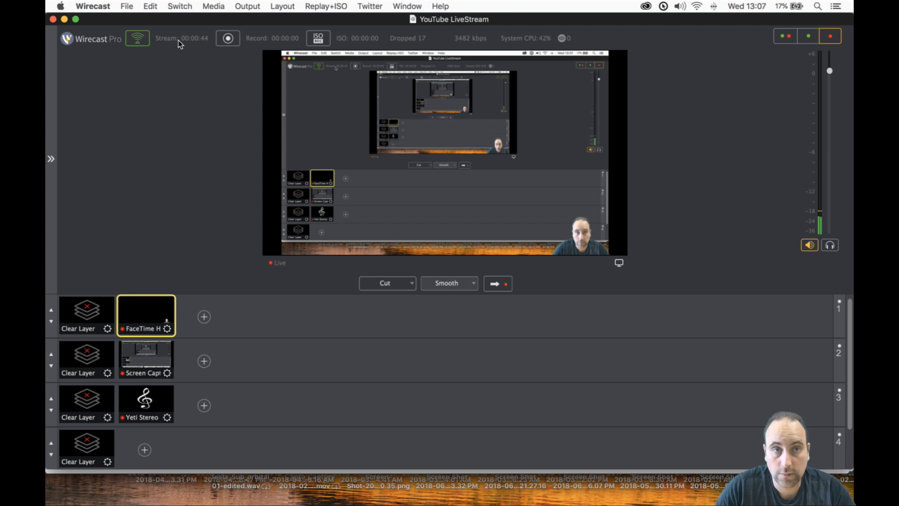
- Switch to Construct 3 in Chrome, open the Murosaltilo project from Google Drive, and extend the browser window's height
left_click(65, 19)
left_click(123, 30)
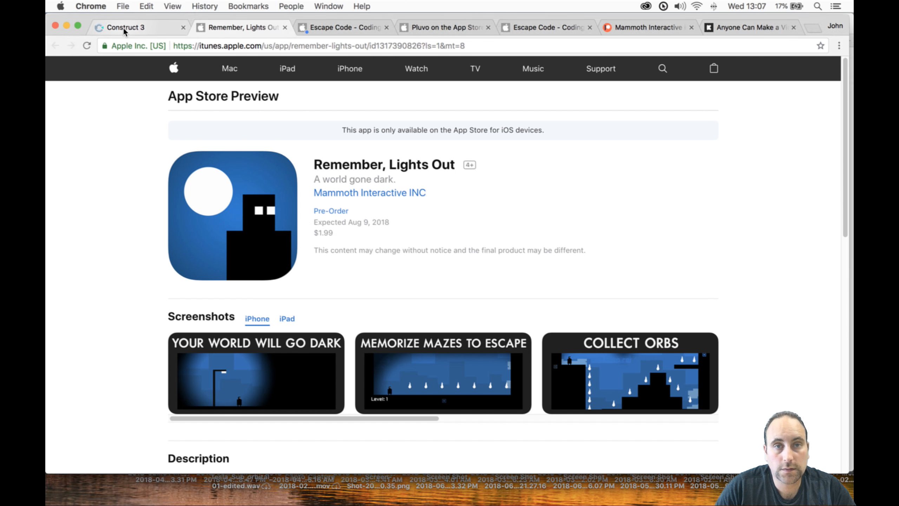
left_click(380, 194)
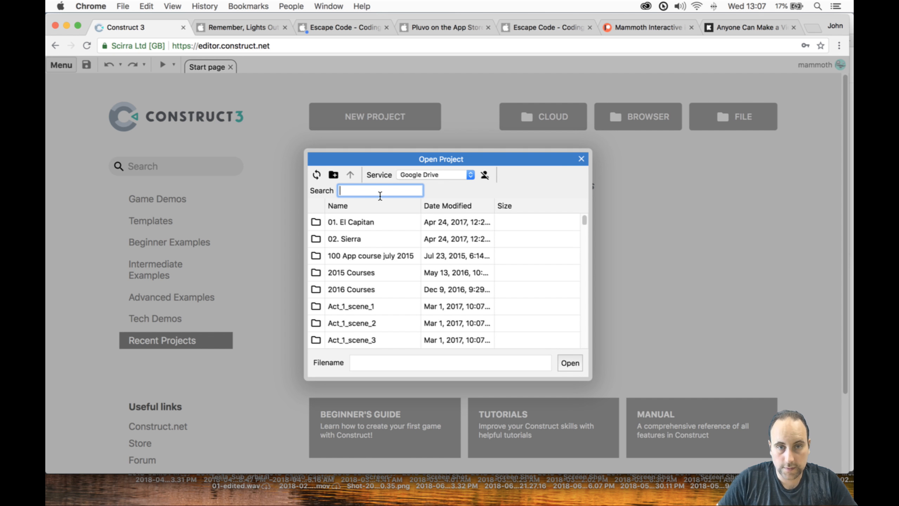
type("mu")
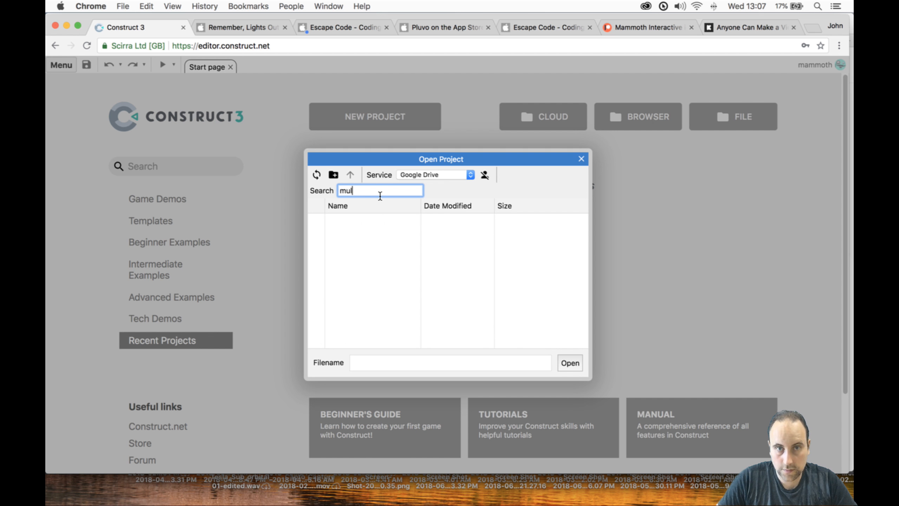
double_click(386, 237)
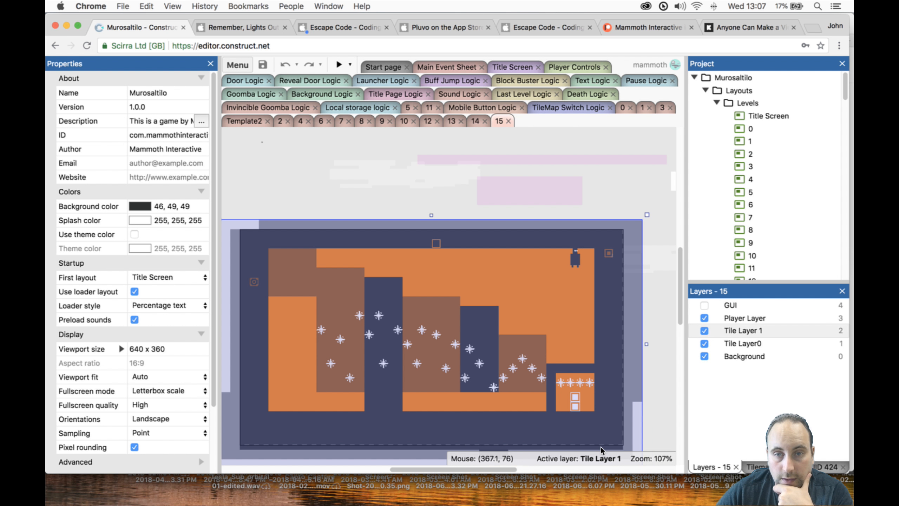
left_click_drag(596, 481, 598, 503)
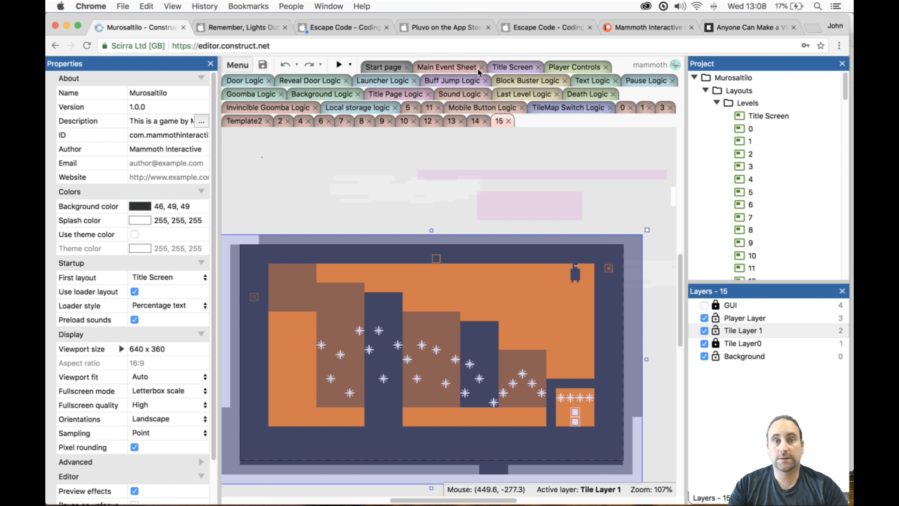
- Review the Kickstarter campaign for building a battle royale in Unity, including its pledge figures, rewards and course levels
left_click(264, 28)
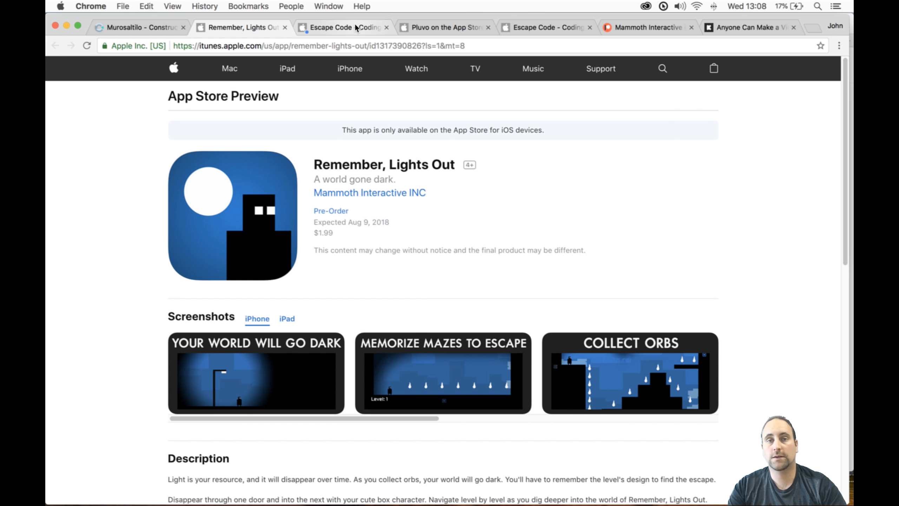
left_click(740, 22)
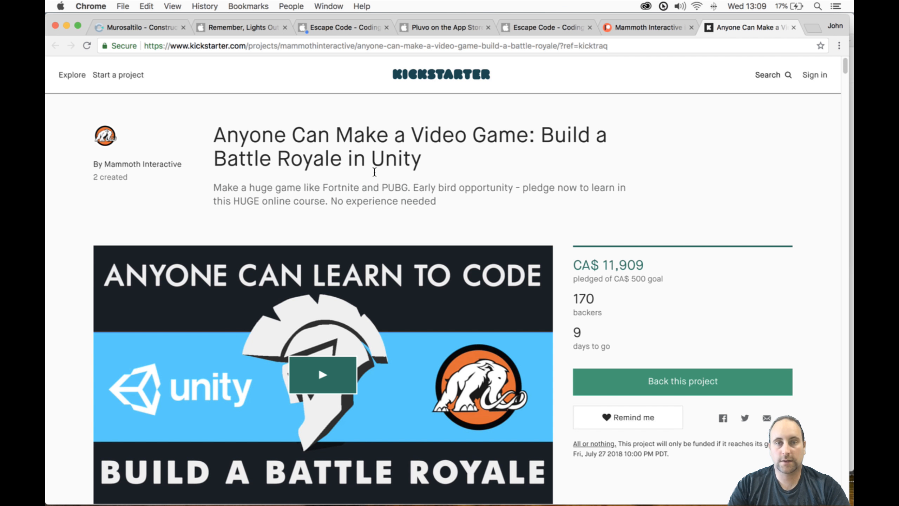
mouse_move(580, 267)
left_mouse_down()
mouse_move(599, 326)
mouse_move(583, 274)
left_mouse_up()
left_click(599, 325)
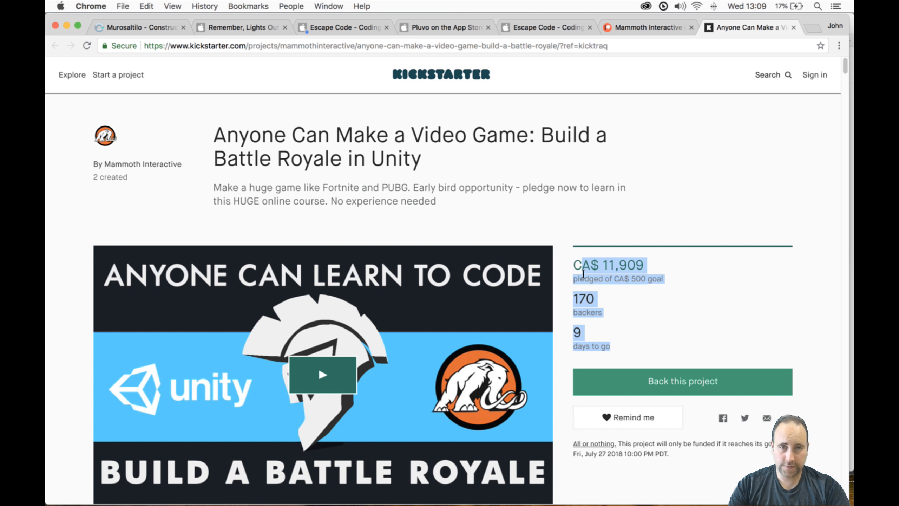
scroll(584, 273, "down", 15)
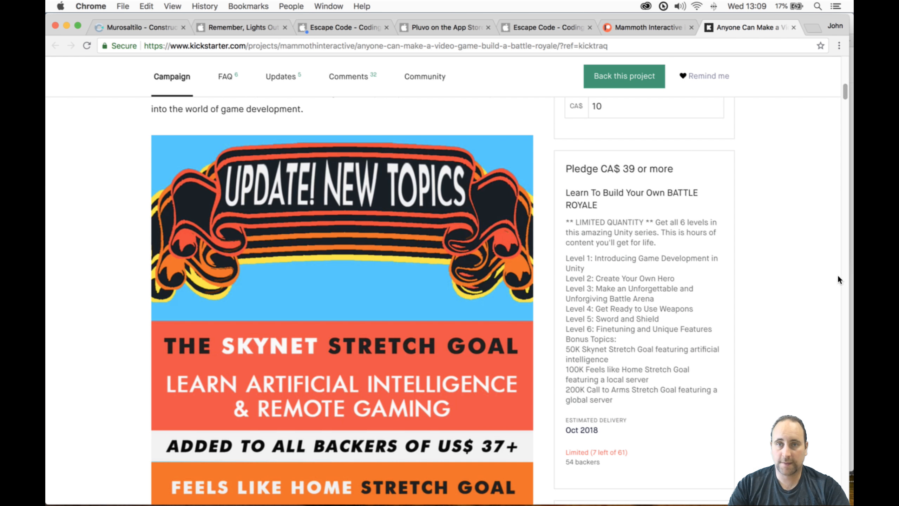
scroll(839, 277, "down", 15)
scroll(827, 278, "down", 5)
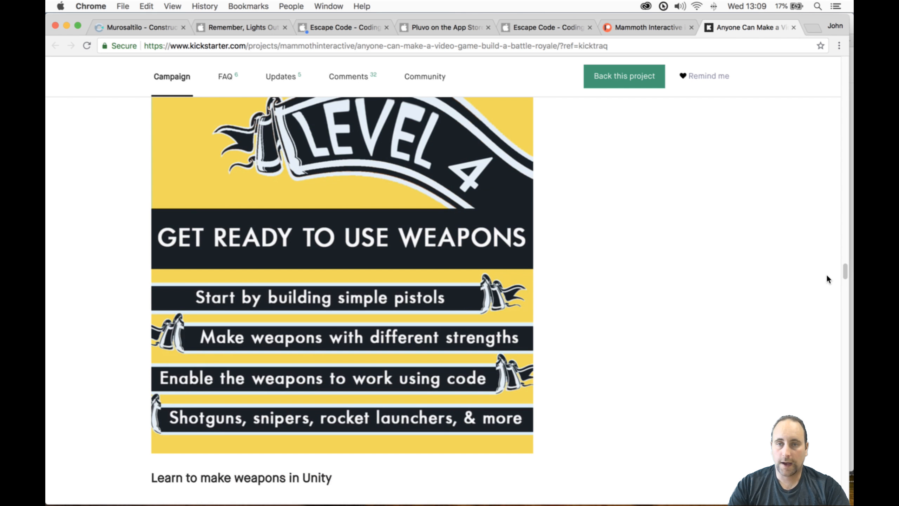
scroll(827, 278, "up", 10)
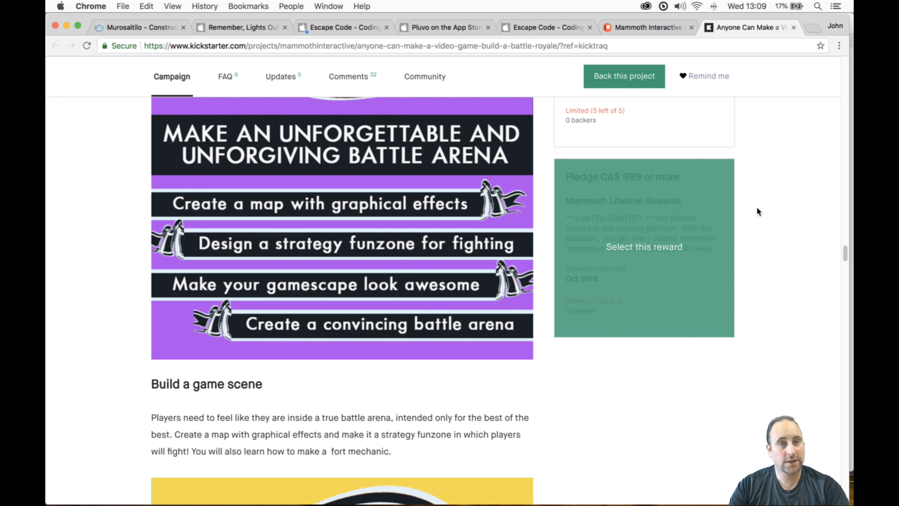
scroll(757, 209, "up", 15)
scroll(759, 211, "up", 15)
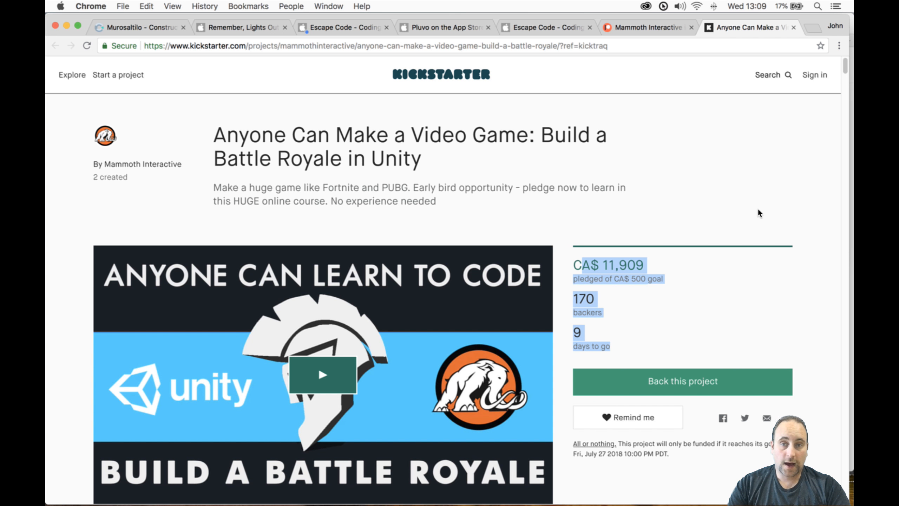
- Look over Mammoth Interactive's Patreon posts page
left_click(659, 28)
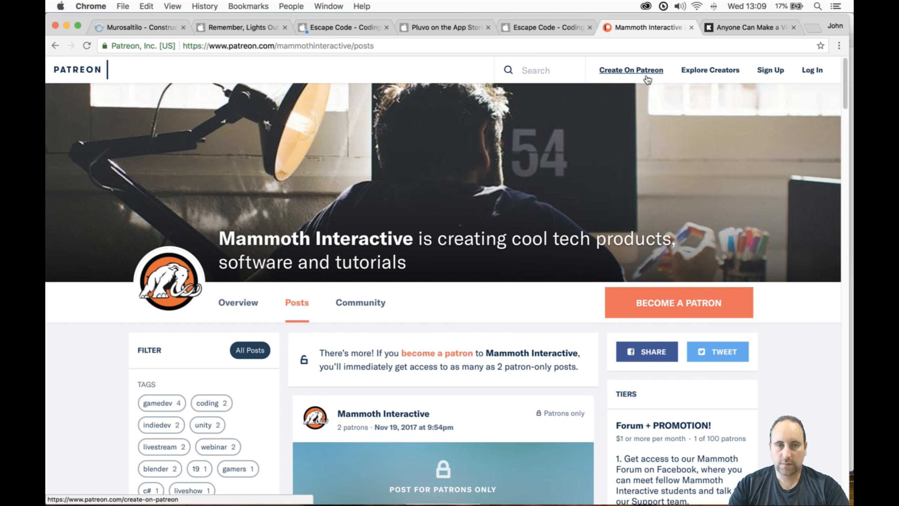
scroll(644, 139, "down", 10)
scroll(644, 139, "up", 15)
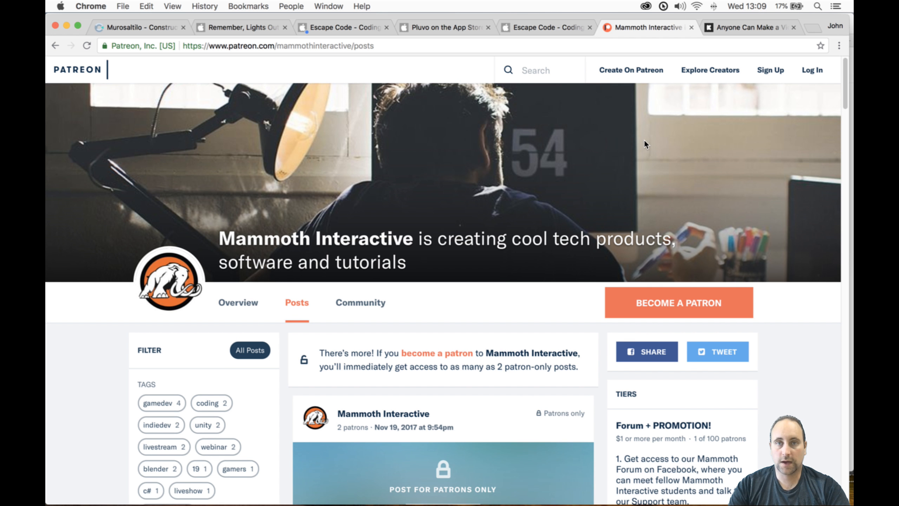
- Look through the open App Store pages for Escape Code - Coding Adventure and Pluvo
left_click(567, 26)
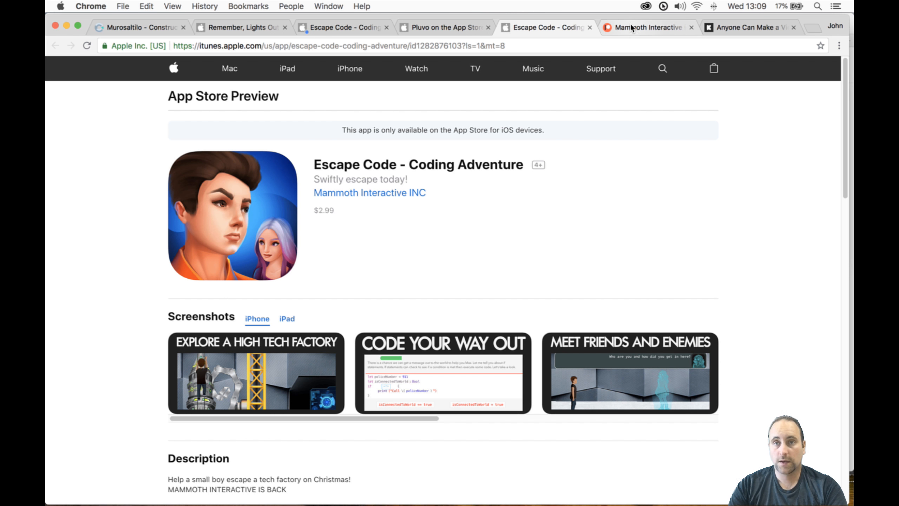
left_click(606, 27)
left_click(557, 28)
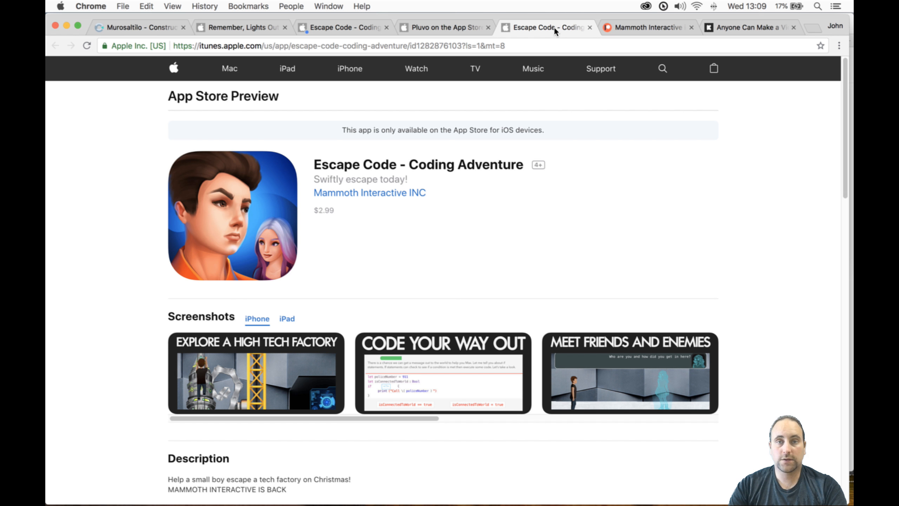
left_click(461, 26)
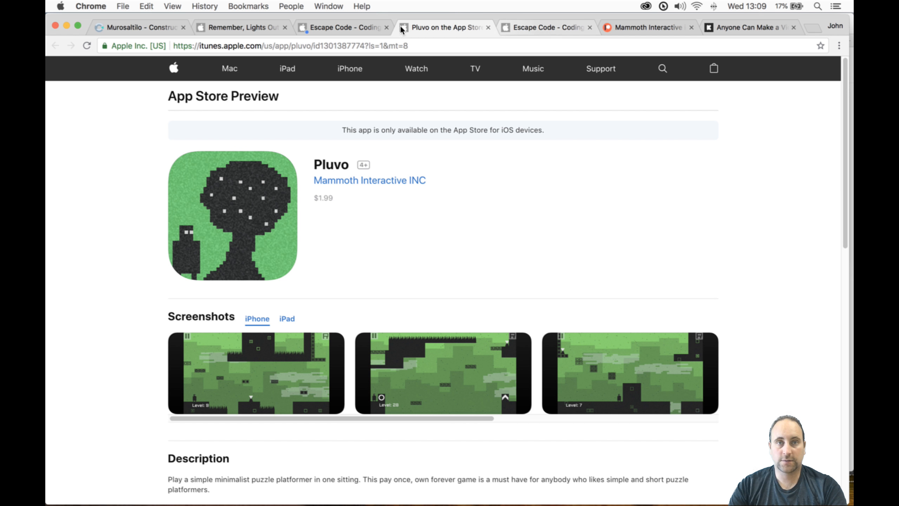
left_click(354, 26)
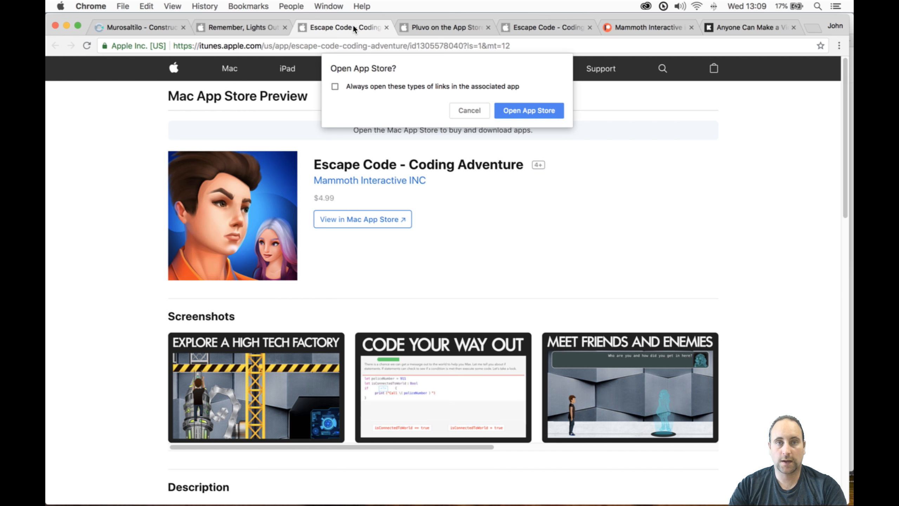
left_click(524, 28)
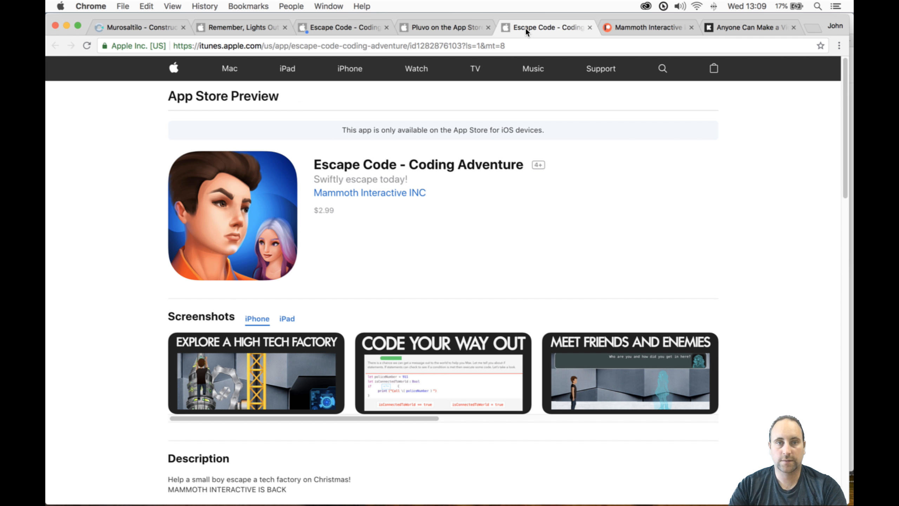
- Place the iOS Escape Code page next to its Mac version and dismiss the request to open the App Store
left_click_drag(525, 28, 432, 26)
left_click(368, 24)
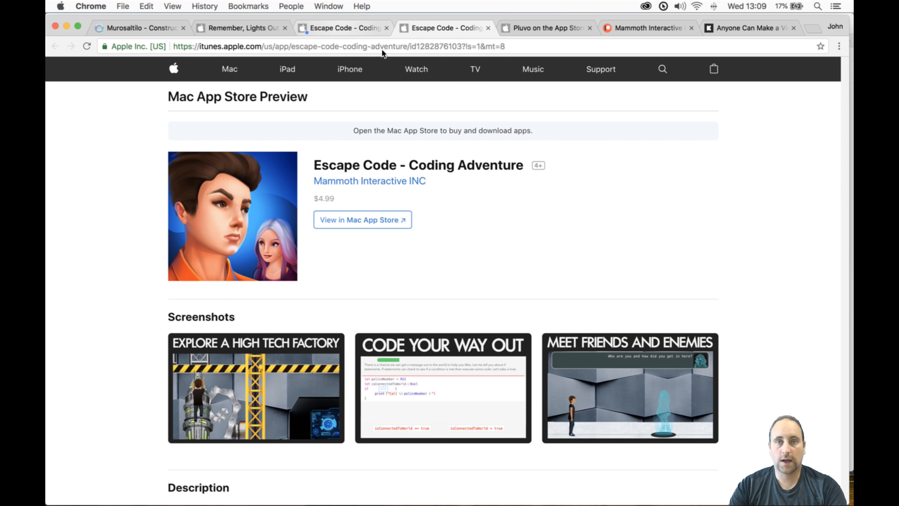
left_click(465, 110)
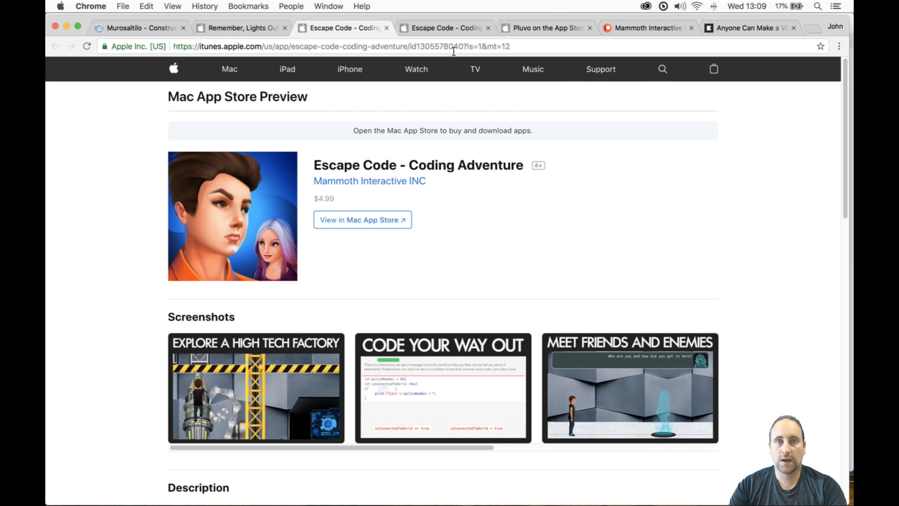
left_click(454, 28)
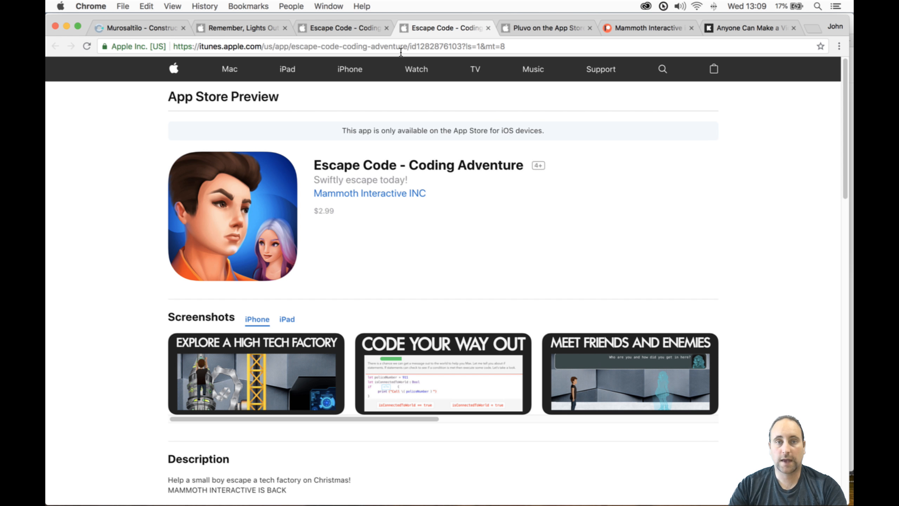
left_click(360, 27)
left_click(419, 28)
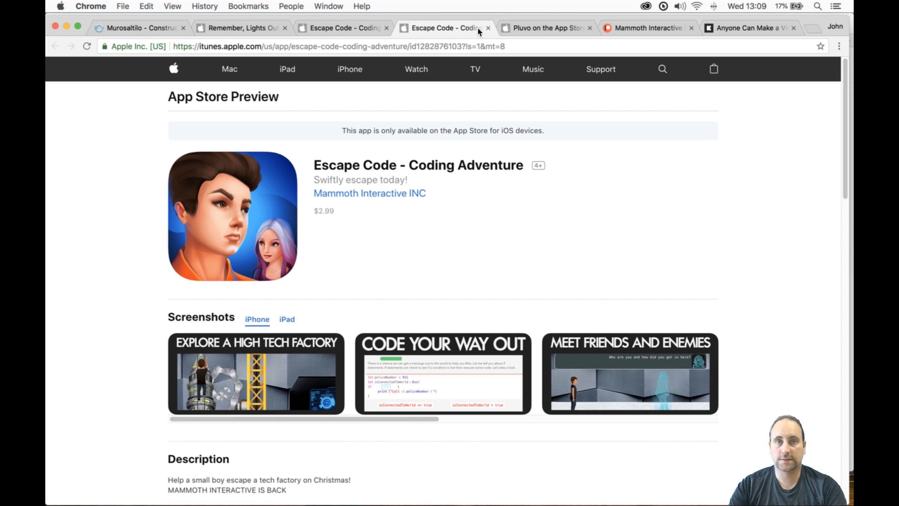
- Review the Pluvo App Store page and reorder it directly after the Remember, Lights Out page
left_click(517, 25)
scroll(465, 136, "down", 15)
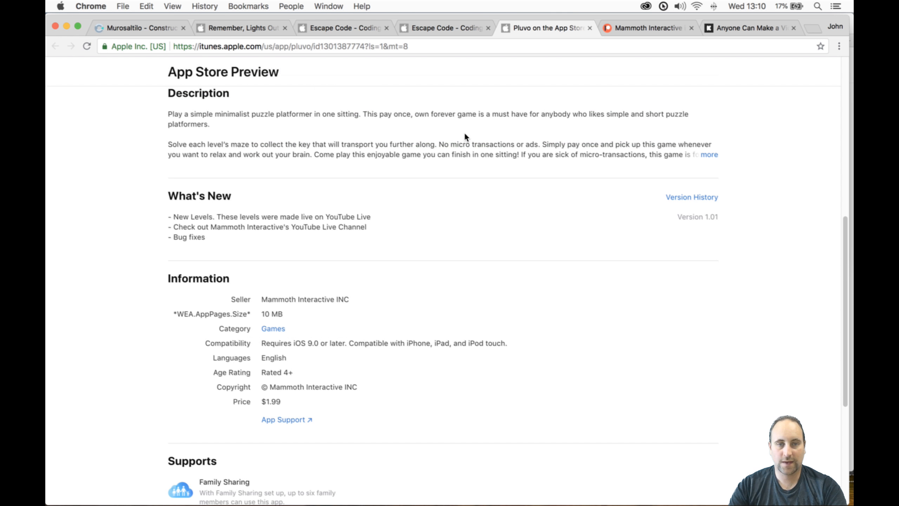
scroll(465, 135, "up", 15)
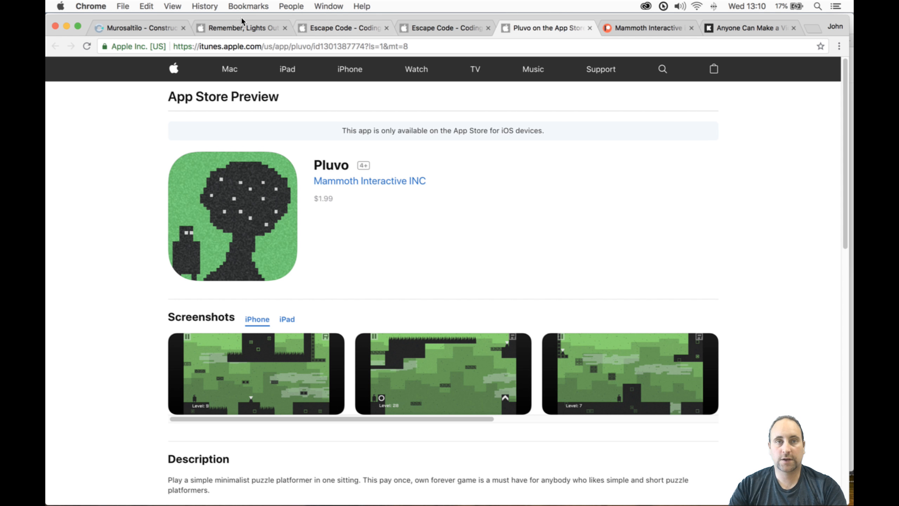
left_click_drag(547, 36, 418, 29)
left_click_drag(363, 28, 359, 26)
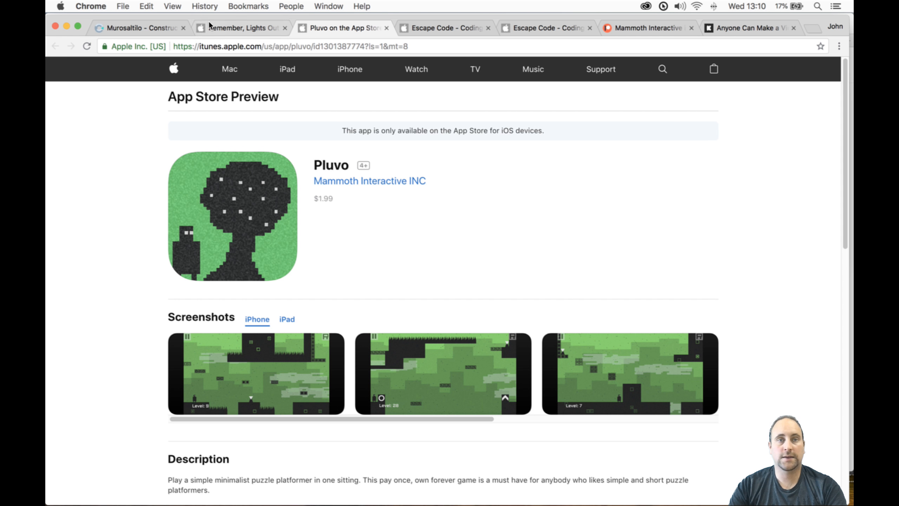
- Examine the Remember, Lights Out App Store page, from its title down to the description, information and related apps
left_click(209, 26)
left_click_drag(333, 151, 464, 195)
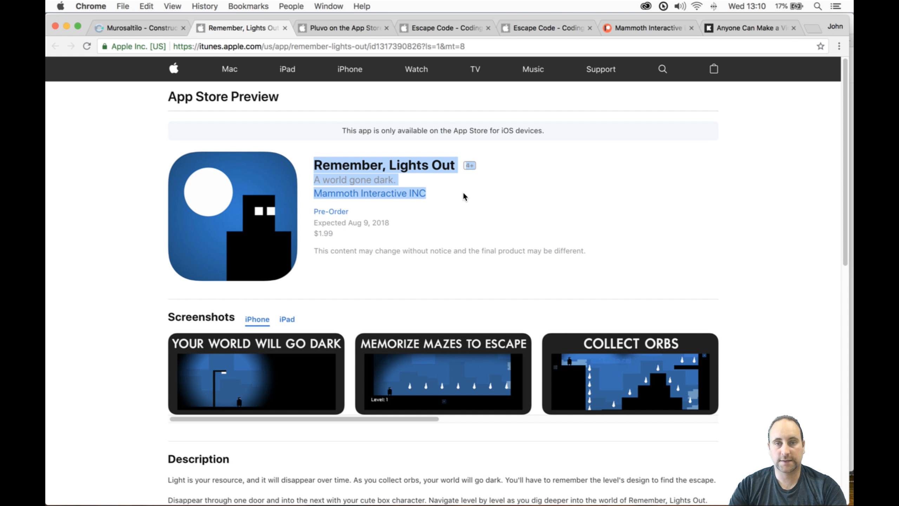
scroll(543, 227, "down", 7)
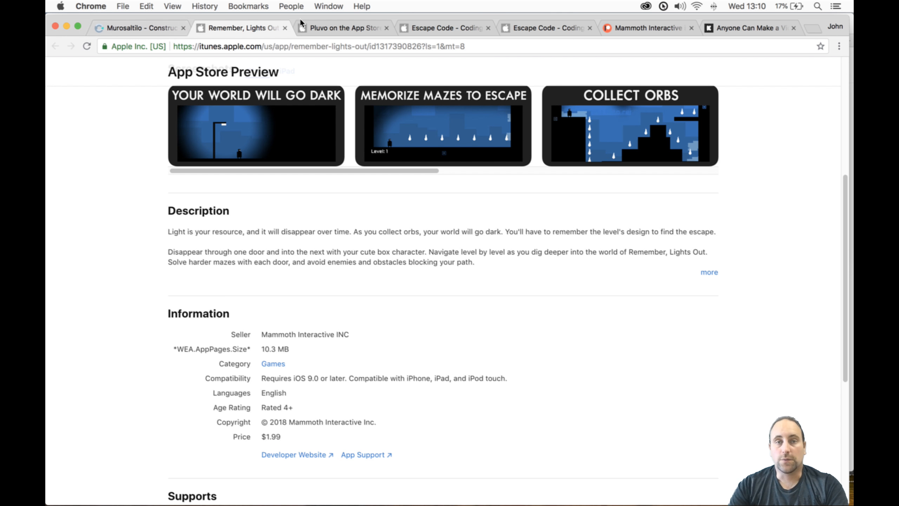
scroll(353, 190, "down", 7)
scroll(354, 191, "up", 13)
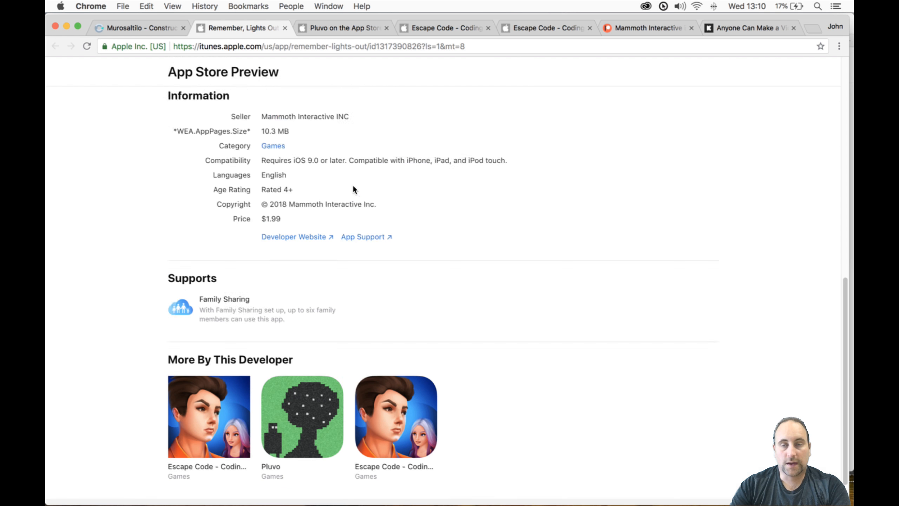
- Preview layout 15 of the Murosaltilo project in an enlarged game window with the system sound muted
left_click(128, 28)
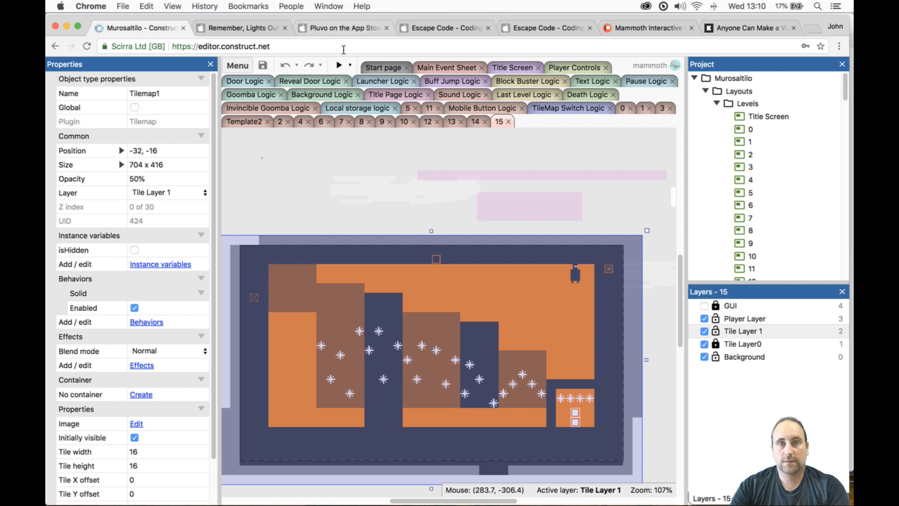
left_click(341, 65)
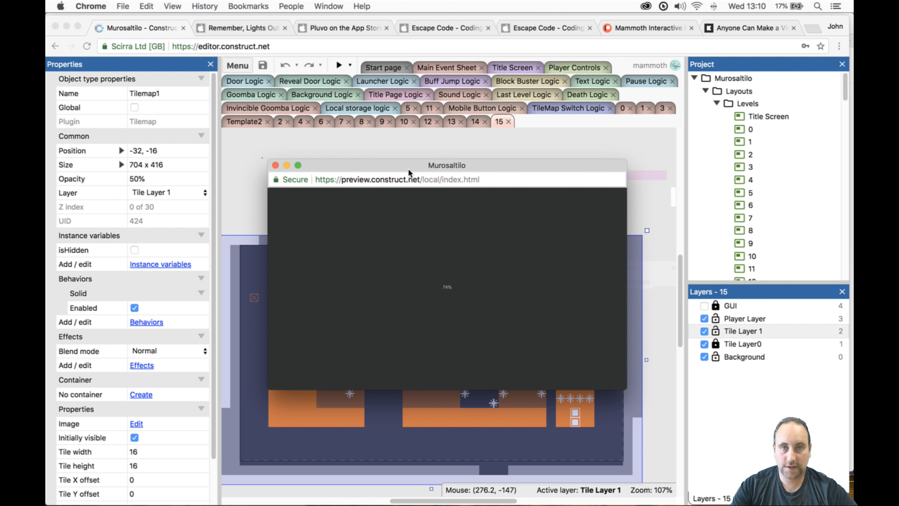
left_click_drag(409, 166, 298, 45)
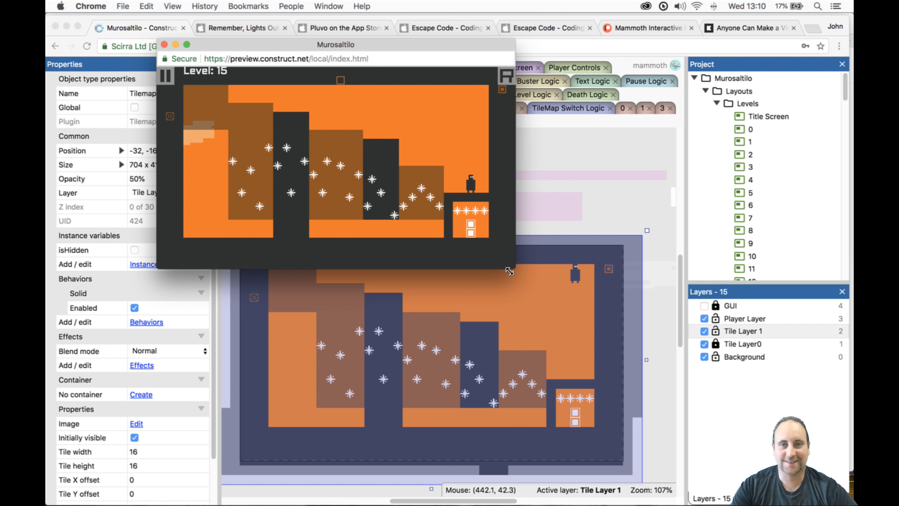
left_click_drag(514, 269, 778, 468)
key("XF86AudioMute")
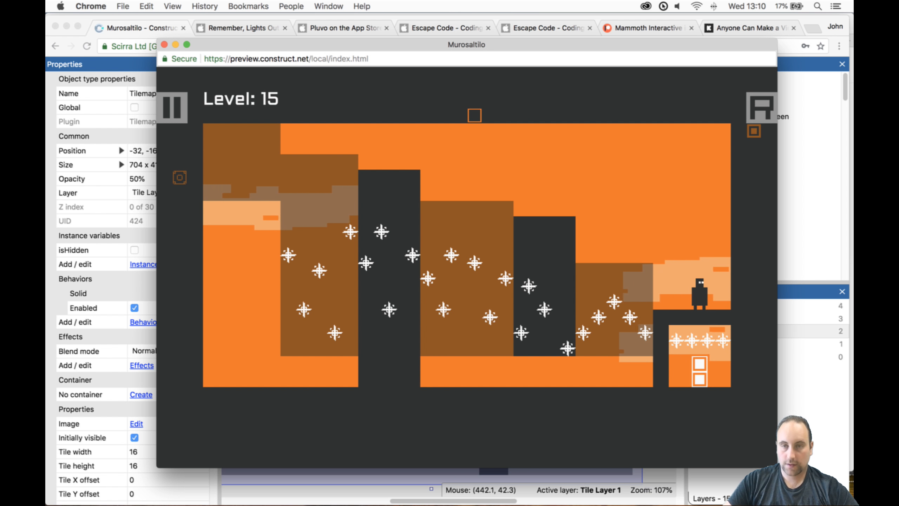
- Try to cross level 15 from the starting ledge, jumping leftward from pillar to pillar and switching the solid tiles
key("Up")
key("space")
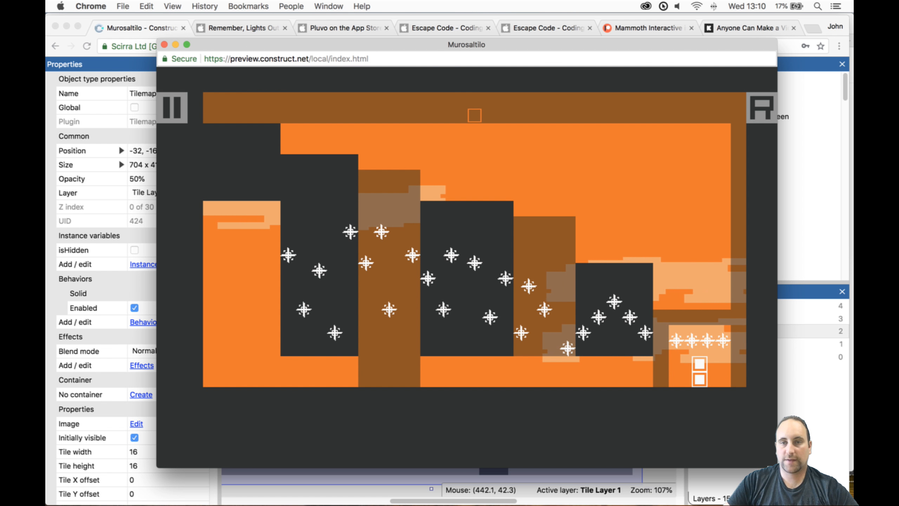
key("Left")
key("Up")
key("space")
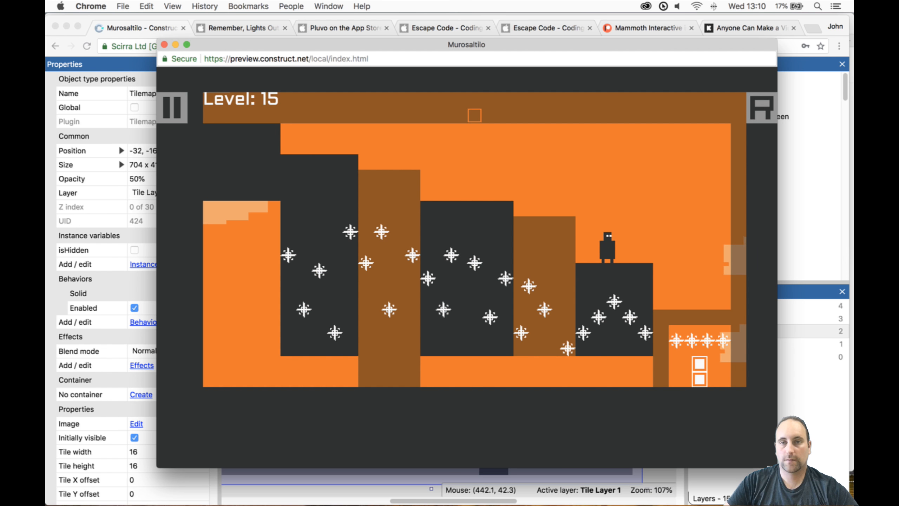
key("Up")
key("Left")
key("space")
key("Up")
key("Left")
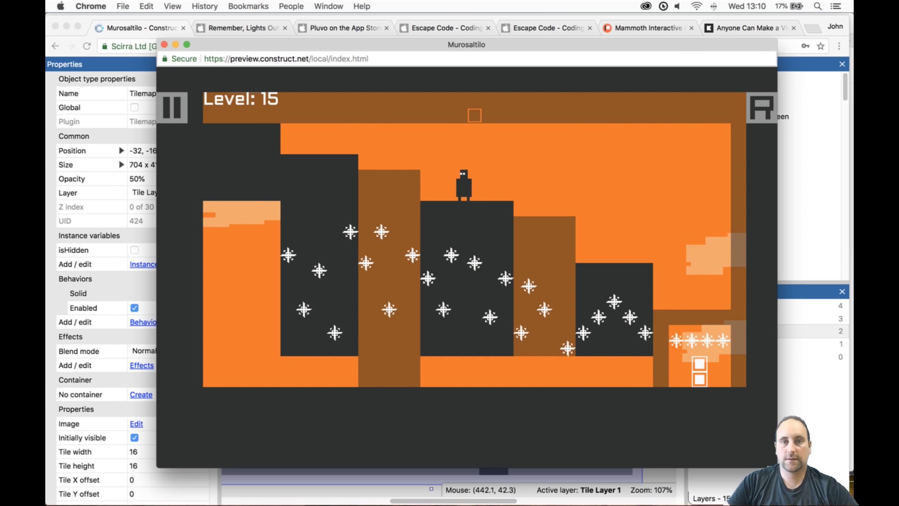
key("Left")
key("Up")
key("Left")
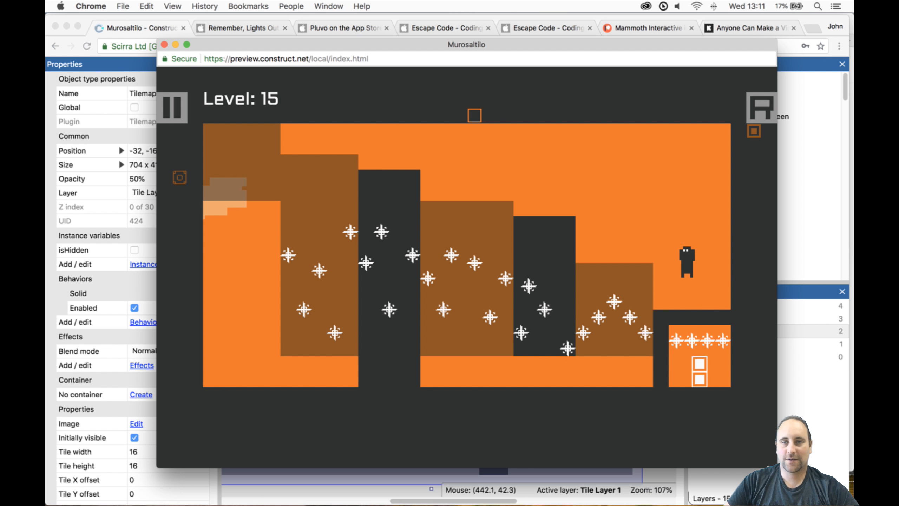
- Replay level 15 from the starting ledge, jumping across the pillars to the highest one at the far left
key("Up")
key("Left")
key("Up")
key("Up")
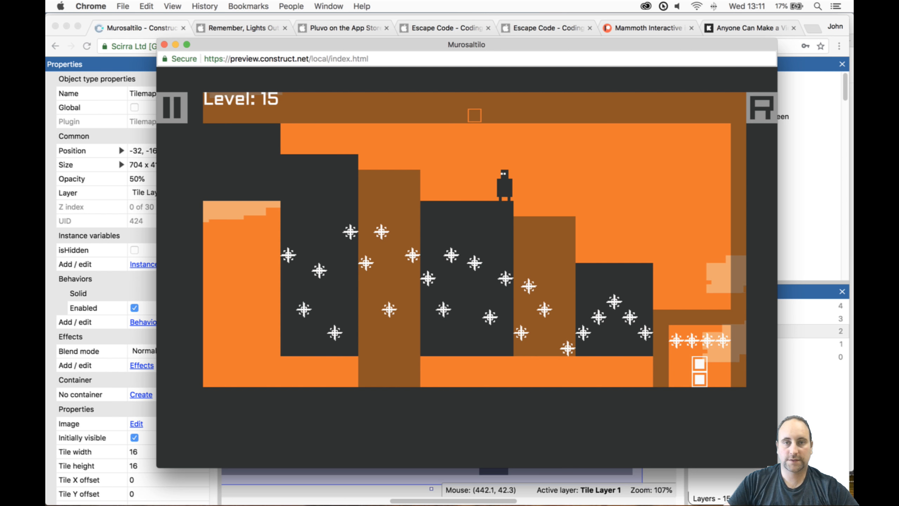
key("Left")
key("Up")
- Drop the character to the lower-left floor of level 15, play on through the exit door, and close the game preview
key("Up")
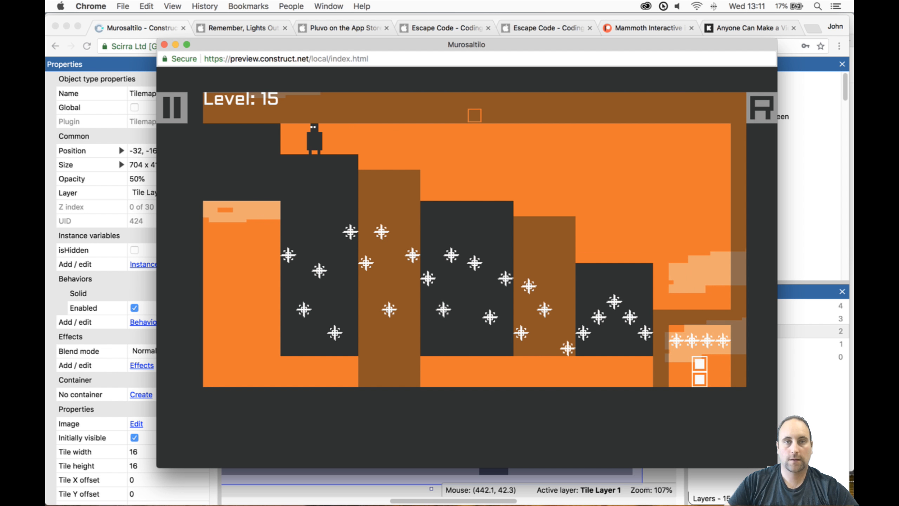
key("Left")
key("Up")
key("Right")
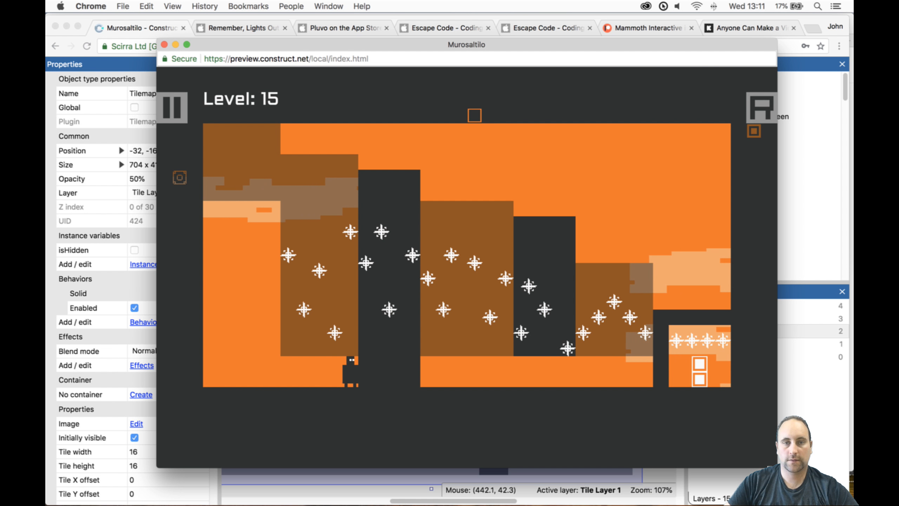
key("Up")
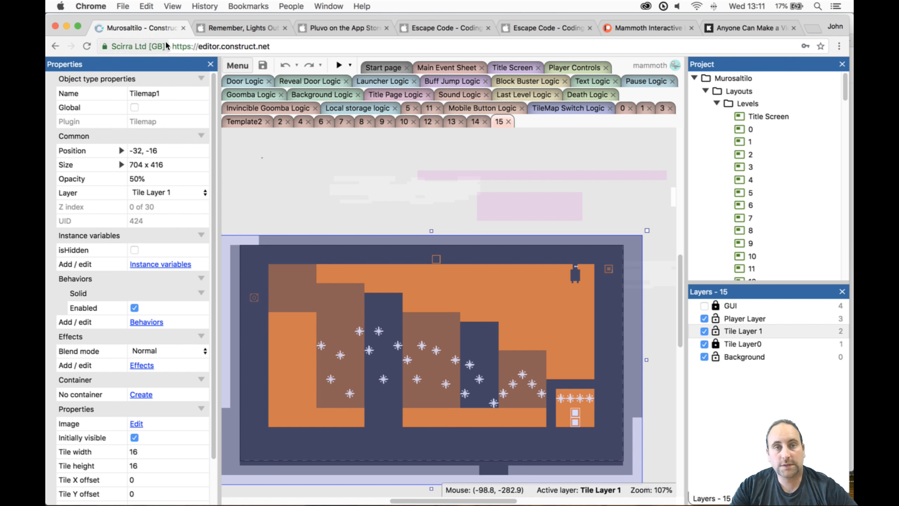
left_click(164, 45)
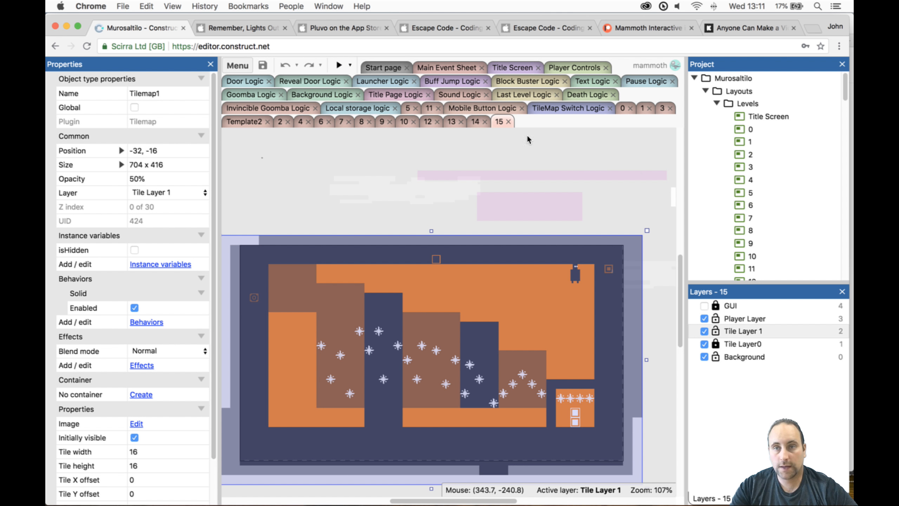
- Duplicate the Template2 layout and name the copy 16
scroll(810, 198, "down", 5)
left_click(774, 181)
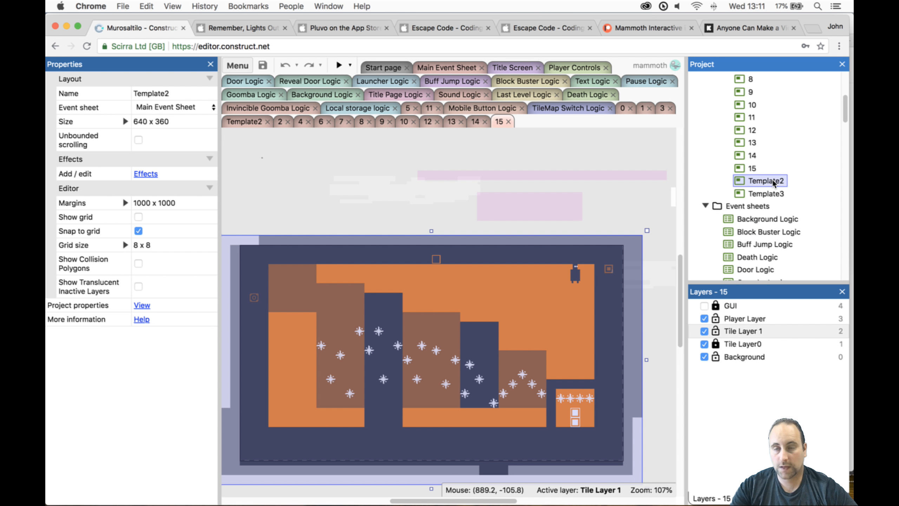
right_click(774, 182)
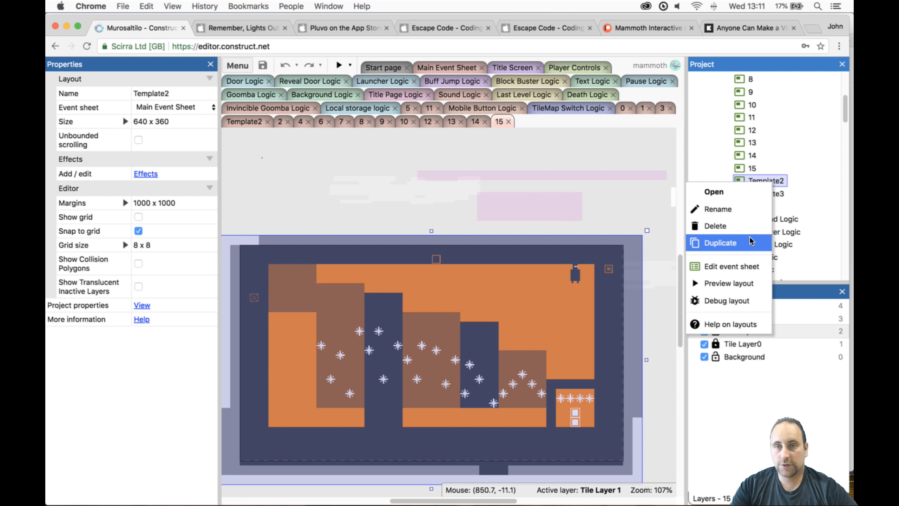
left_click(749, 236)
type("16")
key("Return")
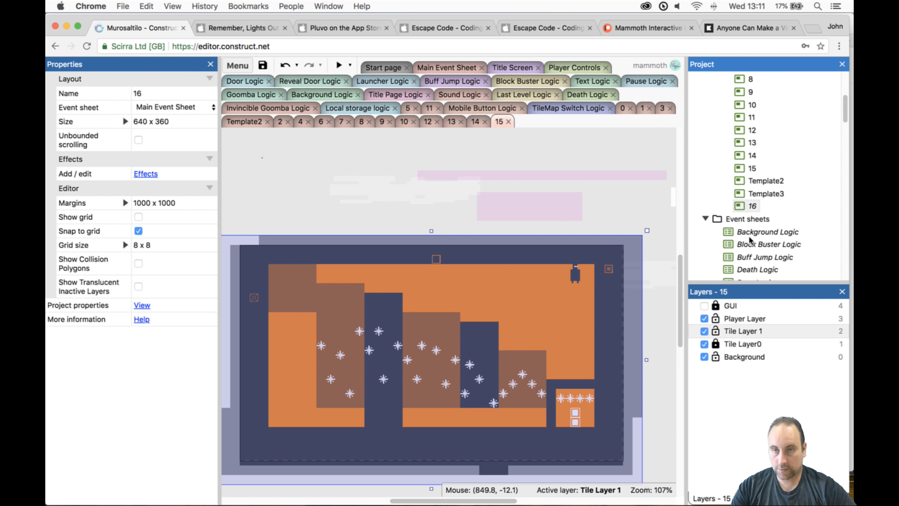
- Move layout 16 directly after layout 15 in the Levels folder and open it for editing
left_click_drag(756, 205, 767, 189)
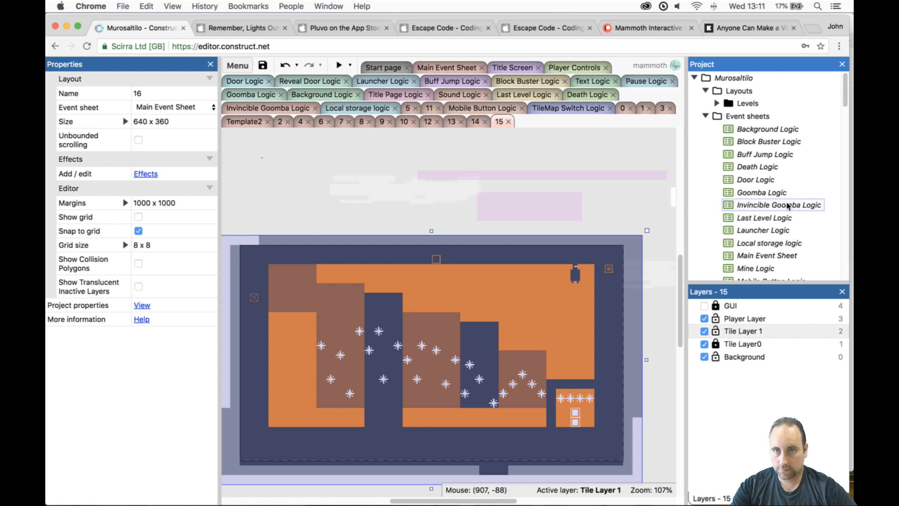
left_click(717, 103)
scroll(761, 153, "down", 5)
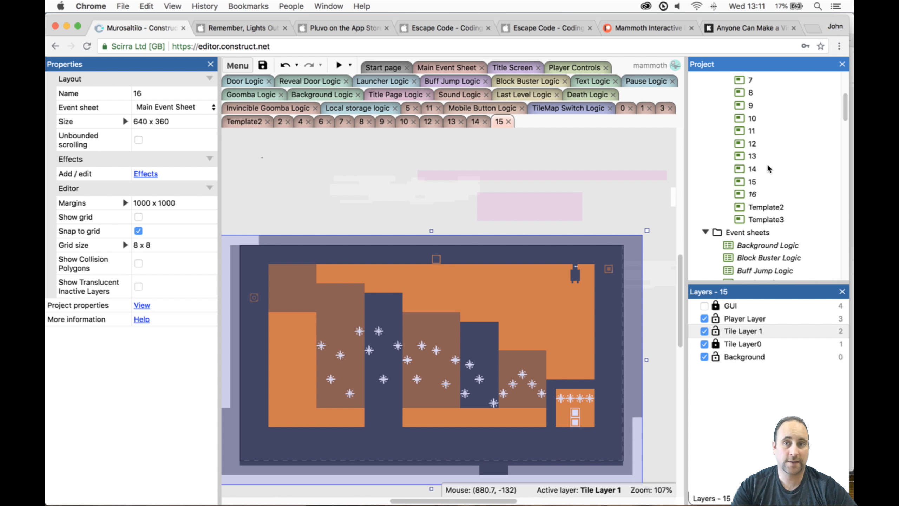
double_click(762, 194)
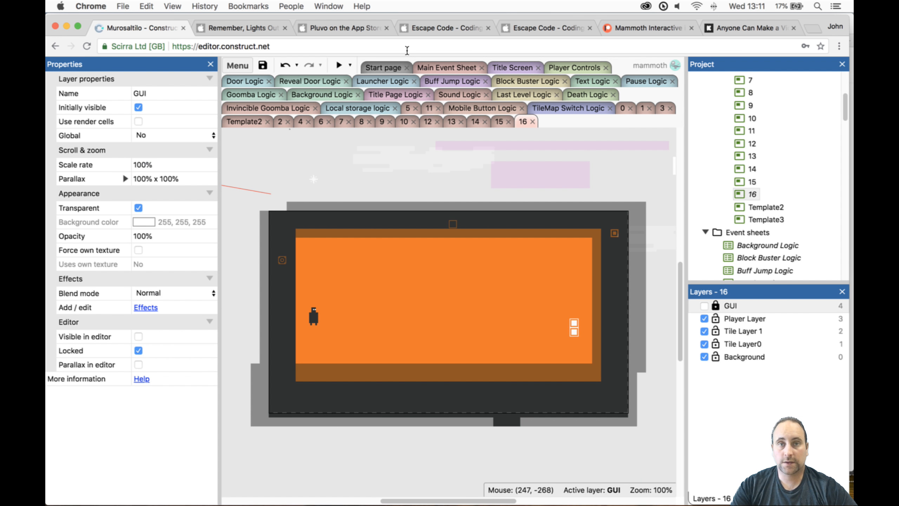
left_click(252, 28)
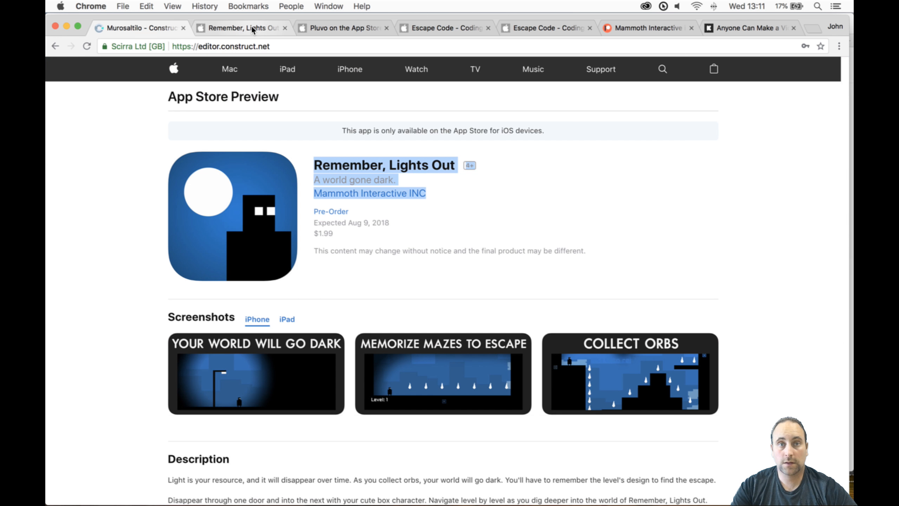
left_click(166, 29)
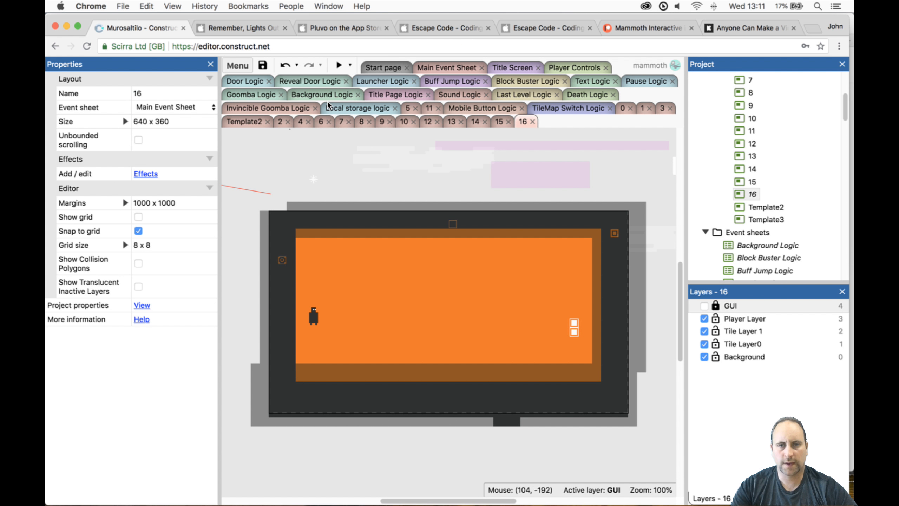
left_click(387, 289)
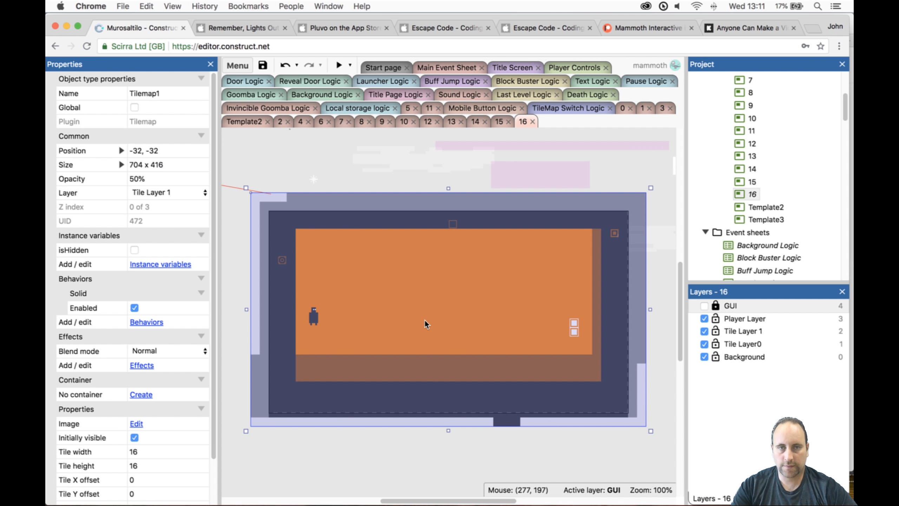
left_click_drag(425, 323, 424, 328)
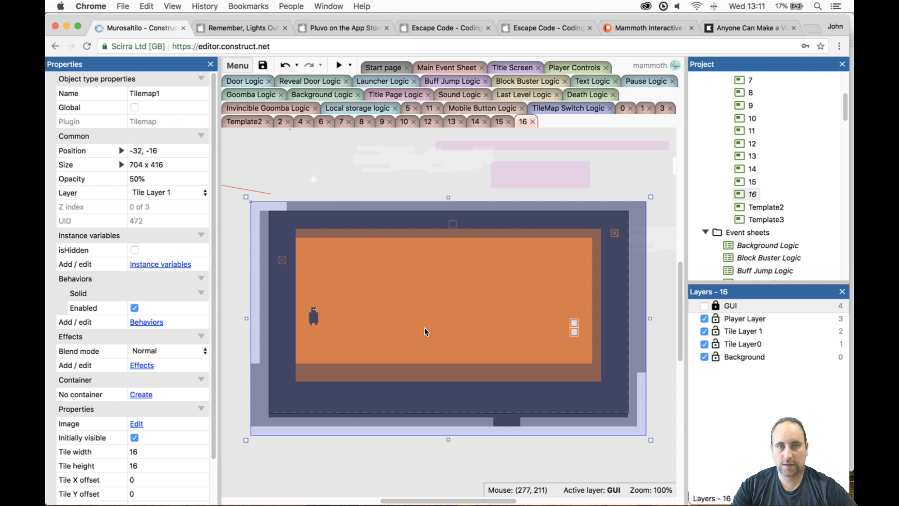
left_click(669, 444)
left_click(551, 358)
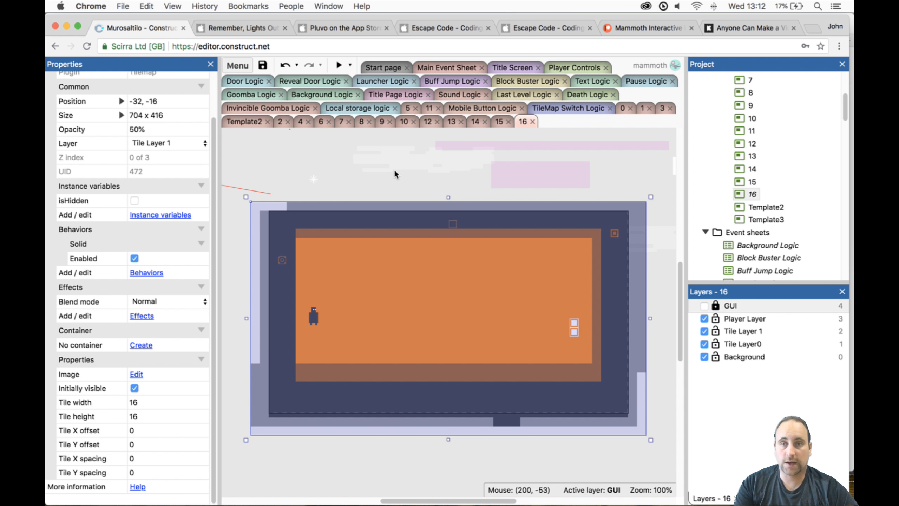
left_click(291, 167)
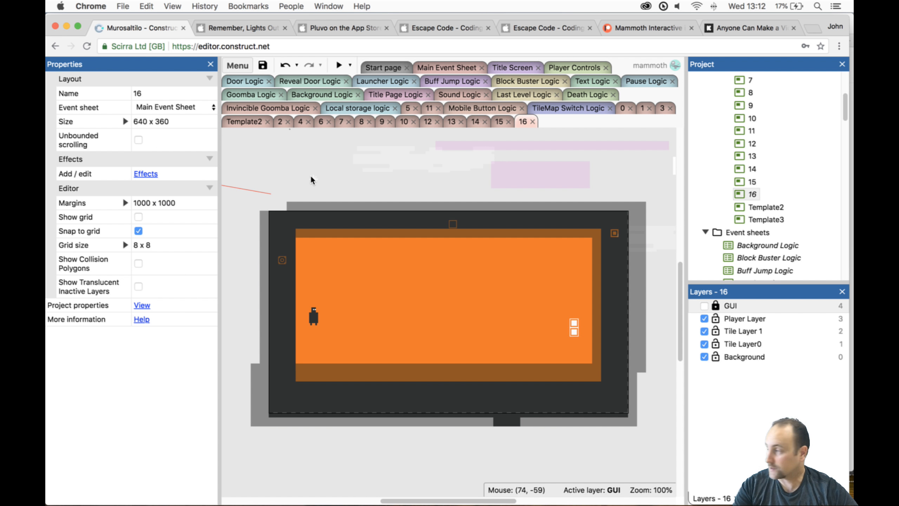
- Erase the translucent floor tiles of Tilemap1 along the bottom of the orange area in layout 16, using a multi-tile eraser
left_click(324, 226)
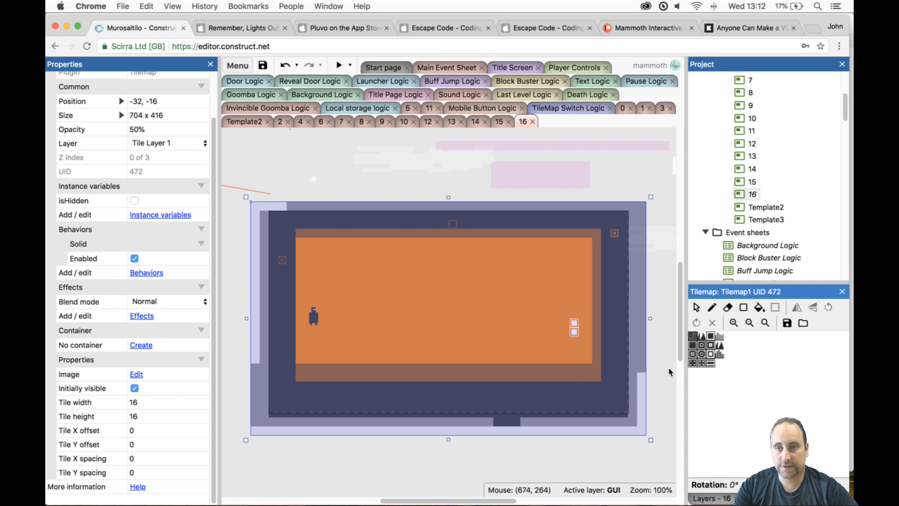
left_click(727, 307)
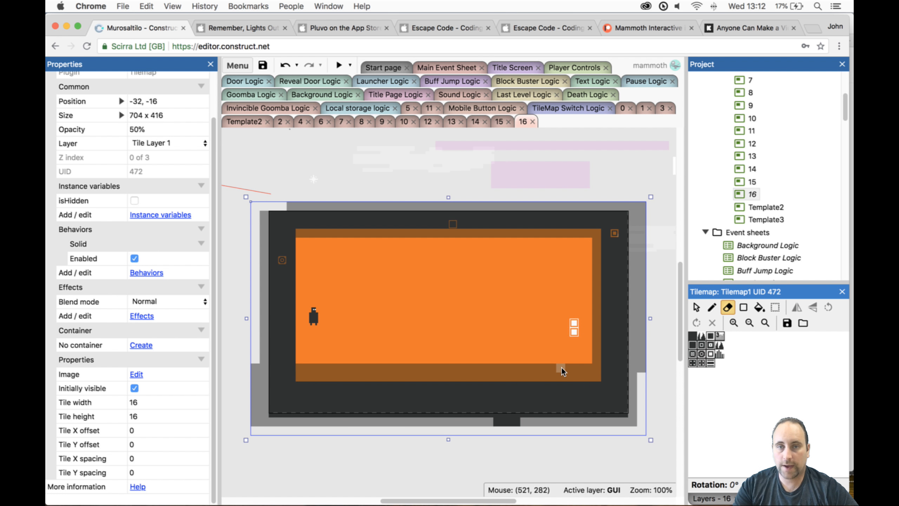
mouse_move(302, 376)
left_mouse_down()
mouse_move(322, 373)
mouse_move(315, 372)
left_mouse_up()
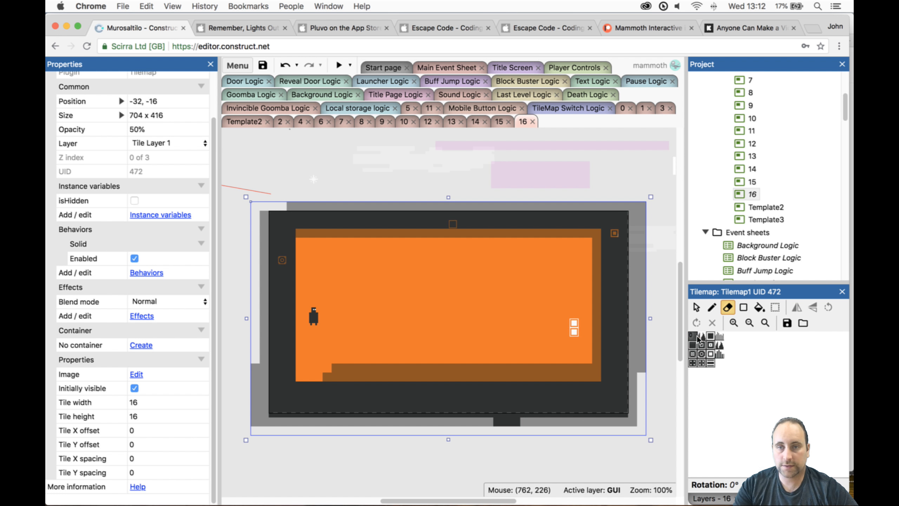
left_click_drag(692, 335, 702, 345)
mouse_move(336, 372)
left_mouse_down()
mouse_move(327, 372)
mouse_move(580, 369)
left_mouse_up()
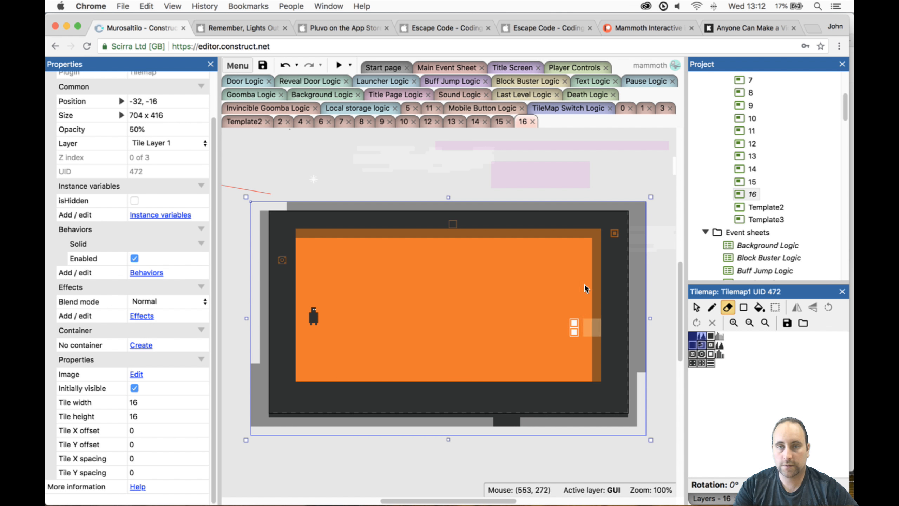
- Erase the translucent Tilemap1 tiles along the right edge and ceiling of the orange area in layout 16
mouse_move(587, 245)
left_mouse_down()
mouse_move(595, 278)
mouse_move(605, 280)
mouse_move(597, 287)
left_mouse_up()
key("super+z")
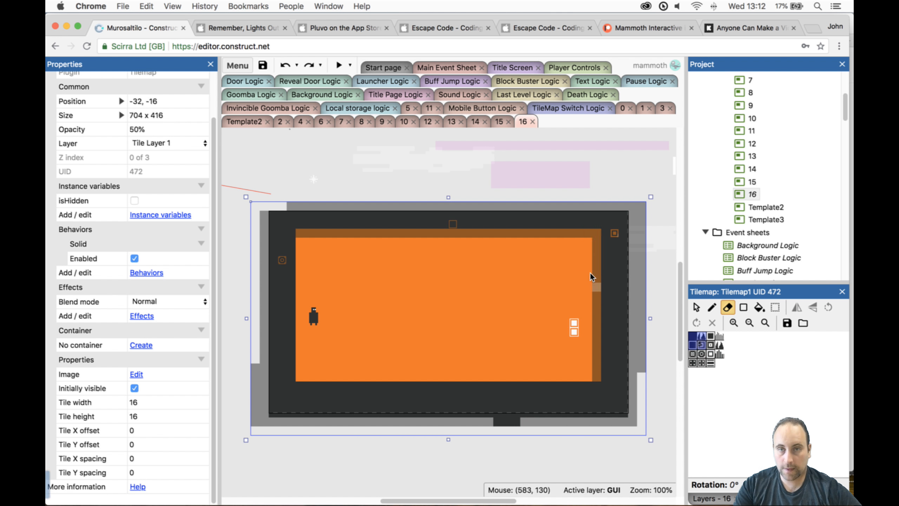
left_click_drag(585, 240, 587, 371)
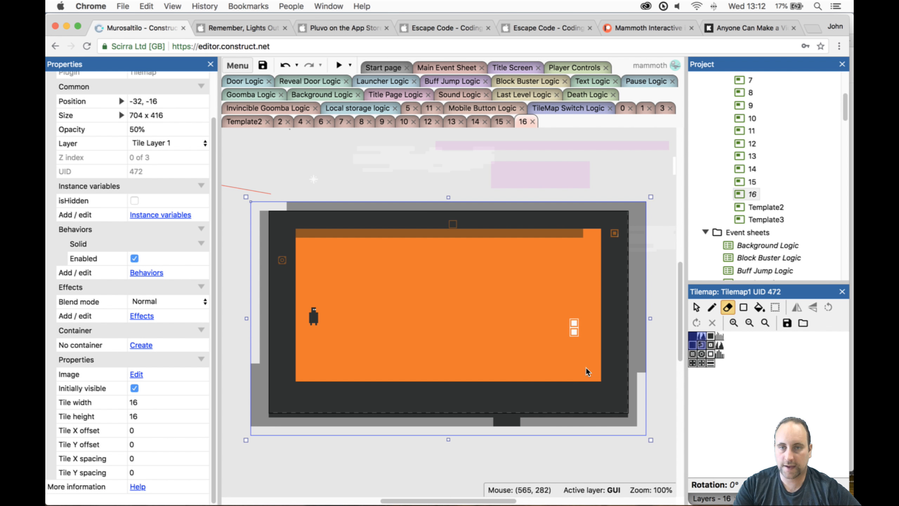
mouse_move(581, 240)
left_mouse_down()
mouse_move(304, 240)
mouse_move(332, 240)
left_mouse_up()
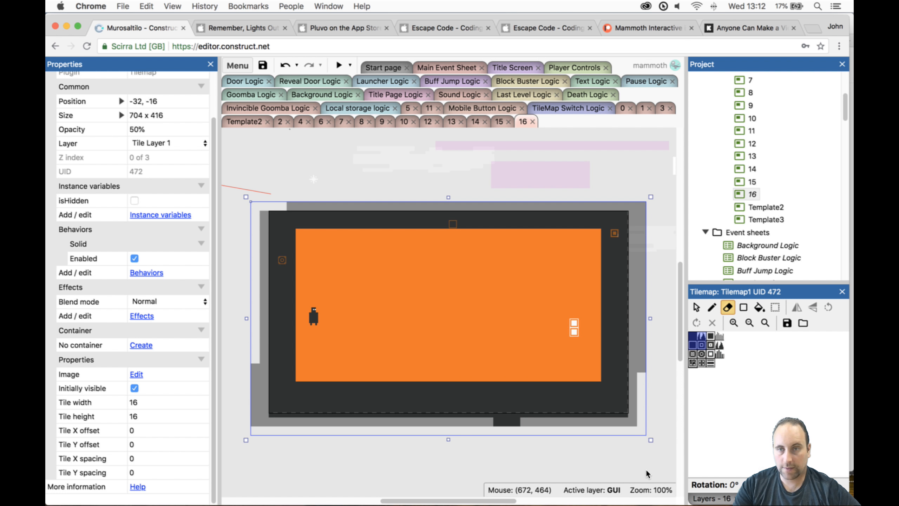
- Review the level designs in layouts 10, 9, 13, 14 and 15, and return to layout 16
left_click(404, 122)
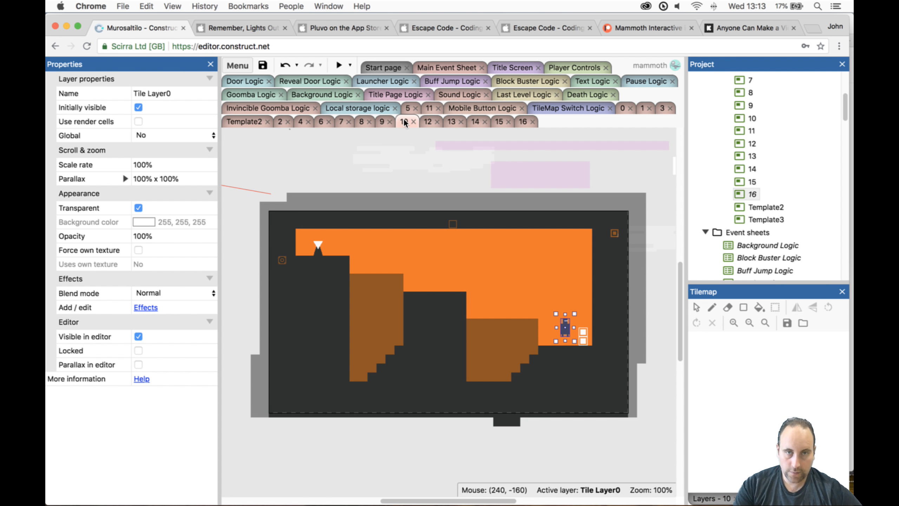
left_click(380, 122)
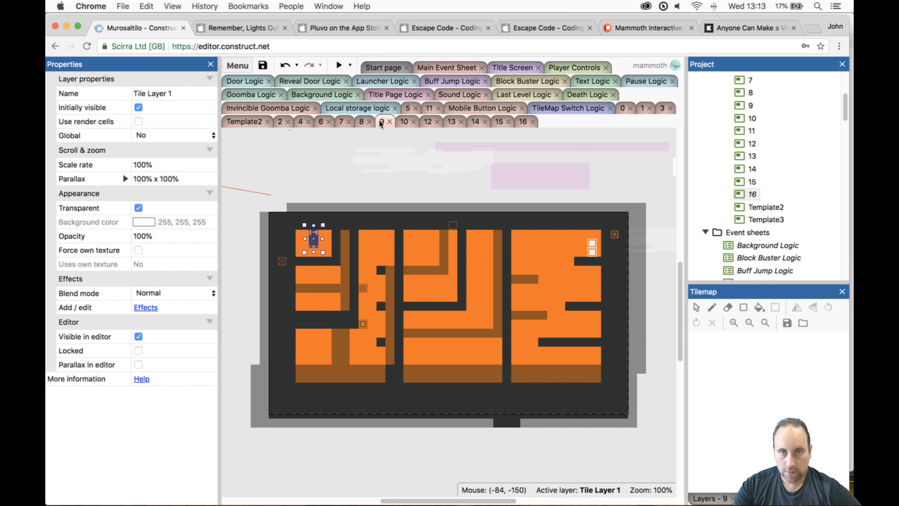
left_click(448, 122)
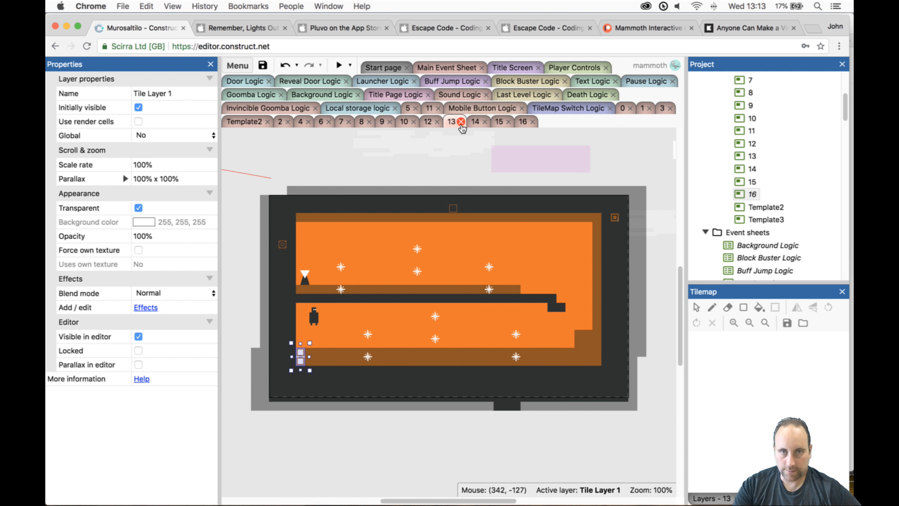
left_click(474, 123)
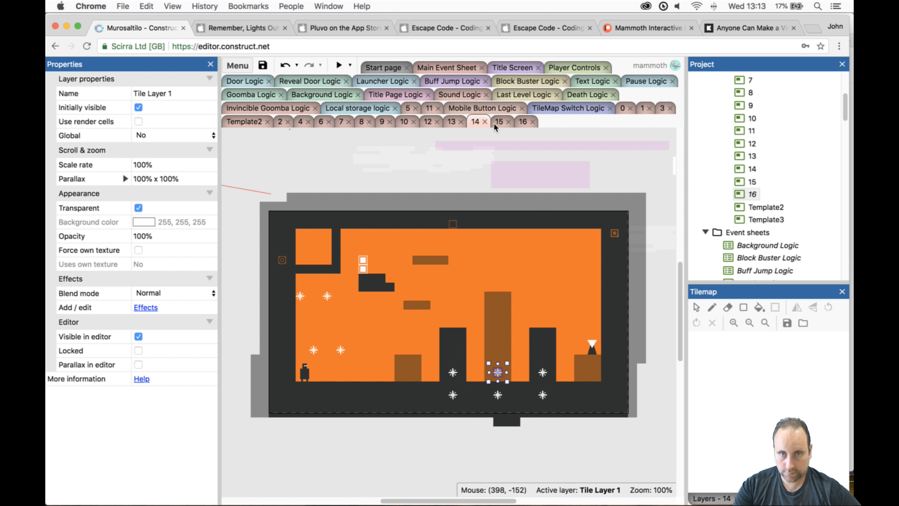
left_click(495, 123)
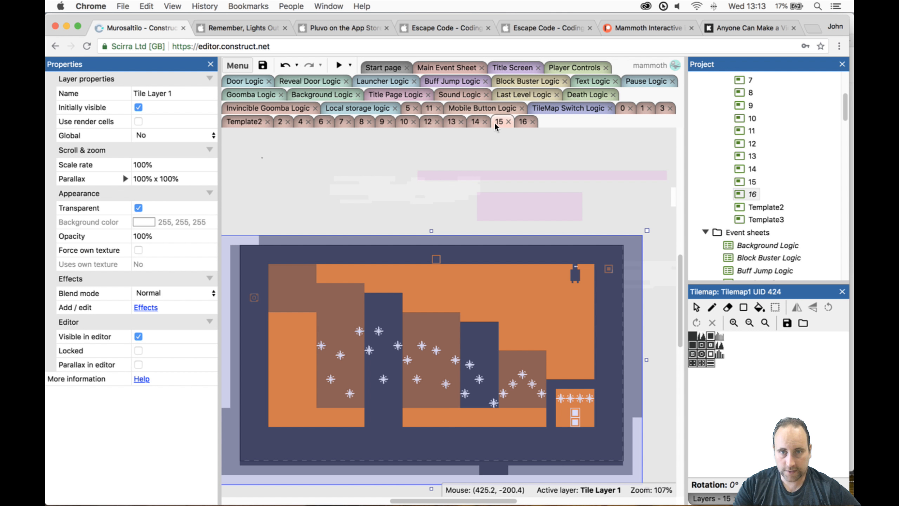
left_click(516, 120)
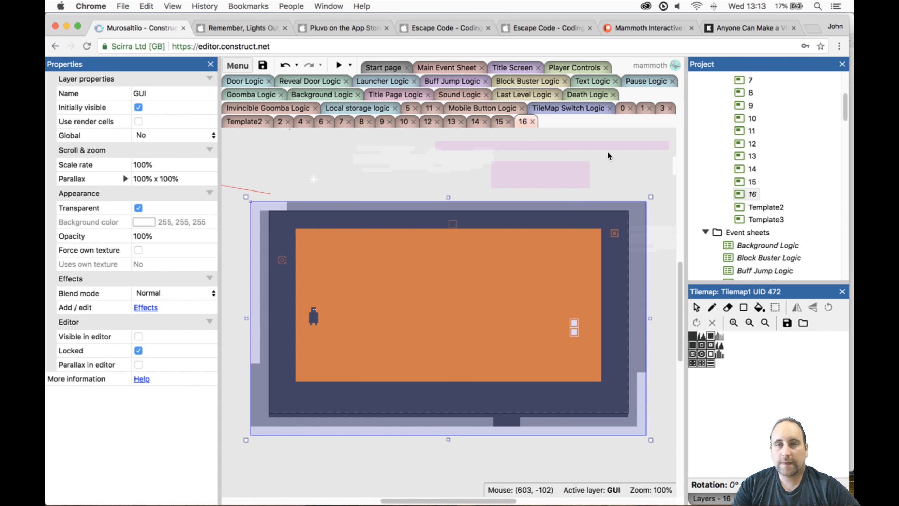
scroll(796, 189, "down", 12)
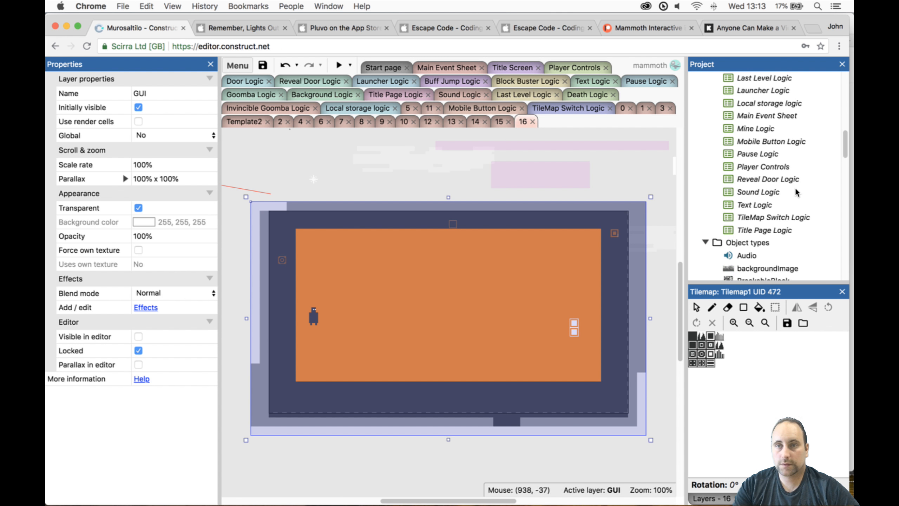
left_click(478, 329)
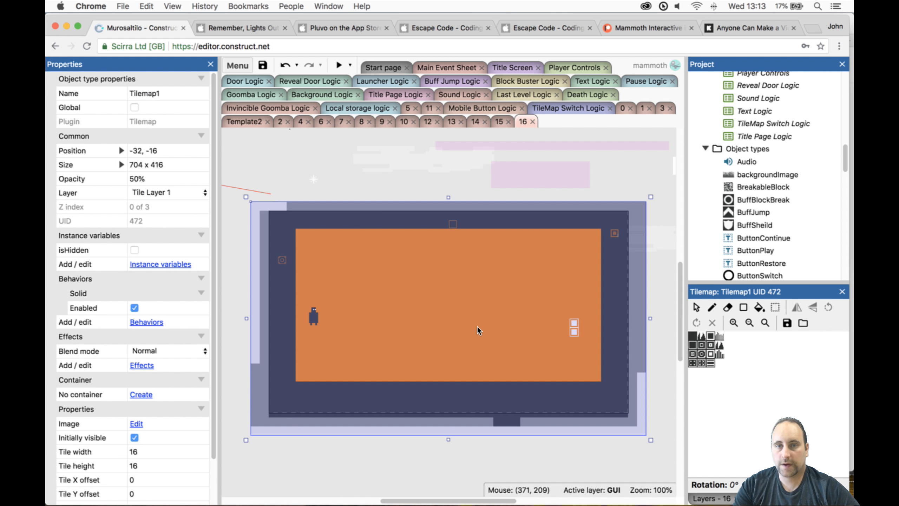
left_click(659, 387)
left_click(602, 404)
left_click(701, 337)
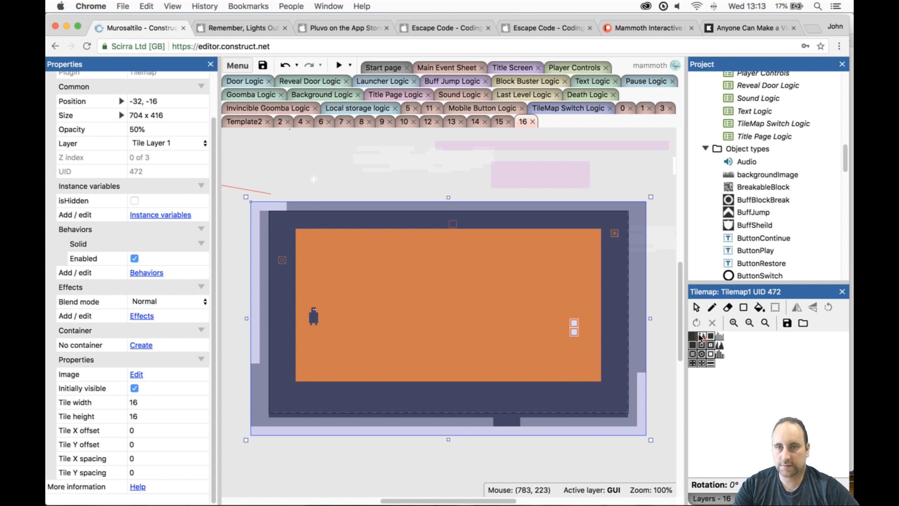
left_click(712, 307)
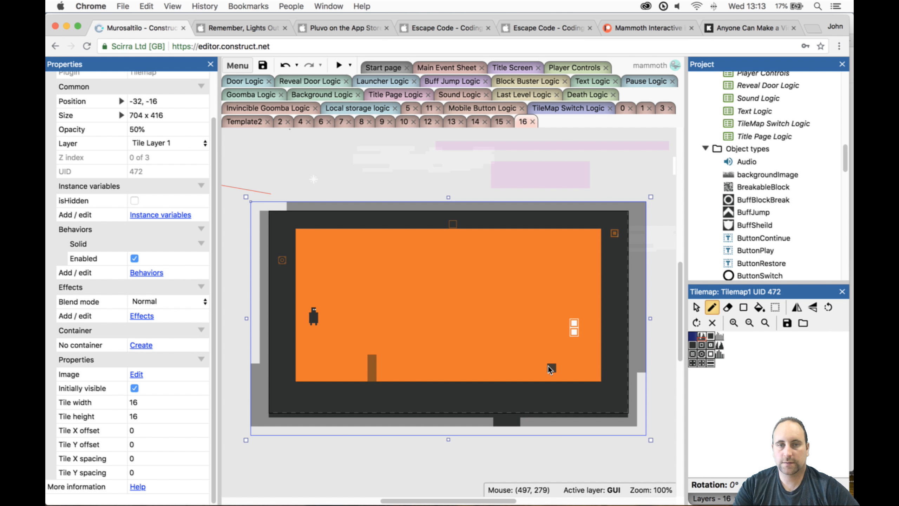
key("ctrl+z")
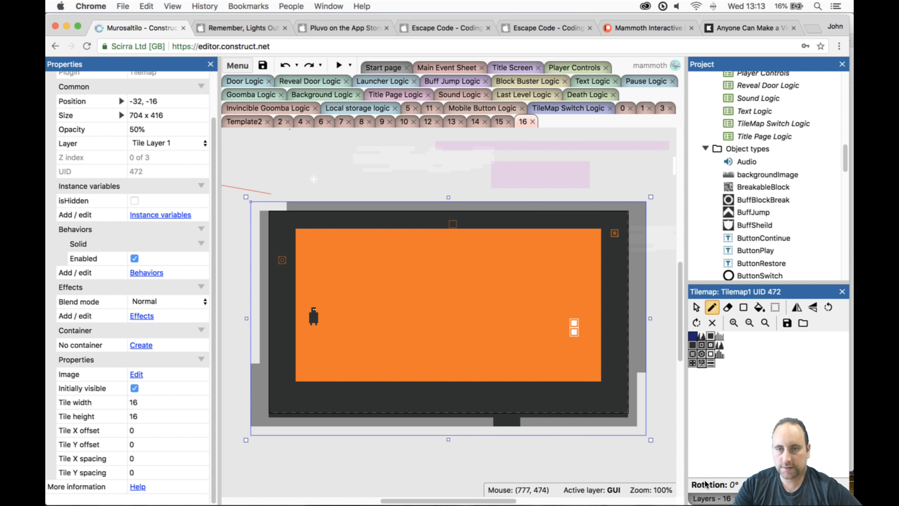
- Lock Tile Layer 1 of layout 16 and select Tilemap0 on Tile Layer0
left_click(706, 496)
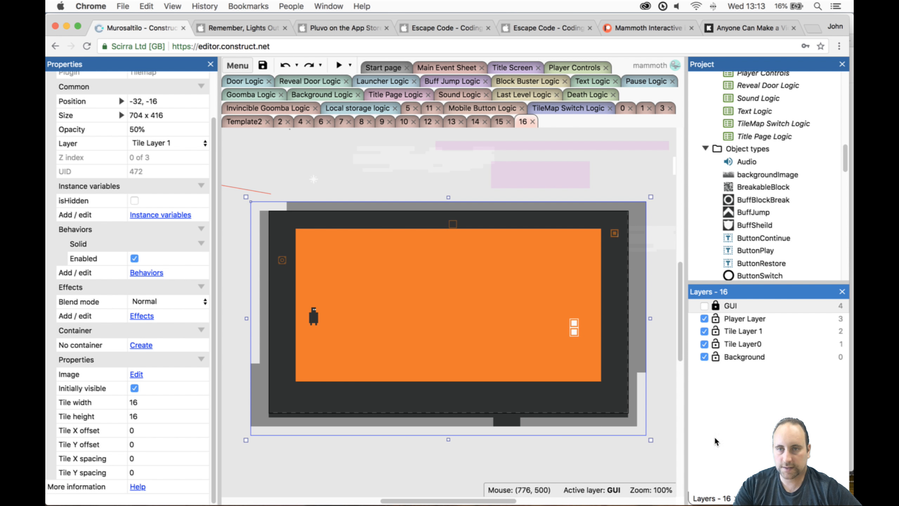
left_click(728, 343)
left_click(716, 330)
left_click(619, 338)
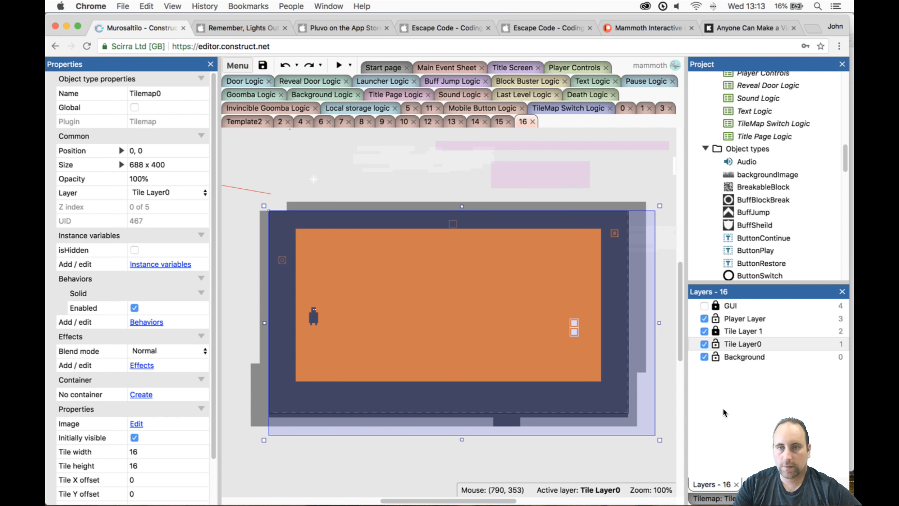
- Paint a three-tile-high pillar and a raised block in the room's lower right corner on Tilemap0, and move the door to 584, 168
left_click(712, 498)
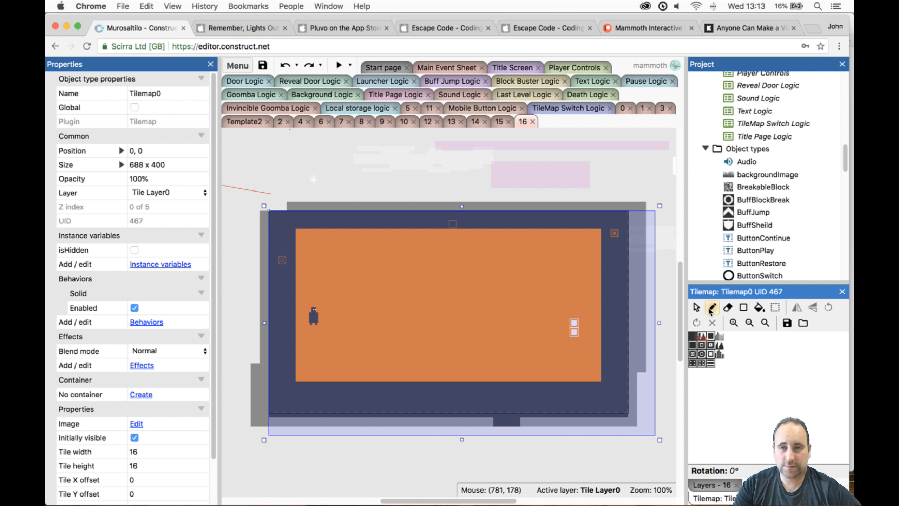
left_click(692, 336)
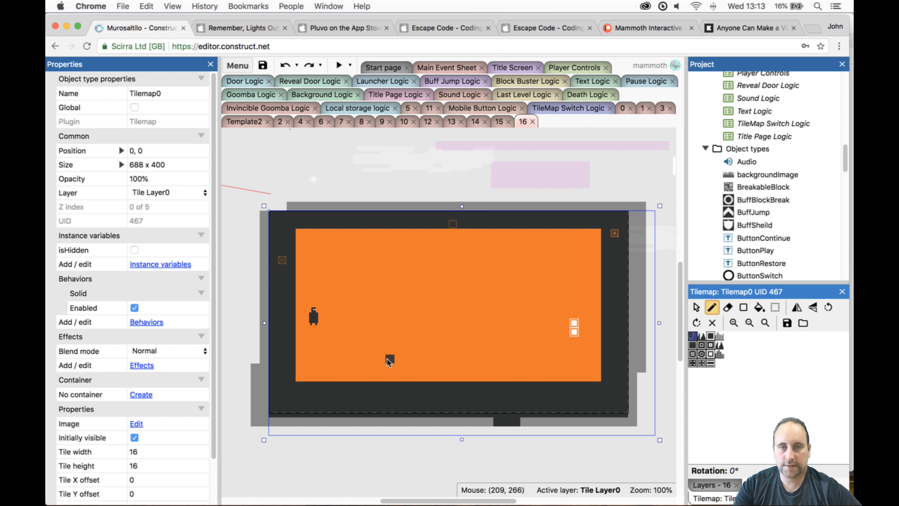
left_click_drag(374, 361, 372, 376)
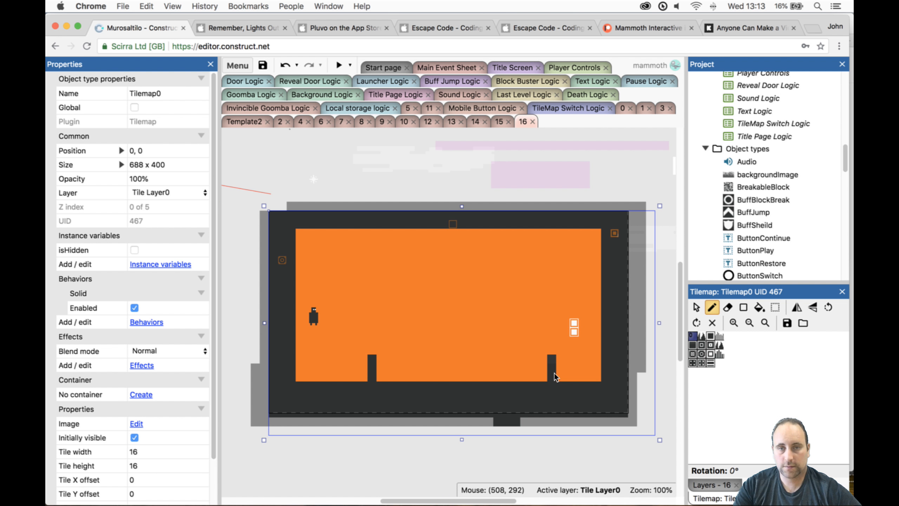
mouse_move(558, 359)
left_mouse_down()
mouse_move(598, 368)
mouse_move(571, 373)
left_mouse_up()
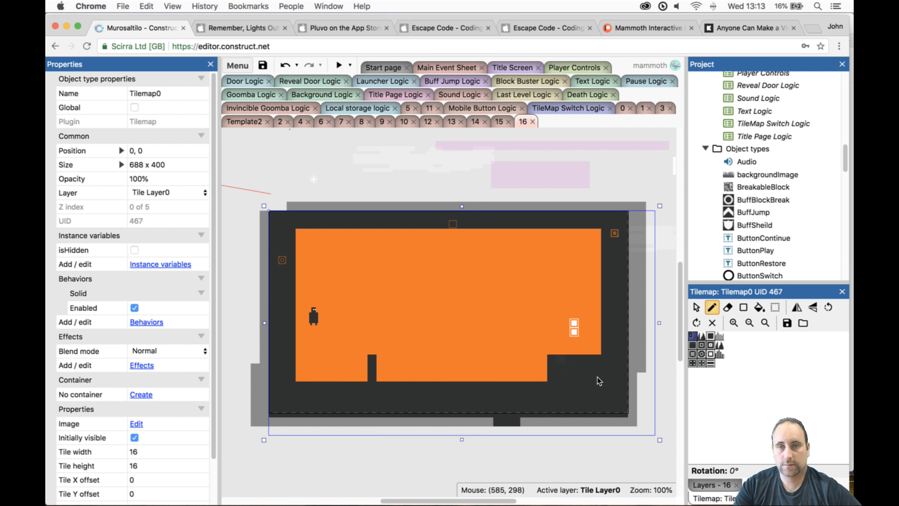
left_click(697, 308)
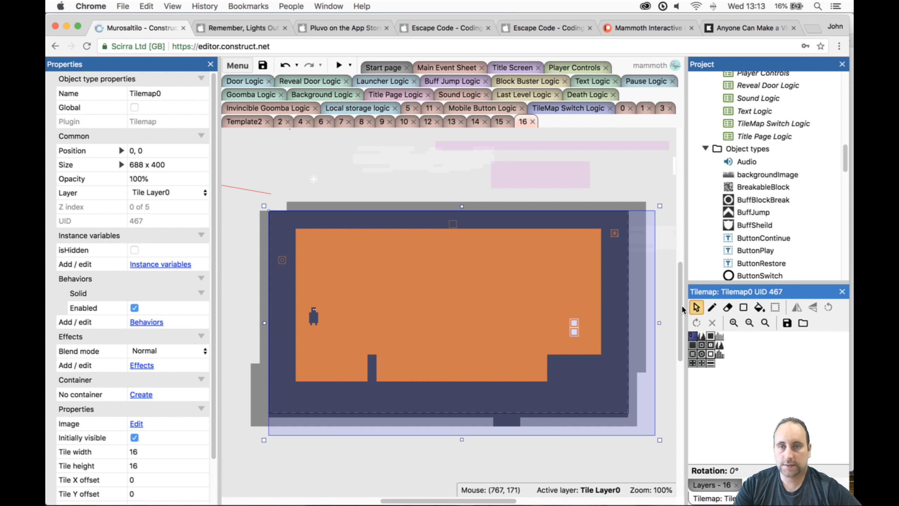
left_click_drag(575, 324, 598, 307)
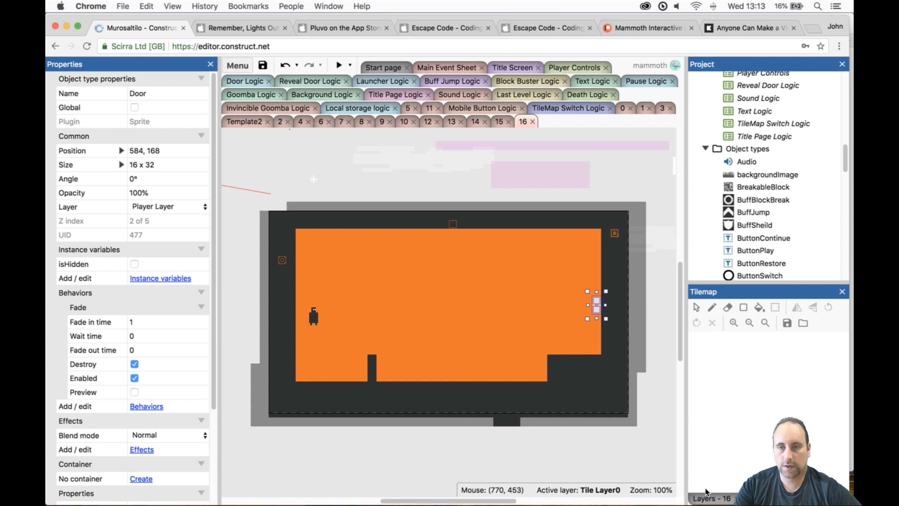
- Unlock Tile Layer 1, lock Tile Layer0, and fill two stacked Tilemap1 rectangles as large steps between the corner block and the door
left_click(712, 499)
left_click(721, 332)
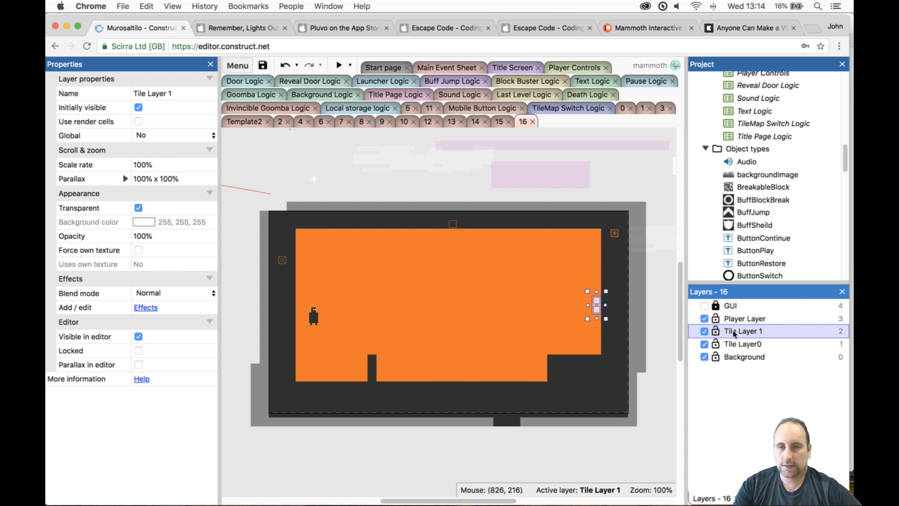
left_click(509, 345)
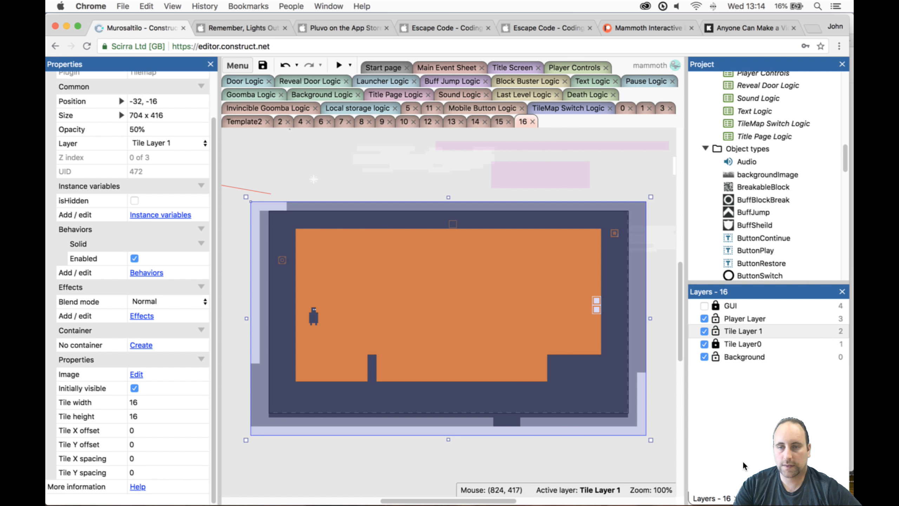
left_click(787, 499)
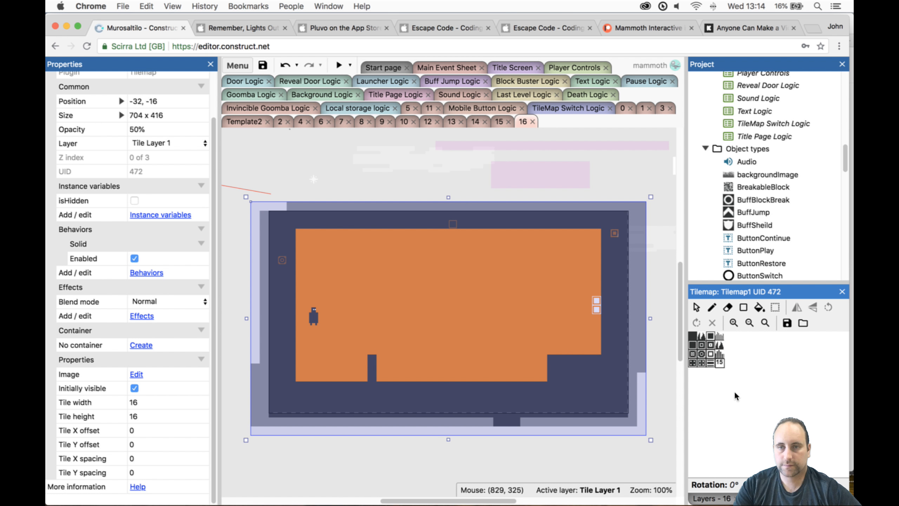
left_click(695, 337)
left_click(744, 307)
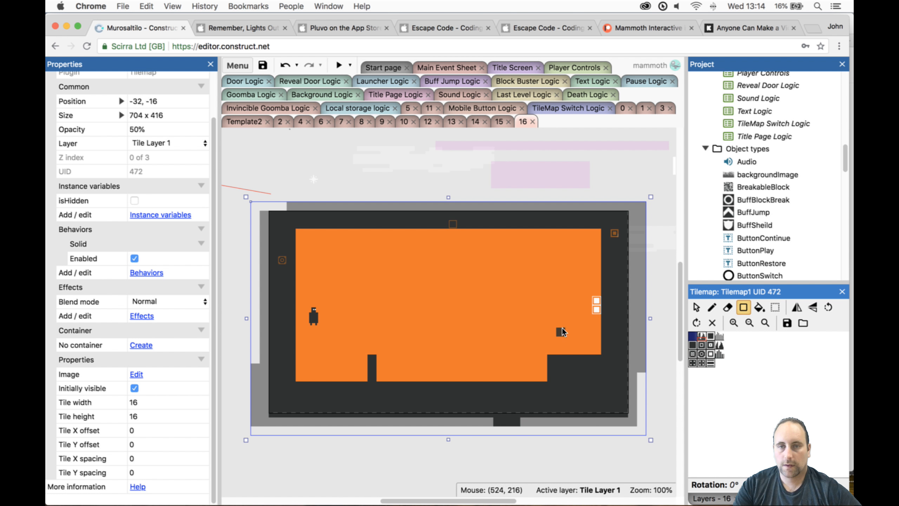
mouse_move(588, 313)
left_mouse_down()
mouse_move(597, 354)
mouse_move(579, 350)
left_mouse_up()
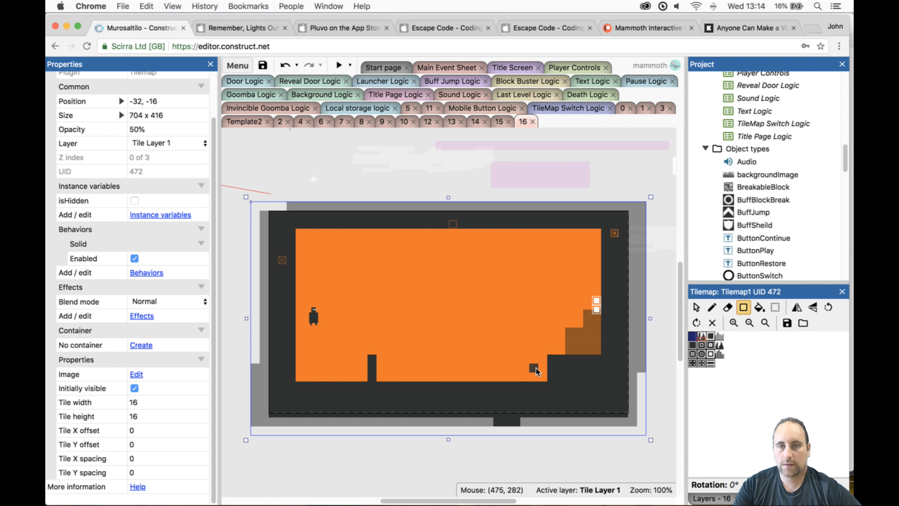
- Playtest level 16 in an enlarged preview window, taking the character over the pillar and corner block to the door, and close the preview
left_click(339, 65)
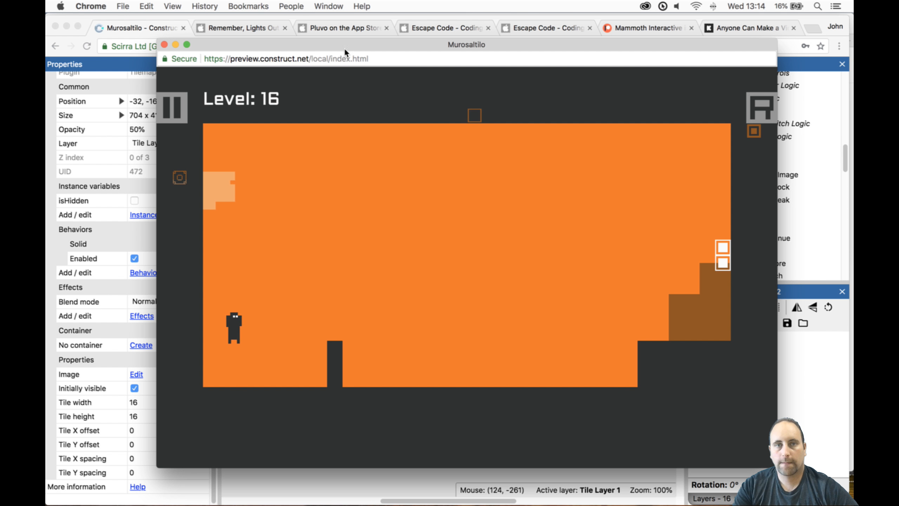
left_click_drag(345, 46, 330, 21)
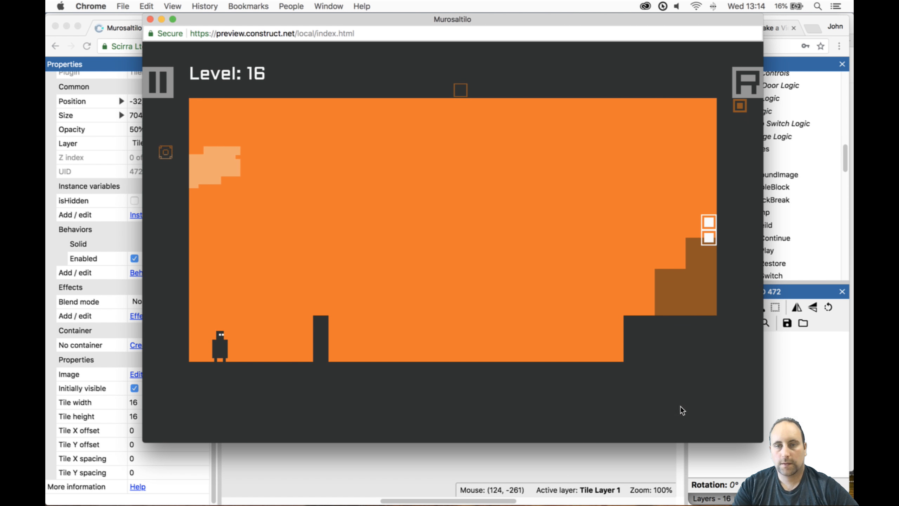
left_click_drag(763, 442, 840, 491)
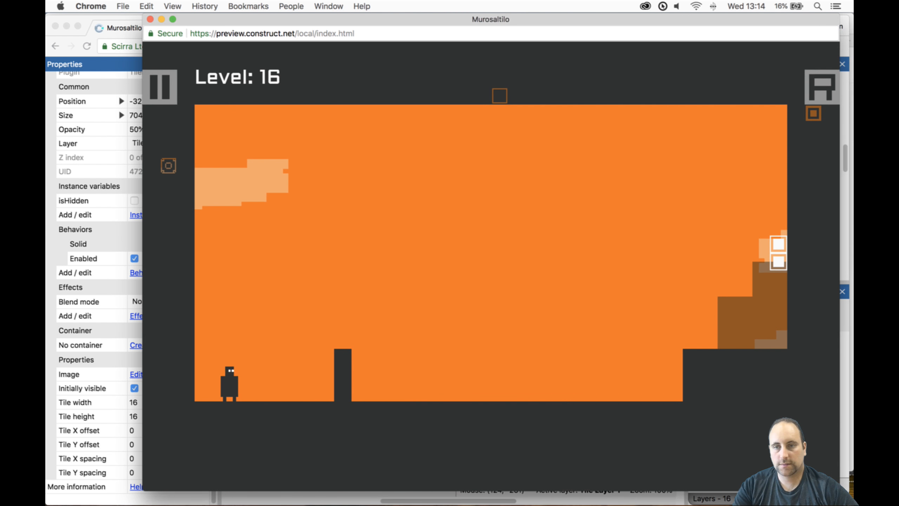
left_click_drag(435, 23, 402, 17)
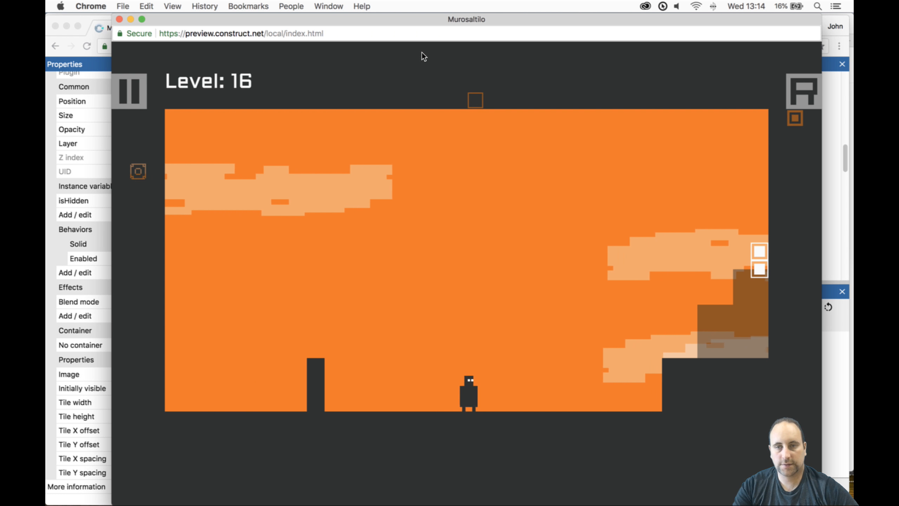
key("Right")
key("Up")
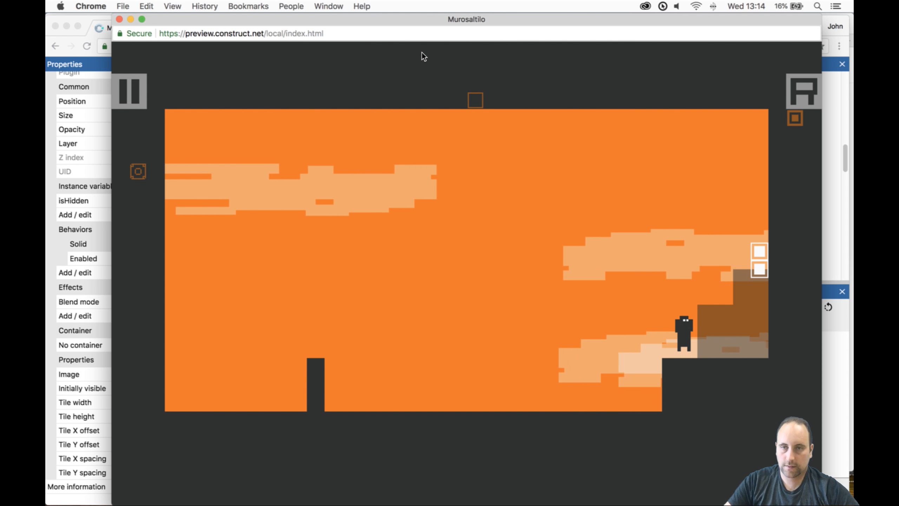
key("Right")
key("Up")
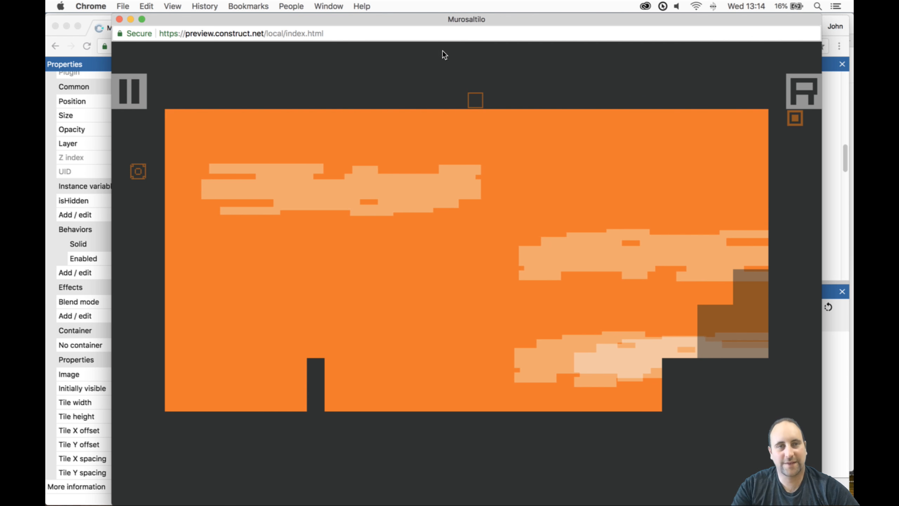
left_click(120, 19)
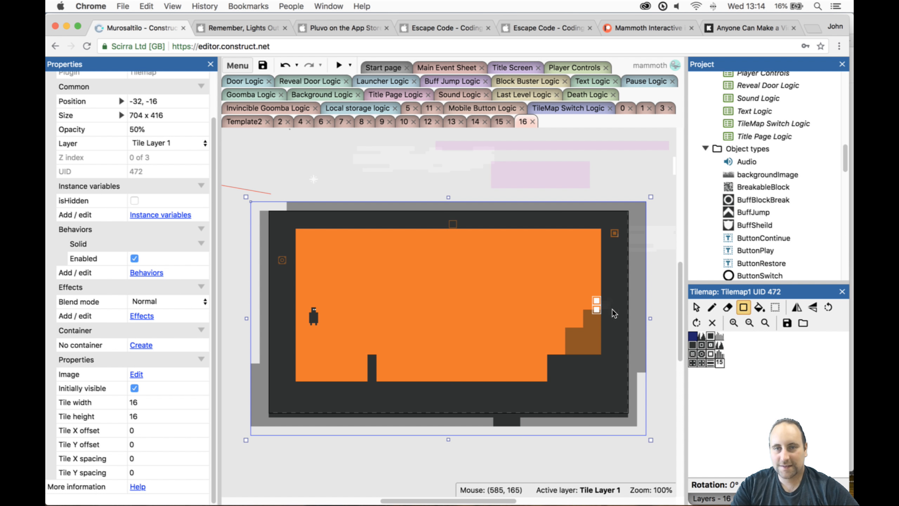
- Move the door to 584, 160 and erase Tilemap1 tiles below it to turn the large steps into a finer staircase
left_click(698, 307)
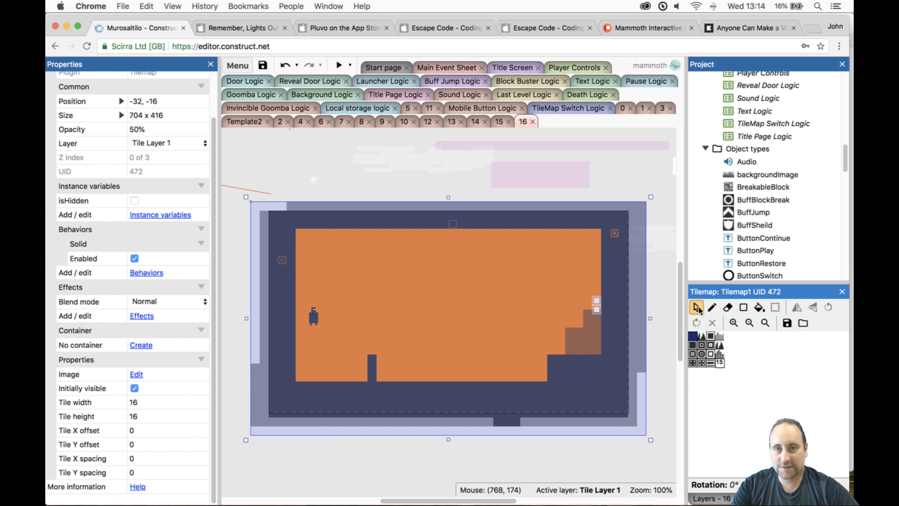
left_click(596, 301)
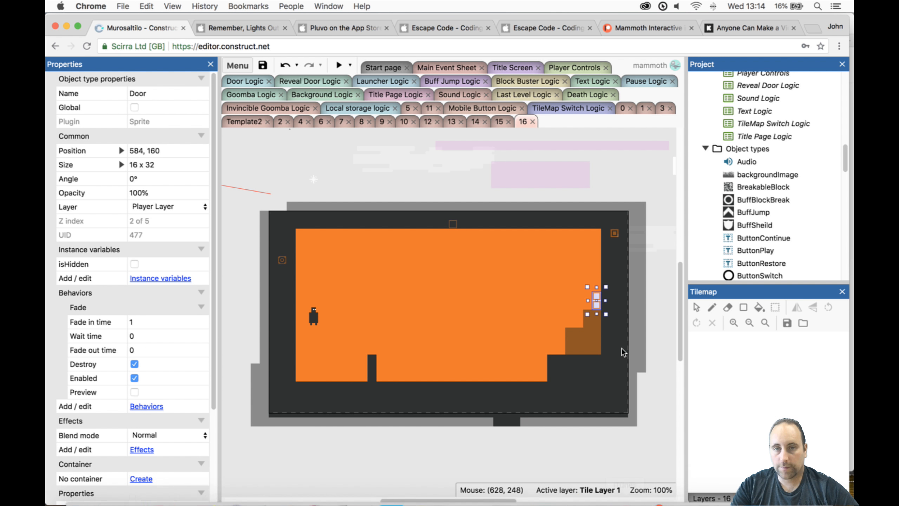
left_click(589, 338)
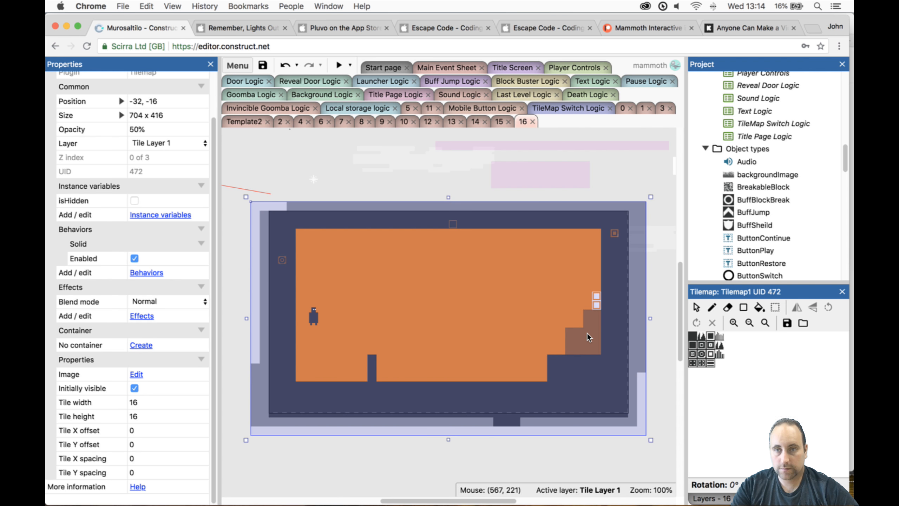
left_click(727, 307)
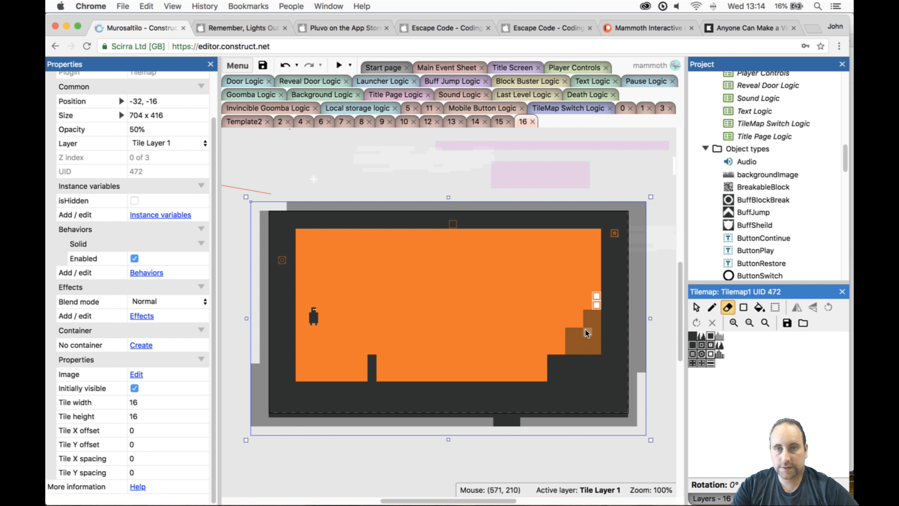
left_click(571, 332)
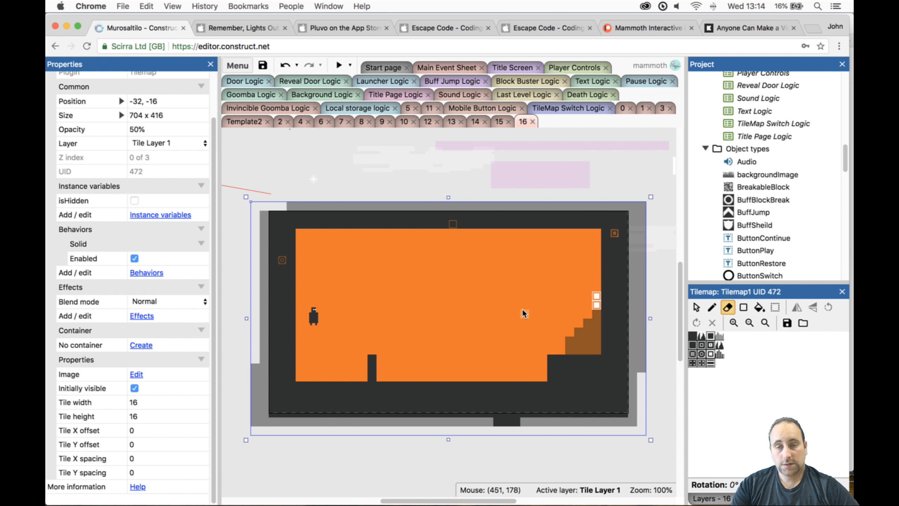
- Fill a five-tile-wide Tilemap1 wall from ceiling to floor in the middle of the orange area
left_click(693, 336)
left_click(713, 309)
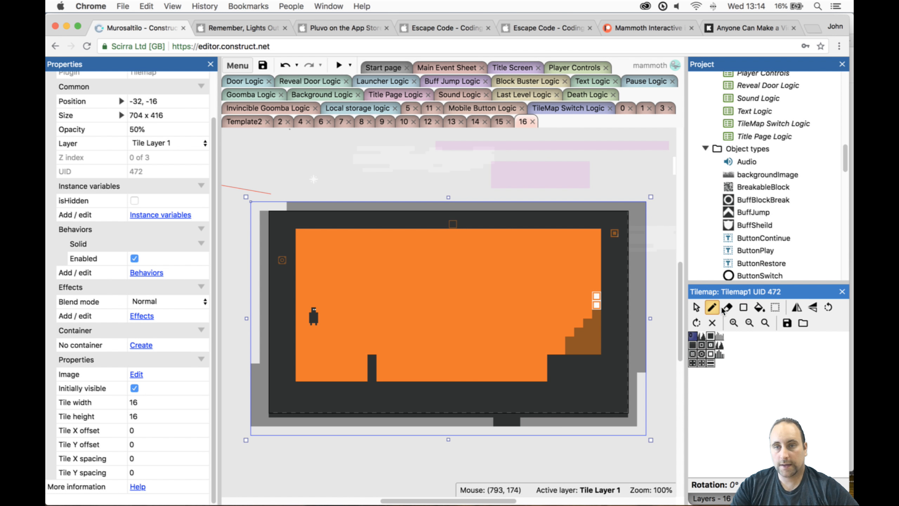
left_click(743, 308)
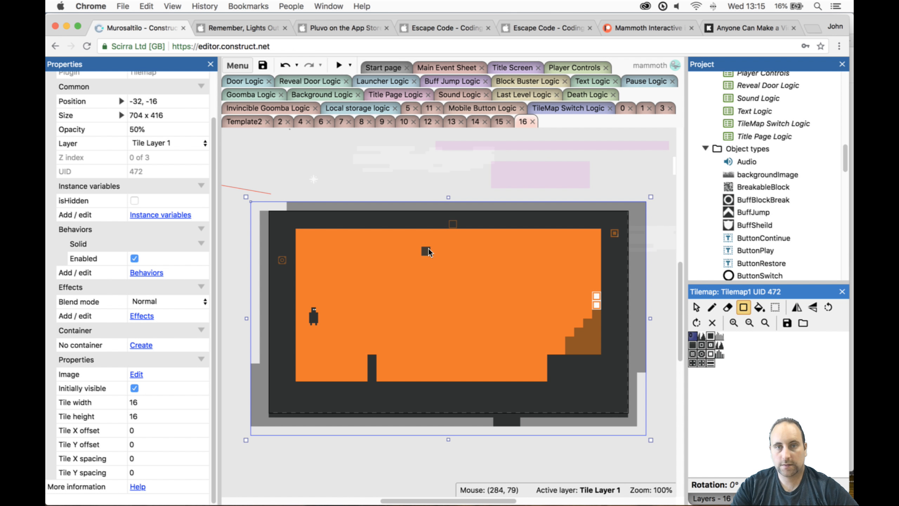
left_click_drag(433, 232, 474, 382)
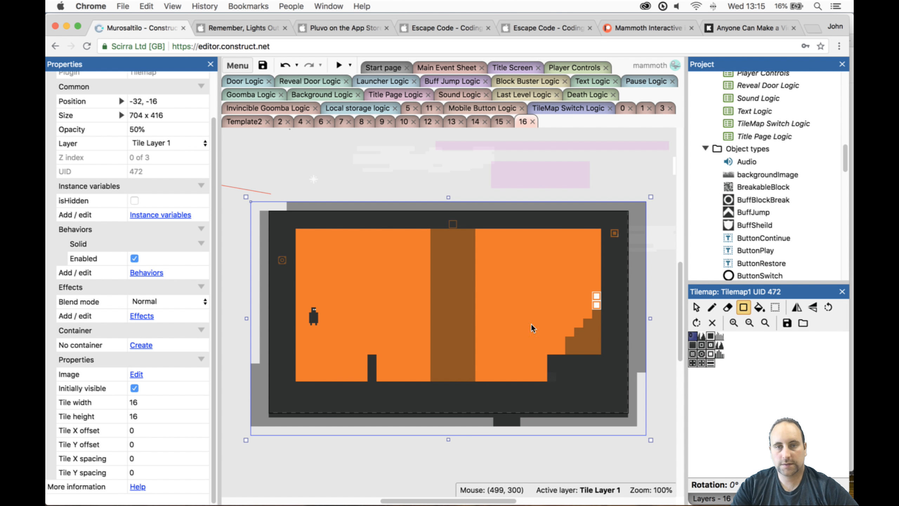
- Playtest level 16, switching the tilemaps to get the character over the pillar and past the middle wall
left_click(339, 66)
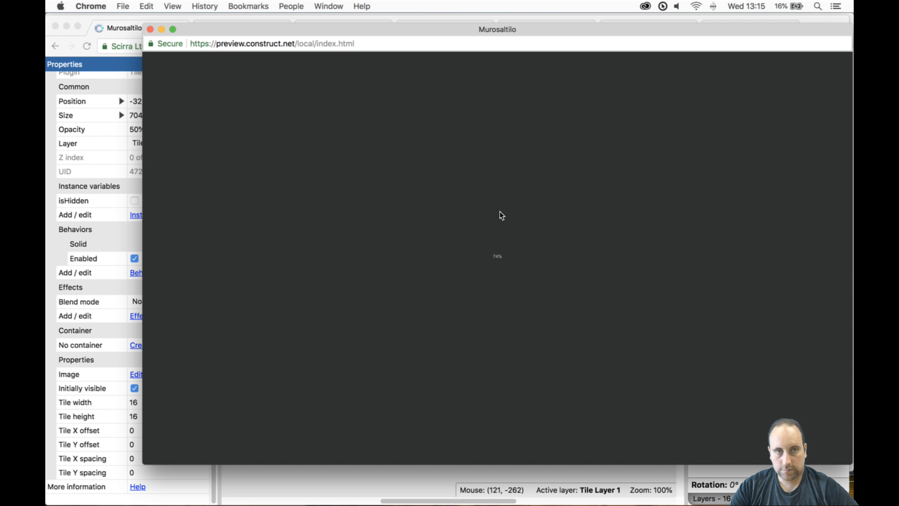
key("Right")
key("space")
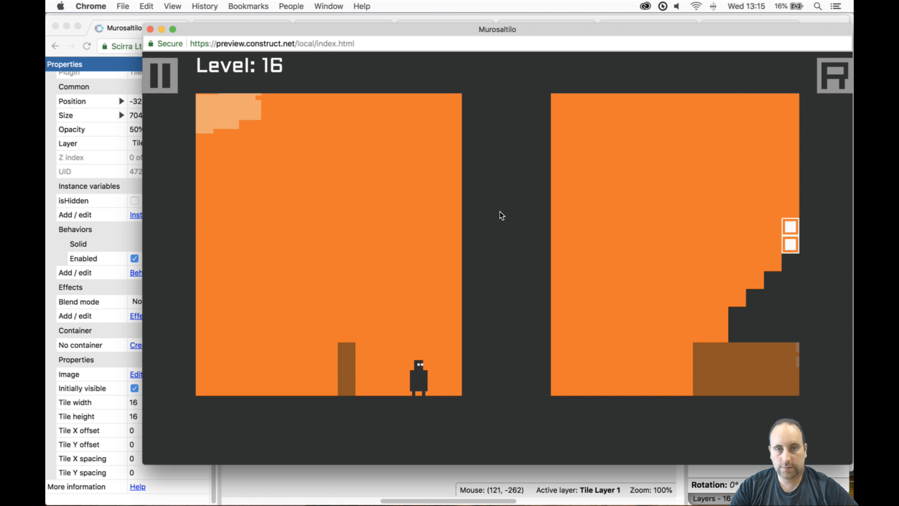
key("Right")
key("Left")
key("Right")
key("Right")
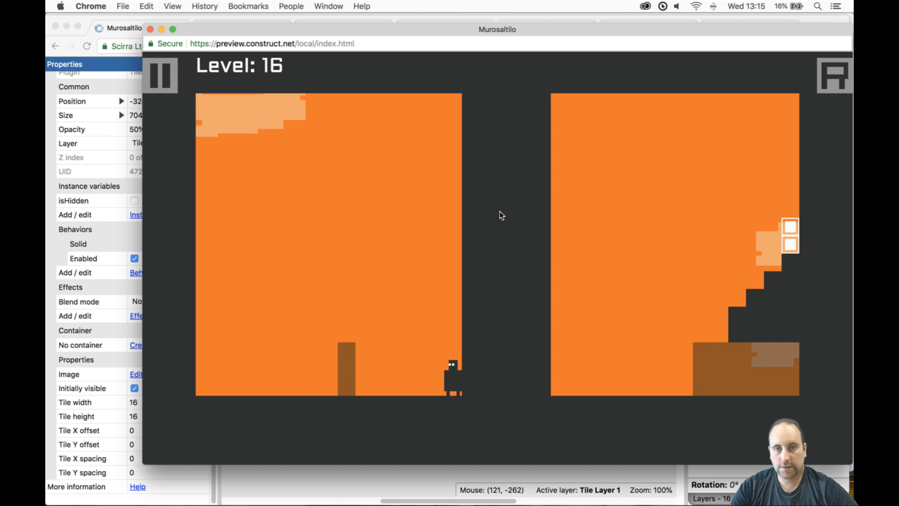
key("Left")
- Switch tilemaps to take the character over the corner block and up the staircase to the door, and close the preview
key("Right")
key("space")
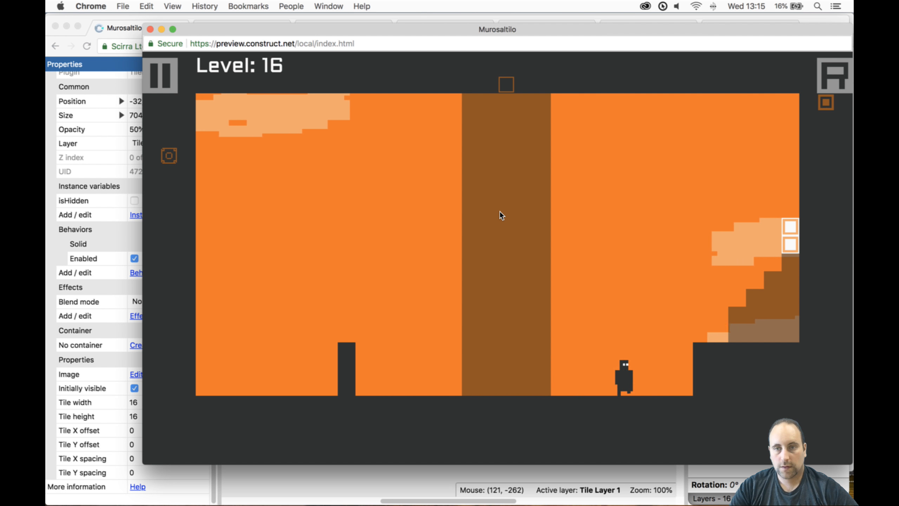
key("Up")
key("Right")
key("Up")
key("space")
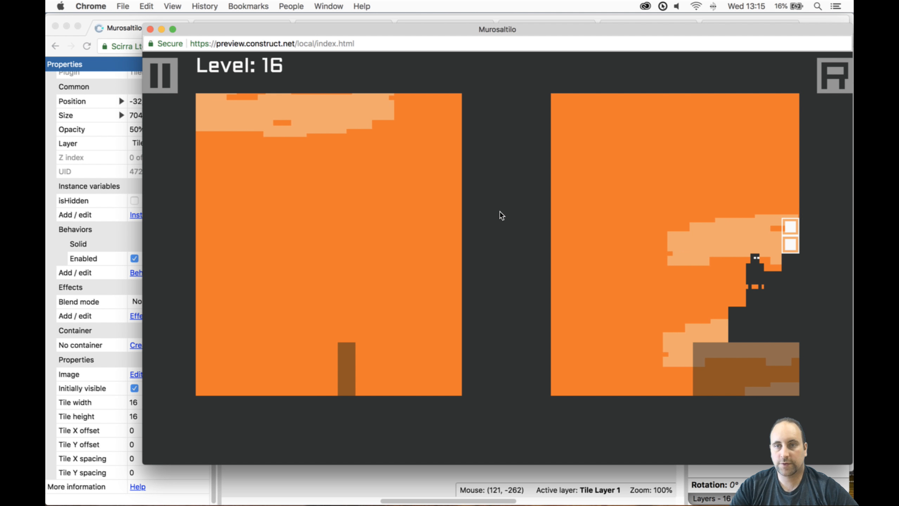
key("Up")
key("Right")
key("space")
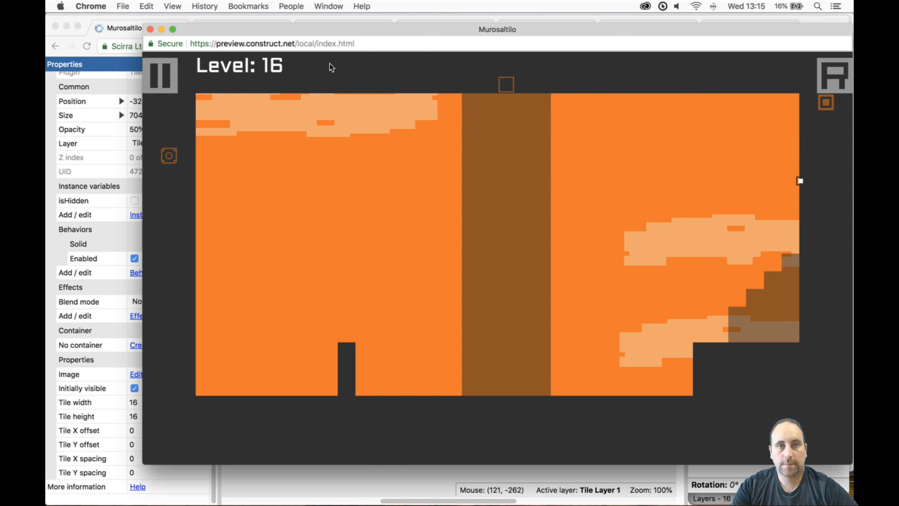
left_click(150, 29)
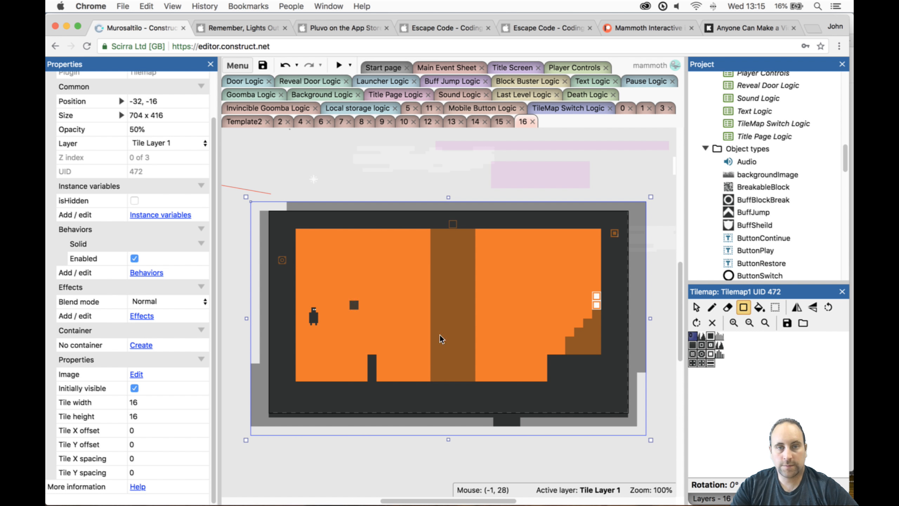
- Move the player to 512, 240 at the foot of the staircase and place a Reveal object at 56, 272 in the opposite floor corner
left_click(697, 307)
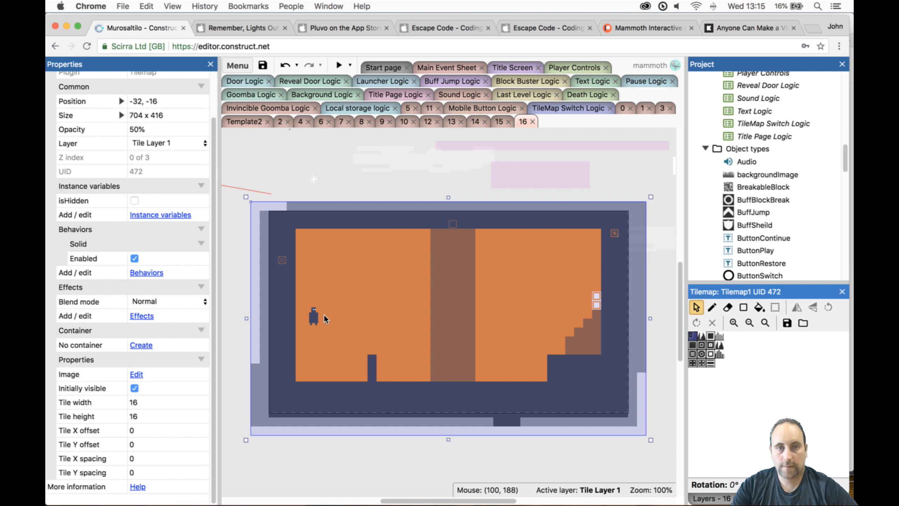
left_click_drag(317, 319, 558, 352)
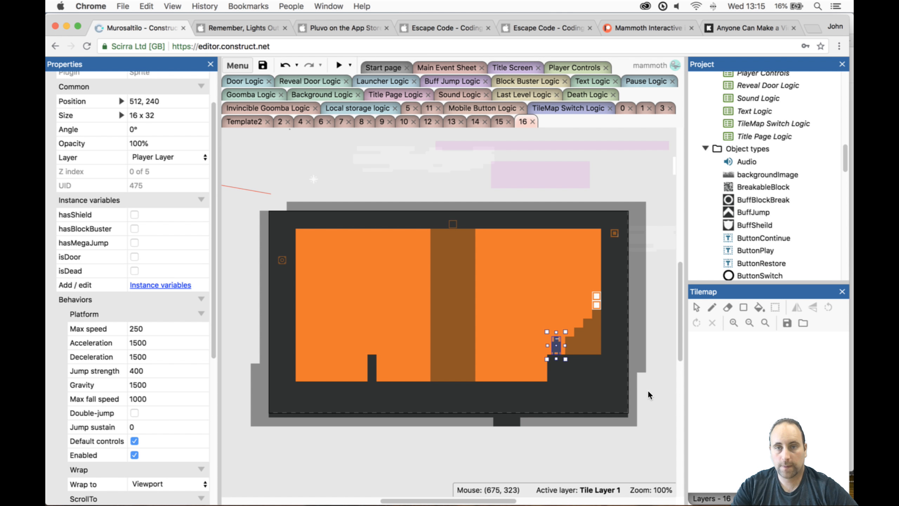
scroll(775, 238, "down", 10)
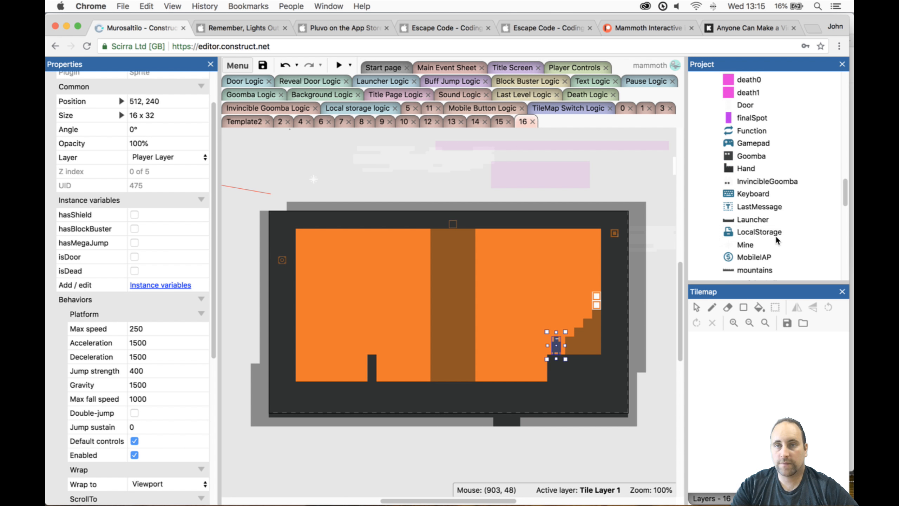
scroll(573, 207, "down", 5, "ctrl")
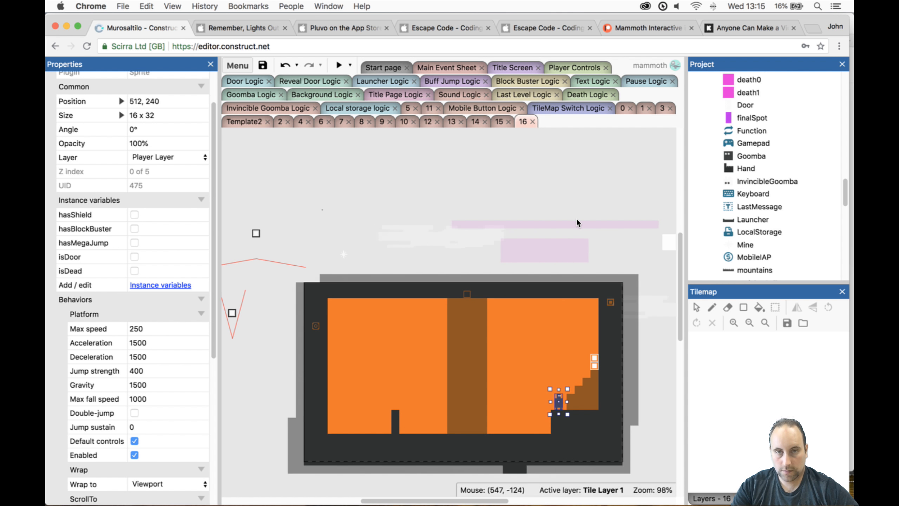
scroll(578, 226, "up", 2, "ctrl")
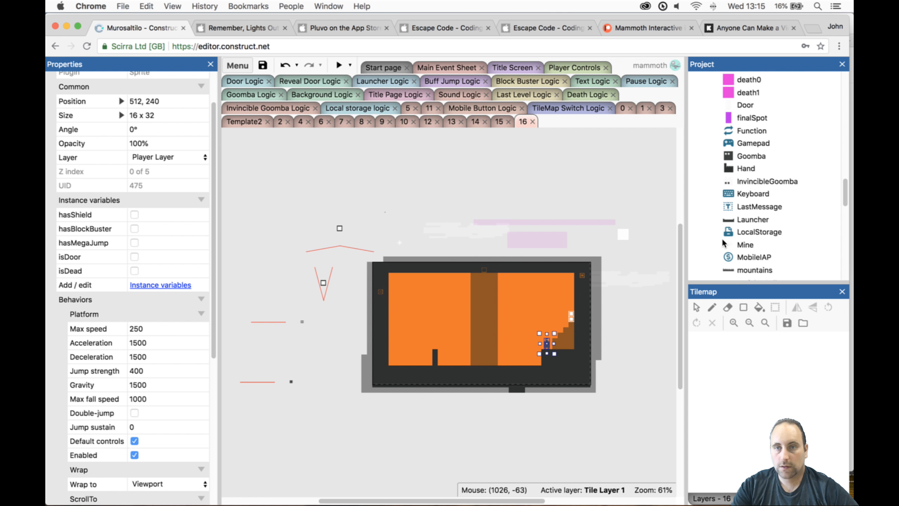
scroll(773, 197, "up", 3)
scroll(774, 199, "up", 3)
scroll(774, 200, "down", 12)
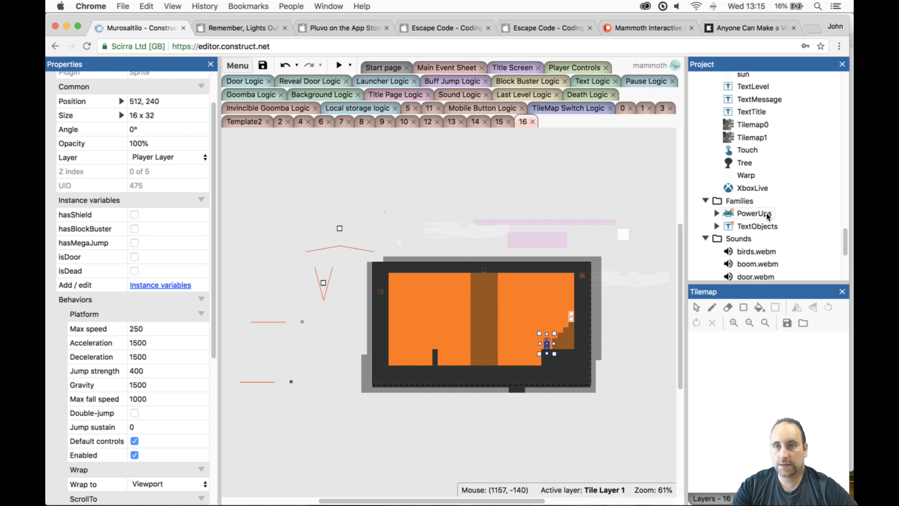
scroll(756, 185, "up", 5)
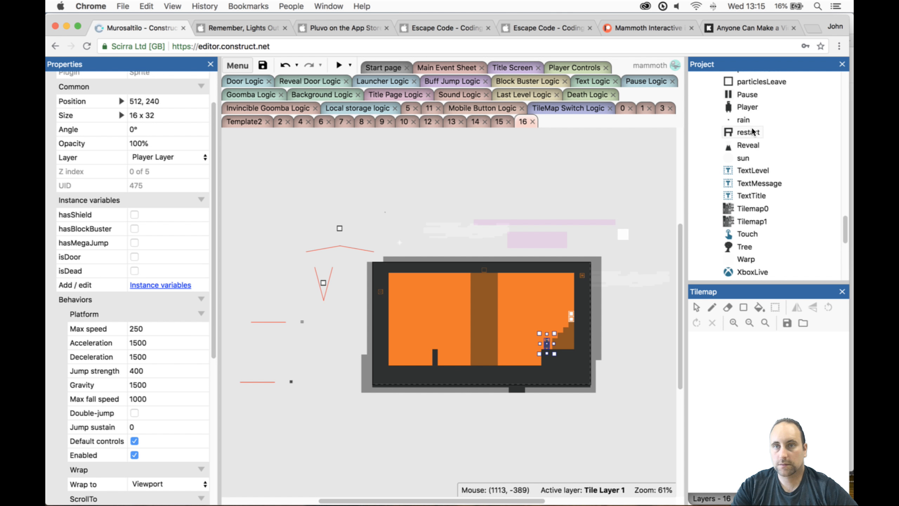
left_click_drag(751, 146, 434, 319)
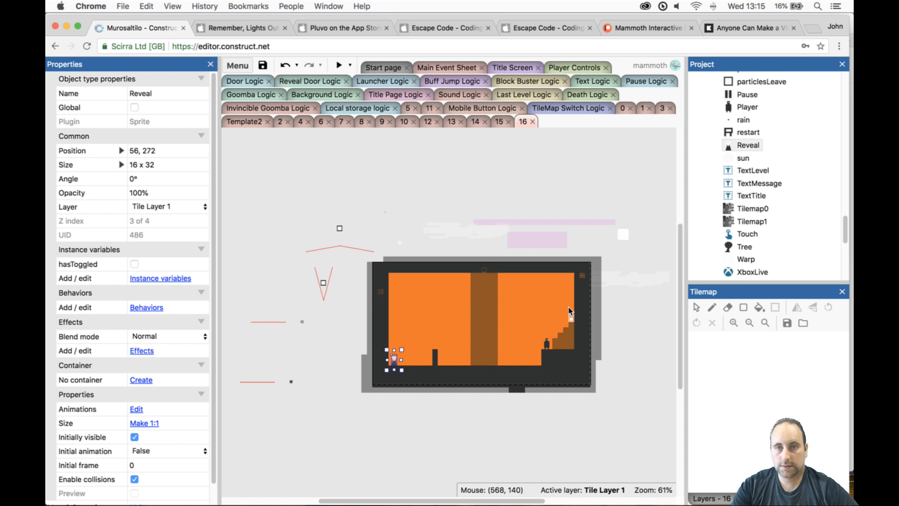
- Enable the door's isHidden instance variable
left_click(575, 317)
left_click(572, 317)
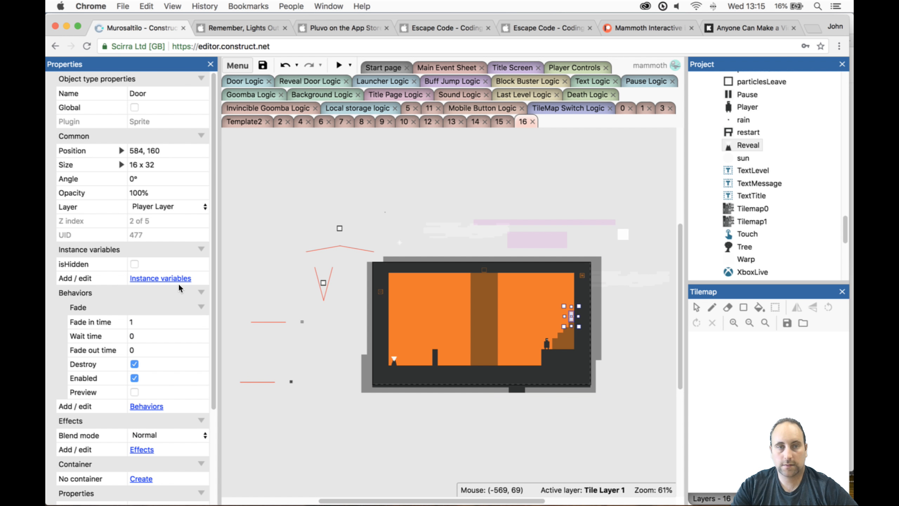
left_click(142, 259)
- Place a Goomba at 416, 272 between the middle wall and the corner block, and preview the level briefly
scroll(276, 311, "up", 2, "ctrl")
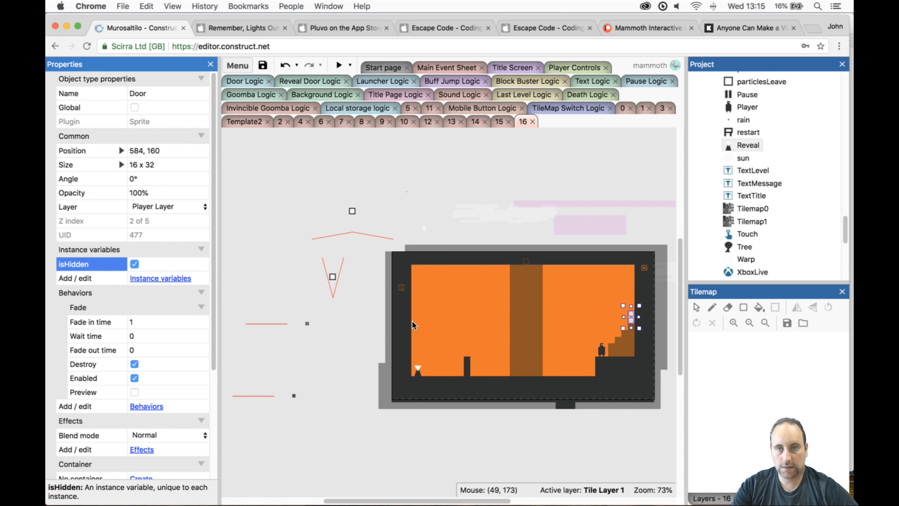
scroll(645, 389, "up", 3, "ctrl")
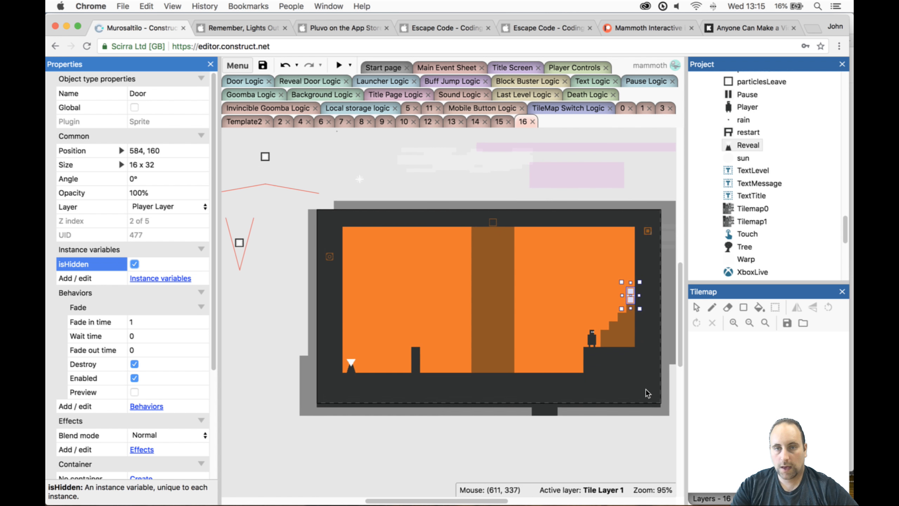
scroll(768, 166, "up", 6)
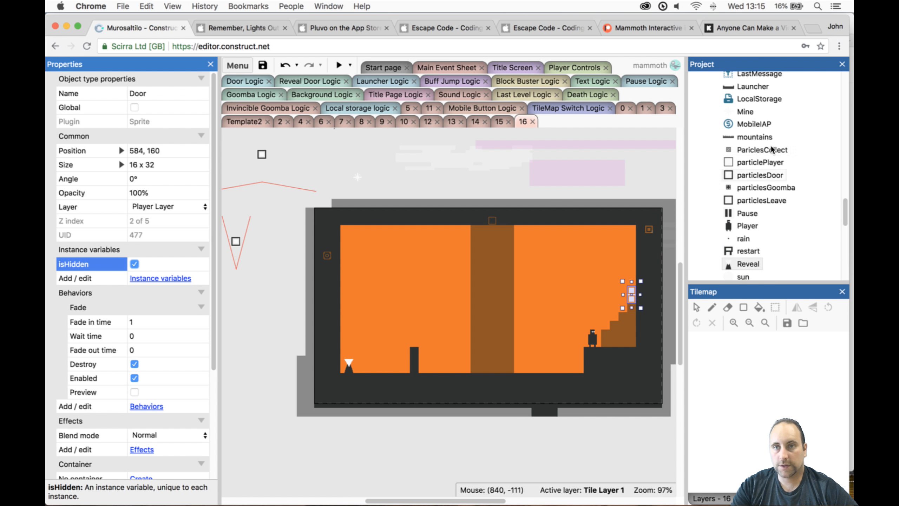
scroll(772, 145, "up", 2)
left_click_drag(751, 149, 540, 355)
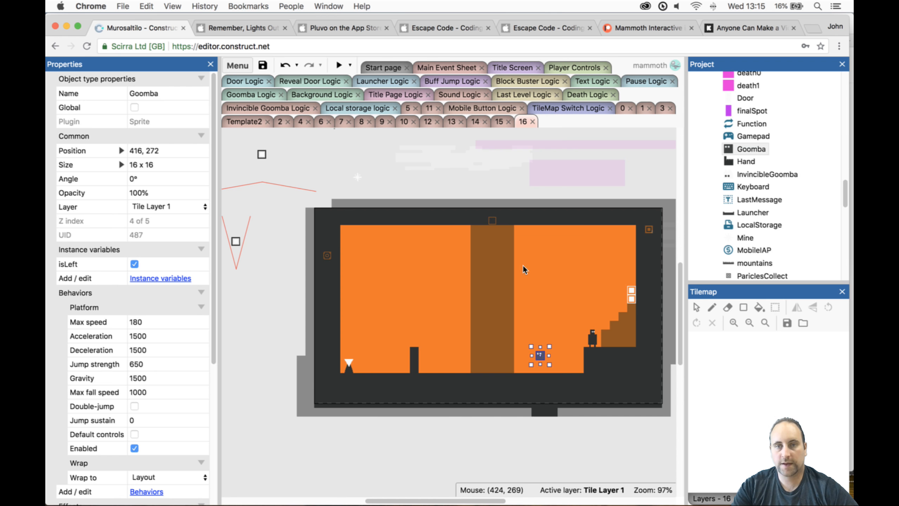
left_click(339, 65)
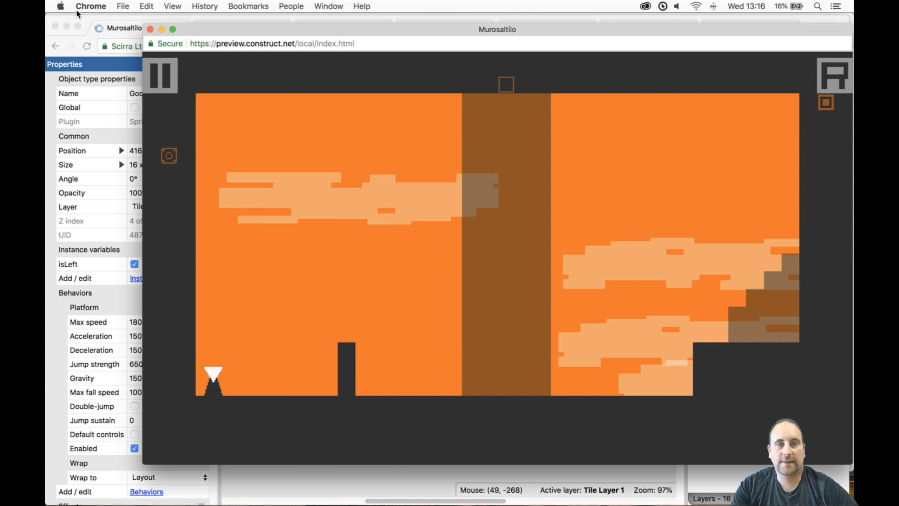
key("super+w")
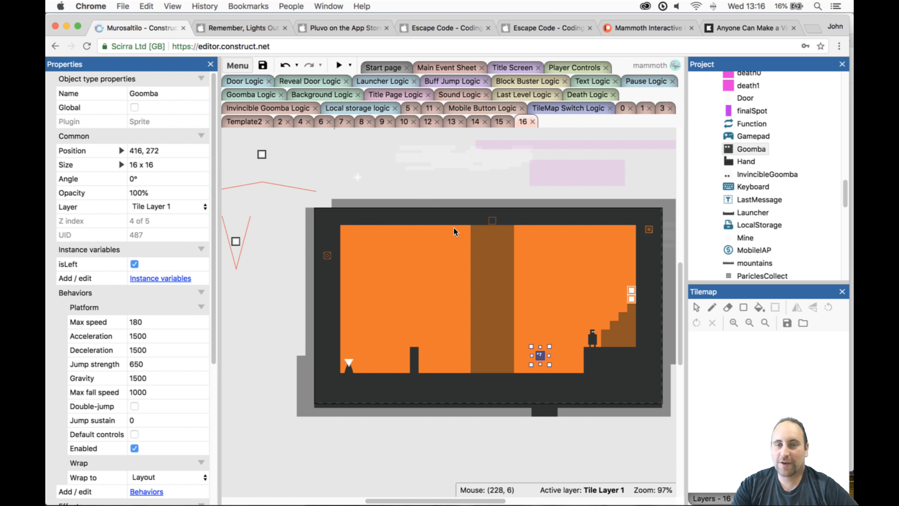
- Sample the dark tile colour, RGB 46, 49, 49, from the Tilemap1 source image and close the image editor
left_click(606, 369)
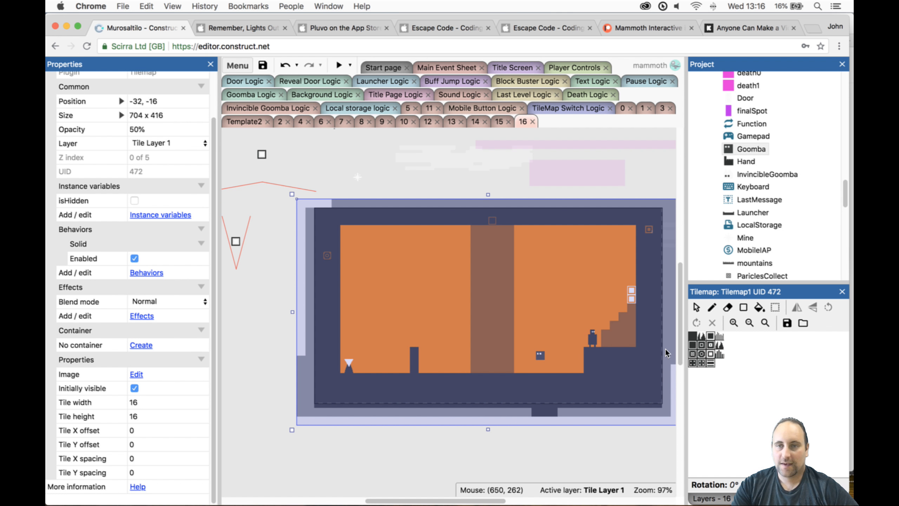
double_click(653, 350)
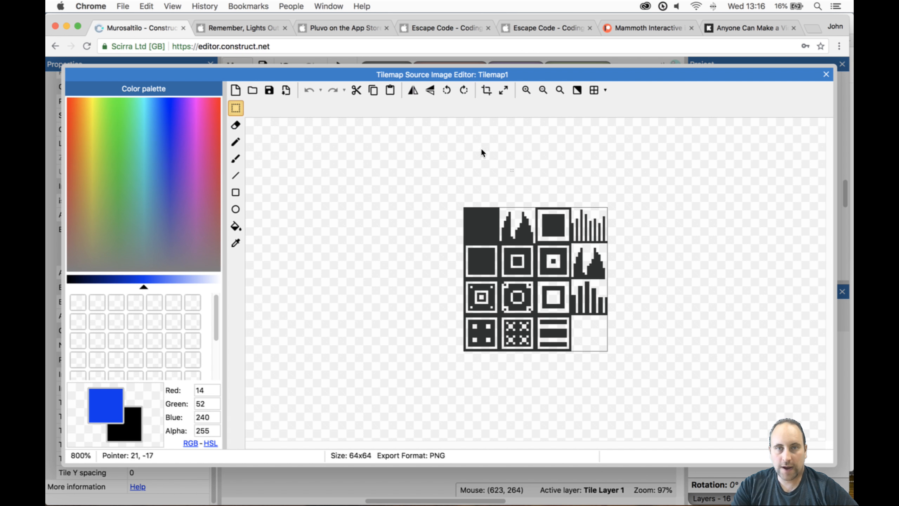
left_click(235, 243)
left_click(482, 223)
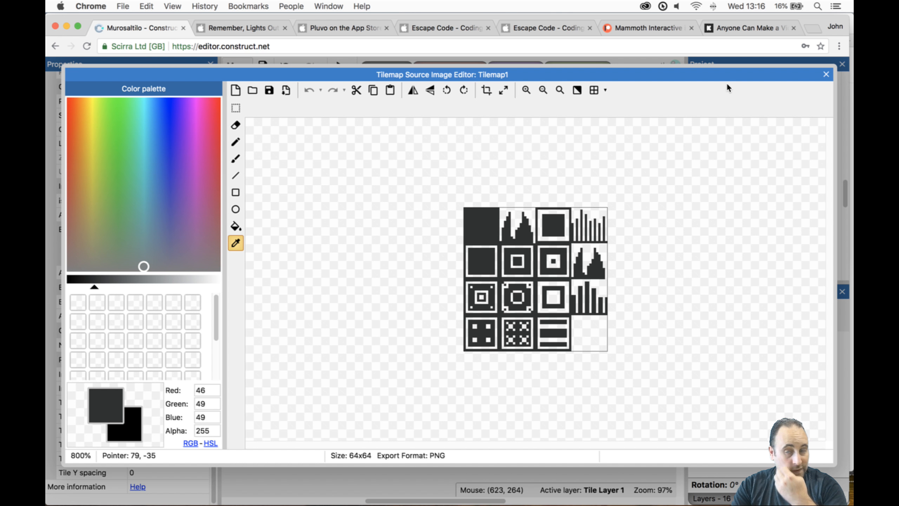
left_click(827, 75)
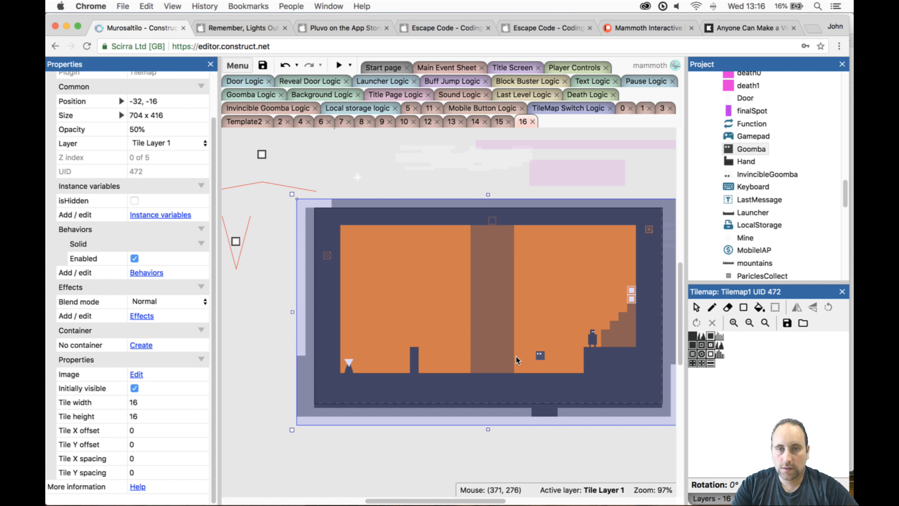
- Flood-fill the Goomba's body with the sampled colour, RGB 46, 49, 49, keeping its white eyes, and close the Animations Editor
left_click(541, 355)
double_click(541, 355)
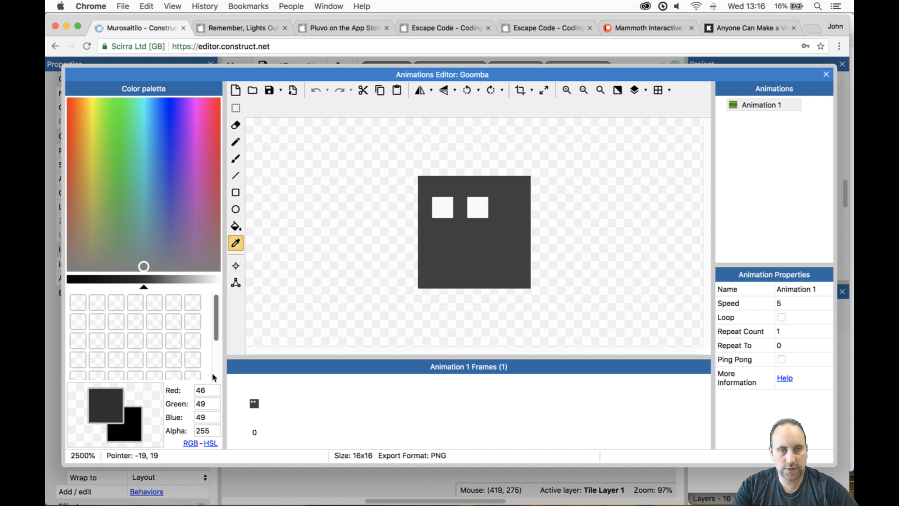
double_click(209, 391)
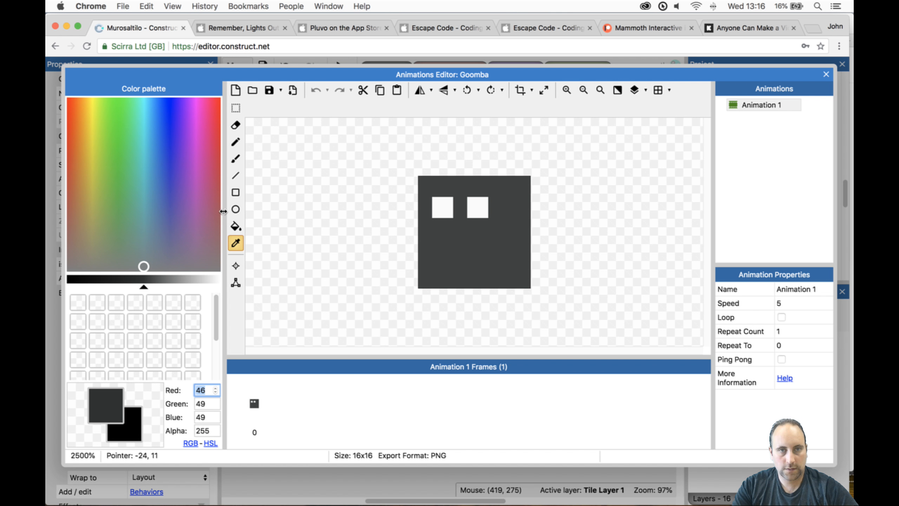
left_click(240, 229)
left_click(469, 249)
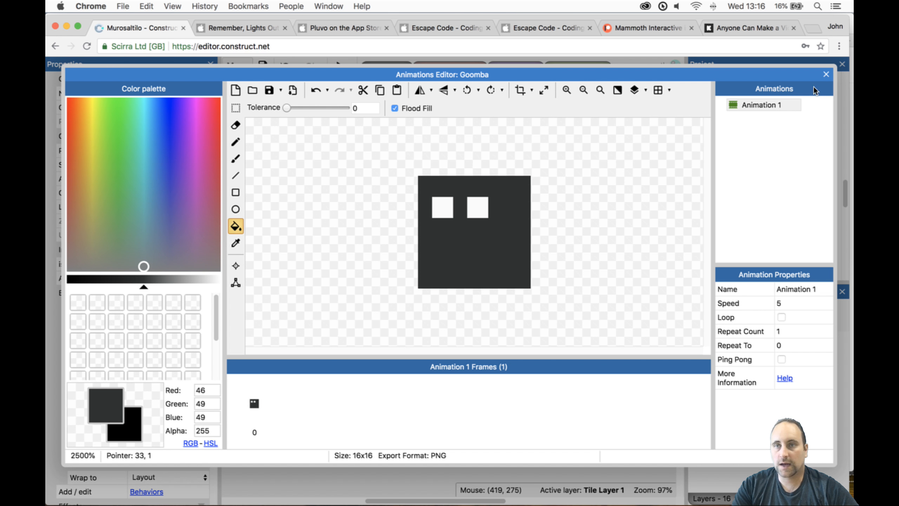
left_click(826, 75)
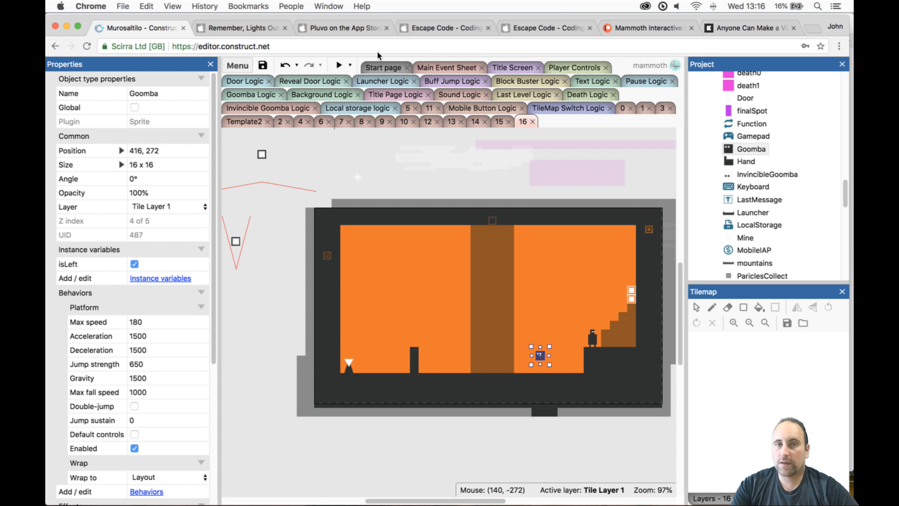
- Preview level 16 with the recoloured Goomba, close the preview and select the player beside the staircase
left_click(341, 66)
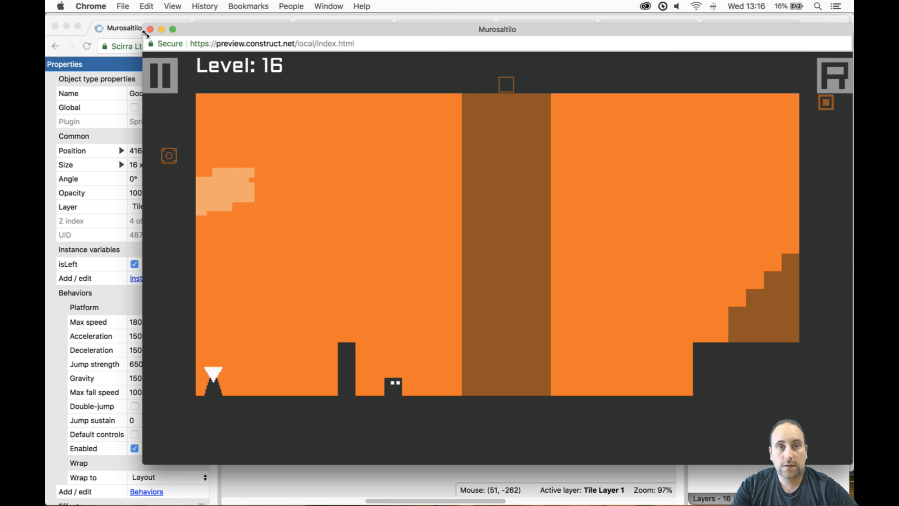
key("super+w")
left_click(591, 338)
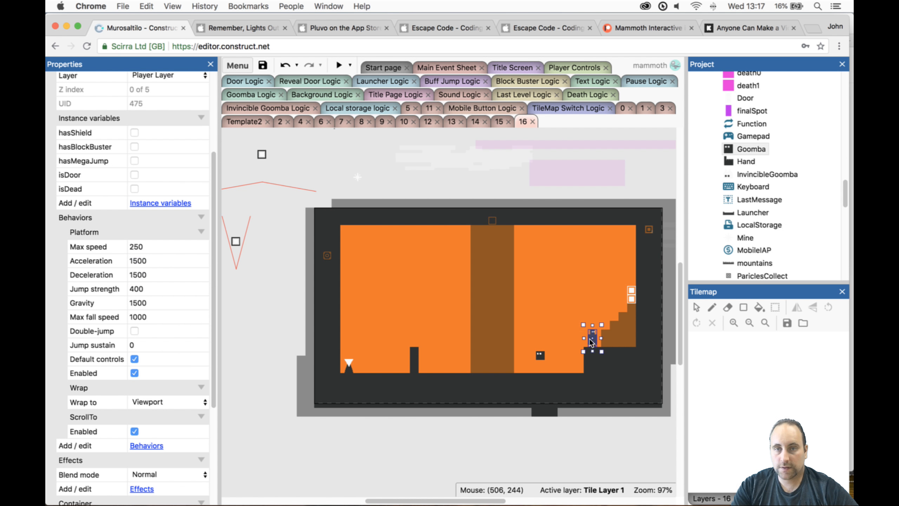
- Playtest level 16, running the player to the far left wall and back past the Goomba onto the corner block, and close the preview
left_click(340, 65)
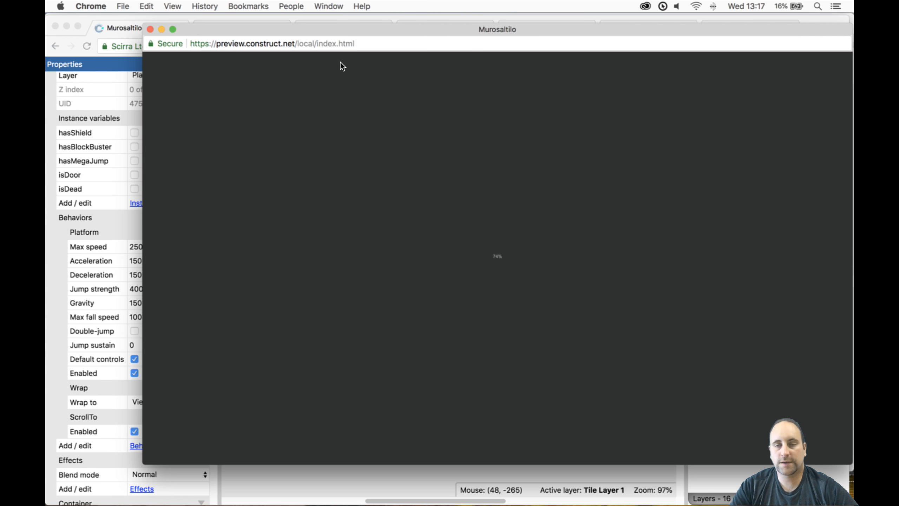
key("Left")
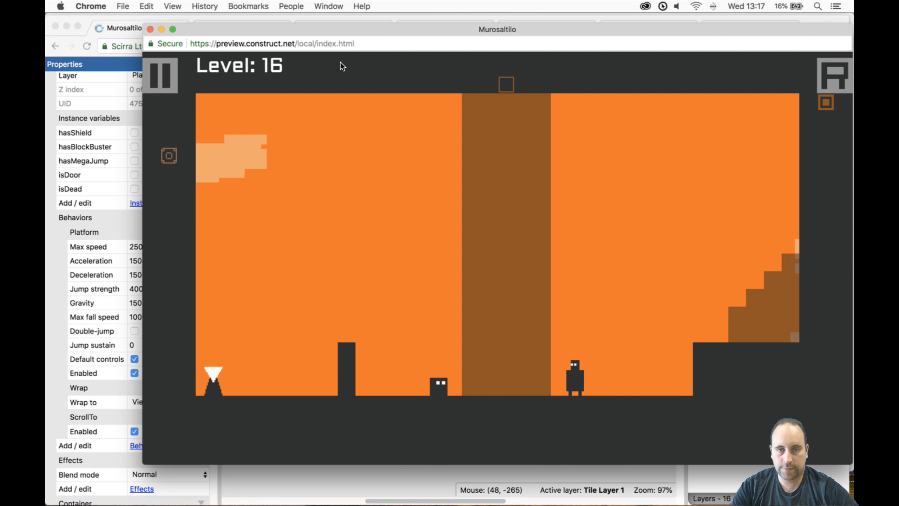
key("Up")
key("Right")
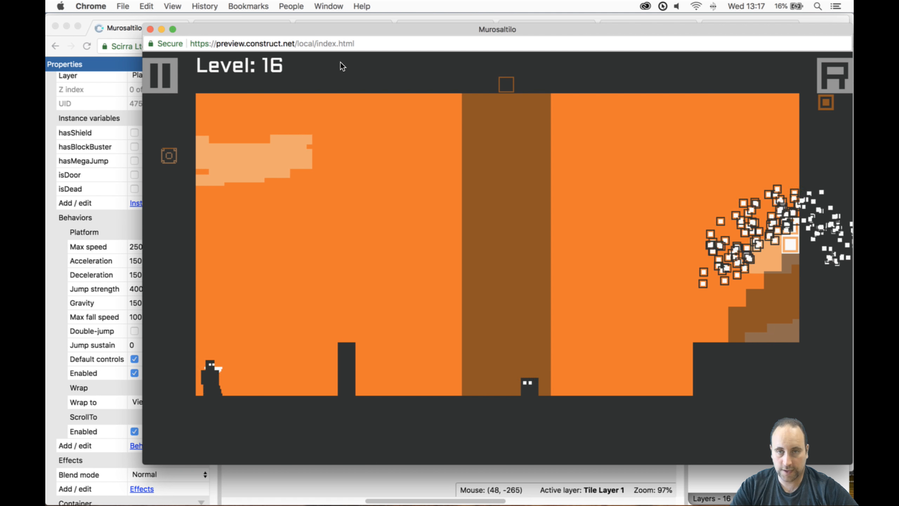
key("Up")
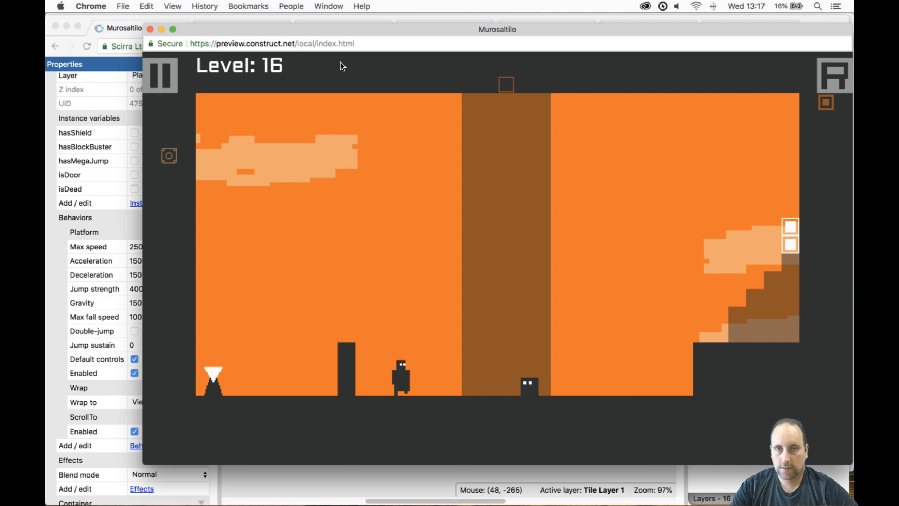
key("Right")
key("Up")
key("Up")
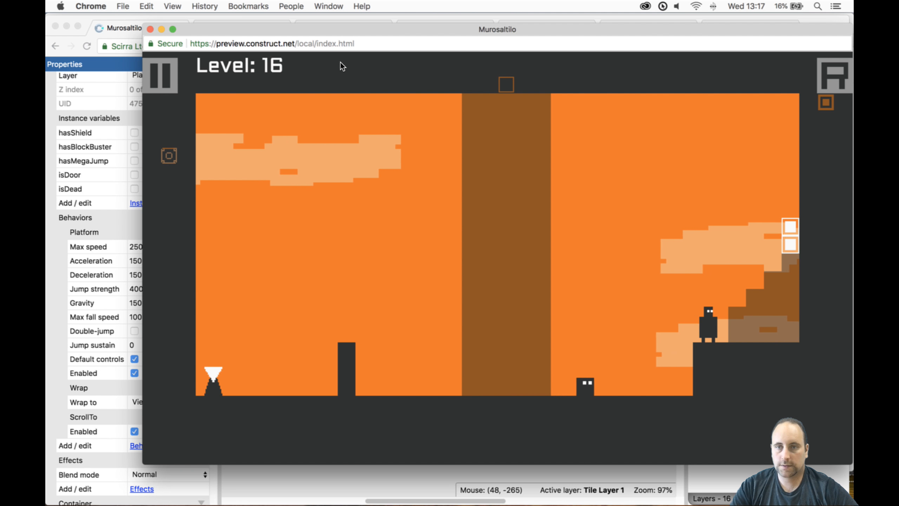
key("Right")
key("Up")
key("Up")
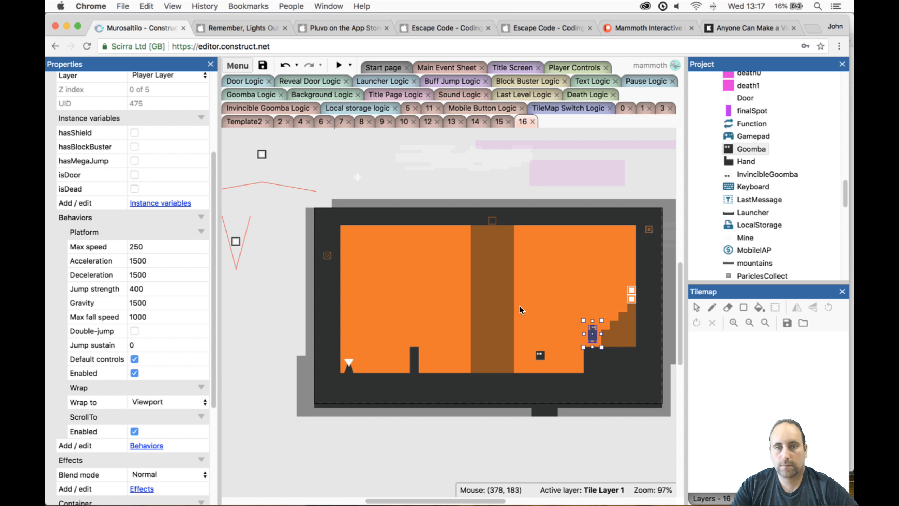
- Paint a full-height solid wall three tiles wide on Tilemap0, directly left of the semi-transparent middle wall
left_click(491, 373)
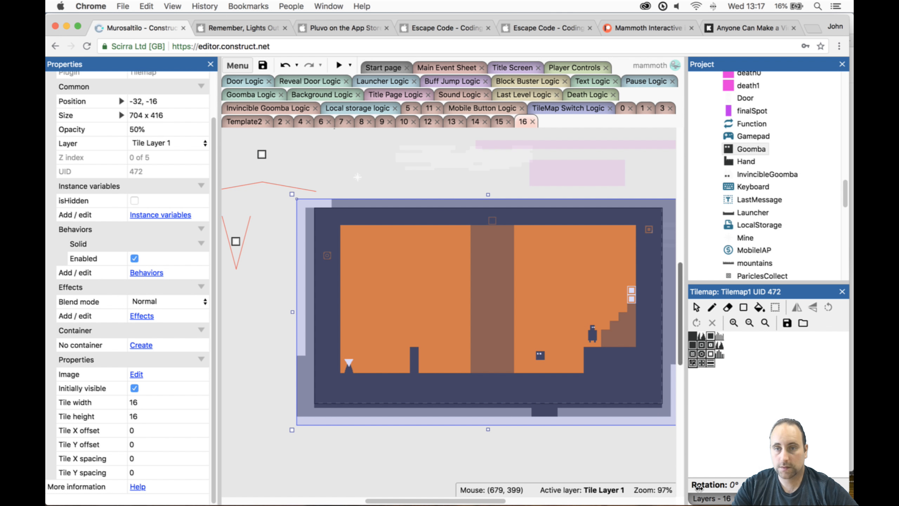
left_click(709, 498)
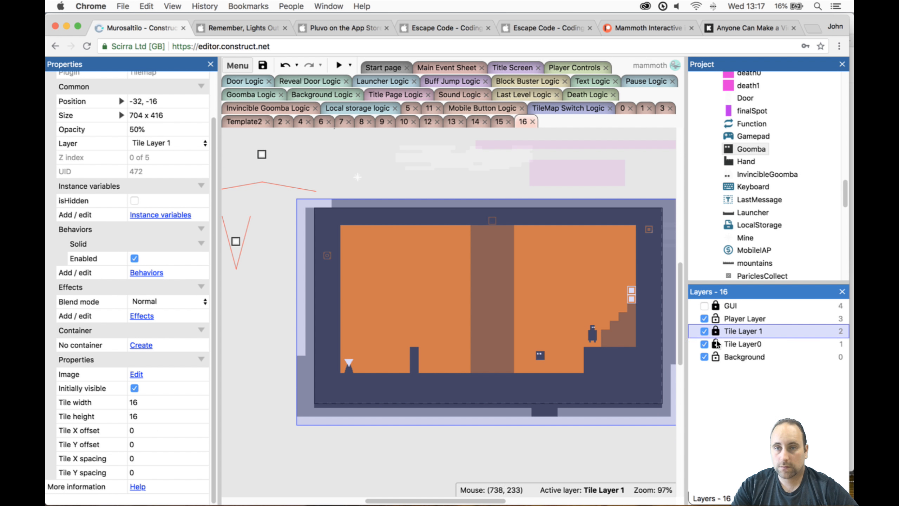
left_click(744, 343)
left_click(625, 392)
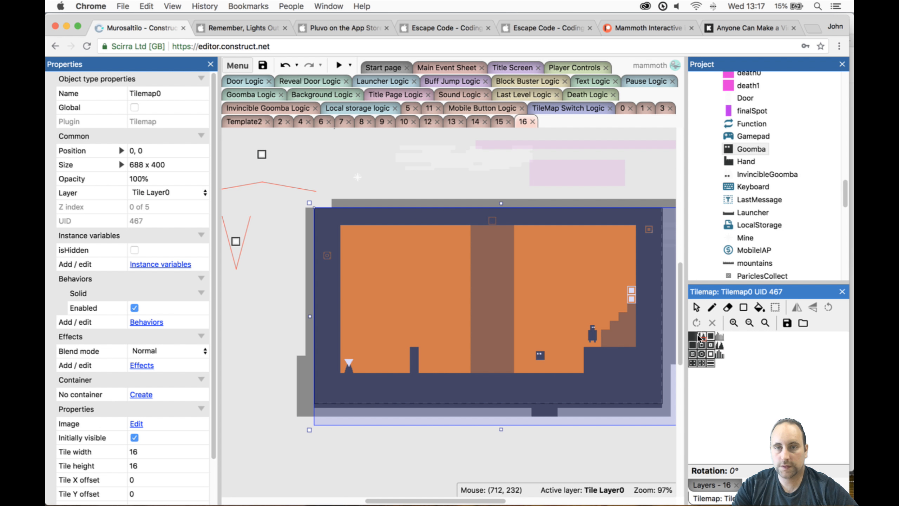
left_click(749, 308)
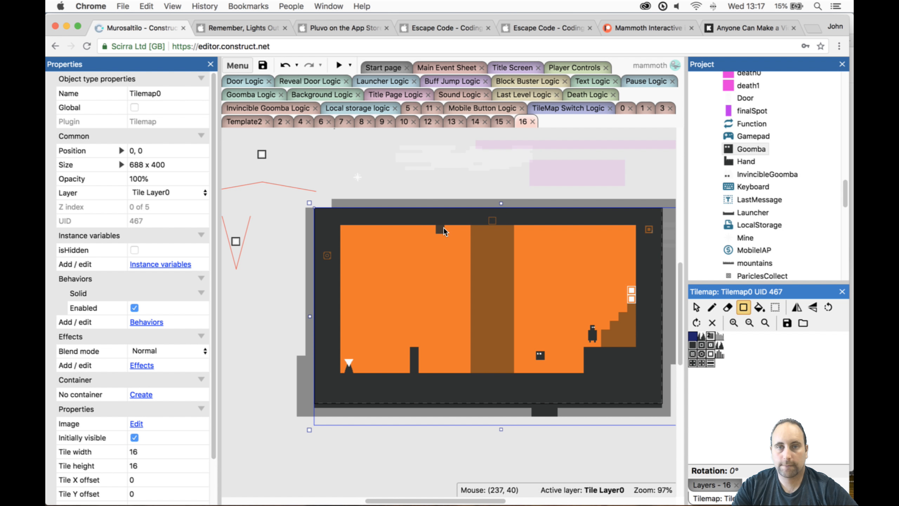
left_click_drag(459, 228, 468, 370)
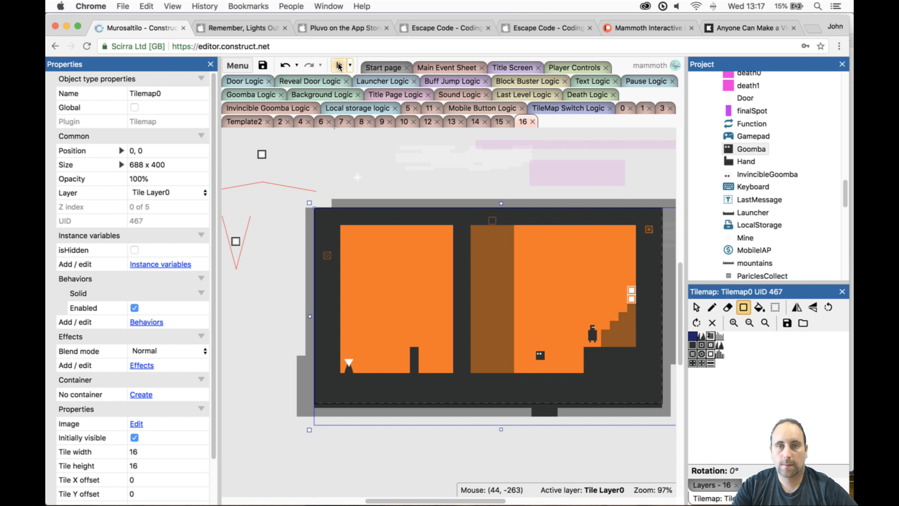
left_click_drag(450, 227, 450, 331)
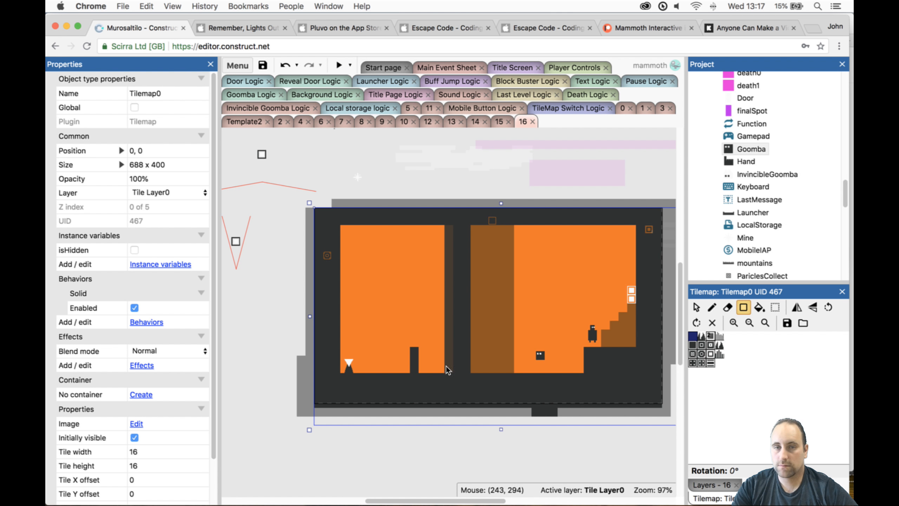
left_click_drag(446, 366, 445, 368)
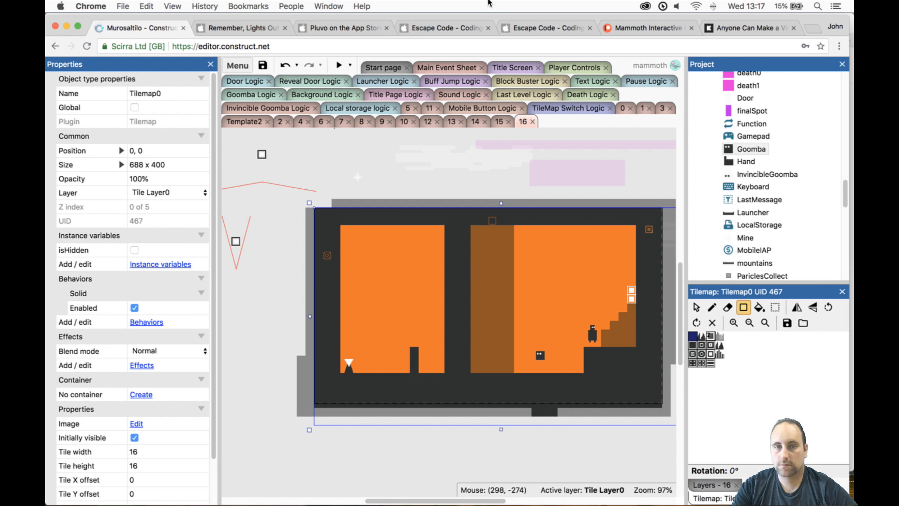
- Playtest level 16 by jumping on the Goomba and switching the tilemaps, and close the preview
left_click(341, 65)
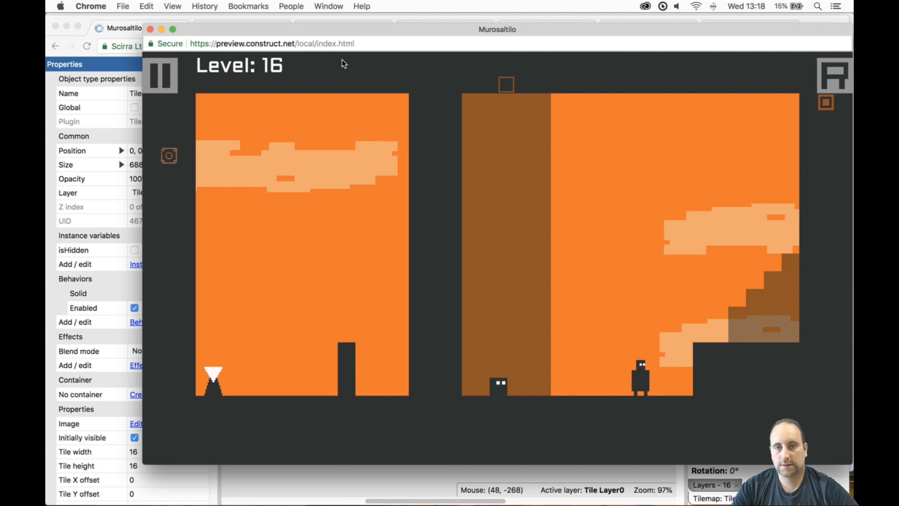
key("Left")
key("Right")
key("Up")
key("Left")
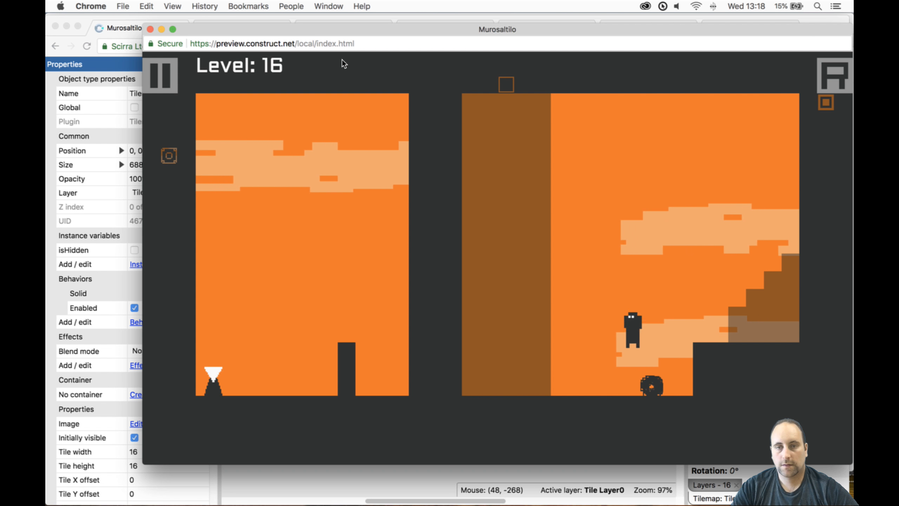
key("Left")
key("Right")
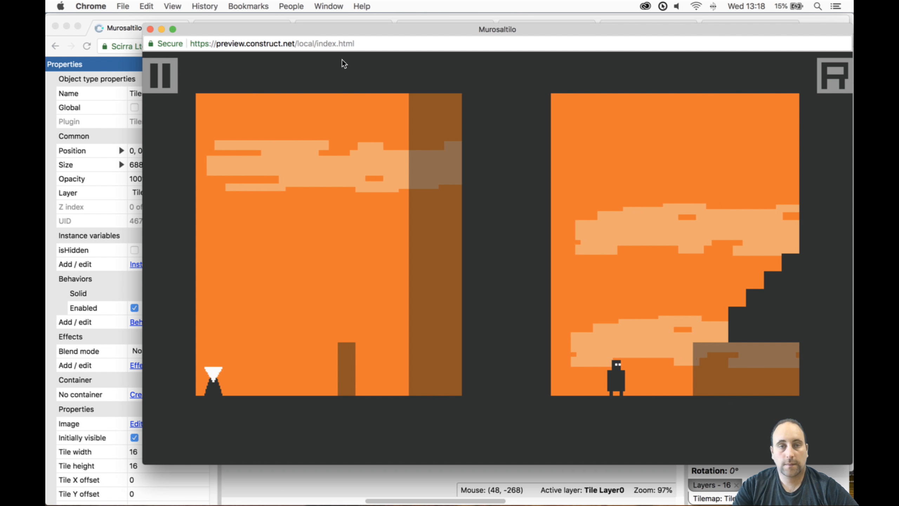
left_click(150, 29)
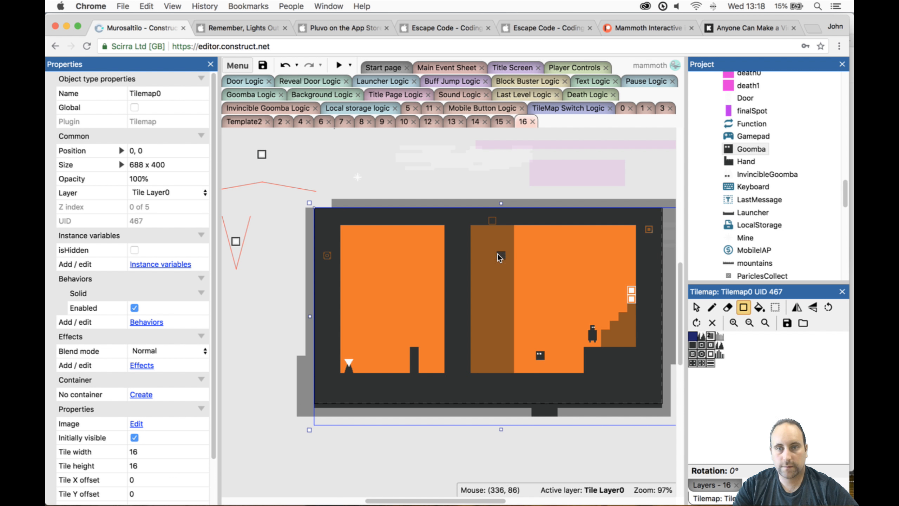
- Lock Tile Layer0, unlock Tile Layer 1, and erase the two left tile columns of Tilemap1's middle wall with a two-by-two eraser
left_click(711, 485)
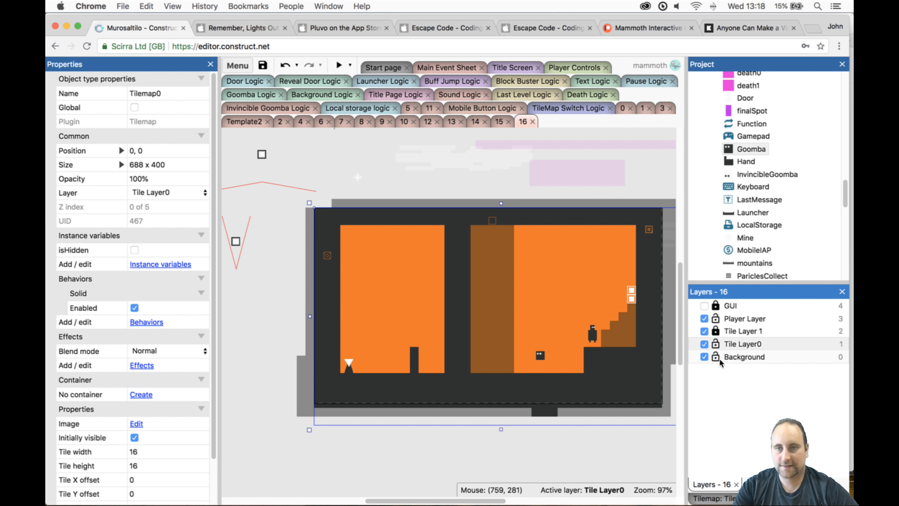
left_click(716, 331)
left_click(716, 343)
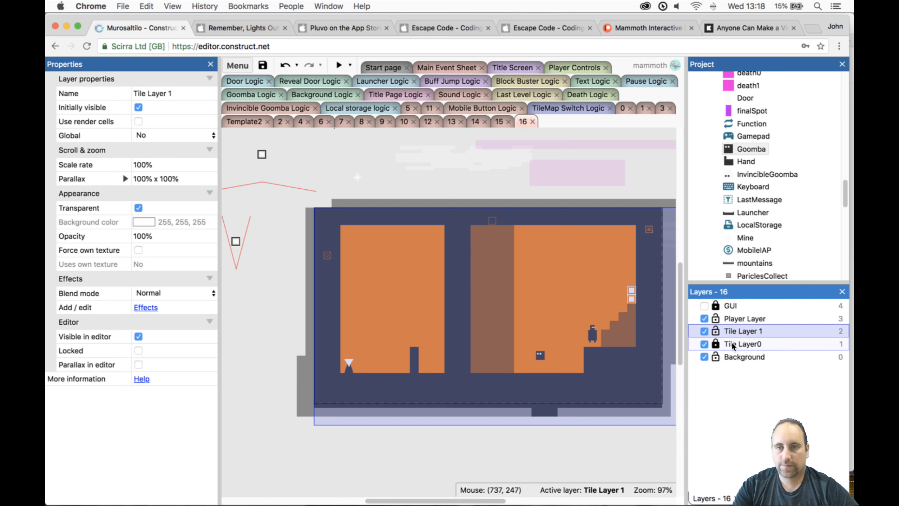
left_click(548, 312)
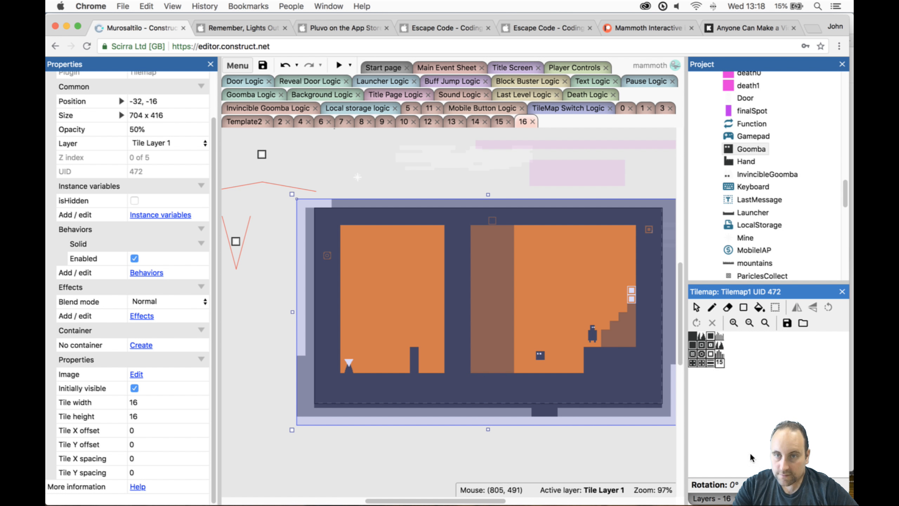
left_click(727, 308)
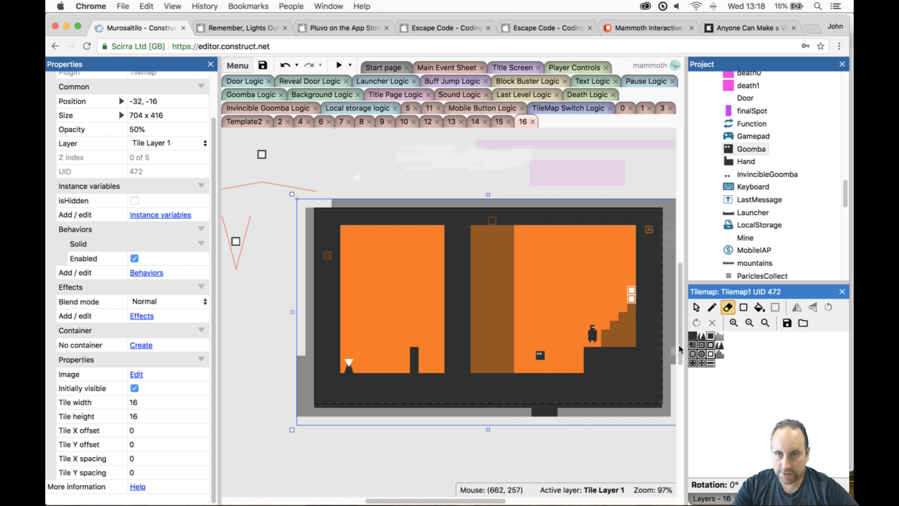
left_click_drag(693, 337, 699, 344)
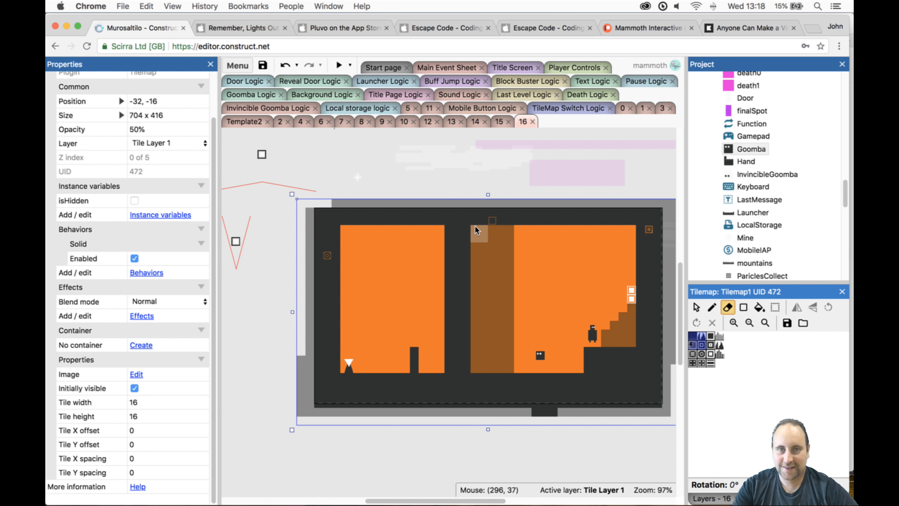
mouse_move(475, 225)
left_mouse_down()
mouse_move(470, 301)
mouse_move(481, 280)
left_mouse_up()
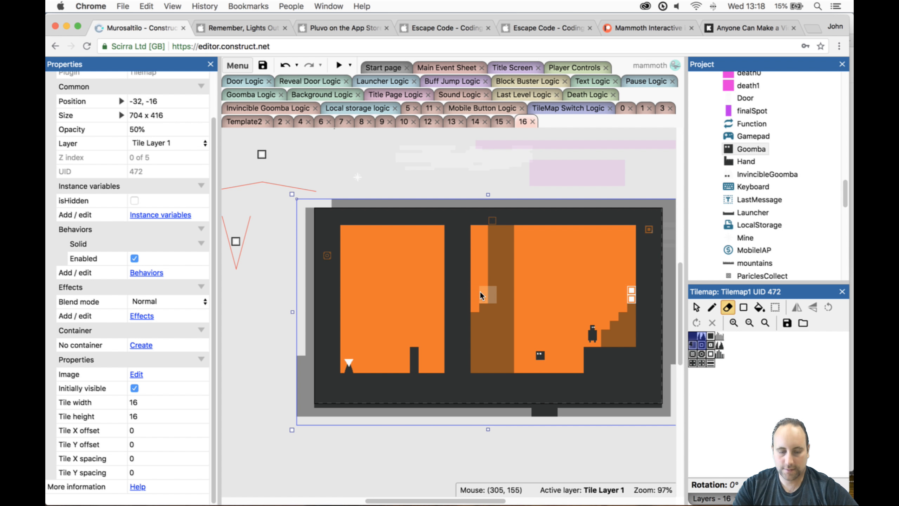
key("super+z")
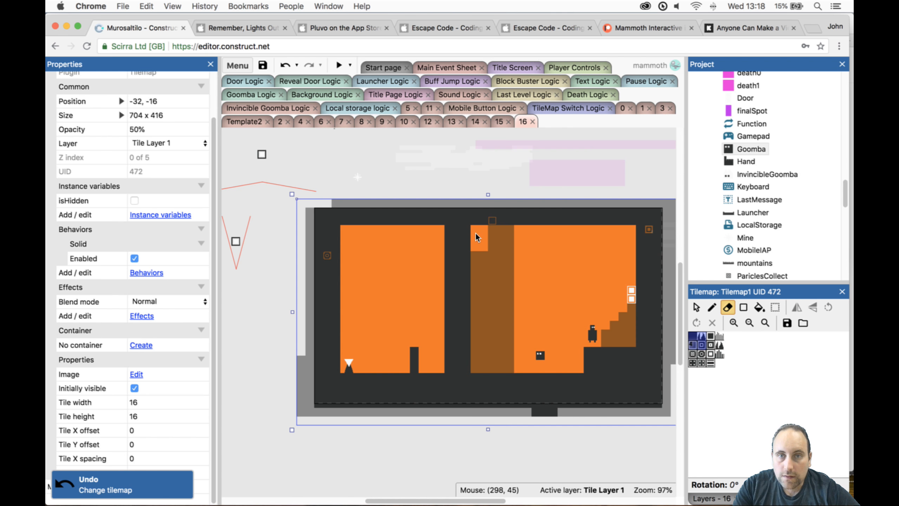
left_click_drag(475, 235, 478, 294)
left_click_drag(478, 344, 477, 368)
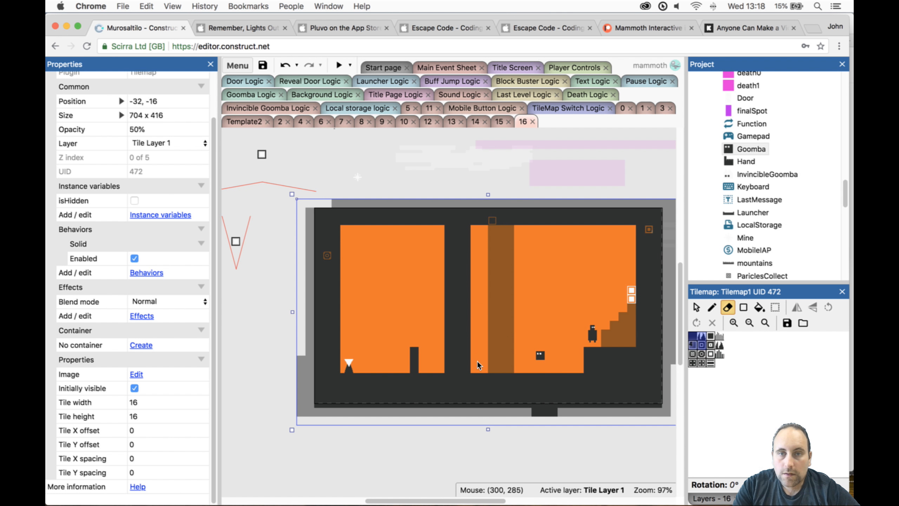
- Lock Tile Layer 1, unlock Tile Layer0, and paint a full-height wall three tiles wide on Tilemap0 between the Goomba and the player
left_click(706, 496)
left_click(716, 342)
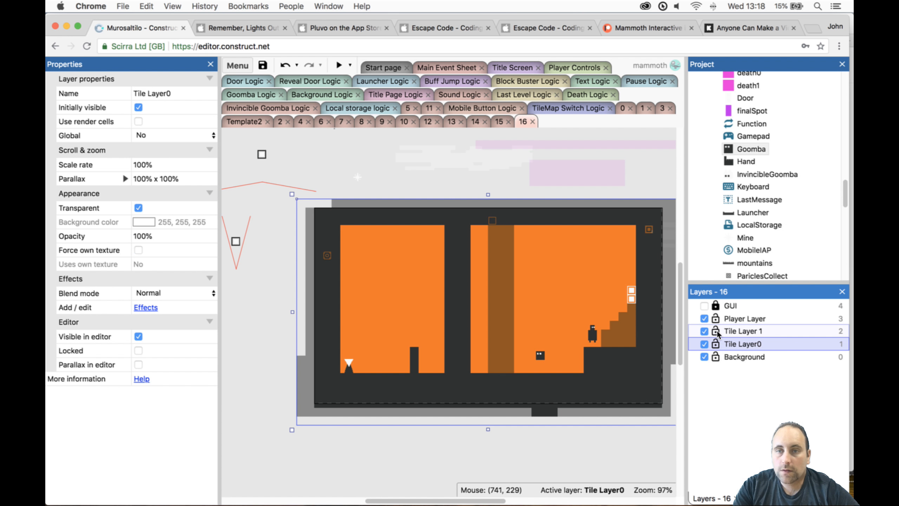
left_click(650, 403)
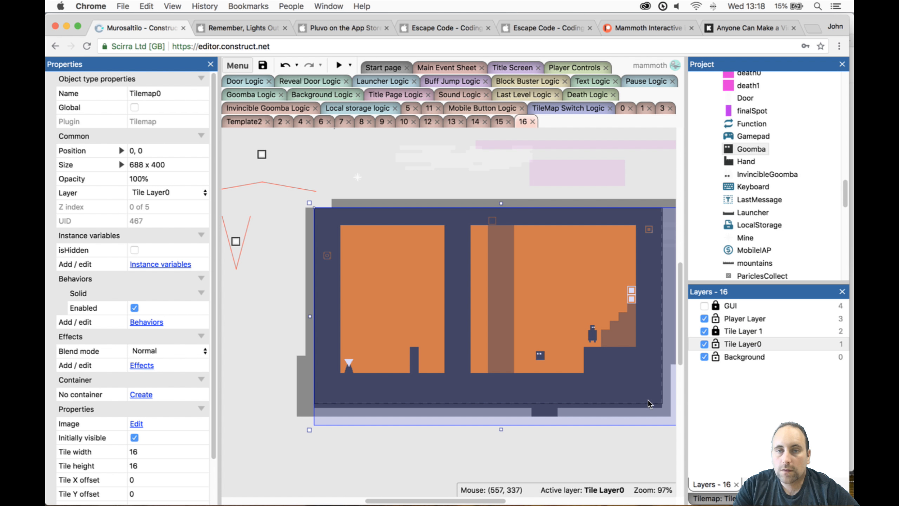
left_click(731, 498)
left_click(745, 307)
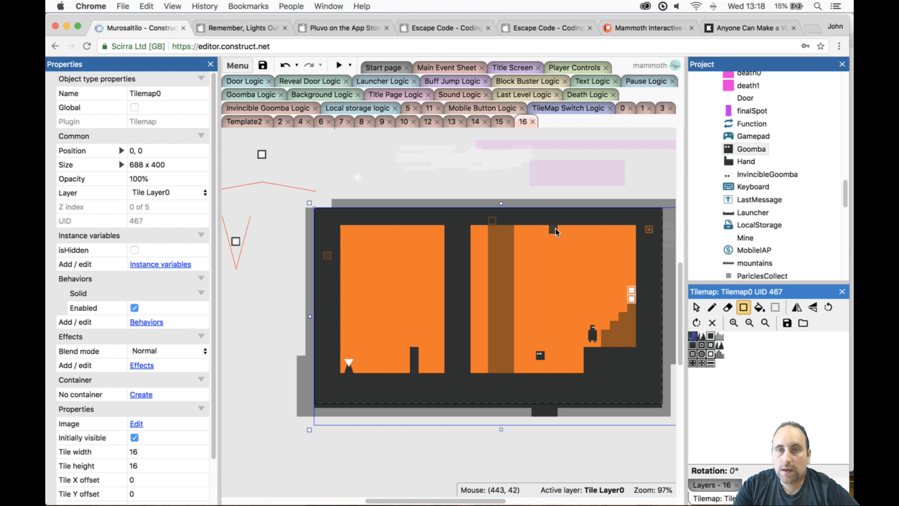
left_click_drag(556, 228, 566, 369)
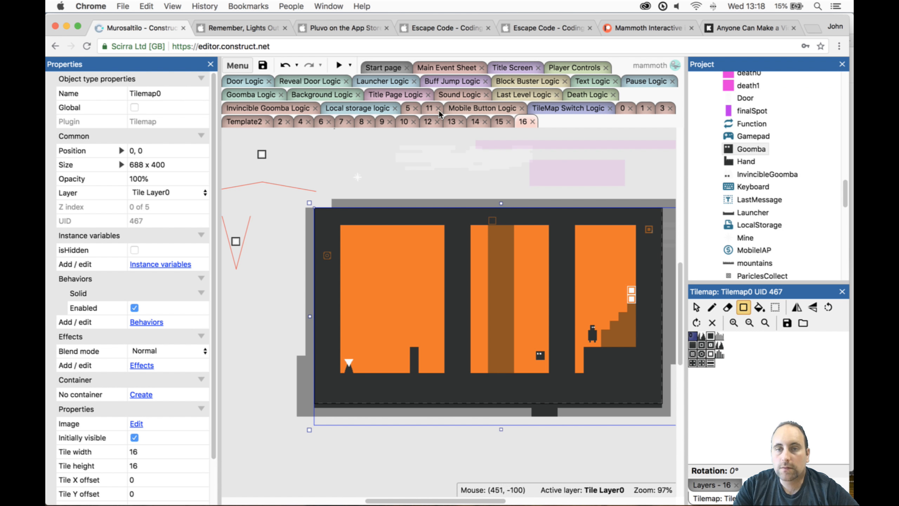
- Preview level 16 briefly and erase the right tile column of the wall between the Goomba and the player on Tilemap0
left_click(341, 65)
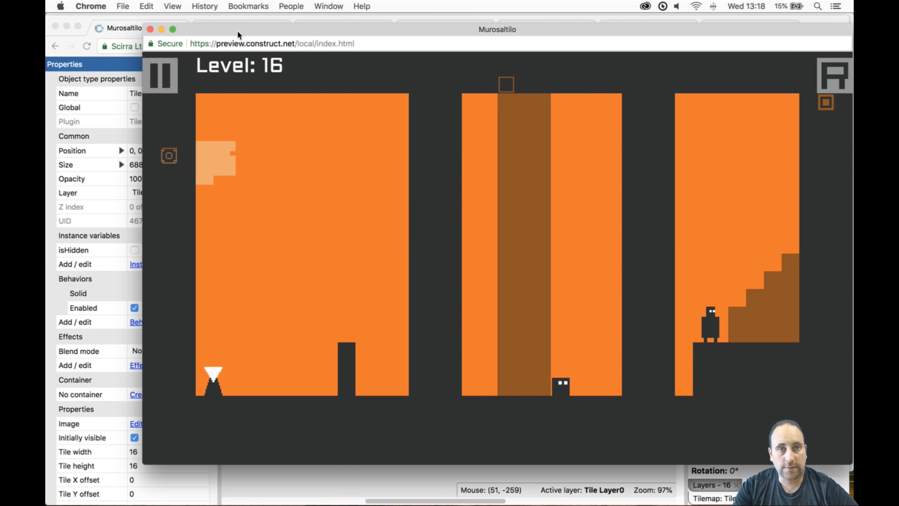
left_click(150, 29)
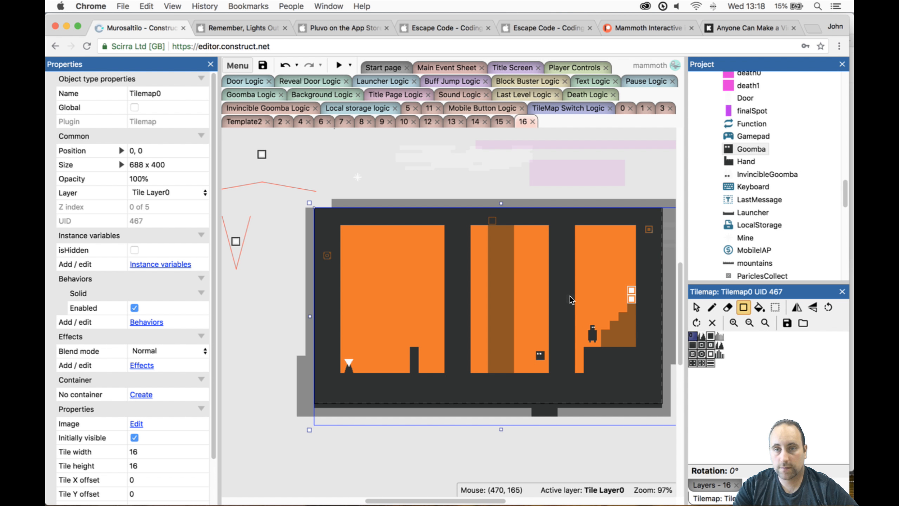
left_click(727, 307)
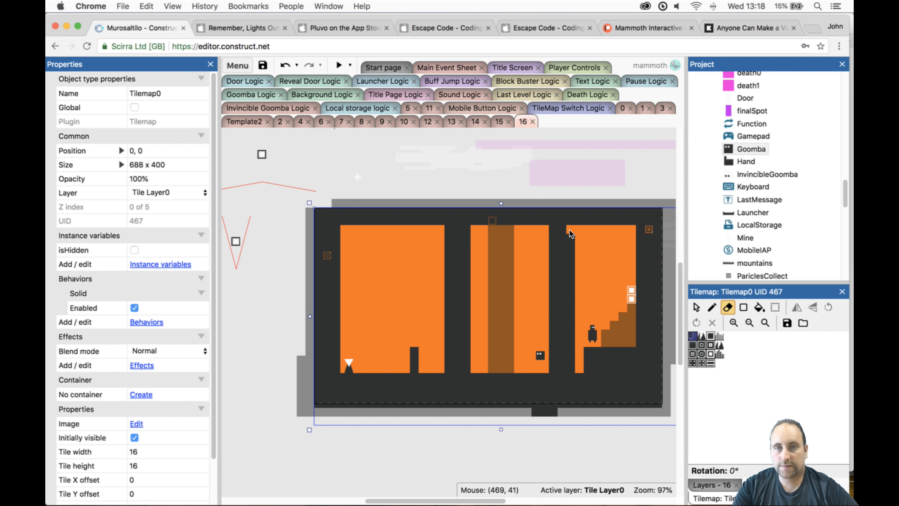
left_click_drag(569, 229, 572, 259)
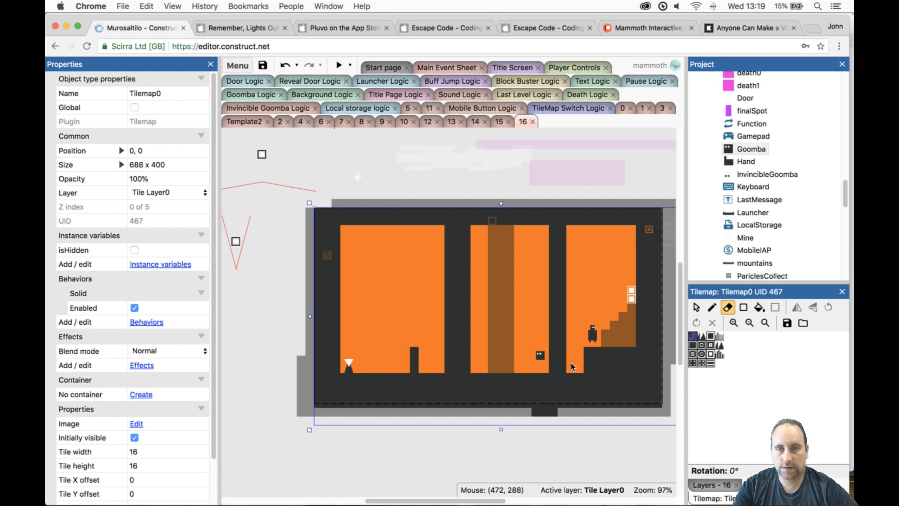
- Lock and hide Tile Layer0, and unlock Tile Layer 1 for editing
left_click(710, 484)
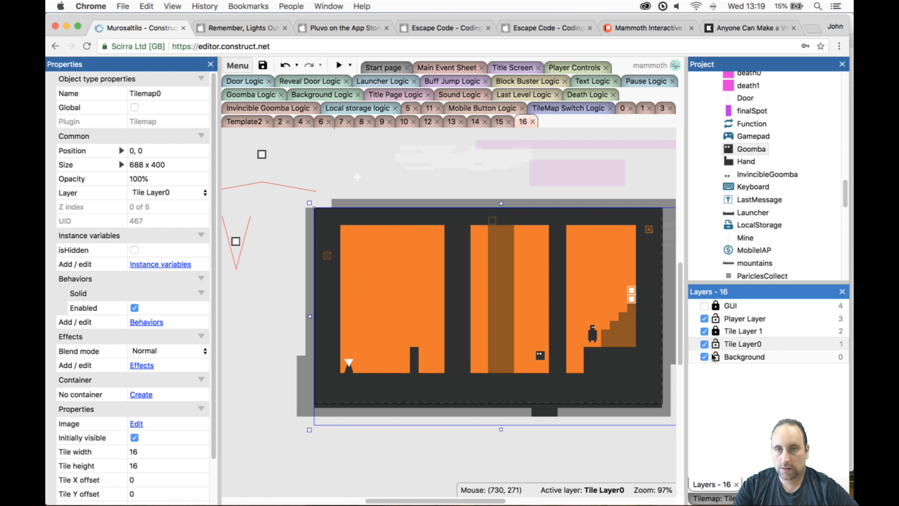
left_click(714, 347)
left_click(716, 333)
left_click(706, 344)
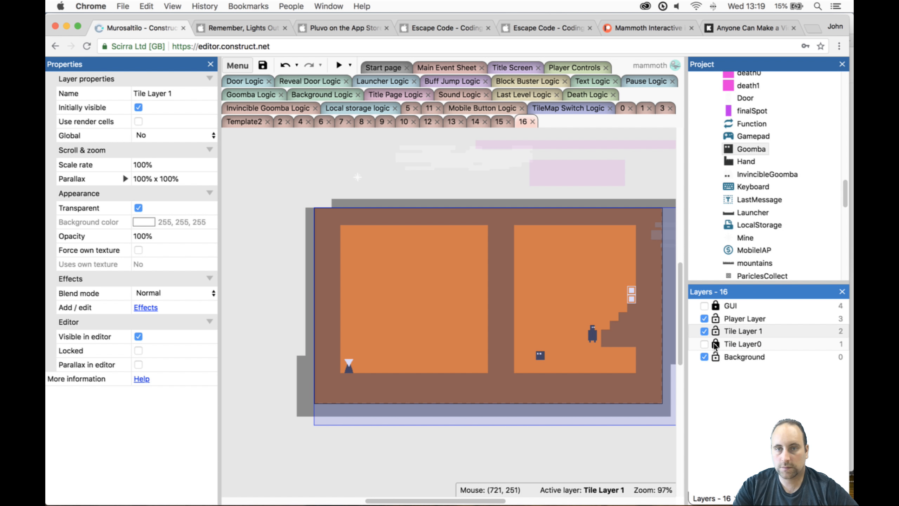
- Fill the gap beneath the player's staircase on Tilemap1 down to the floor with a rectangle of solid tiles
left_click(639, 369)
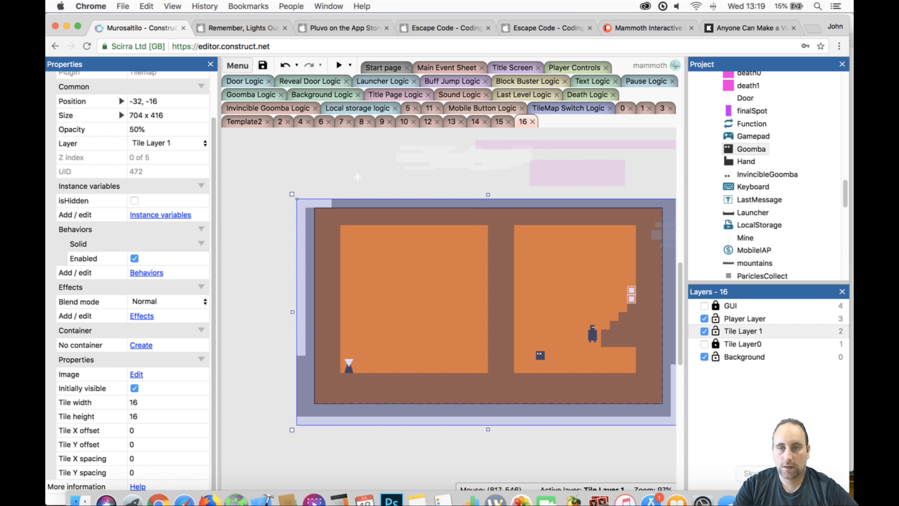
left_click(768, 496)
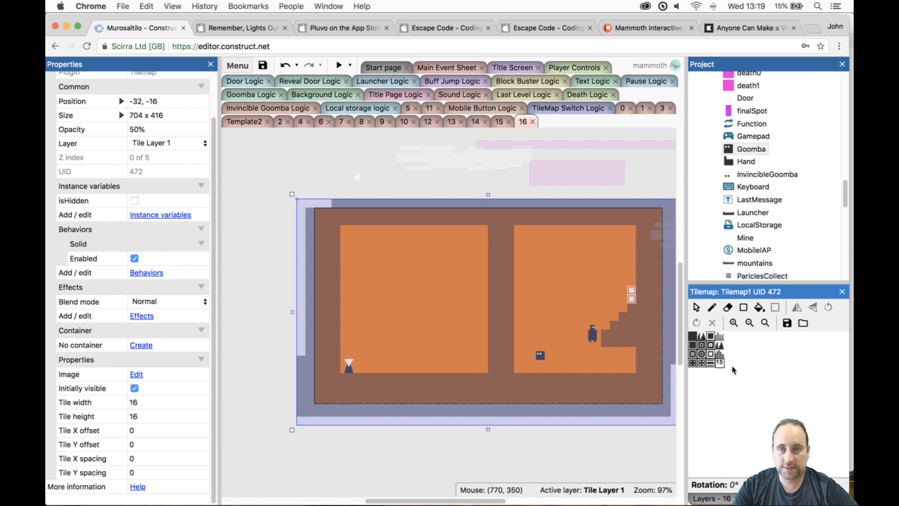
left_click(744, 307)
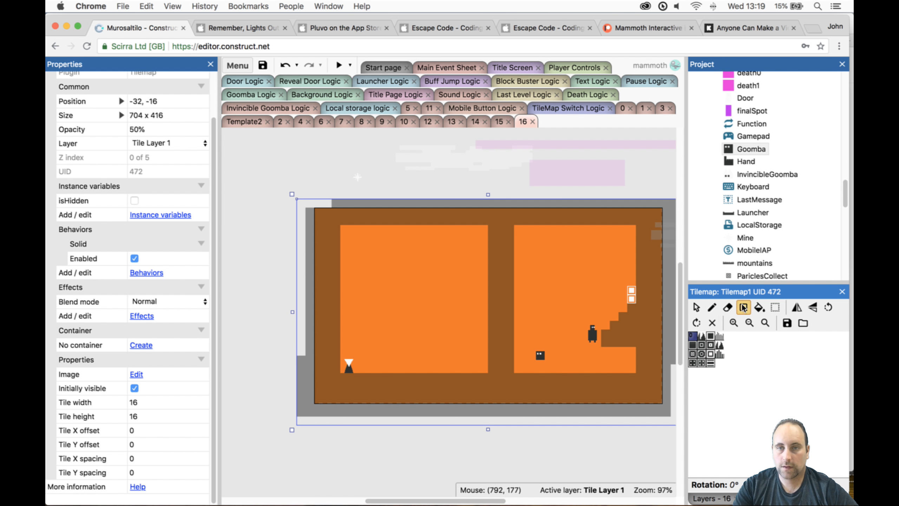
left_click_drag(589, 351, 635, 371)
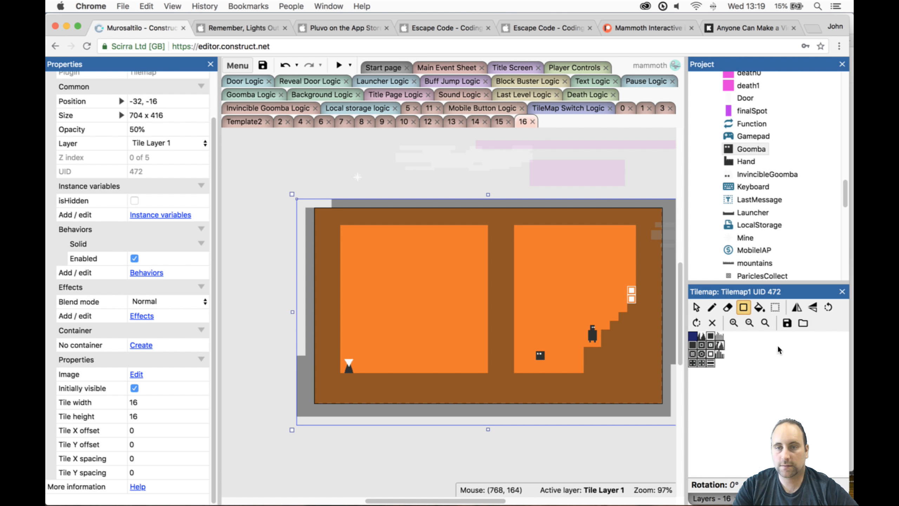
- Lock Tile Layer 1 and make Tile Layer0 visible in the editor again
left_click(711, 496)
left_click(715, 332)
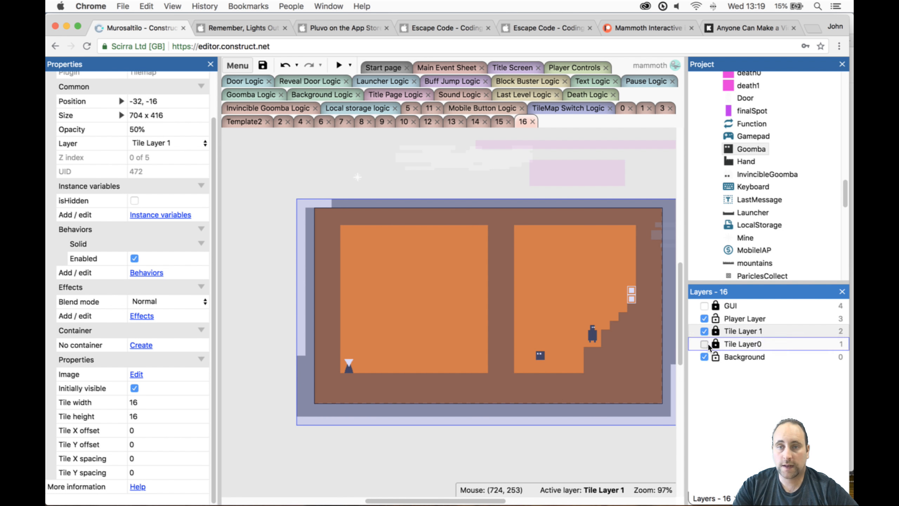
left_click(705, 344)
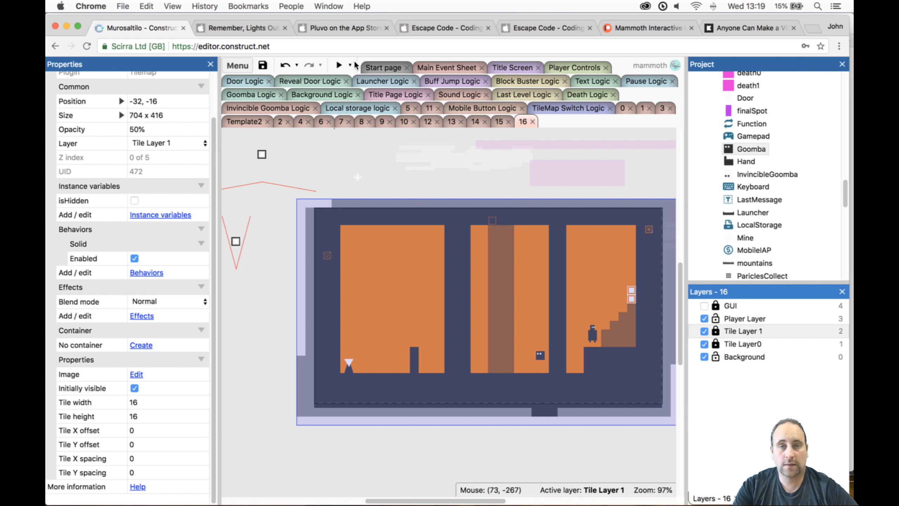
- Playtest level 16 in the preview, making the player jump and move left
left_click(339, 65)
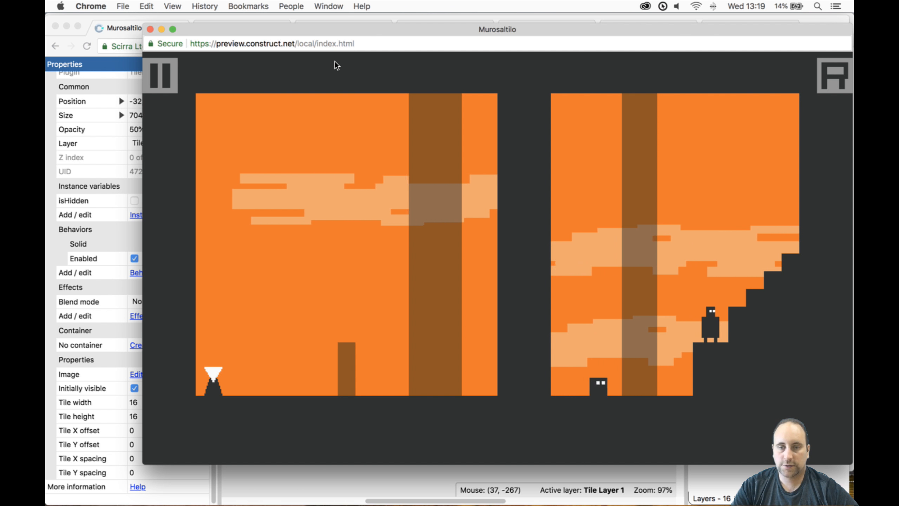
key("Up")
key("Left")
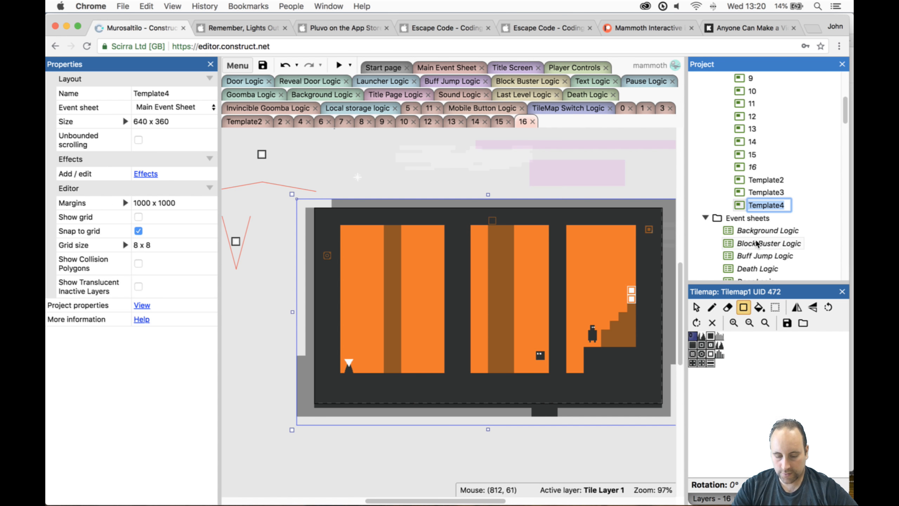
- Rename the Template4 layout to 17, move it directly after layout 16, and open it
key("F2")
type("17")
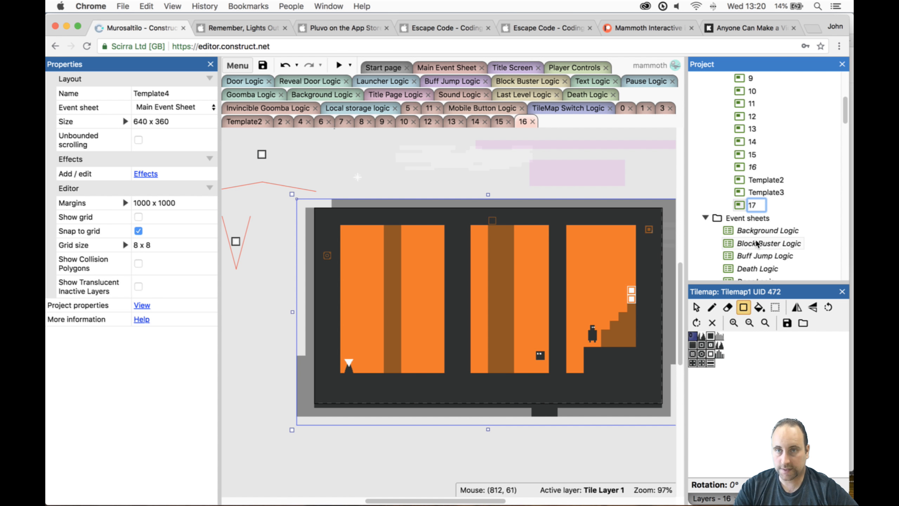
key("Return")
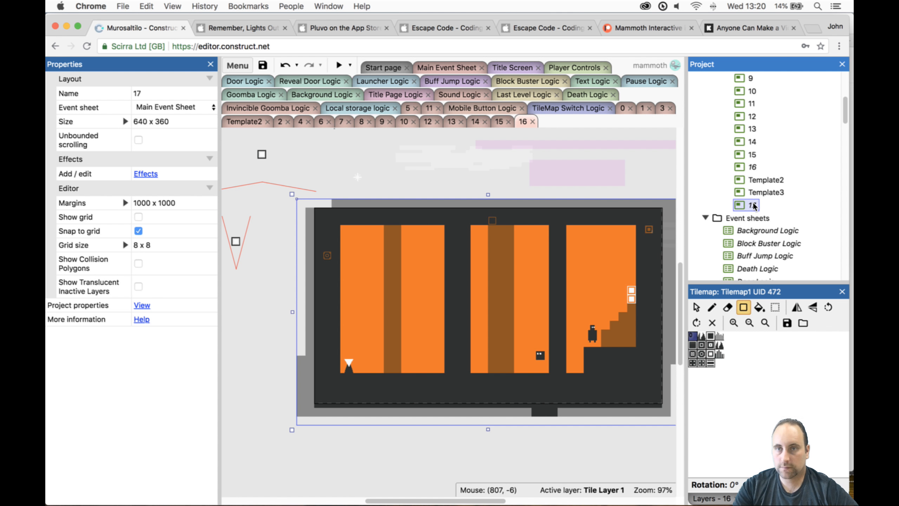
left_click_drag(753, 206, 754, 171)
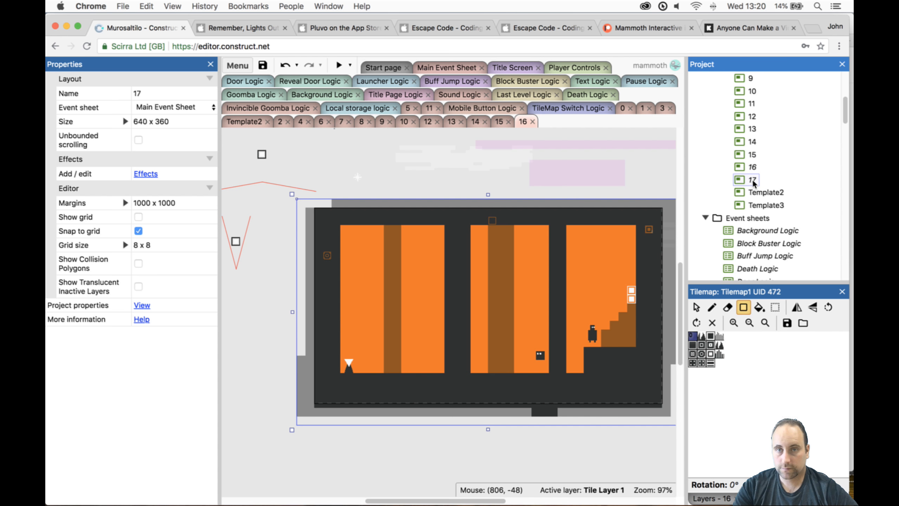
double_click(753, 179)
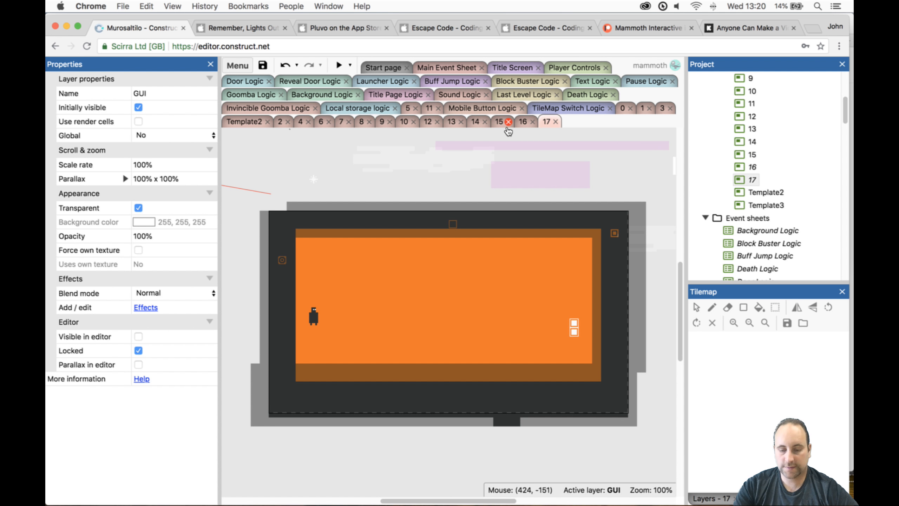
- Erase Tilemap1's tiles lining the floor, right wall and ceiling of layout 17's open area
left_click(446, 333)
left_click(730, 308)
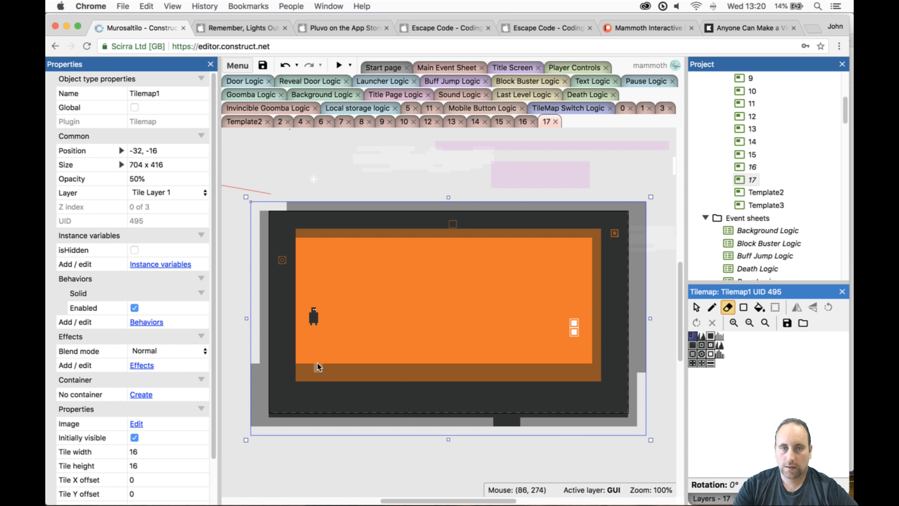
mouse_move(318, 368)
left_mouse_down()
mouse_move(301, 368)
mouse_move(580, 371)
mouse_move(335, 376)
mouse_move(402, 377)
left_mouse_up()
left_click_drag(600, 368, 598, 292)
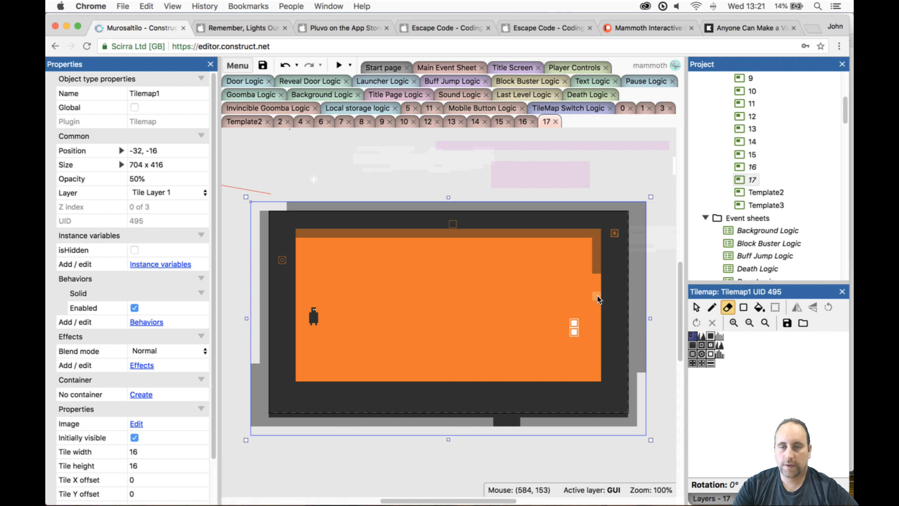
key("super+z")
key("super+z")
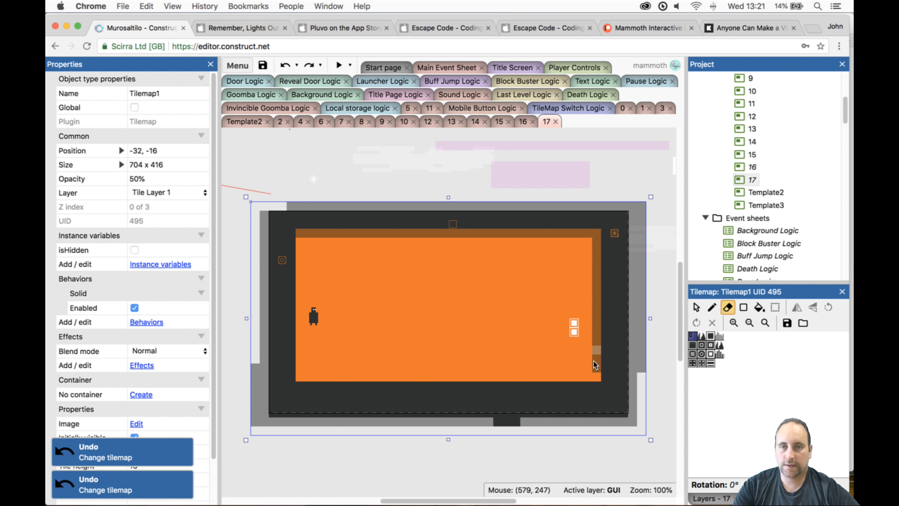
mouse_move(596, 365)
left_mouse_down()
mouse_move(596, 238)
mouse_move(596, 273)
mouse_move(587, 235)
mouse_move(311, 237)
left_mouse_up()
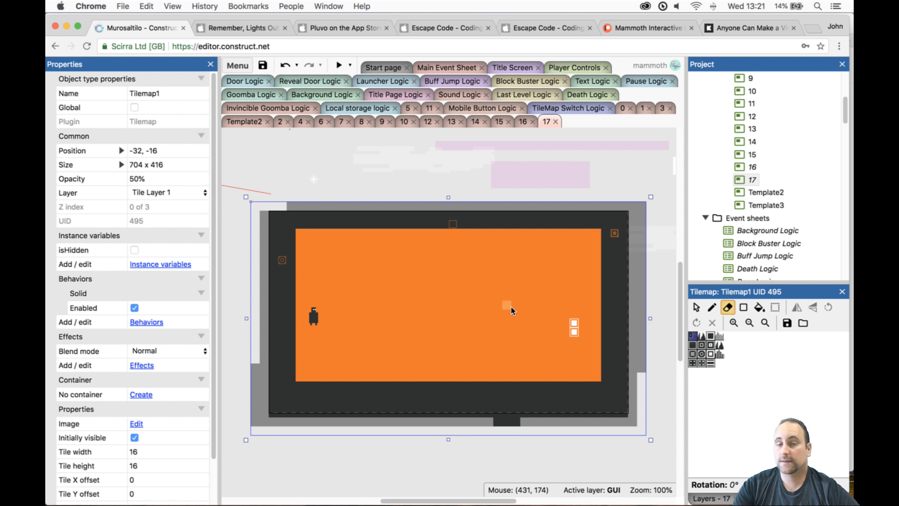
- Move the door to the room's upper-left corner at 64, 56 and the player to the lower-right corner at 576, 280
left_click(696, 307)
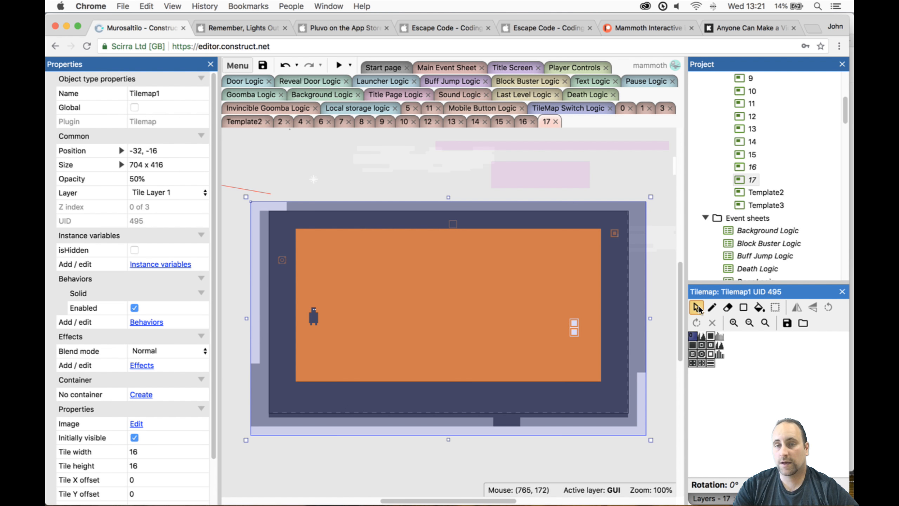
left_click(667, 382)
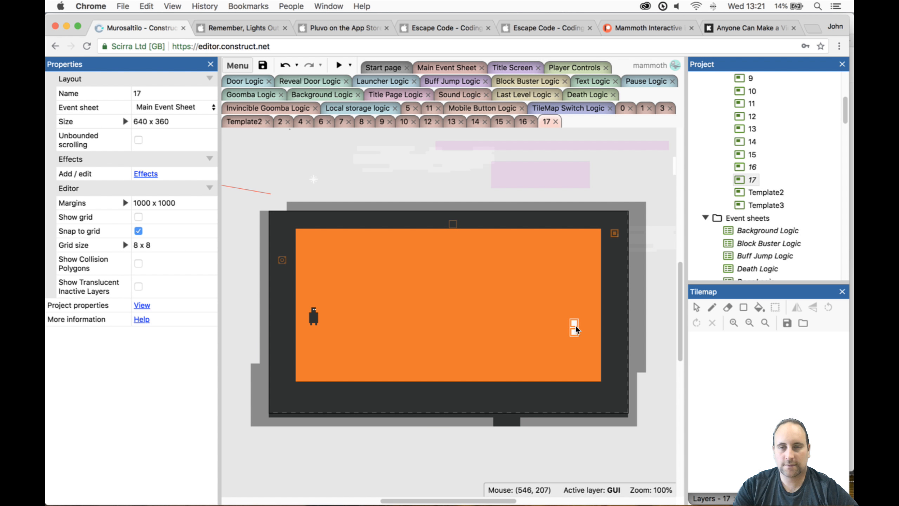
left_click_drag(577, 329, 306, 245)
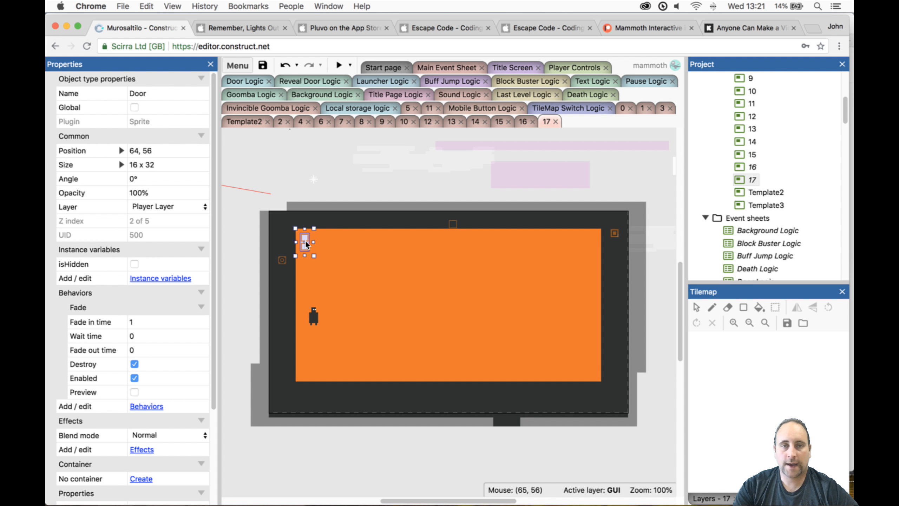
left_click_drag(315, 314, 592, 367)
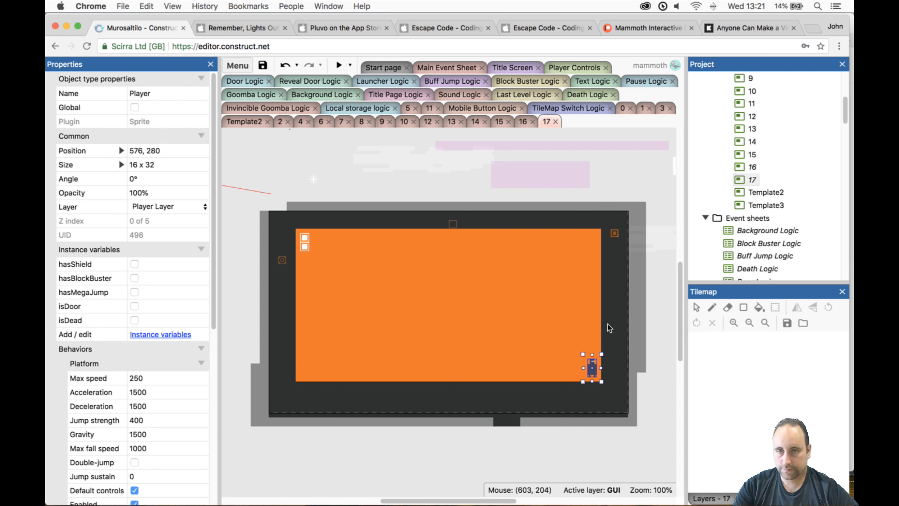
- Lock Tile Layer 1 on layout 17 and select Tilemap0 on Tile Layer0 for tile editing
left_click(638, 353)
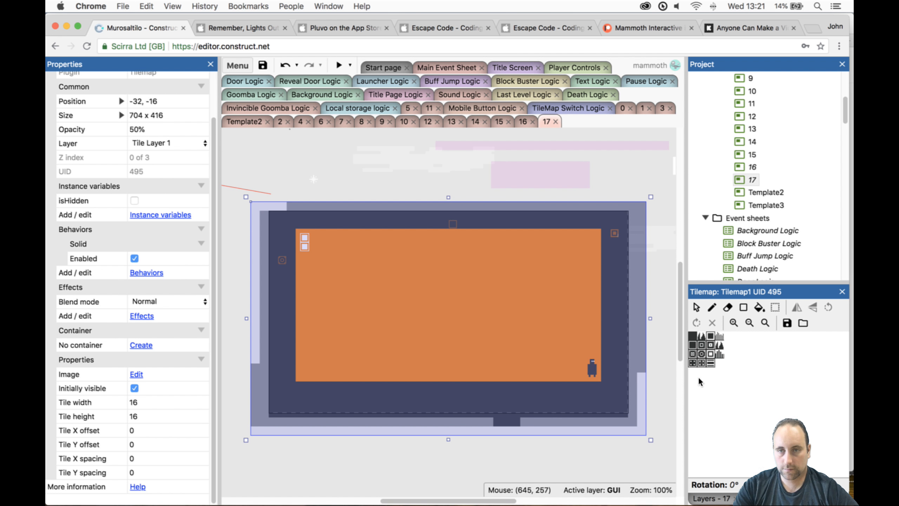
left_click(694, 338)
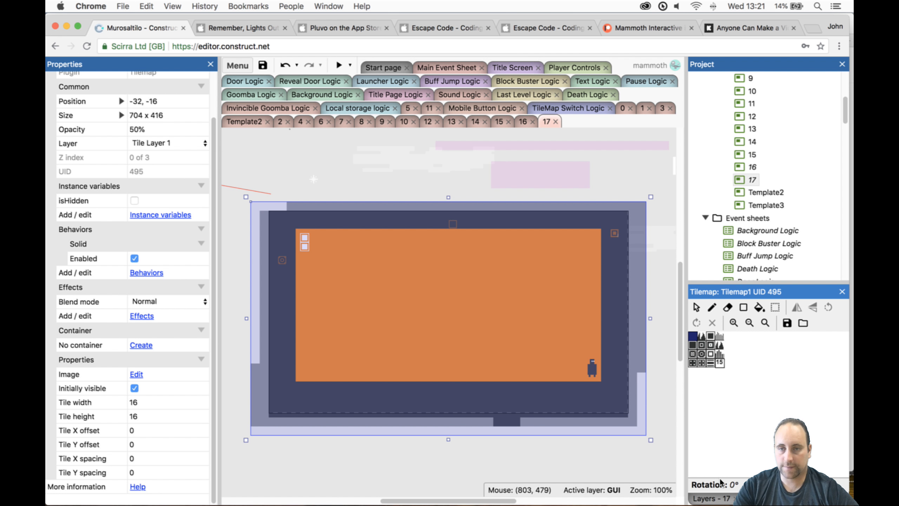
left_click(722, 499)
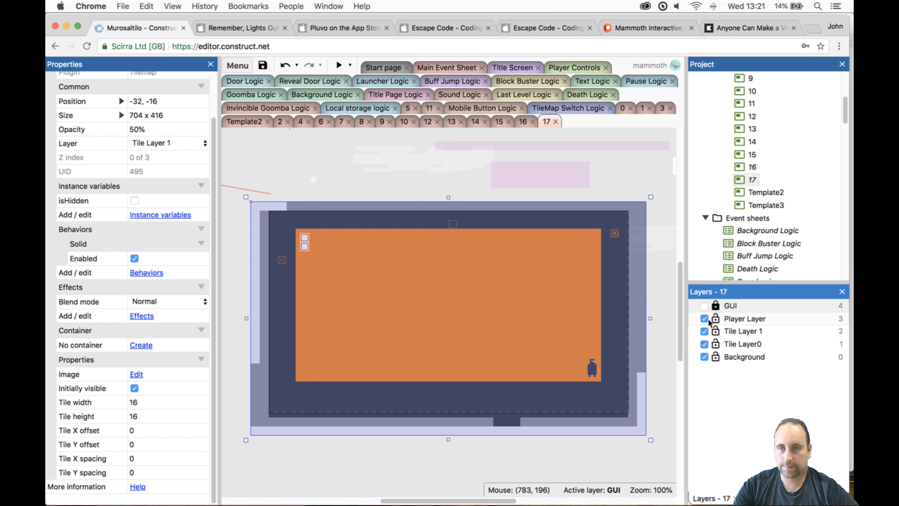
left_click(713, 331)
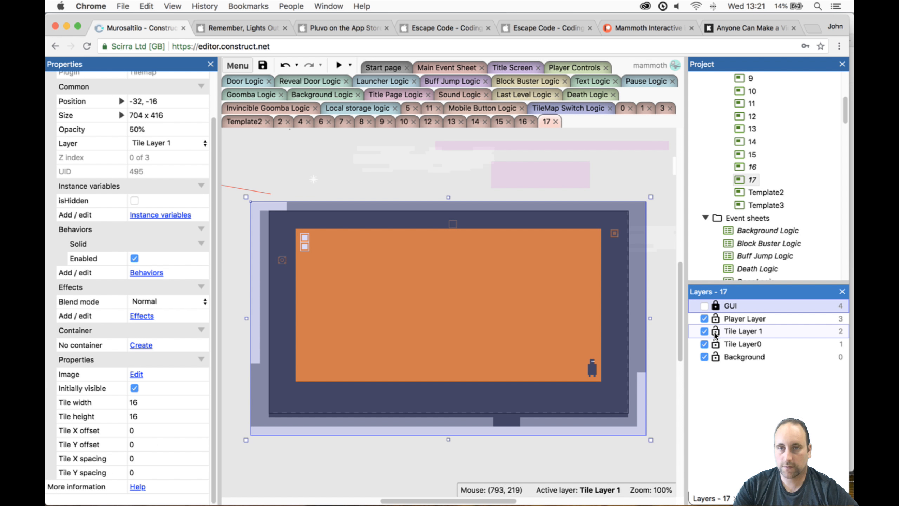
left_click(715, 345)
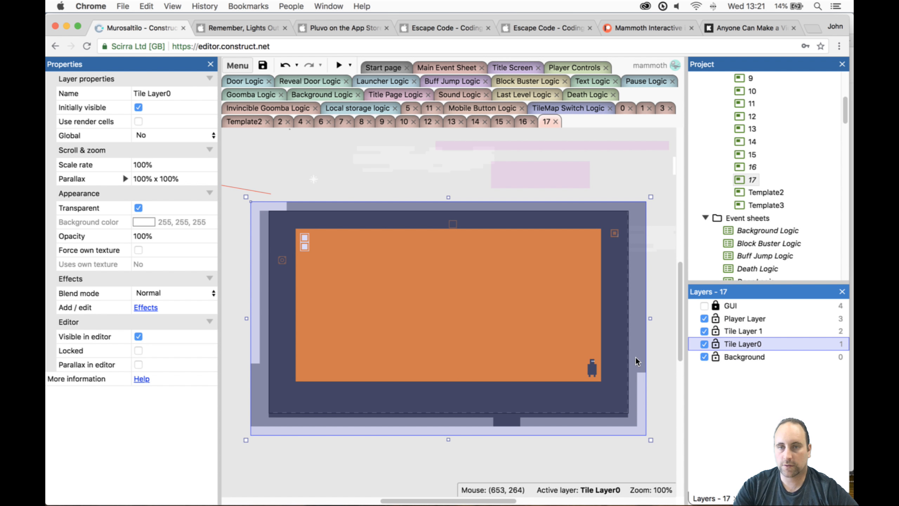
left_click(716, 331)
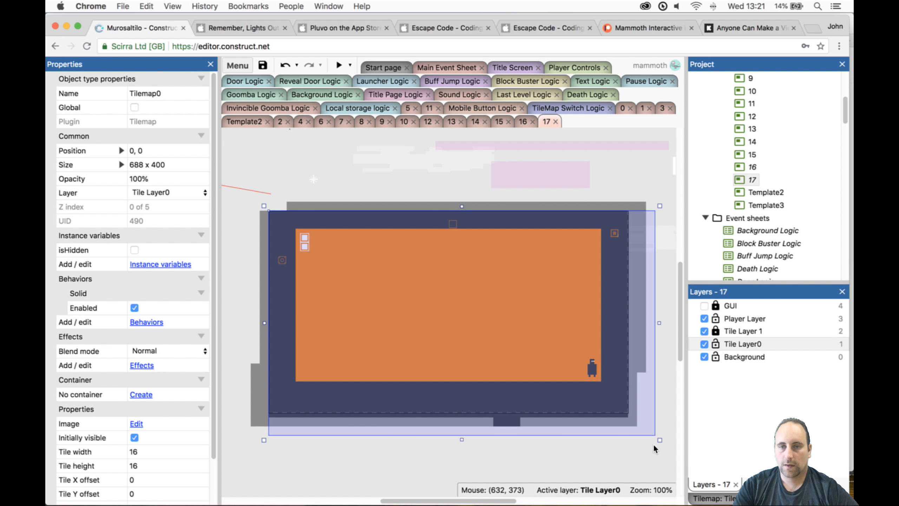
left_click(577, 348)
left_click(715, 498)
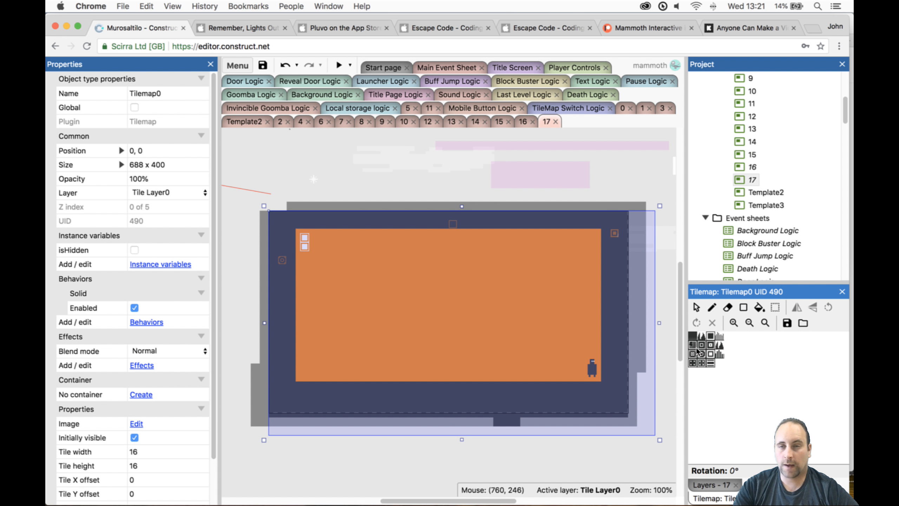
- Paint four one-tile-wide pillars on Tilemap0's floor, rising toward the door at 3, 4, 7 and 12 tiles high
left_click(753, 310)
left_click(743, 307)
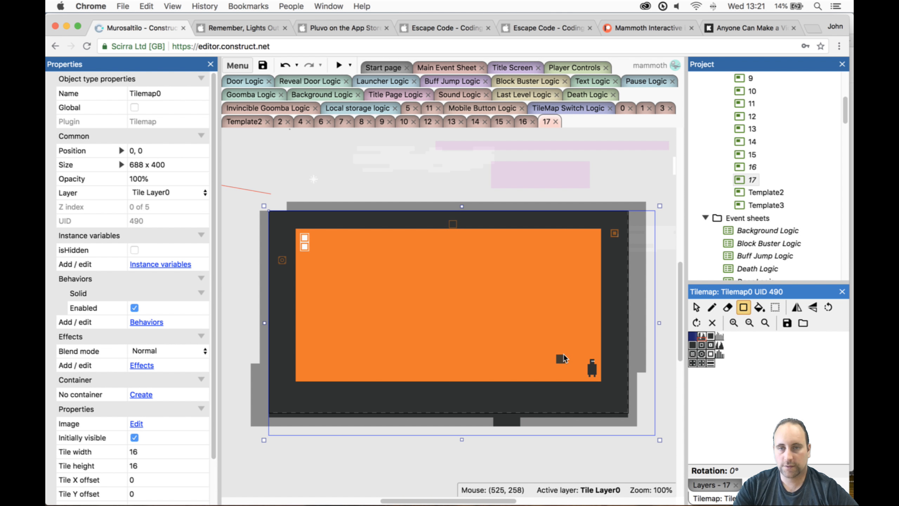
left_click_drag(561, 357, 561, 378)
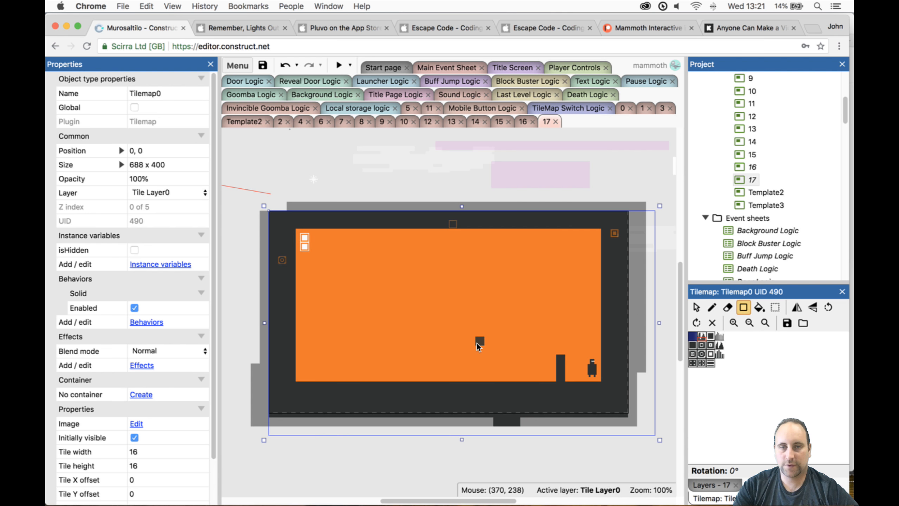
left_click_drag(480, 350, 481, 379)
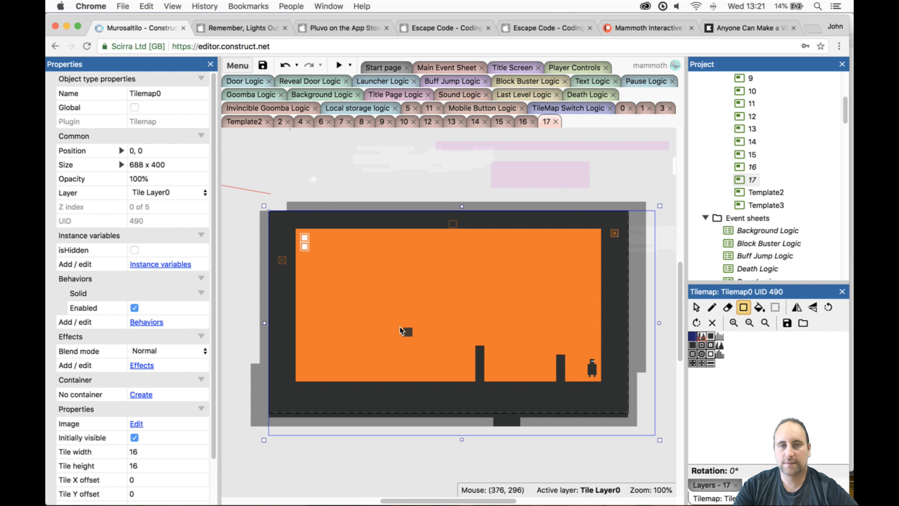
left_click_drag(399, 358, 400, 372)
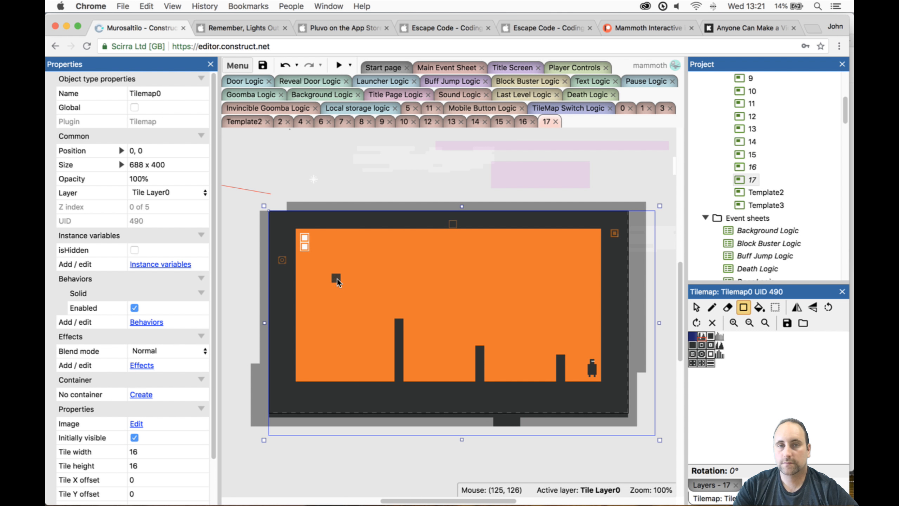
left_click_drag(340, 278, 349, 374)
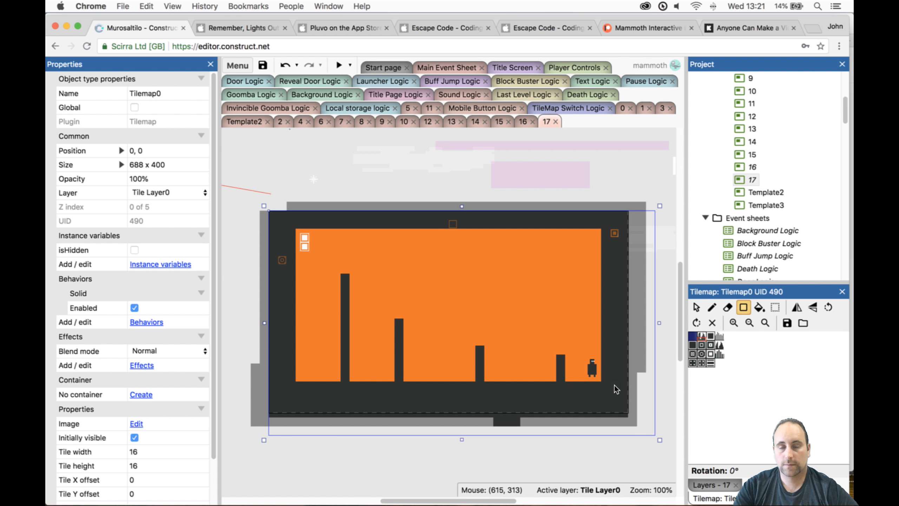
- Fill the three gaps between the pillars with solid tiles 2, 3 and 7 high, and raise the two middle pillars by two tiles
left_click_drag(490, 366, 553, 378)
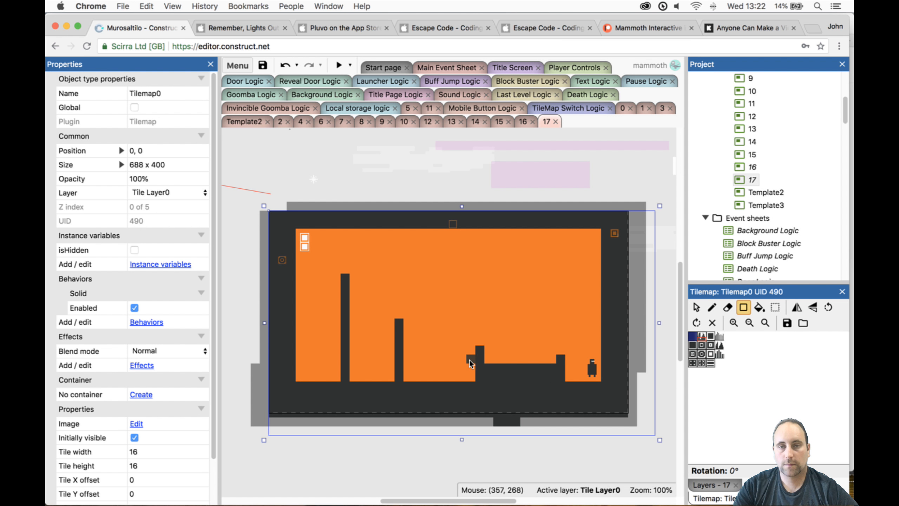
left_click_drag(407, 382, 405, 383)
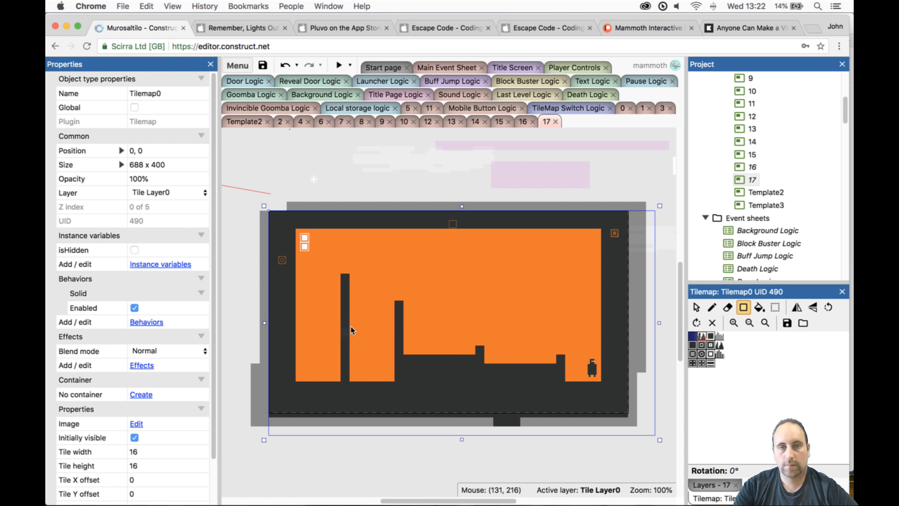
left_click_drag(355, 320, 388, 373)
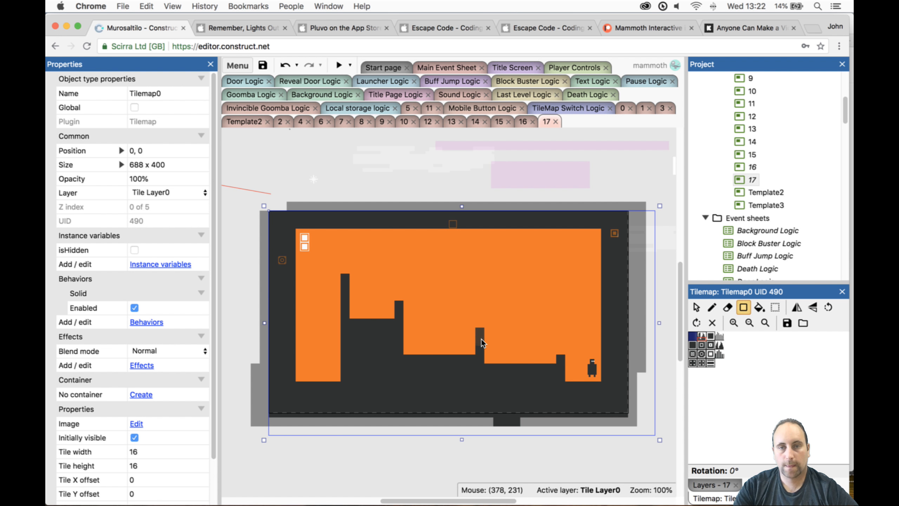
- Extend the second pillar from the player on Tilemap0 upward by two tiles
left_click_drag(480, 312, 480, 337)
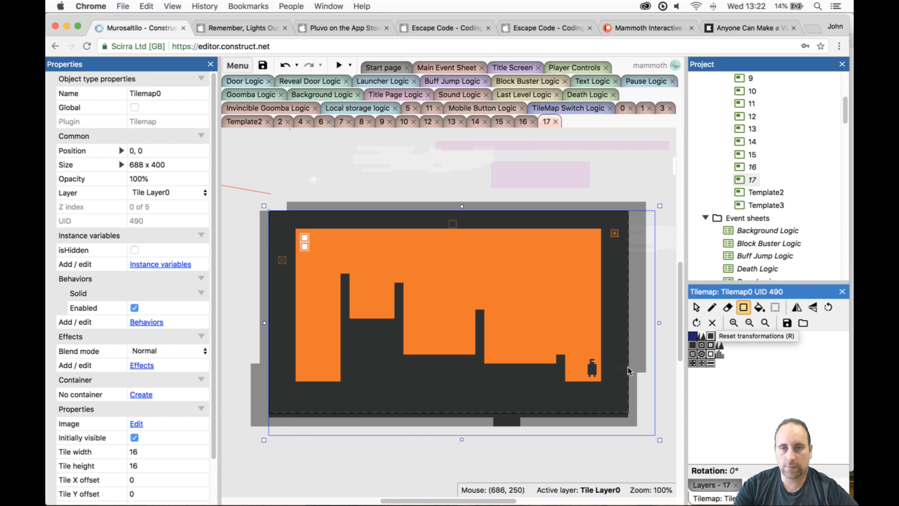
- Lock Tile Layer0 and select Tilemap1 on Tile Layer 1 for tile editing
left_click(710, 485)
left_click(719, 332)
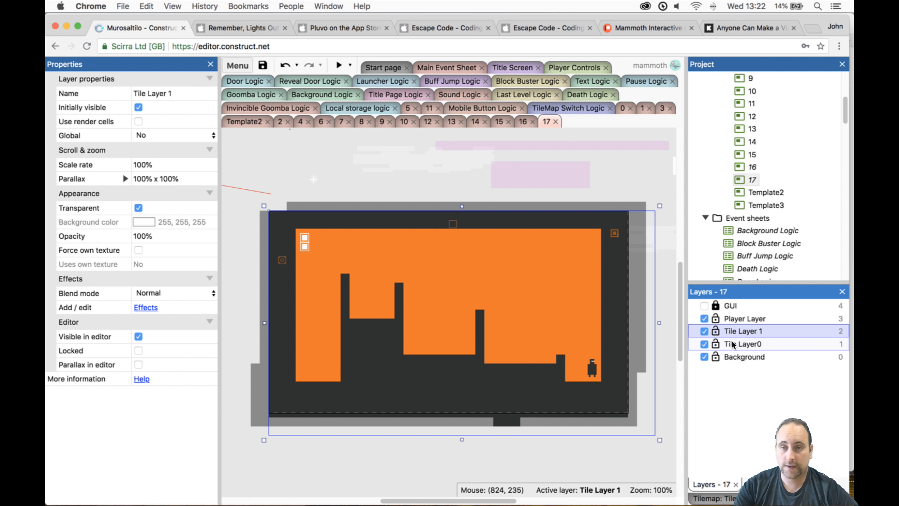
left_click(715, 343)
left_click(636, 337)
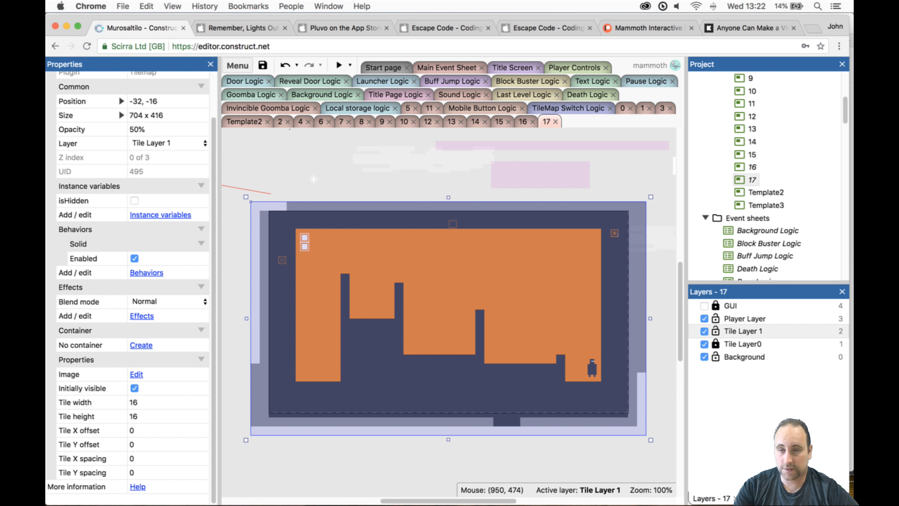
left_click(791, 498)
left_click(693, 335)
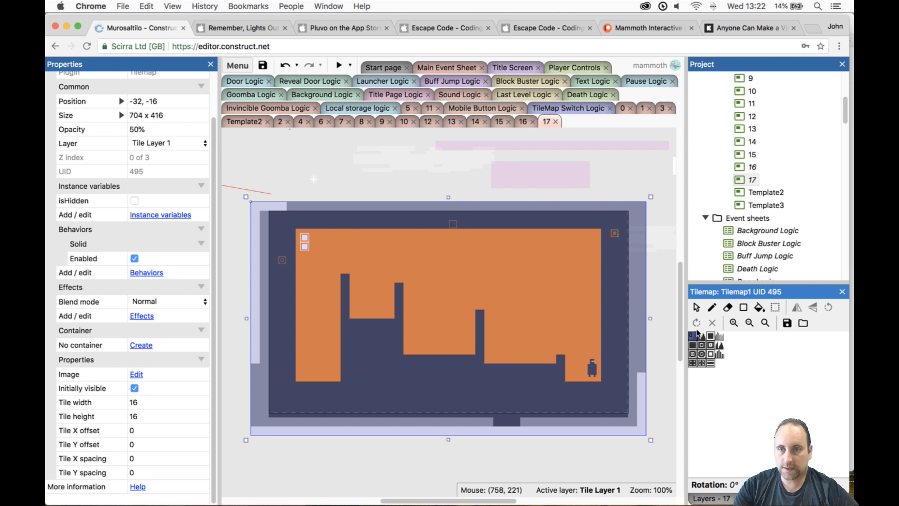
- Paint Tilemap1 steps 4, 2 and 1 tiles high toward the player, and blocks 7 and 4 tiles high between the two middle pillars
left_click(713, 308)
left_click(727, 307)
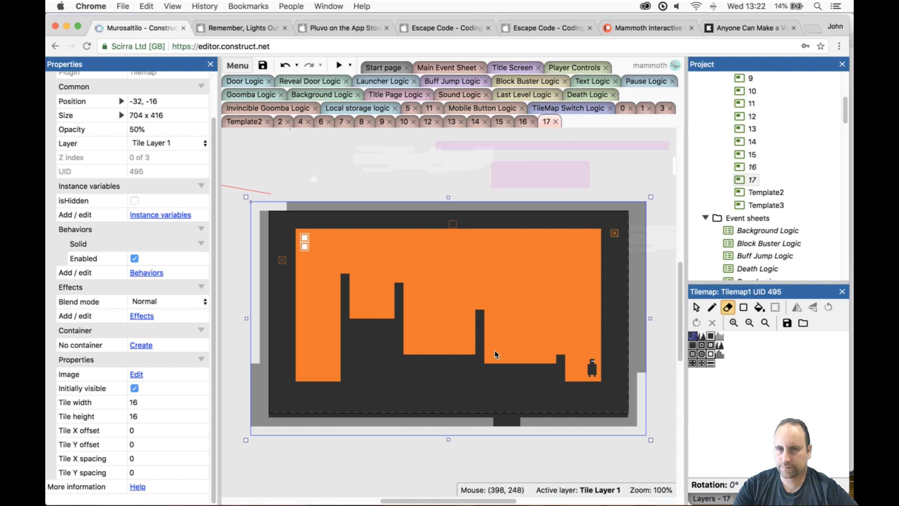
left_click(743, 307)
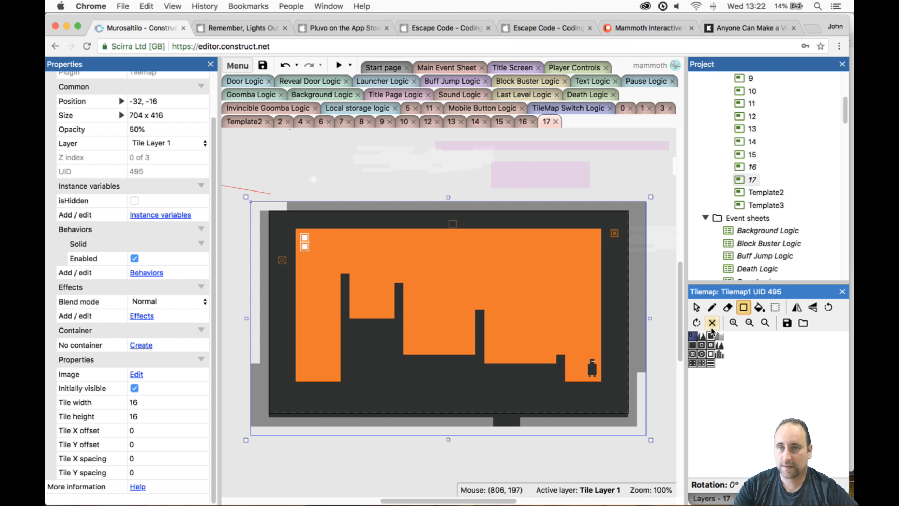
left_click(692, 336)
left_click_drag(491, 331, 538, 357)
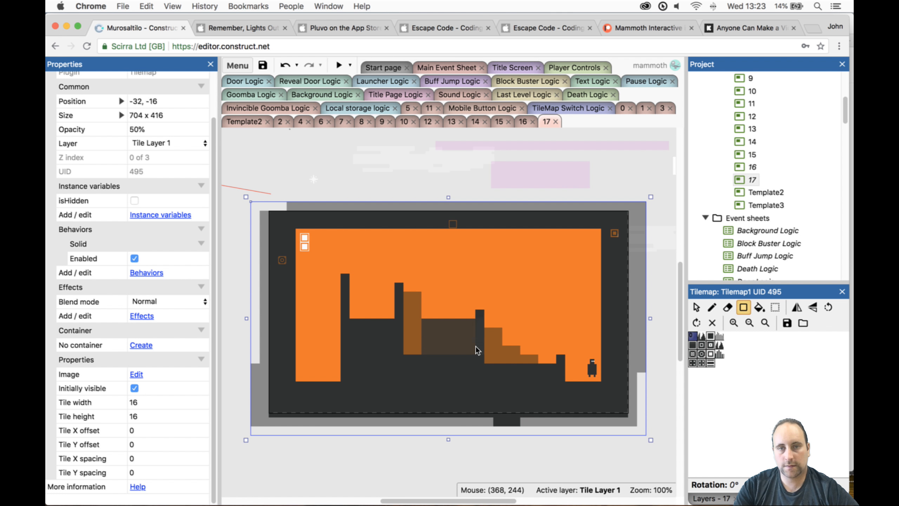
left_click_drag(476, 350, 476, 350)
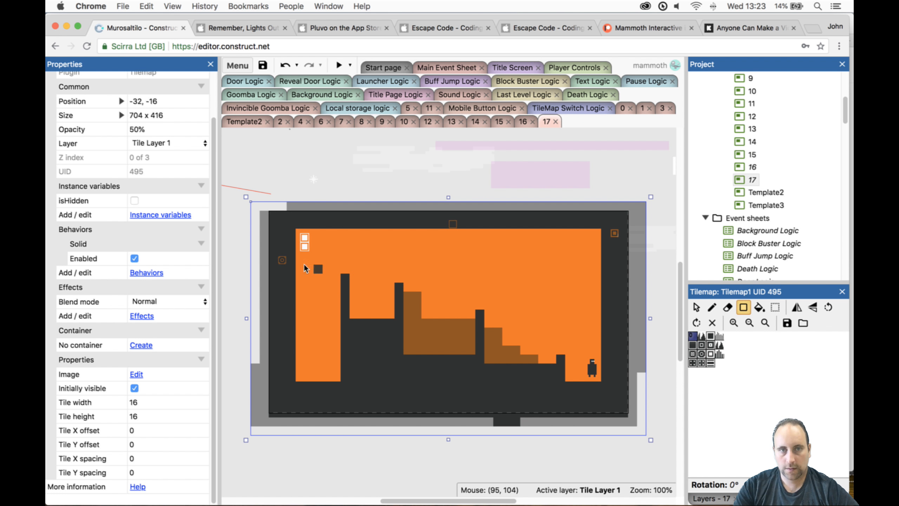
- Fill the pit under the door with a 5 by 14 tile block on Tilemap1 and the adjacent pillar gap with a 5 by 3 block
left_click_drag(301, 260, 333, 378)
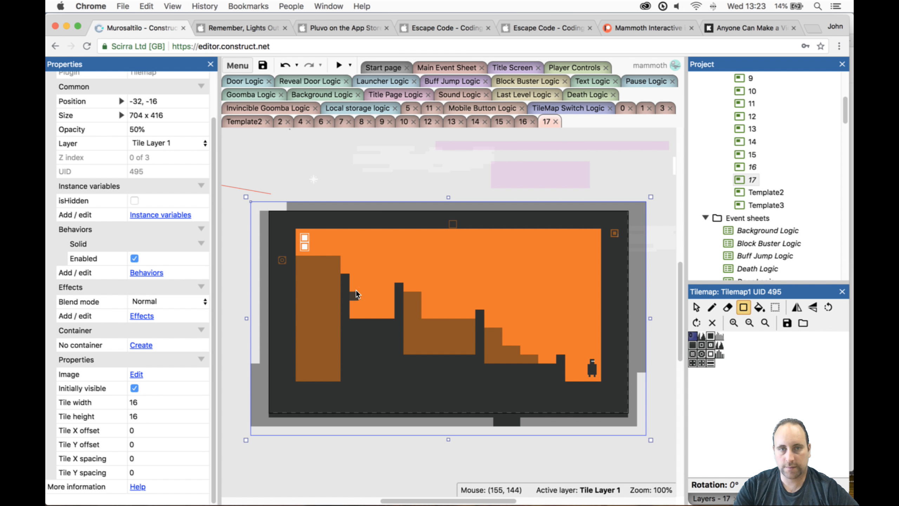
left_click_drag(389, 312, 389, 313)
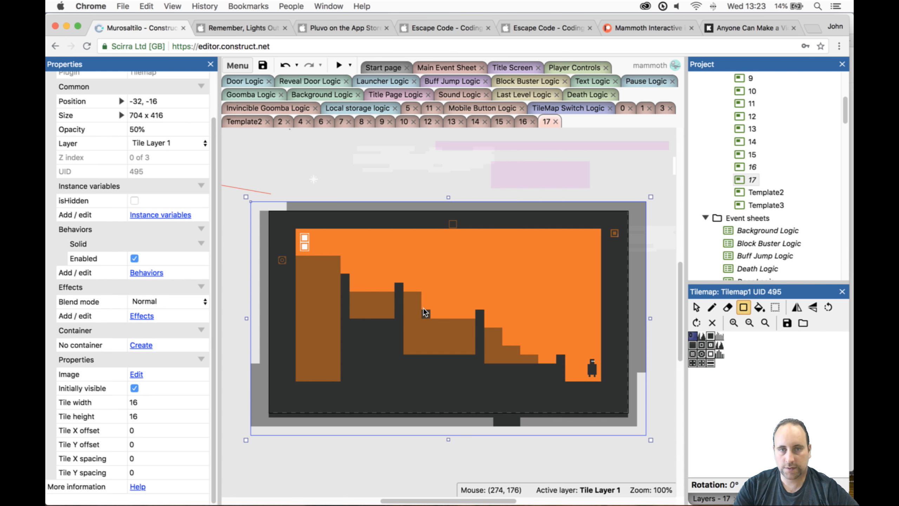
- Preview level 17 and climb the steps past the second pillar from the player, switching tilemaps on the way
left_click(340, 65)
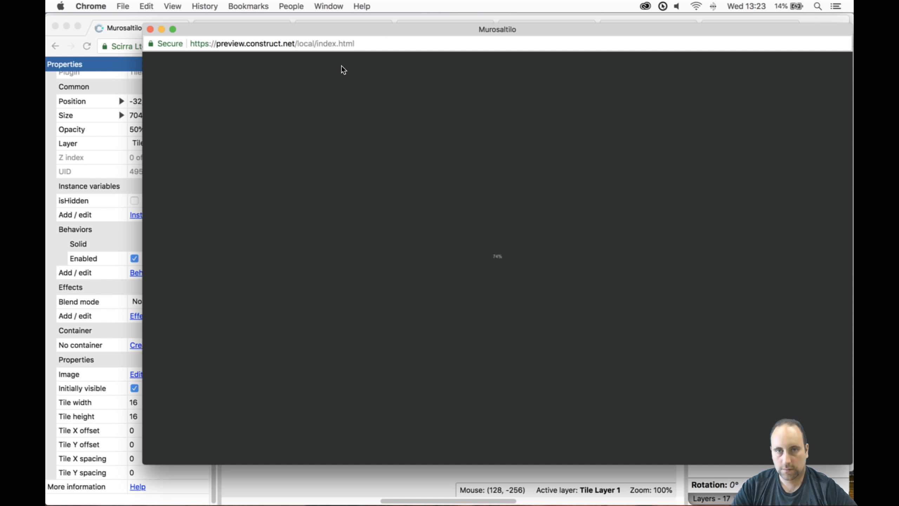
key("Up")
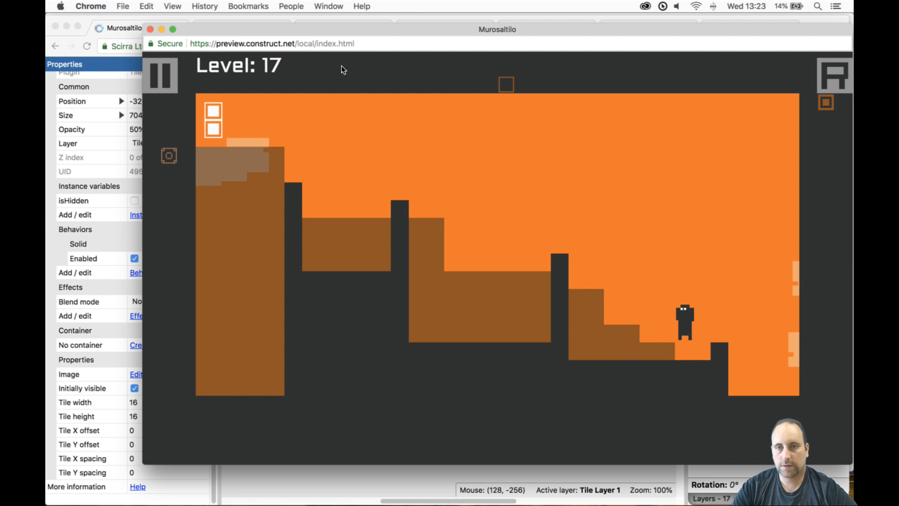
key("space")
key("Left")
key("Up")
key("Left")
- Test jumping over the next pillar and switching tilemaps while in the gap nearest the door's pit
key("Left")
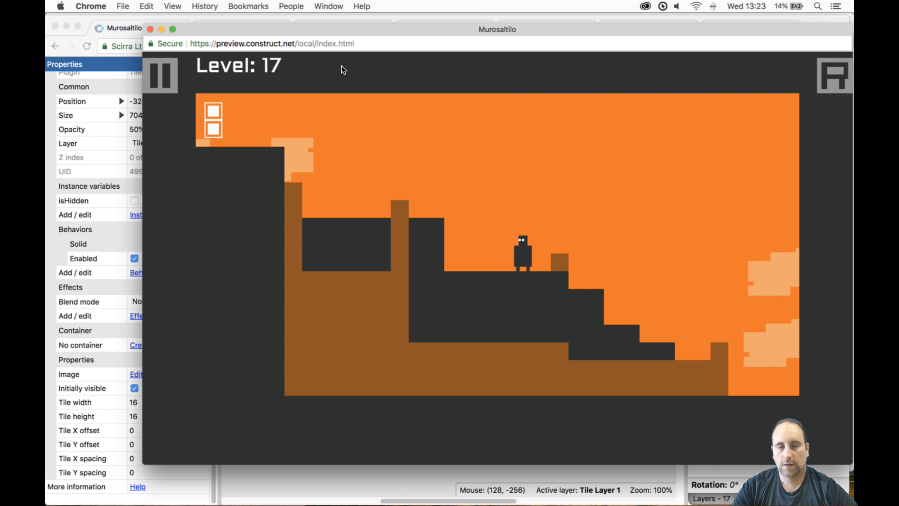
key("Up")
key("Left")
key("Left")
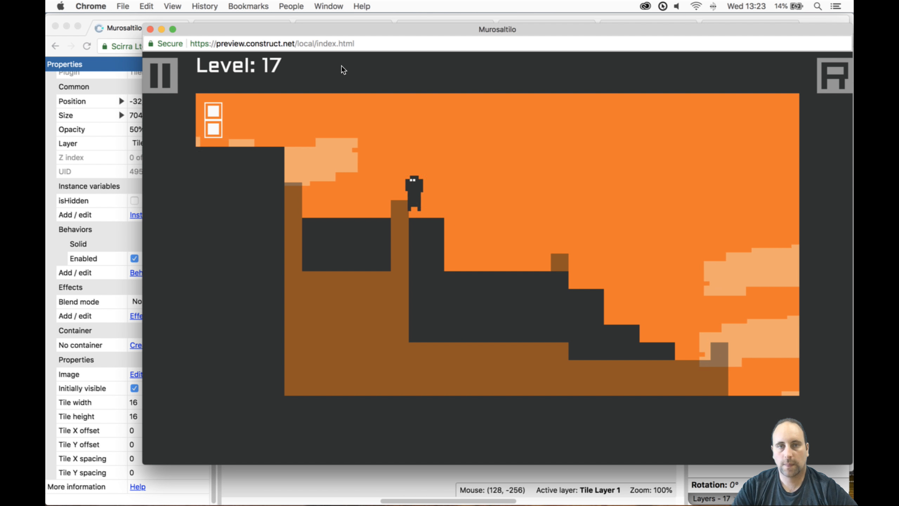
key("space")
key("Right")
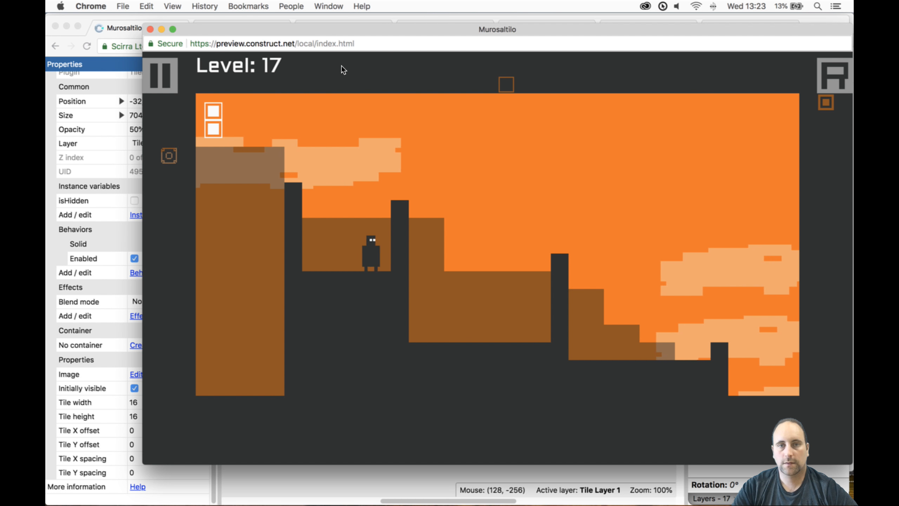
key("Up")
key("space")
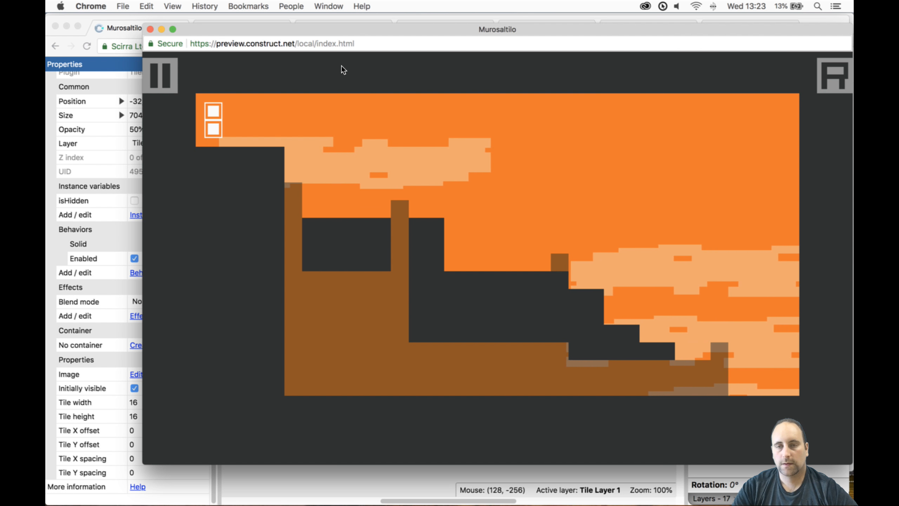
- Replay level 17 from the start, climbing the switched terrain up to the tall step beside the third pillar
key("Left")
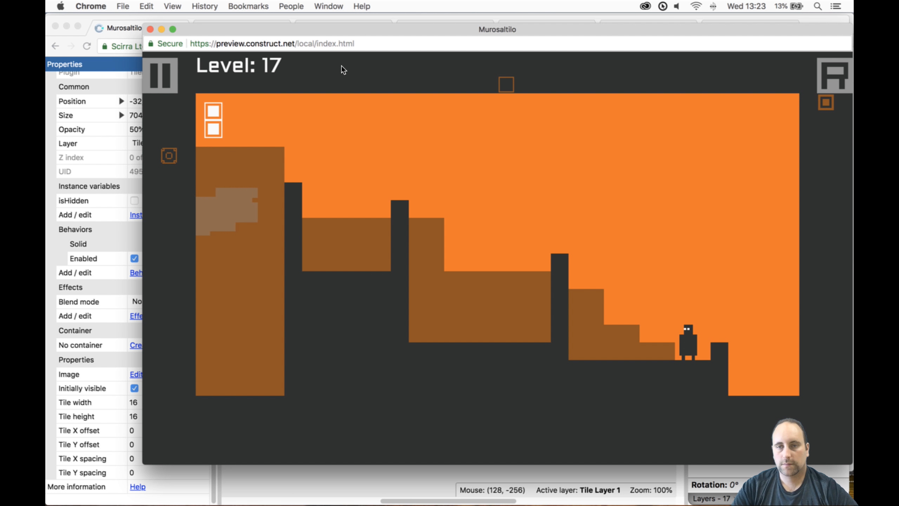
key("space")
key("Up")
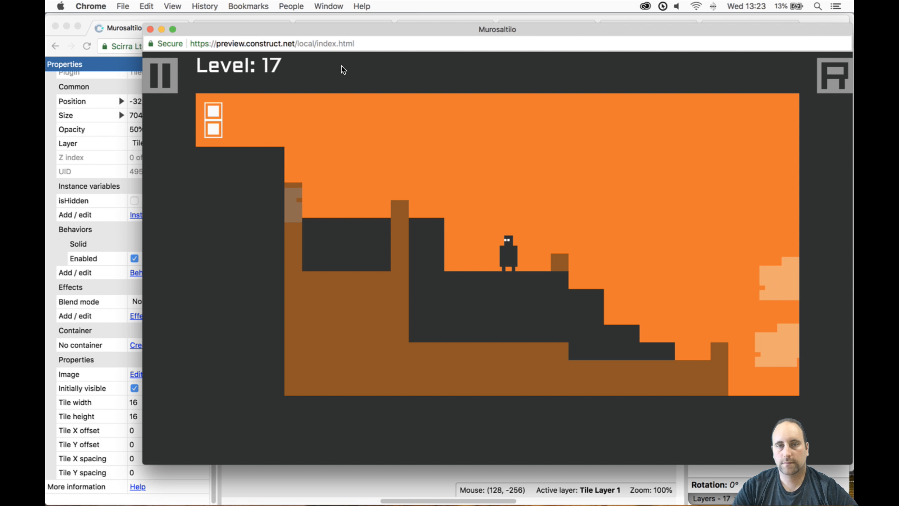
key("Up")
key("Left")
key("Right")
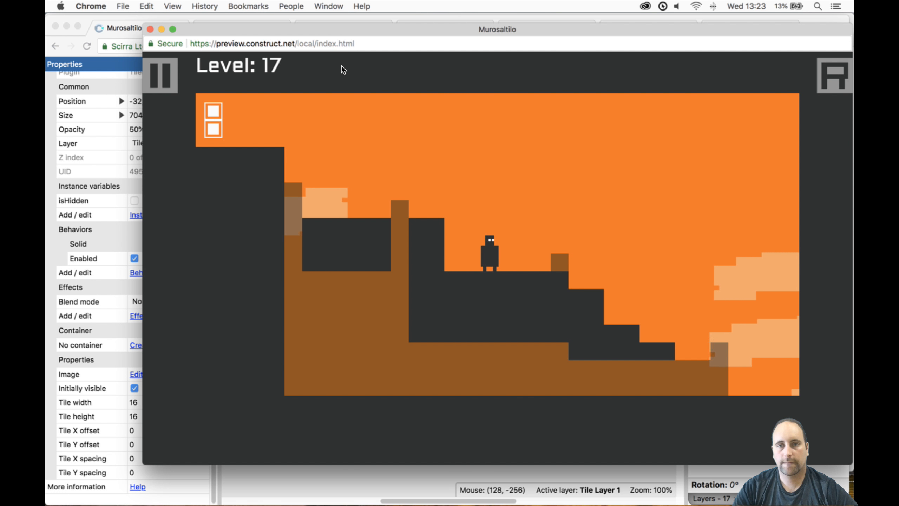
key("Left")
- Test crossing the last two pillars and dropping into the pit below the door, and close the preview
key("Left")
key("Up")
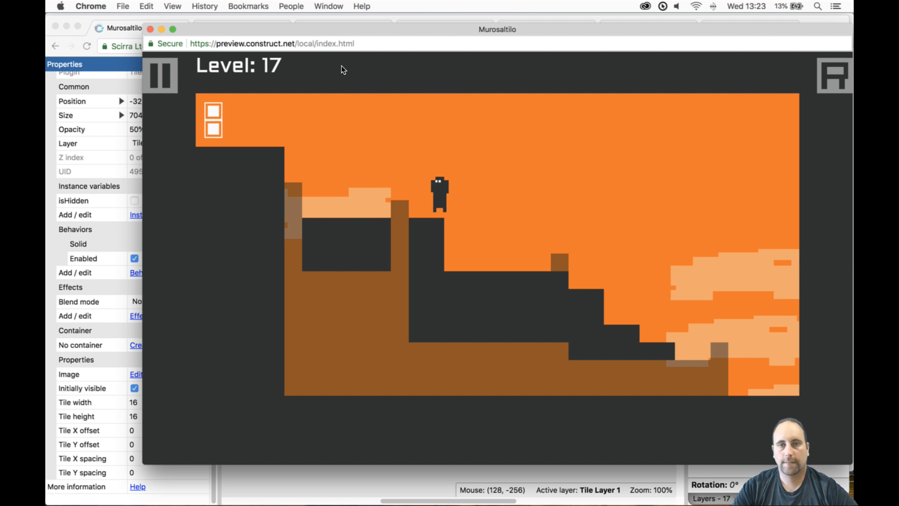
key("Up")
key("Left")
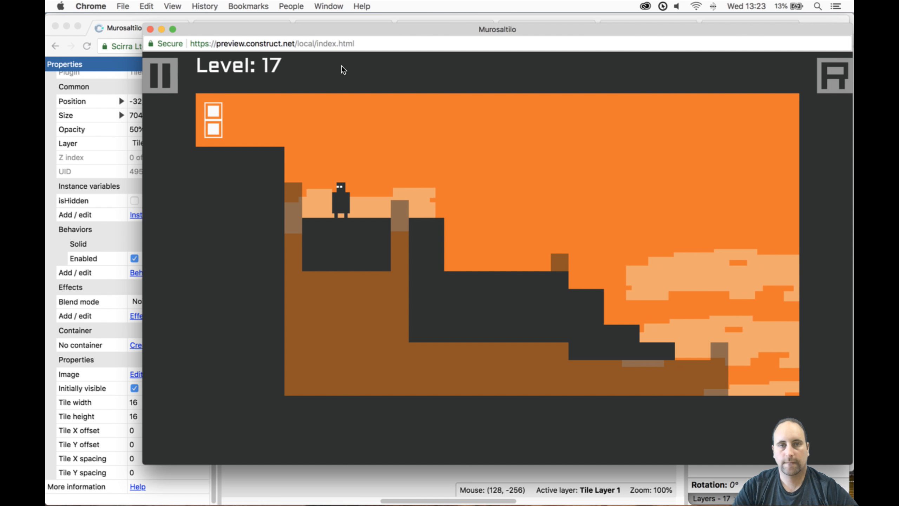
key("Up")
key("Left")
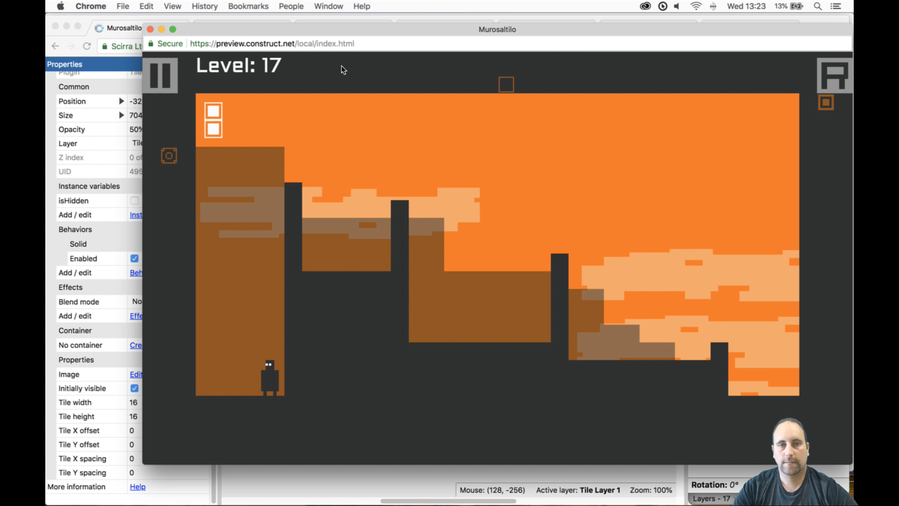
left_click(151, 29)
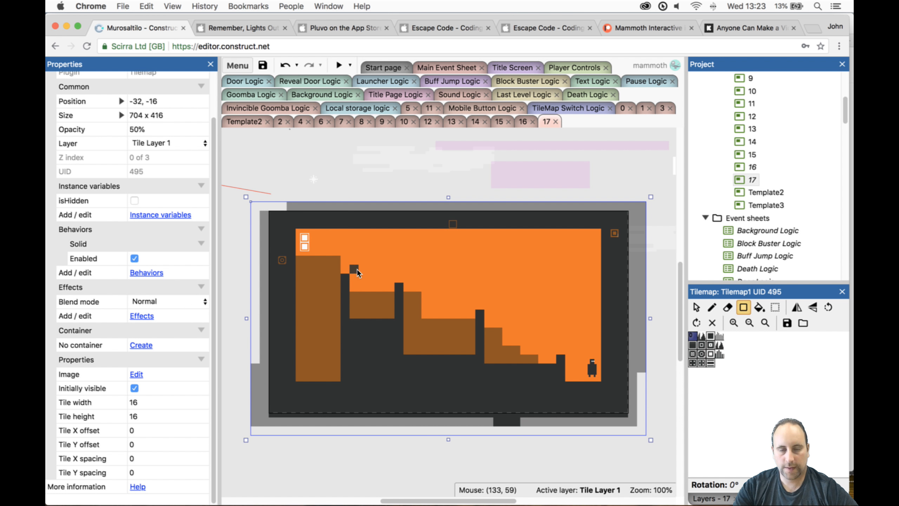
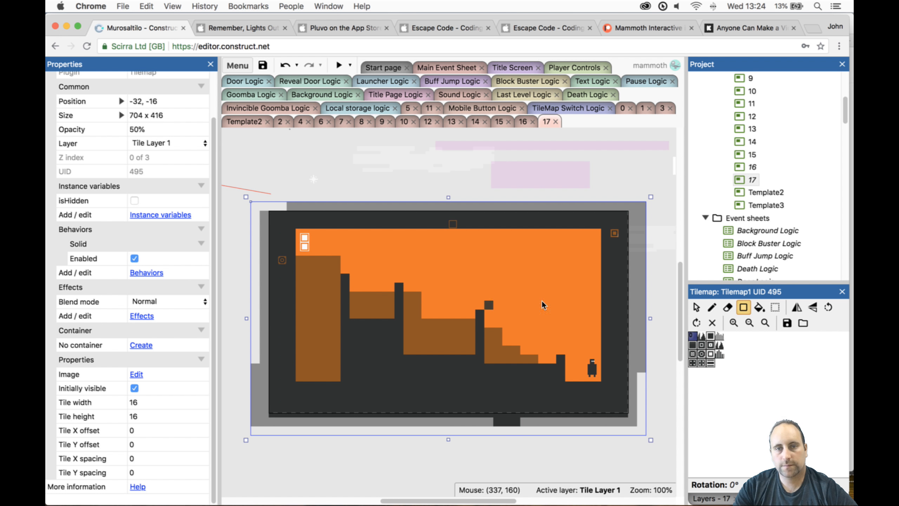
- Move the Mine sprite from above the layout into the level, just above the wide lower tilemap block, at position 312, 168
scroll(748, 191, "down", 15)
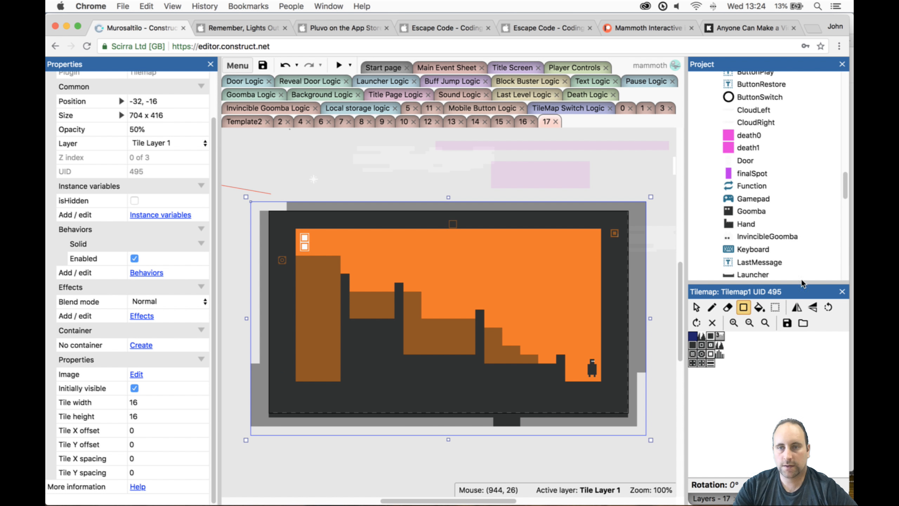
left_click(696, 307)
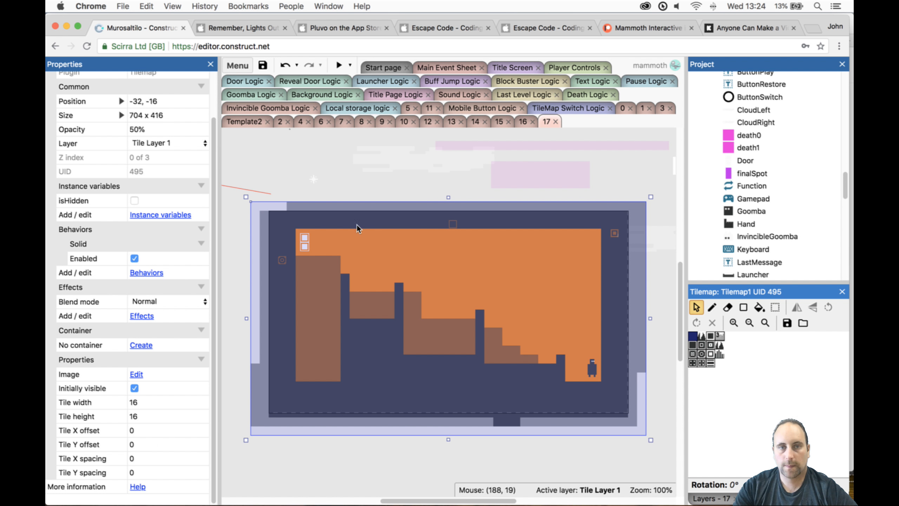
left_click_drag(315, 180, 342, 207)
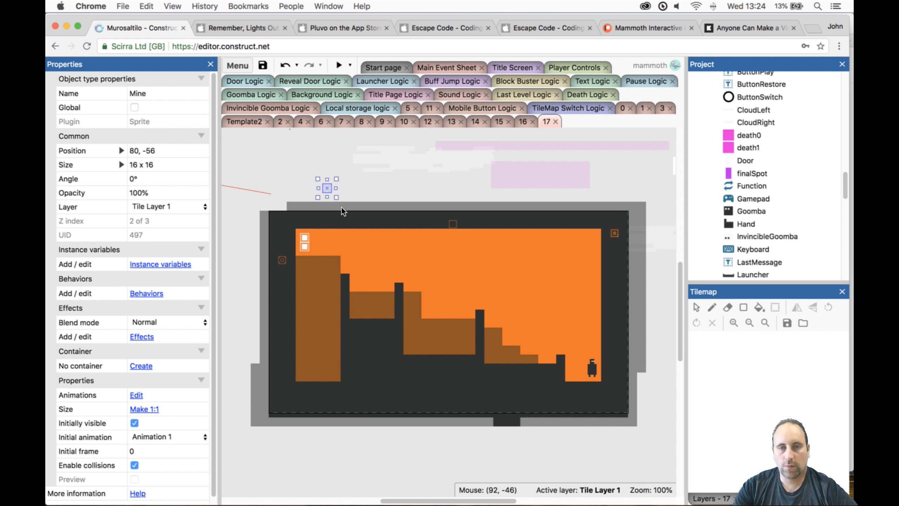
left_click_drag(463, 301, 392, 277)
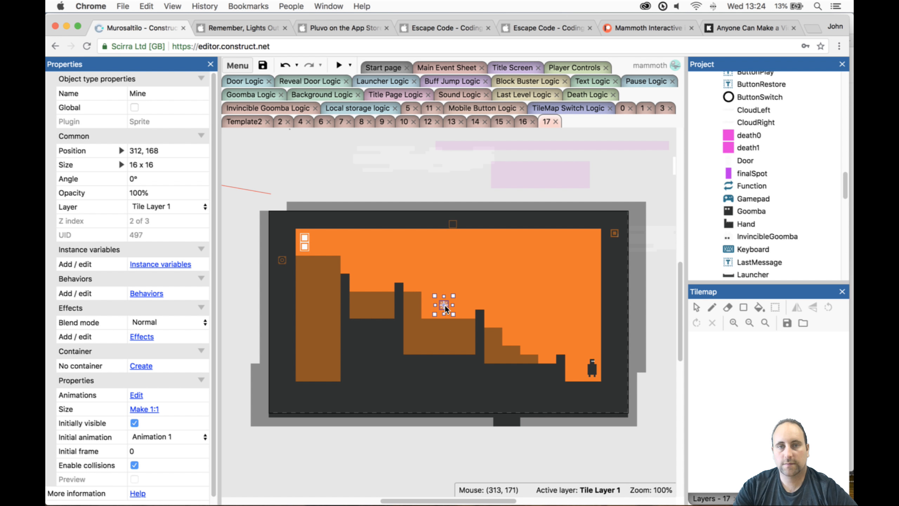
- Preview level 17 and climb the switched terrain past the mine to the block between the two pillars nearest the door
left_click(341, 66)
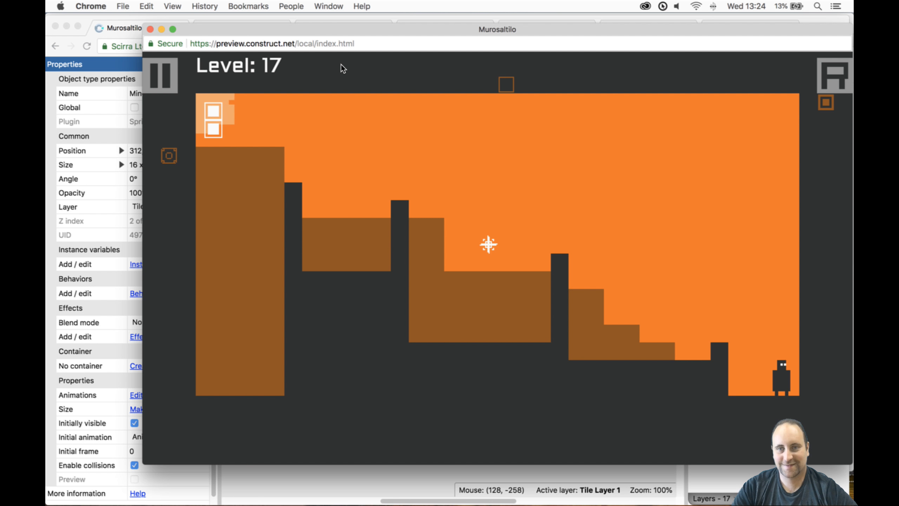
key("Up")
key("space")
key("Left")
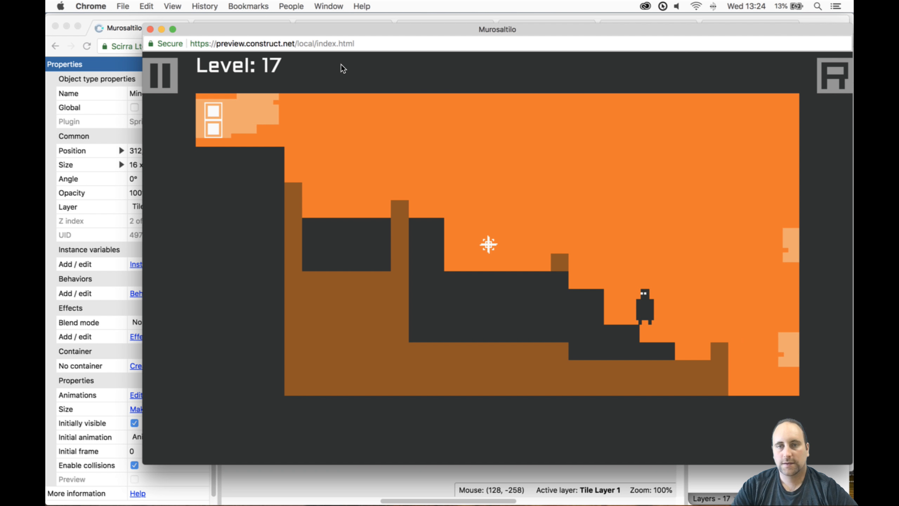
key("Up")
key("Left")
key("Left")
key("Up")
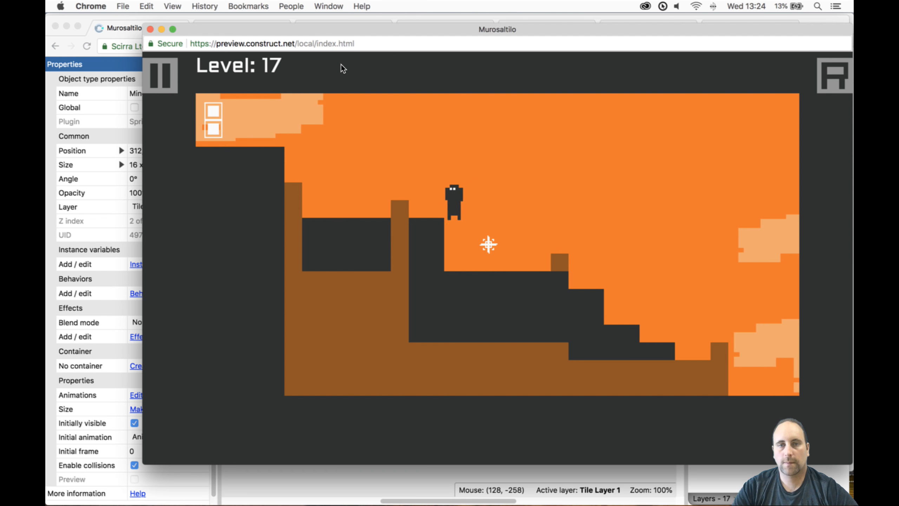
key("Up")
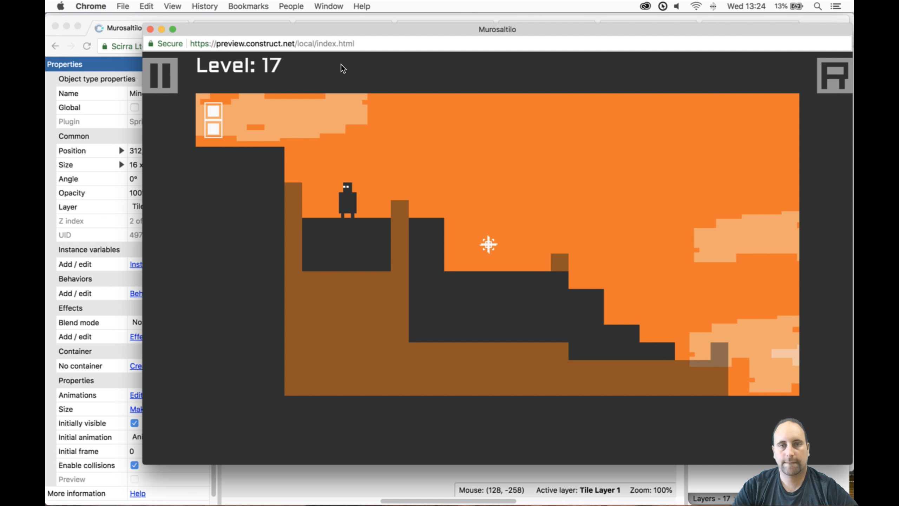
- Test switching tilemaps to drop into the gap between the two upper pillars, then jumping and switching back
key("Up")
key("Left")
key("space")
key("Right")
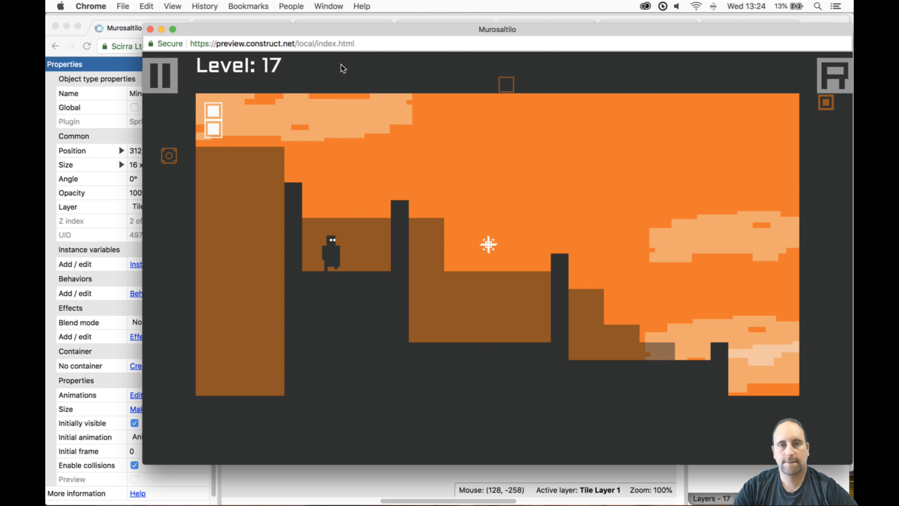
key("Up")
key("space")
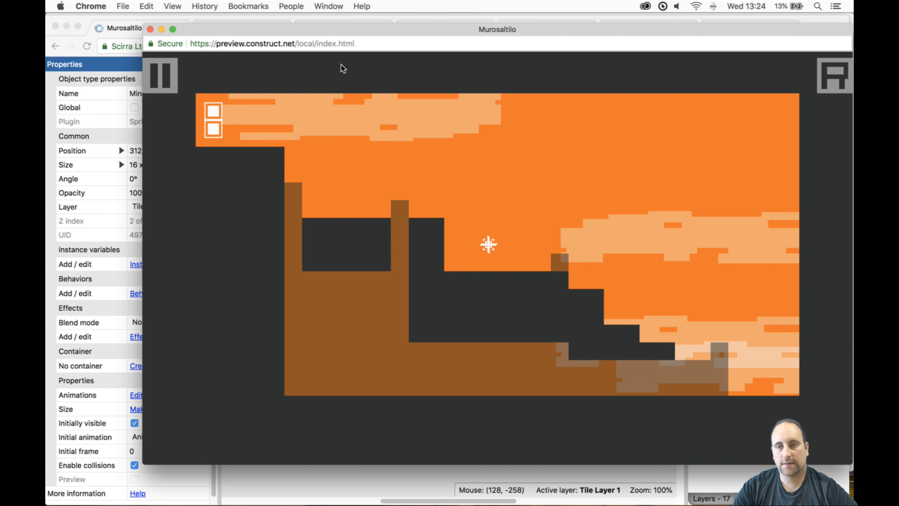
- Replay level 17 from the start, switching tilemaps and jumping past the mine up to the block between the upper pillars
key("Up")
key("Left")
key("space")
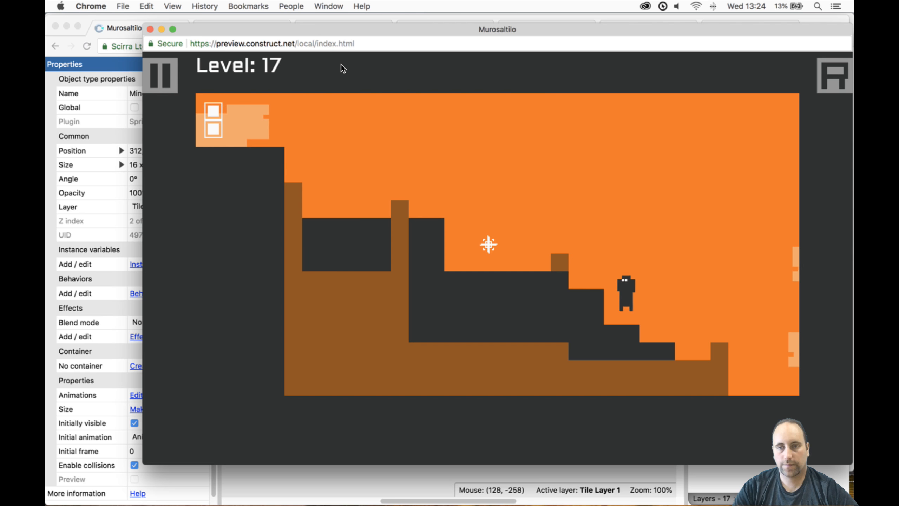
key("Up")
key("Left")
key("Left")
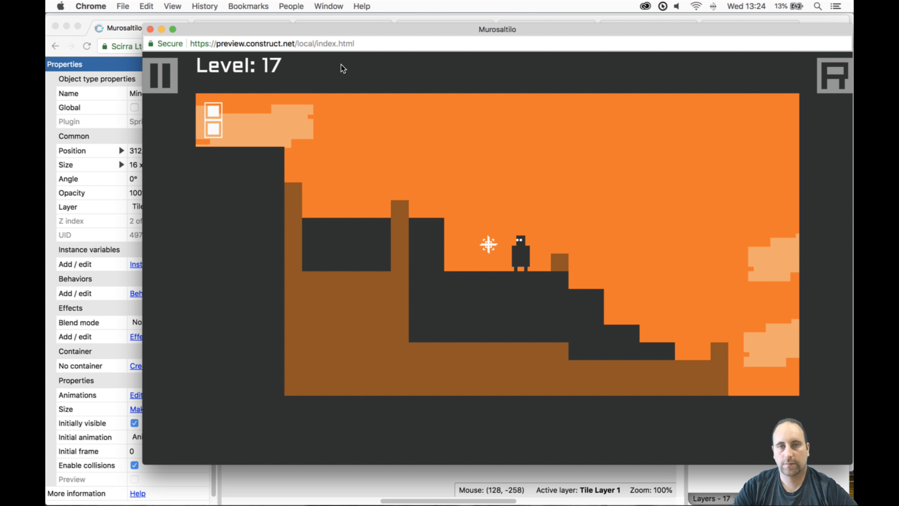
key("Up")
key("Left")
key("Up")
- Retest the drop into the upper gap and the jump with a tilemap switch toward the door, and close the preview
key("Left")
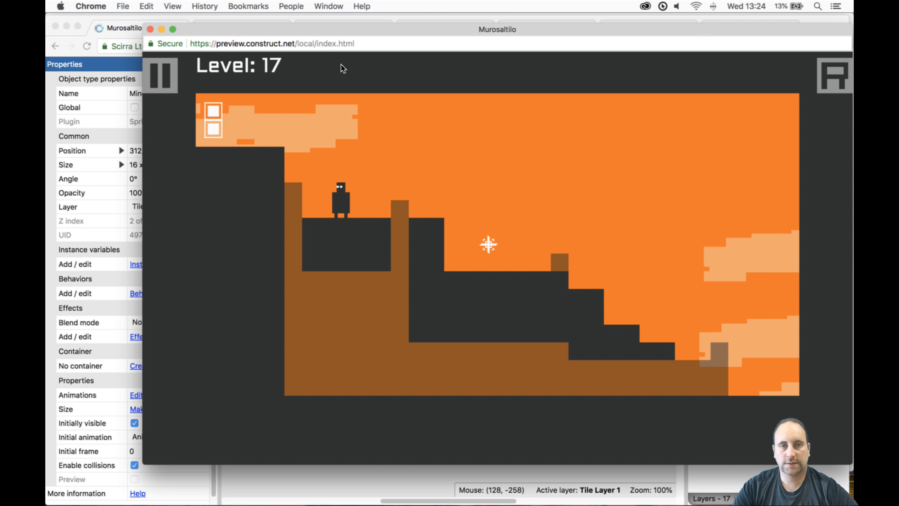
key("space")
key("Left")
key("Up")
key("Right")
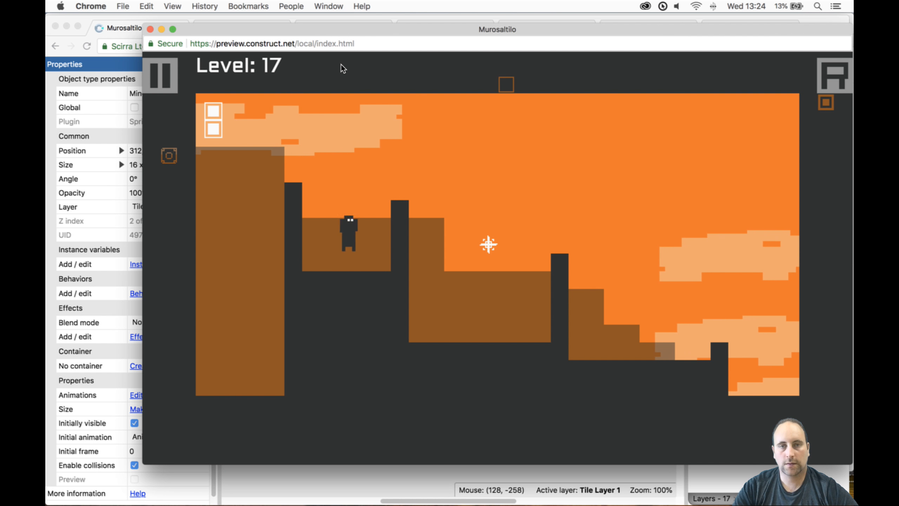
key("space")
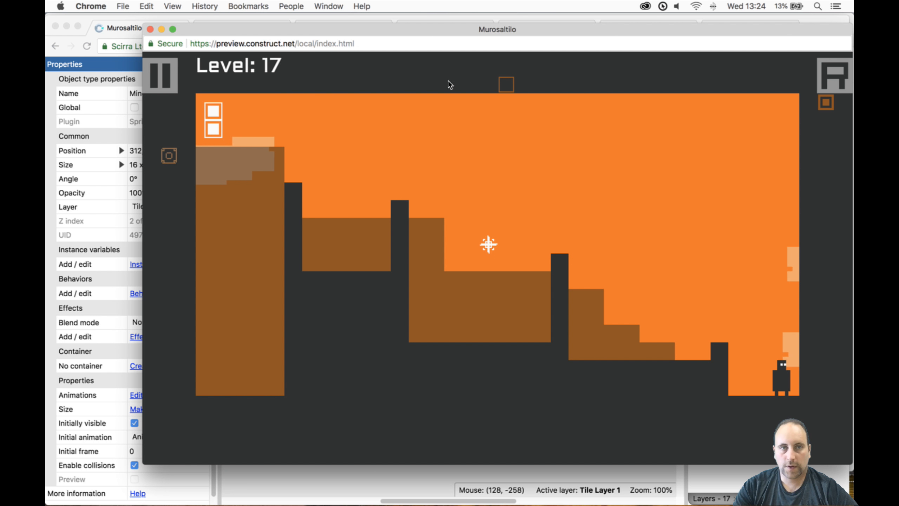
left_click(150, 29)
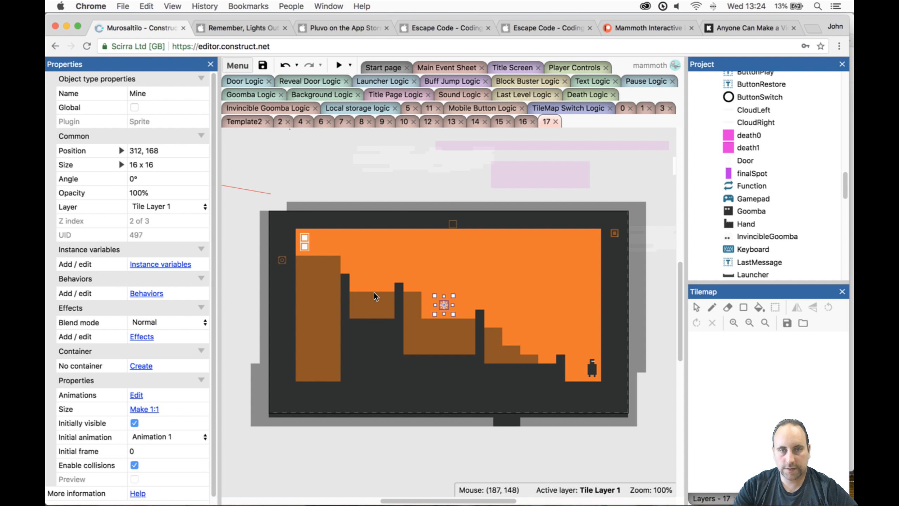
- Erase the door-side column of Tilemap1 tiles from the block between the two upper pillars
left_click(386, 299)
left_click(729, 308)
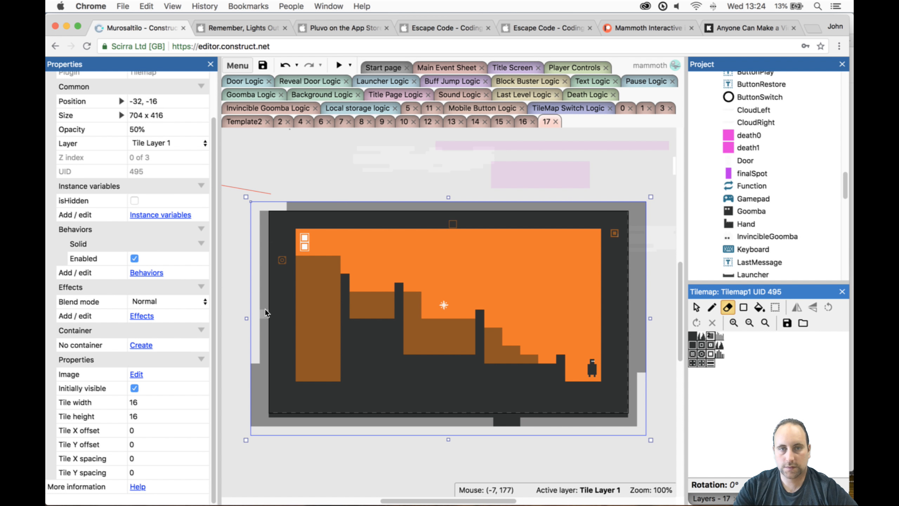
left_click_drag(358, 296, 357, 305)
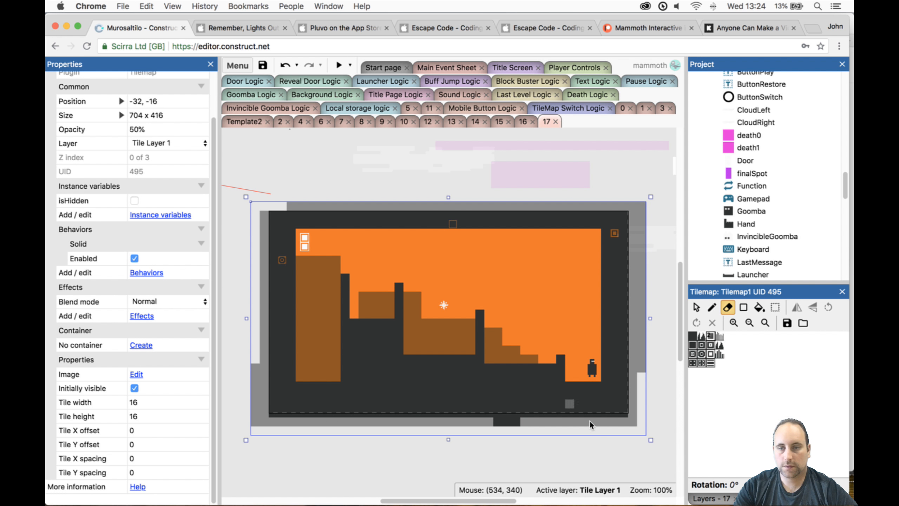
- Lock Tile Layer 1 and widen the Tilemap0 pillar nearest the door by one tile column, filling the erased gap
left_click(710, 498)
left_click(716, 331)
left_click(738, 331)
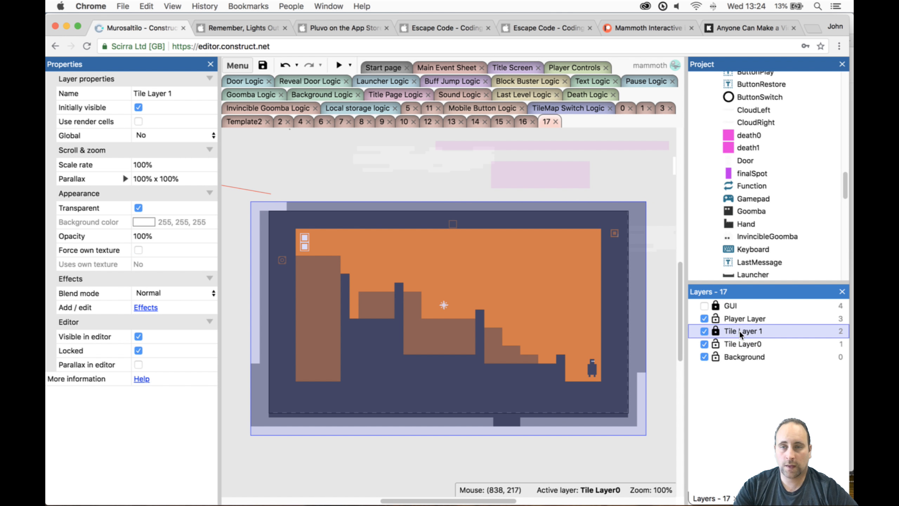
left_click(545, 336)
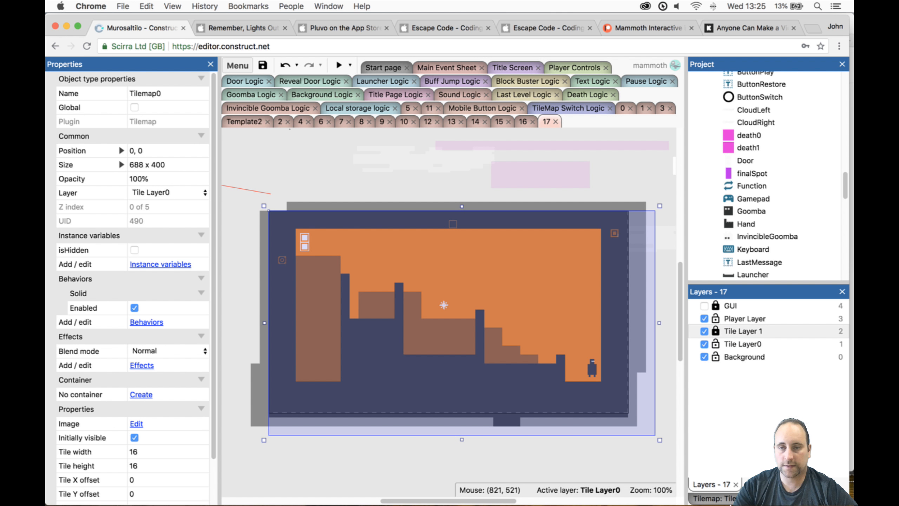
left_click(731, 499)
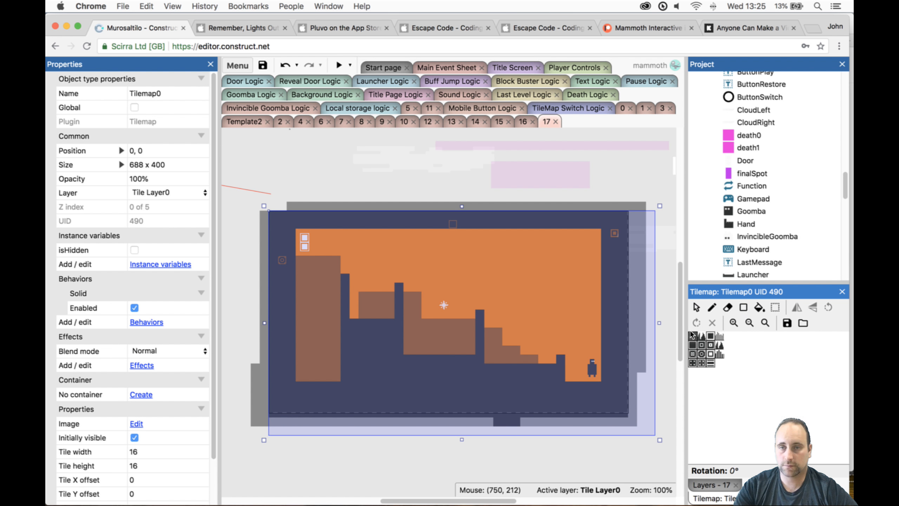
left_click(743, 308)
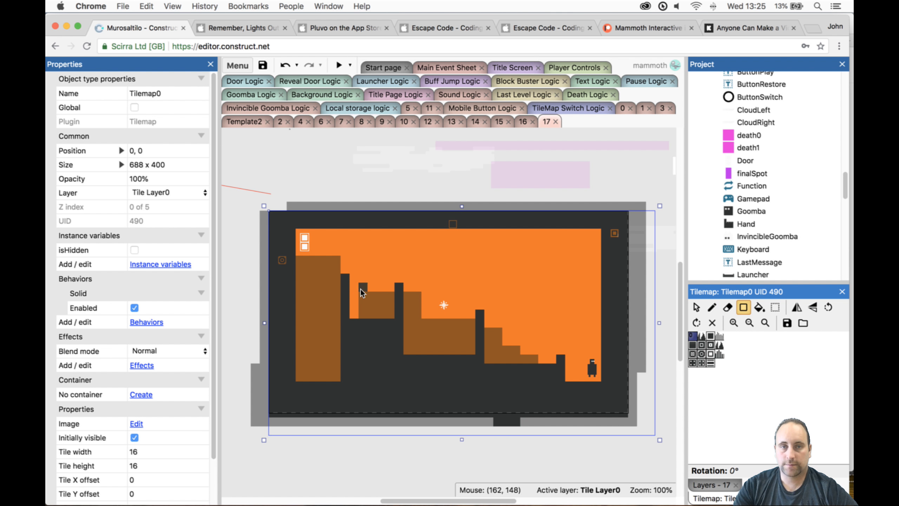
left_click_drag(350, 280, 354, 312)
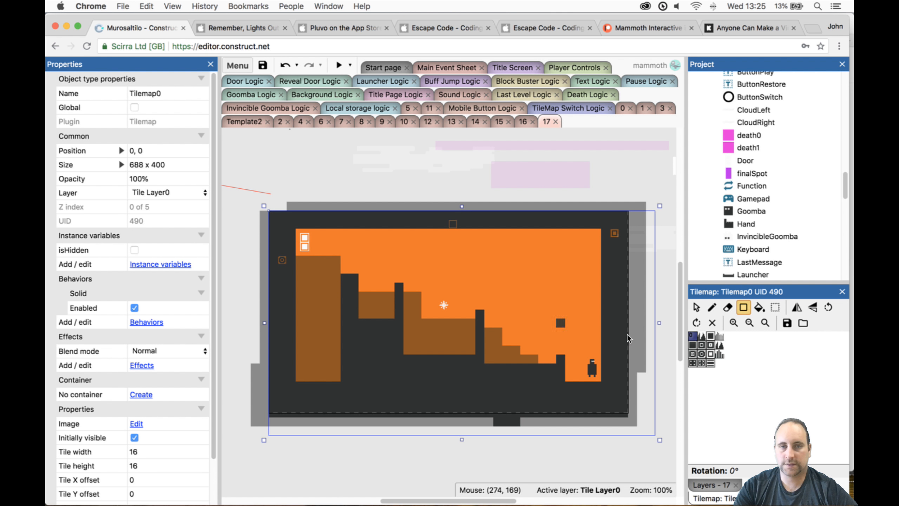
- Unlock Tile Layer 1 and leave Tile Layer0 unlocked
left_click(714, 489)
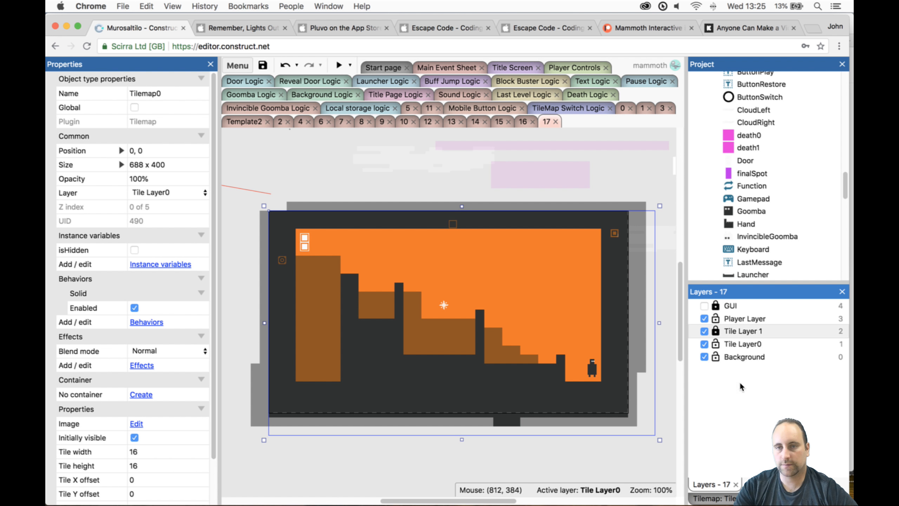
left_click(724, 336)
left_click(735, 343)
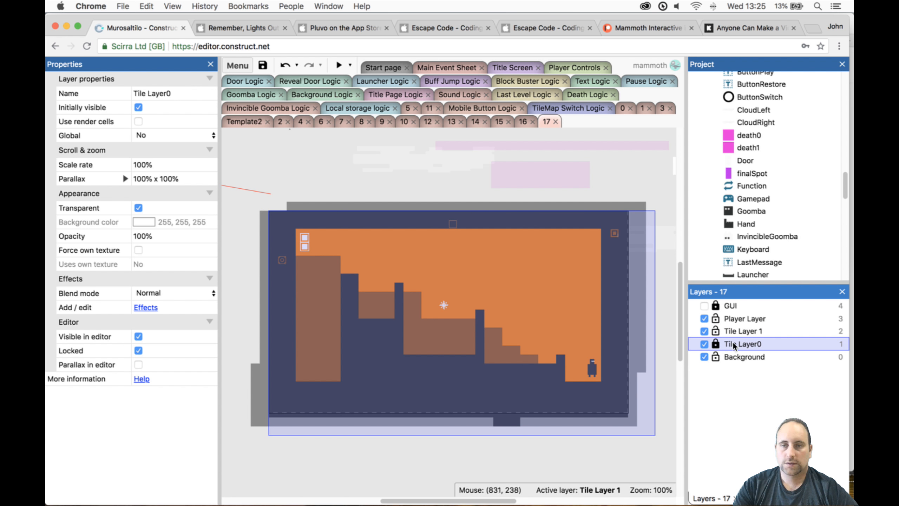
left_click(716, 343)
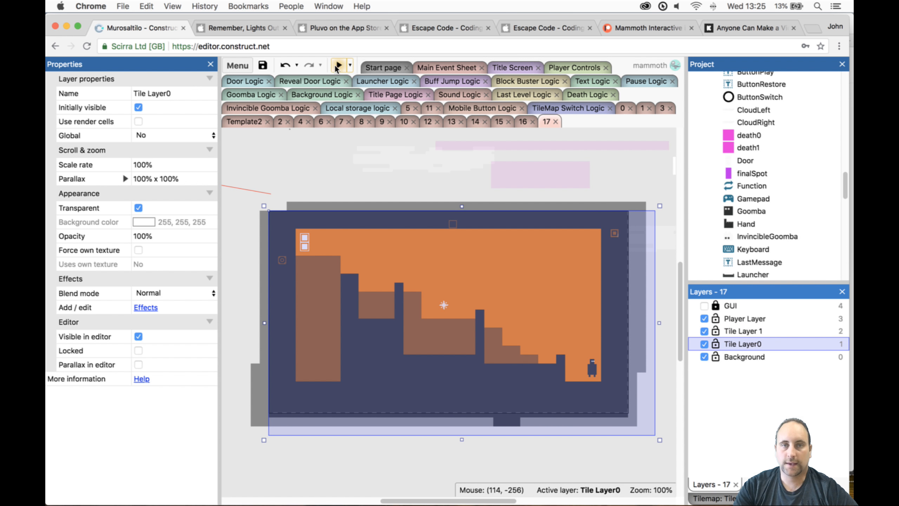
- Preview the revised level 17, switching tilemaps after the first pillar and climbing past the mine to the narrowed upper block
left_click(338, 67)
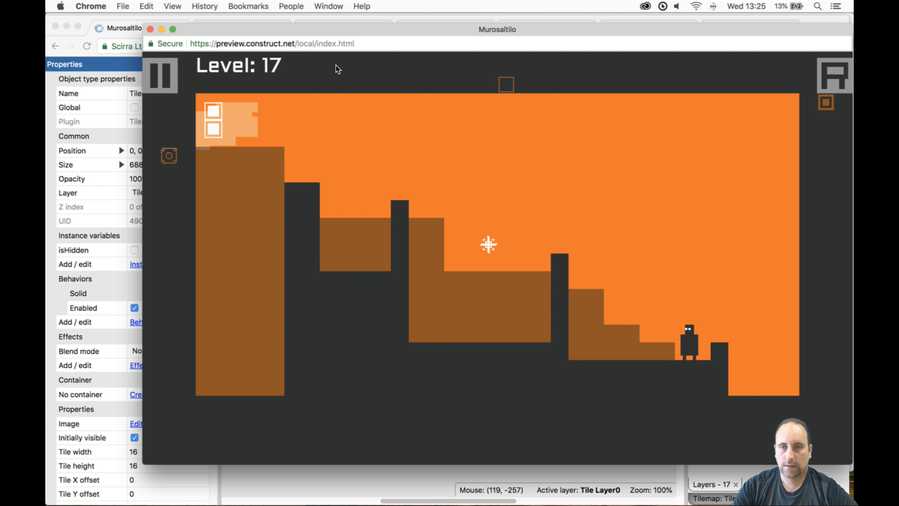
key("Left")
key("Right")
key("Up")
key("Left")
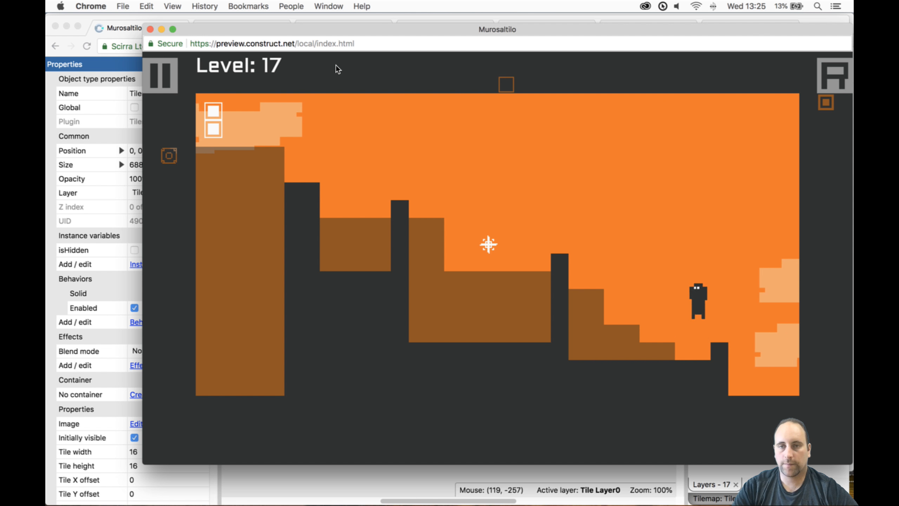
key("space")
key("Left")
key("Up")
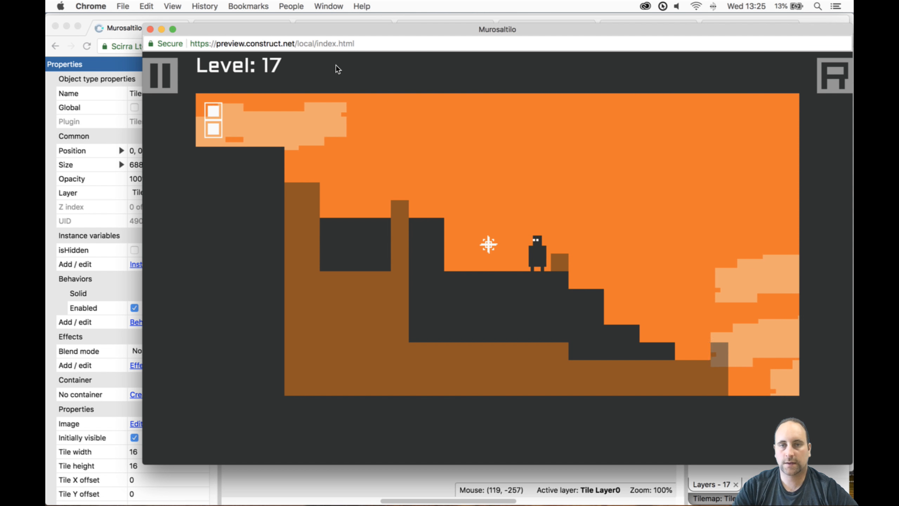
key("Up")
- Test jumping from the narrowed block over the widened pillar to the door with a tilemap switch, and close the preview
key("Up")
key("Left")
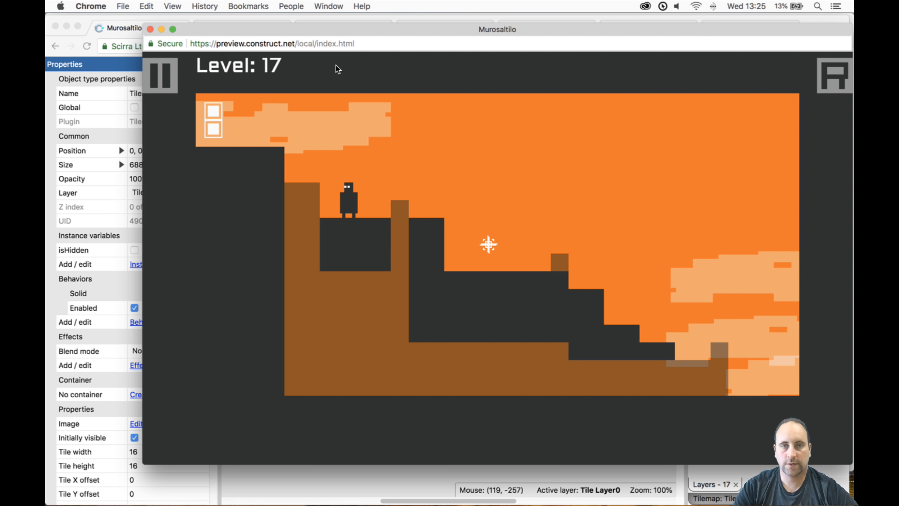
key("Up")
key("Left")
key("space")
key("Up")
key("Left")
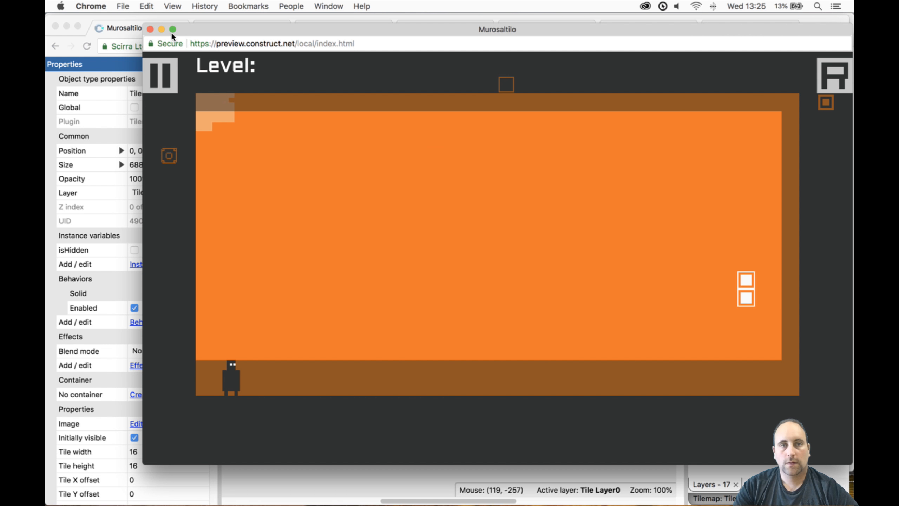
left_click(150, 29)
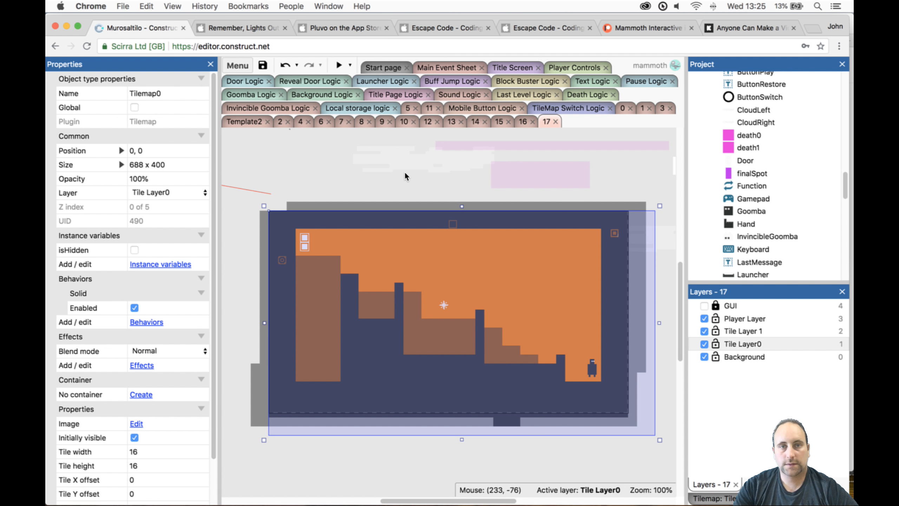
- Move the door from the top of the tall block down to the player's spot in the starting pit
left_click(305, 238)
left_click_drag(305, 239, 525, 343)
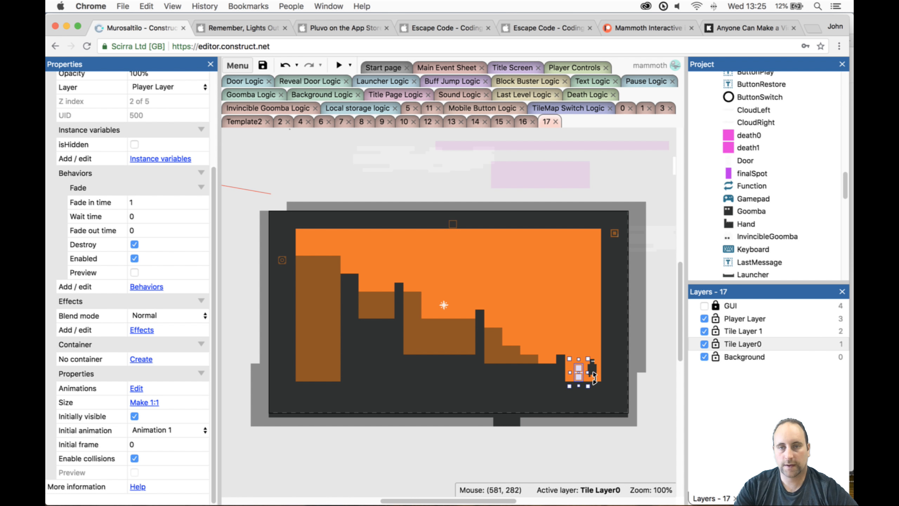
left_click_drag(579, 371, 593, 372)
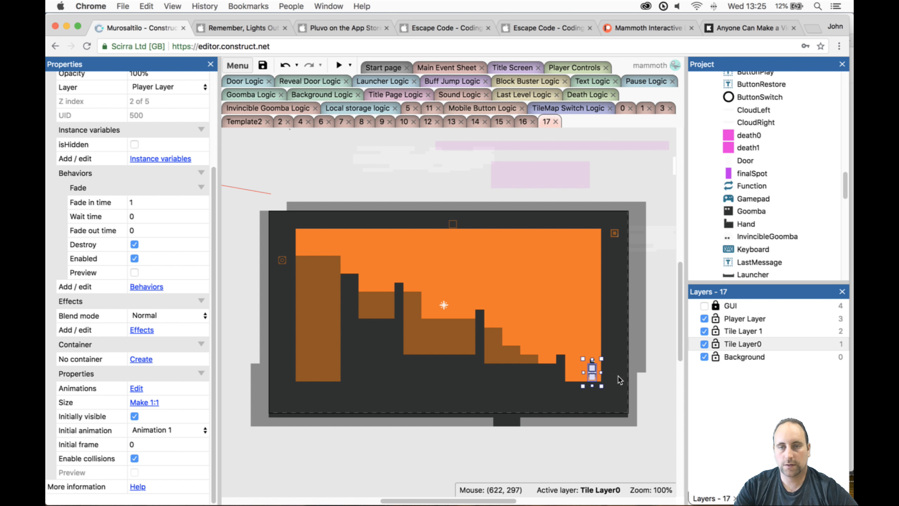
- Move the player beside the door, on its pillar side, in the starting pit
scroll(604, 367, "up", 1, "ctrl")
scroll(602, 365, "up", 8, "ctrl")
left_click(501, 314)
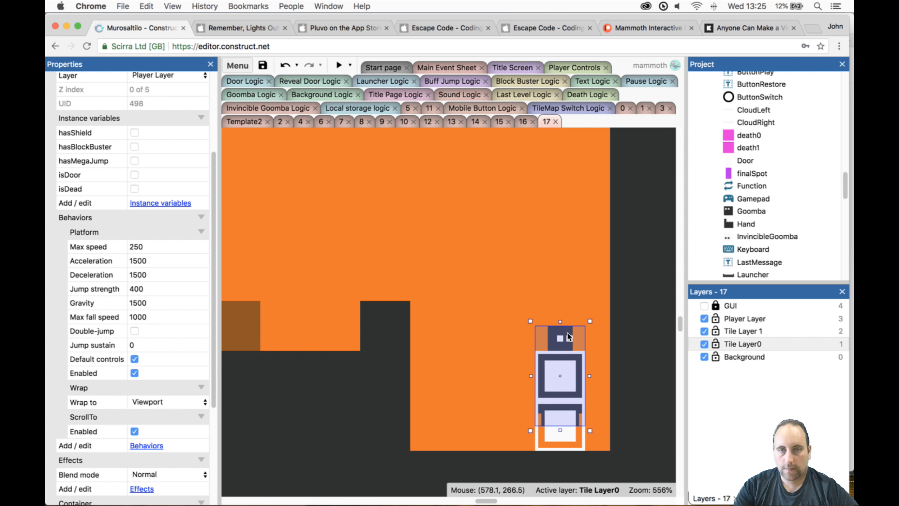
scroll(501, 313, "down", 10, "ctrl")
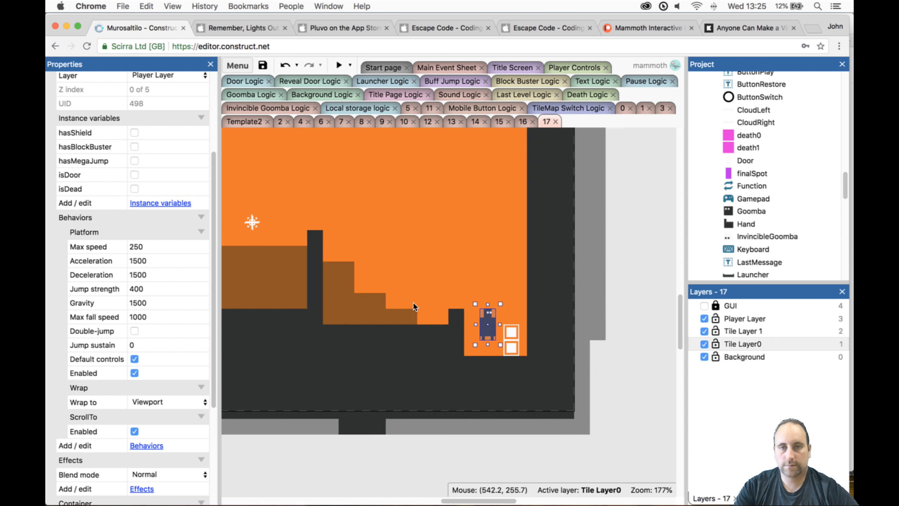
scroll(278, 250, "up", 1, "ctrl")
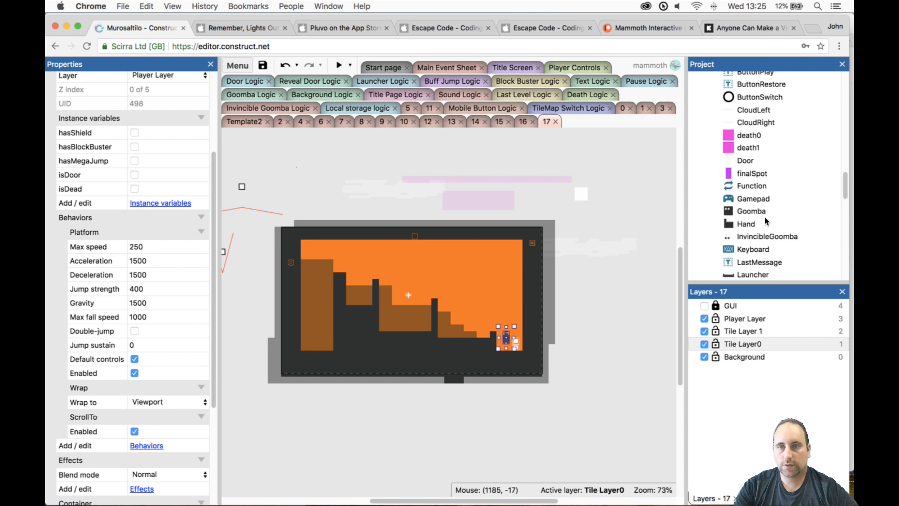
- Place a Reveal object from the project above the tall block at the level's far end
scroll(765, 220, "down", 10)
scroll(764, 219, "down", 5)
scroll(767, 213, "up", 10)
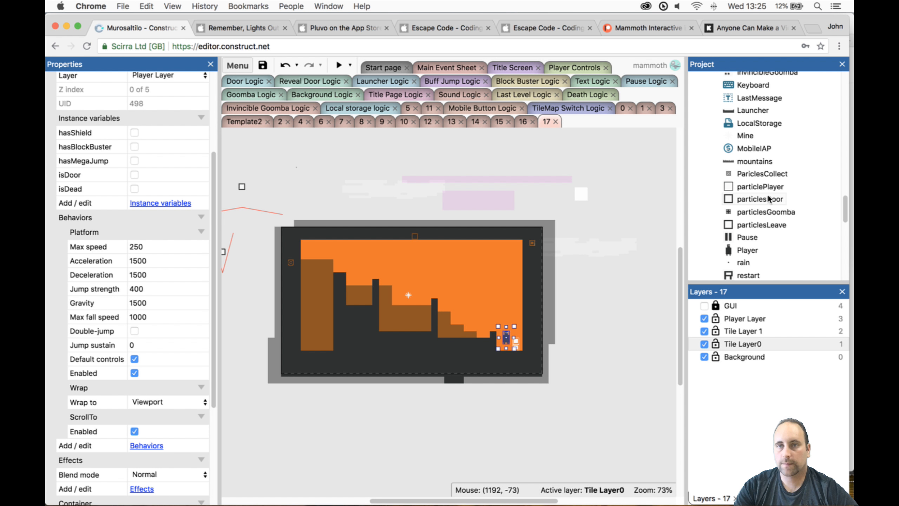
scroll(738, 236, "down", 3)
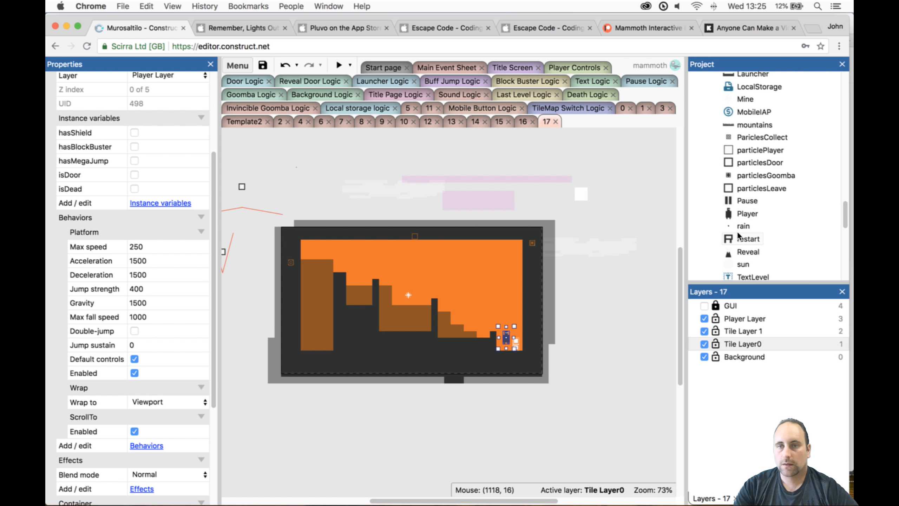
left_click(745, 253)
mouse_move(304, 244)
left_mouse_down()
mouse_move(317, 249)
mouse_move(310, 247)
left_mouse_up()
left_click(305, 252)
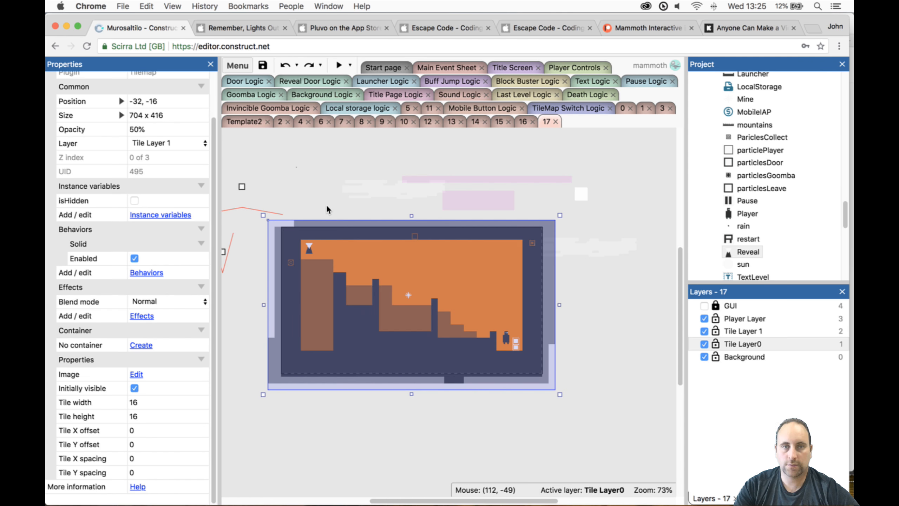
- Assign the Reveal object to Tile Layer 1 and set it on top of the tall block at position 56, 48
left_click(326, 204)
left_click(308, 248)
scroll(267, 232, "up", 6, "ctrl")
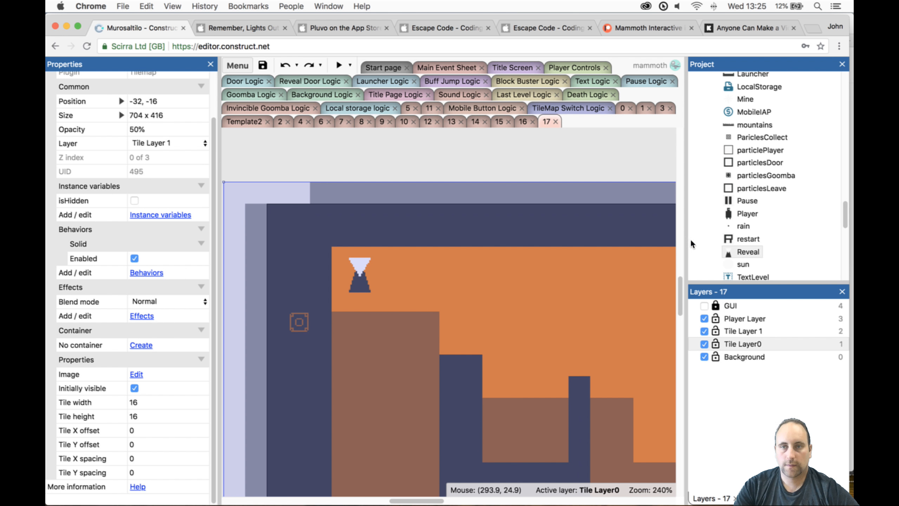
left_click(737, 252)
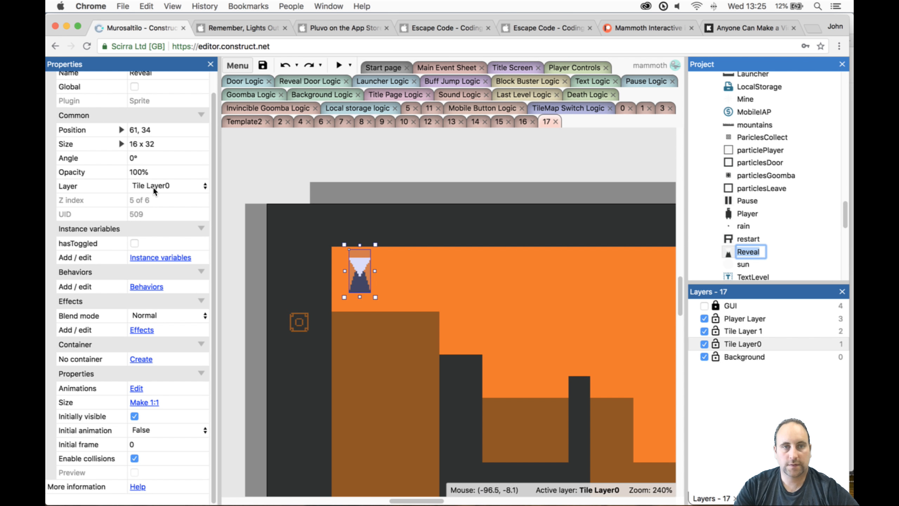
left_click(153, 187)
key("Escape")
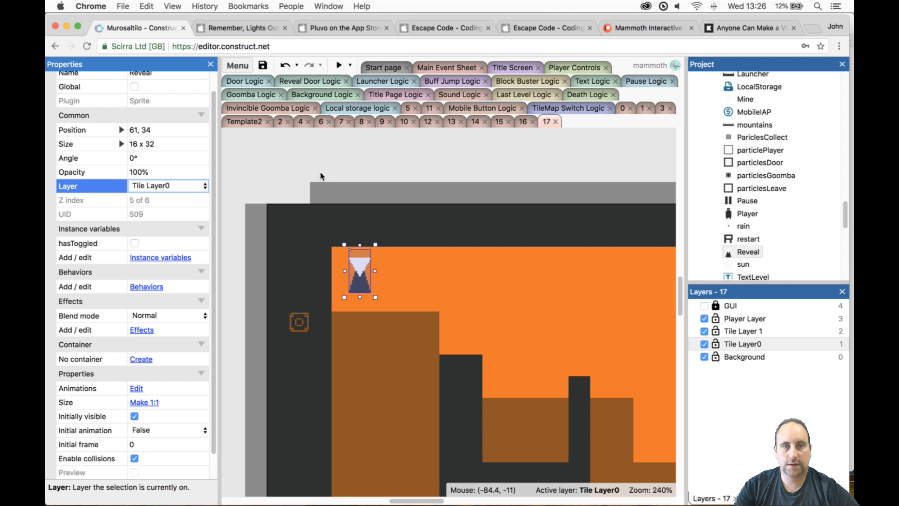
left_click(320, 173)
left_click(368, 283)
left_click_drag(354, 286, 349, 293)
- Preview level 17 and climb from the starting pit to the ledge below the mine, switching tilemaps after the first pillar
scroll(478, 295, "down", 8, "ctrl")
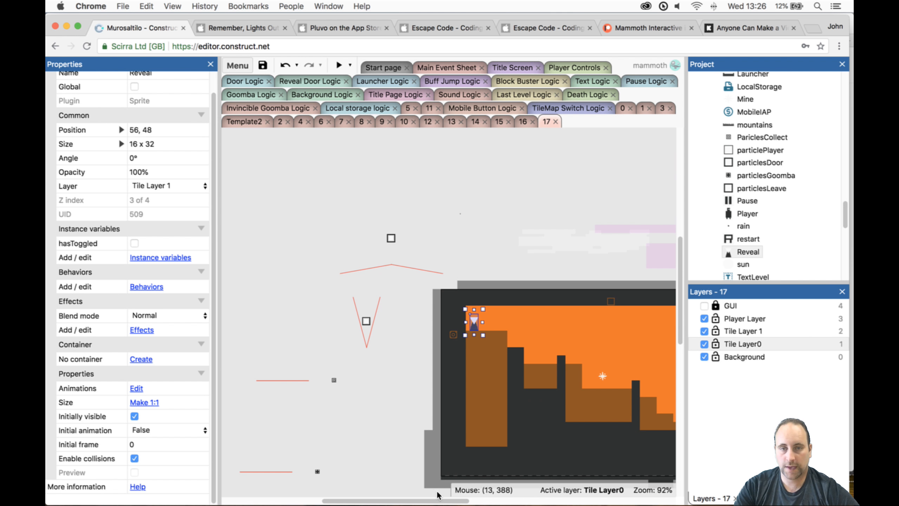
left_click_drag(433, 501, 482, 495)
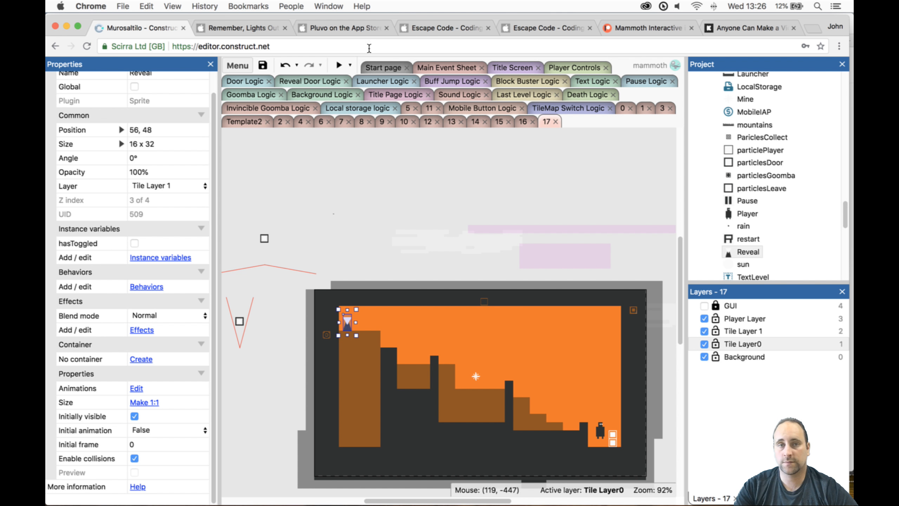
left_click(340, 65)
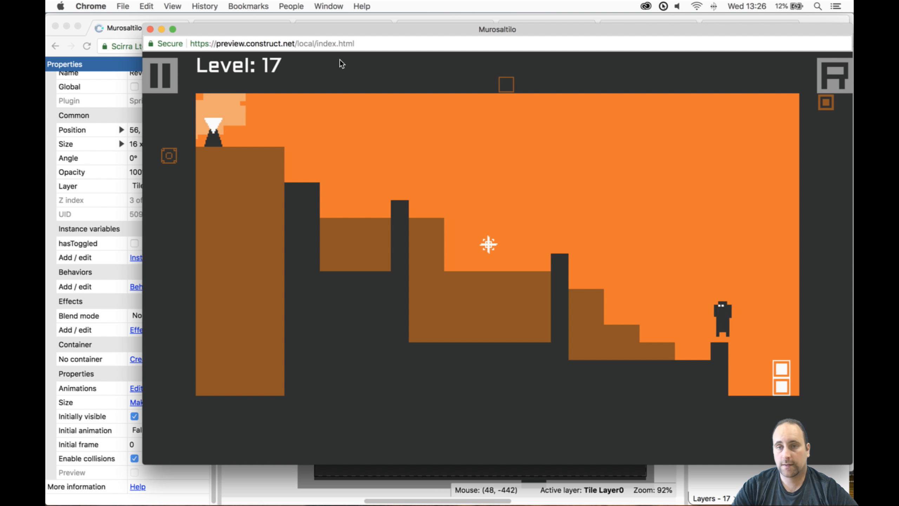
key("Left")
key("Up")
key("space")
key("Up")
key("Left")
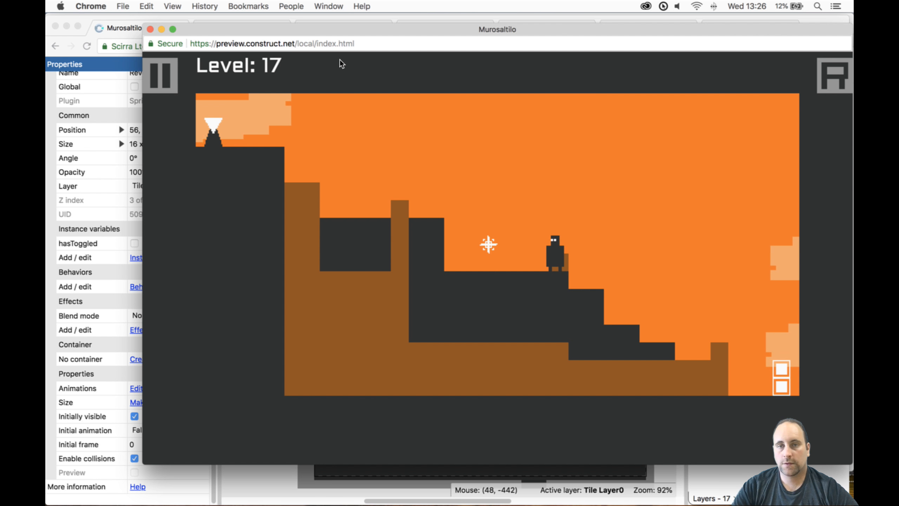
- Jump past the mine to the small recessed block and try a tilemap switch above it
key("Up")
key("Left")
- Restart the level and climb out of the pit again, switching tilemaps and jumping towards the mine
key("Left")
key("Up")
key("space")
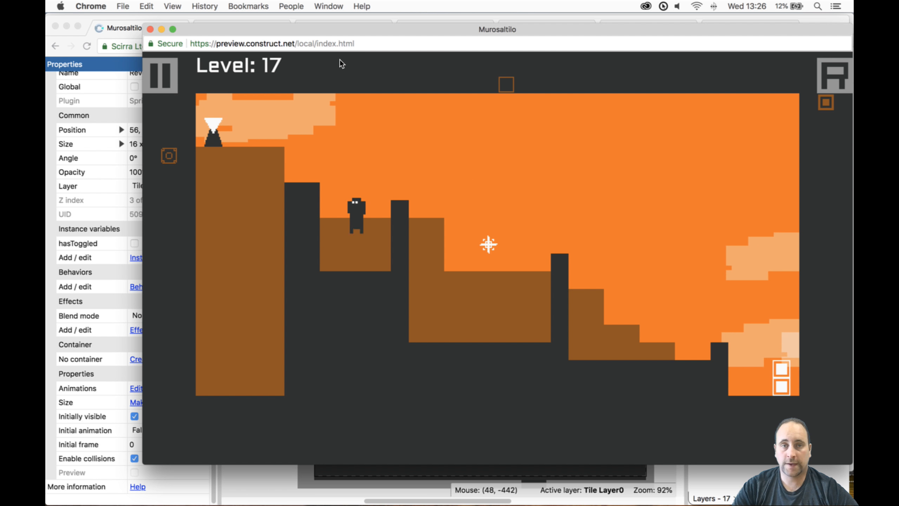
key("Right")
key("r")
key("Left")
key("Up")
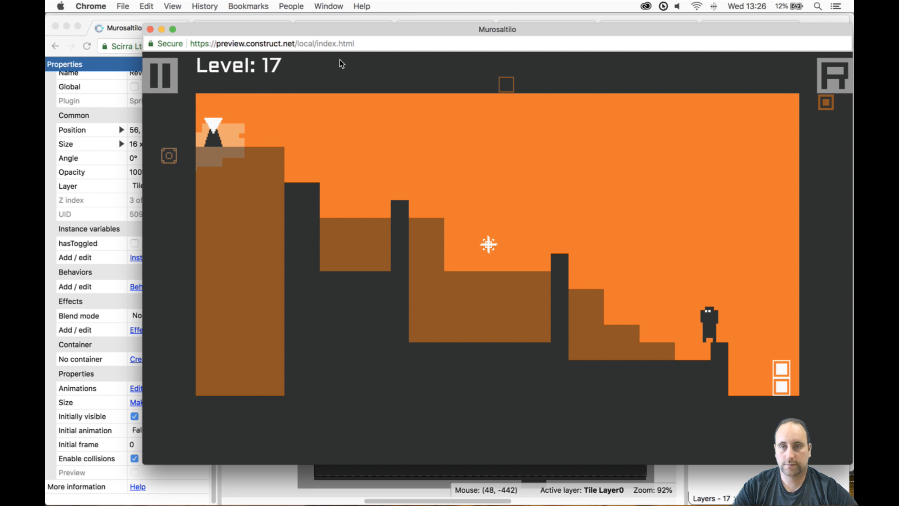
key("Up")
key("space")
key("Up")
key("Left")
key("Up")
- Continue past the mine onto the small recessed block and jump onto the dark pillar with a tilemap switch
key("Left")
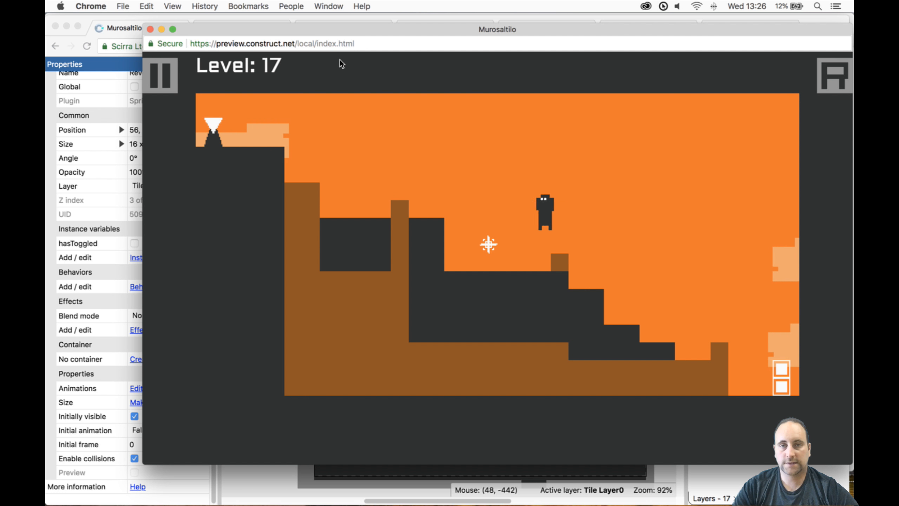
key("Up")
key("Left")
key("Up")
key("Left")
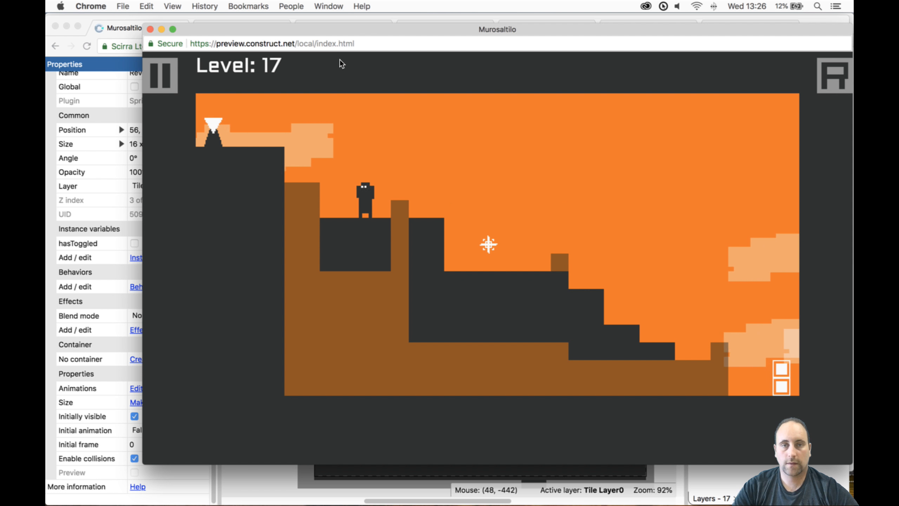
key("Up")
key("Left")
key("space")
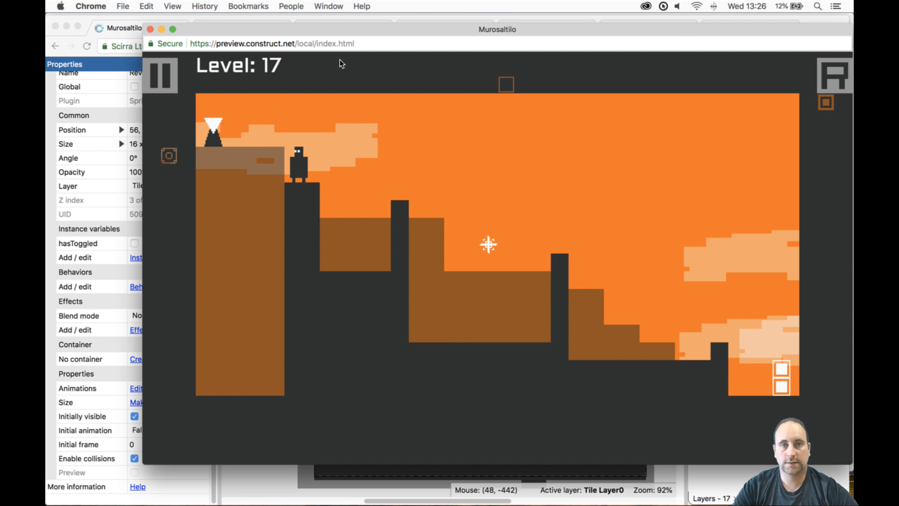
- Test jumping from the pillar to the tall block with a tilemap switch and trigger the Reveal object
key("Up")
key("Left")
key("space")
key("Left")
key("Right")
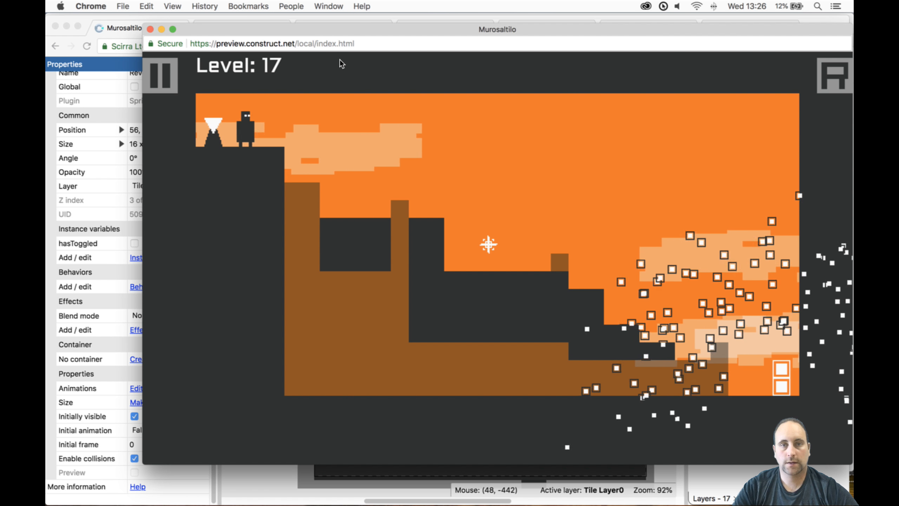
- Test running back down the steps towards the door, and close the preview
key("Right")
key("Up")
key("Up")
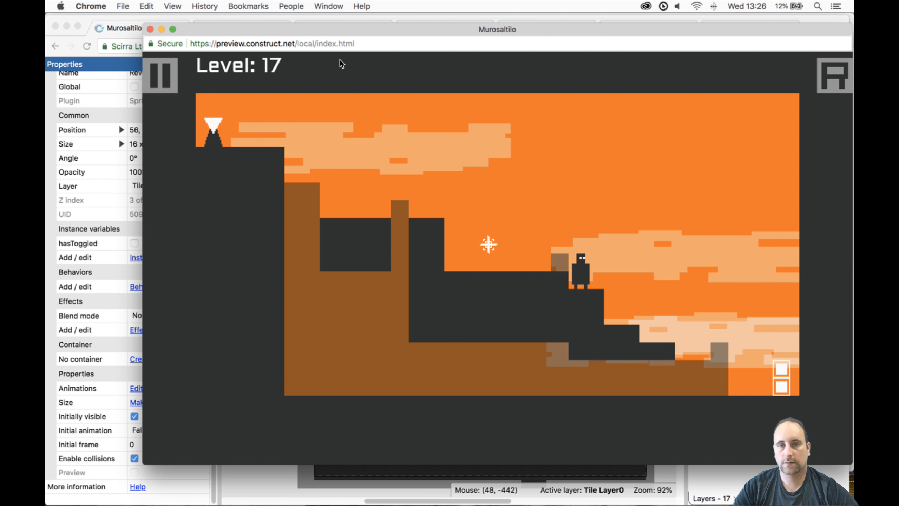
key("Right")
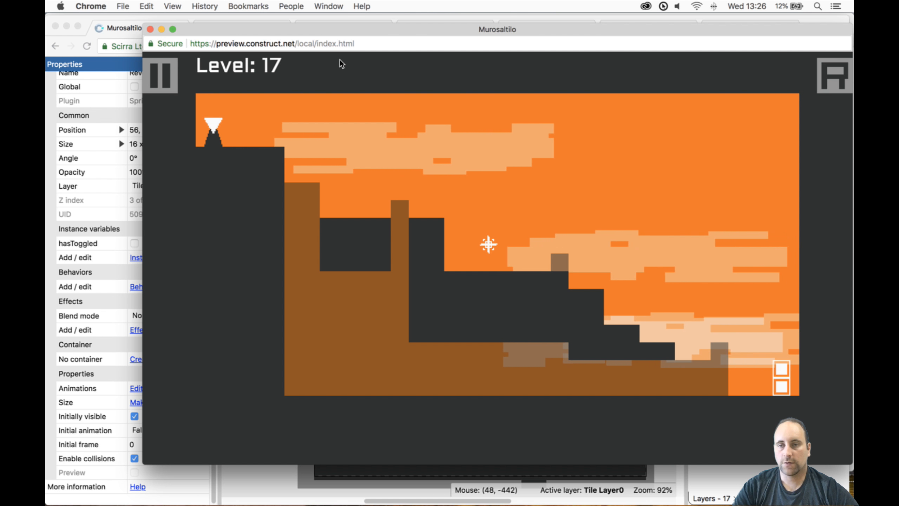
left_click(150, 29)
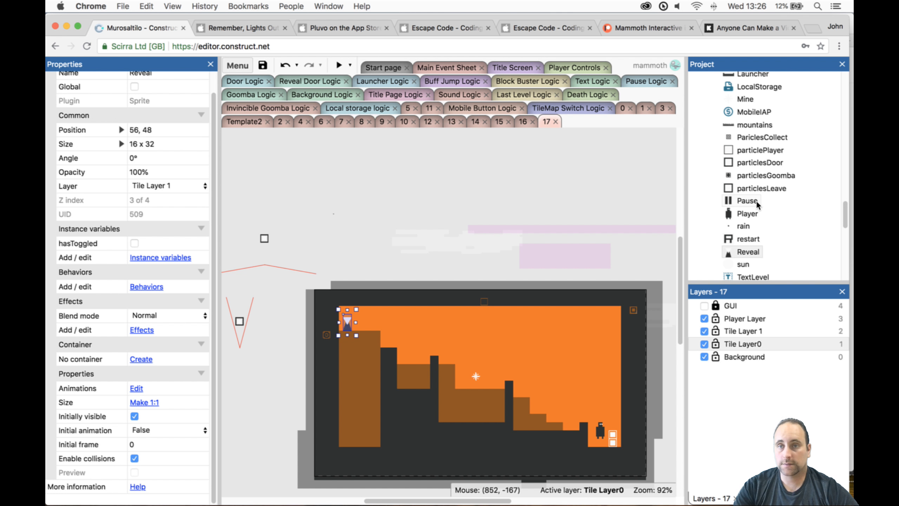
- Add a Goomba above the upper pillars and undo the accidental duplication of the tilemap with it
scroll(756, 200, "up", 5)
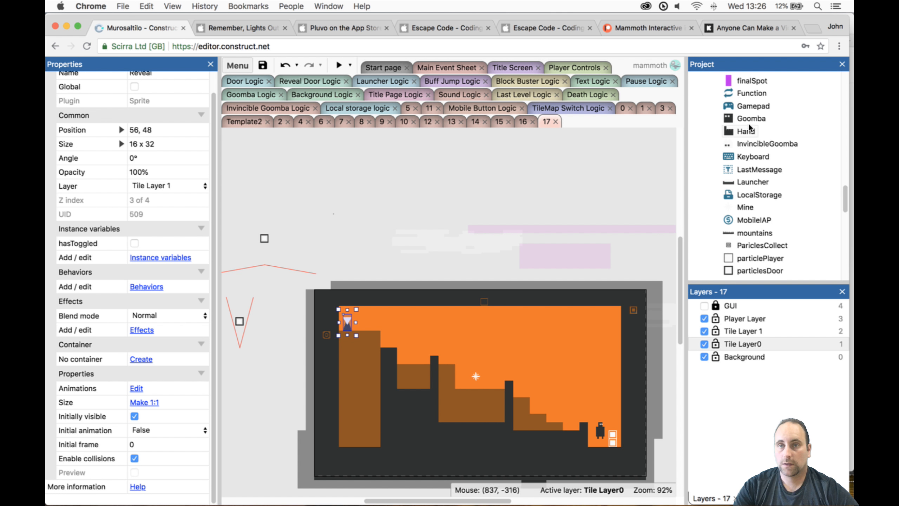
left_click(750, 120)
left_click_drag(413, 341, 375, 324)
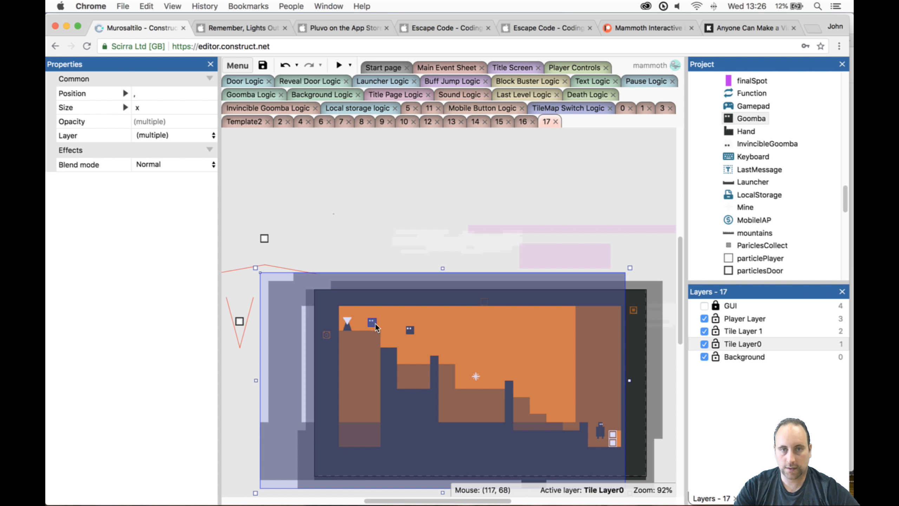
key("super+z")
left_click(411, 330)
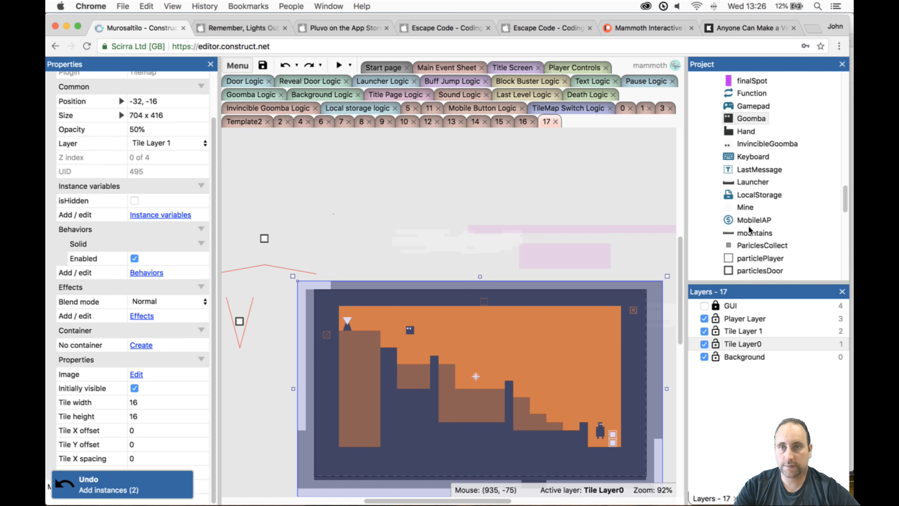
- Put the Goomba on the Player Layer and duplicate it, two above the tall block and three along the descending terrain
left_click(746, 118)
left_click(162, 157)
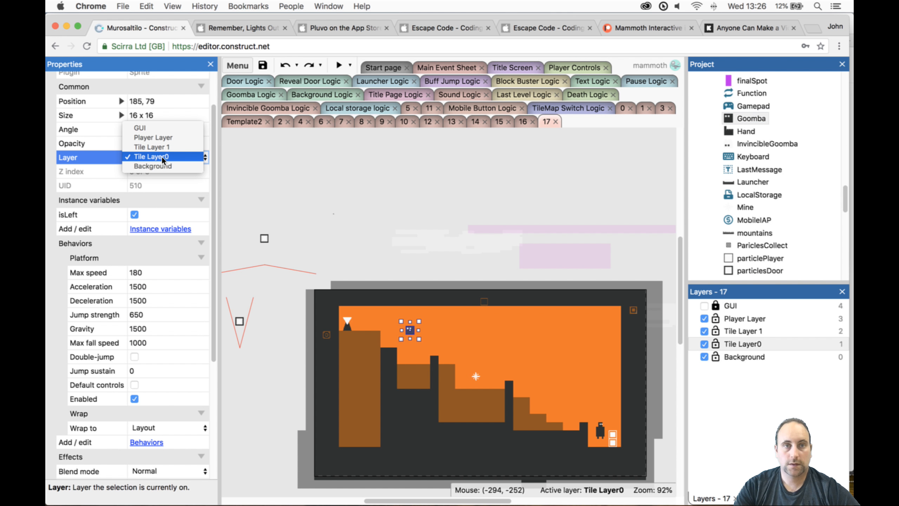
left_click(164, 138)
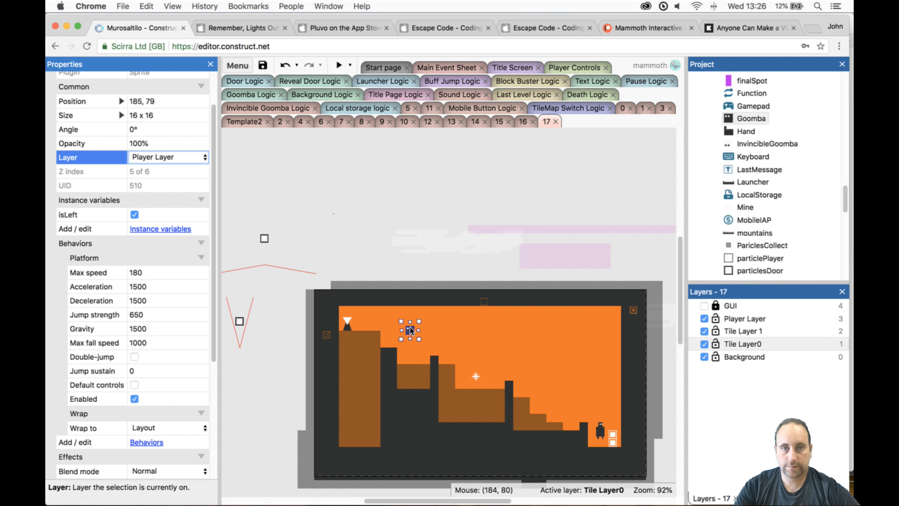
left_click_drag(410, 330, 367, 323, "ctrl")
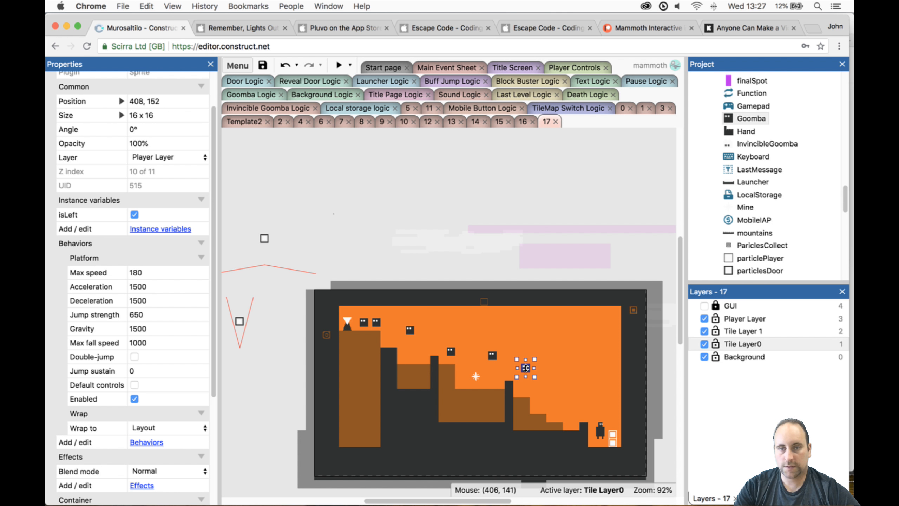
- Preview the level with the Goombas and climb past the mine to the pillar beside the tall block, switching tilemaps
left_click(339, 65)
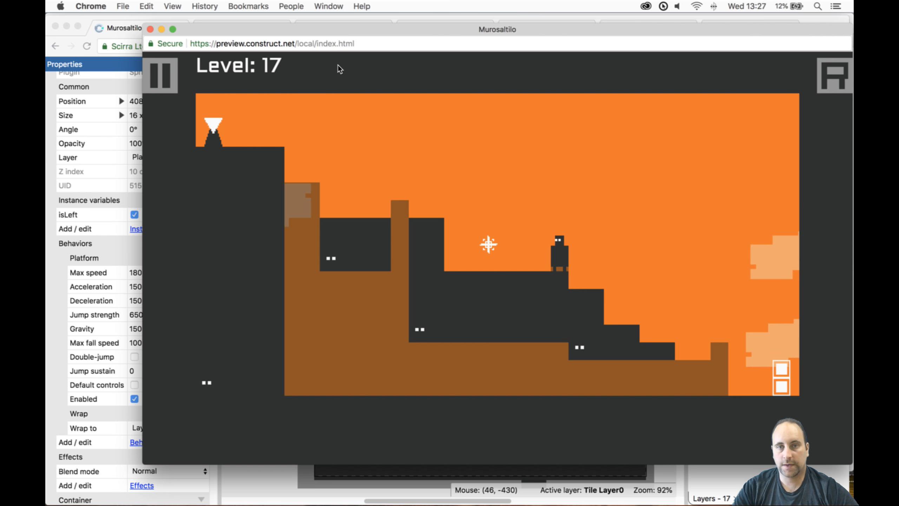
key("Up")
key("Left")
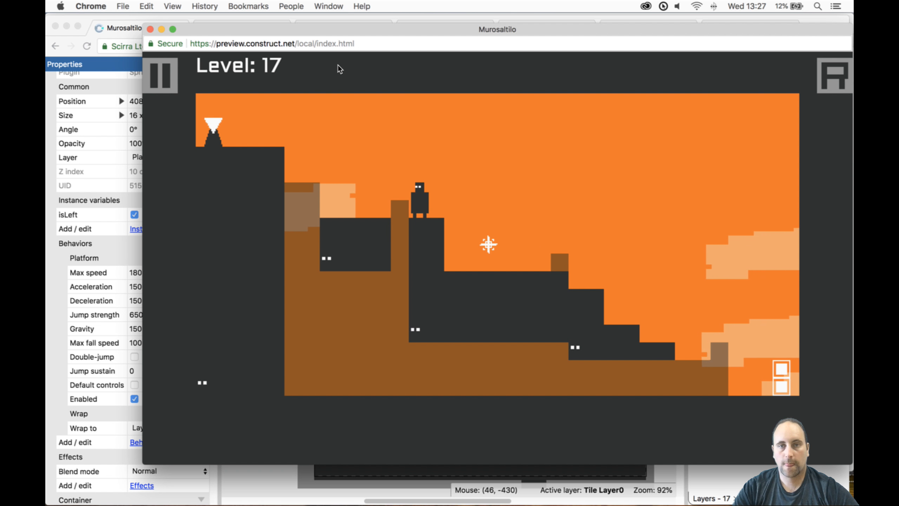
key("Up")
key("Left")
key("Up")
key("Left")
key("space")
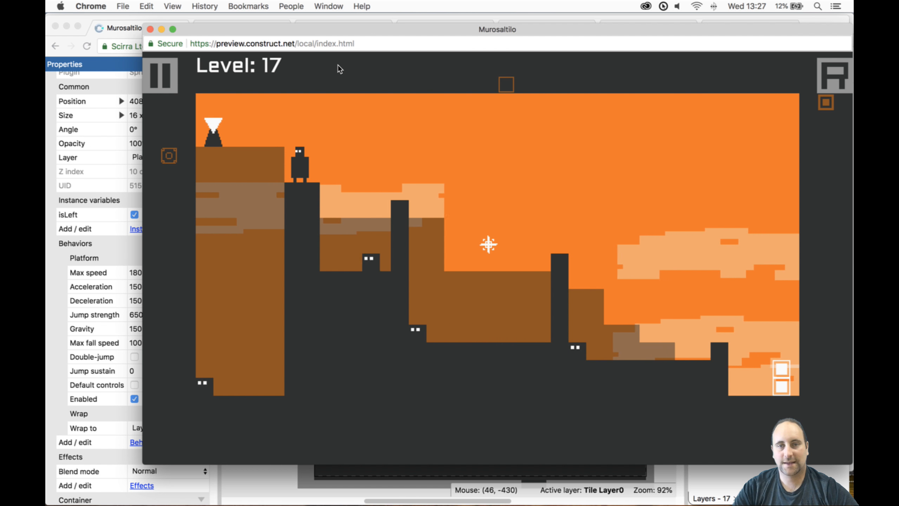
- Jump onto the tall block with a tilemap switch and reach the Reveal object
key("Up")
key("Left")
key("space")
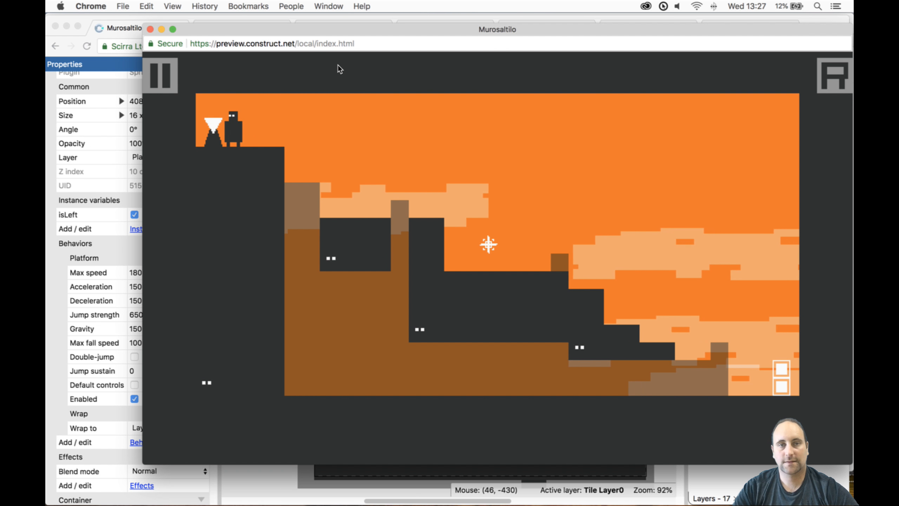
- Test the return route from the Reveal object towards the door, switching tilemaps among the Goombas
key("Right")
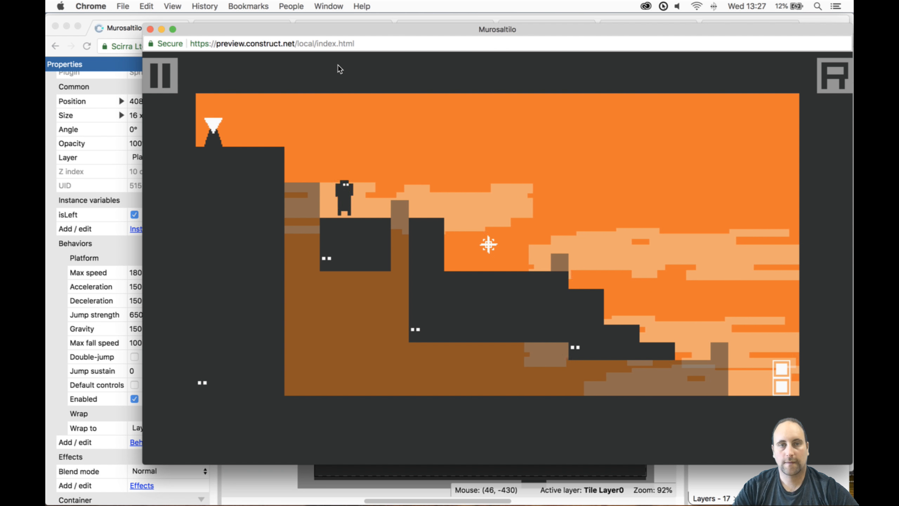
key("Right")
key("Up")
key("space")
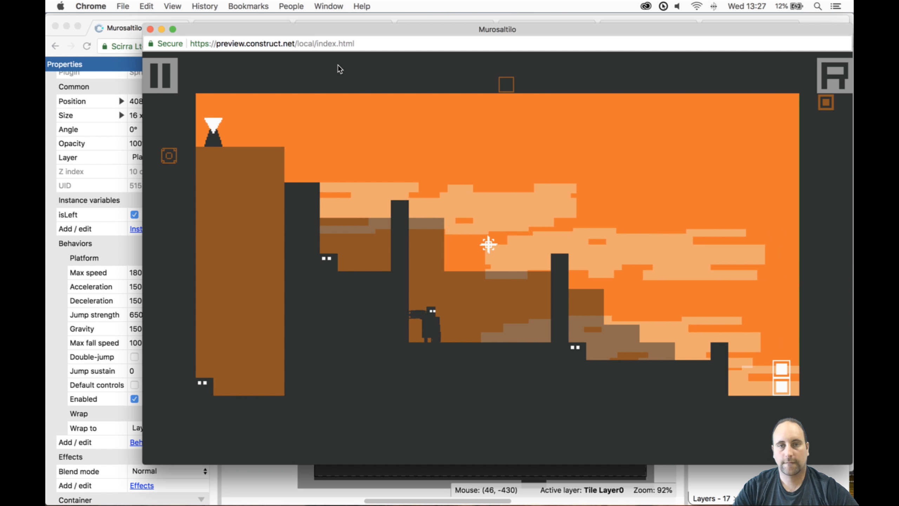
key("Right")
key("Up")
key("space")
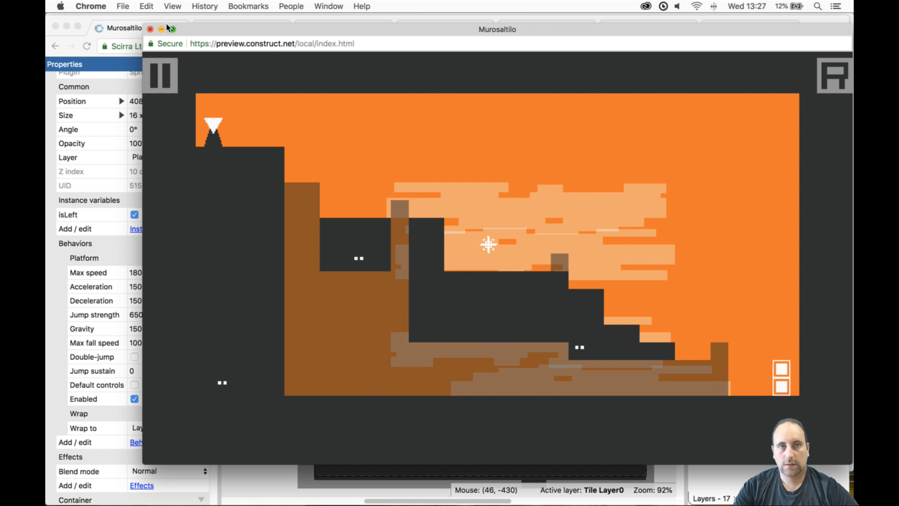
- Close the preview and erase a two-tile-wide, full-height strip from the tall block's right side in the Tile Layer 1 tilemap
left_click(150, 29)
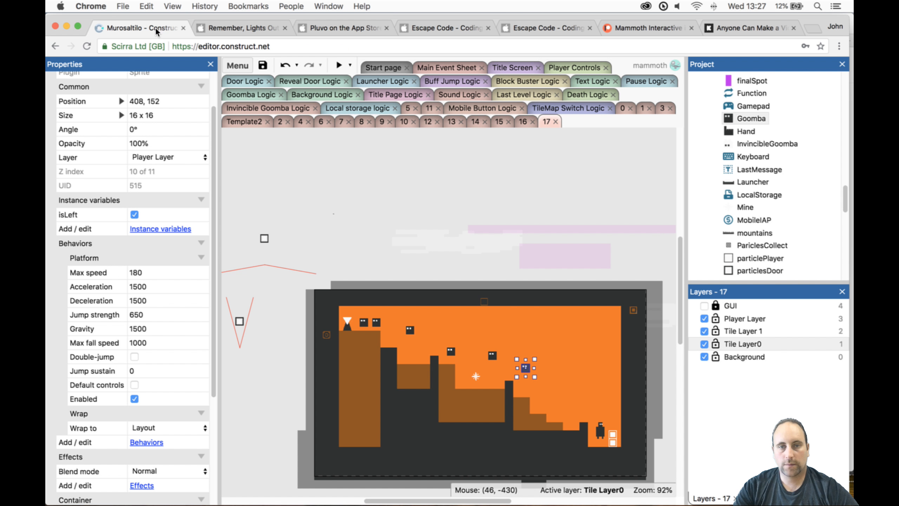
left_click(369, 358)
left_click(735, 339)
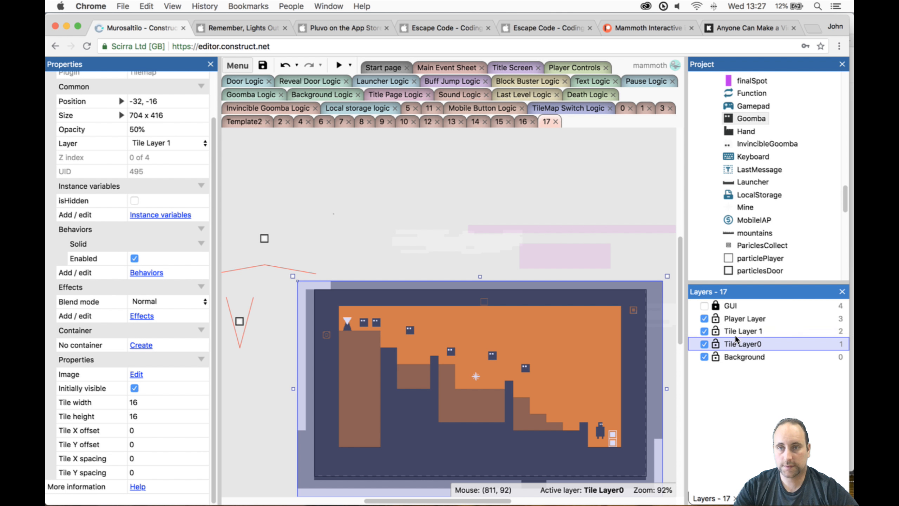
left_click(735, 331)
left_click(300, 421)
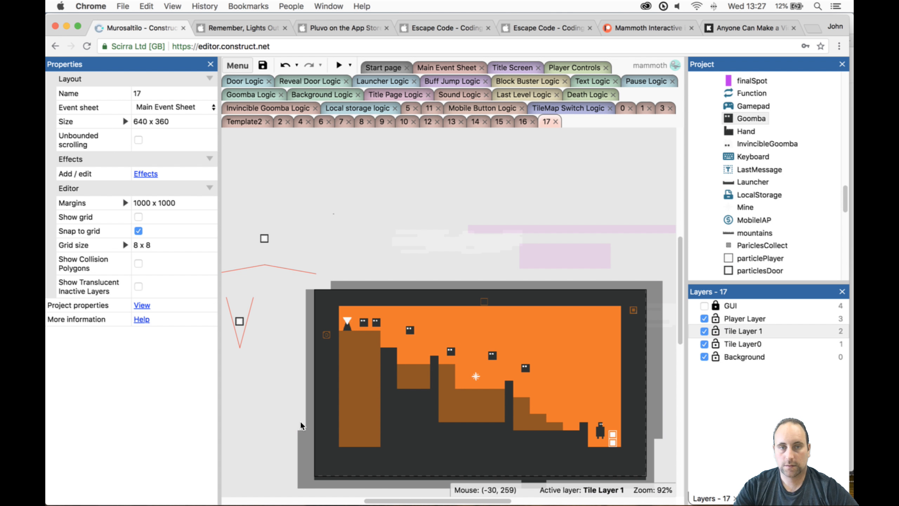
left_click(306, 440)
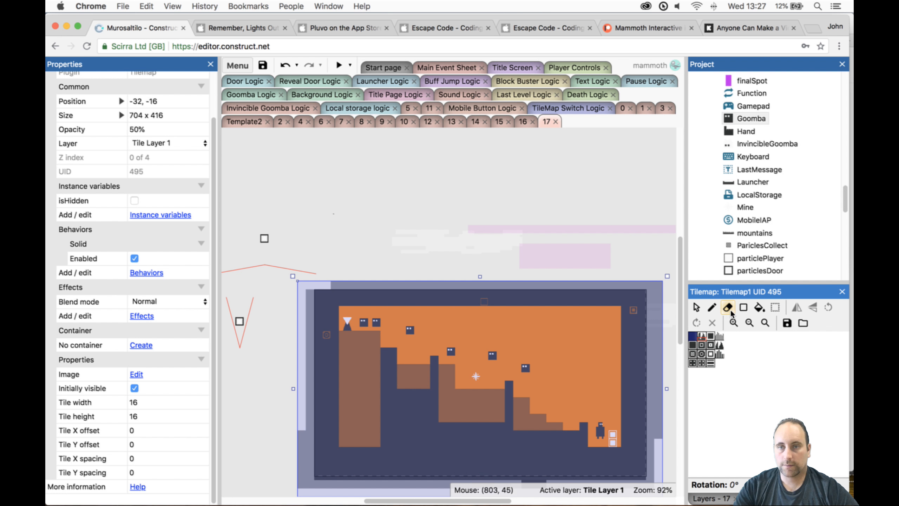
left_click(731, 311)
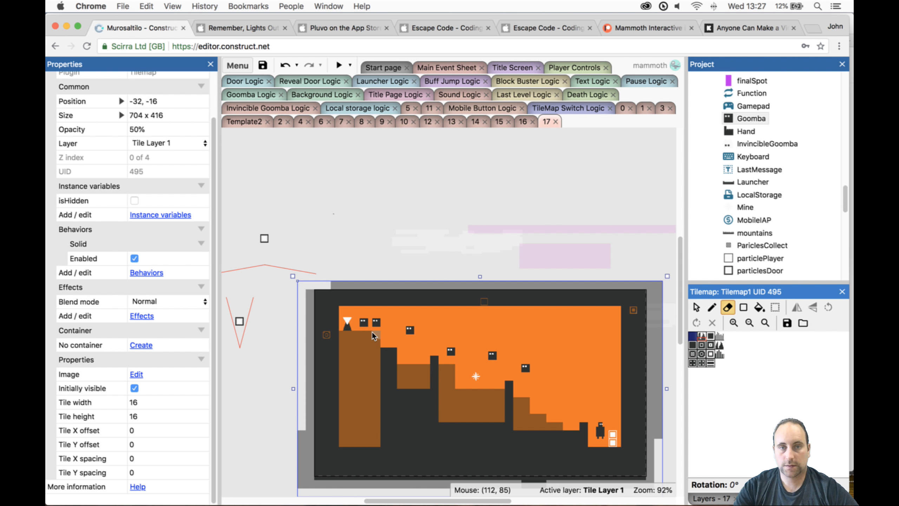
left_click_drag(375, 332, 375, 355)
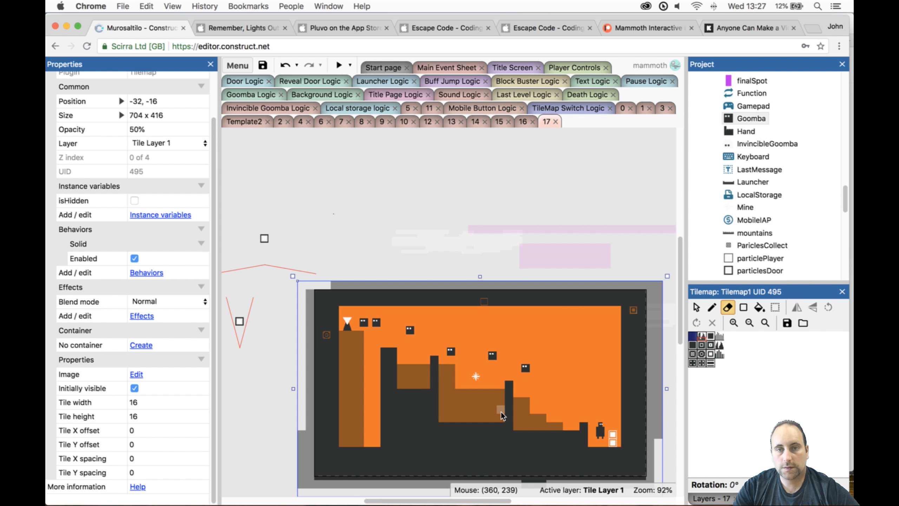
key("super+z")
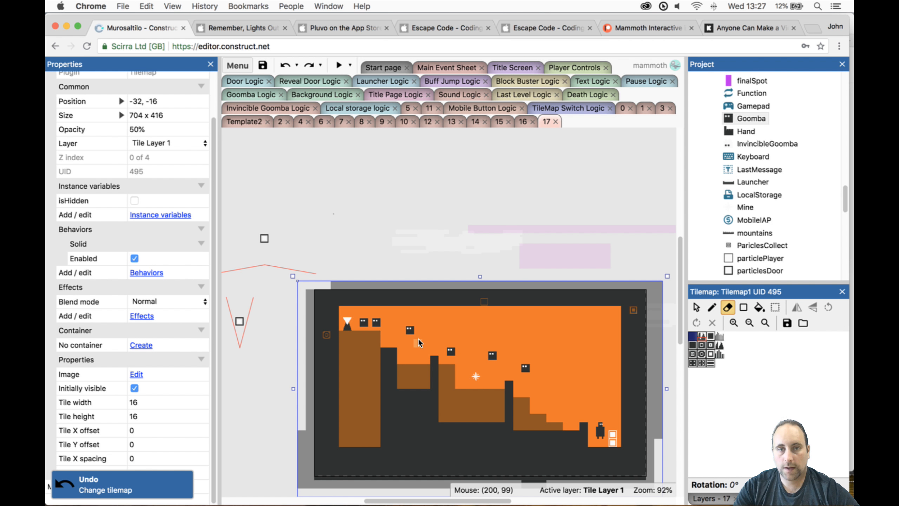
left_click_drag(692, 344, 703, 336)
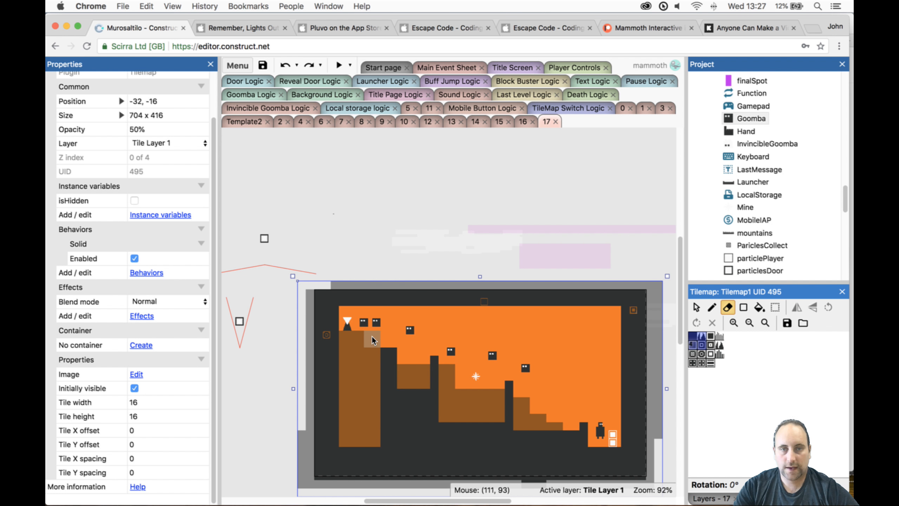
left_click_drag(372, 336, 370, 351)
left_click_drag(369, 389, 369, 400)
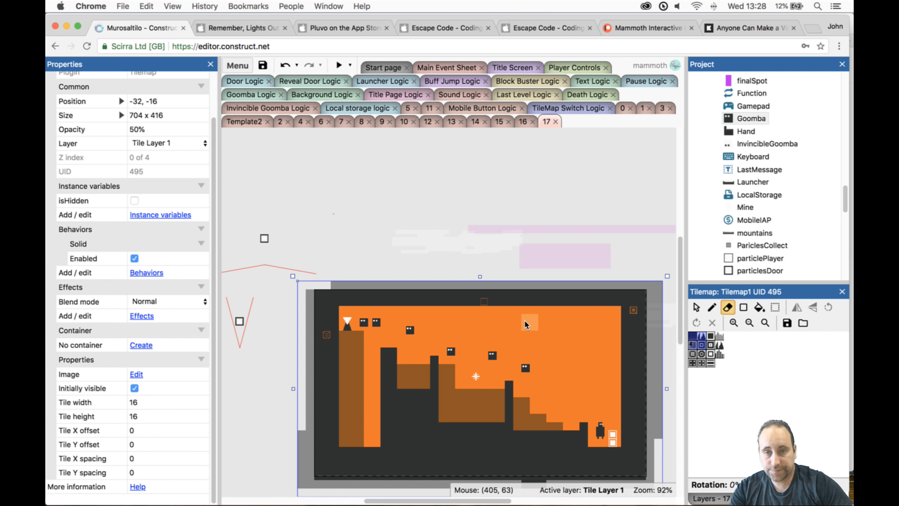
- Lock Tile Layer 1 and select the tilemap on Tile Layer0
left_click(710, 497)
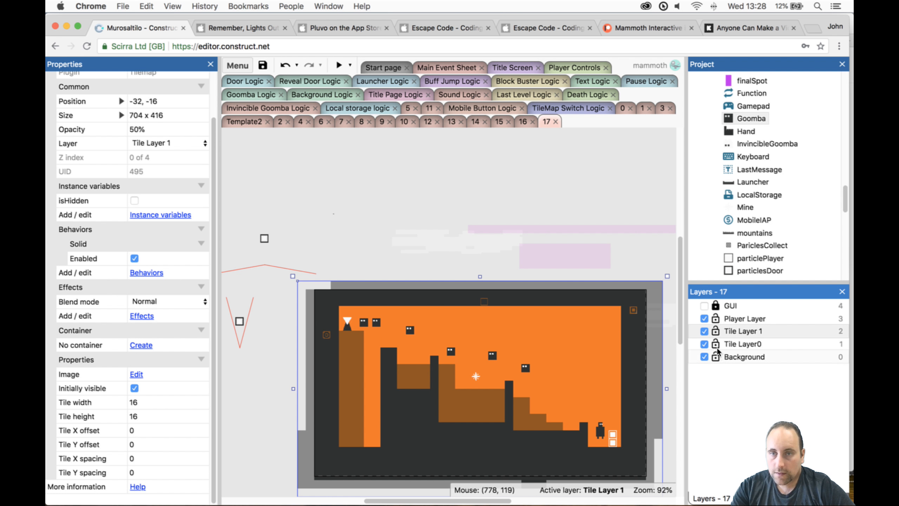
left_click(715, 331)
left_click(718, 341)
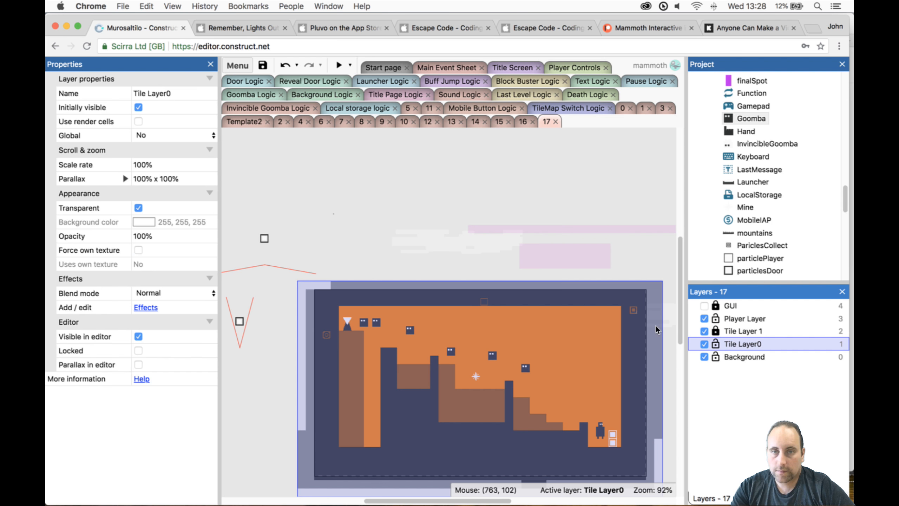
left_click(499, 265)
left_click(520, 357)
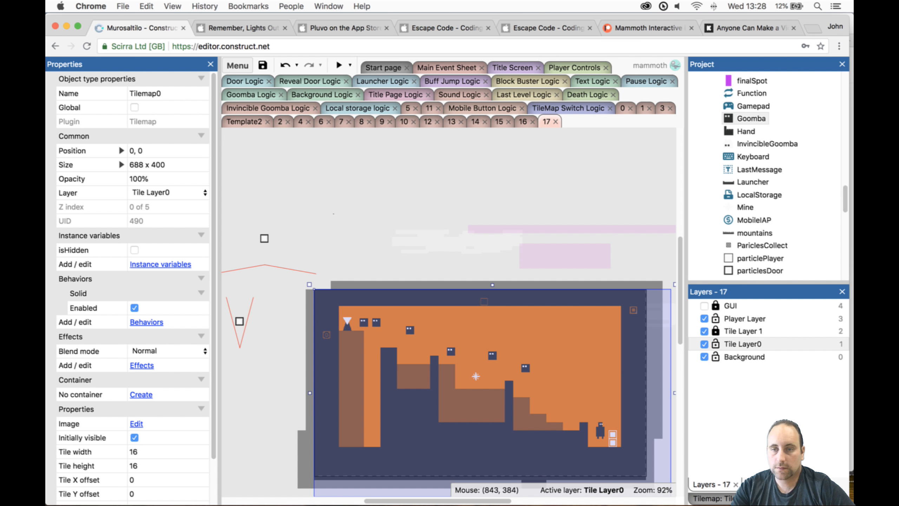
- Erase two-tile-high gaps in Tilemap0 directly beneath the three translucent Tilemap1 platforms, redoing the gap nearest the door
left_click(751, 496)
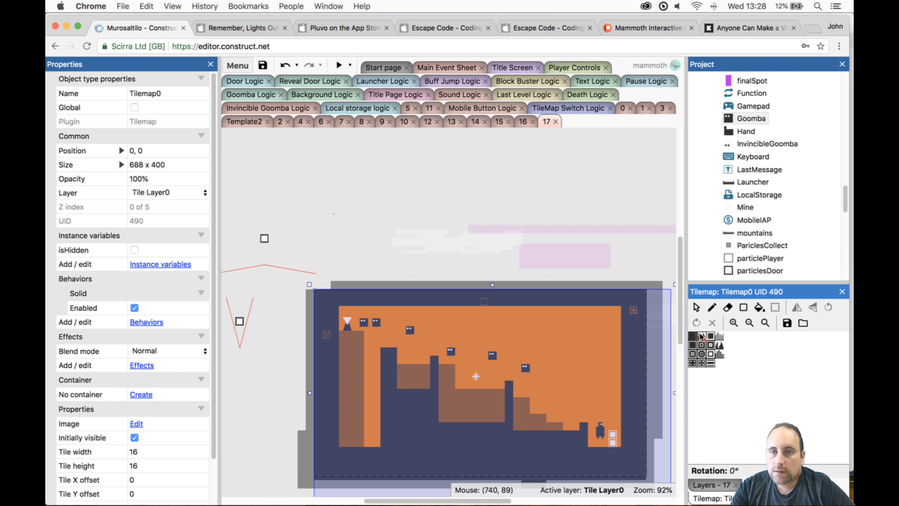
left_click(732, 311)
left_click(734, 311)
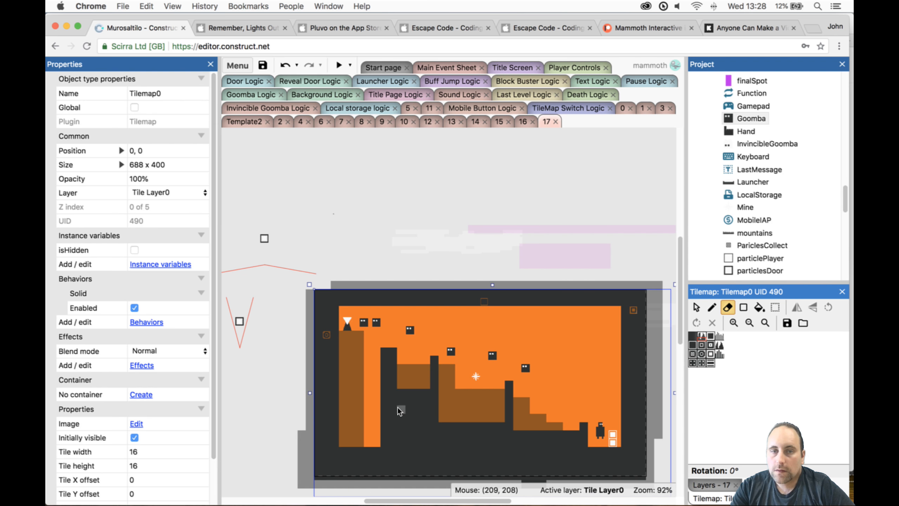
left_click_drag(697, 343, 699, 337)
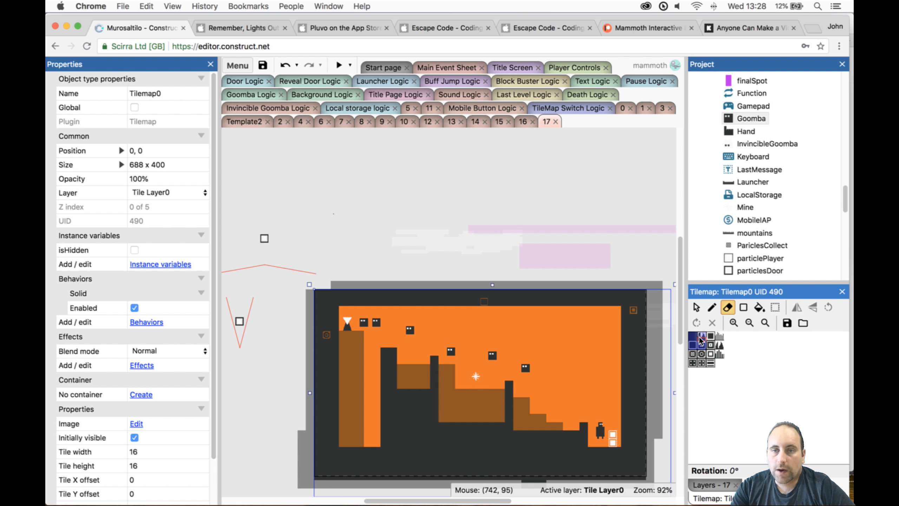
left_click_drag(403, 392, 419, 395)
left_click_drag(446, 425, 547, 437)
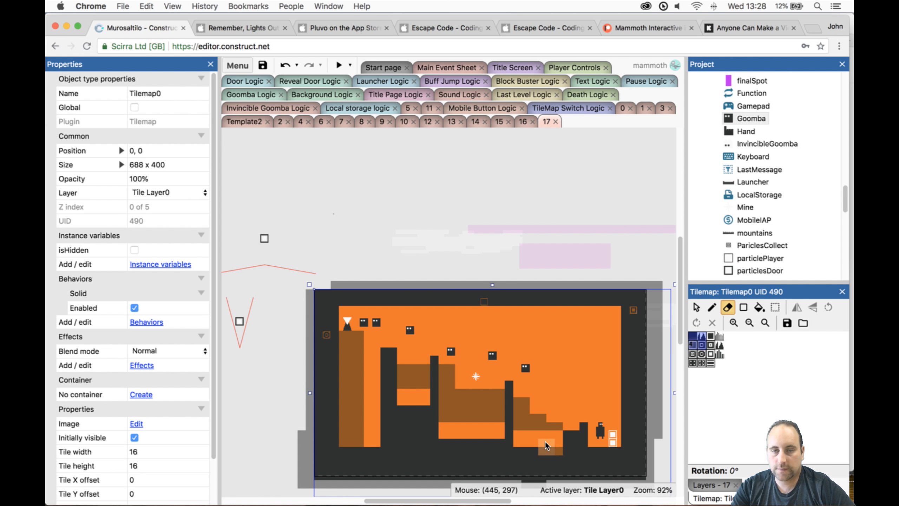
key("super+z")
left_click_drag(543, 435, 520, 432)
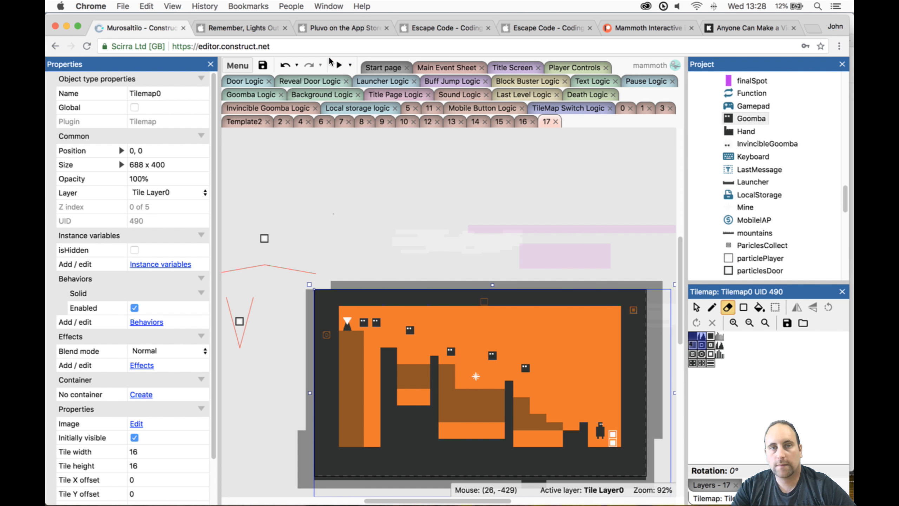
- Preview the level with the new gaps and climb past the mine towards the narrowed tall block, switching tilemaps
left_click(340, 67)
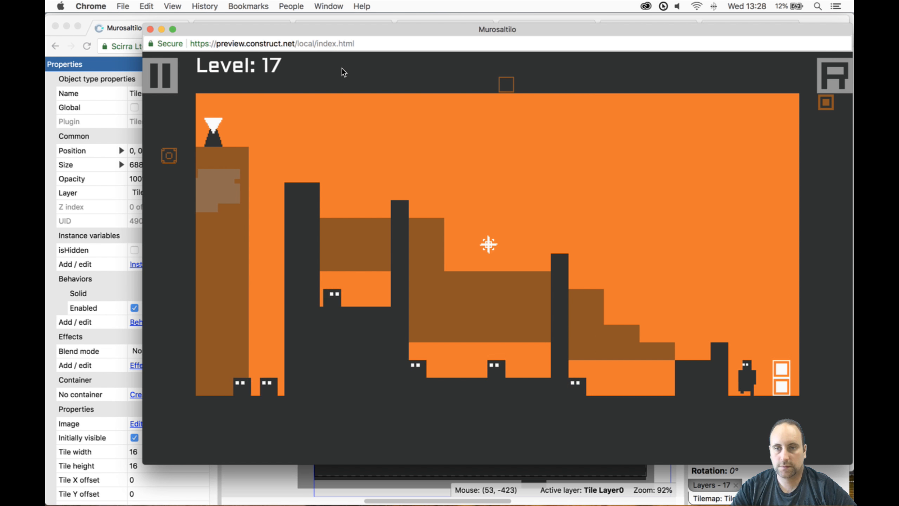
key("Up")
key("Left")
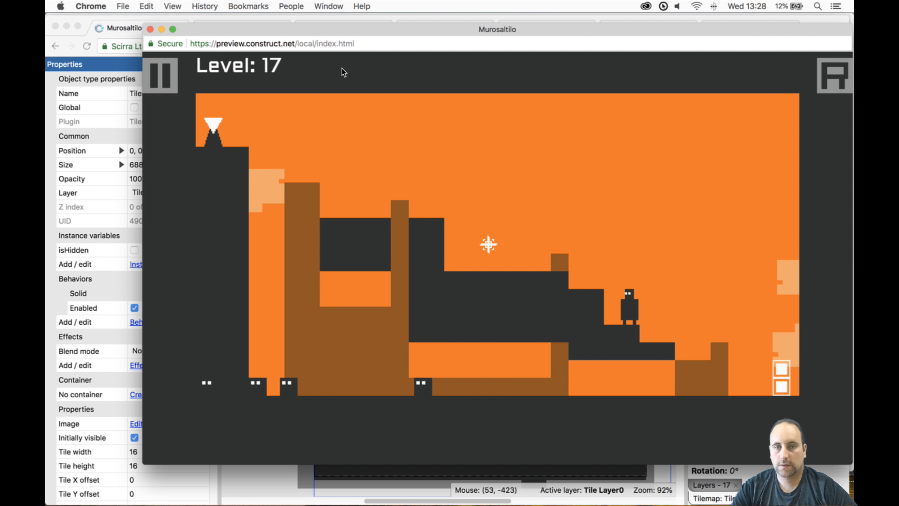
key("Up")
key("Left")
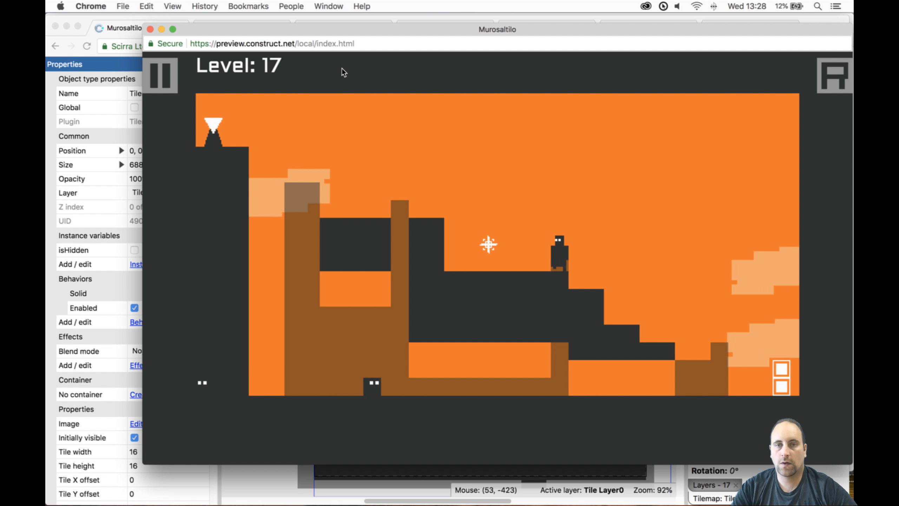
key("Up")
key("Up")
key("Left")
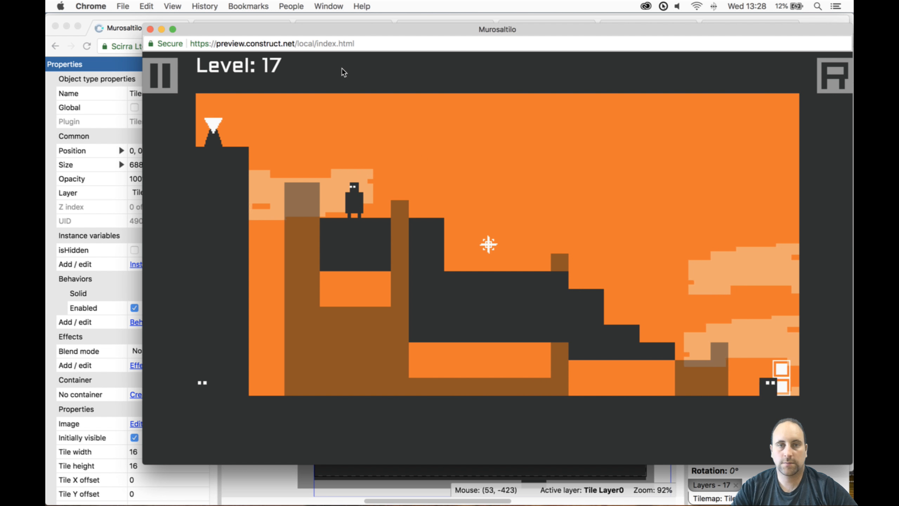
key("Left")
key("Up")
key("space")
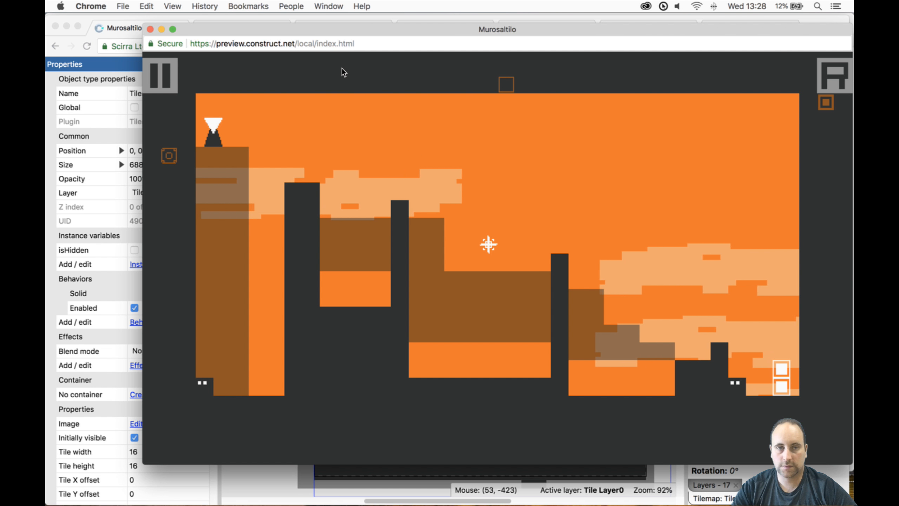
- Replay the climb from the door up the stepped terrain to the ledge before the mine, switching tilemaps
key("Left")
key("Left")
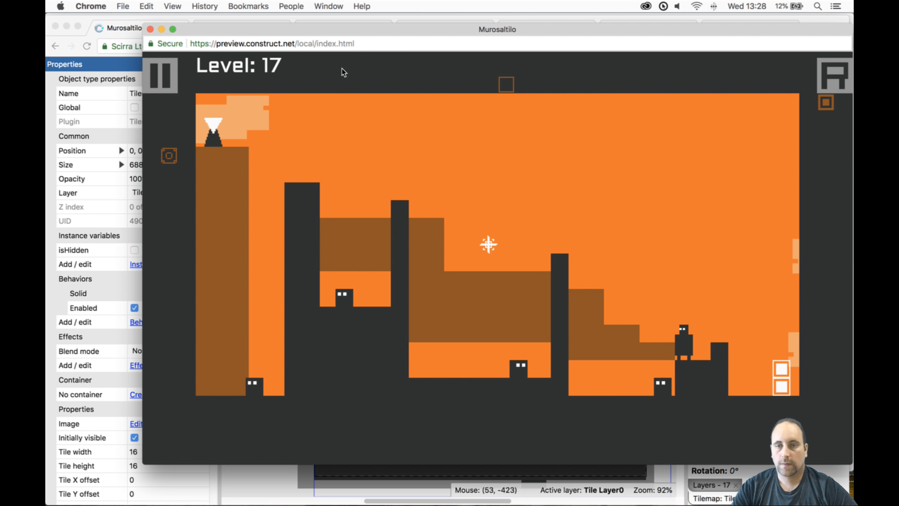
key("Up")
key("Left")
key("space")
key("Up")
- Jump past the mine to the upper platform and test dropping through the gap beneath it by switching tilemaps
key("Left")
key("Left")
key("Up")
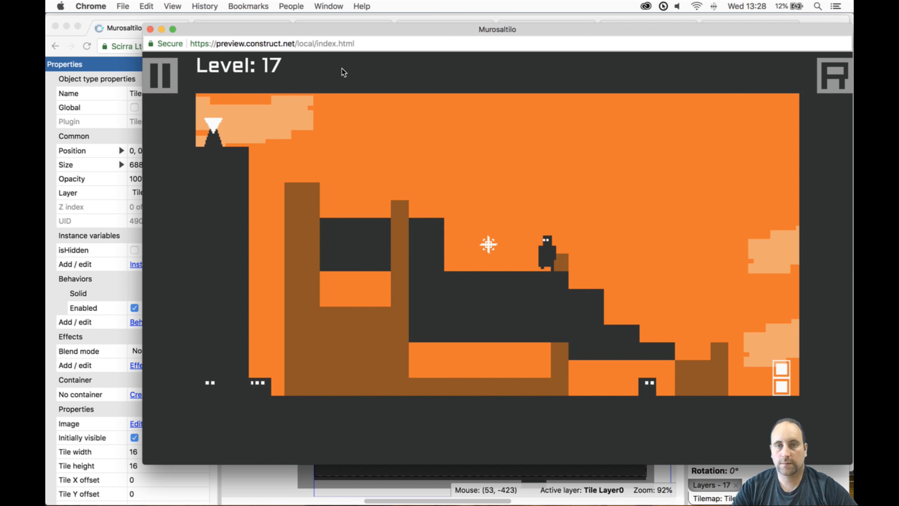
key("Up")
key("Left")
key("Up")
key("space")
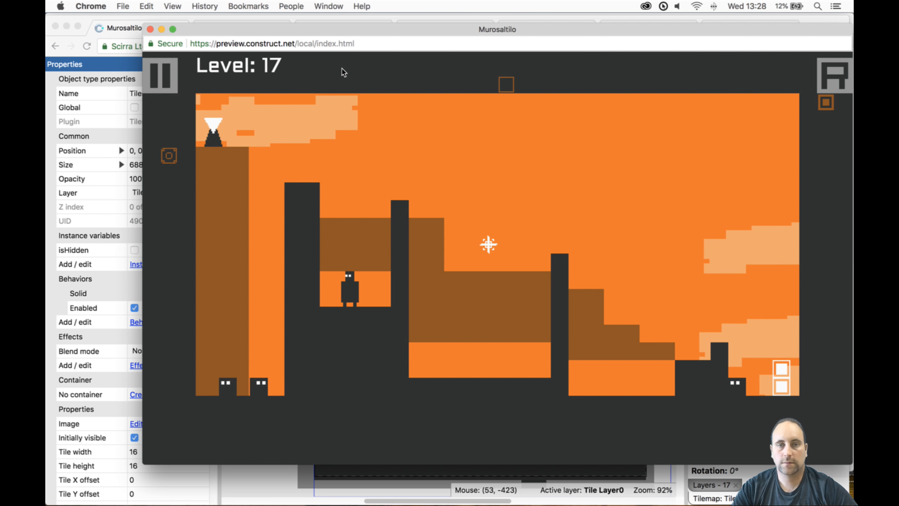
key("space")
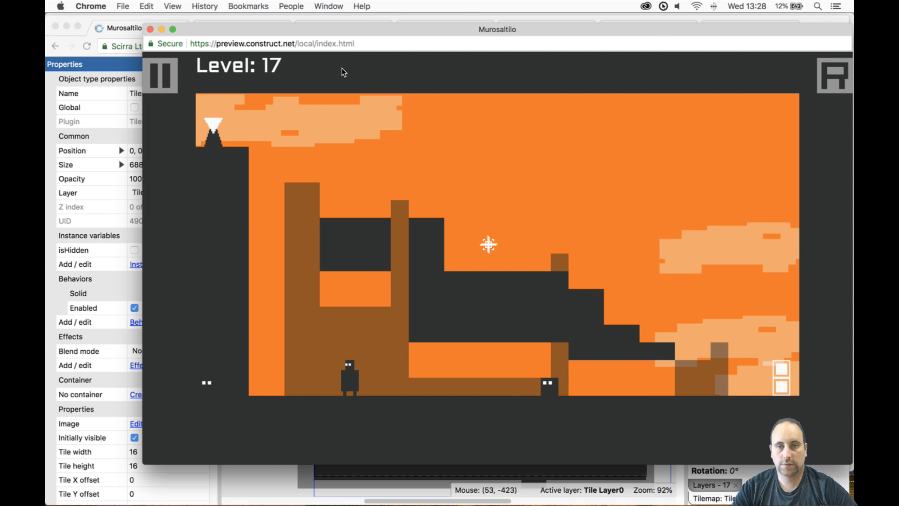
key("Right")
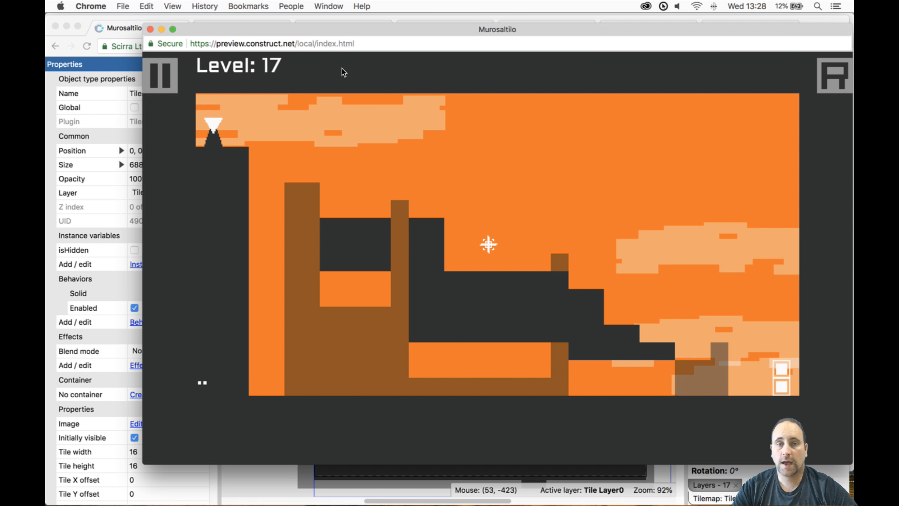
- Restart the level and climb past the mine to the upper platform beside the first pillar
key("r")
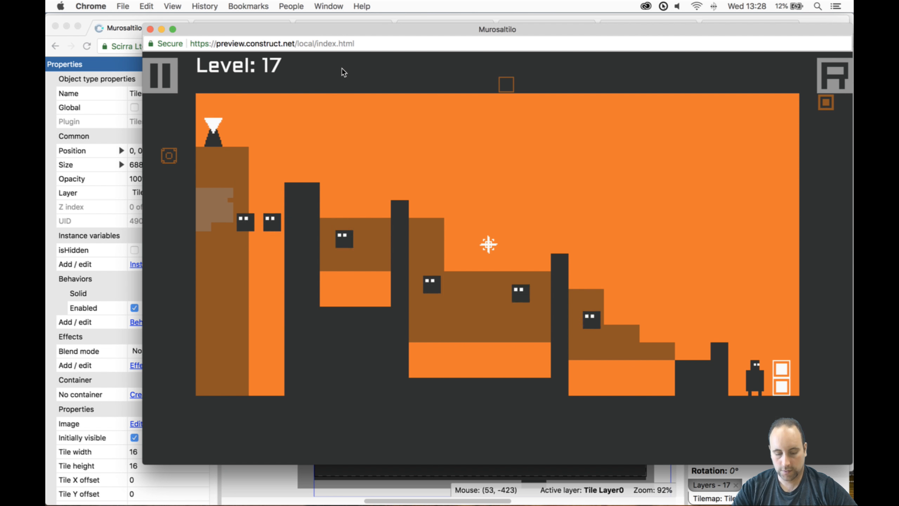
key("Left")
key("Up")
key("Up")
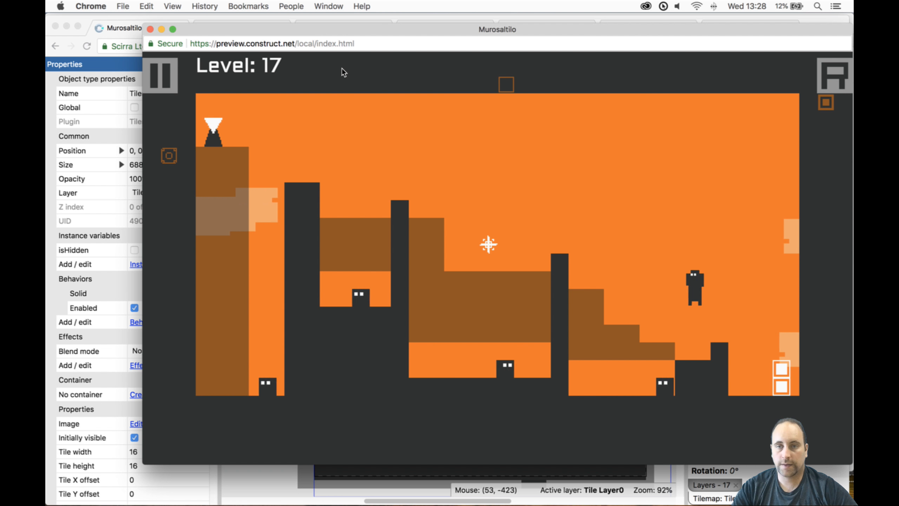
key("Left")
key("space")
key("Up")
key("Left")
key("Up")
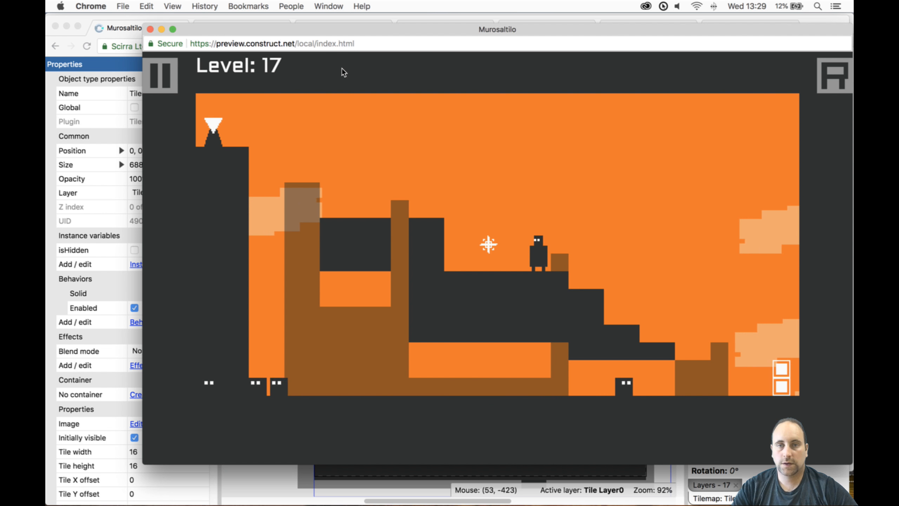
key("Up")
key("Left")
- Jump from the upper platform via the first pillar onto the tall block with tilemap switches and reach the Reveal object
key("Up")
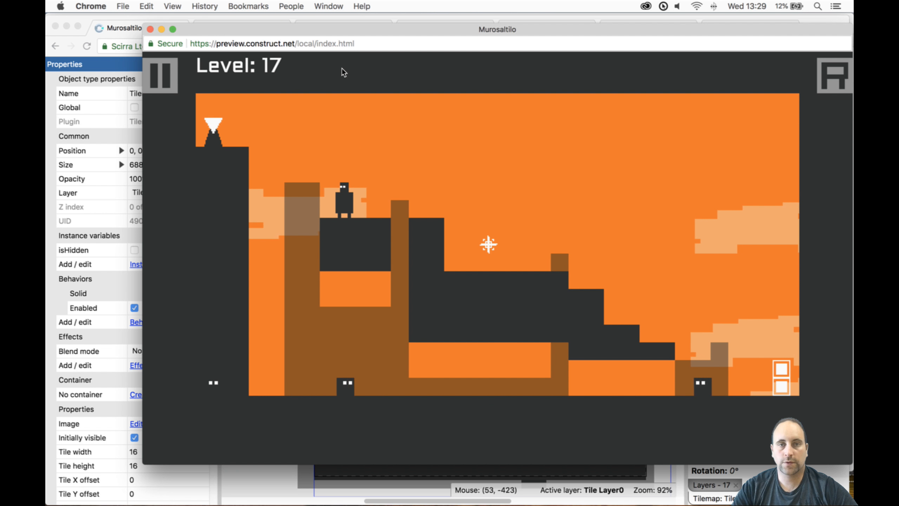
key("Up")
key("Left")
key("space")
key("Up")
key("Left")
key("space")
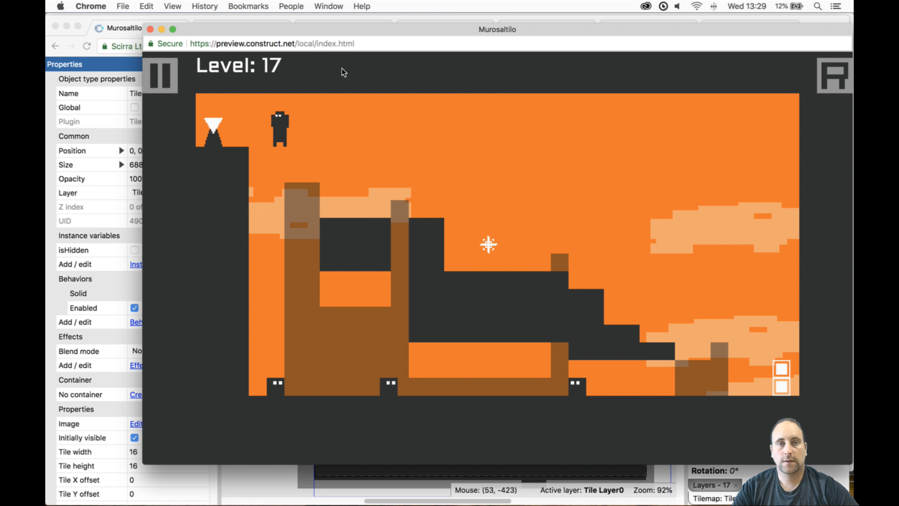
key("Right")
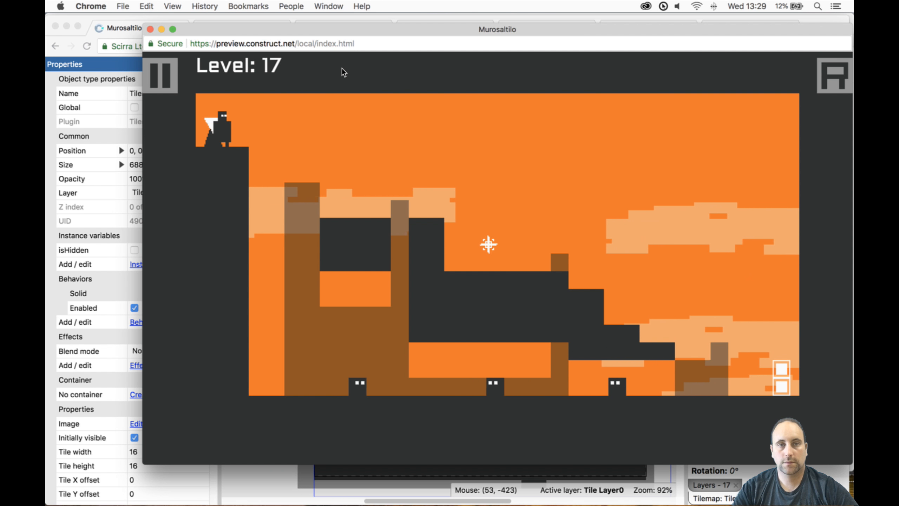
- Play level 17 from the Reveal object back across the pillars to the door with a tilemap switch, and close the preview
key("Right")
key("space")
key("Up")
key("Right")
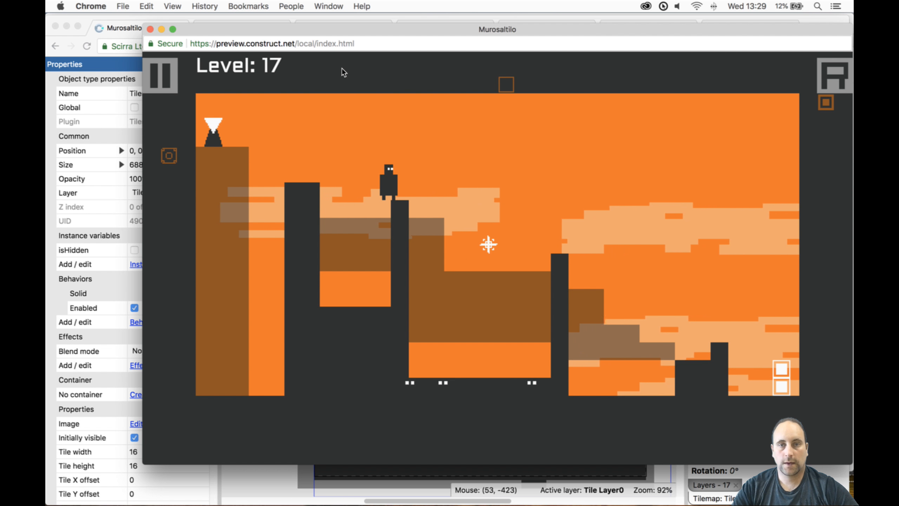
key("Up")
key("Right")
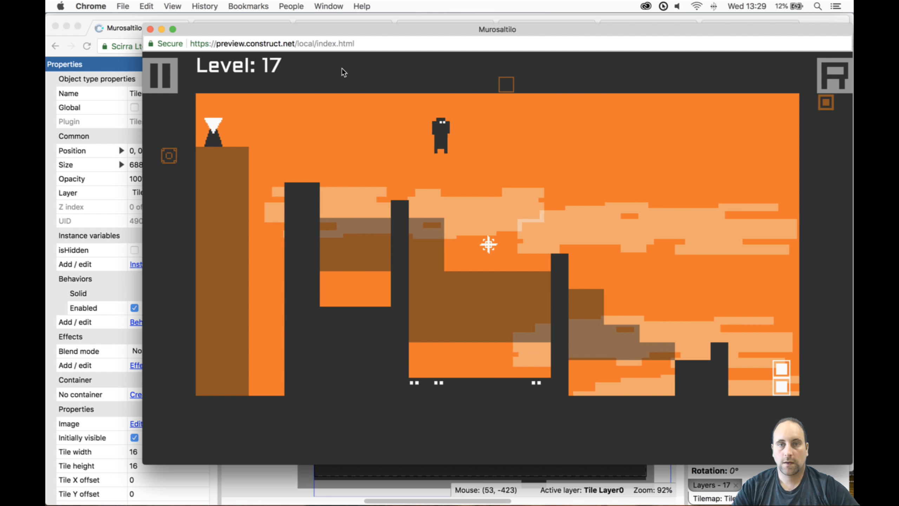
key("Up")
key("Right")
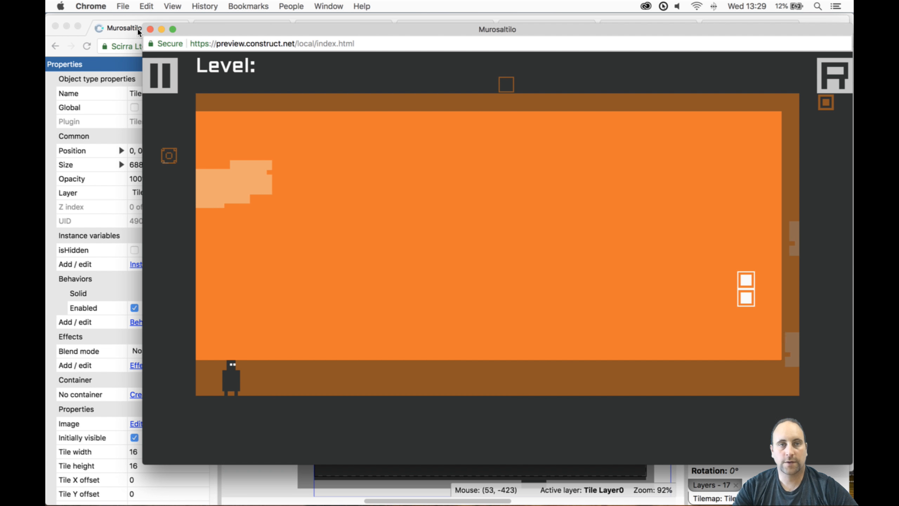
left_click(150, 28)
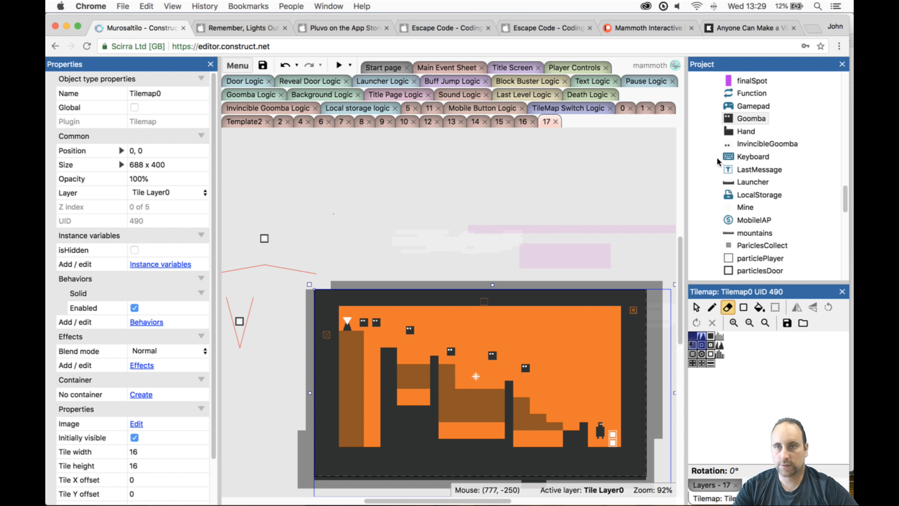
- Duplicate the Template2 layout, name the copy 18, and place it directly after layout 17 in the project
scroll(786, 161, "down", 10)
scroll(787, 161, "up", 4)
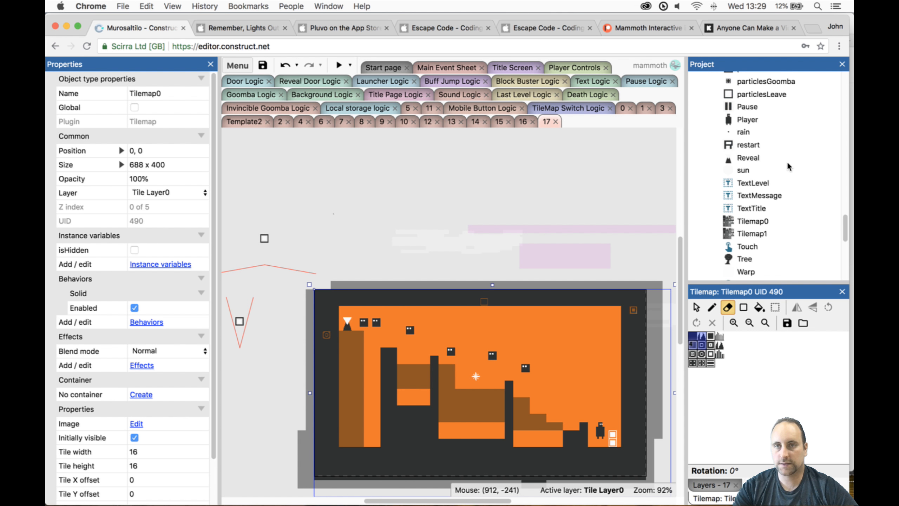
scroll(787, 162, "up", 15)
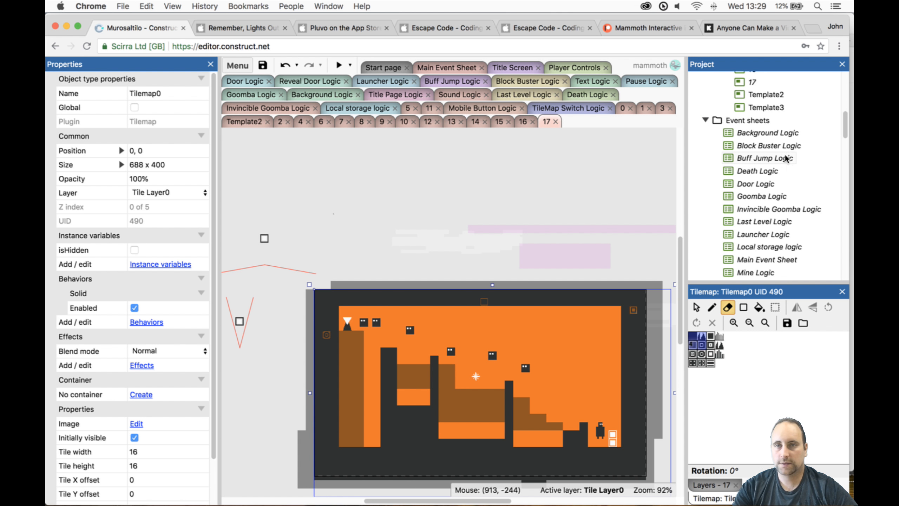
right_click(772, 94)
left_click(702, 157)
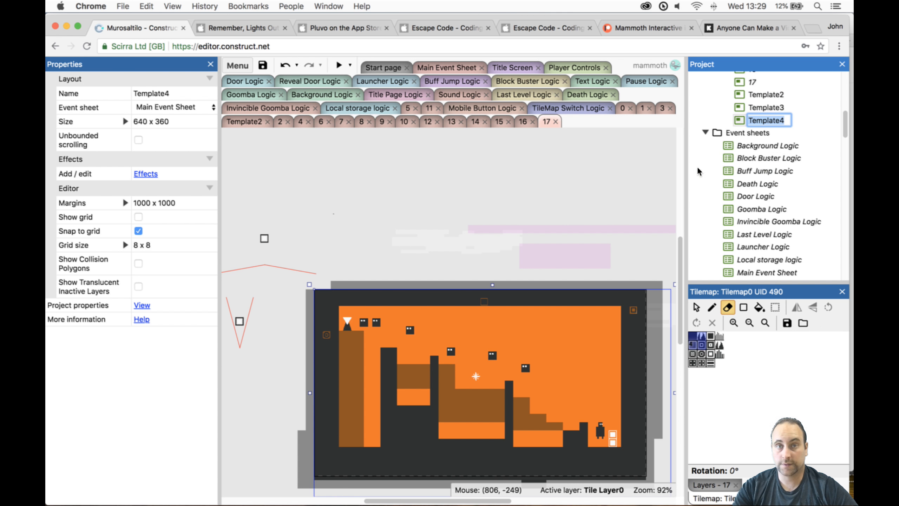
type("18")
key("Return")
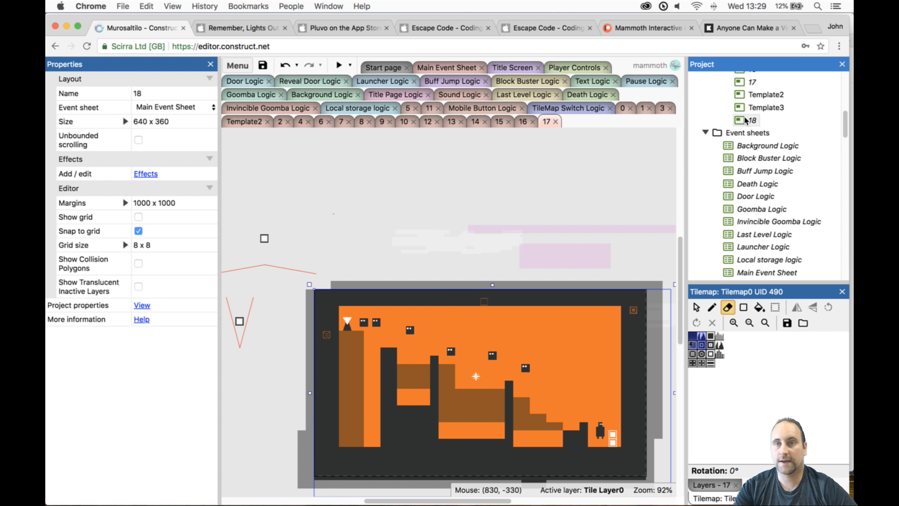
left_click_drag(746, 120, 746, 88)
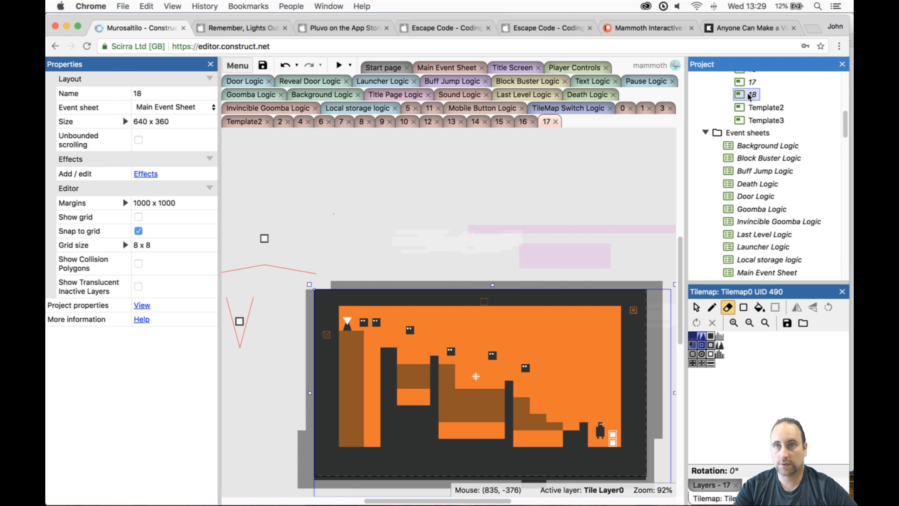
- Open layout 18 and resize its Tilemap1 to 720 x 408
double_click(749, 95)
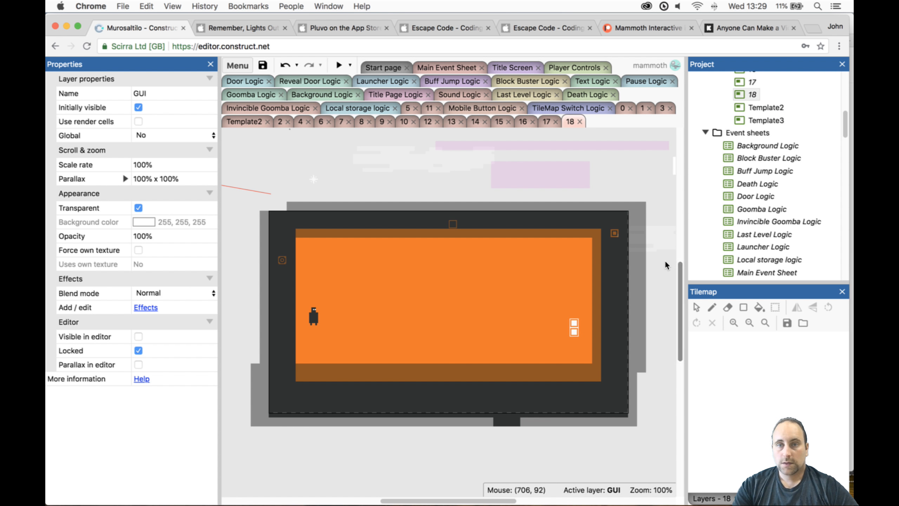
left_click(606, 338)
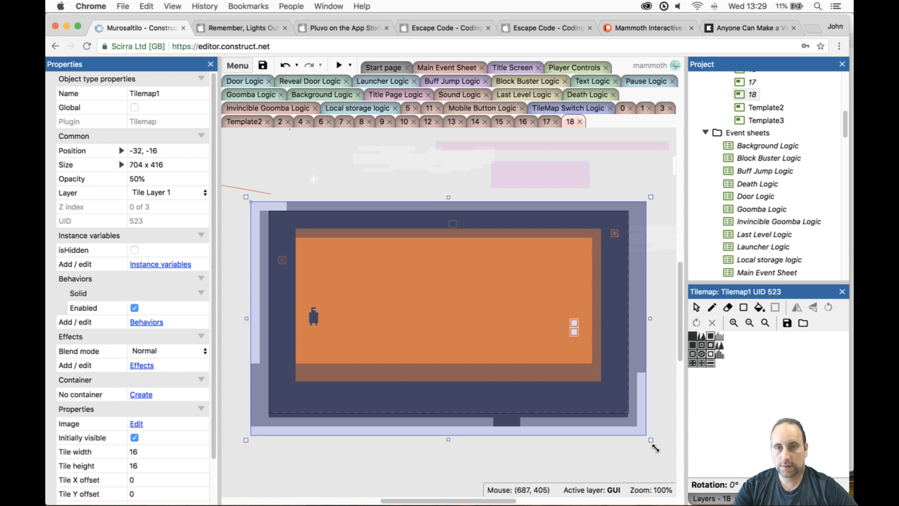
left_click_drag(651, 441, 433, 438)
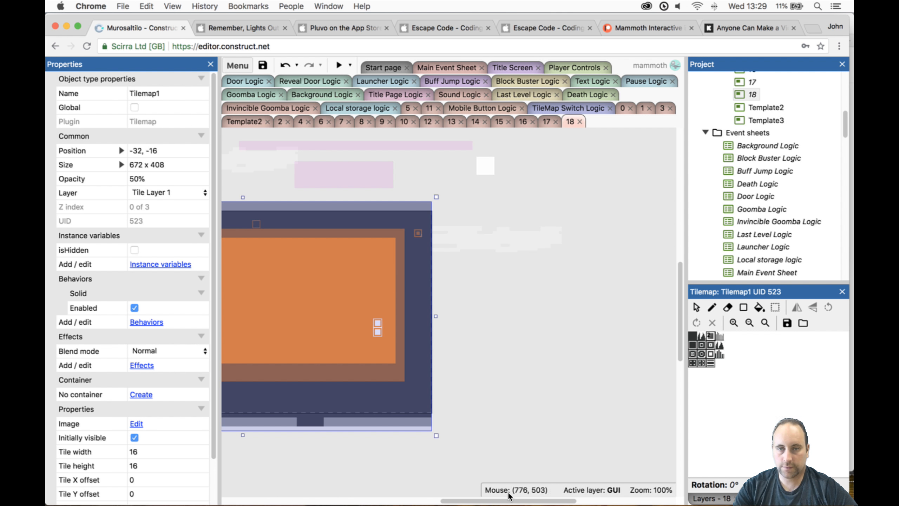
left_click_drag(508, 499, 481, 500)
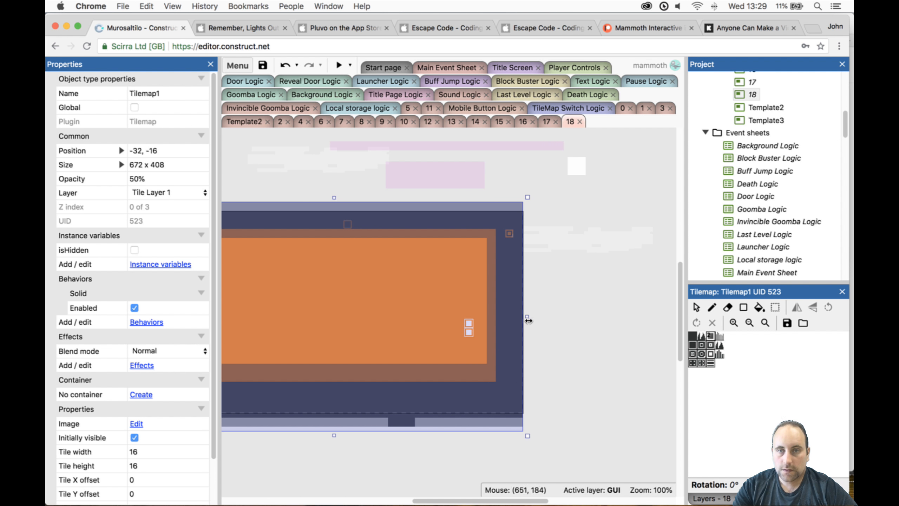
left_click_drag(529, 321, 554, 321)
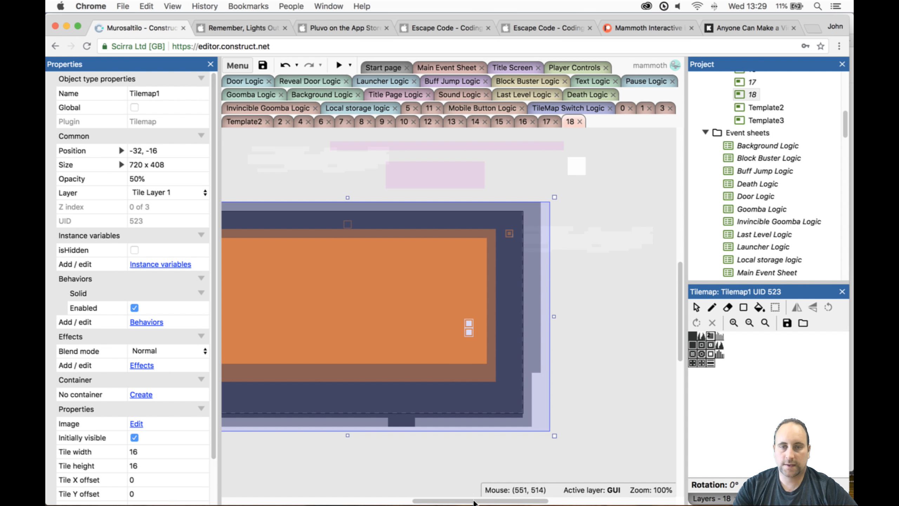
left_click_drag(474, 502, 443, 501)
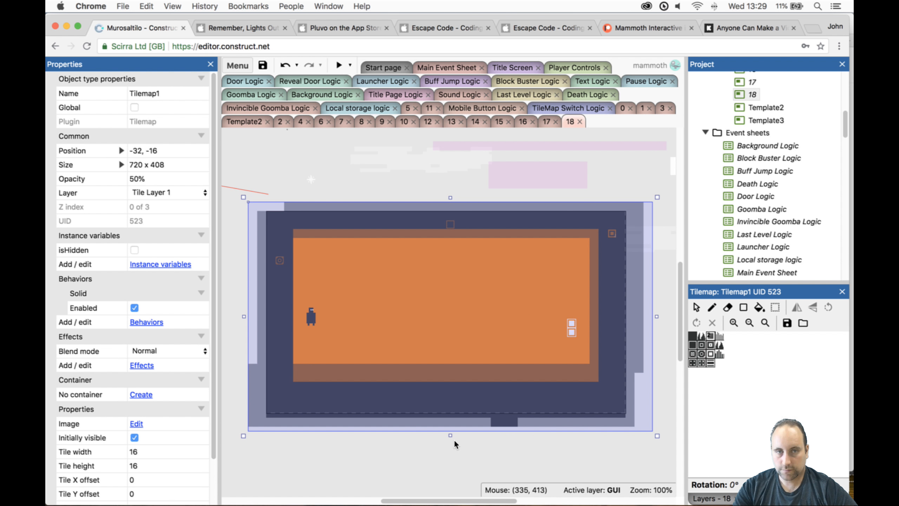
- Lock Tile Layer 1, extend Tilemap0 downward to 688 x 464, and fill a solid tile rectangle in the area beneath the floor
left_click(703, 497)
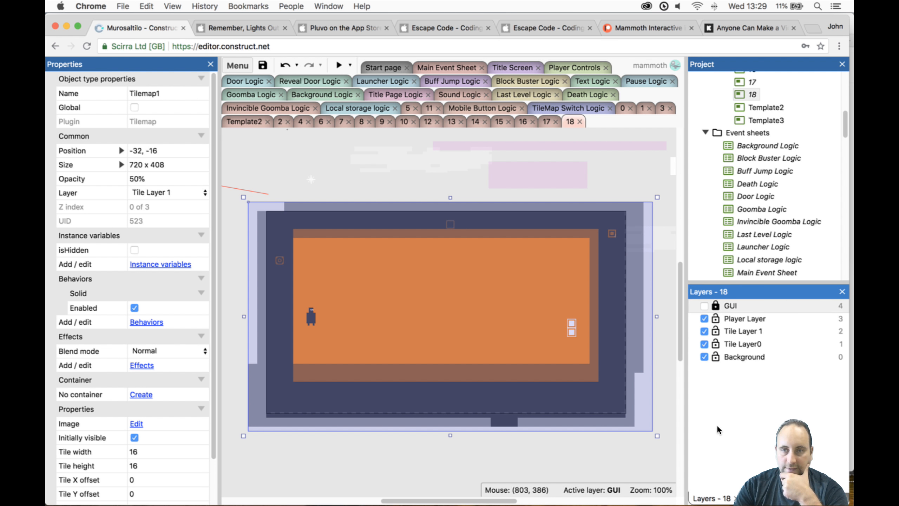
left_click(716, 331)
left_click(599, 349)
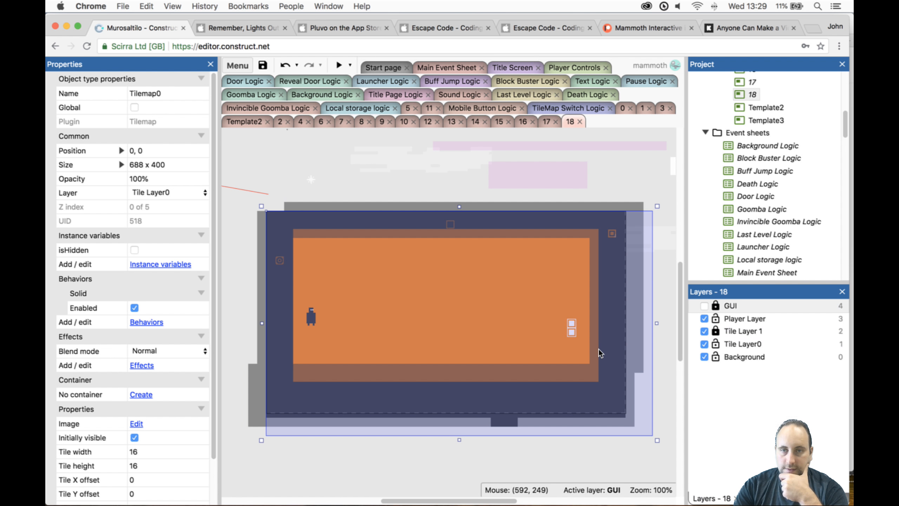
left_click_drag(458, 439, 458, 478)
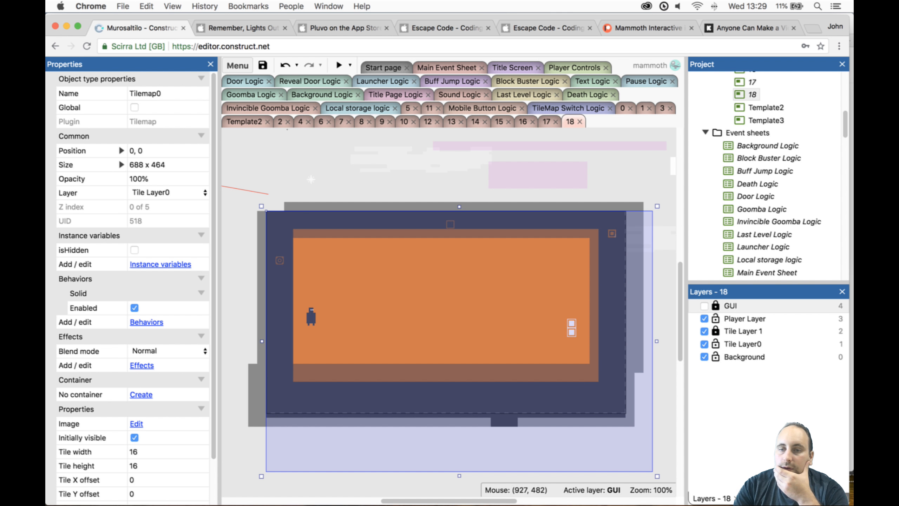
left_click(782, 498)
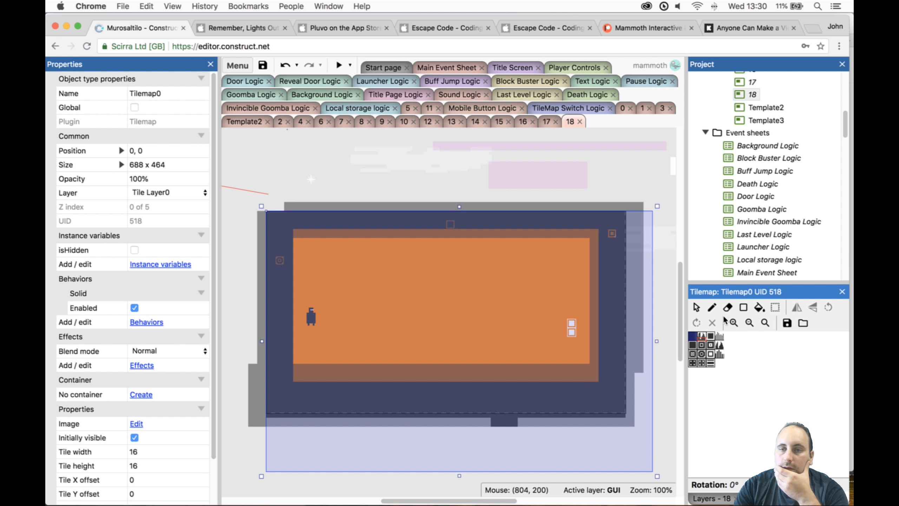
left_click(743, 307)
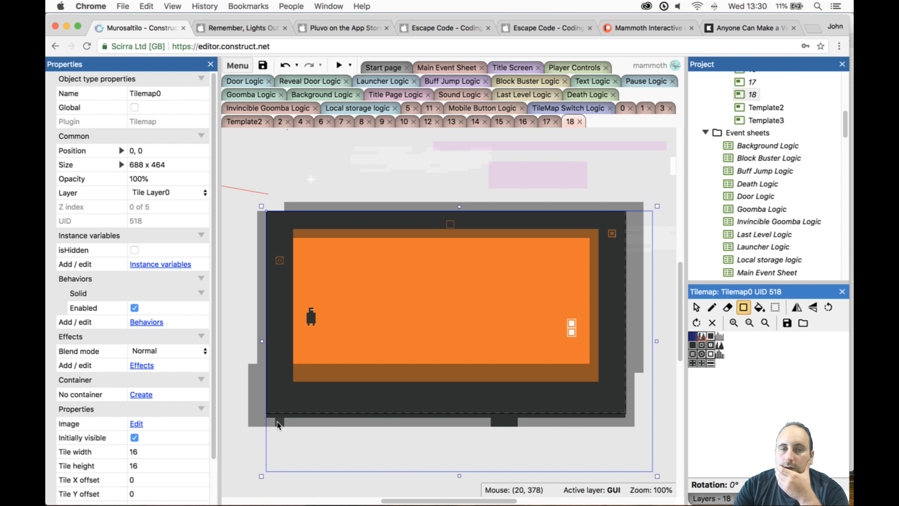
left_click_drag(278, 425, 616, 472)
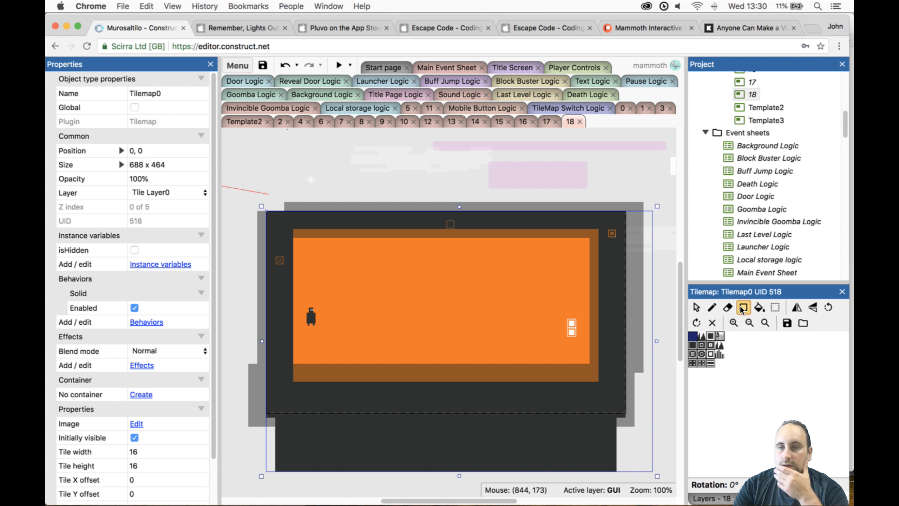
- Narrow Tilemap0 in layout 18 to 640 x 464 so its edge matches the layout width
left_click(696, 308)
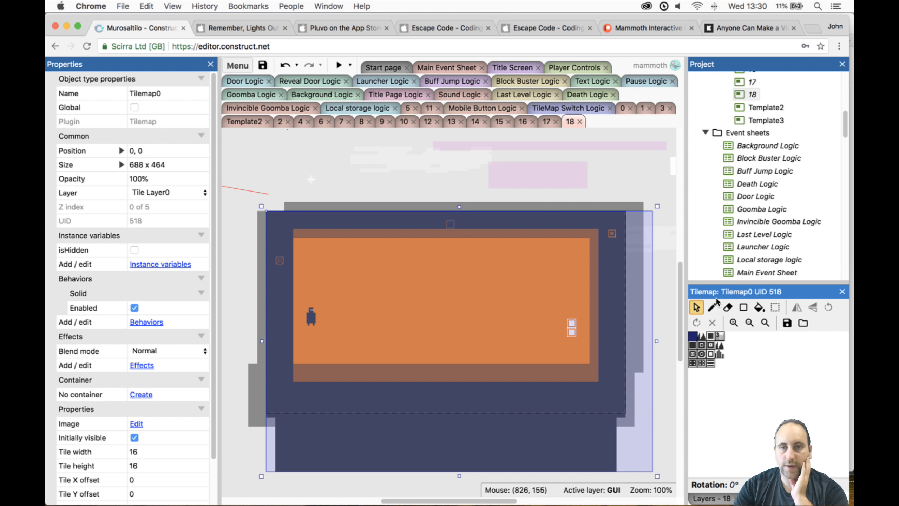
left_click_drag(657, 348, 632, 349)
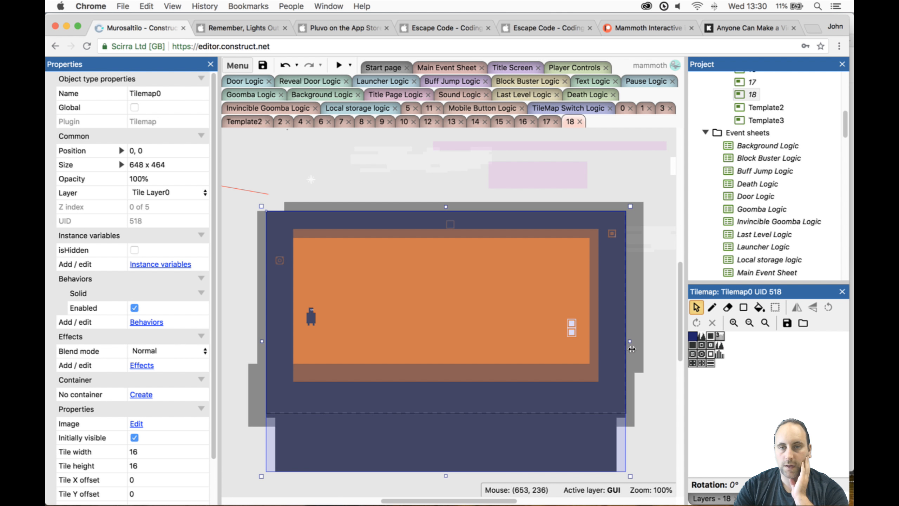
left_click(663, 353)
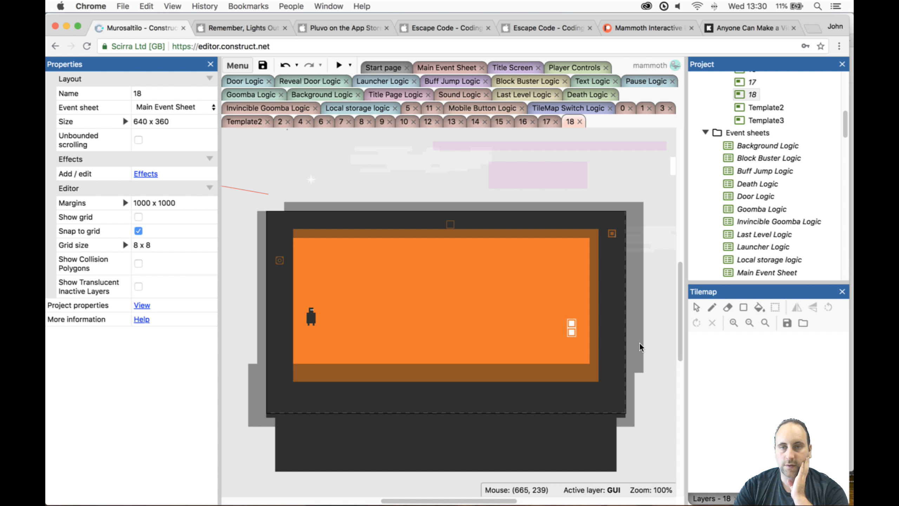
- Unlock Tile Layer 1 and make it active, and compare the extents of Tilemap1 and Tilemap0 in layout 18
left_click(723, 498)
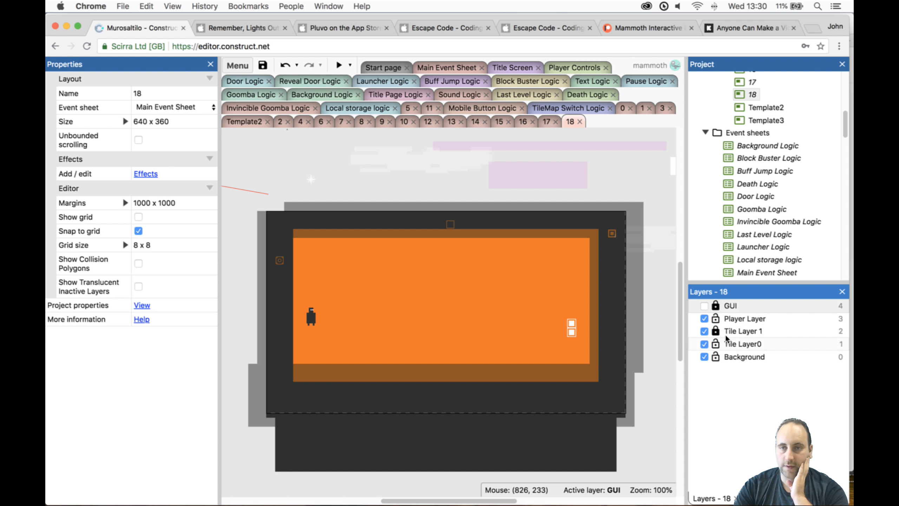
left_click(743, 331)
left_click(640, 336)
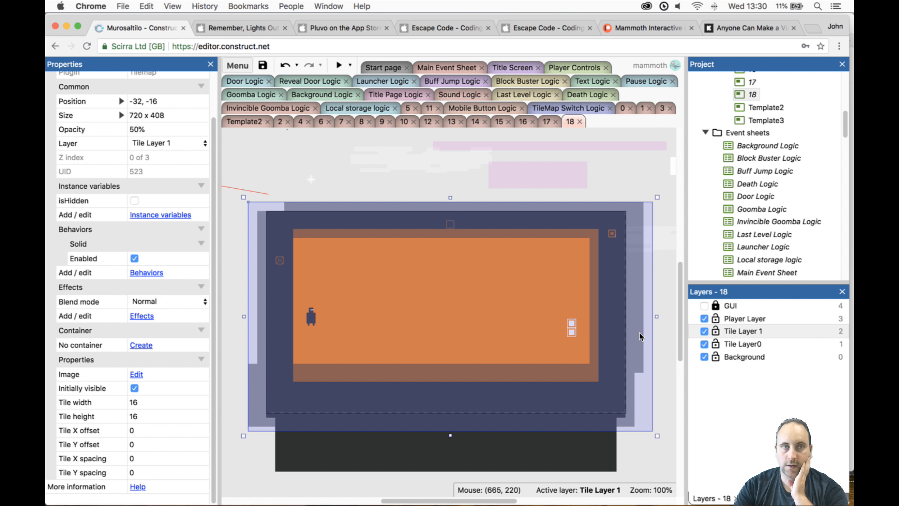
scroll(199, 280, "up", 3)
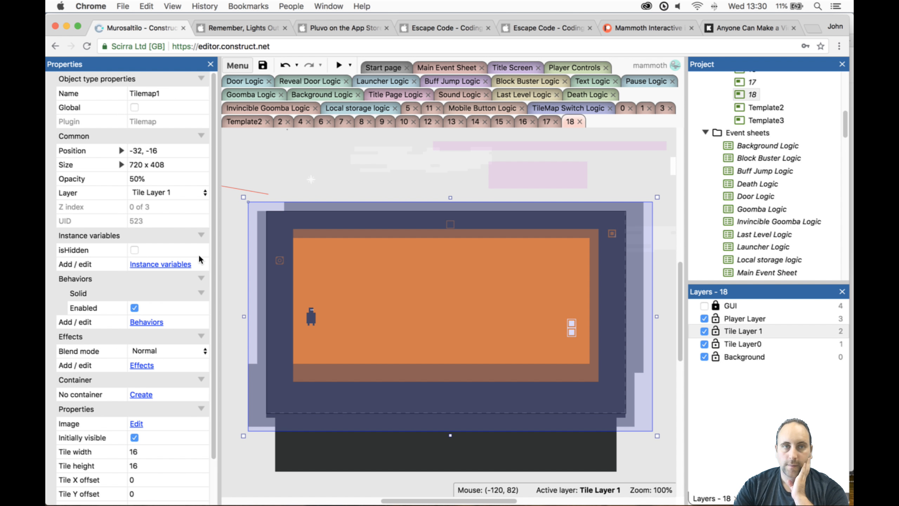
left_click(357, 455)
scroll(281, 414, "up", 10)
scroll(133, 335, "up", 3)
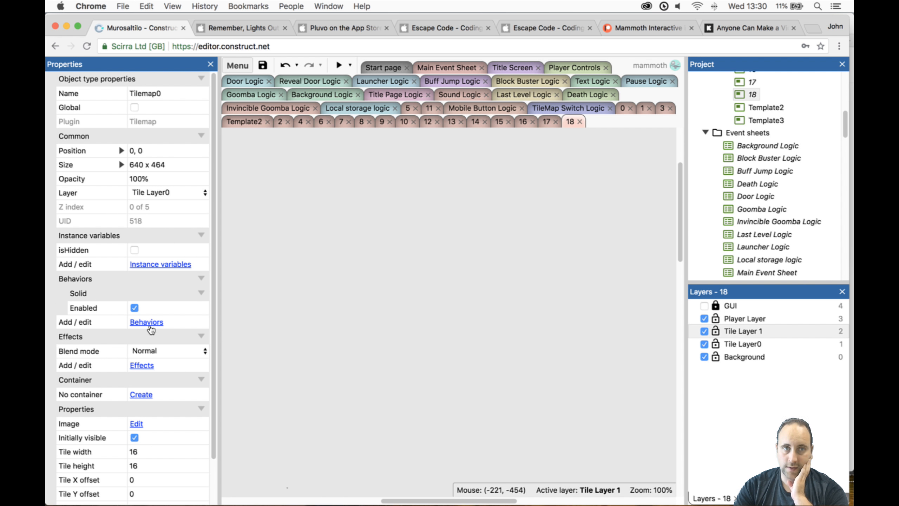
scroll(460, 382, "up", 8)
scroll(552, 334, "up", 1)
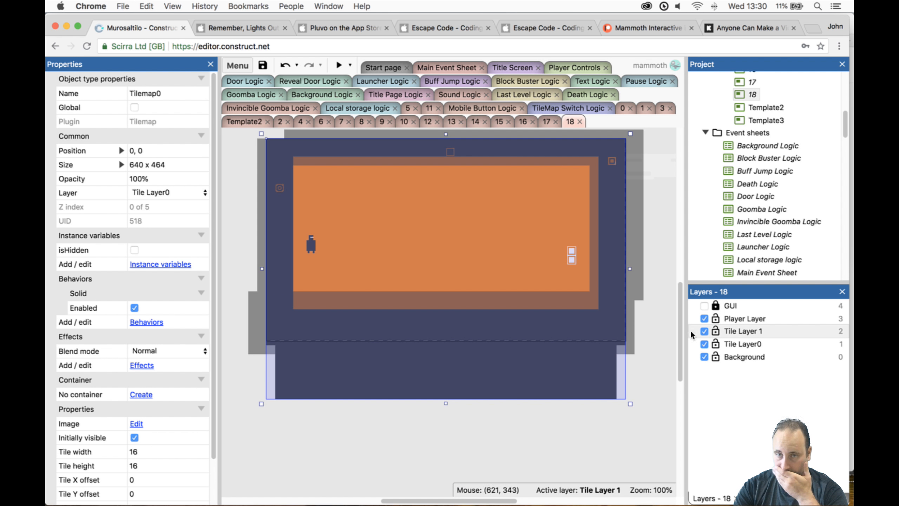
- Delete the Template3 layout from the project and open Template2
left_click(755, 121)
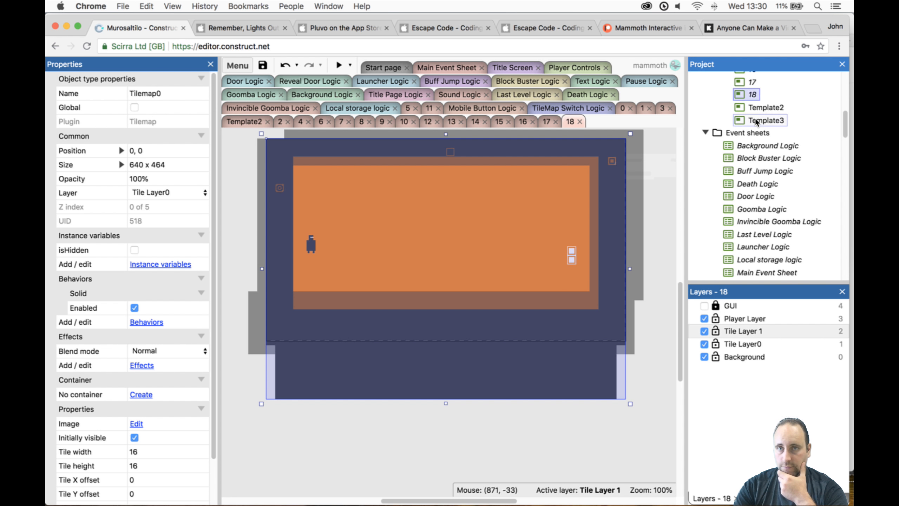
key("Delete")
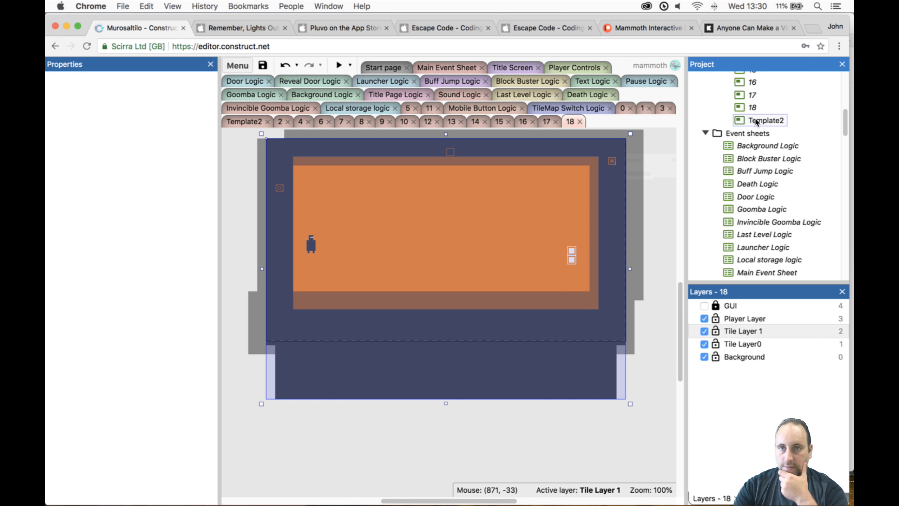
double_click(756, 122)
- Resize Tilemap1 in Template2 to 768 x 376, raising its lower edge to the layout's bottom border
left_click(446, 396)
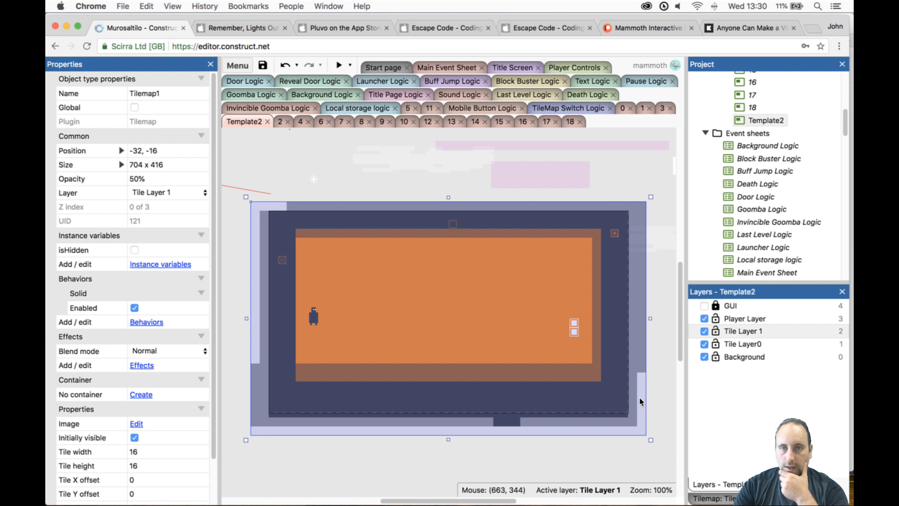
left_click_drag(649, 439, 508, 422)
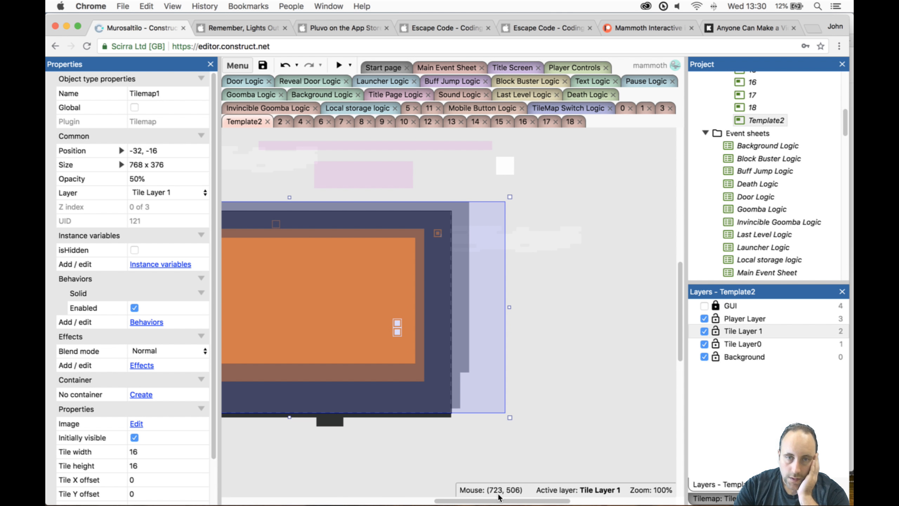
left_click_drag(497, 501, 451, 501)
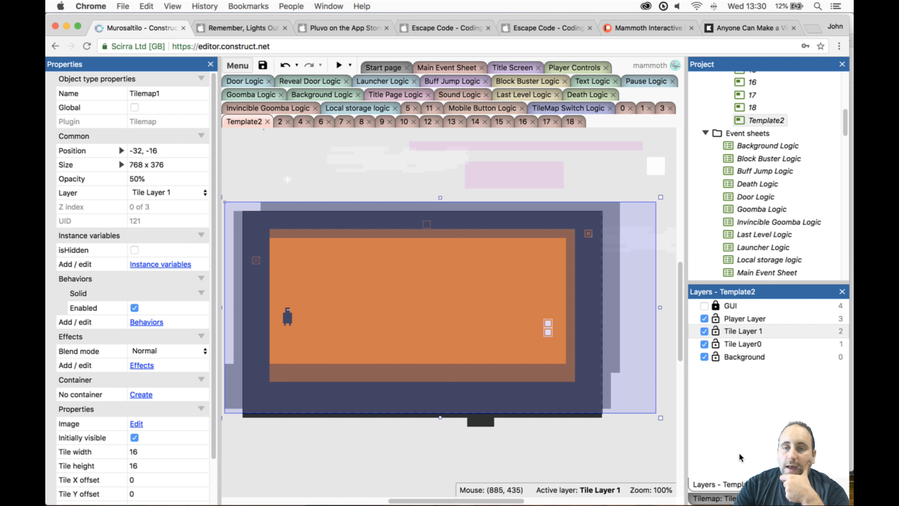
- Erase Tilemap1's translucent tiles along the upper, right and lower edges inside the orange room, using a 2 x 2 tile brush for the floor strip
left_click(730, 498)
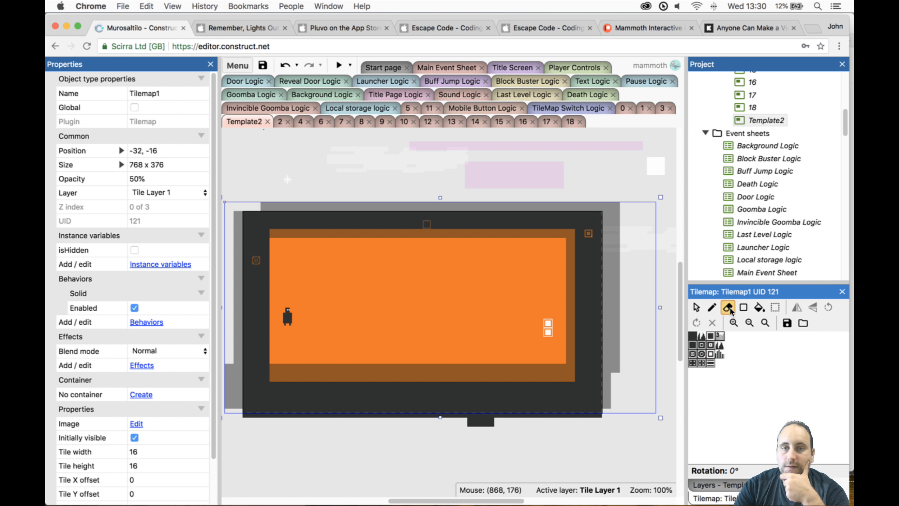
left_click_drag(284, 231, 566, 235)
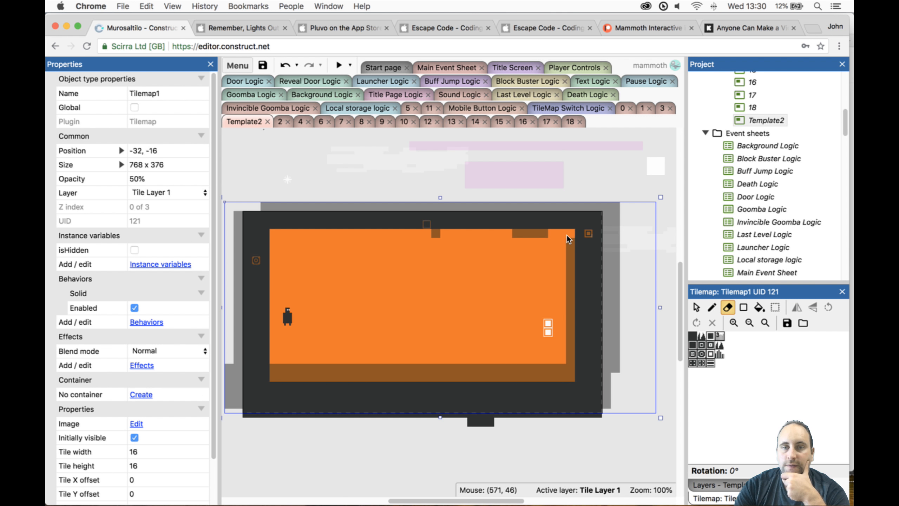
left_click_drag(497, 238, 427, 234)
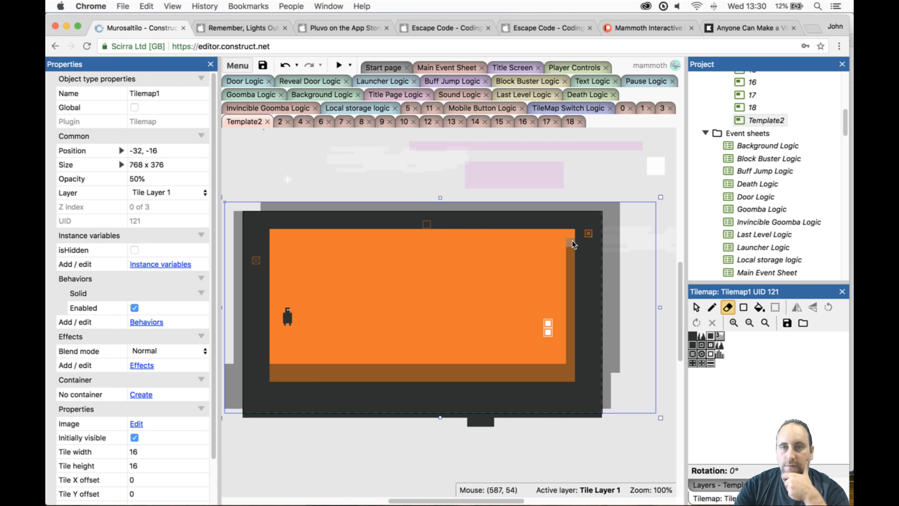
left_click_drag(572, 240, 566, 360)
left_click(568, 374)
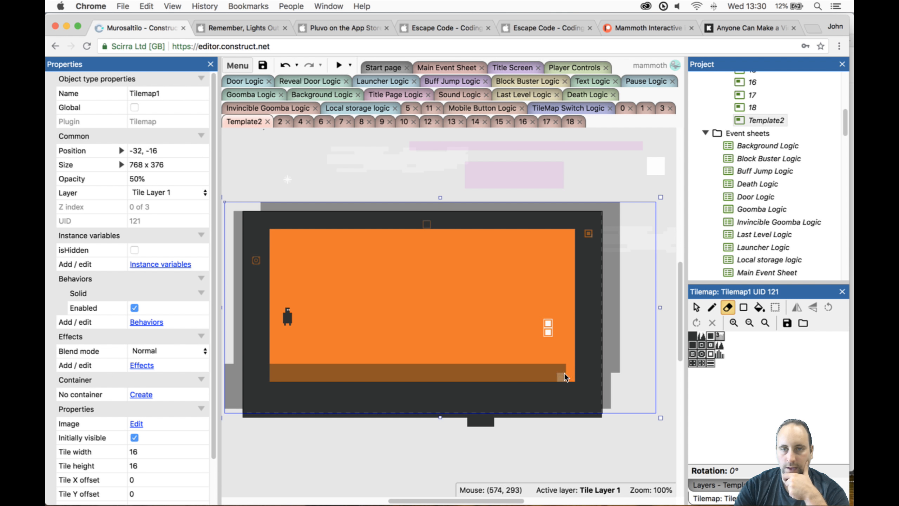
left_click_drag(693, 337, 701, 343)
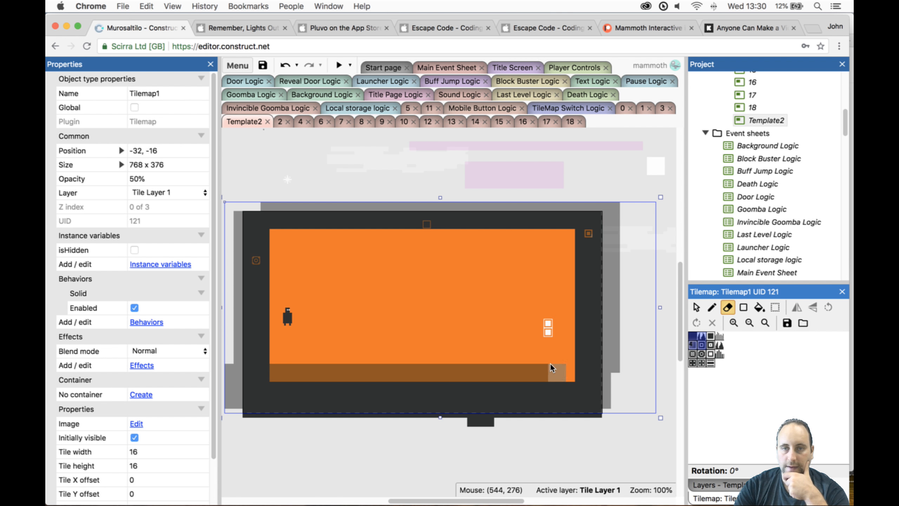
left_click_drag(562, 363, 332, 368)
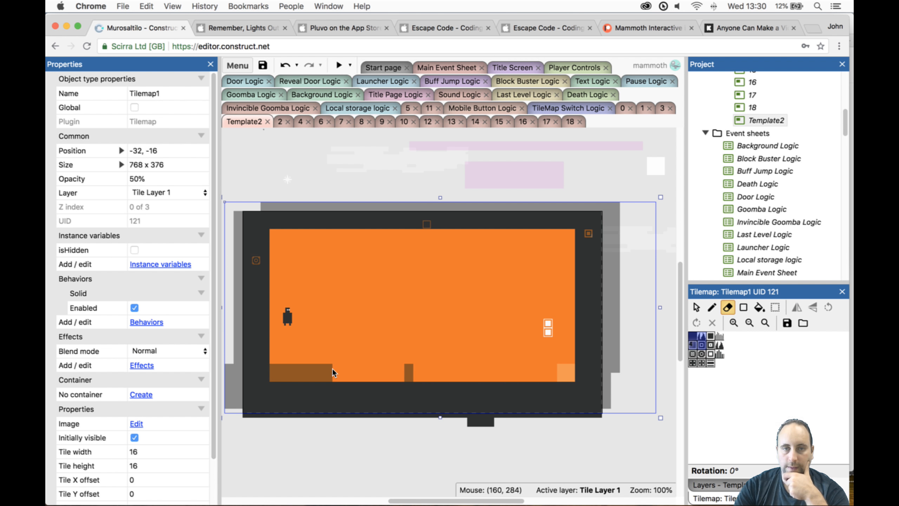
left_click(278, 369)
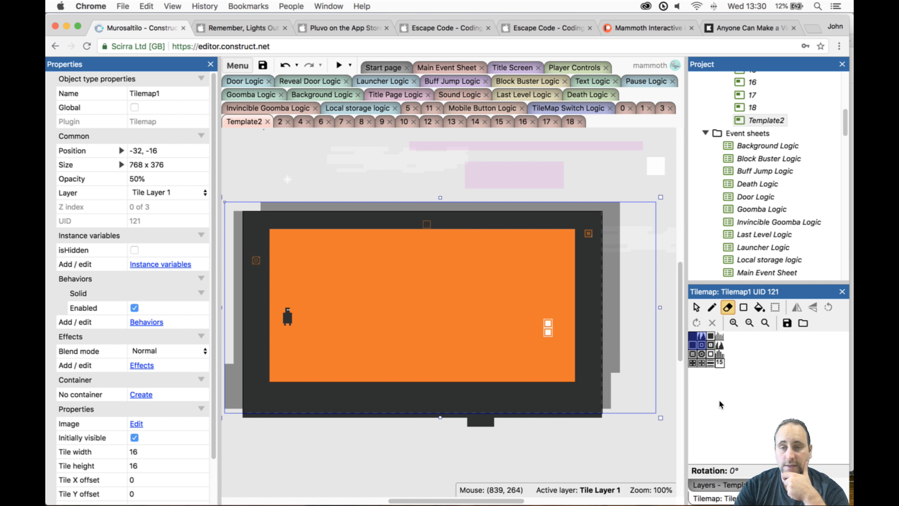
- Lock Tile Layer 1 and extend Tilemap0 downward to 688 x 560
left_click(710, 482)
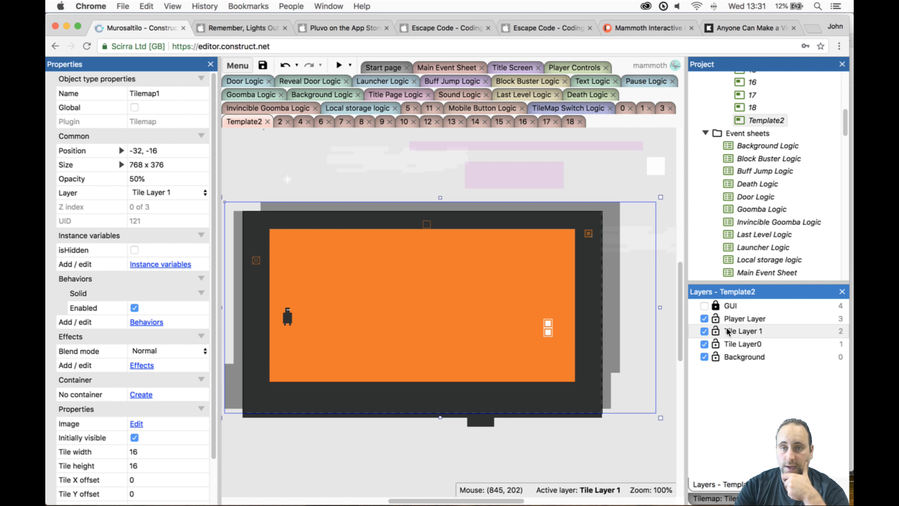
left_click(716, 332)
left_click(524, 355)
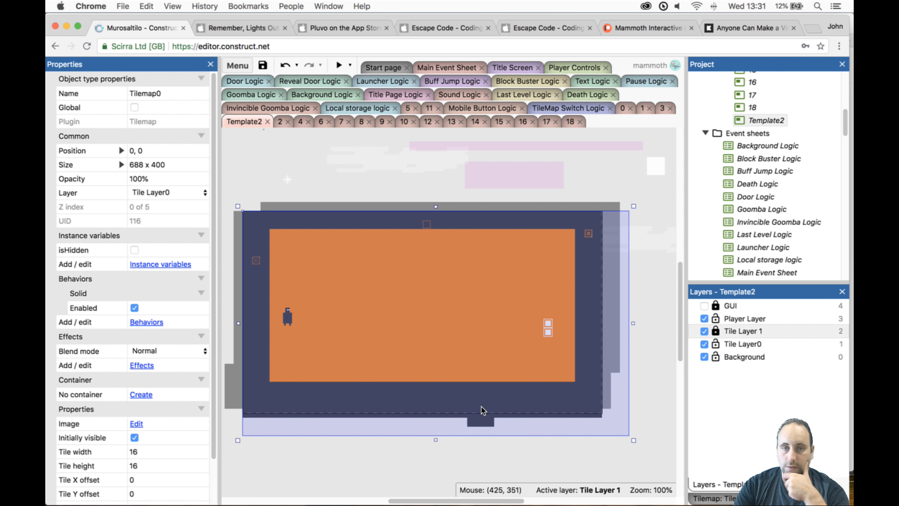
left_click_drag(437, 443, 436, 405)
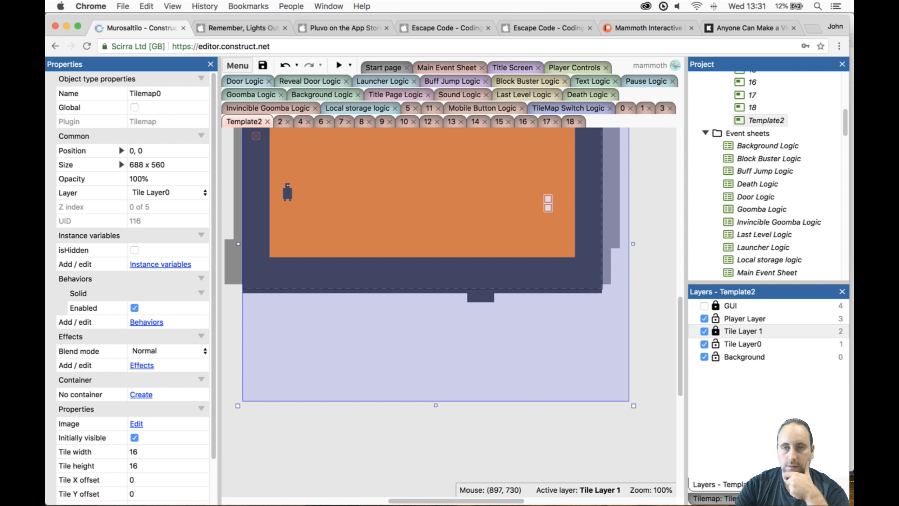
- Fill Tilemap0's empty area beneath the floor with a rectangle of the solid dark tile
left_click(746, 497)
left_click(694, 335)
left_click(744, 310)
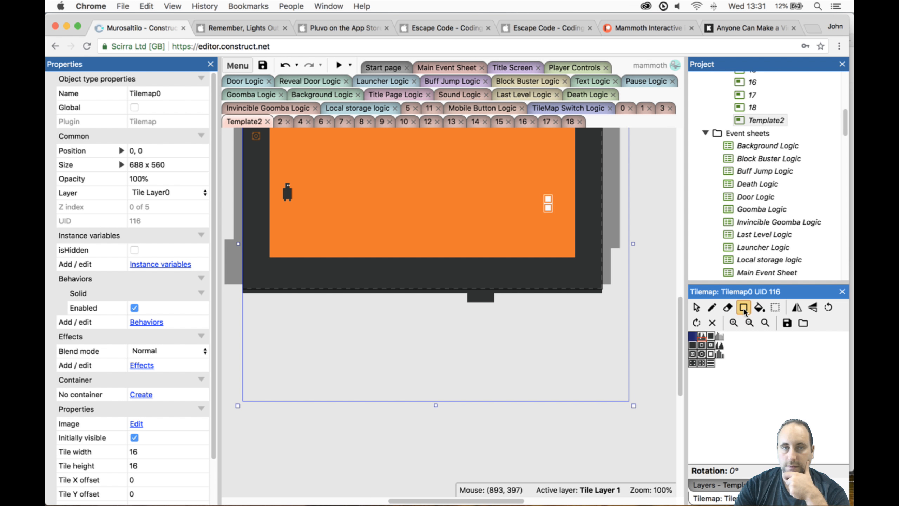
left_click_drag(242, 297, 611, 401)
- Save the project to Google Drive under the new file name Murosaltilo p09.c3p
left_click(237, 65)
mouse_move(269, 89)
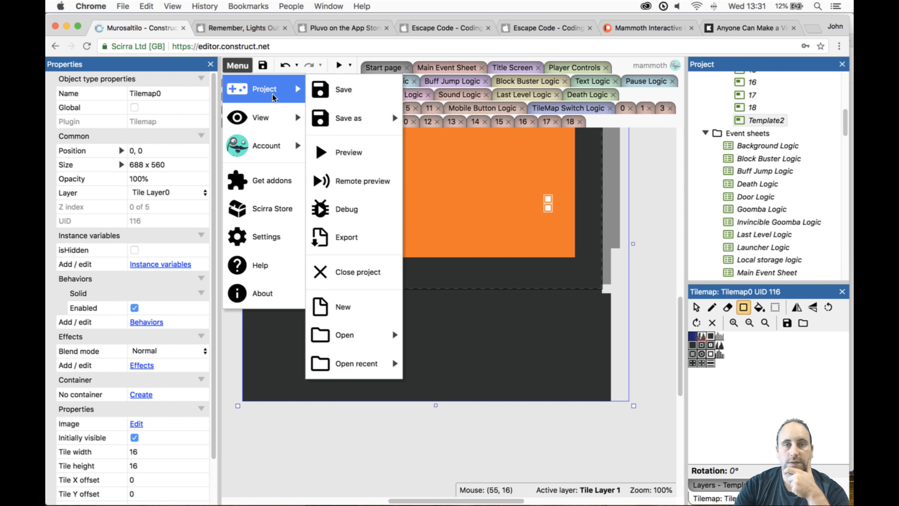
mouse_move(368, 120)
left_click(411, 119)
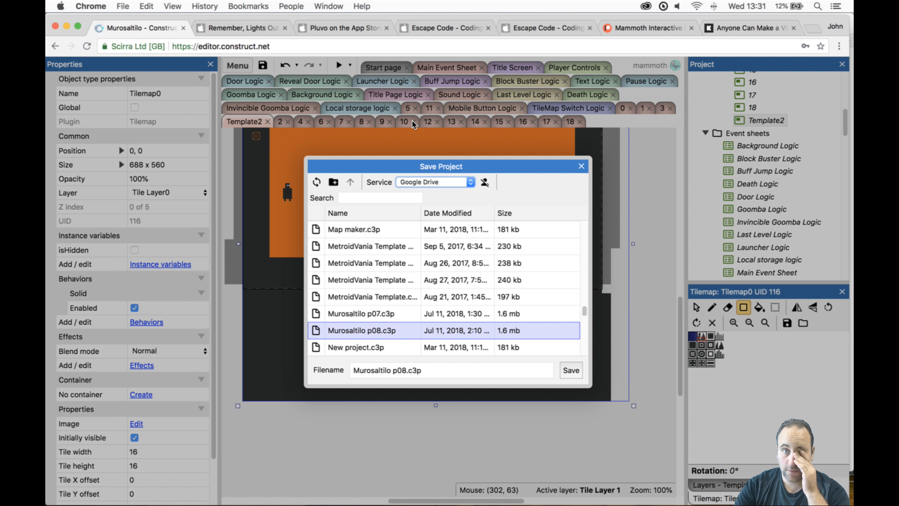
left_click(404, 372)
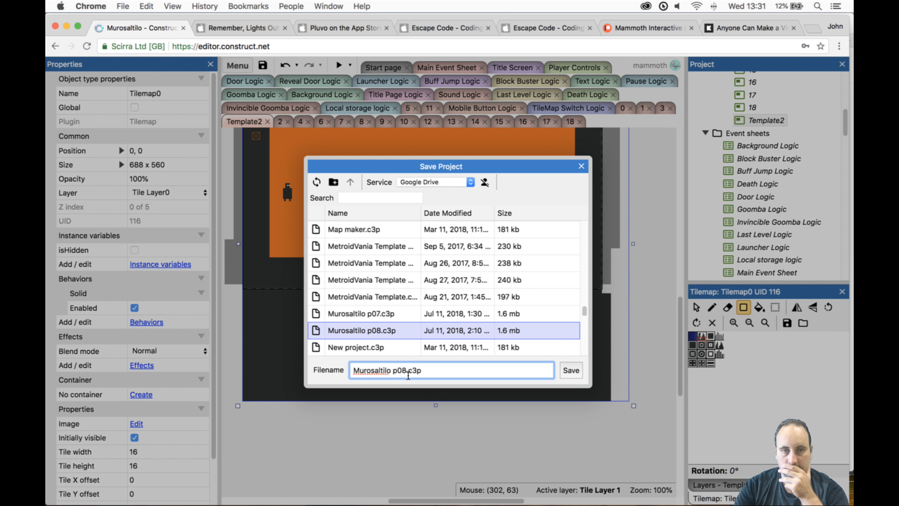
key("BackSpace")
type("9")
key("Return")
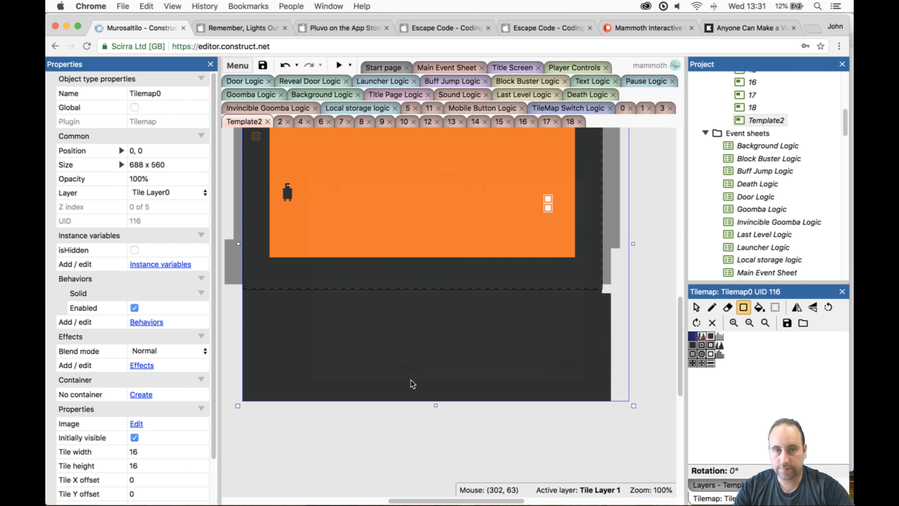
- Download a copy of the project using the default project file name
left_click(237, 65)
mouse_move(278, 98)
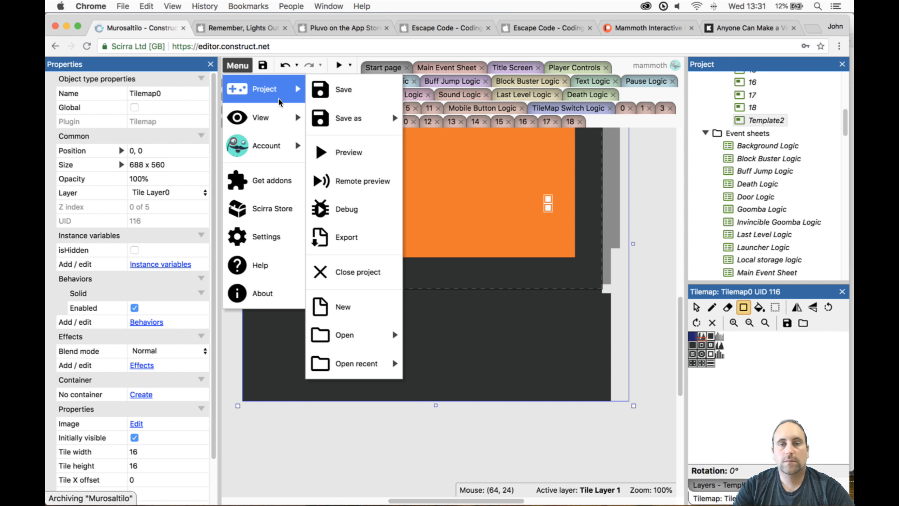
mouse_move(328, 118)
left_click(427, 170)
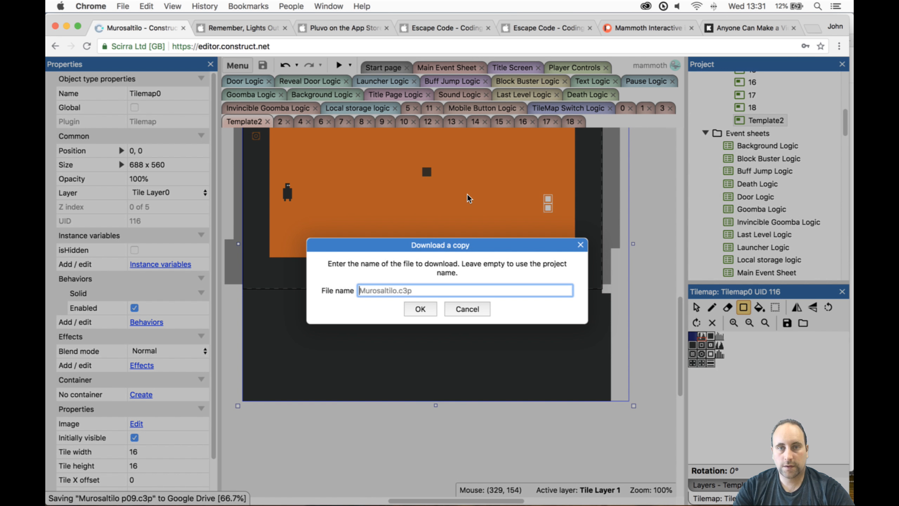
key("Return")
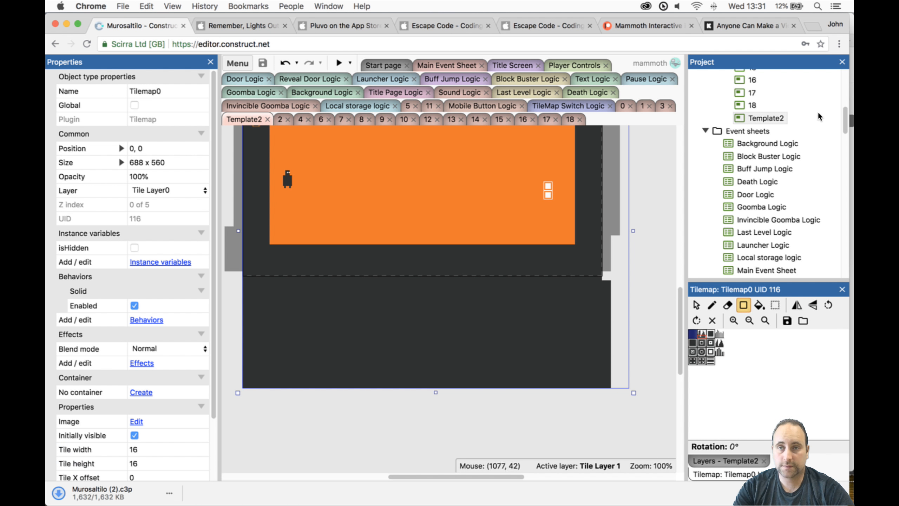
- Preview the Template2 layout to check its borders, and close the preview window
scroll(803, 118, "up", 10)
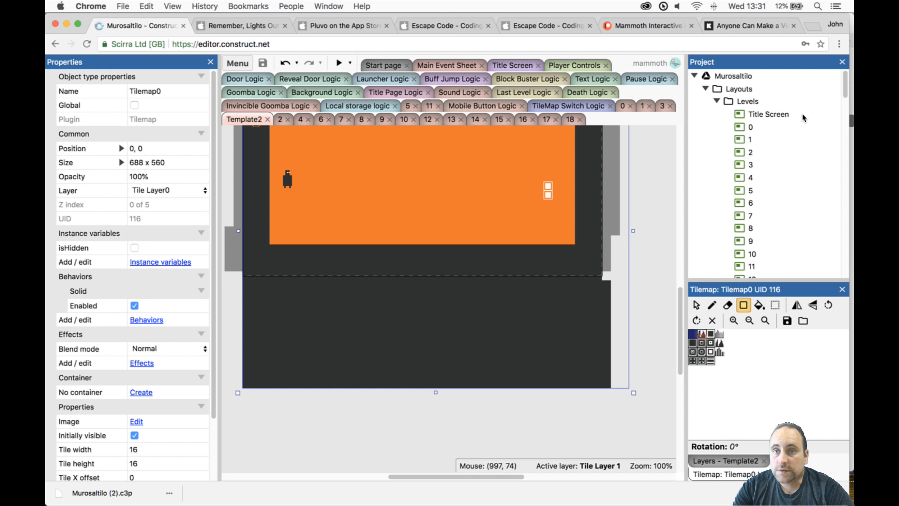
scroll(534, 241, "up", 4)
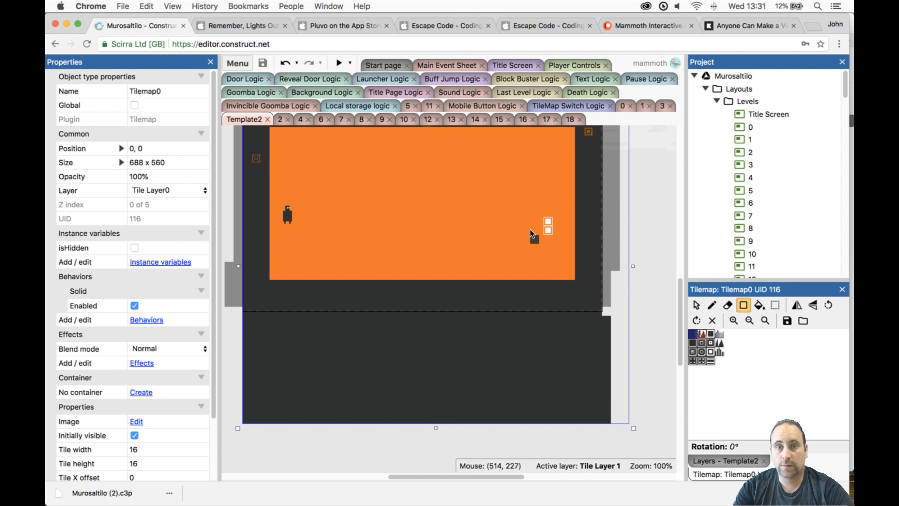
left_click(340, 64)
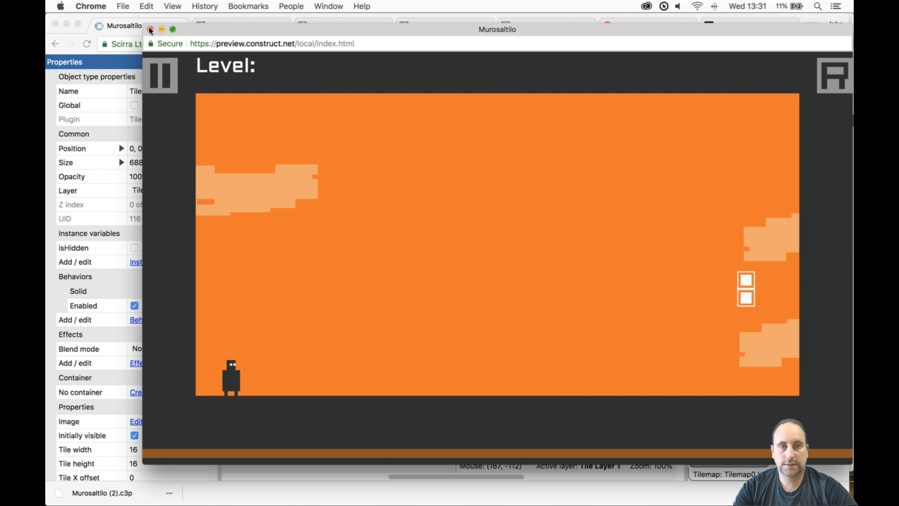
left_click(150, 30)
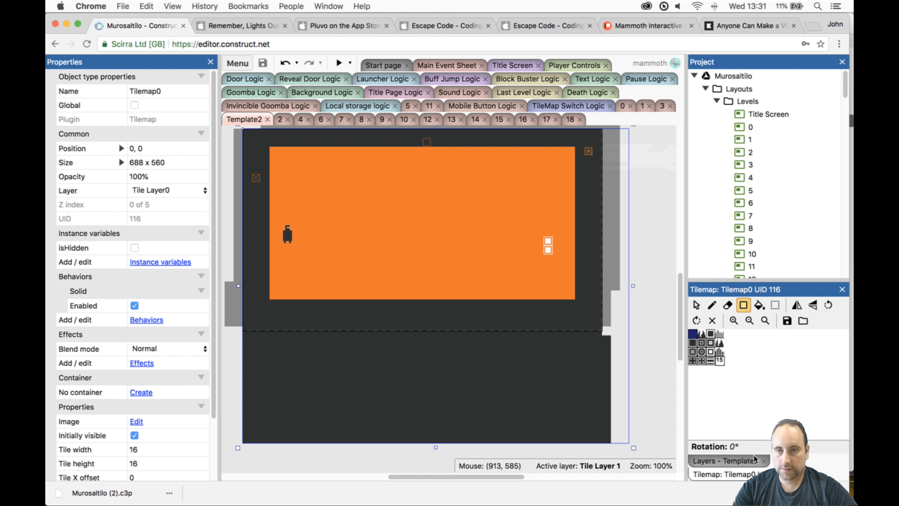
- Toggle Tile Layer 1's visibility and hide Tile Layer0 to inspect where the translucent border tiles end
left_click(725, 461)
left_click(705, 329)
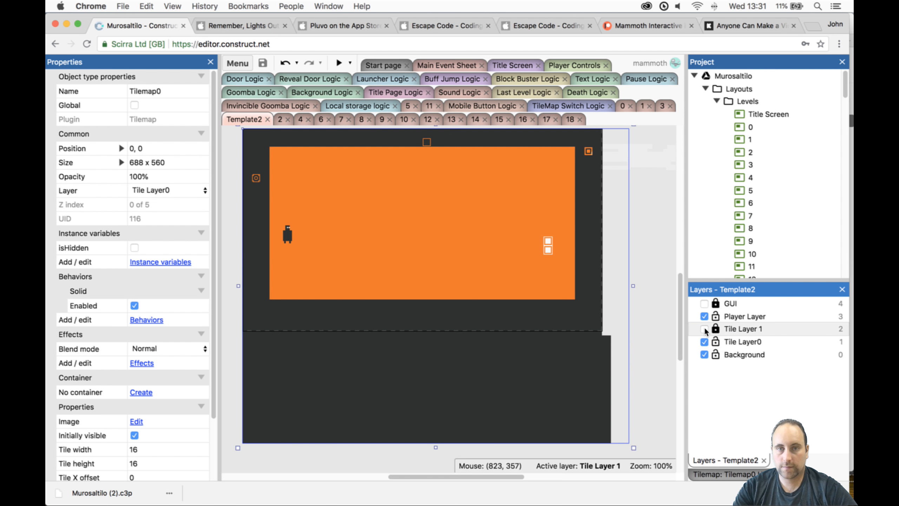
left_click(705, 329)
left_click(704, 342)
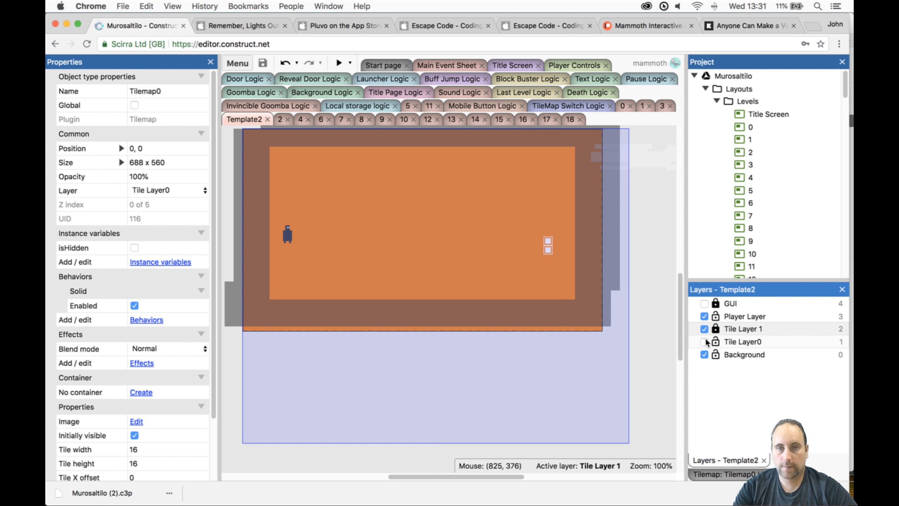
left_click(519, 301)
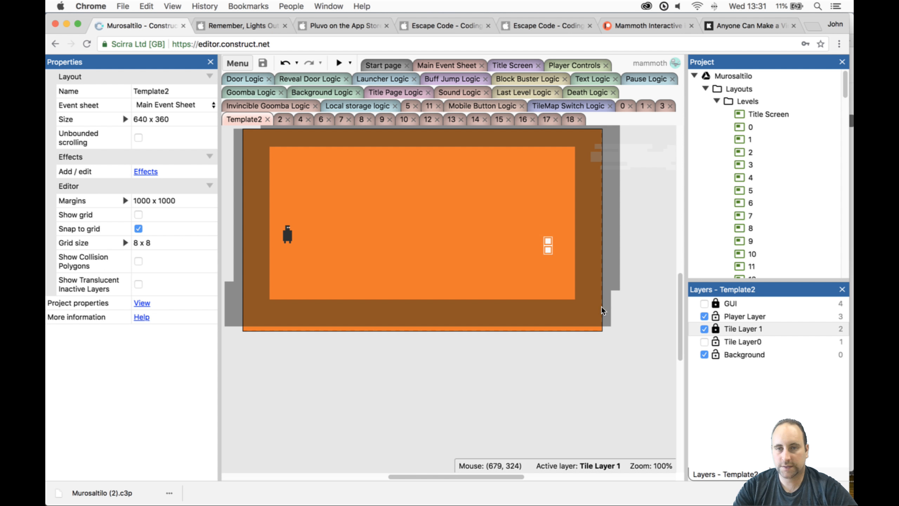
- Unlock Tile Layer 1, extend Tilemap1 downward to 768 x 432, and show Tile Layer0 again as the active layer
left_click(716, 329)
left_click(537, 304)
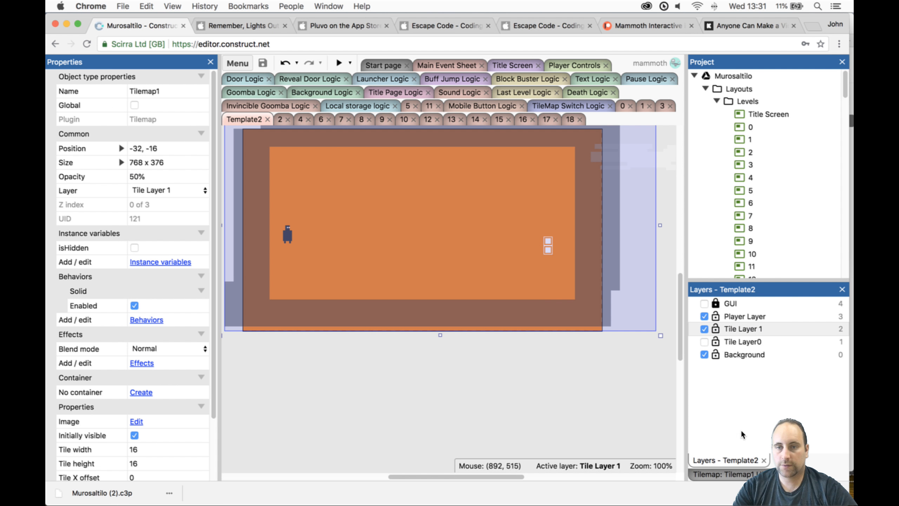
left_click_drag(442, 339, 448, 373)
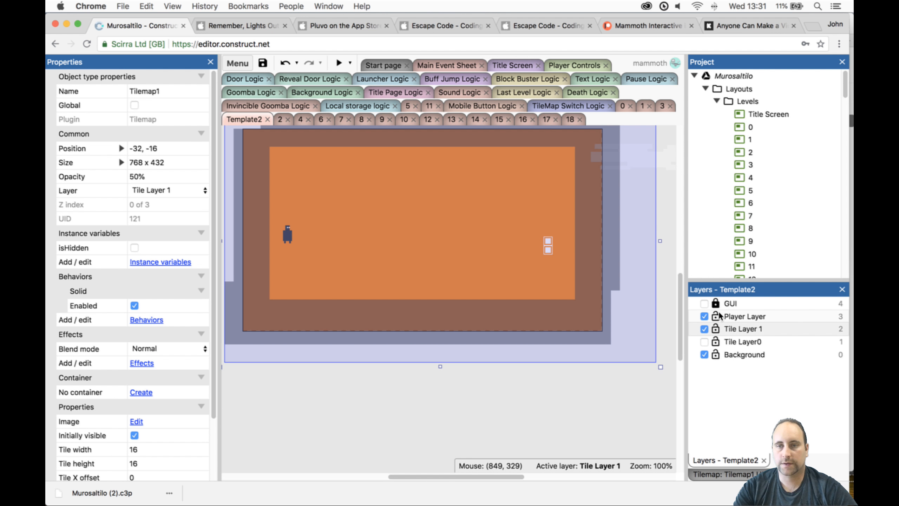
left_click(715, 341)
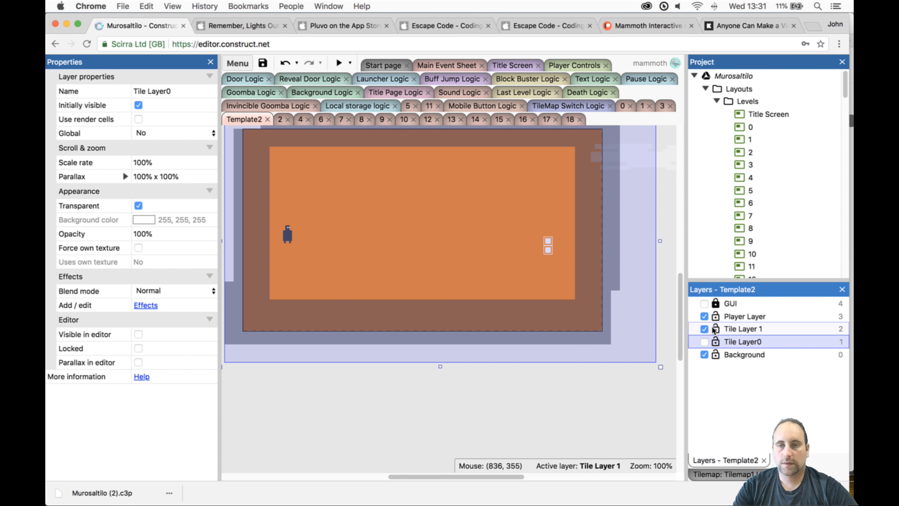
left_click(705, 342)
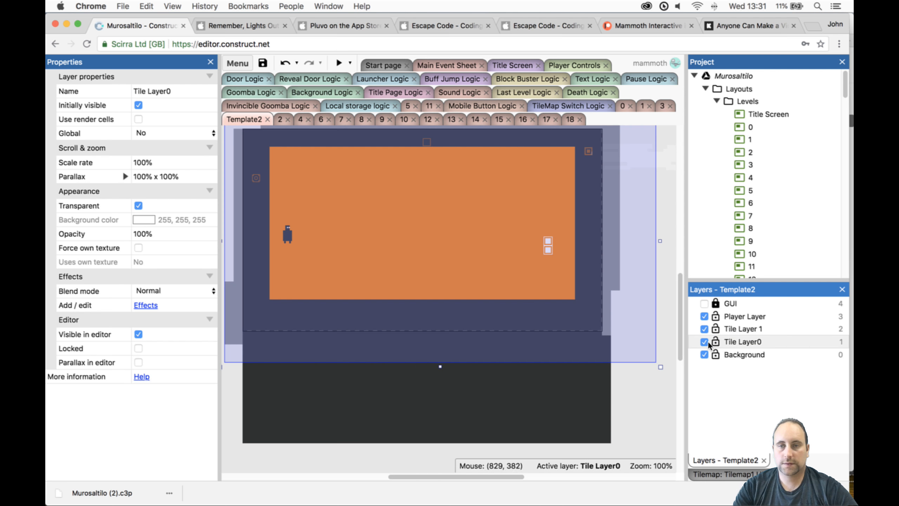
- Check the extent of Tilemap0 in Template2 and preview the layout again
left_click(649, 393)
left_click(547, 368)
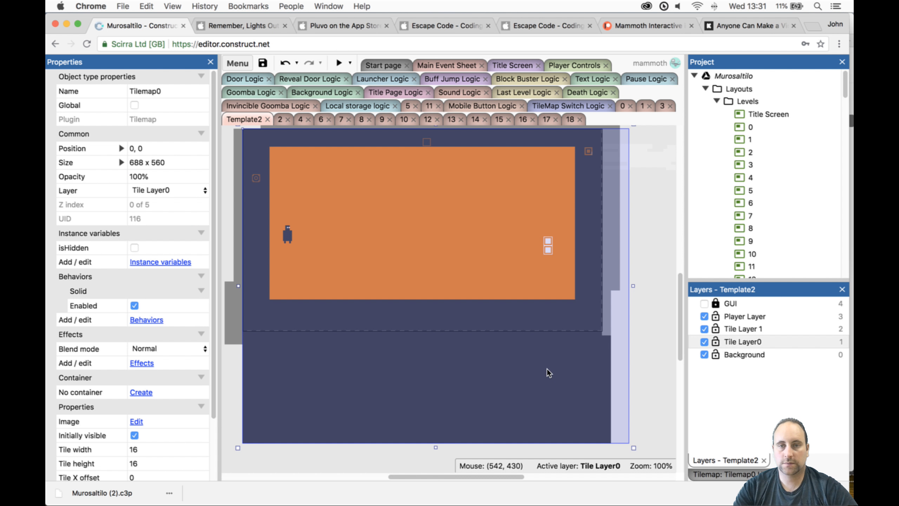
left_click(613, 269)
left_click(559, 392)
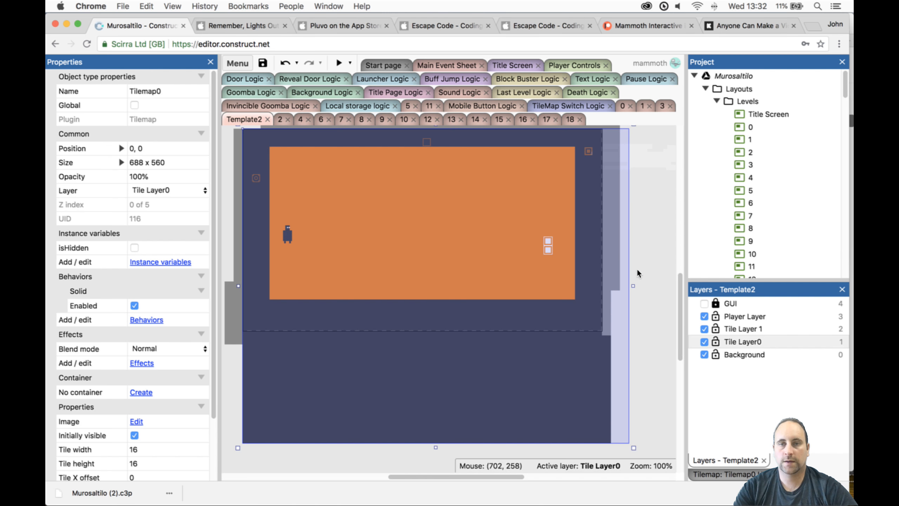
left_click(639, 262)
left_click(577, 390)
left_click(339, 62)
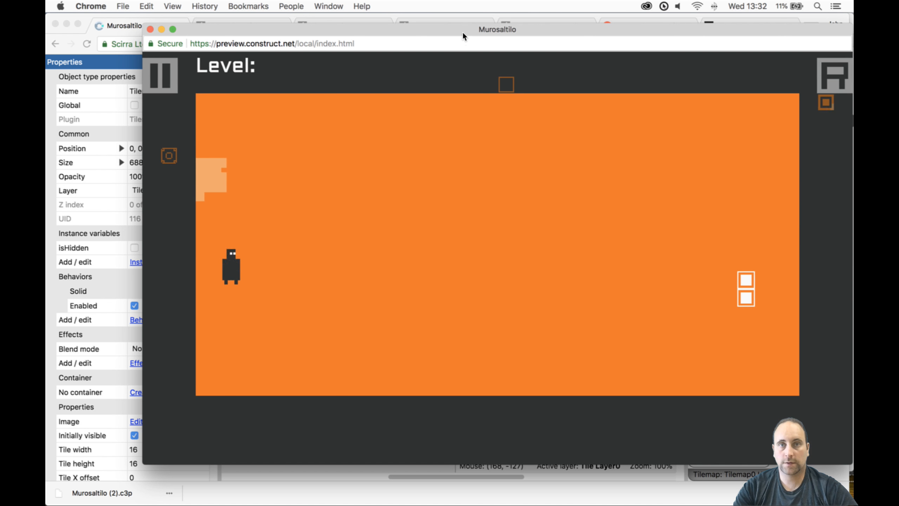
- Move the preview window, run and jump with the player to test the level's borders, and close the preview
left_click_drag(462, 31, 442, 39)
key("Right")
key("Up")
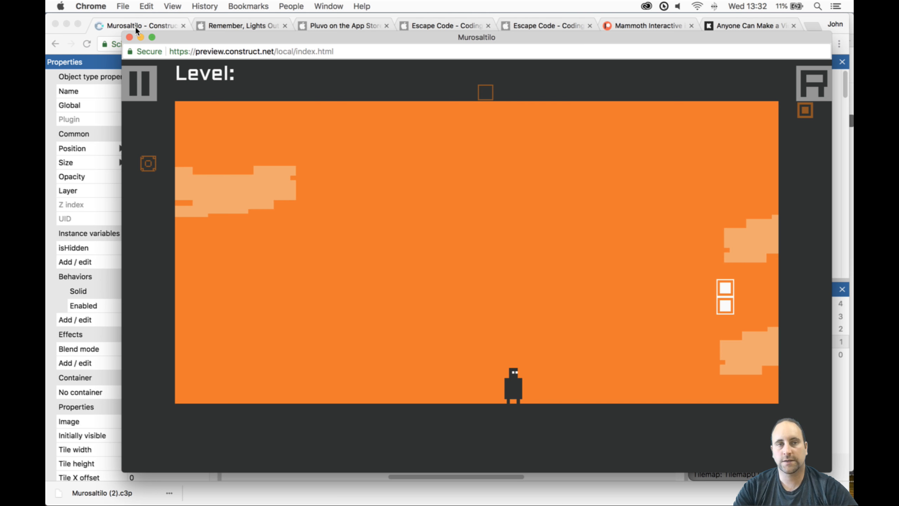
left_click(130, 37)
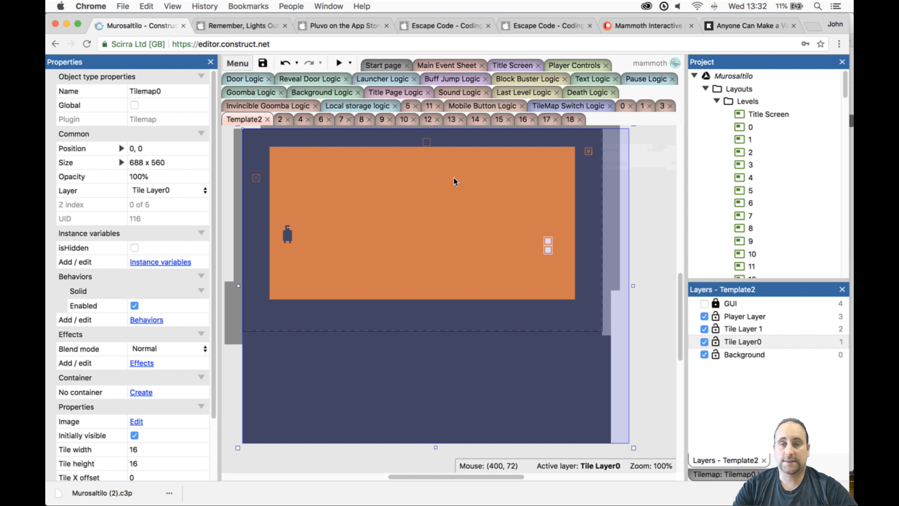
- Move the door to the play area's upper right corner and the player to 80, 56 in its upper left corner
left_click_drag(549, 248, 534, 189)
left_click_drag(293, 230, 294, 156)
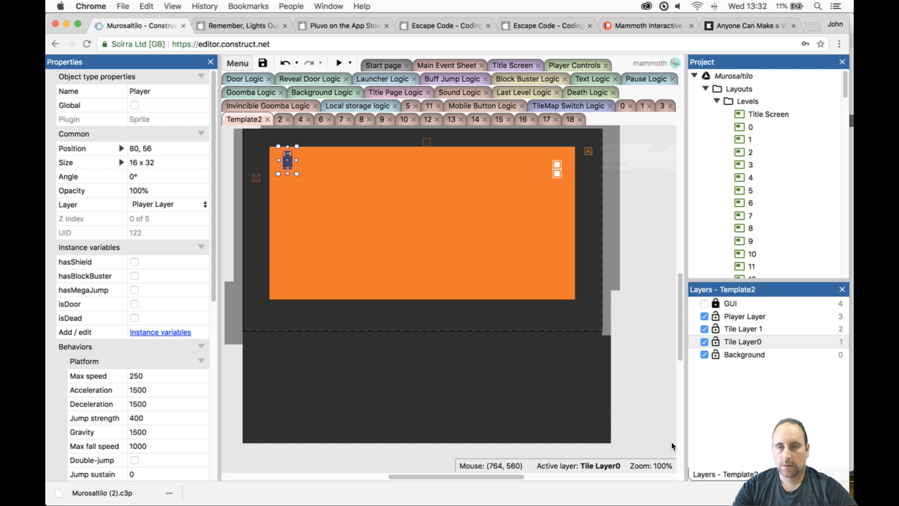
- Try to draw with the solid dark tile on Tilemap0, using the Rectangle tool and then the Pencil tool
left_click(576, 355)
left_click(584, 410)
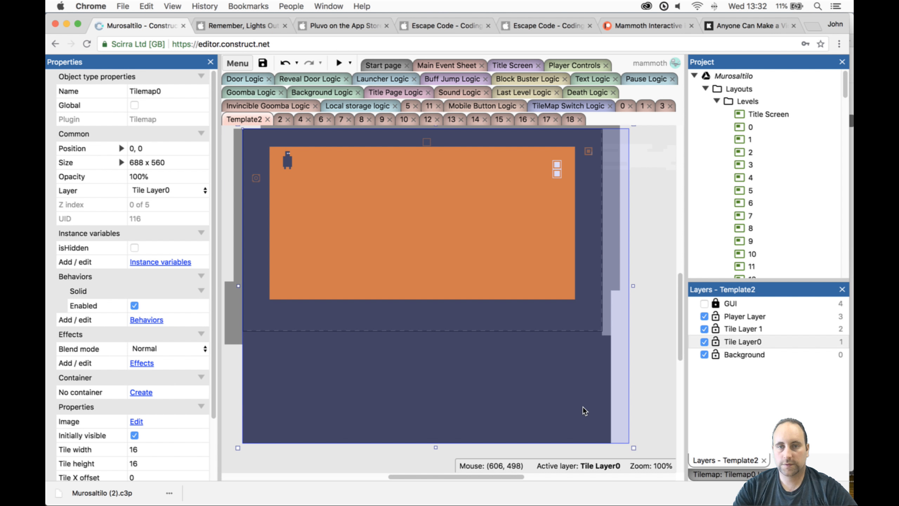
left_click(738, 475)
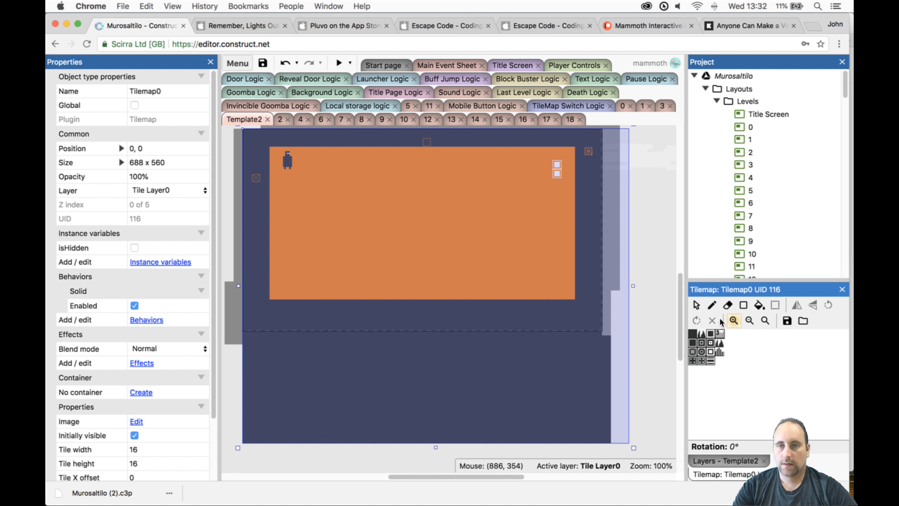
left_click(748, 306)
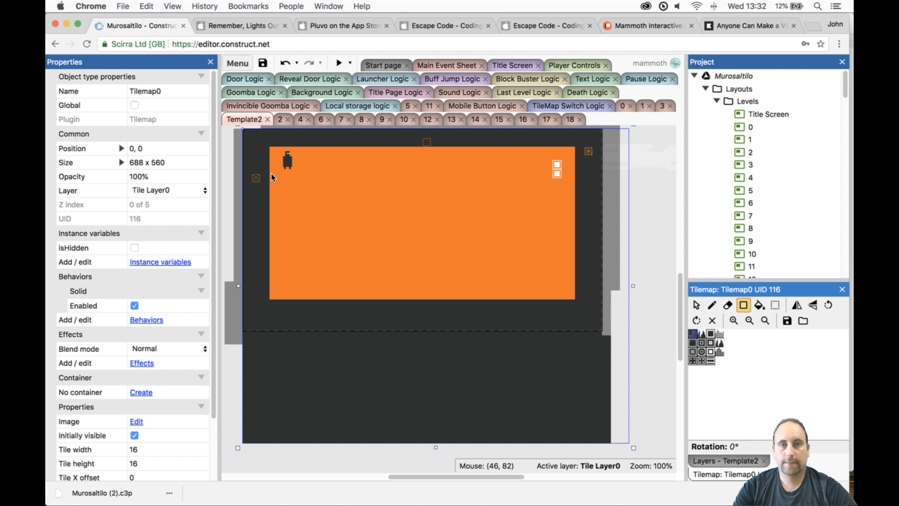
left_click(692, 331)
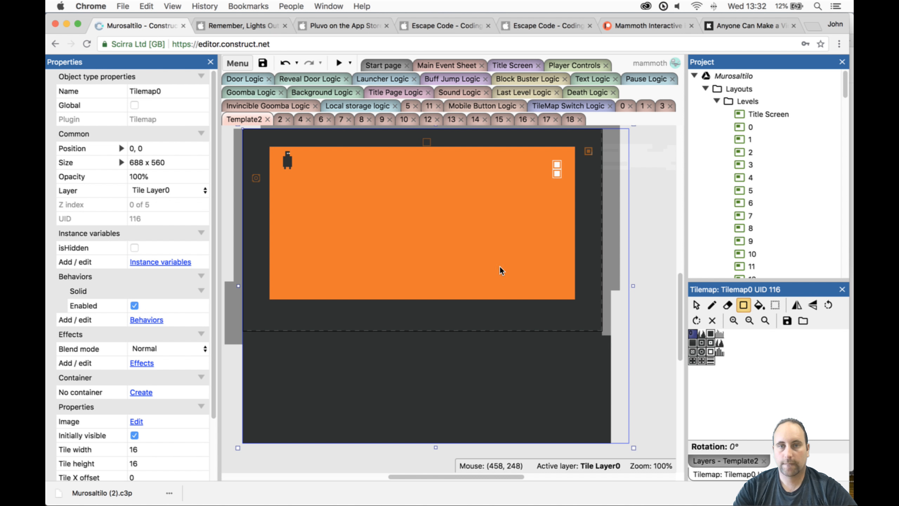
left_click(713, 305)
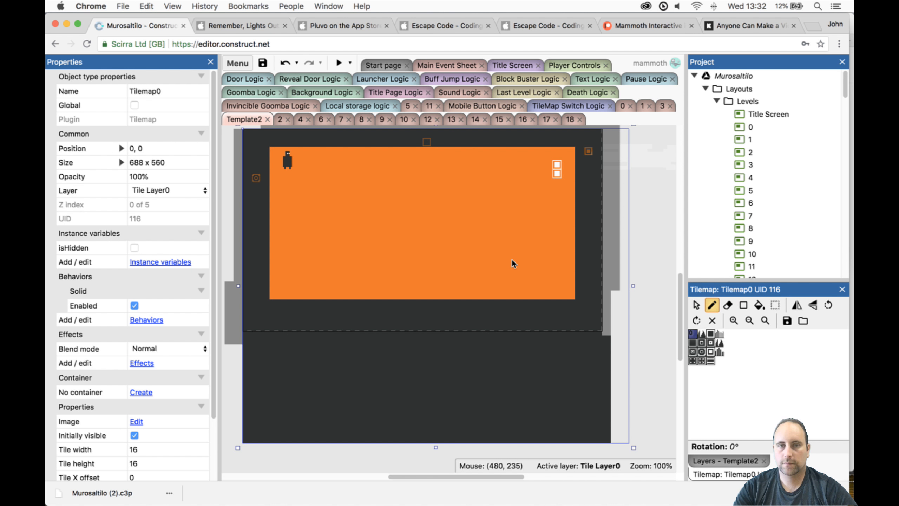
- Toggle Tile Layer 1's visibility to see which tiles belong to it, and make it the active layer
left_click(725, 461)
left_click(705, 329)
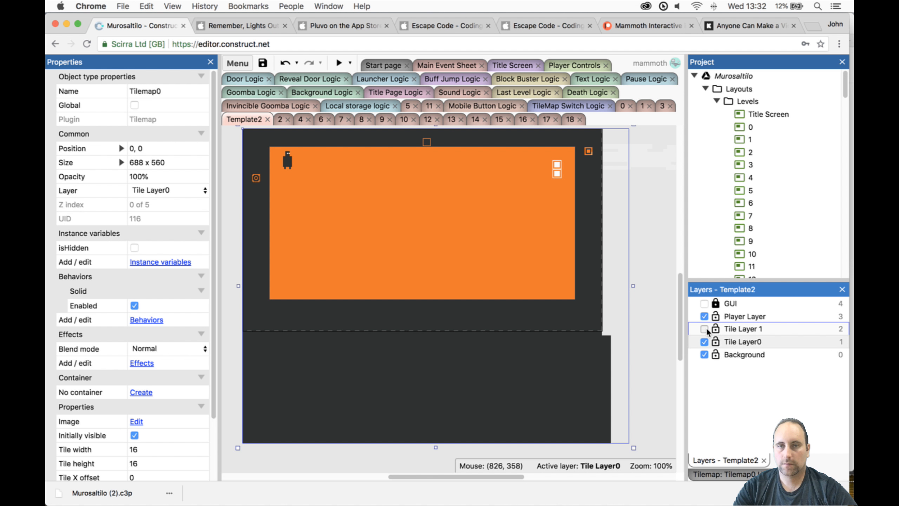
left_click(705, 329)
left_click(625, 307)
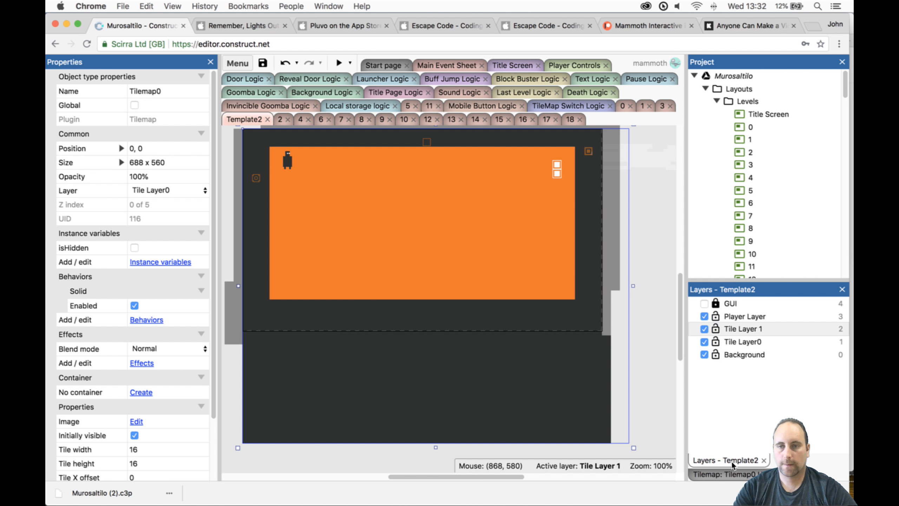
- Select Tilemap1, draw freehand test strokes with the solid tile in the play area, and undo them
left_click(722, 474)
left_click(516, 244)
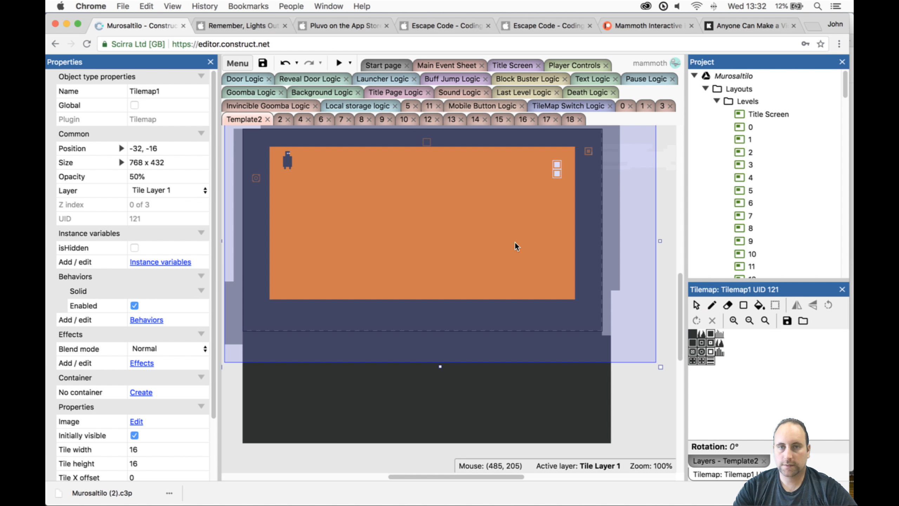
left_click(693, 333)
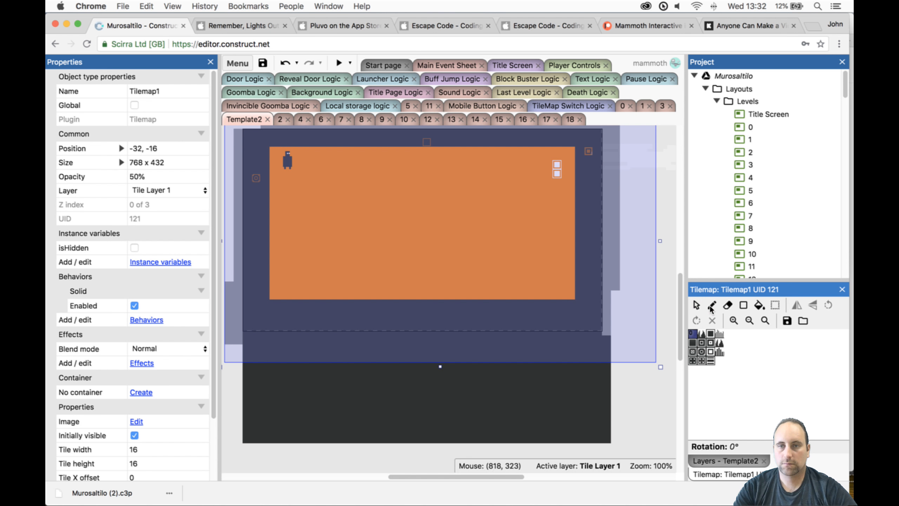
mouse_move(507, 286)
left_mouse_down()
mouse_move(463, 261)
mouse_move(510, 250)
left_mouse_up()
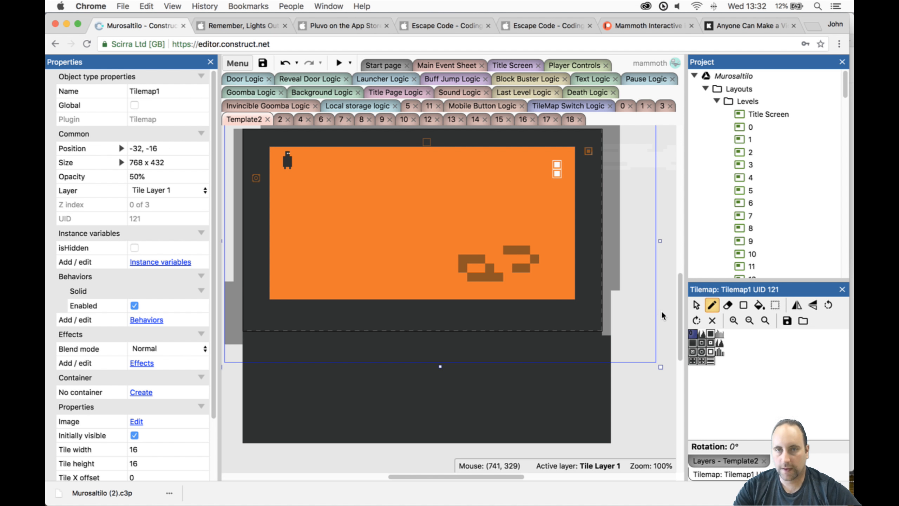
key("super+z")
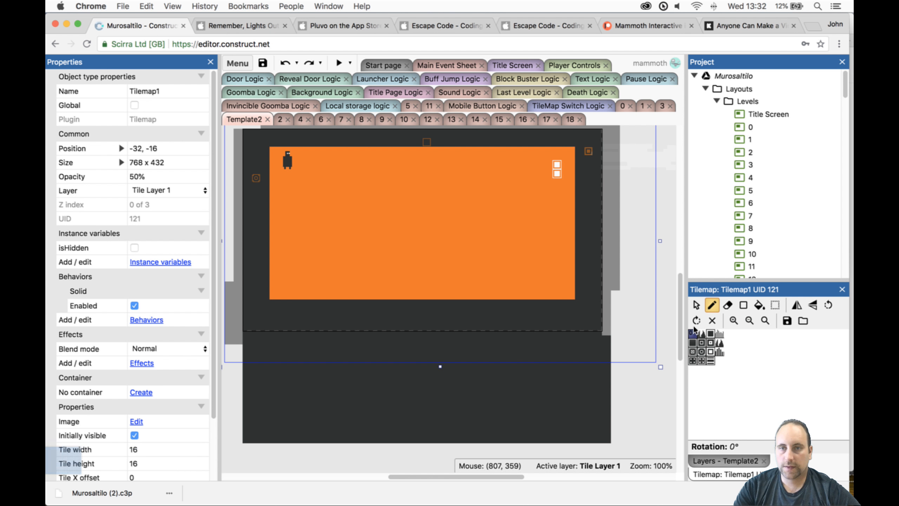
- Select Tilemap0 again with the solid tile and the Rectangle tool, and make Tile Layer0 the active layer
left_click(696, 305)
left_click(542, 413)
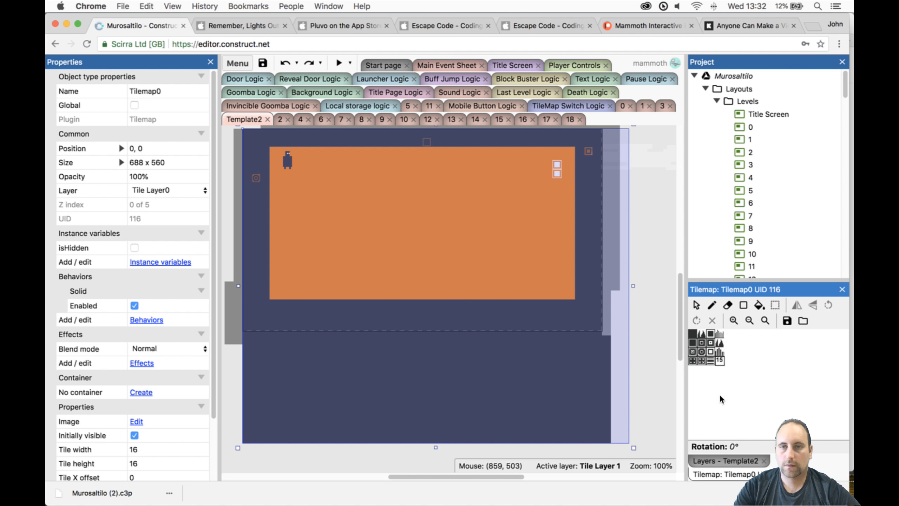
left_click(693, 334)
left_click(743, 305)
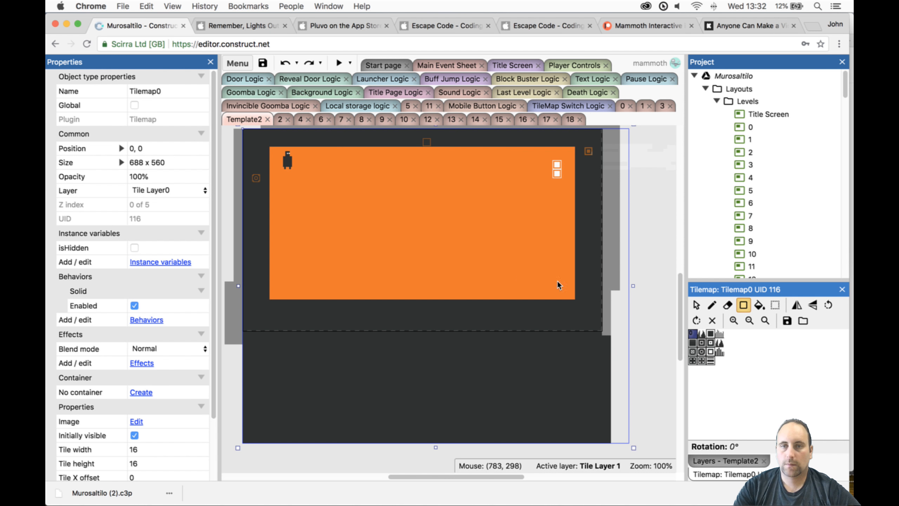
left_click(707, 460)
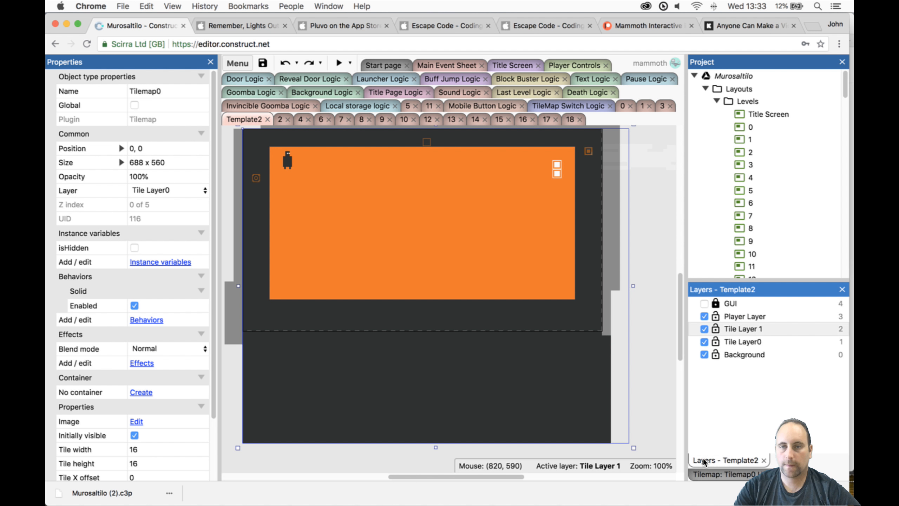
left_click(730, 331)
left_click(738, 342)
left_click(498, 440)
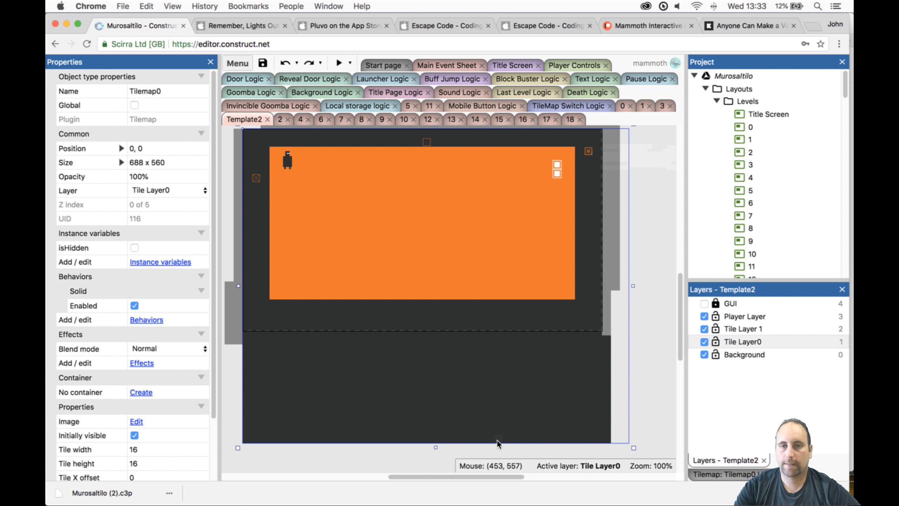
- Try to draw a rectangle in the play area, and undo the accidental moves of Tilemap1
left_click(756, 473)
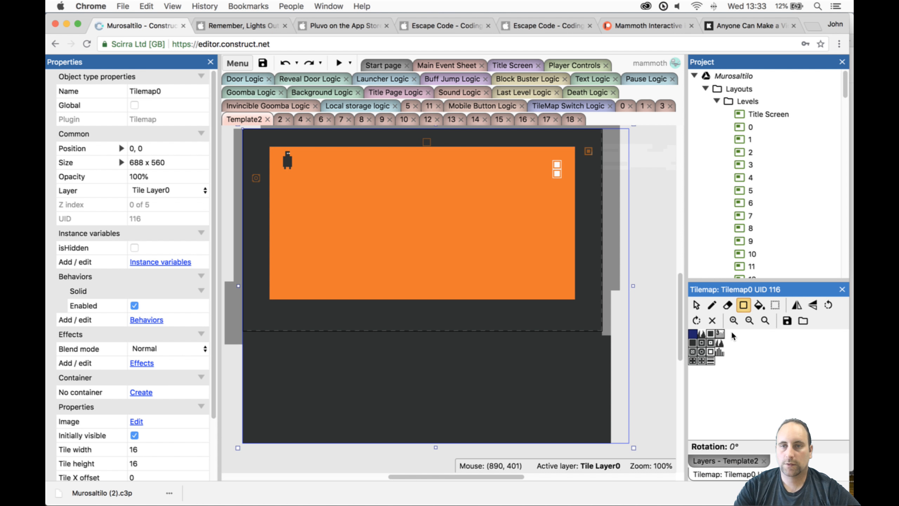
left_click(744, 305)
mouse_move(414, 217)
left_mouse_down()
mouse_move(454, 239)
mouse_move(429, 222)
left_mouse_up()
key("super+z")
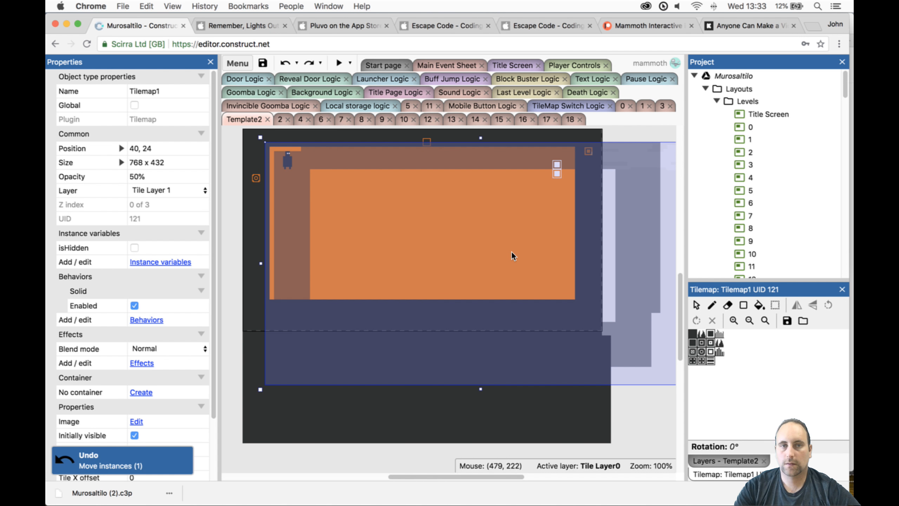
key("super+z")
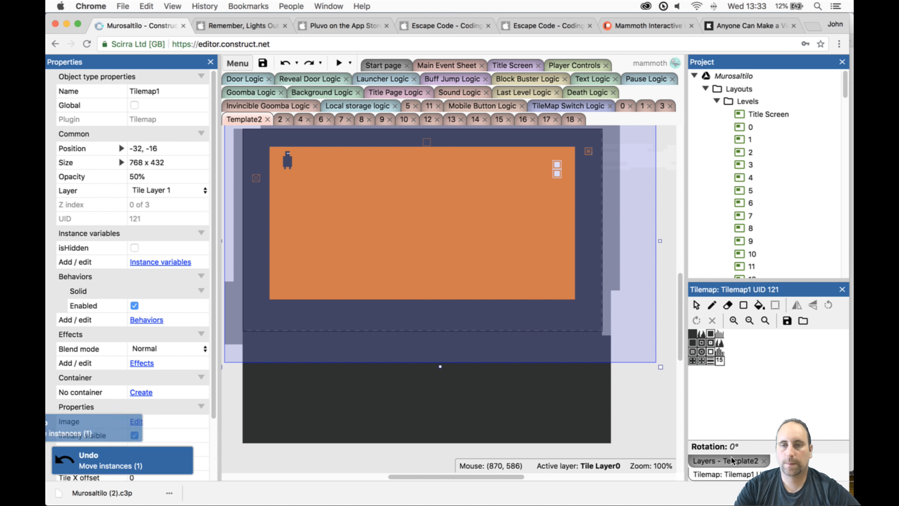
- Lock Tile Layer 1, keep Tile Layer0 active, and select Tilemap0
left_click(724, 461)
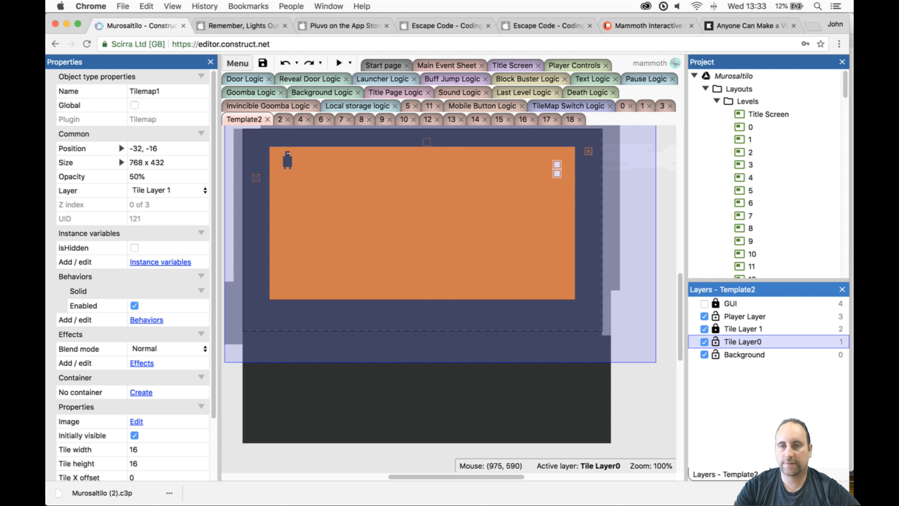
left_click(789, 473)
left_click(748, 474)
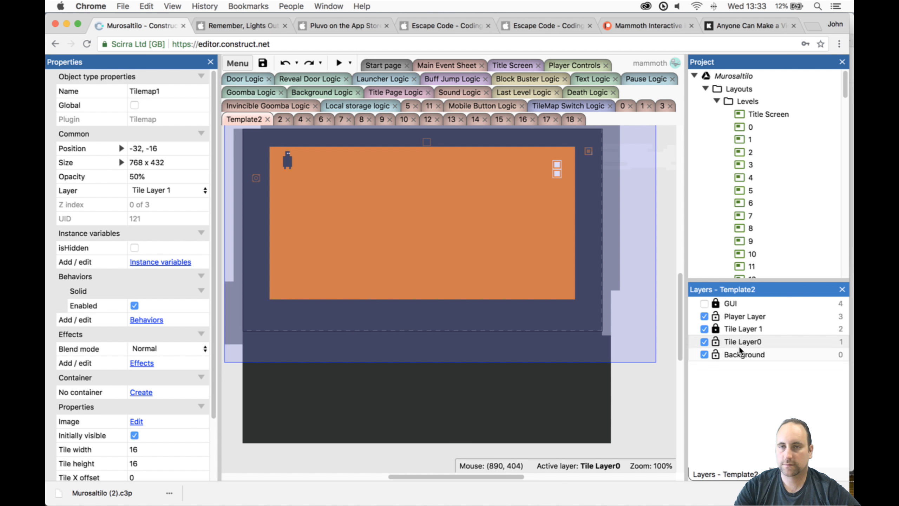
left_click(743, 341)
left_click(580, 372)
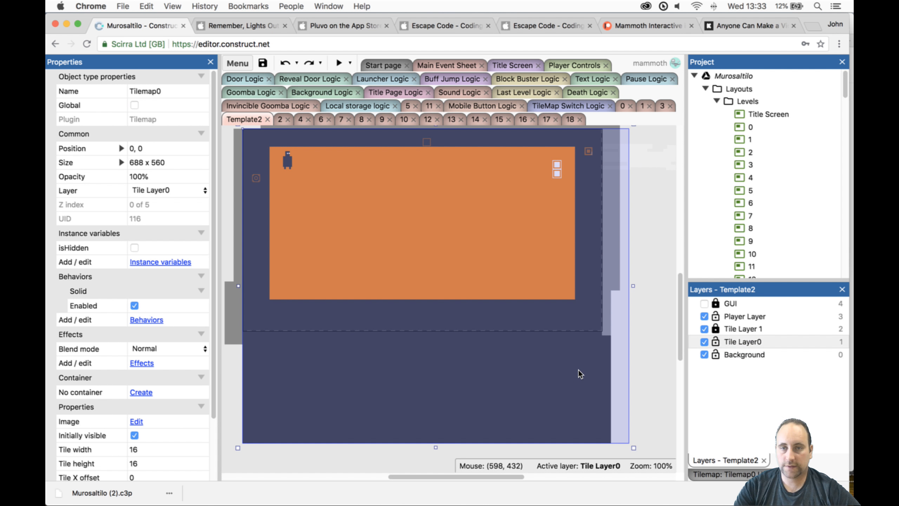
- Choose the solid tile and the Rectangle tool for Tilemap0, draw a test rectangle in the play area, and undo it
left_click(738, 341)
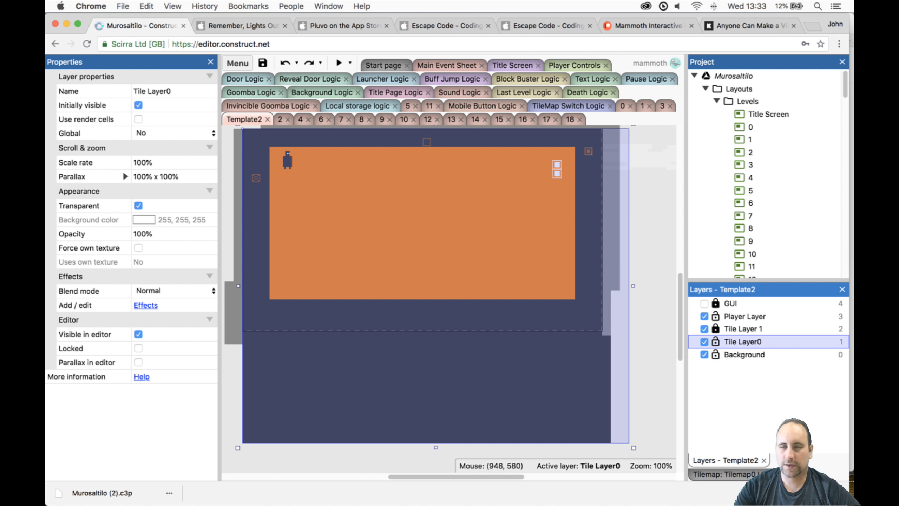
left_click(760, 473)
left_click(694, 336)
left_click(744, 304)
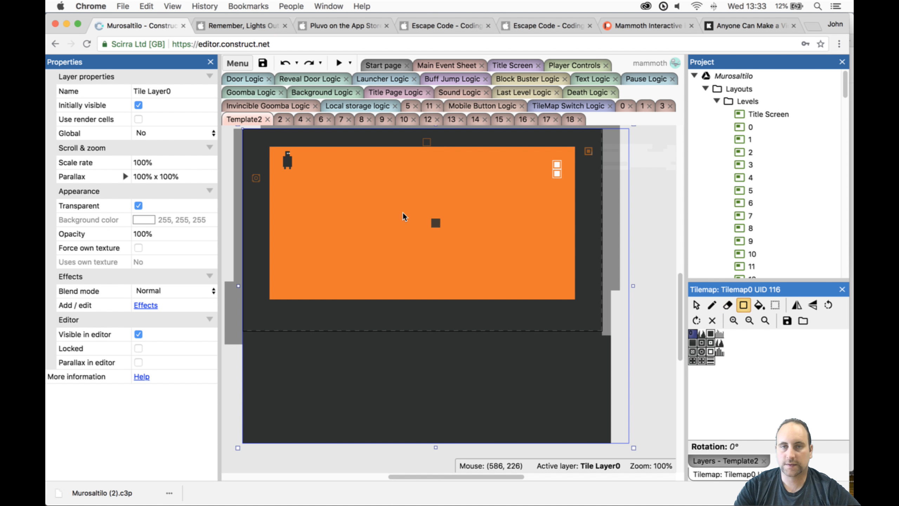
mouse_move(386, 209)
left_mouse_down()
mouse_move(431, 255)
mouse_move(468, 272)
left_mouse_up()
key("ctrl+z")
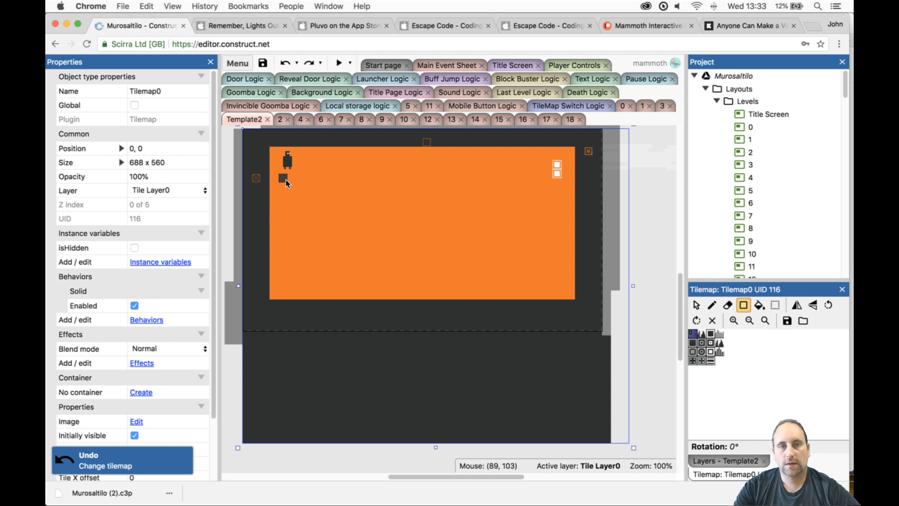
- Draw two ledges from the left wall, about 7 and 10 tiles long, the lower one with an upturned end, plus a pillar and a stepped block on the floor
left_click_drag(275, 176, 330, 182)
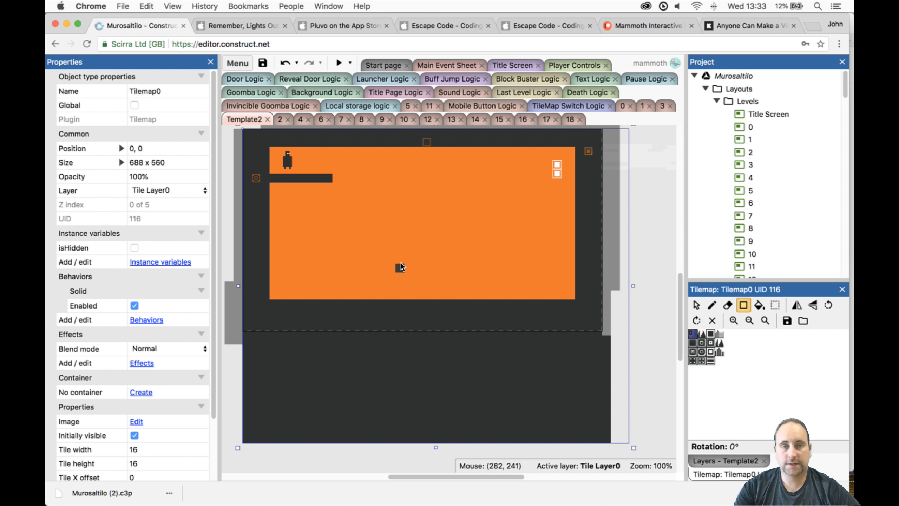
left_click(275, 234)
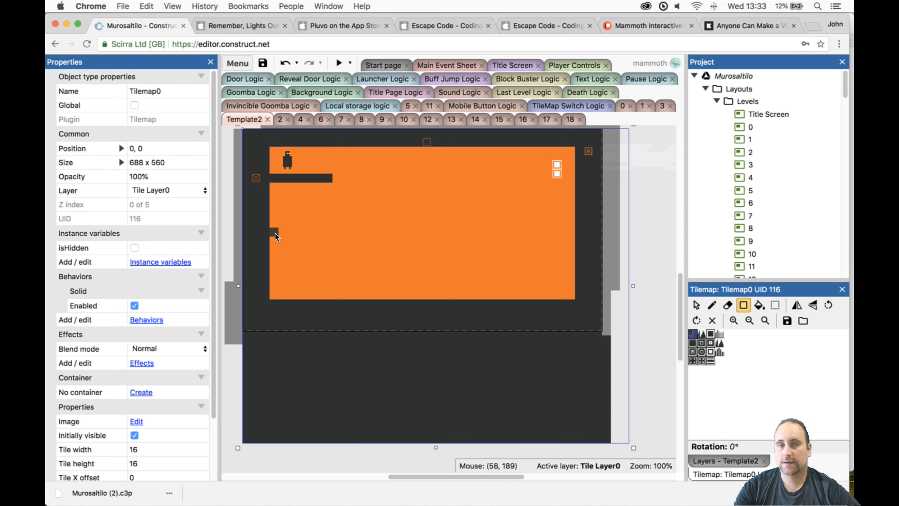
left_click_drag(353, 234, 353, 234)
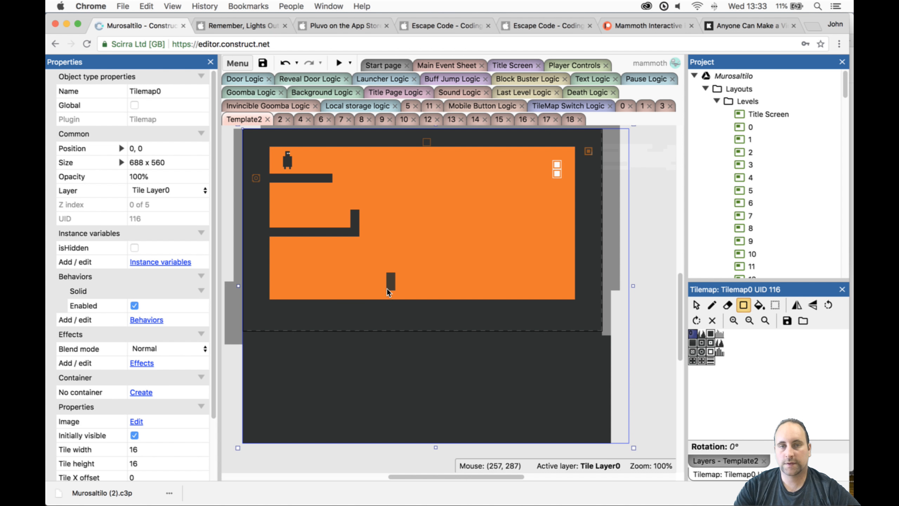
left_click_drag(387, 290, 388, 291)
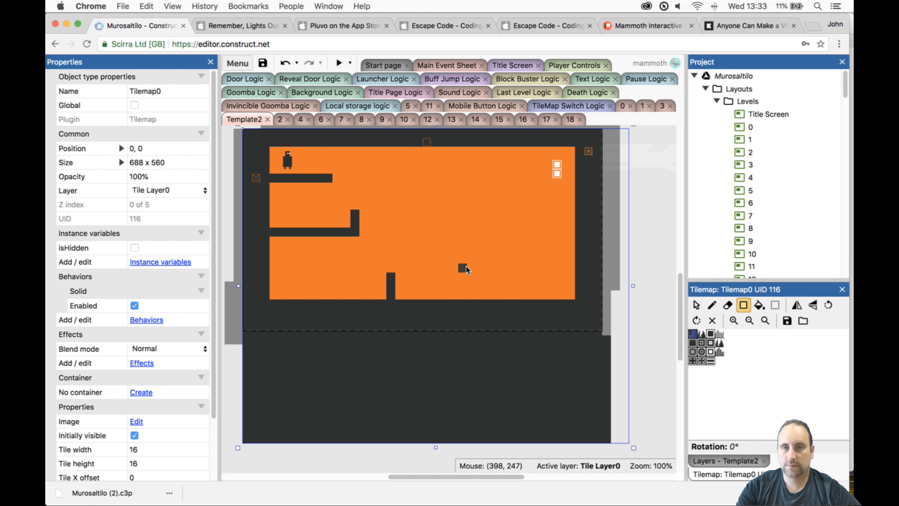
mouse_move(465, 267)
left_mouse_down()
mouse_move(464, 294)
mouse_move(456, 295)
left_mouse_up()
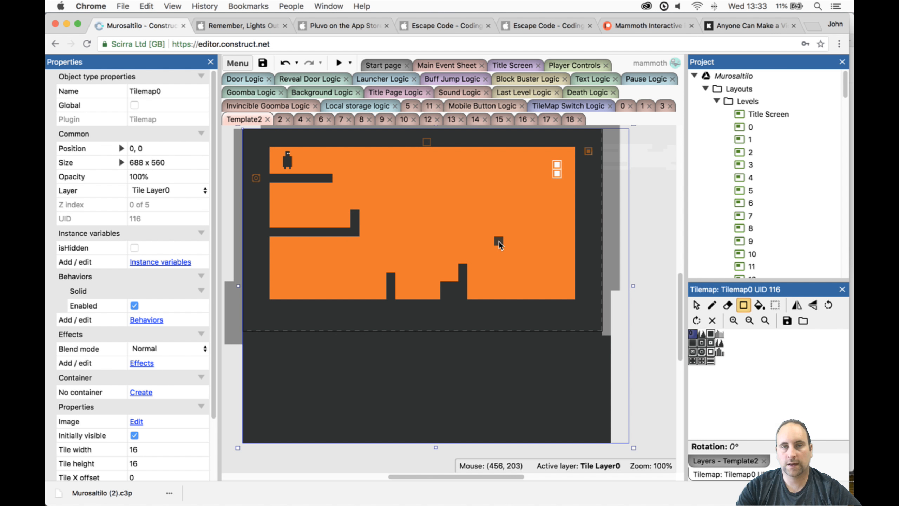
- Draw two ledges with upturned ends at the right wall, a floating 5-tile platform, and an L-shaped wall hanging from the ceiling
mouse_move(499, 242)
left_mouse_down()
mouse_move(521, 256)
mouse_move(499, 253)
left_mouse_up()
left_click_drag(499, 258, 577, 258)
left_click_drag(533, 218, 575, 223)
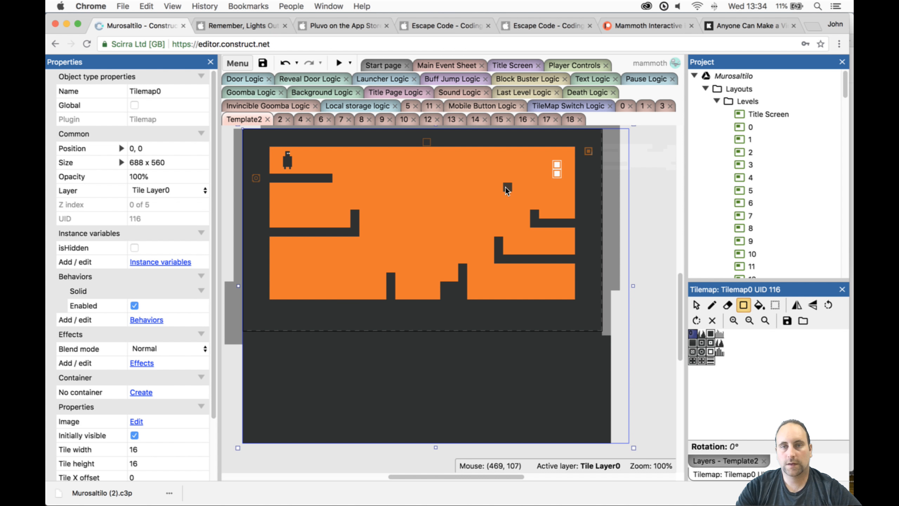
left_click_drag(516, 191, 479, 191)
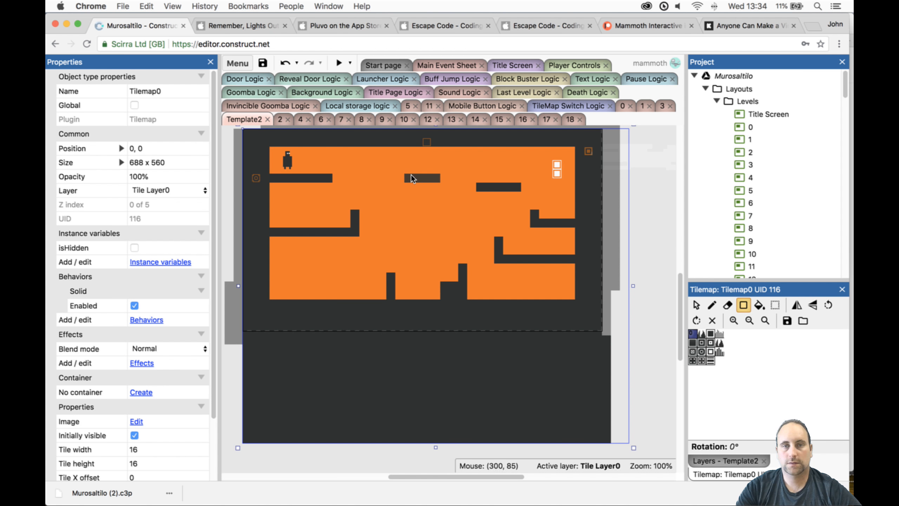
left_click_drag(411, 175, 411, 175)
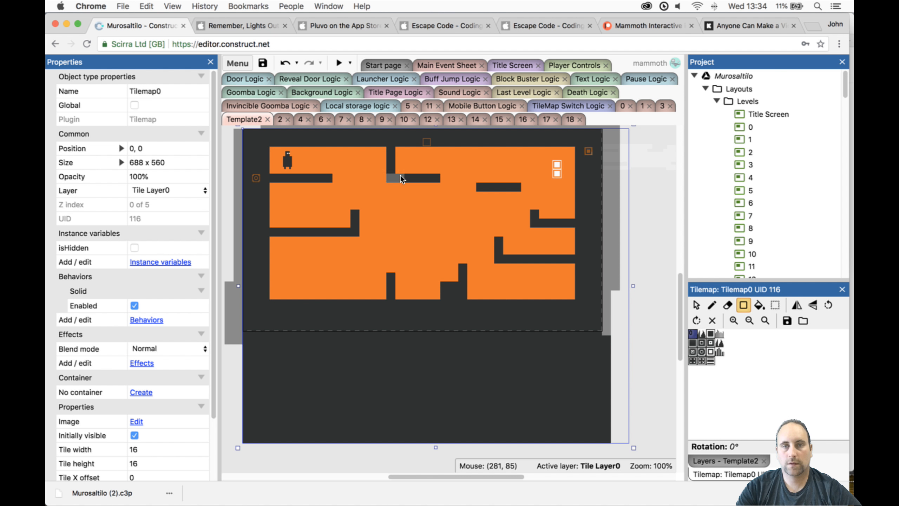
- Move the door from the upper right of the play area onto the L-shaped hanging wall, at position 280, 64
left_click(696, 305)
left_click(559, 164)
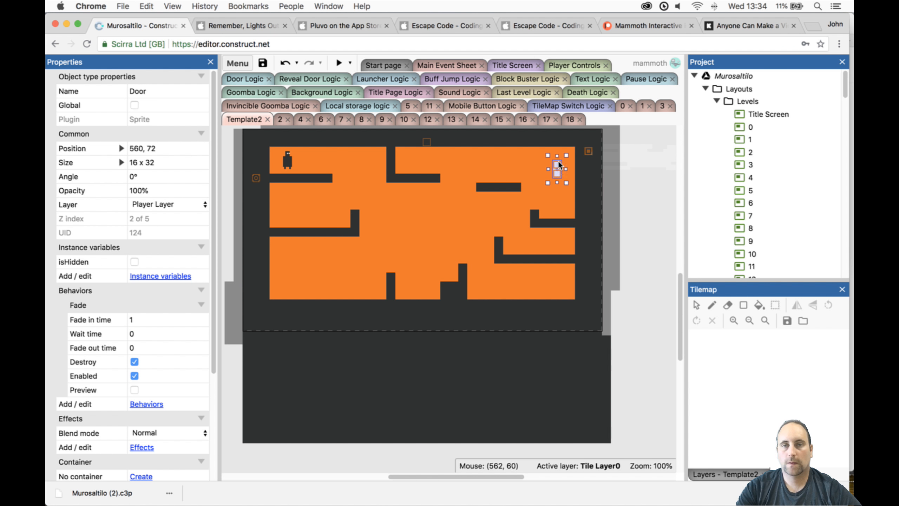
left_click_drag(559, 169, 402, 162)
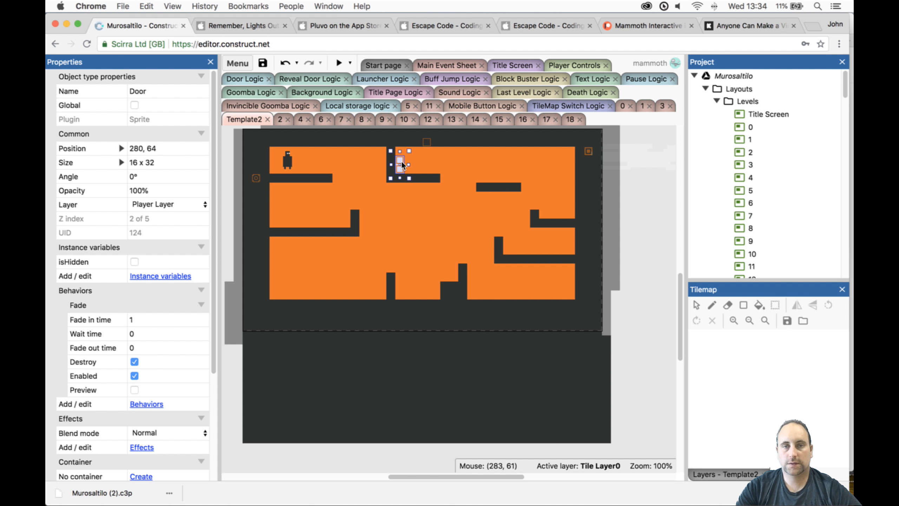
- Add a Reveal object on the floor in the play area's bottom-left corner, at position 48, 272
scroll(762, 248, "down", 10)
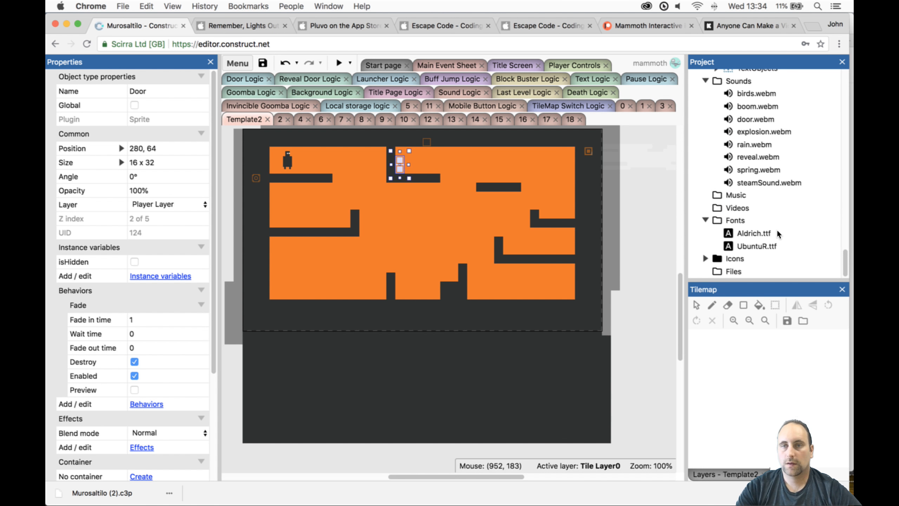
scroll(777, 233, "up", 6)
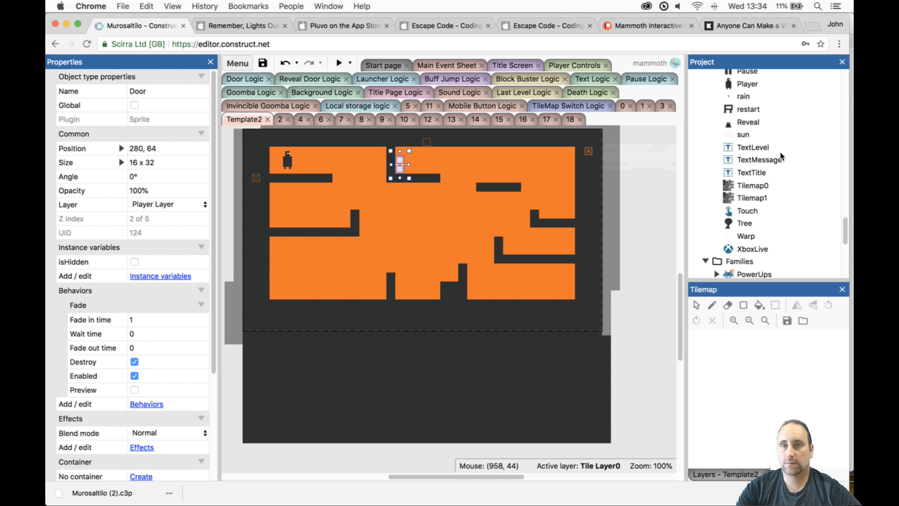
left_click(750, 122)
left_click_drag(371, 235, 283, 294)
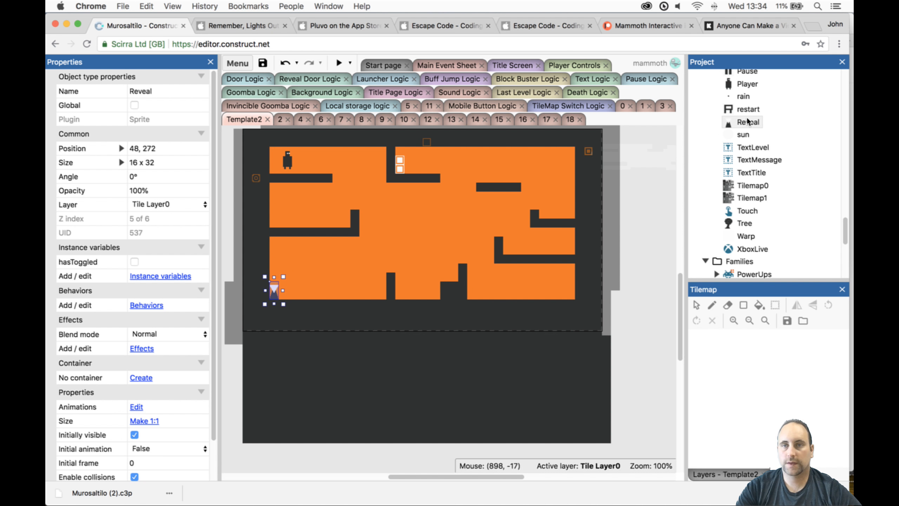
- Place six Goombas on the lower left ledge, the two right ledges and the three floor sections, and briefly preview the level
scroll(748, 121, "up", 10)
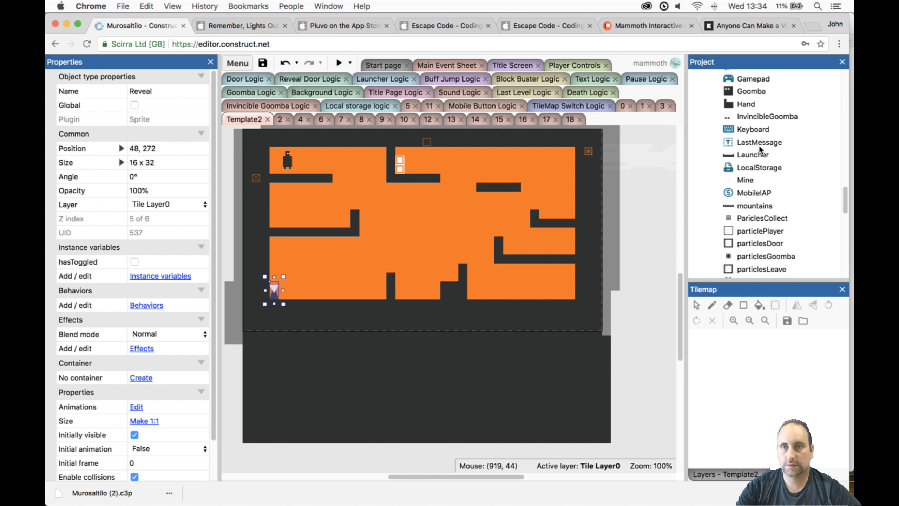
left_click(754, 94)
left_click_drag(743, 110, 635, 209)
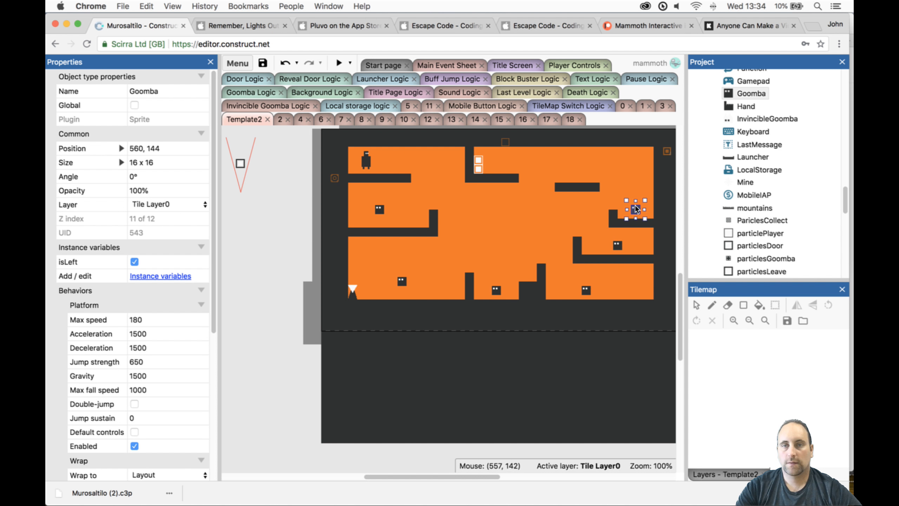
left_click(339, 62)
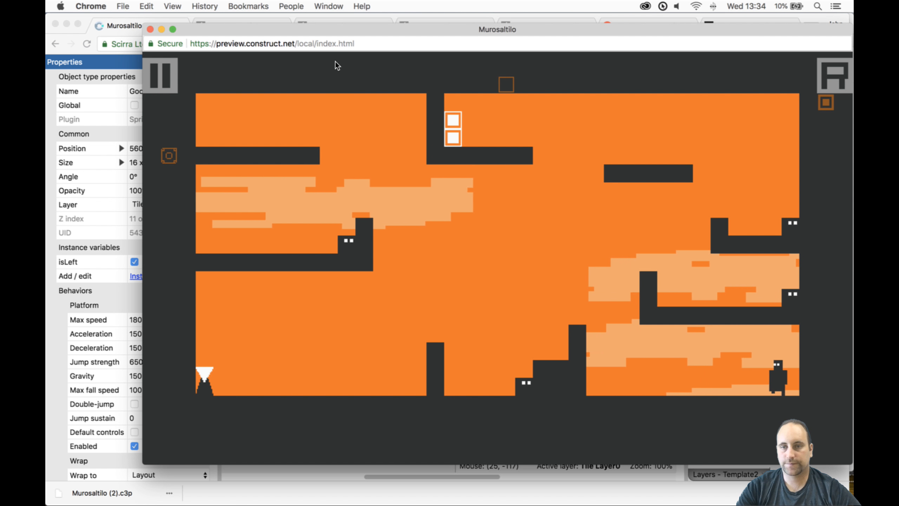
left_click(150, 29)
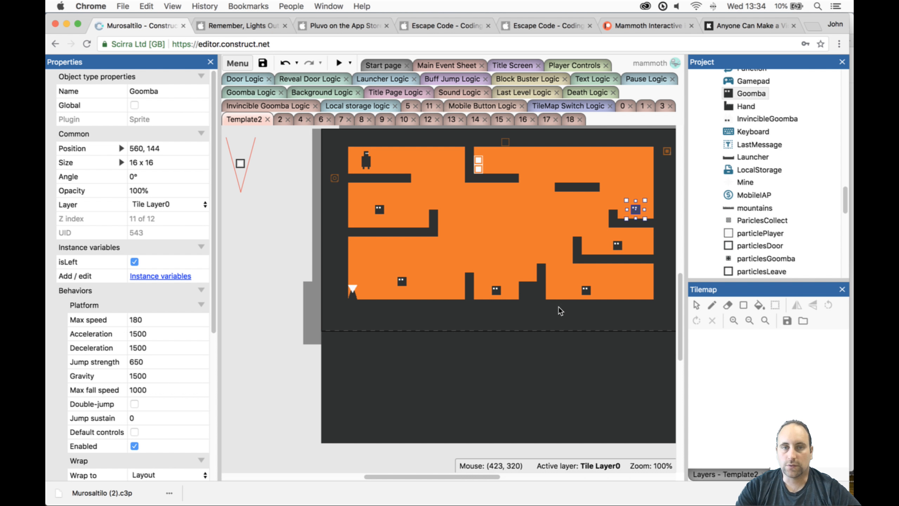
- Lock Tile Layer0, make Tile Layer 1 active, and select Tilemap1 for tile editing
left_click(311, 283)
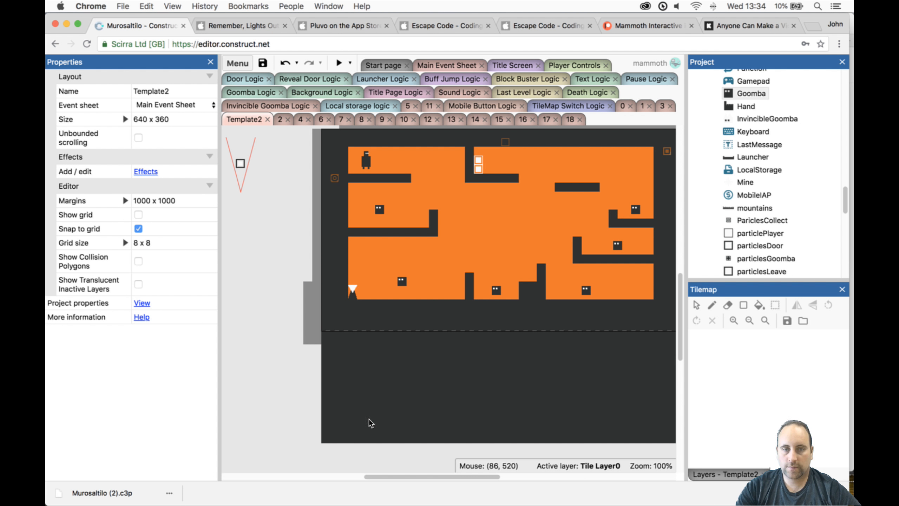
left_click_drag(413, 472, 439, 474)
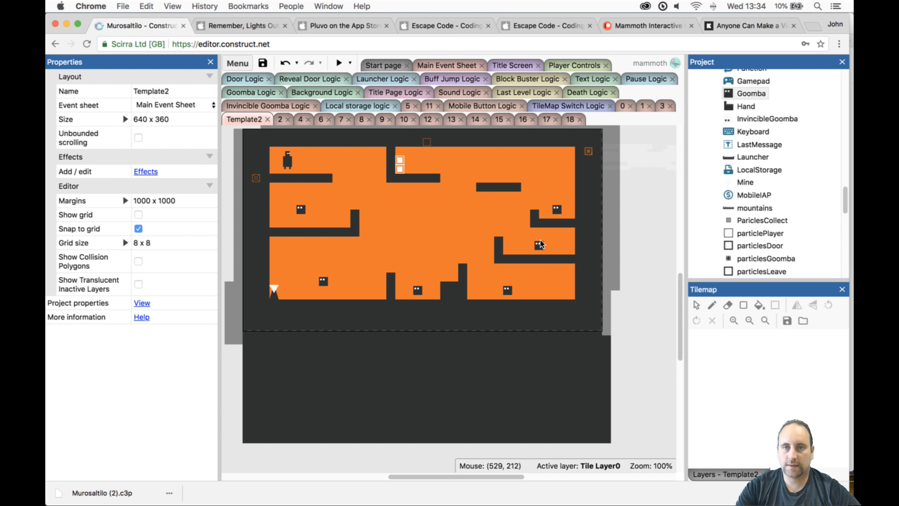
left_click(618, 235)
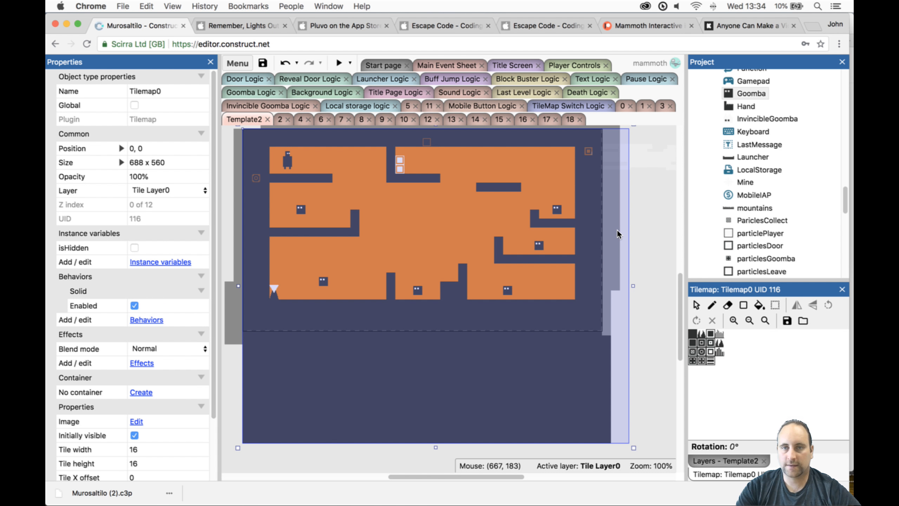
left_click(715, 461)
left_click(739, 329)
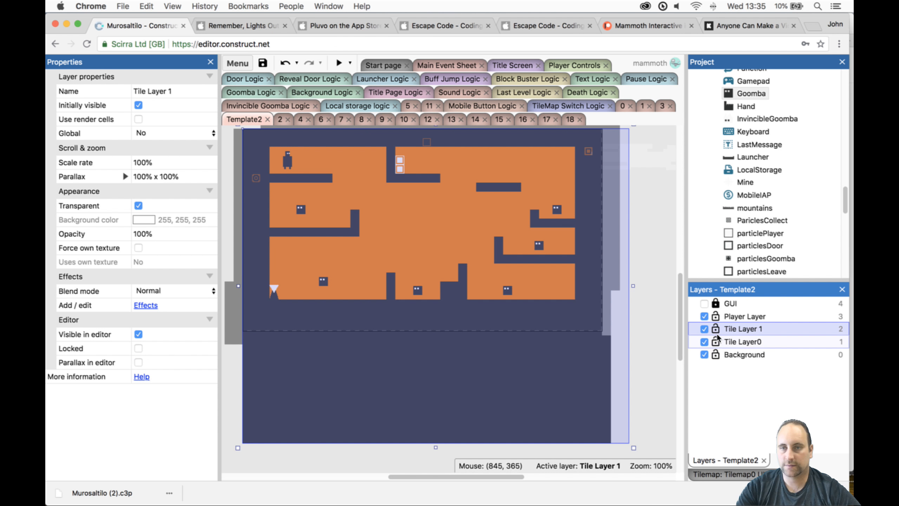
left_click(635, 301)
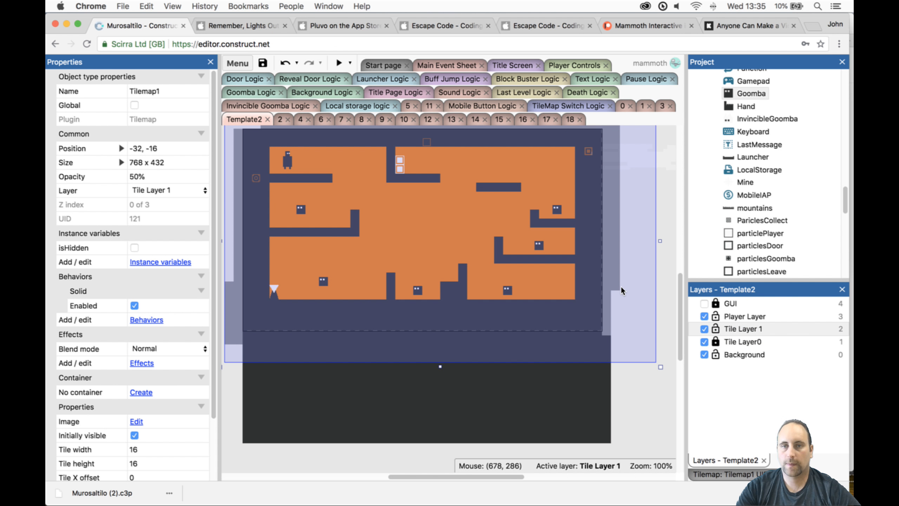
left_click(761, 472)
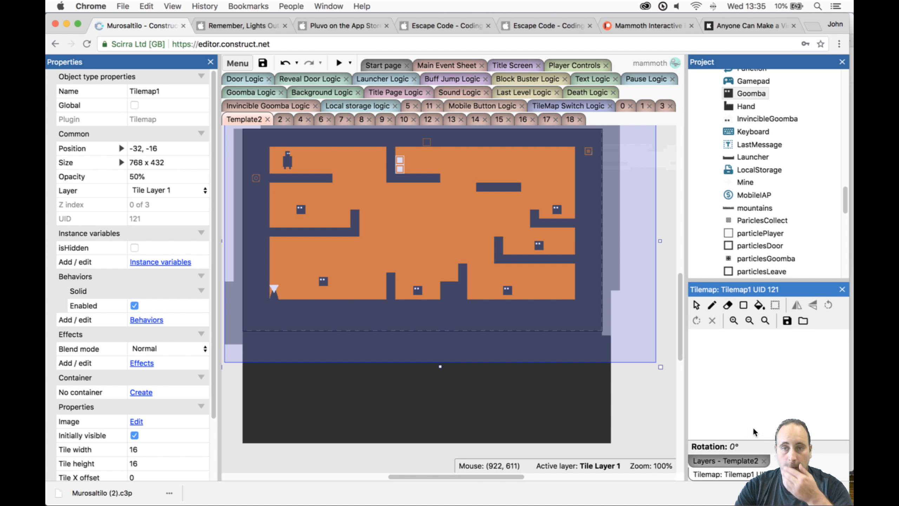
- Draw solid-tile rectangles on Tilemap1: about 5 by 9 tiles between the pillar and stepped block, and 2 by 2 right of the stepped block
left_click(741, 307)
left_click(692, 334)
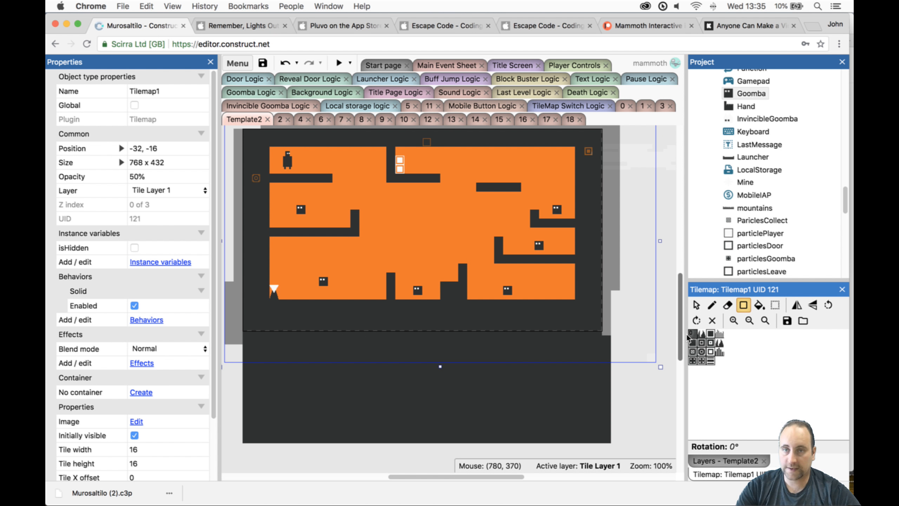
left_click(400, 268)
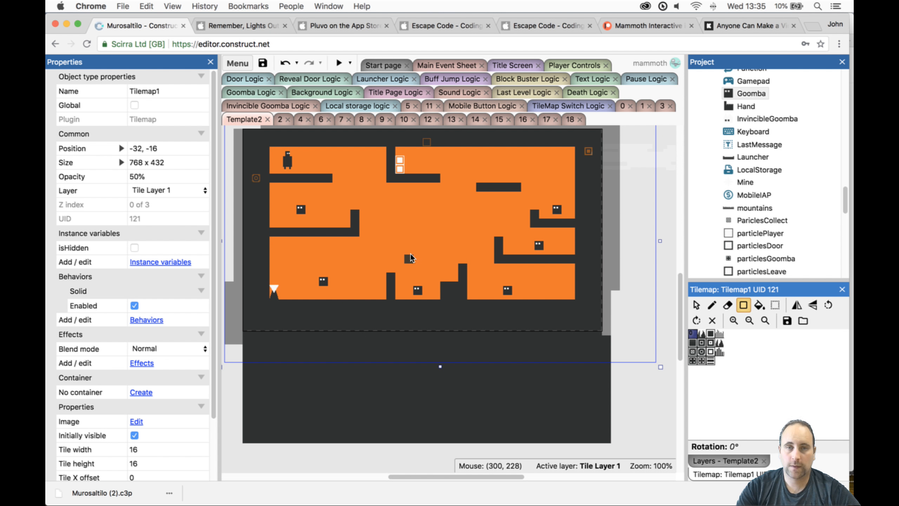
left_click_drag(400, 220, 433, 294)
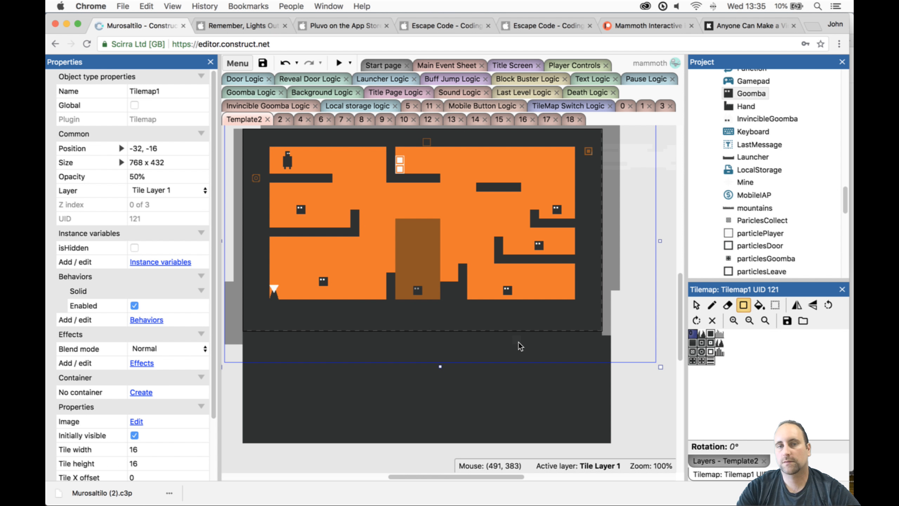
left_click_drag(471, 285, 481, 296)
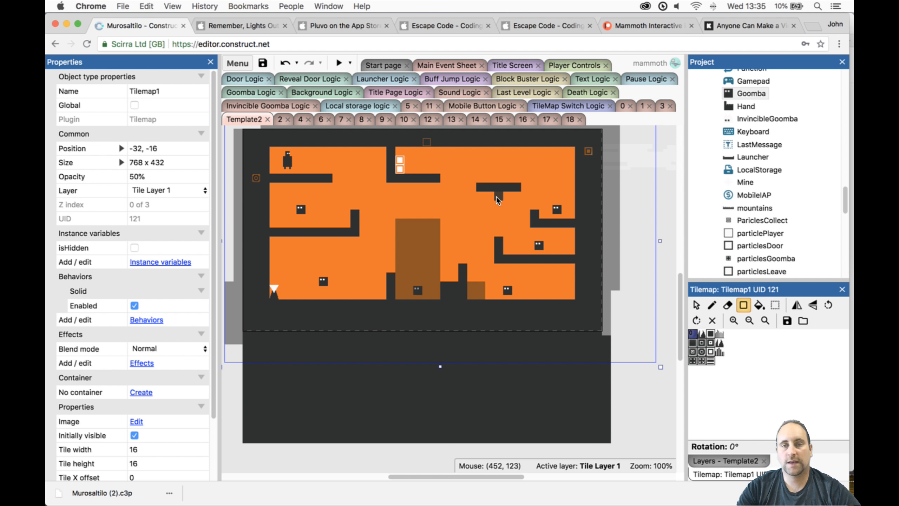
- Undo a test block under the floating platform, and draw two one-tile-wide columns from ceiling to floor, through the lower left ledge and the floating platform
left_click_drag(496, 198, 521, 228)
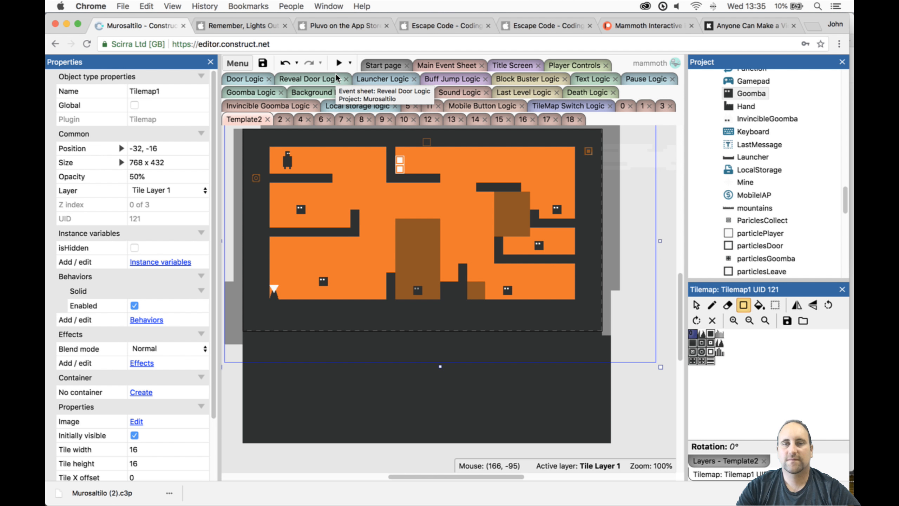
key("super+z")
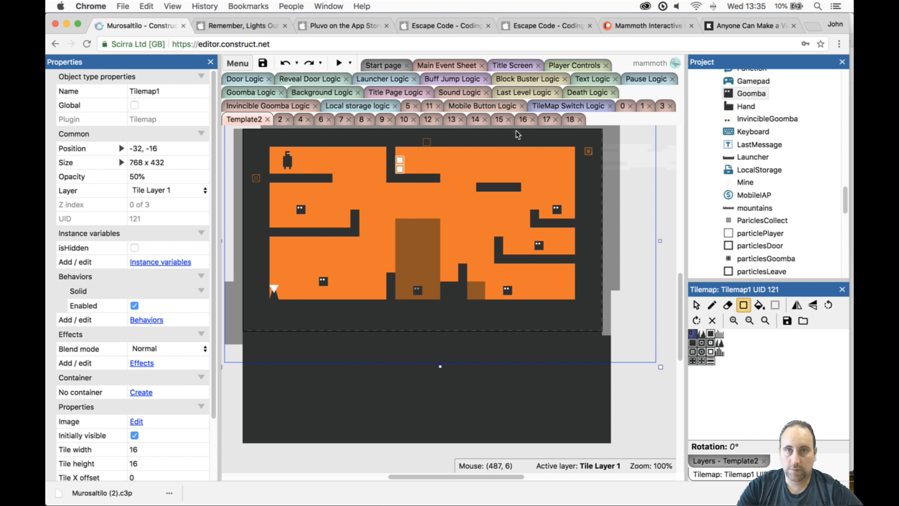
left_click_drag(509, 144, 524, 306)
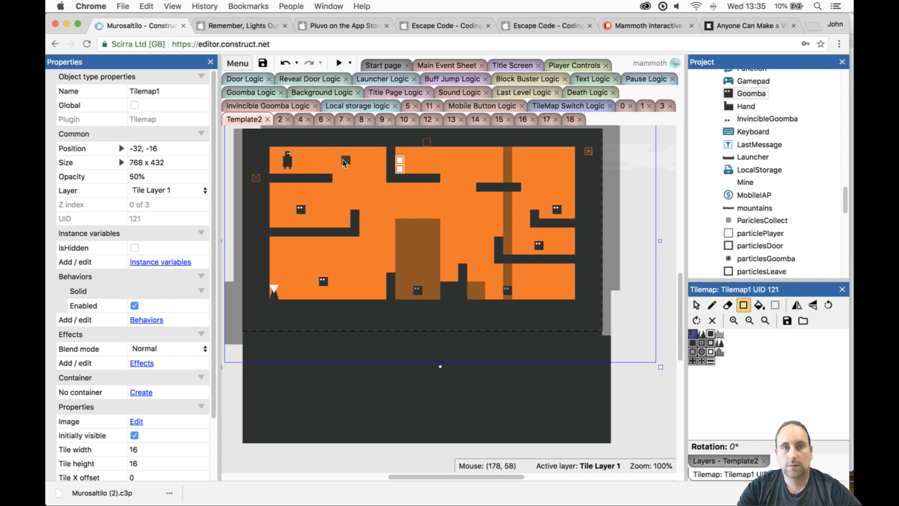
left_click_drag(346, 150, 345, 305)
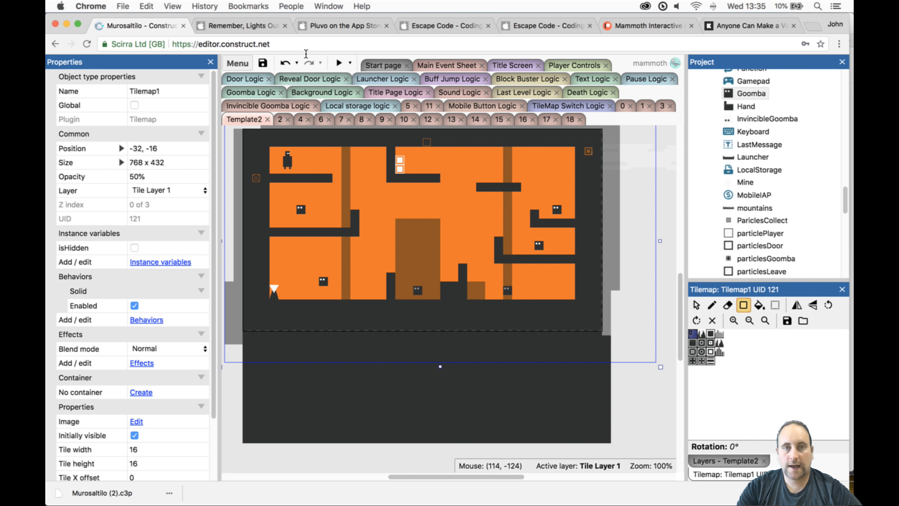
- Preview the level and guide the player from the start platform down to the Reveal object in the bottom-left corner
left_click(334, 63)
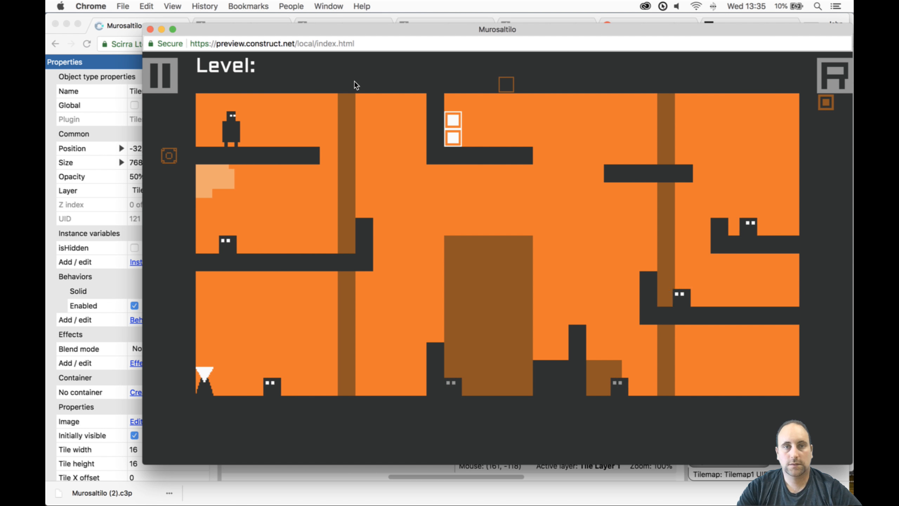
key("Right")
key("Up")
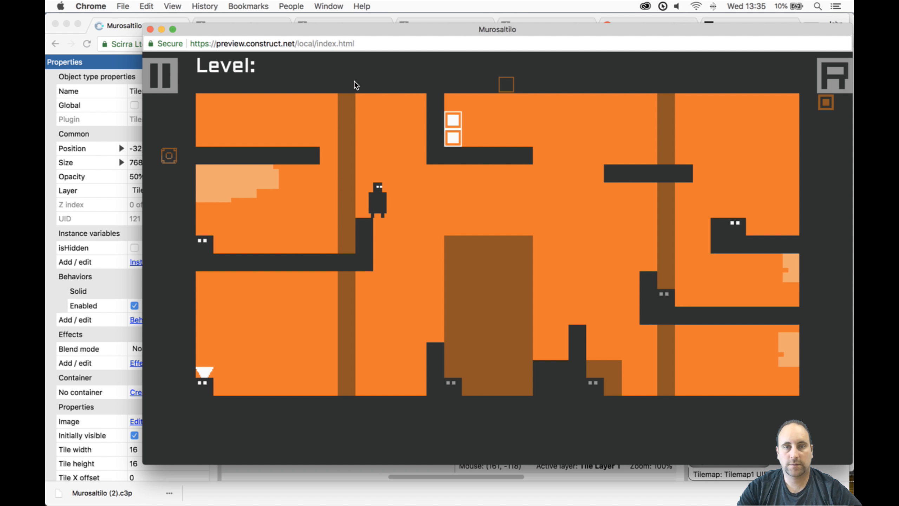
key("Right")
key("Left")
key("Up")
key("Right")
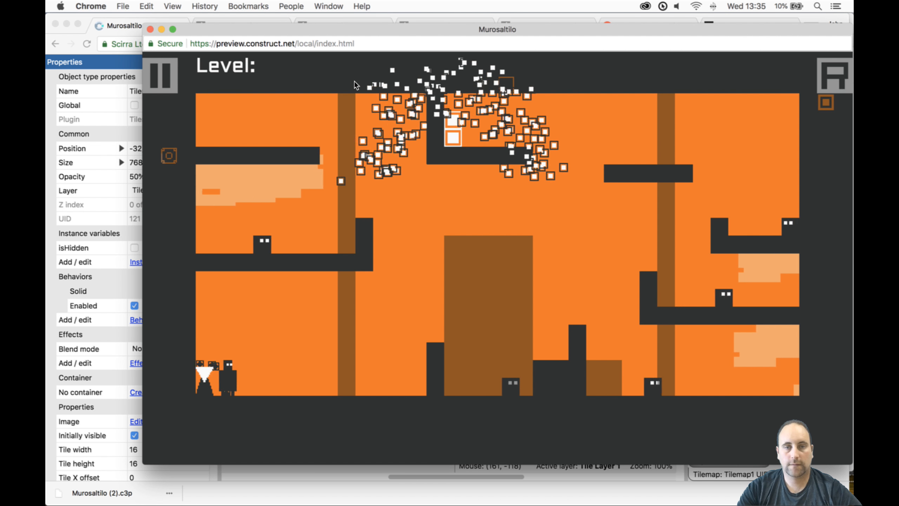
- Play on across the floor obstacles and up the right-hand ledges to the door, and close the preview
key("Up")
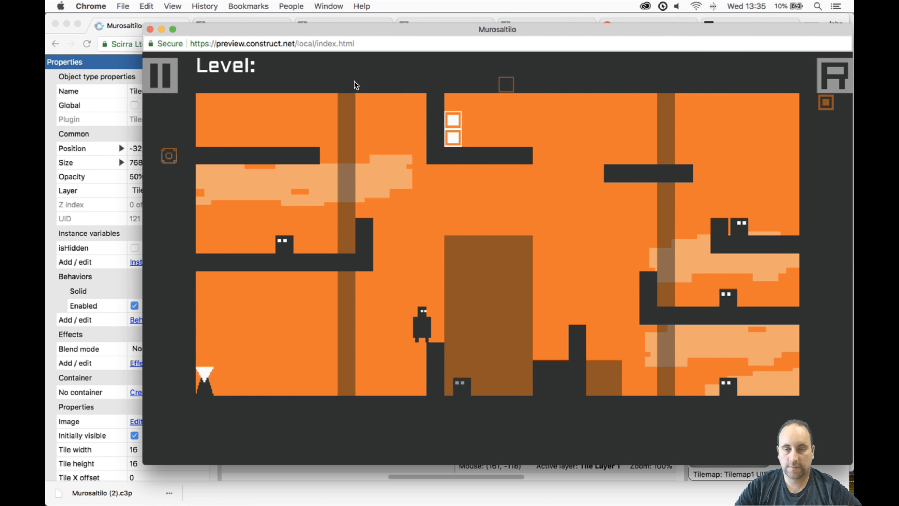
key("Right")
key("Up")
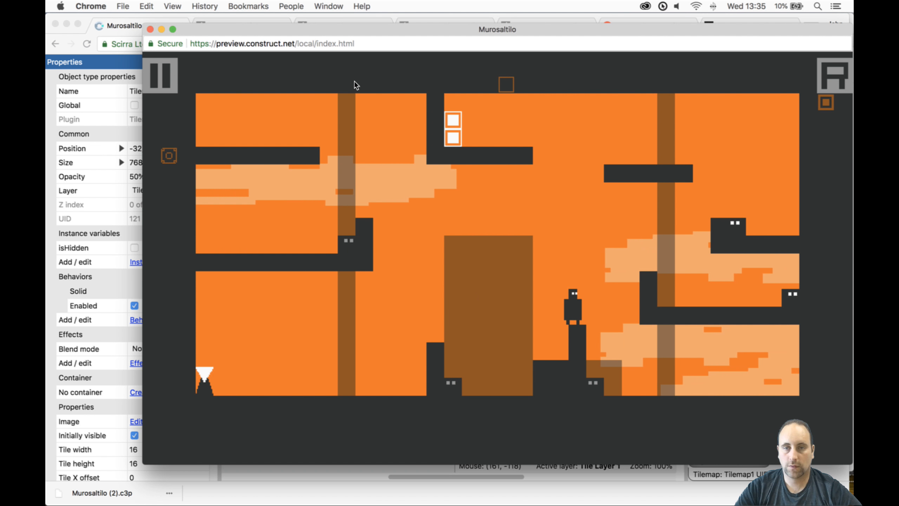
key("Up")
key("Right")
key("Up")
key("Right")
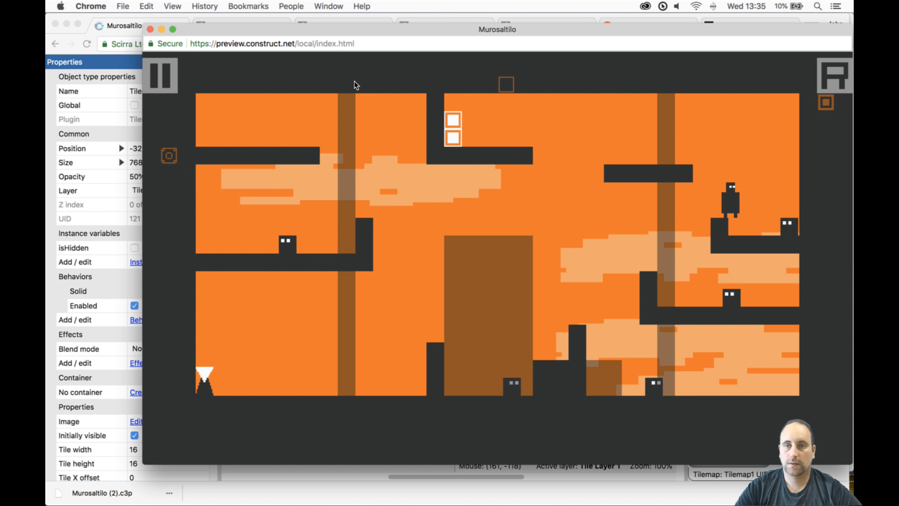
key("Left")
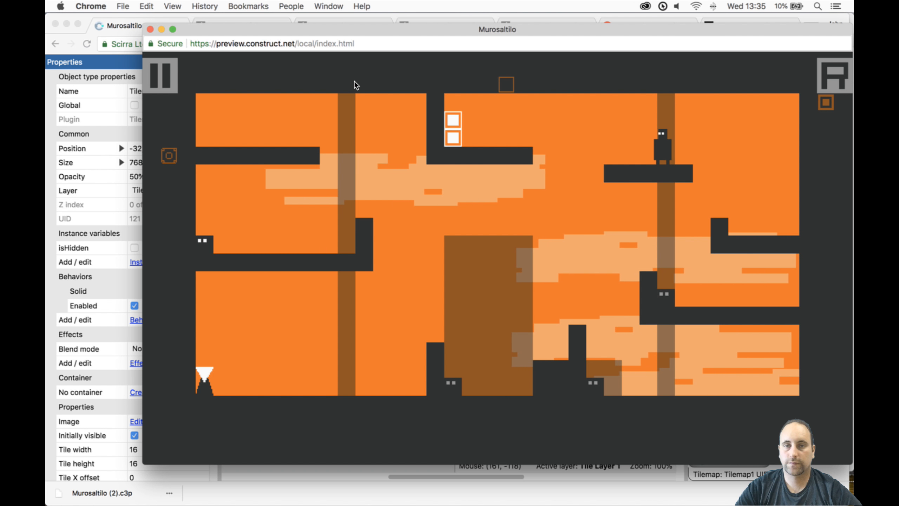
key("Left")
key("Up")
key("Left")
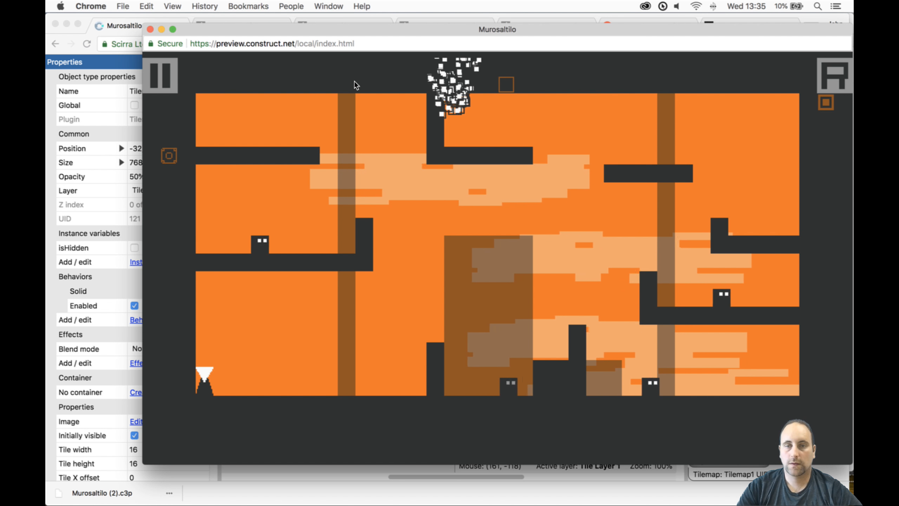
left_click(150, 29)
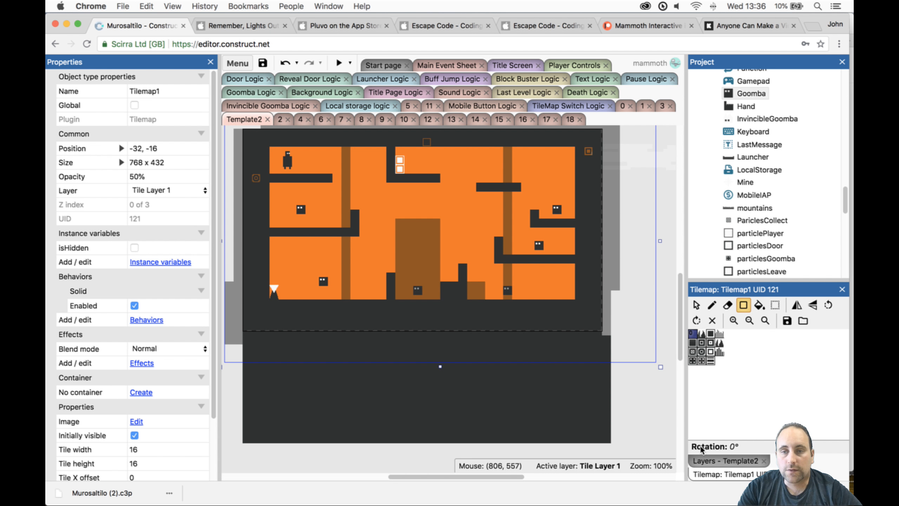
- Lock Tile Layer 1, unlock and activate Tile Layer0, and select Tilemap0 for tile editing
left_click(719, 461)
left_click(721, 342)
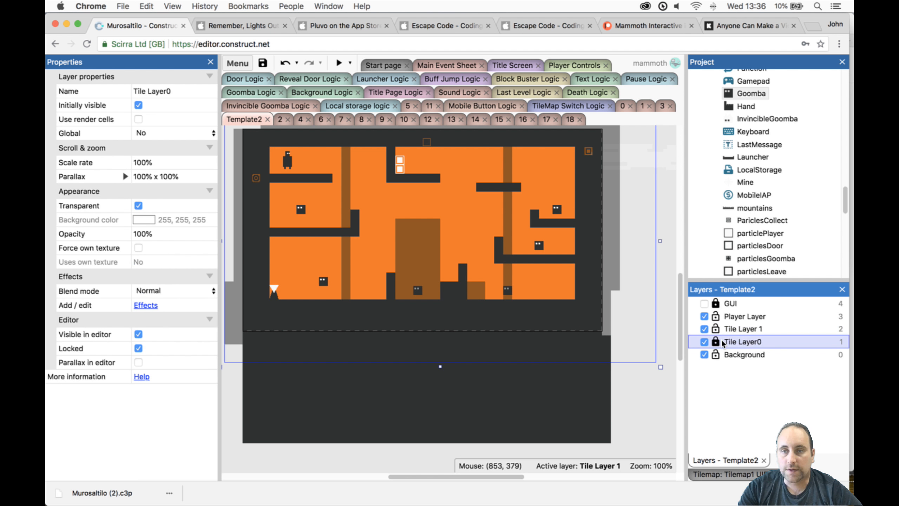
left_click(536, 346)
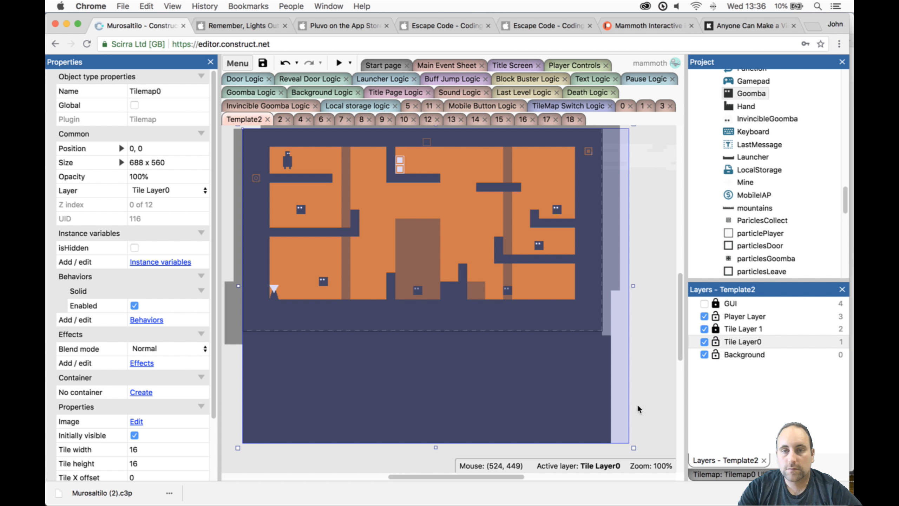
left_click(736, 475)
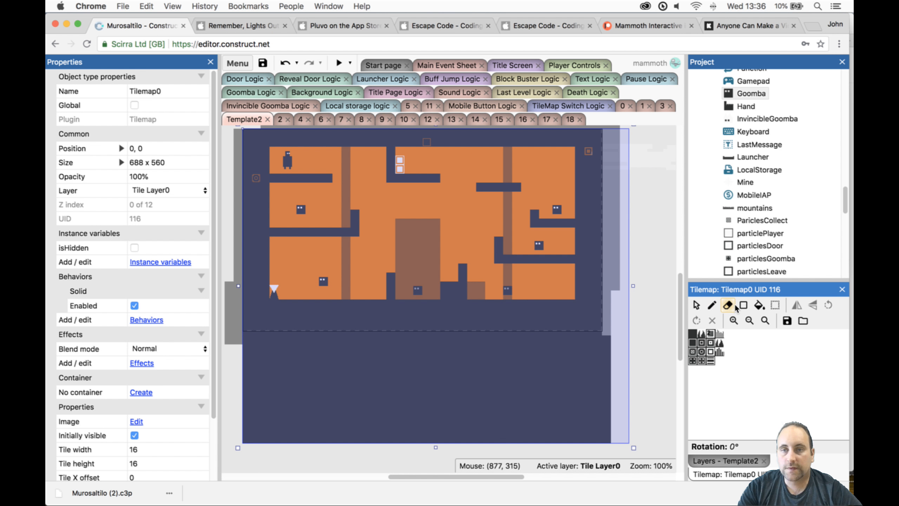
- Pencil a one-tile-wide solid wall on Tilemap0 from the lower left ledge's upturned end up to the ceiling
left_click(713, 305)
left_click(692, 333)
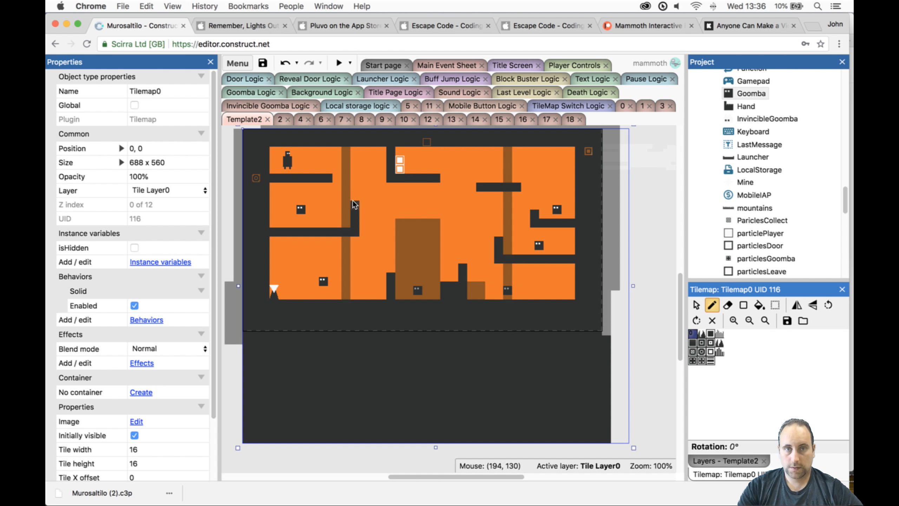
left_click_drag(354, 205, 356, 149)
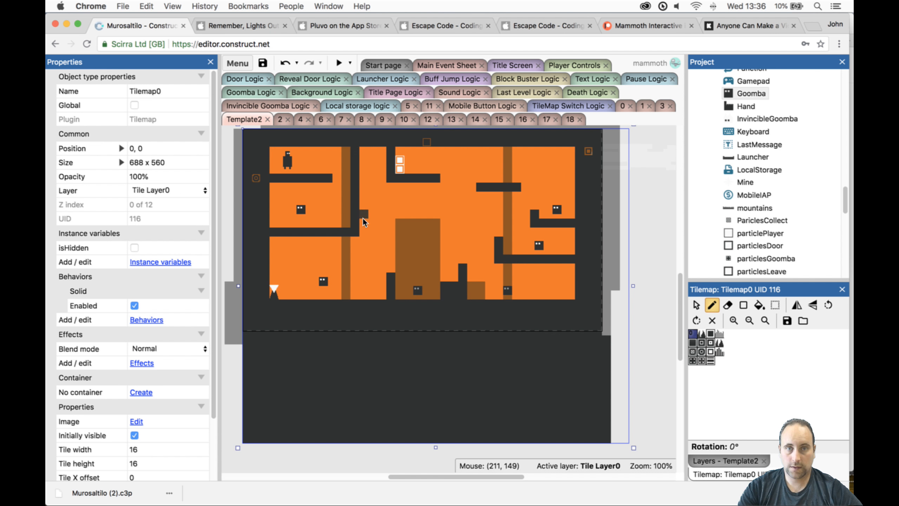
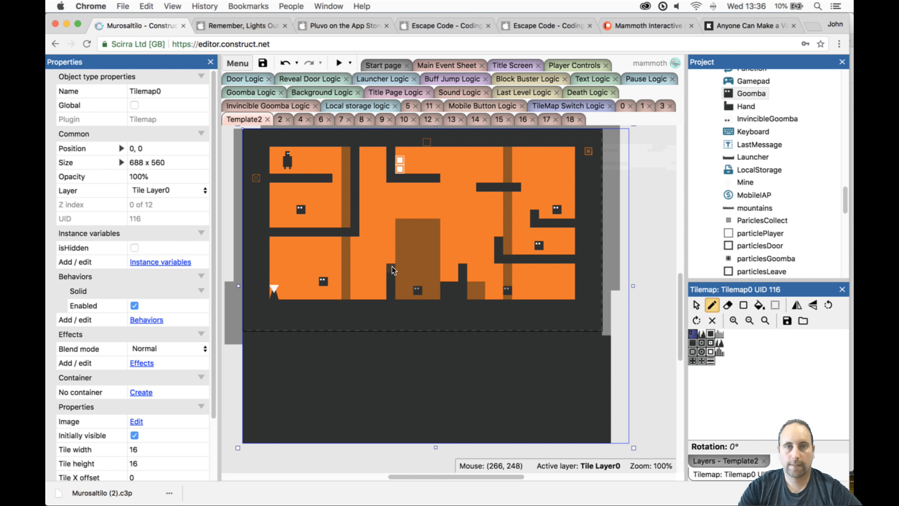
- Pencil one-tile-wide walls on Tilemap0 up to the ceiling from the stub below the door and from the lower right ledge's upturned end
mouse_move(394, 270)
left_mouse_down()
mouse_move(392, 183)
mouse_move(391, 197)
left_mouse_up()
key("super+z")
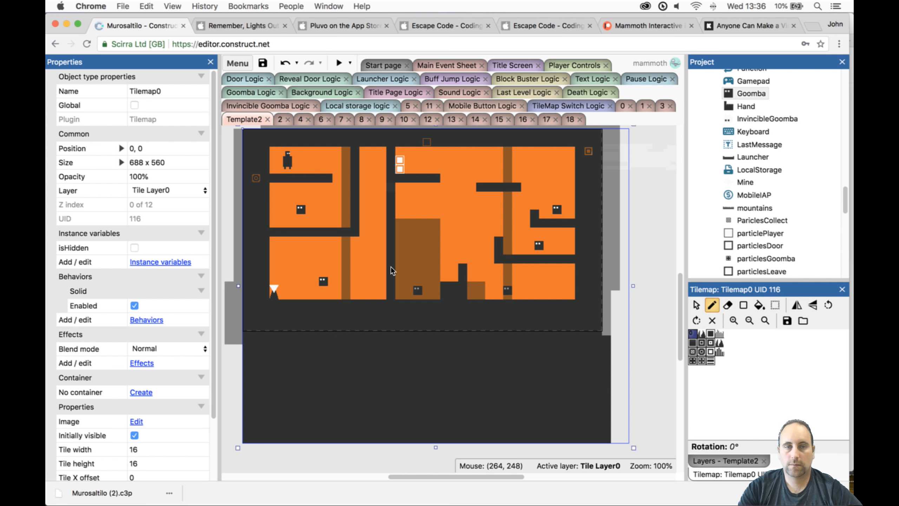
left_click(391, 267)
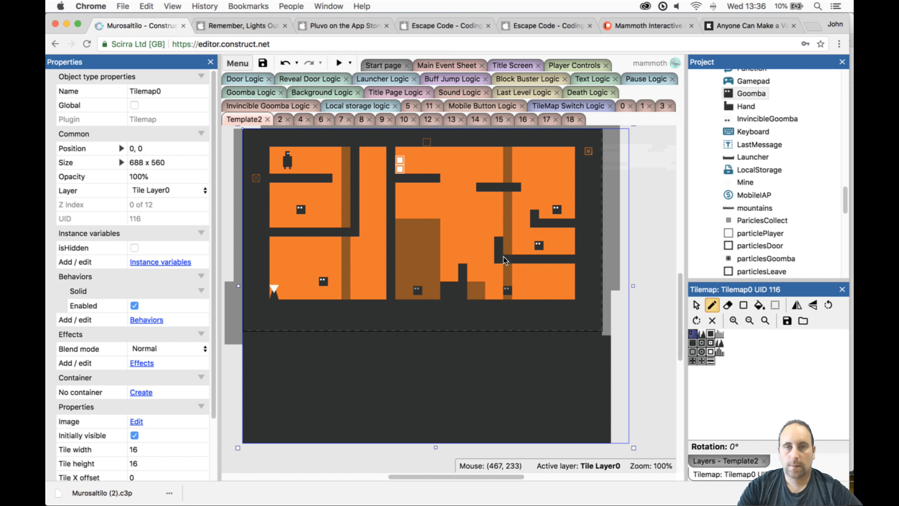
left_click_drag(498, 230, 499, 158)
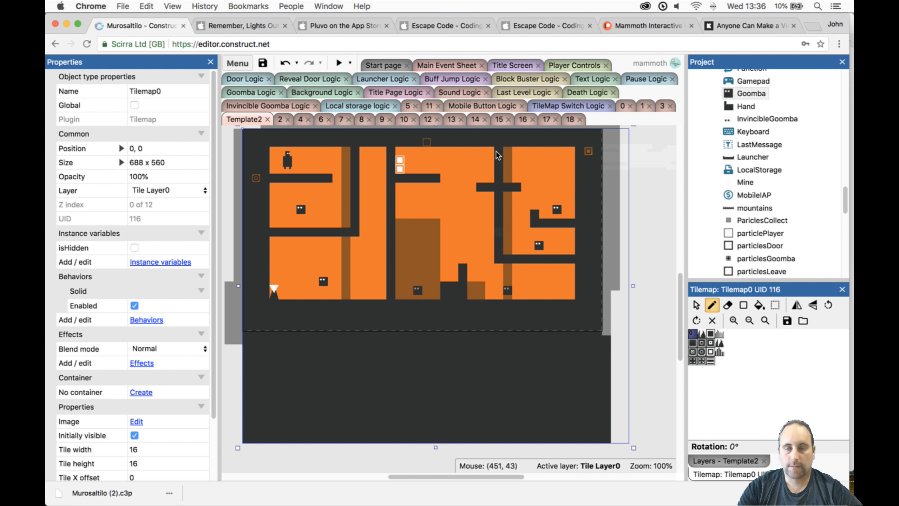
- Unlock Tile Layer 1, lock Tile Layer0, and select Tilemap1 for tile editing
left_click(722, 461)
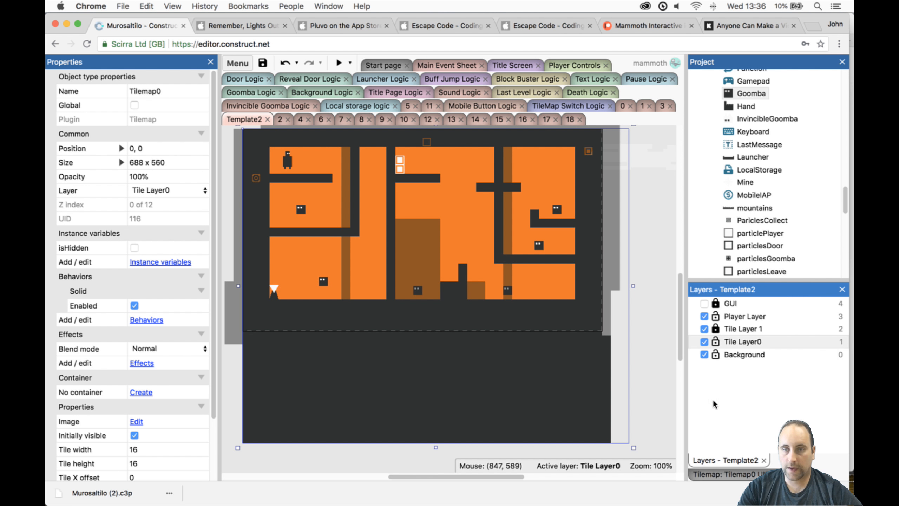
left_click(724, 330)
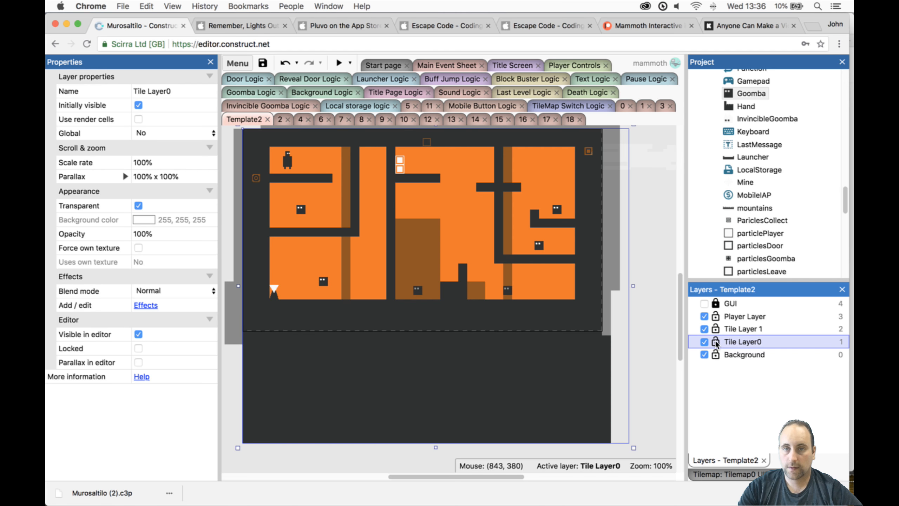
left_click(716, 341)
left_click(567, 317)
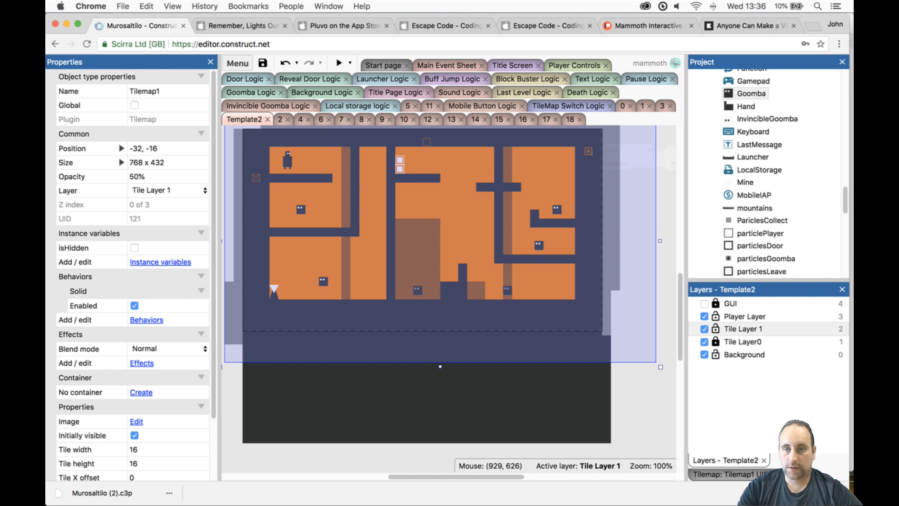
left_click(724, 474)
- Erase Tilemap1's two tall thin columns and the two leftmost tile columns of its central block
left_click(728, 306)
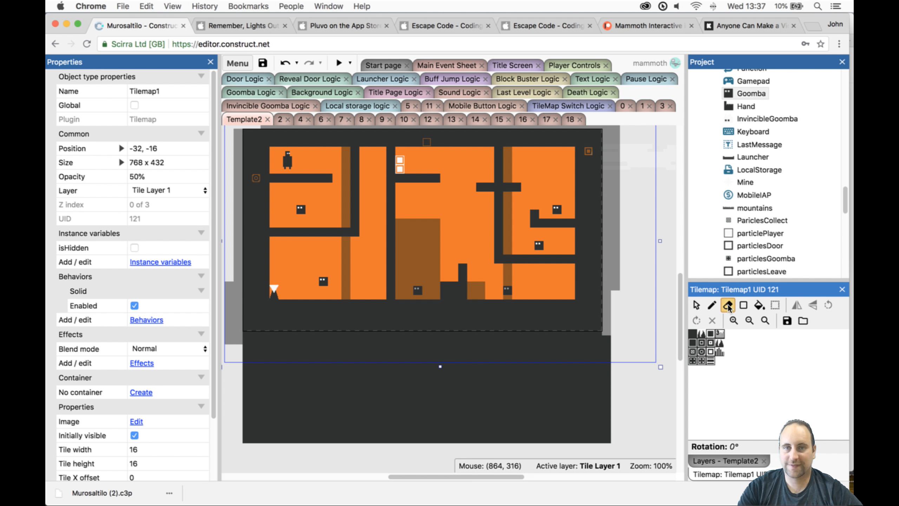
mouse_move(508, 149)
left_mouse_down()
mouse_move(511, 288)
mouse_move(494, 273)
left_mouse_up()
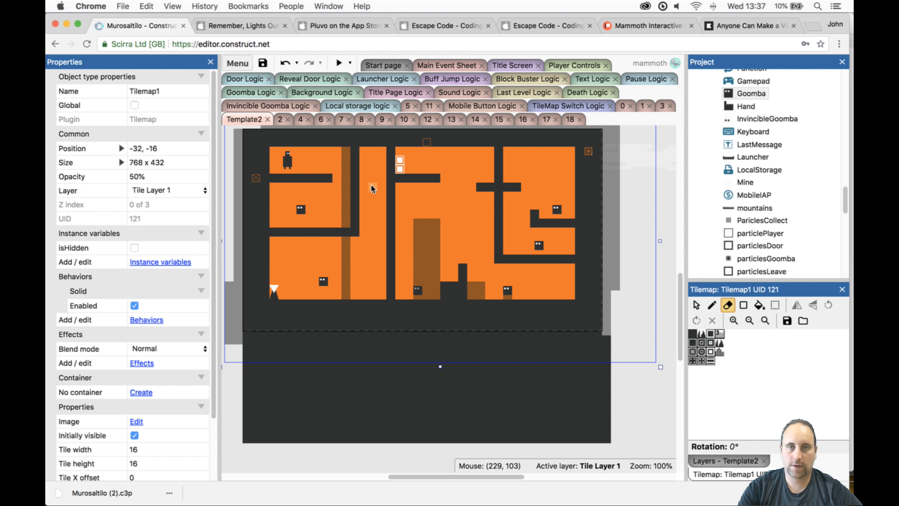
left_click_drag(344, 238, 346, 299)
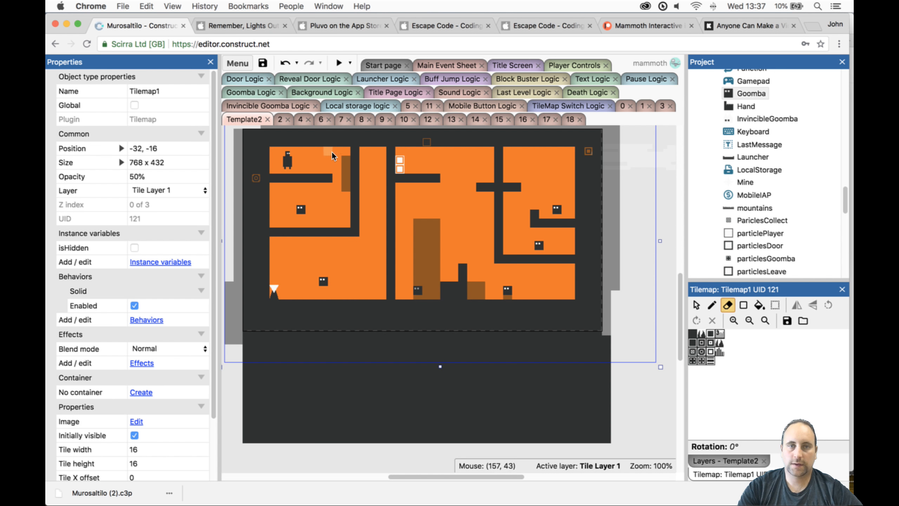
left_click(346, 185)
- Add two one-tile-wide floor-to-ceiling columns on Tilemap1 at the start platform's end and the upper right ledge's left end, and erase the leftover floor tile
left_click(693, 334)
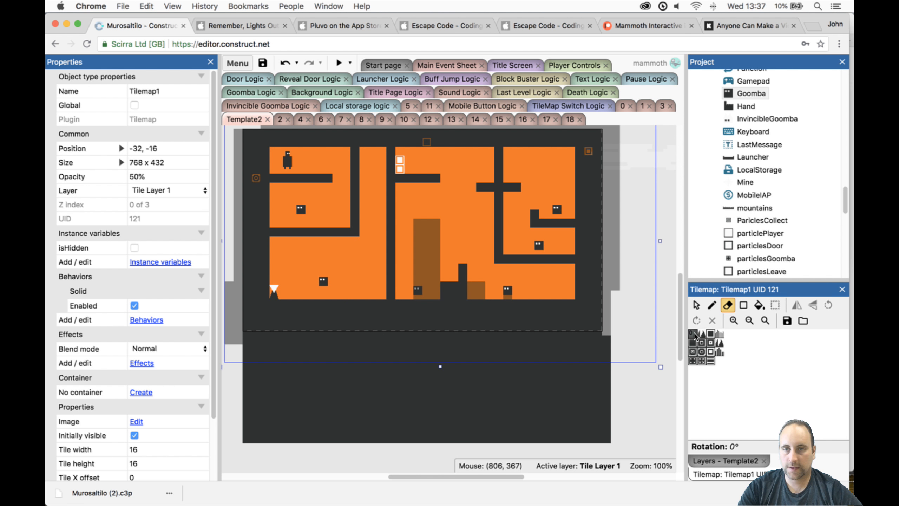
left_click(744, 305)
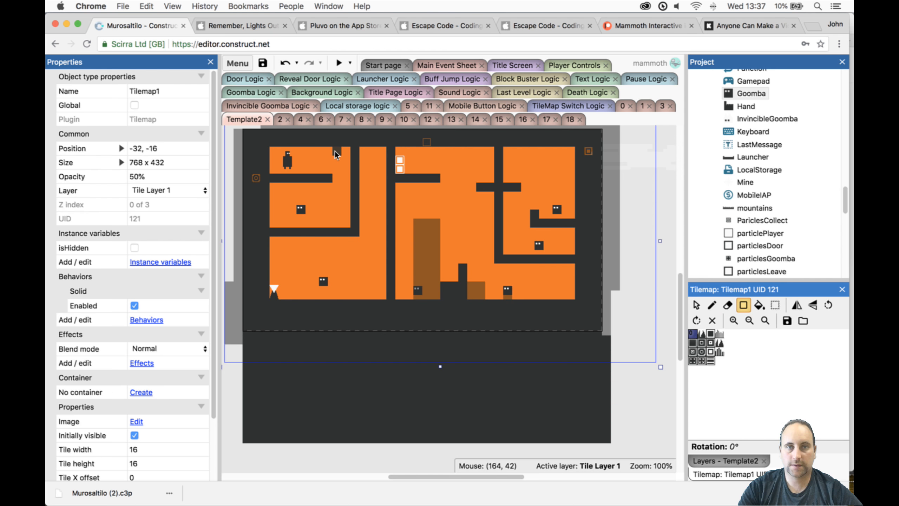
left_click_drag(335, 151, 337, 294)
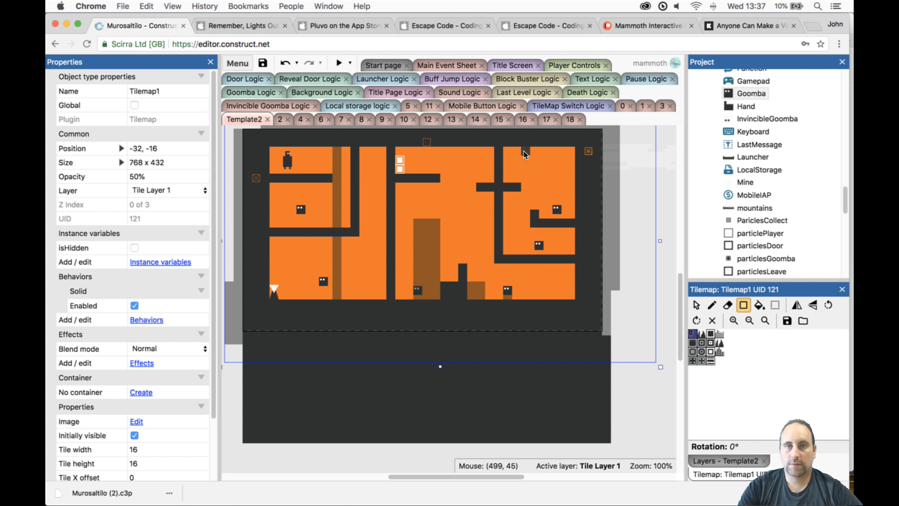
left_click_drag(524, 148, 525, 292)
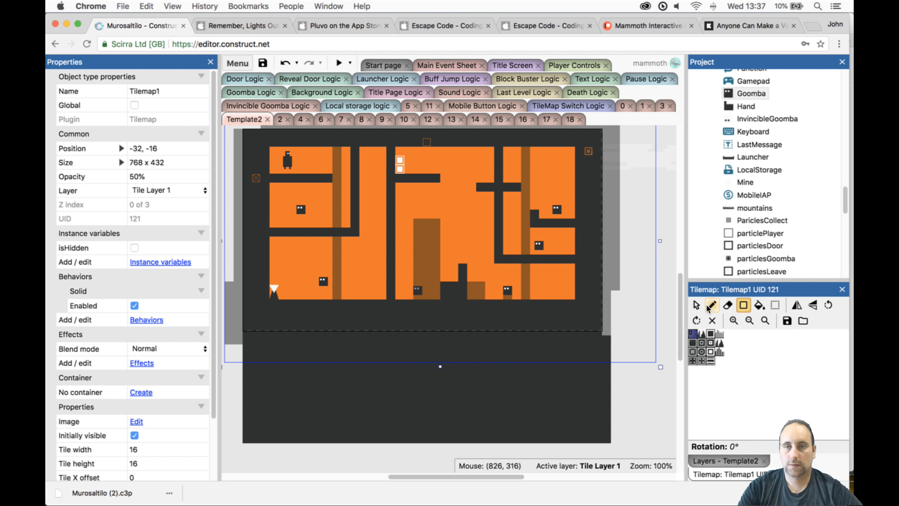
left_click(741, 304)
left_click(728, 305)
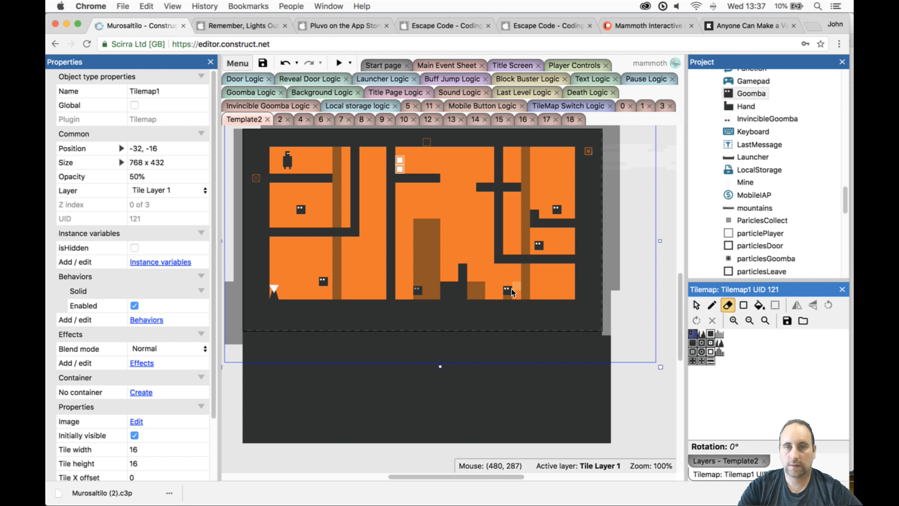
- Preview the level and guide the player down from the start platform to the Reveal object, switching tilemaps on the way
left_click(339, 62)
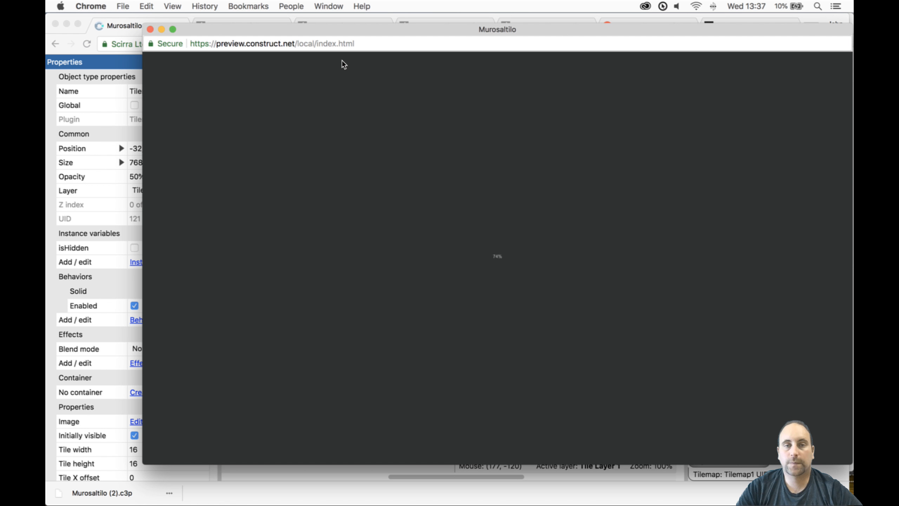
key("Right")
key("Left")
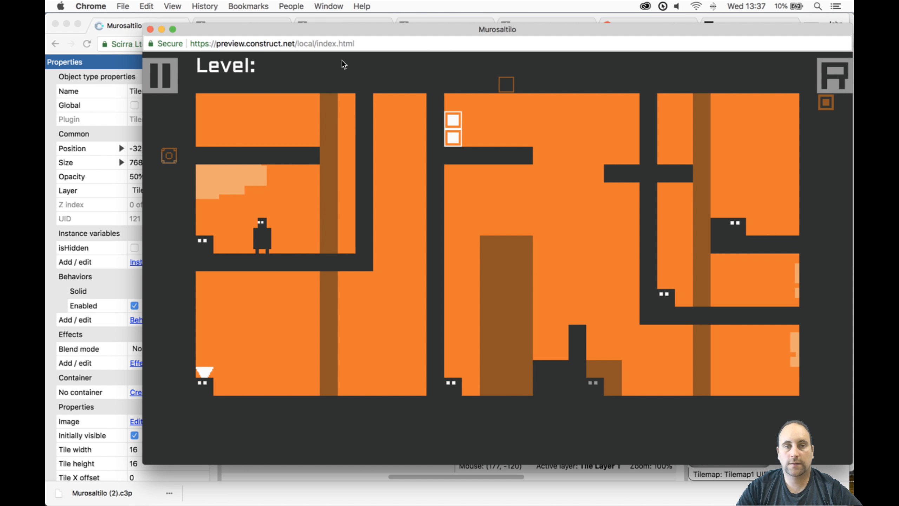
key("Left")
key("Up")
key("space")
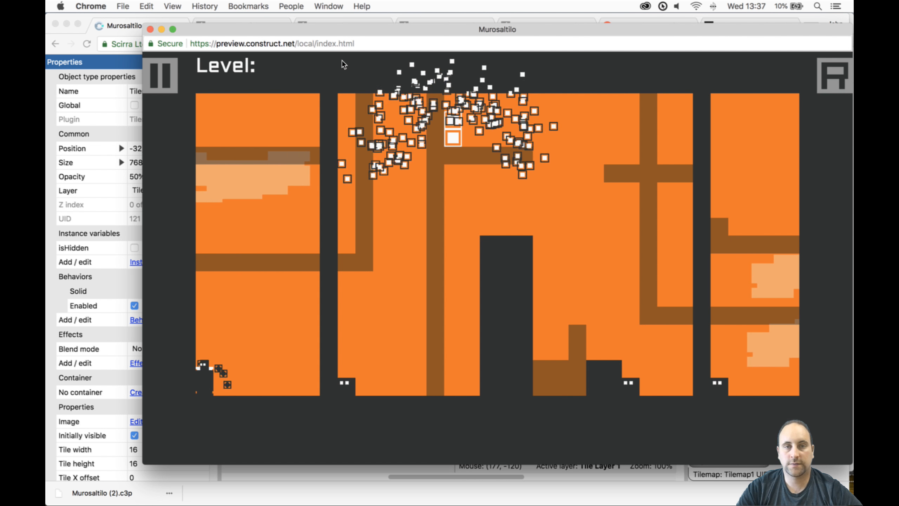
- Play on past the central floor obstacles to the right-hand column, switching tilemaps to pass each obstacle
key("Right")
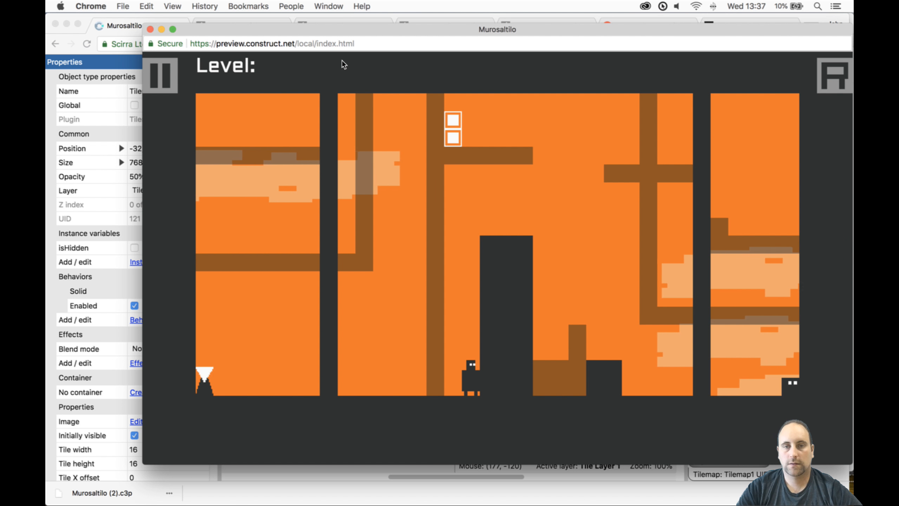
key("space")
key("Right")
key("Up")
key("Up")
key("Right")
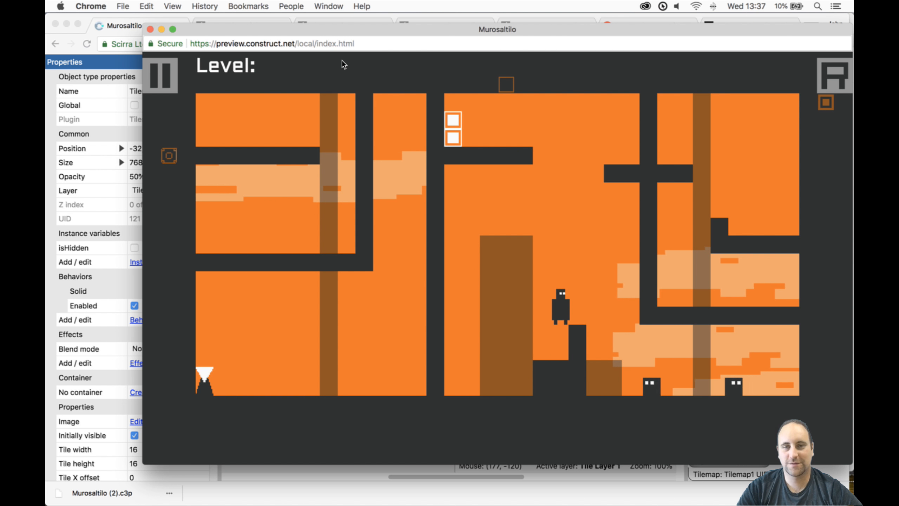
- Get the player onto the lower right ledge, test the way up to the ledge above, and close the preview
key("Up")
key("space")
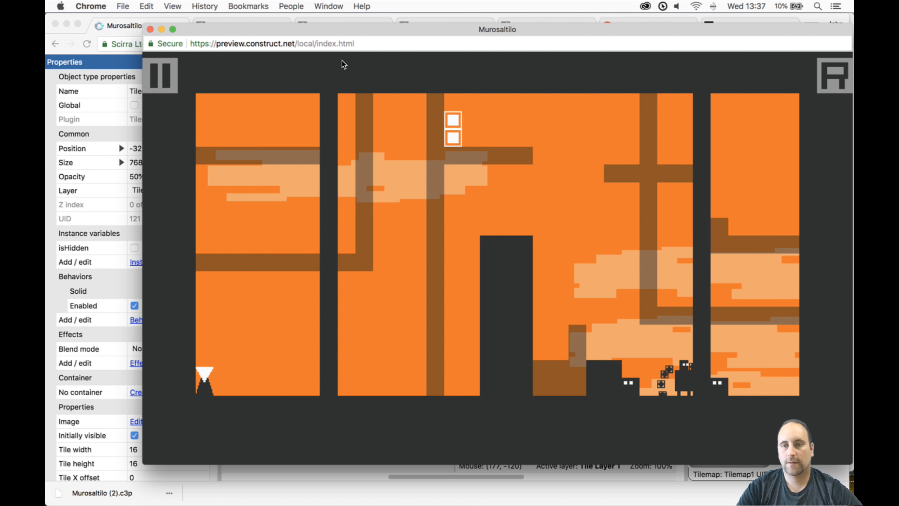
key("Left")
key("Up")
key("Right")
key("Up")
key("space")
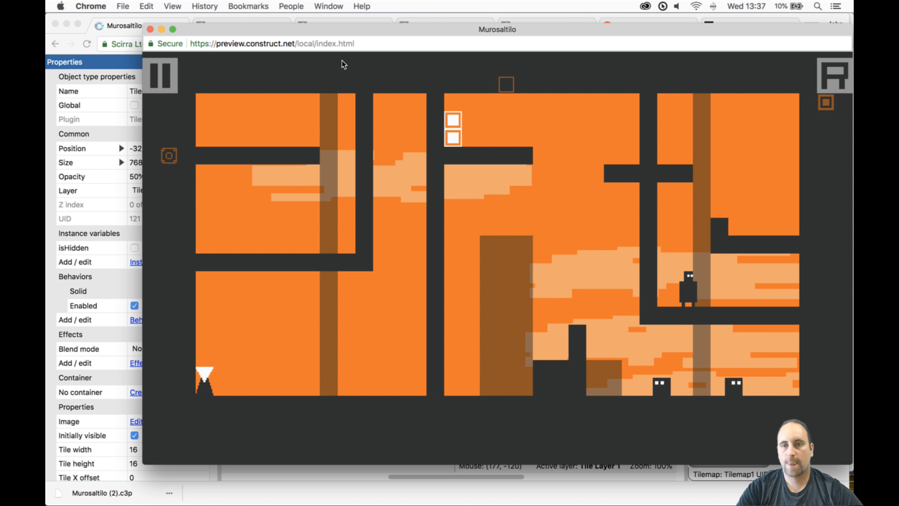
key("Left")
key("Right")
key("Right")
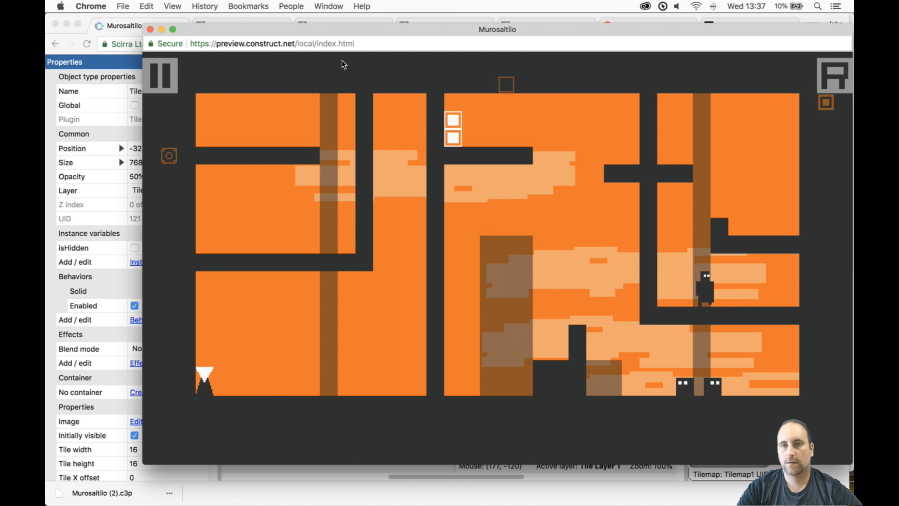
key("Left")
key("Right")
key("Up")
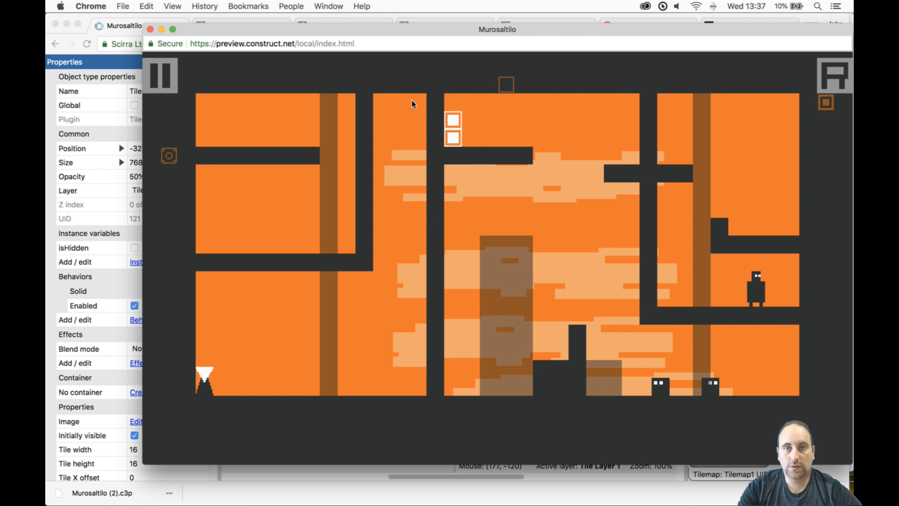
left_click(151, 29)
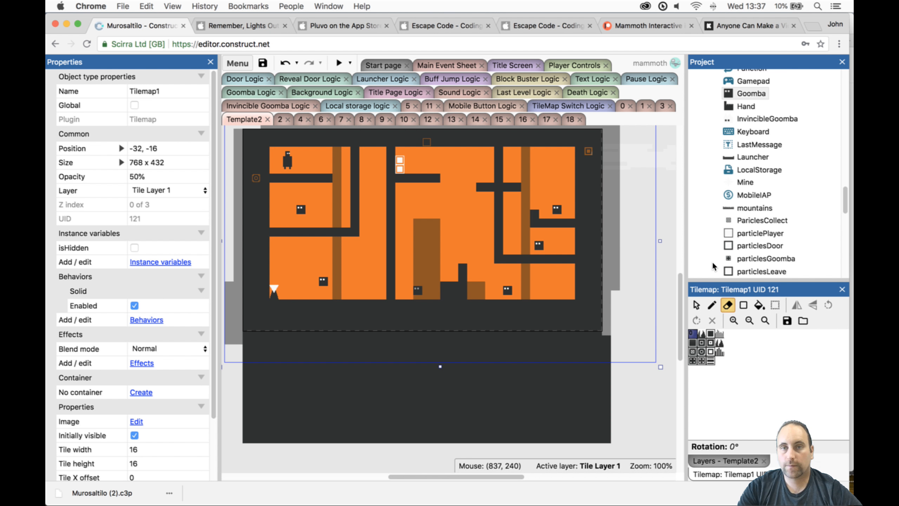
- Pencil a block two tiles wide and one tile high on Tilemap1, on the lower right ledge against the right wall
left_click(693, 336)
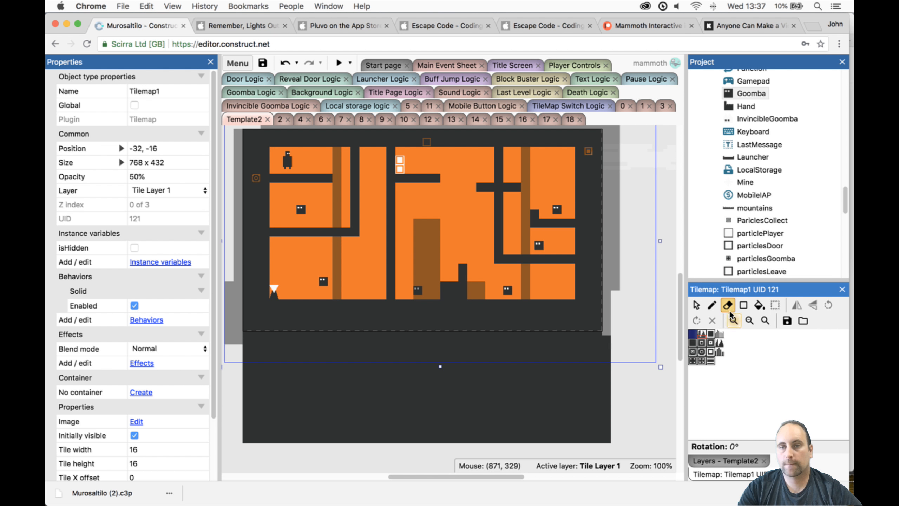
left_click(713, 305)
left_click_drag(568, 243, 567, 249)
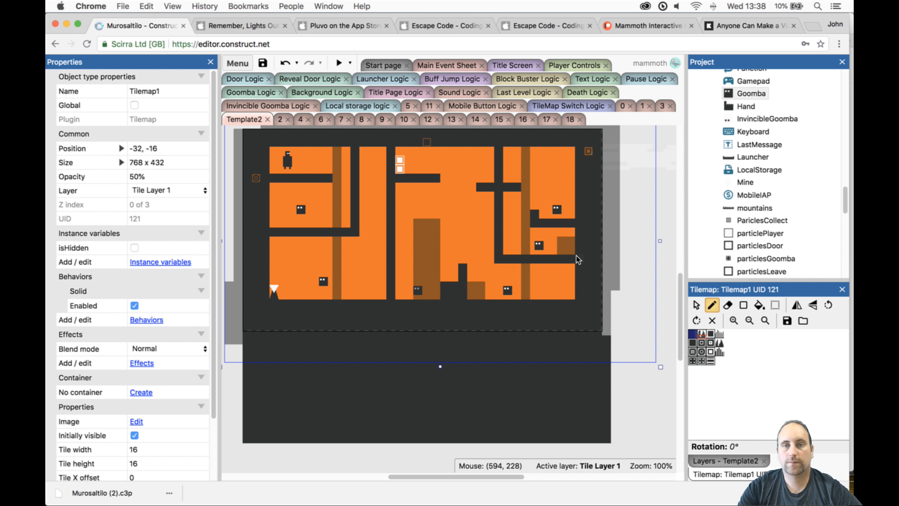
key("super+z")
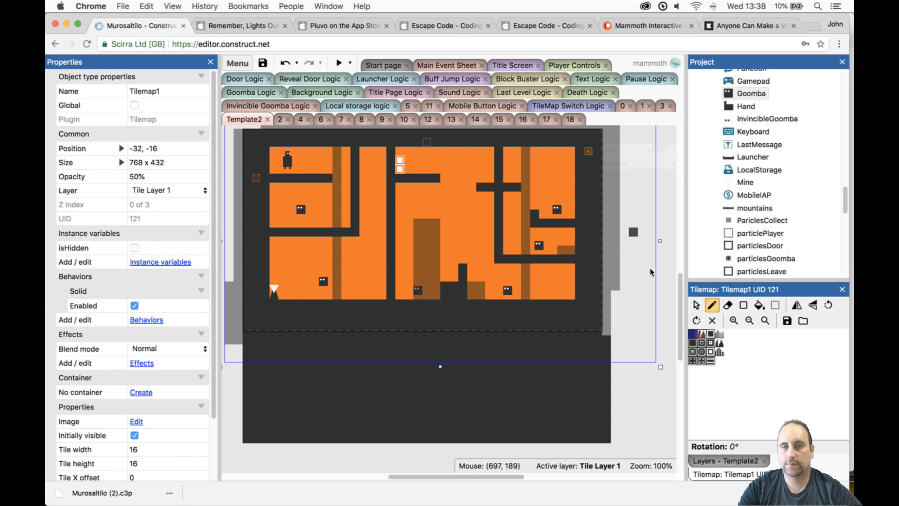
- Switch tile editing back to Tilemap0, locking Tile Layer 1 and unlocking Tile Layer0
left_click(703, 461)
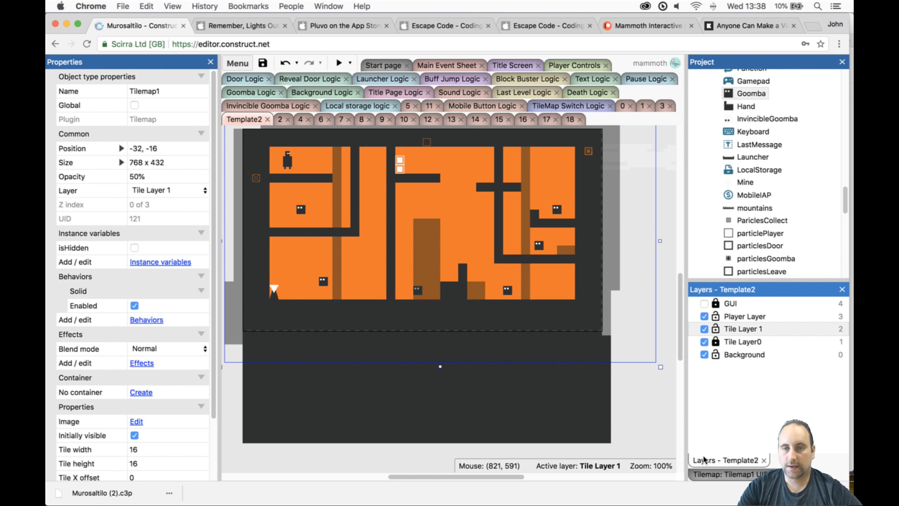
left_click(725, 342)
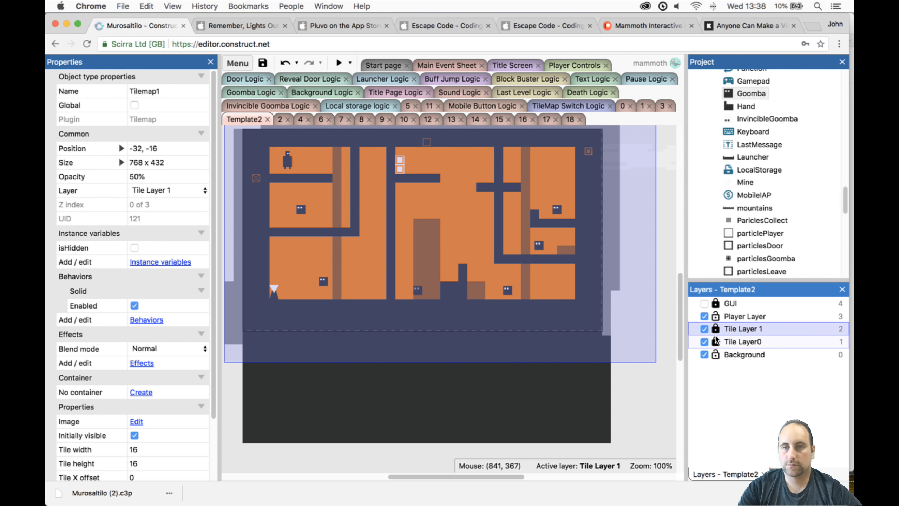
left_click(559, 338)
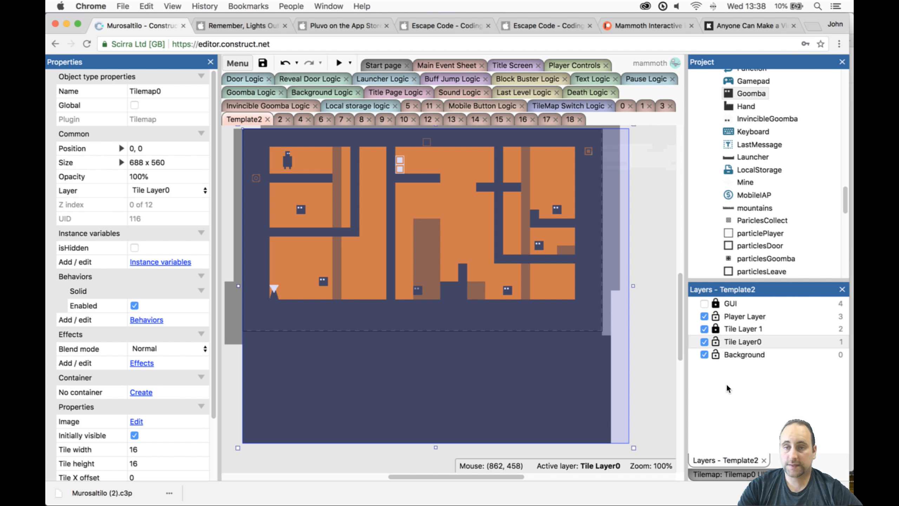
left_click(723, 476)
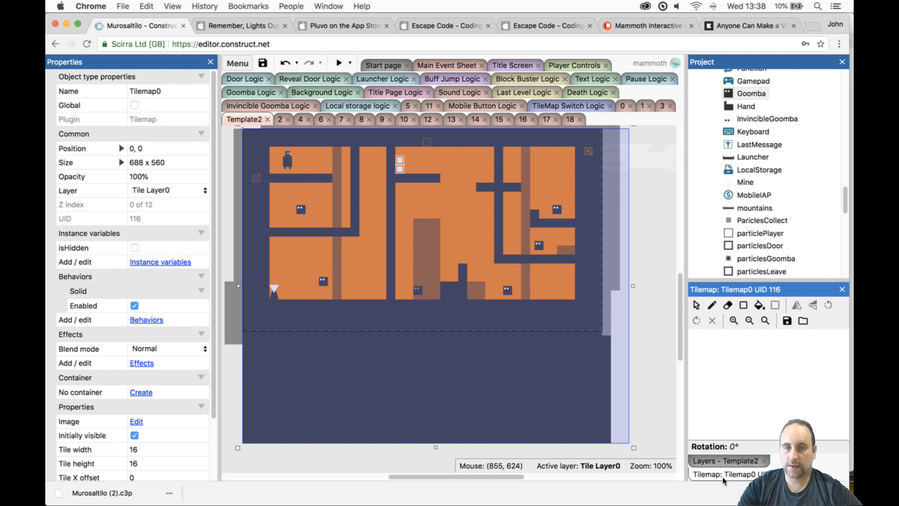
- Try erasing the upturned left end of the upper right ledge on Tilemap0, and undo the erasure
left_click(715, 305)
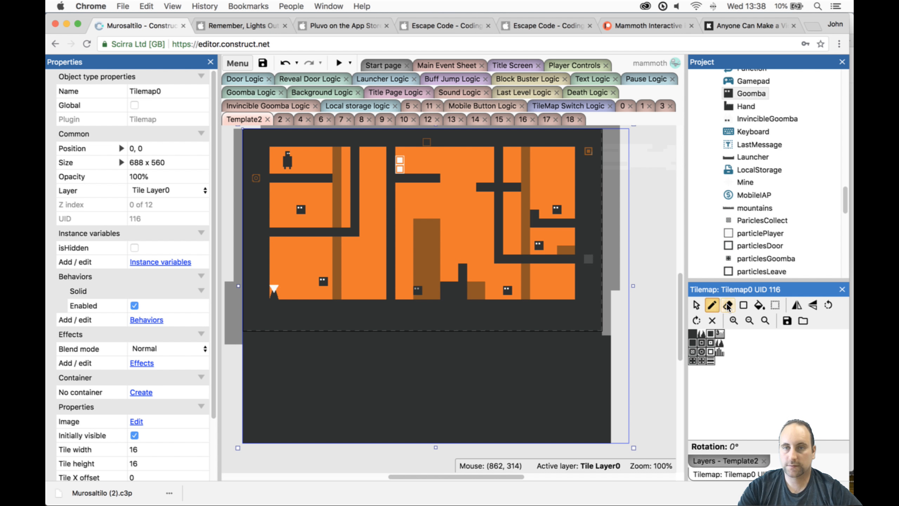
left_click(728, 305)
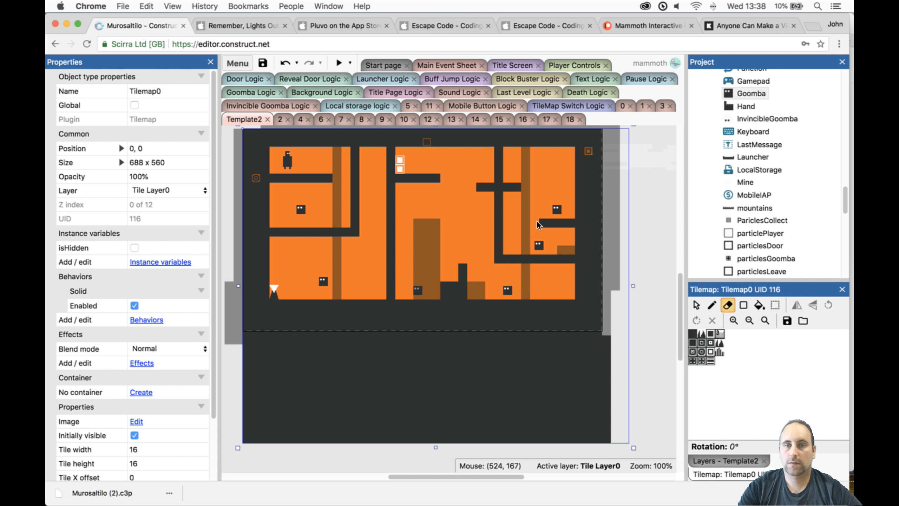
left_click(537, 222)
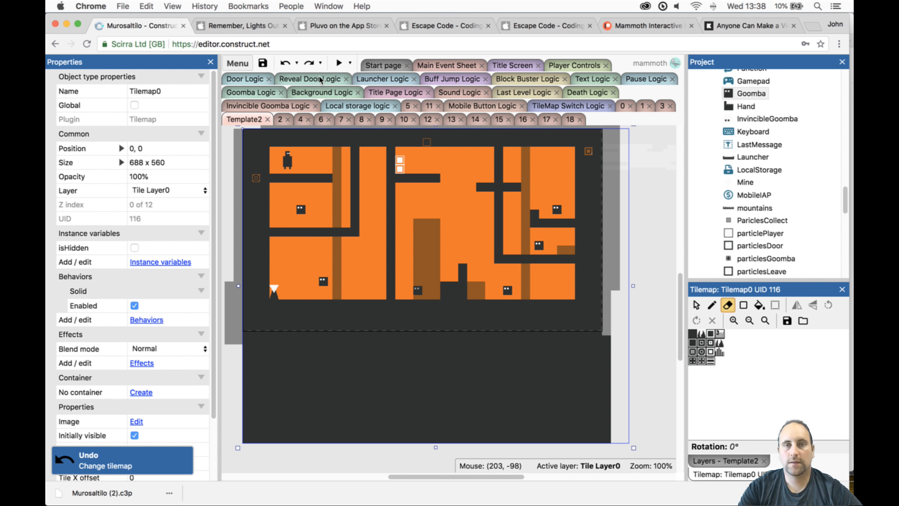
- Preview the level and get the player through the central wall and over the tall block to the stepped pillar
left_click(339, 64)
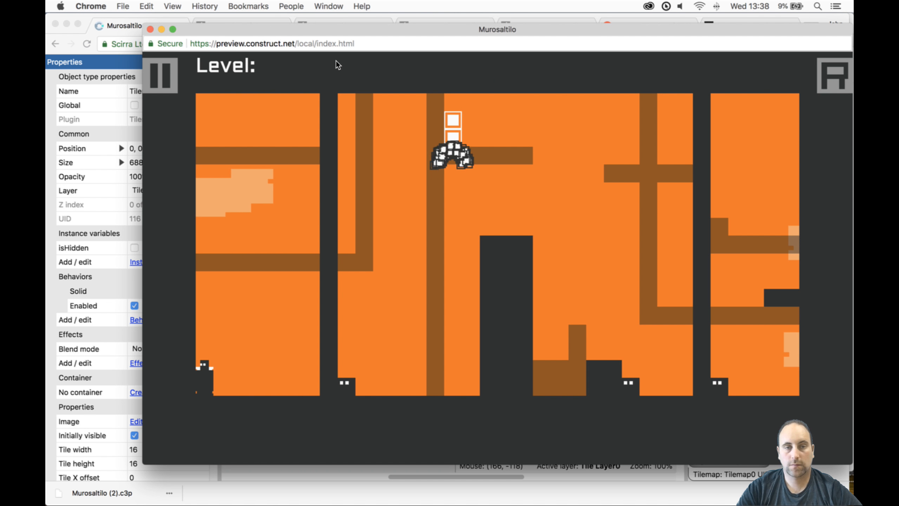
key("Right")
key("Up")
key("Right")
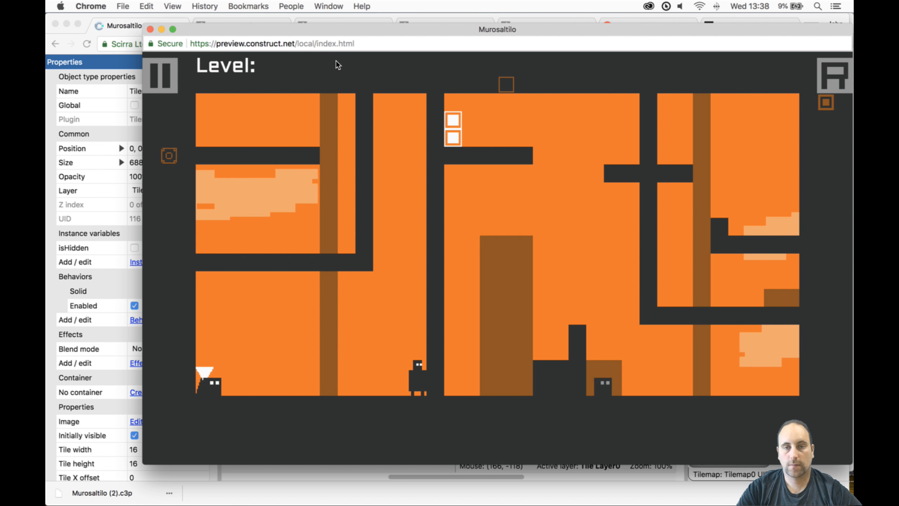
key("space")
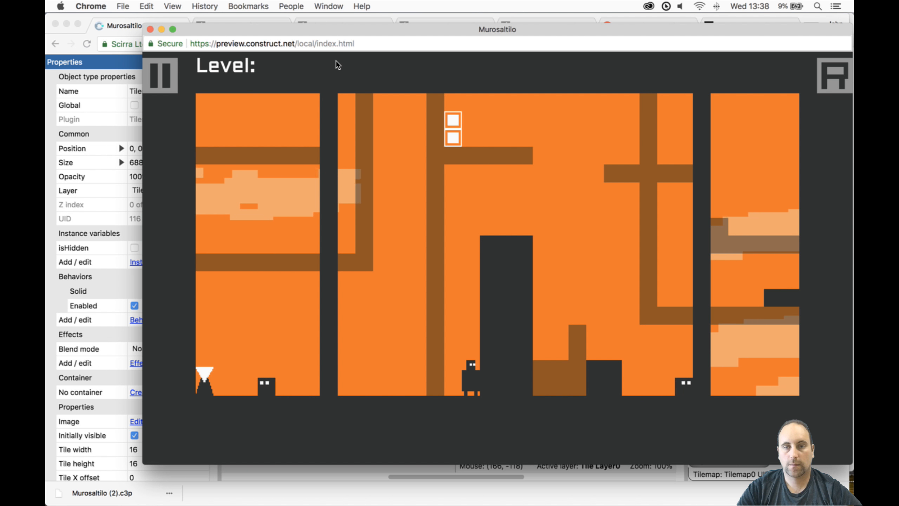
key("space")
key("Right")
key("Up")
- Try to get the player past the stepped pillar and the Goomba on the floor beyond it
key("Up")
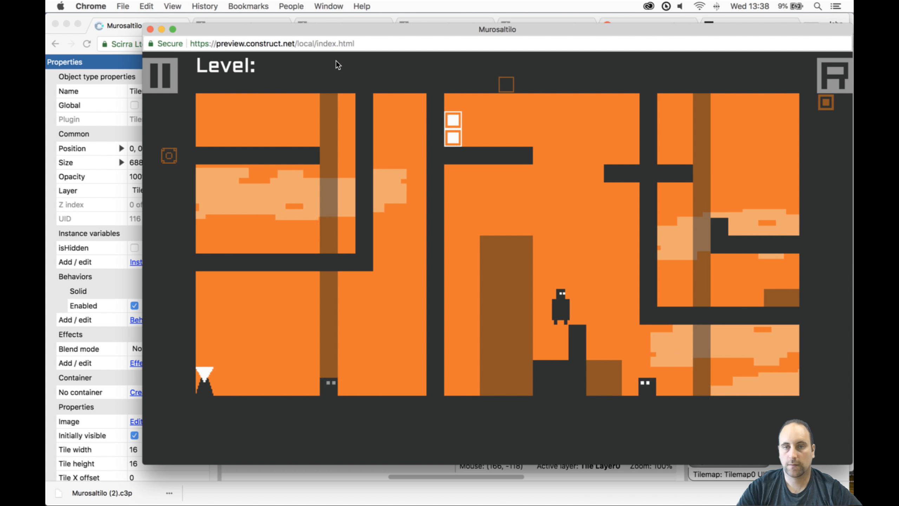
key("Right")
key("Up")
key("Right")
key("space")
key("Left")
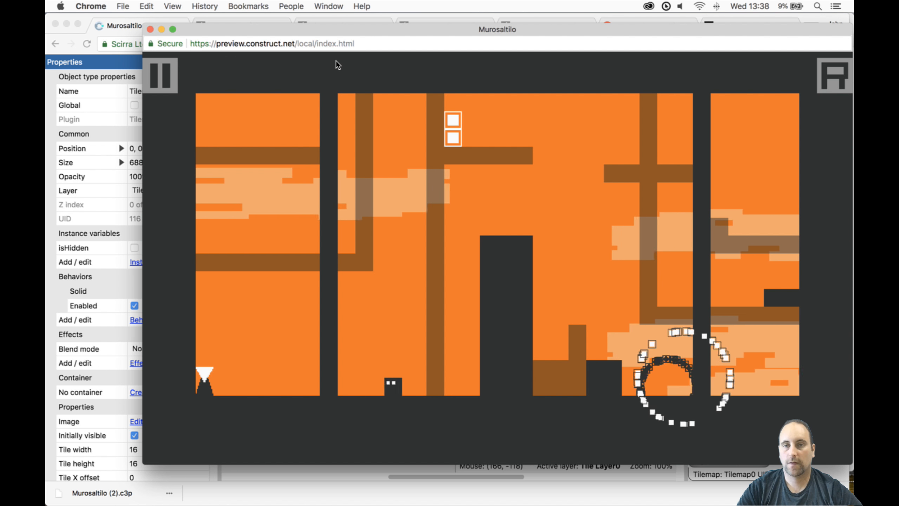
key("Right")
key("Left")
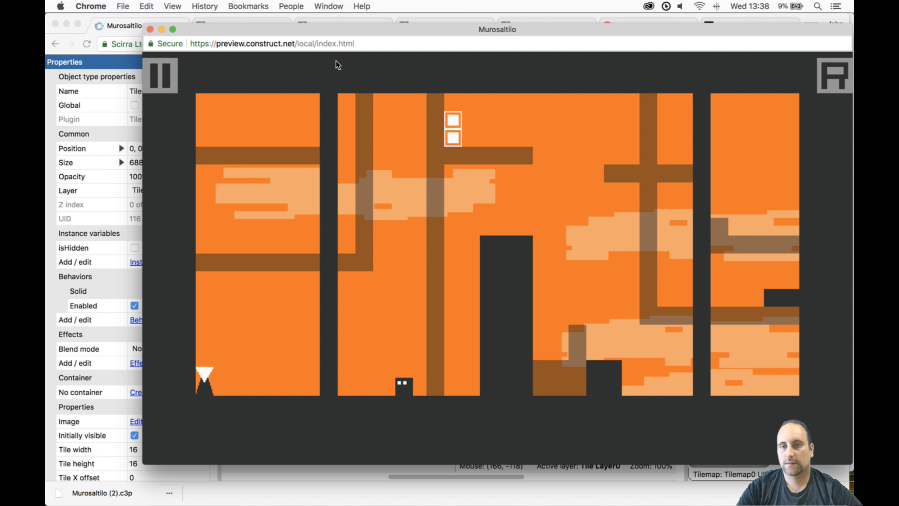
- Restart the level, check the player's starting moves and the tilemap switch, and close the preview
key("r")
key("space")
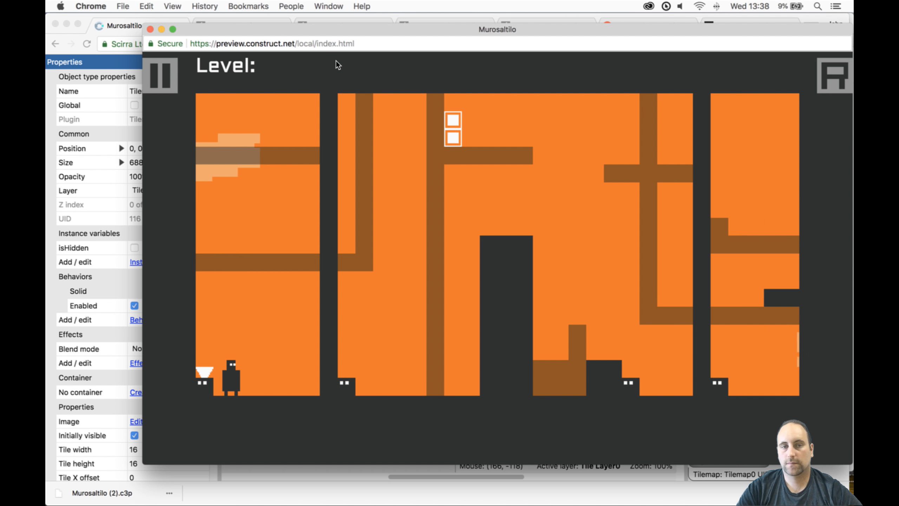
key("Left")
key("Up")
key("Right")
key("space")
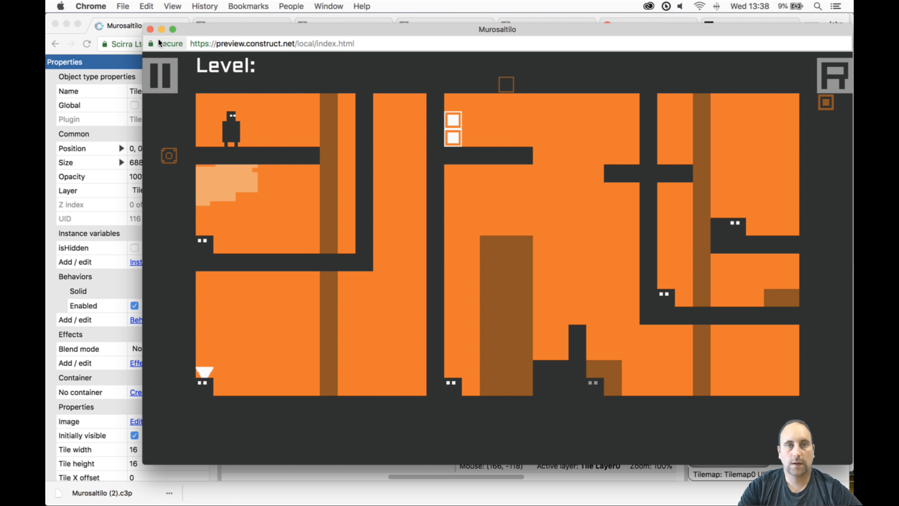
left_click(150, 29)
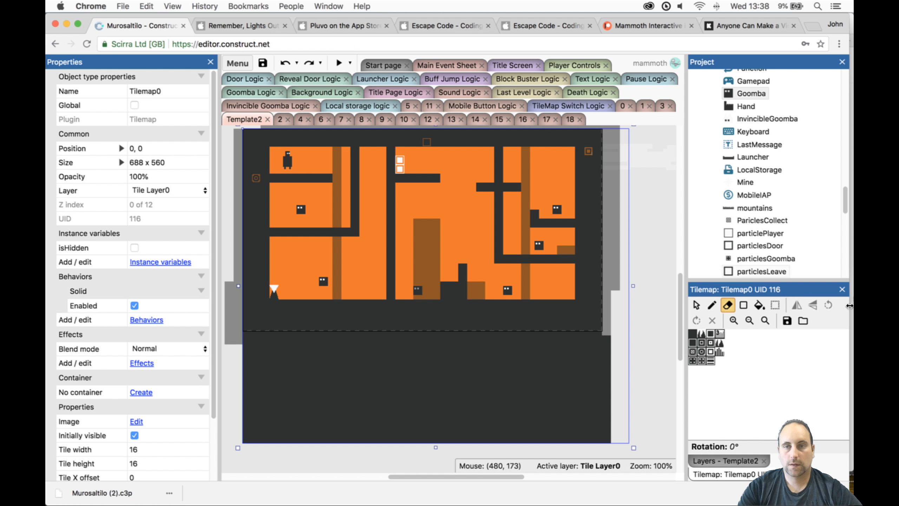
- Move the player's start to 480, 168 in the right-hand chamber beside its inner wall, and check it in a preview
left_click(699, 304)
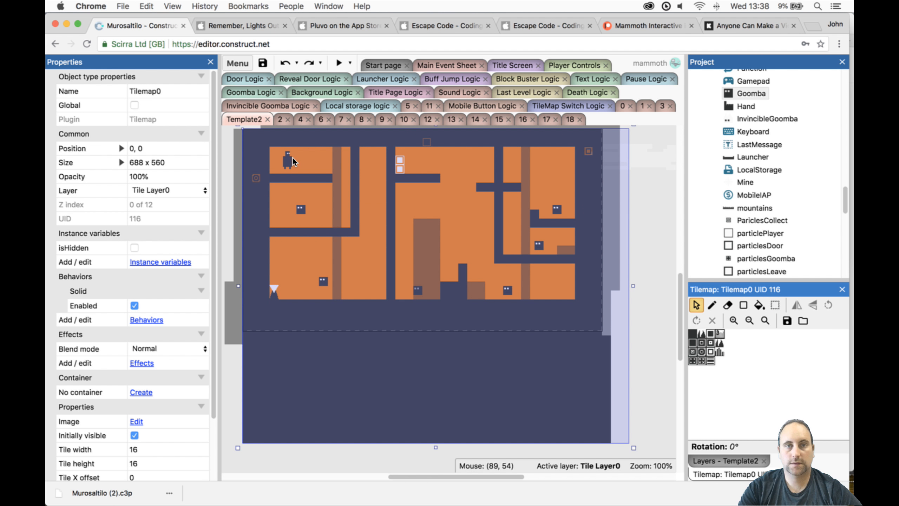
left_click_drag(290, 159, 514, 225)
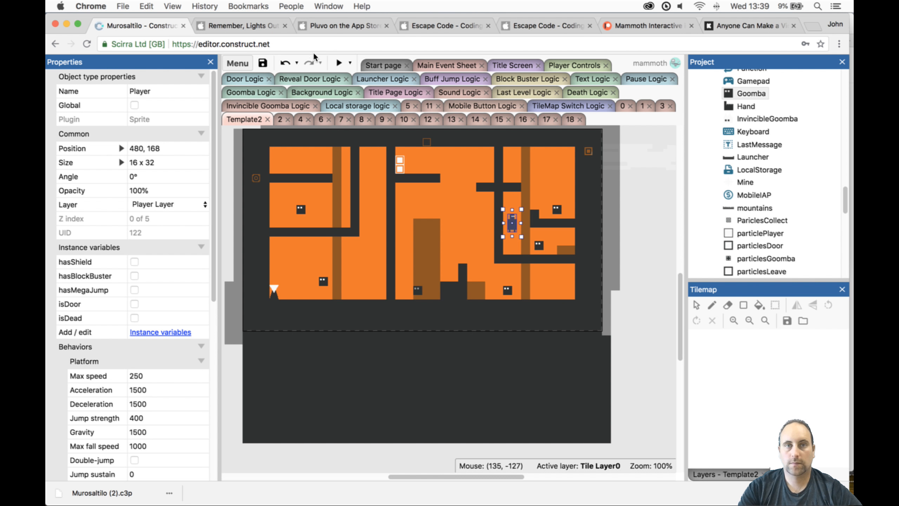
left_click(339, 61)
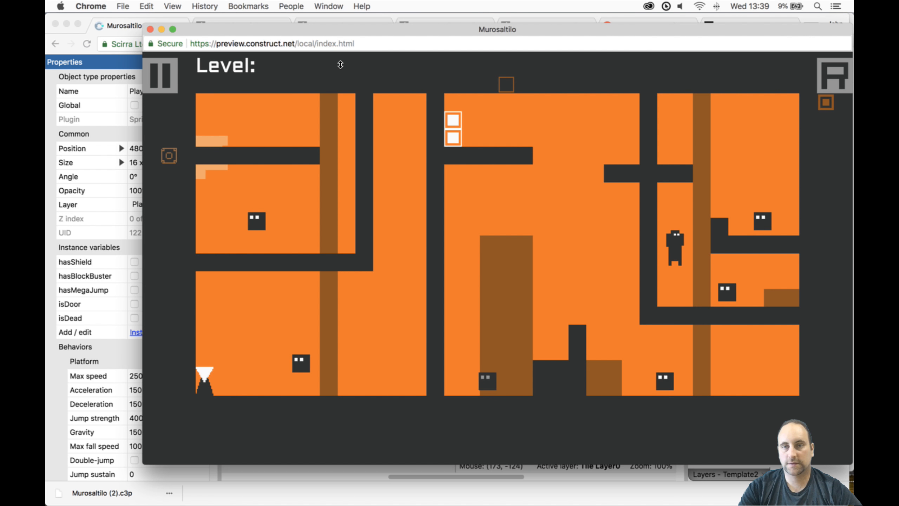
left_click(150, 30)
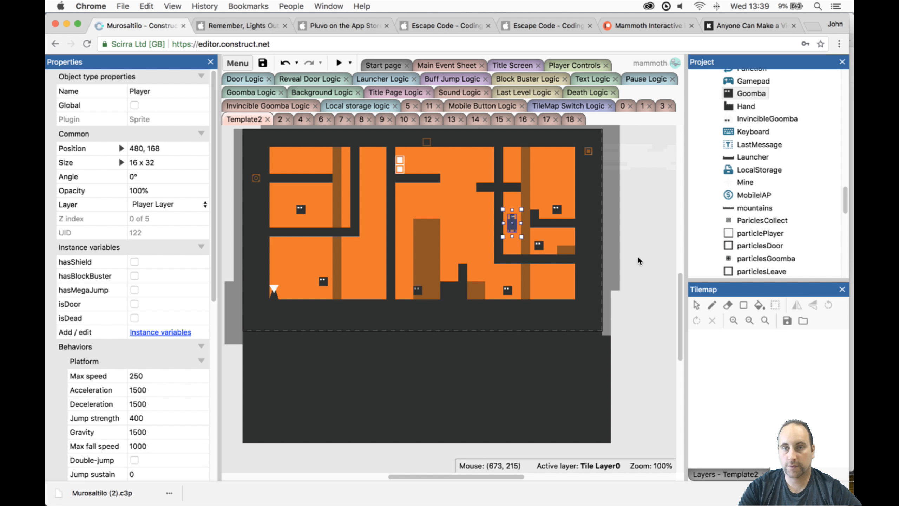
- Delete the Goomba on the lower right ledge and test the climb from there in a preview
left_click(539, 245)
key("Delete")
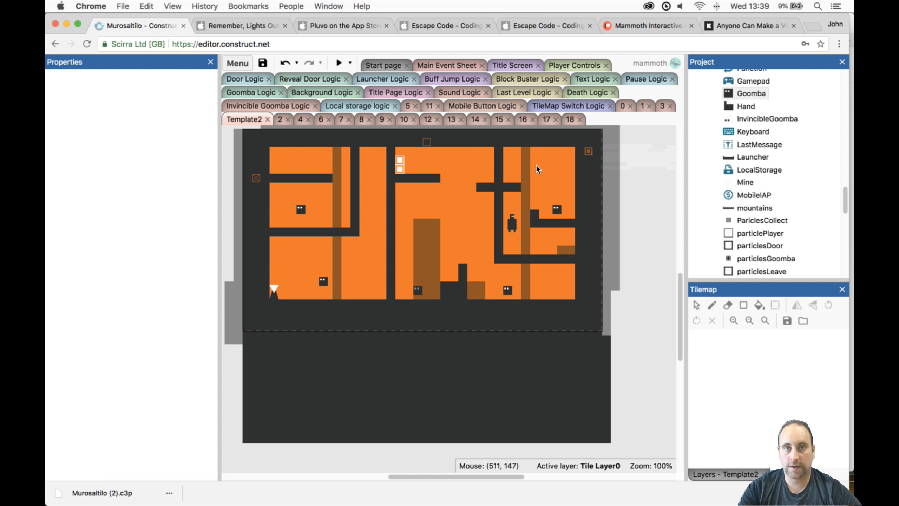
left_click(341, 63)
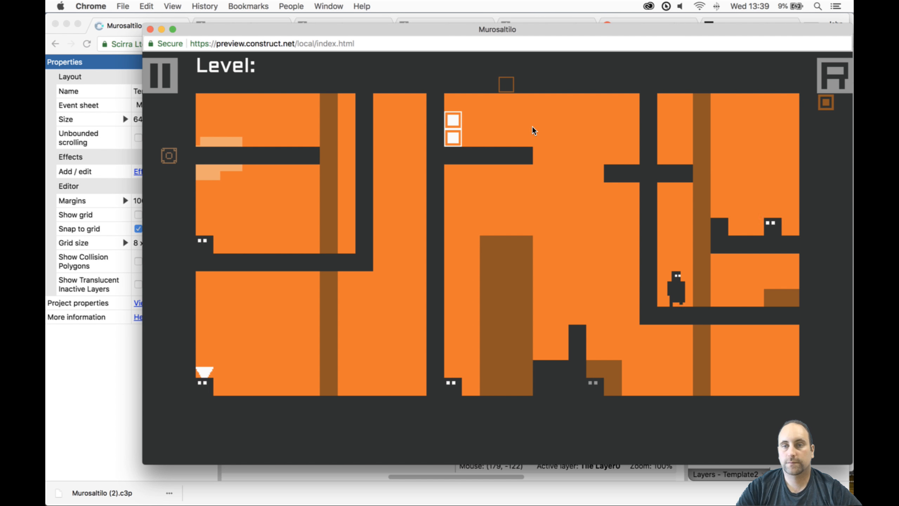
key("Up")
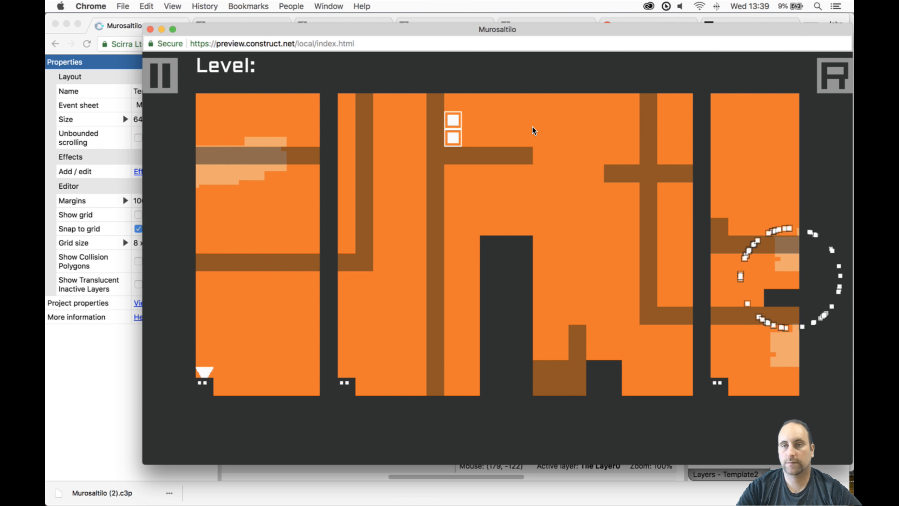
left_click(150, 29)
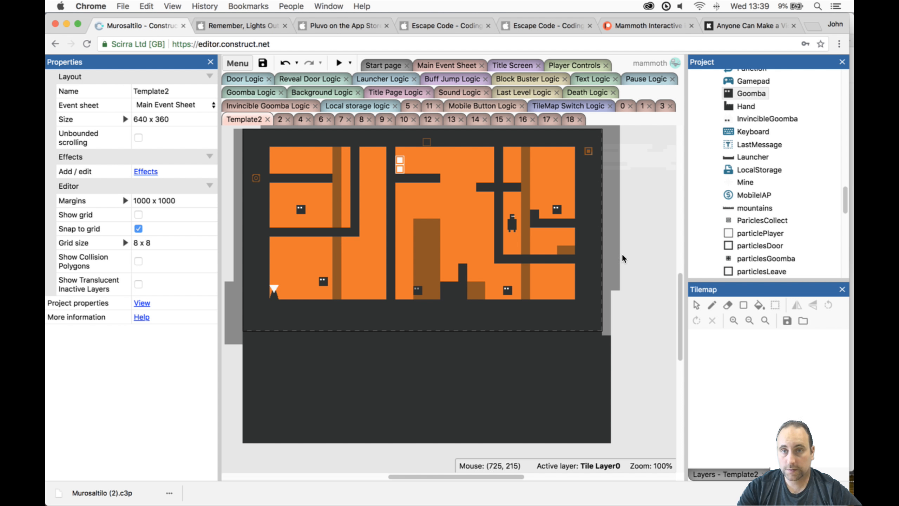
- Erase the right part of the upper right ledge on Tilemap0 and pencil a two-tile step below its remaining end
left_click(583, 374)
left_click(727, 305)
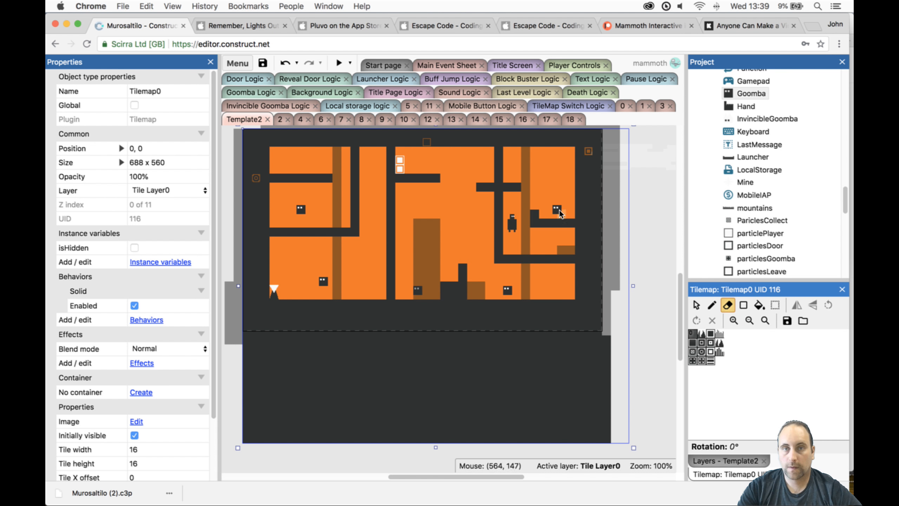
left_click_drag(558, 222, 564, 222)
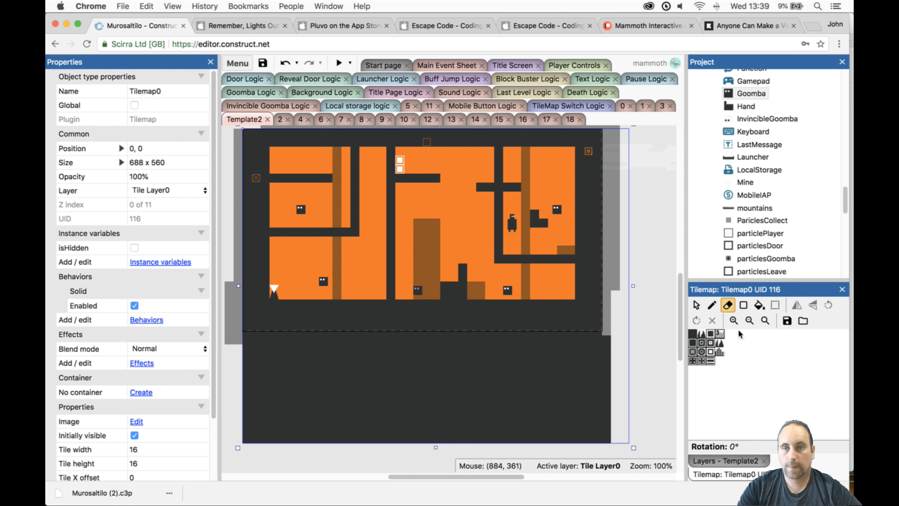
left_click(692, 335)
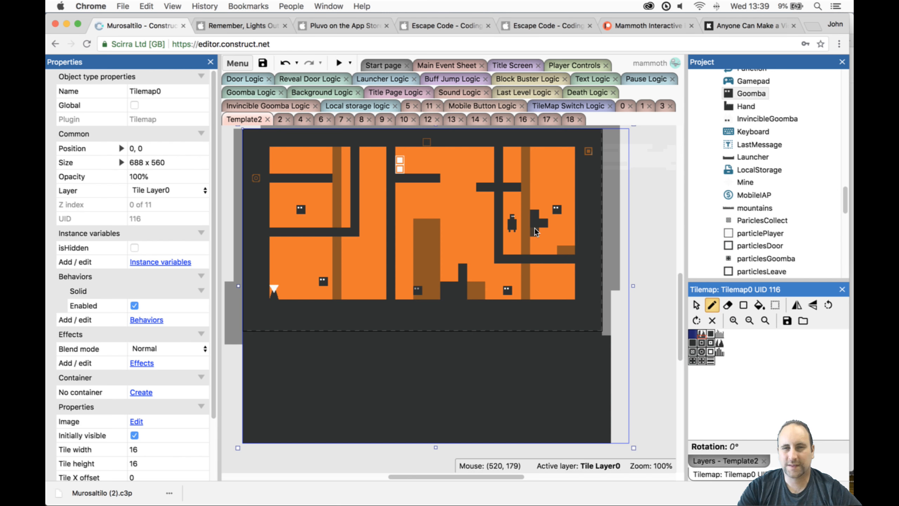
left_click(547, 233)
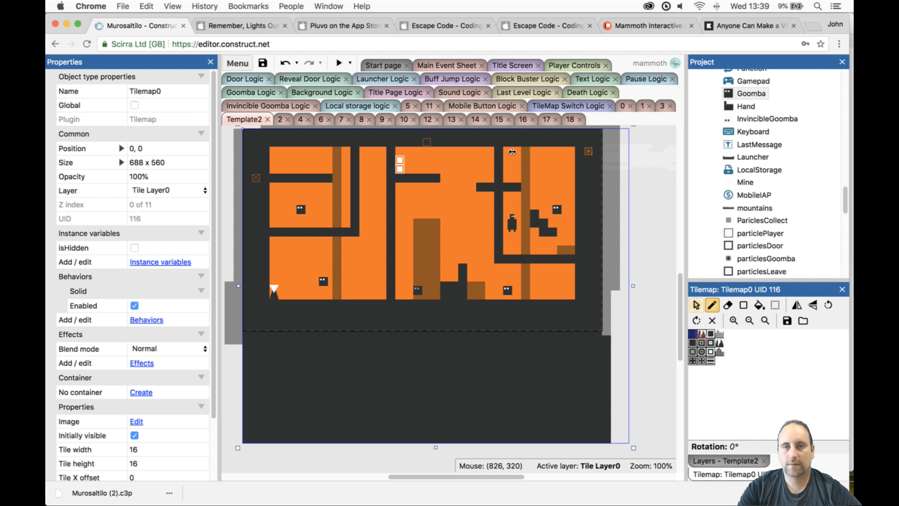
- Preview the level and test climbing from the lower right ledge onto the new staircase while switching tilemaps
left_click(338, 63)
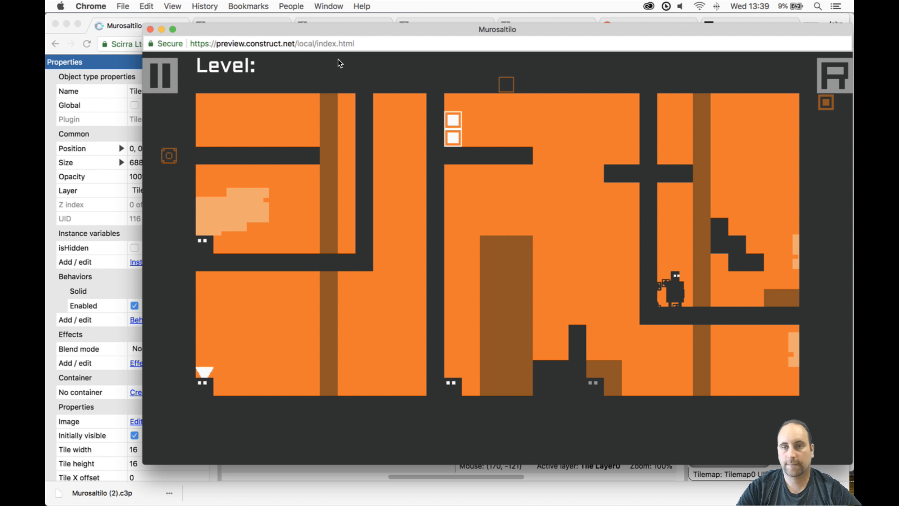
key("Right")
key("Up")
key("space")
key("Up")
key("Left")
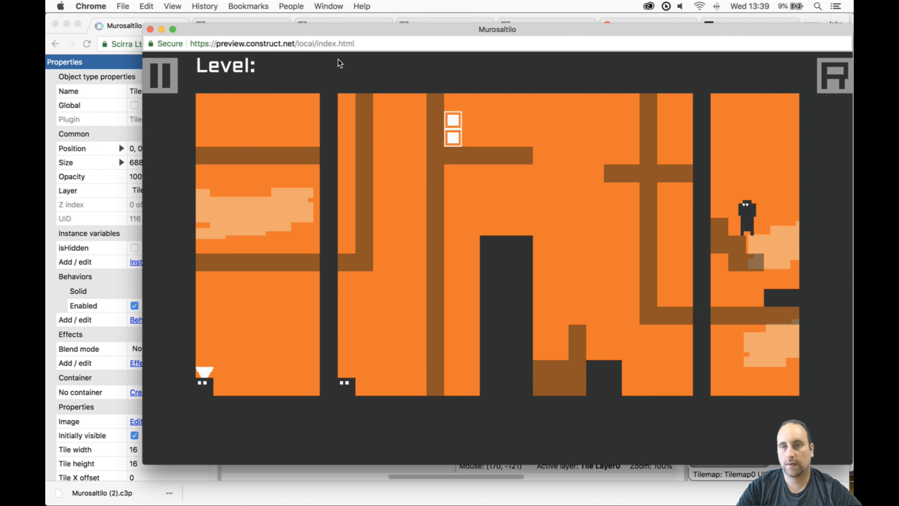
key("space")
key("Up")
key("Up")
key("Up")
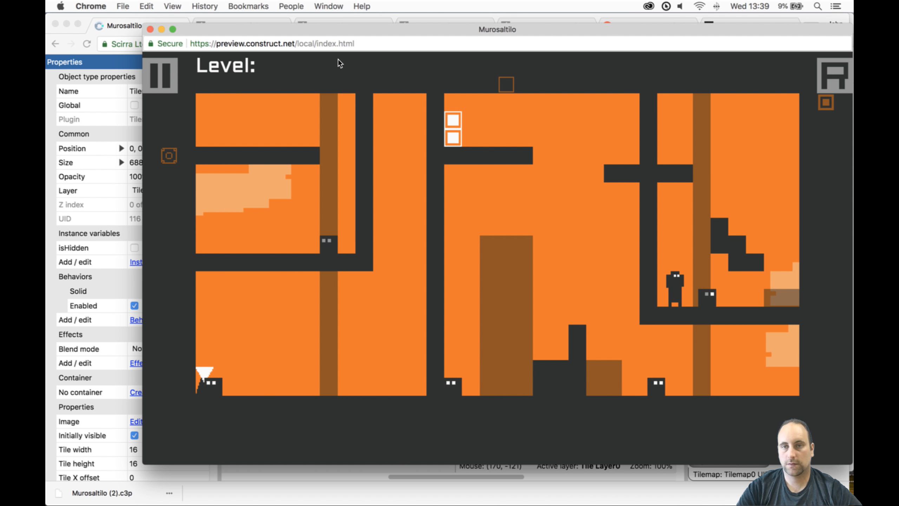
- Climb the block and staircase again to the small platform beside the right inner wall, and close the preview
key("Up")
key("Right")
key("Up")
key("space")
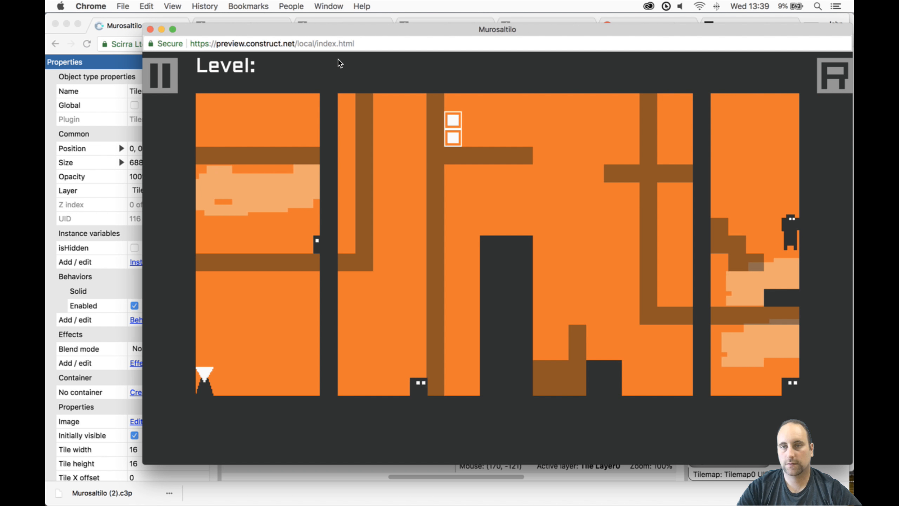
key("Up")
key("Left")
key("space")
key("Left")
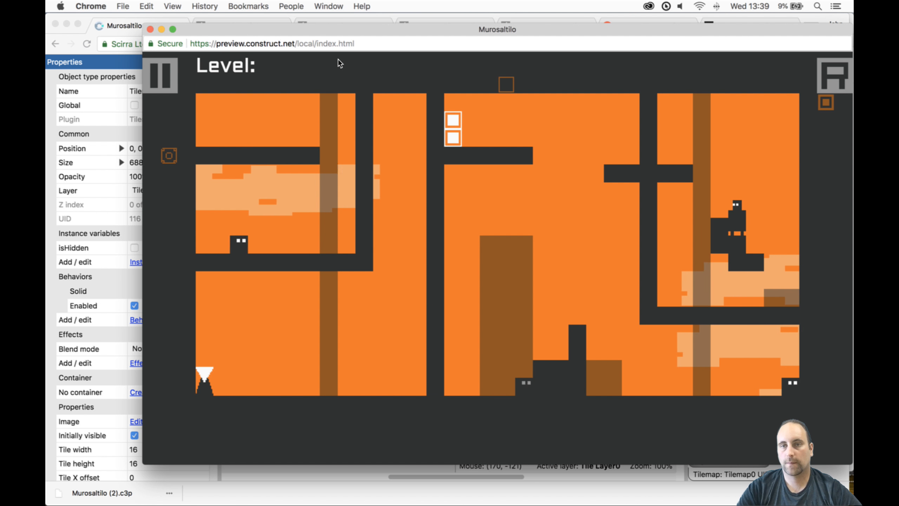
key("Up")
key("Left")
key("Left")
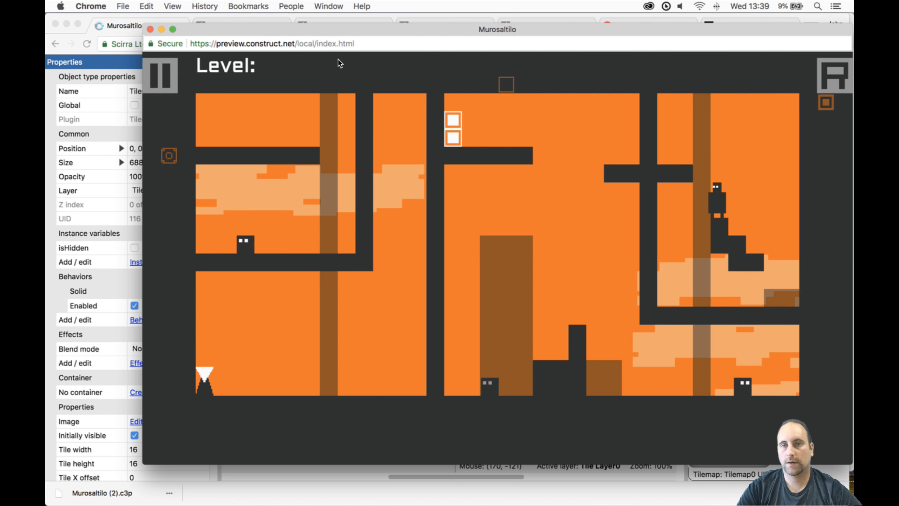
key("Up")
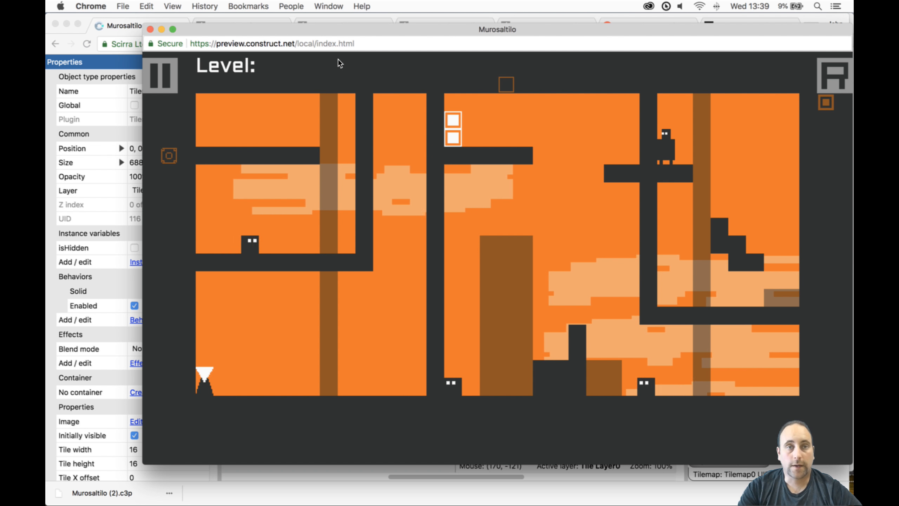
left_click(150, 29)
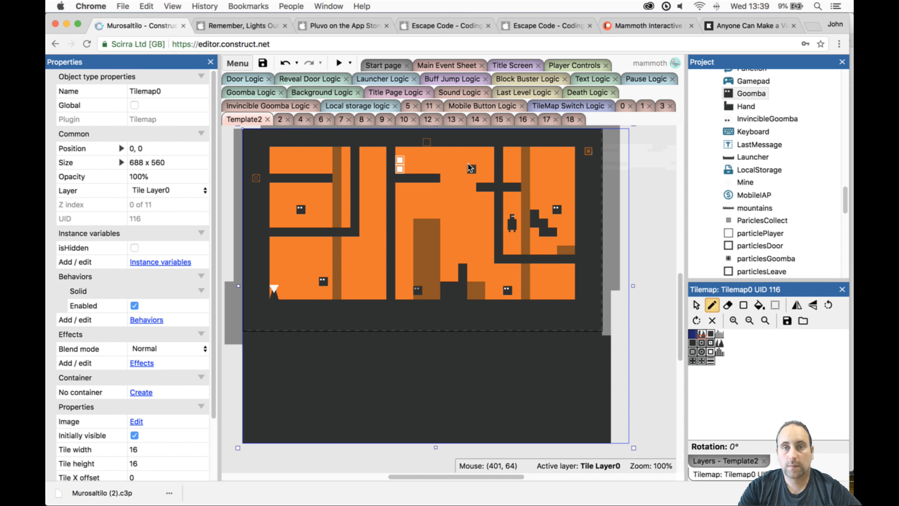
- Erase the part of the small platform on Tilemap0 that sticks out left of the right inner wall
left_click(727, 305)
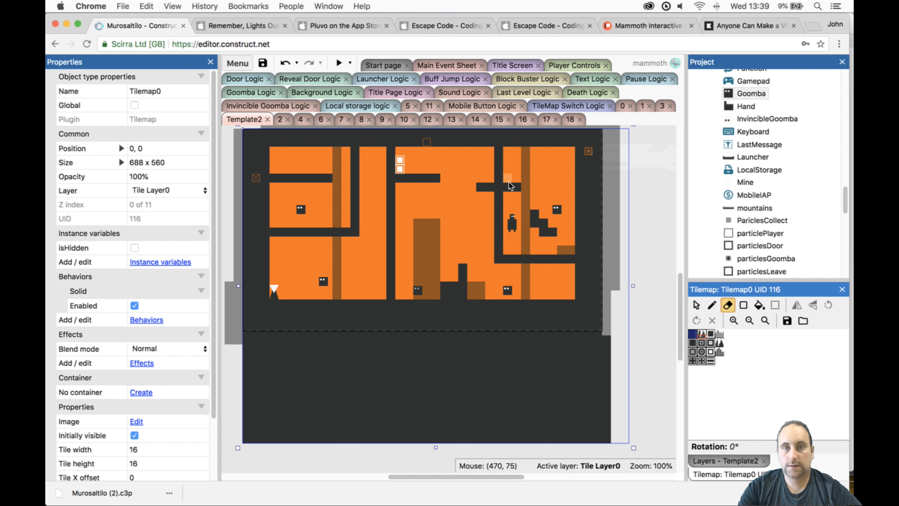
left_click_drag(494, 185, 481, 183)
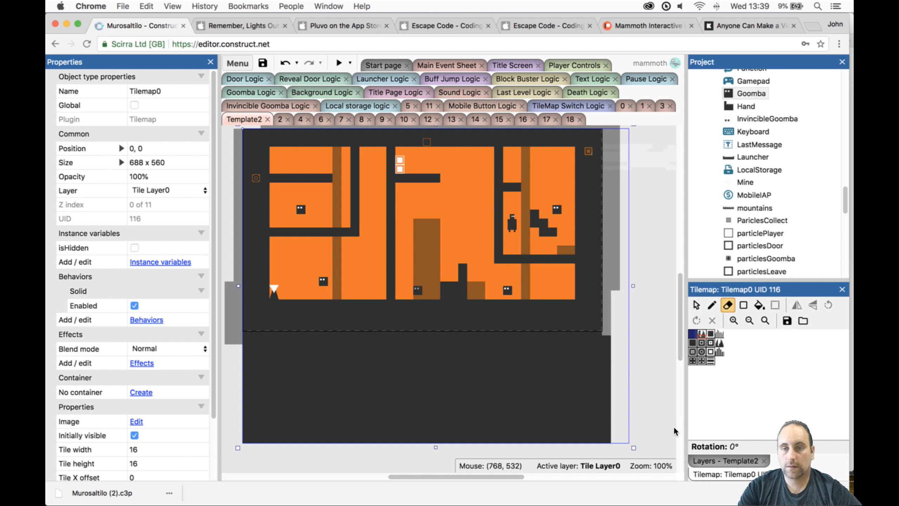
- Switch tile editing to Tilemap1, unlocking Tile Layer 1 and locking Tile Layer0
left_click(703, 460)
left_click(718, 329)
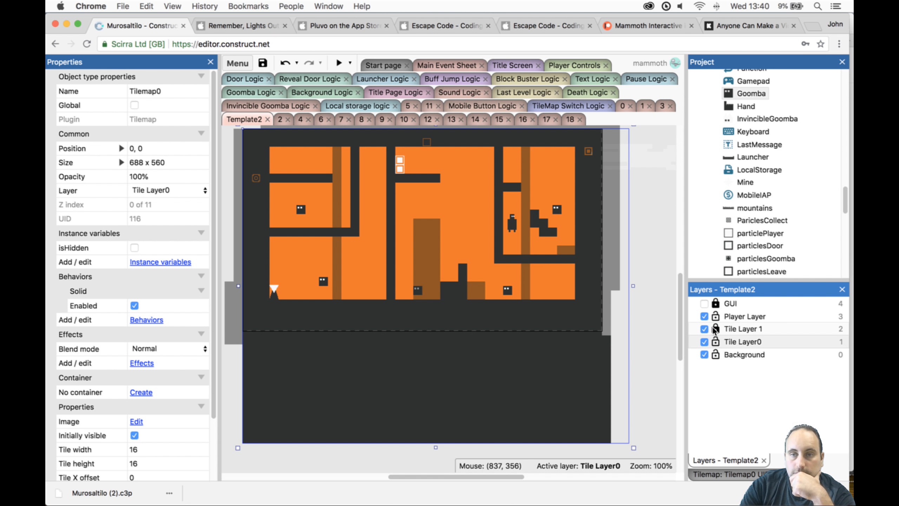
left_click(473, 324)
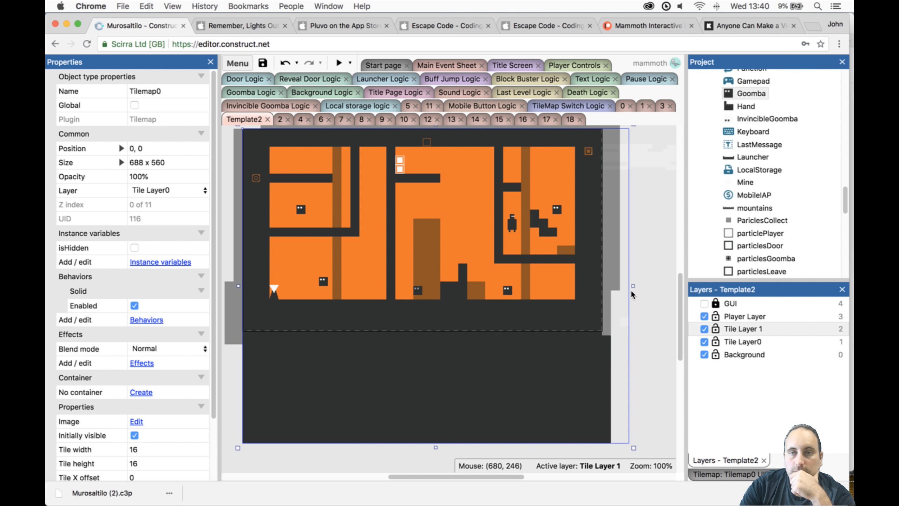
left_click(715, 341)
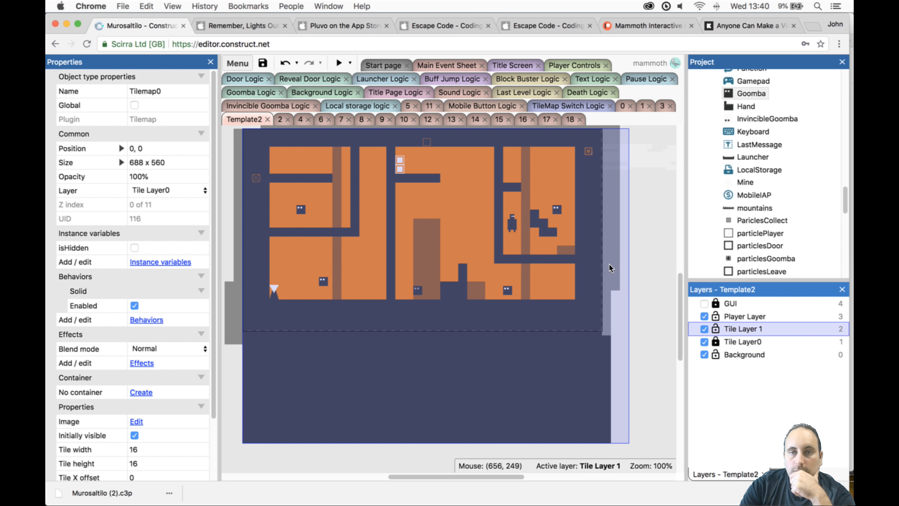
left_click(609, 264)
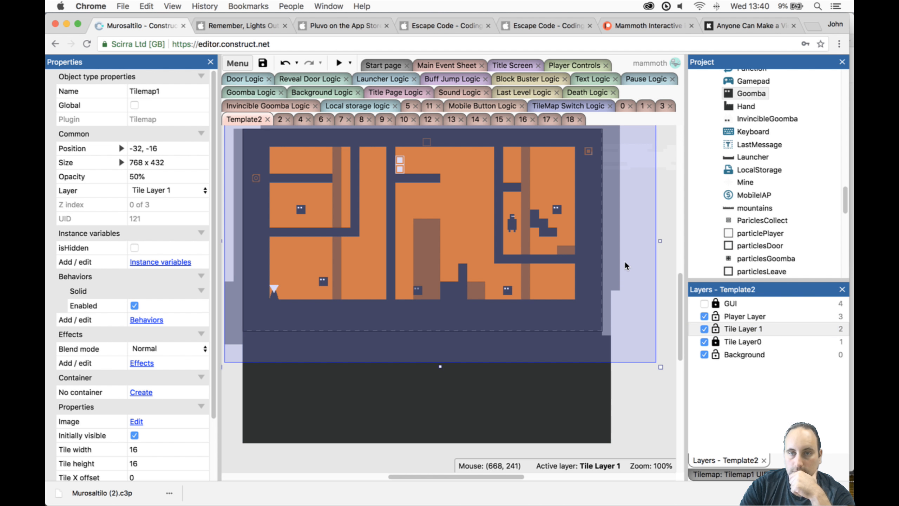
- Paint a short horizontal platform on Tilemap1 extending left from the right inner wall, level with the small platform on its other side
left_click(739, 473)
left_click(713, 304)
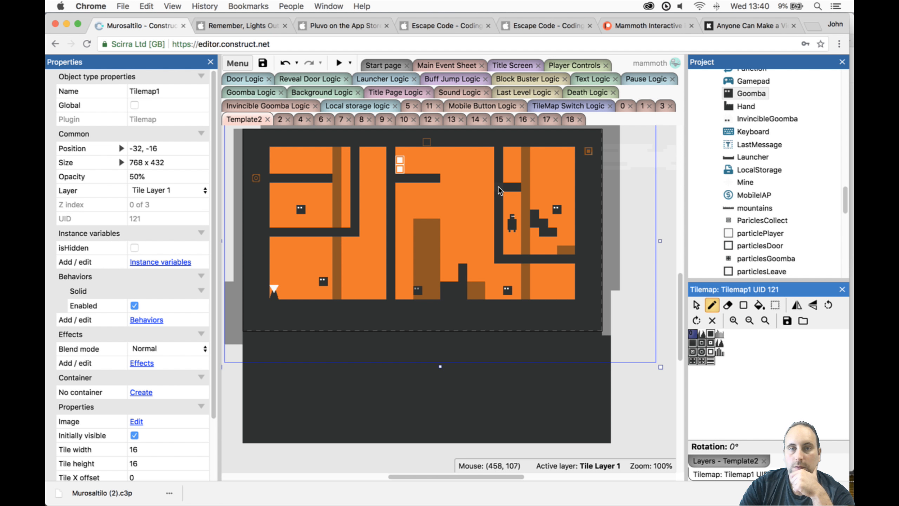
left_click_drag(491, 186, 470, 186)
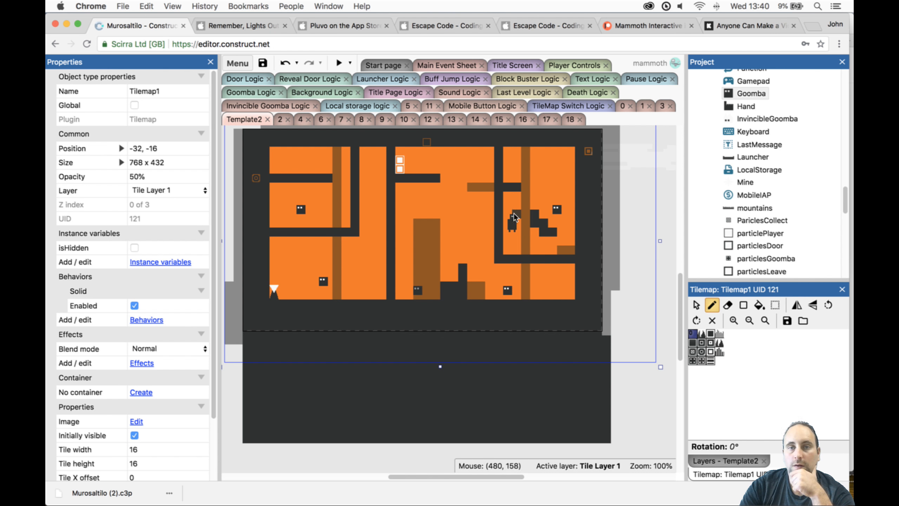
- Preview the level and climb the block and staircase to the small platform beside the right inner wall
left_click(339, 63)
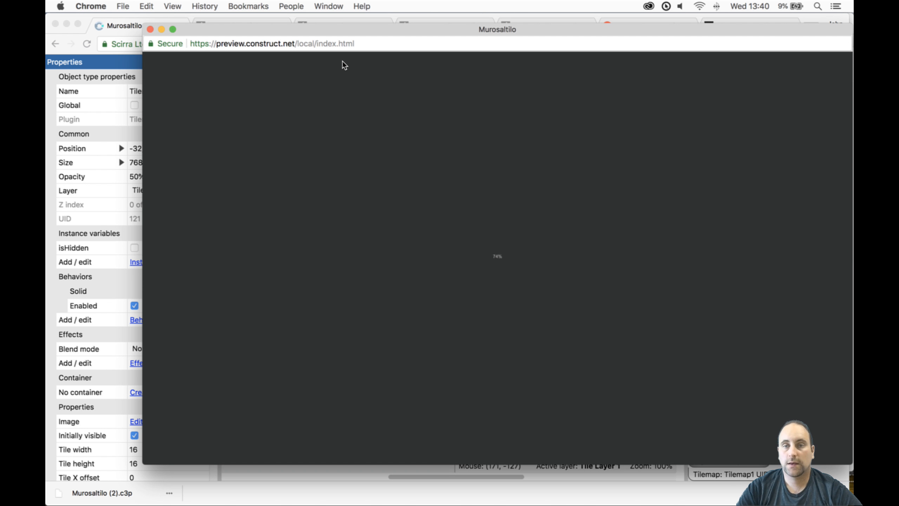
key("Right")
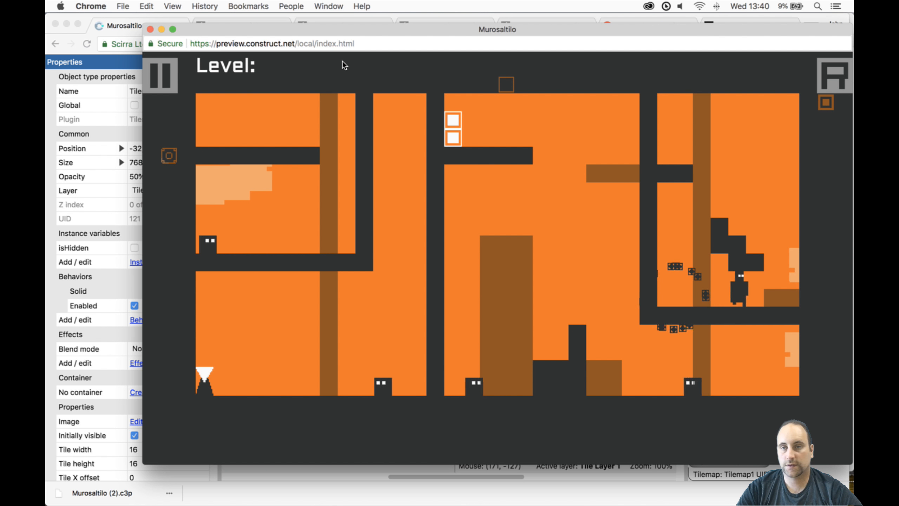
key("Up")
key("Up")
key("Left")
key("space")
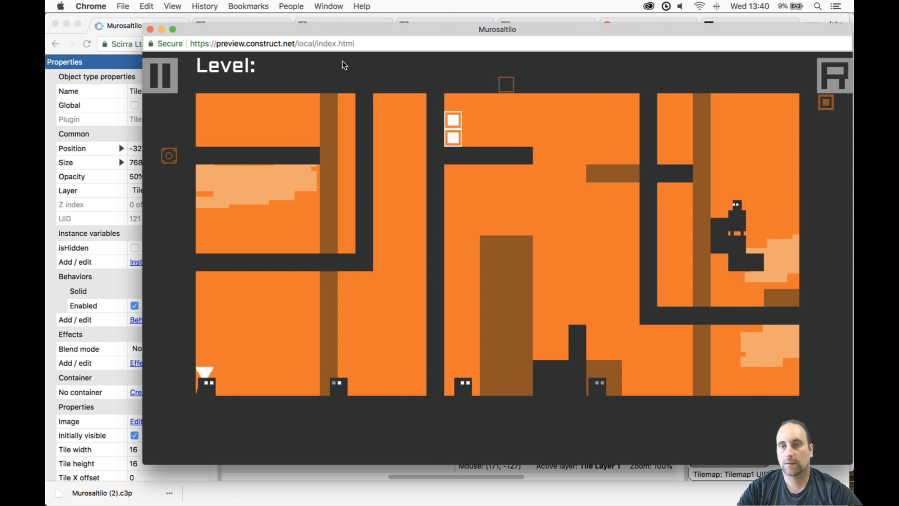
key("Up")
key("Left")
- Switch tilemaps to cross the right inner wall via the new platform, reach the door, and close the preview
key("Up")
key("Left")
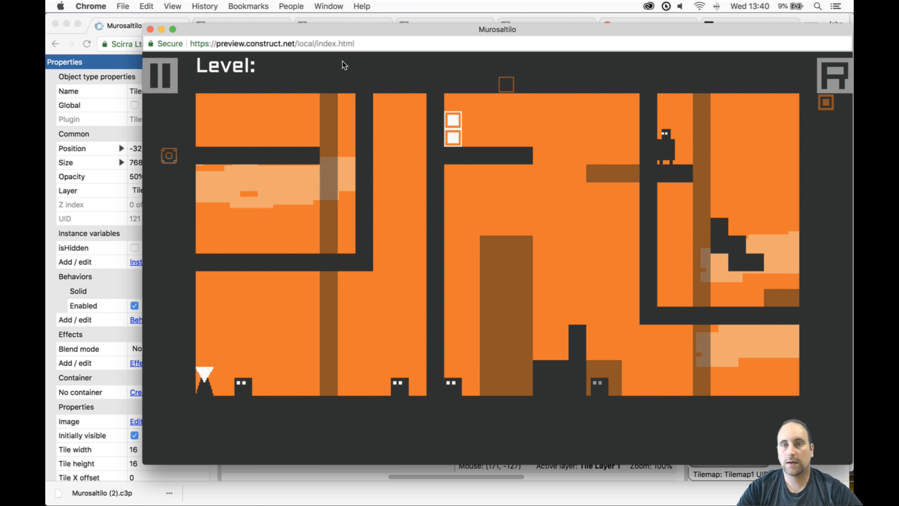
key("Up")
key("space")
key("Left")
key("Up")
key("Left")
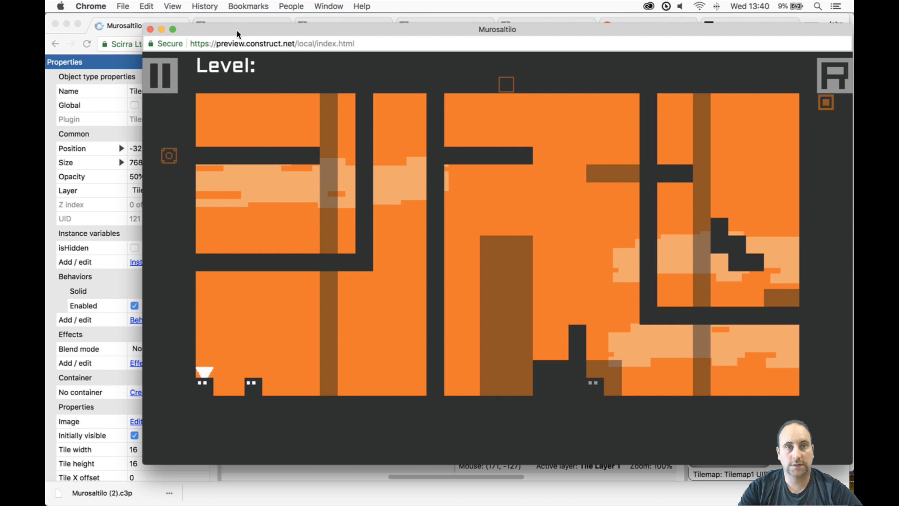
left_click(150, 30)
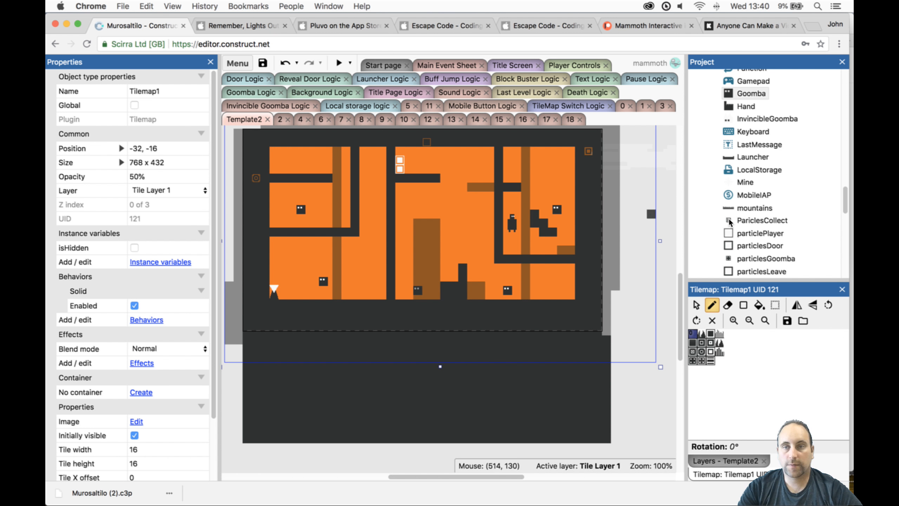
- Enable isHidden on the door and save the project
left_click(696, 304)
left_click(400, 160)
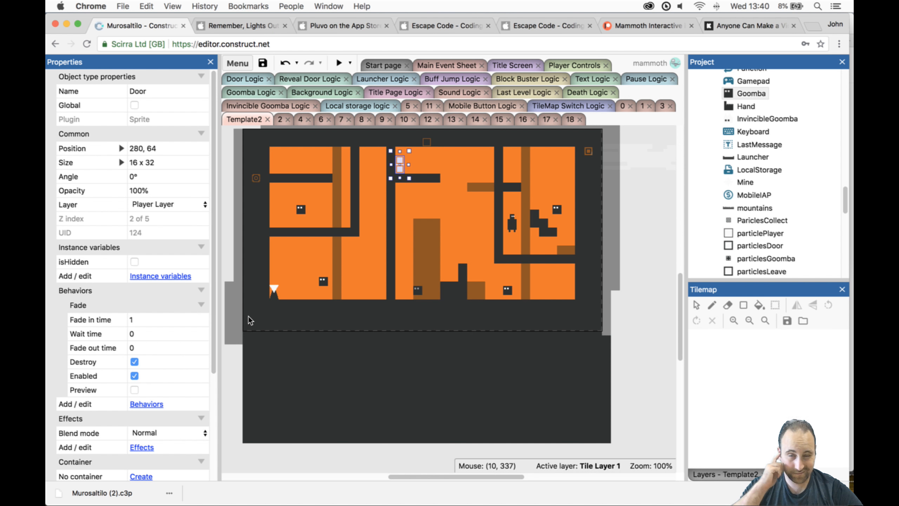
left_click(134, 265)
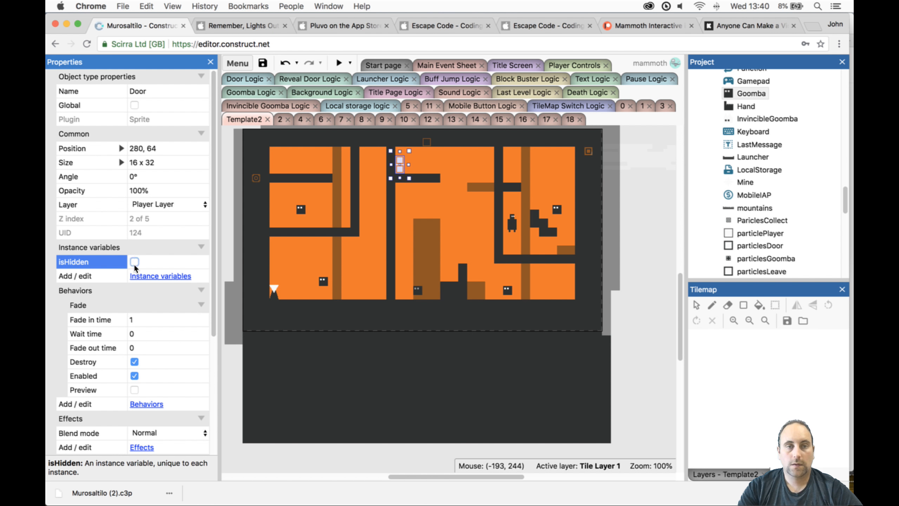
left_click(267, 64)
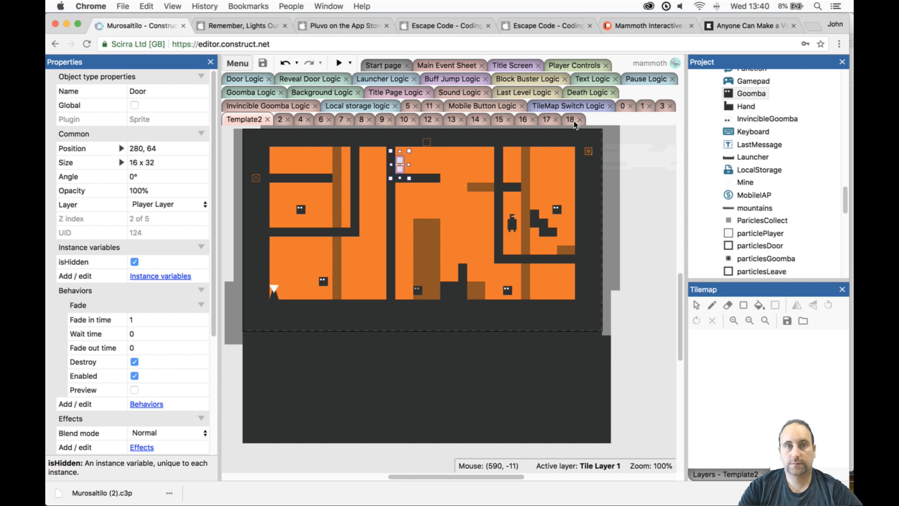
- Duplicate the Template2 layout as 19 and place the copy between 18 and Template2
scroll(758, 153, "up", 15)
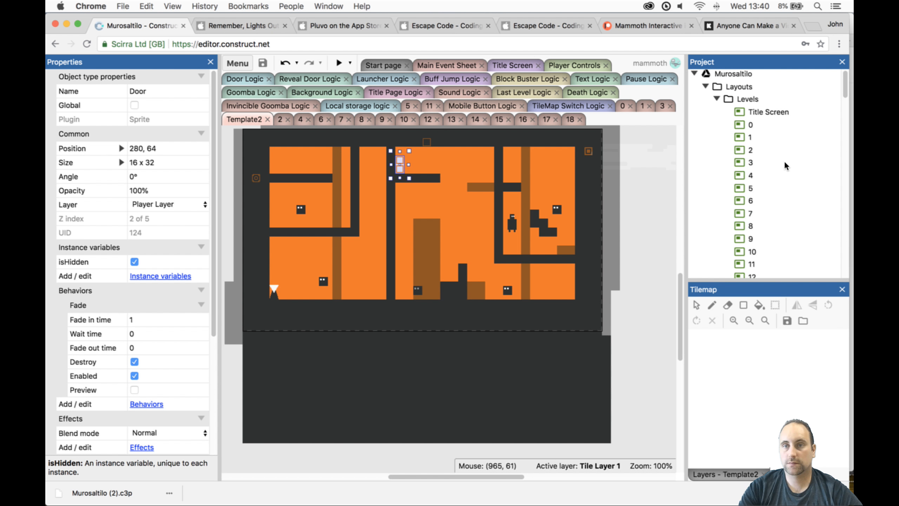
scroll(784, 160, "down", 5)
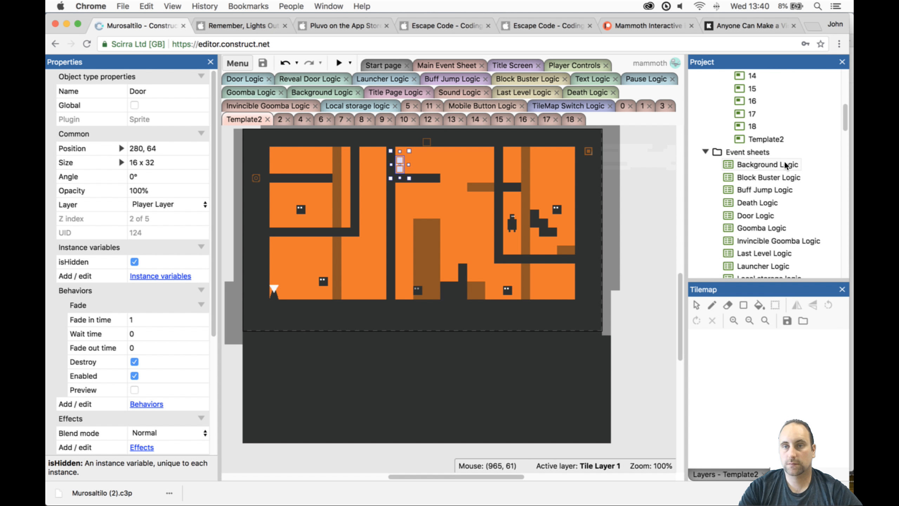
left_click(744, 141)
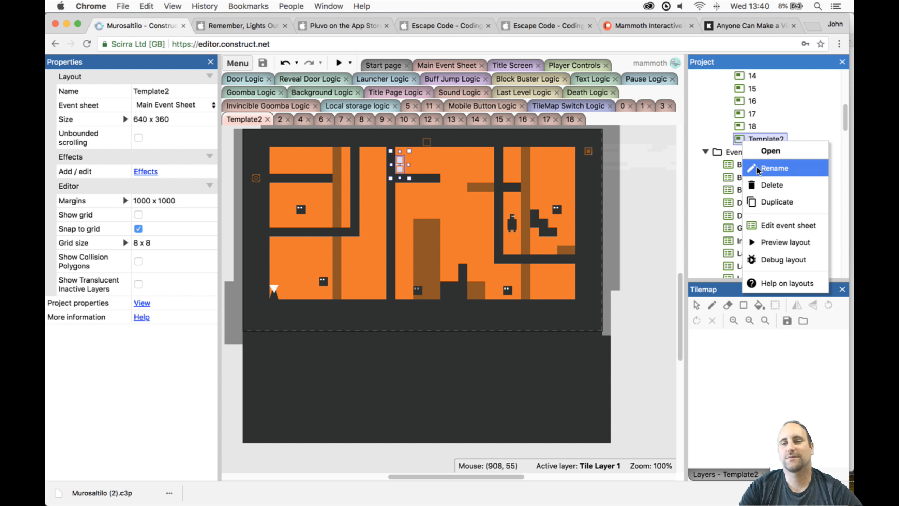
left_click(775, 202)
type("19")
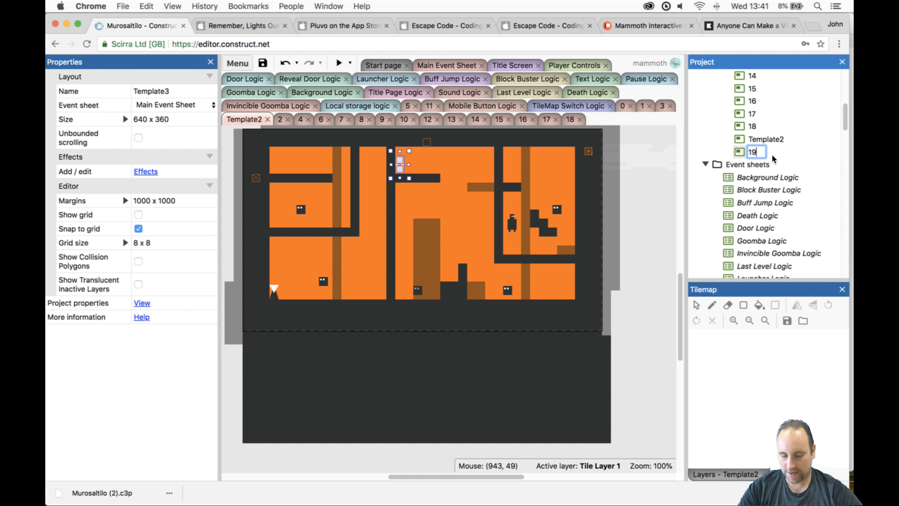
key("Return")
left_click_drag(744, 153, 757, 138)
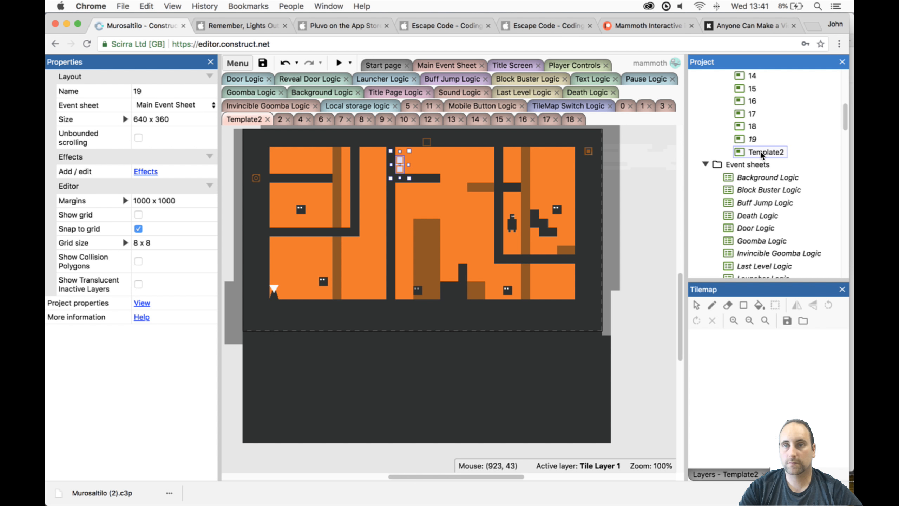
- Erase all Tilemap1 obstacles inside Template2's play area, using the full tile set selection as the eraser size
left_click(760, 152)
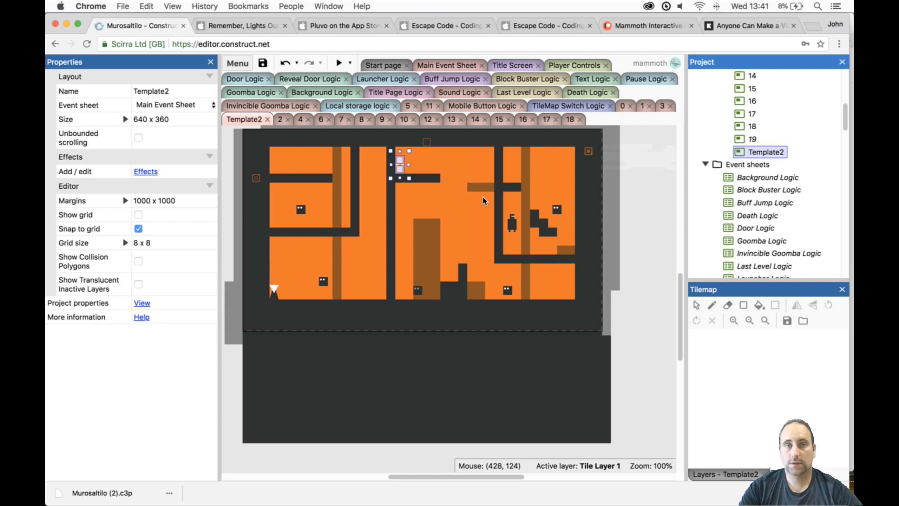
left_click(564, 300)
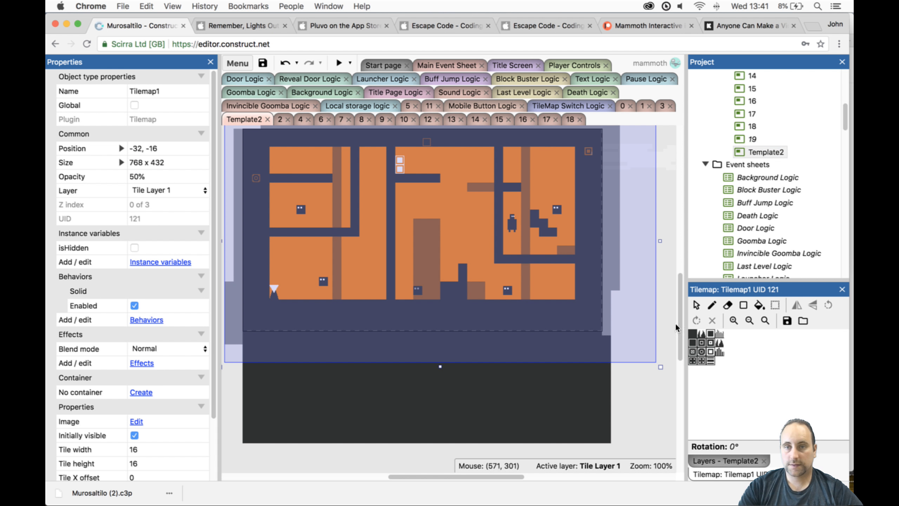
left_click(743, 305)
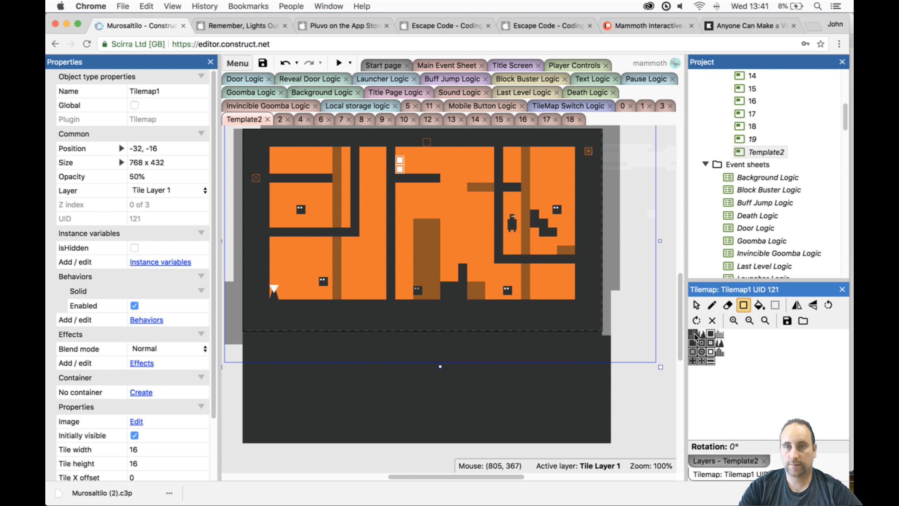
left_click_drag(692, 333, 722, 363)
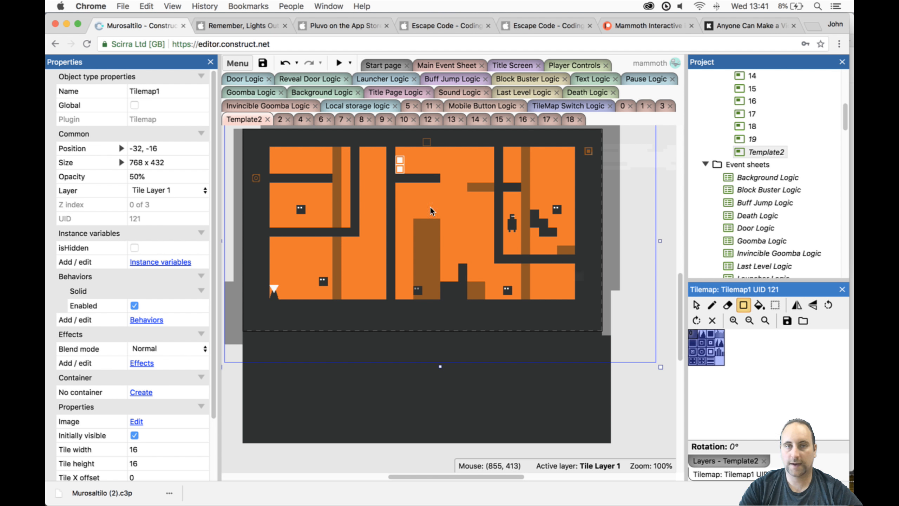
left_click(727, 304)
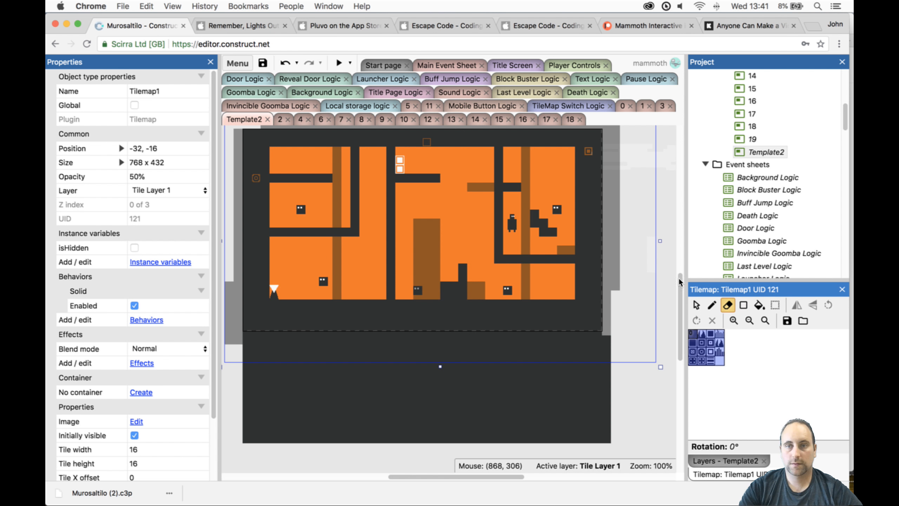
left_click_drag(277, 152, 360, 168)
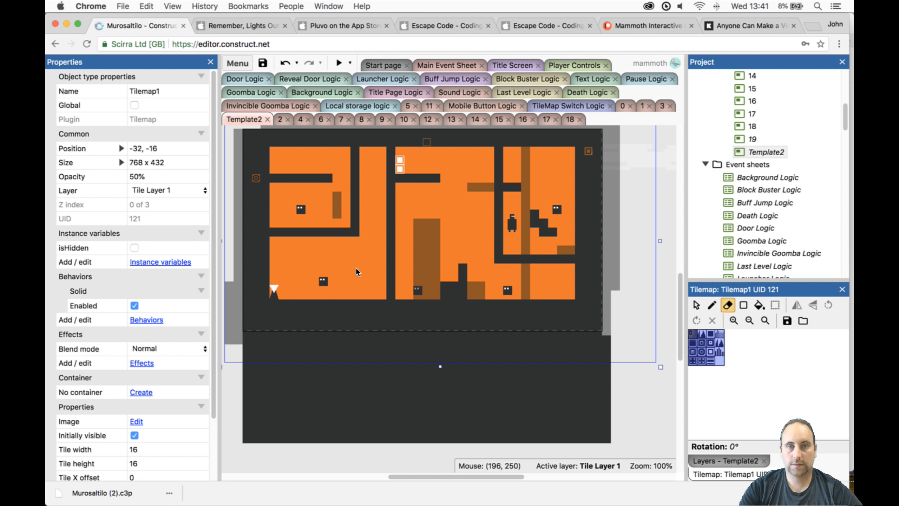
mouse_move(356, 267)
left_mouse_down()
mouse_move(483, 266)
mouse_move(513, 243)
mouse_move(539, 245)
mouse_move(526, 188)
left_mouse_up()
mouse_move(521, 154)
left_mouse_down()
mouse_move(442, 189)
mouse_move(421, 233)
left_mouse_up()
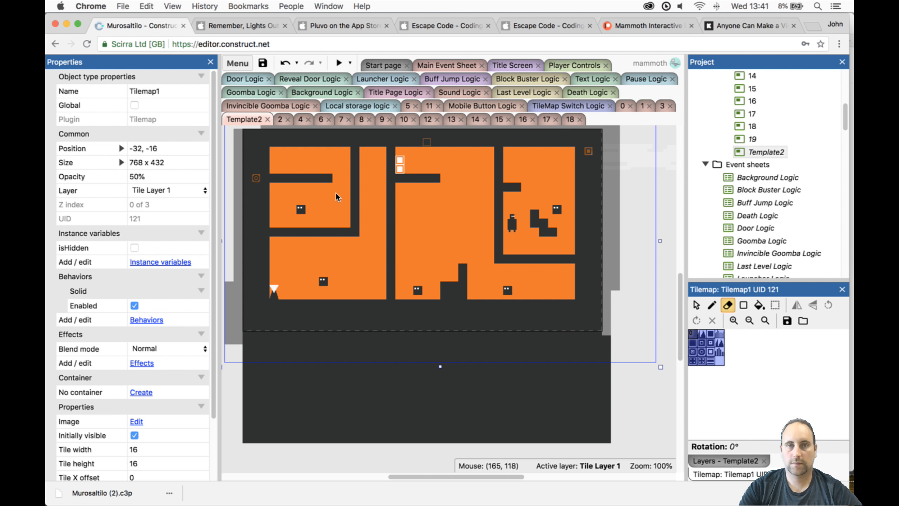
- Switch tile editing to Tilemap0, locking Tile Layer 1 and unlocking Tile Layer0
left_click(709, 460)
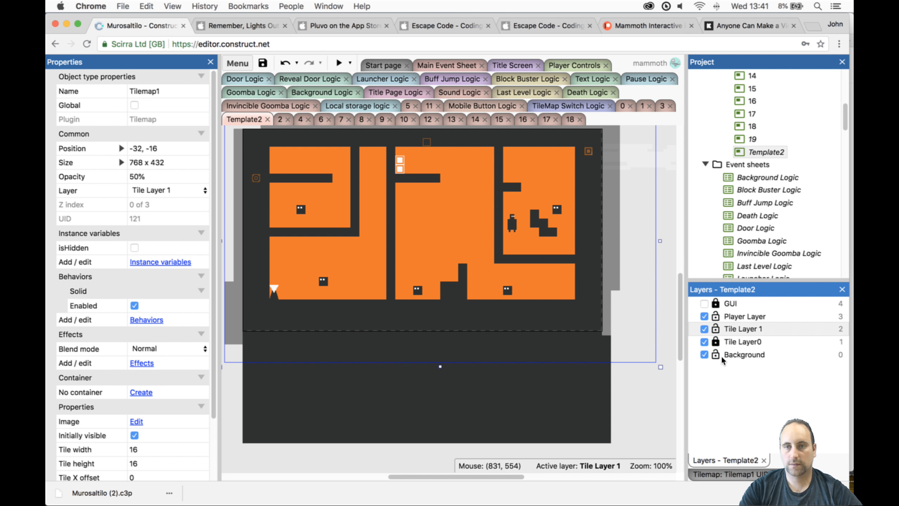
left_click(716, 328)
left_click(715, 341)
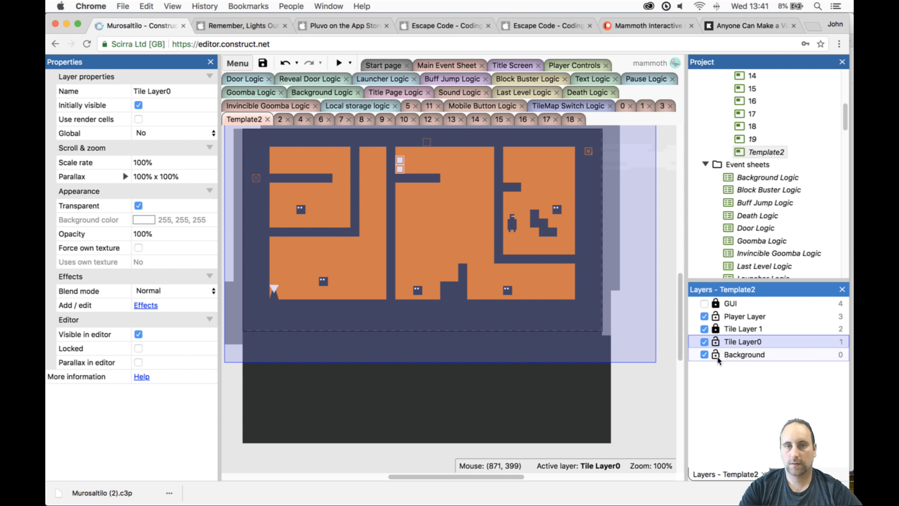
left_click(535, 290)
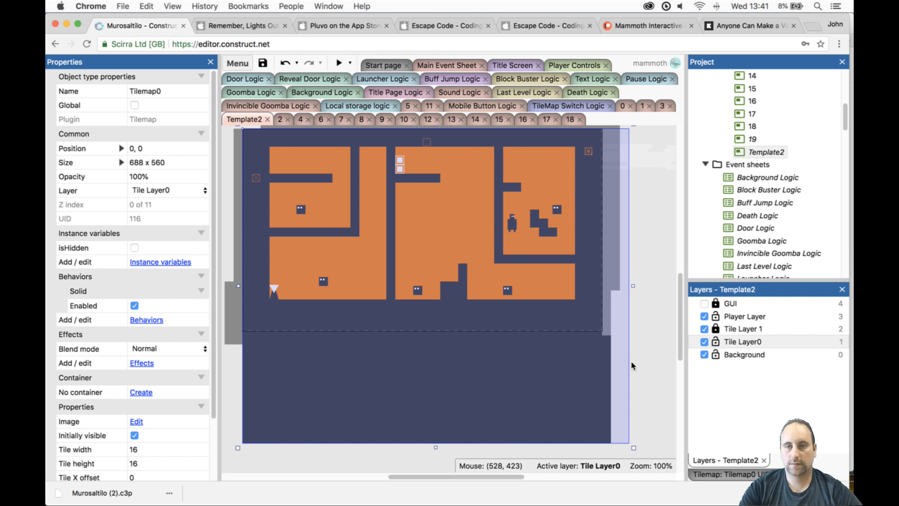
- Erase all inner walls, platforms and stairs of Tilemap0 with the full tile set selection, keeping only the outer border
left_click(744, 473)
left_click(730, 306)
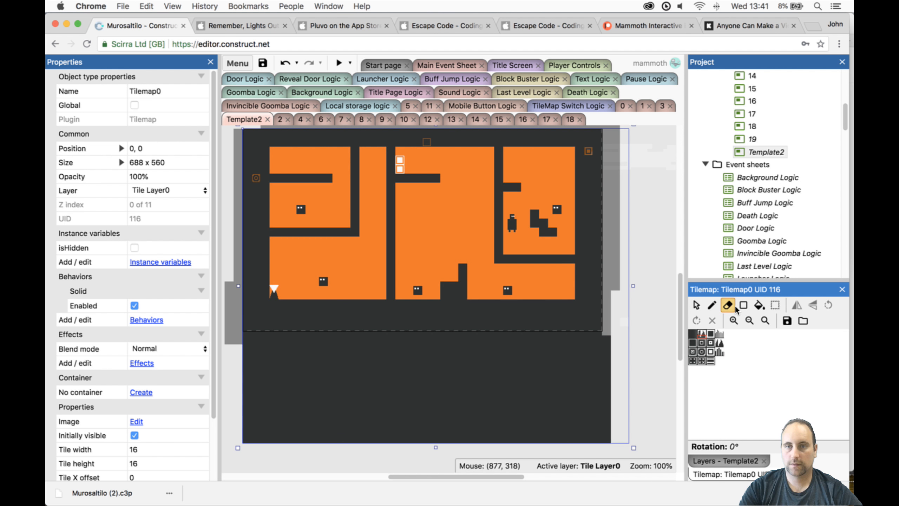
left_click_drag(690, 331, 726, 362)
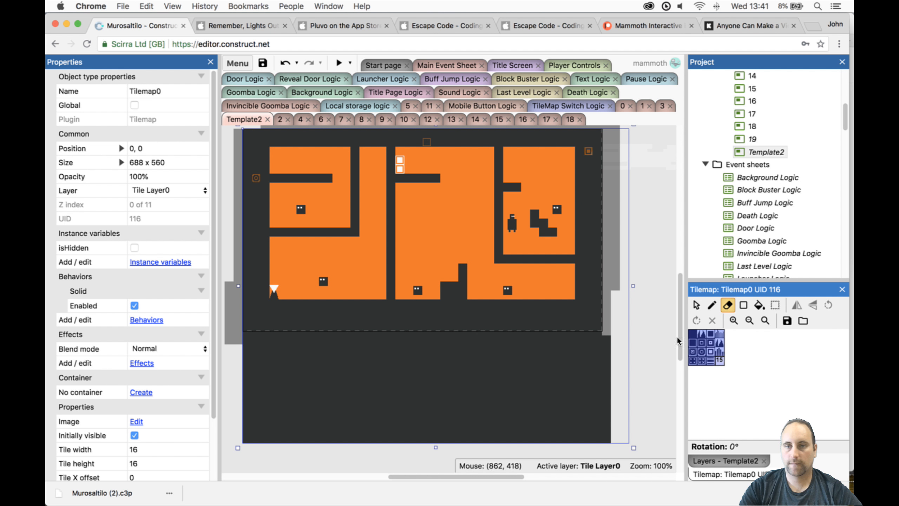
mouse_move(276, 161)
left_mouse_down()
mouse_move(448, 157)
mouse_move(509, 202)
left_mouse_up()
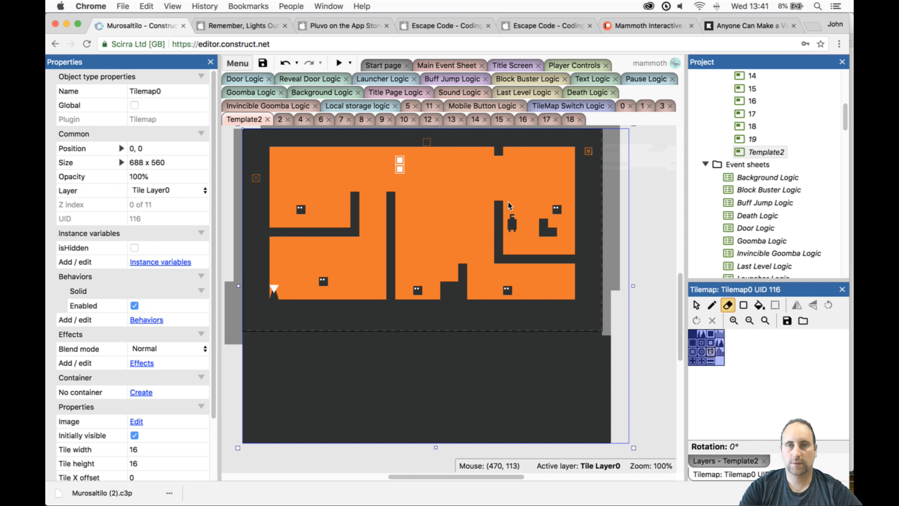
mouse_move(530, 236)
left_mouse_down()
mouse_move(547, 244)
mouse_move(482, 227)
mouse_move(502, 155)
mouse_move(448, 268)
mouse_move(389, 264)
mouse_move(390, 230)
mouse_move(368, 198)
mouse_move(277, 227)
left_mouse_up()
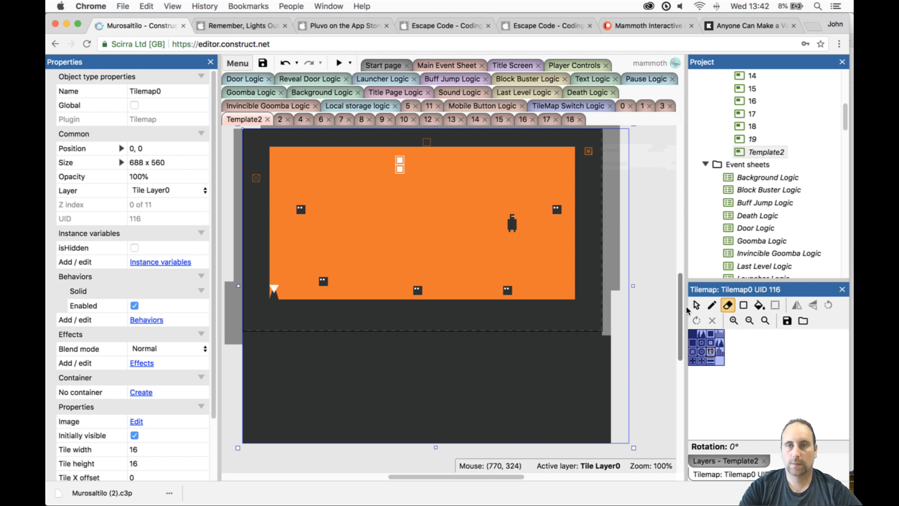
- Delete all five Goombas from Template2's play area, leaving Tilemap0 in place
left_click(696, 305)
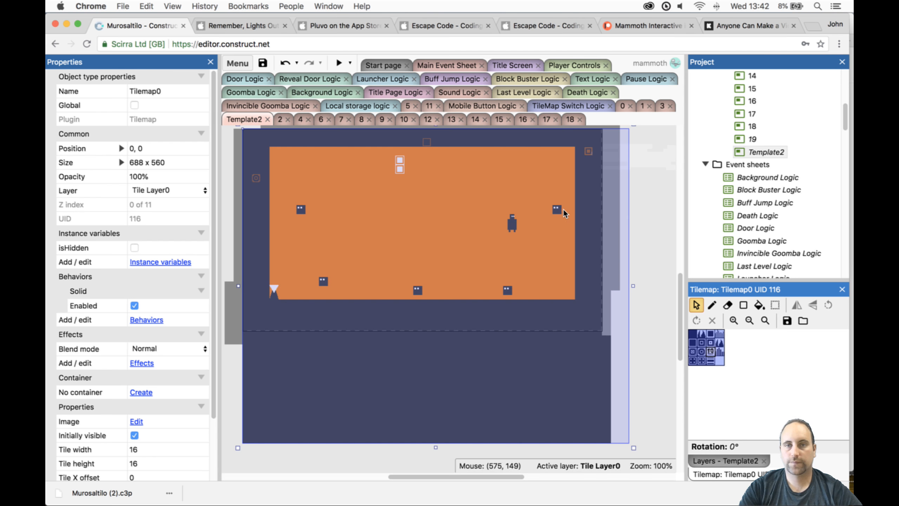
left_click(563, 210)
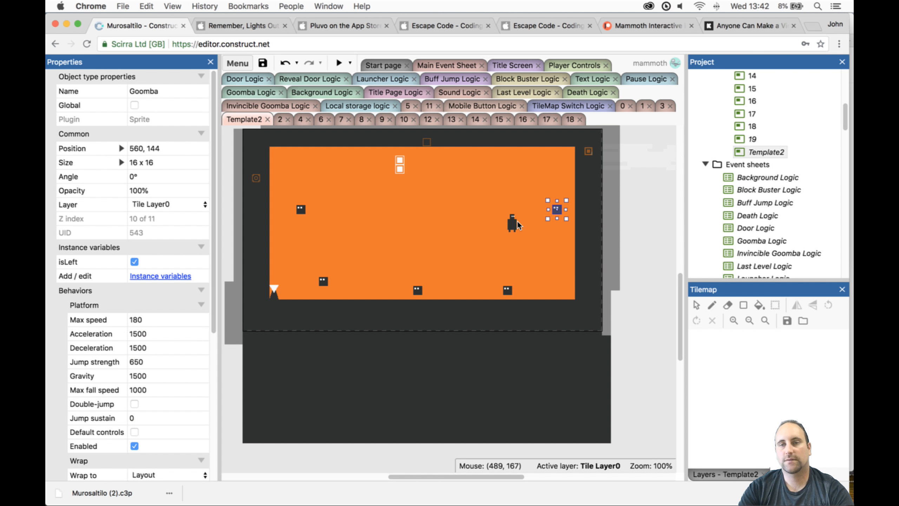
key("Delete")
left_click(505, 291)
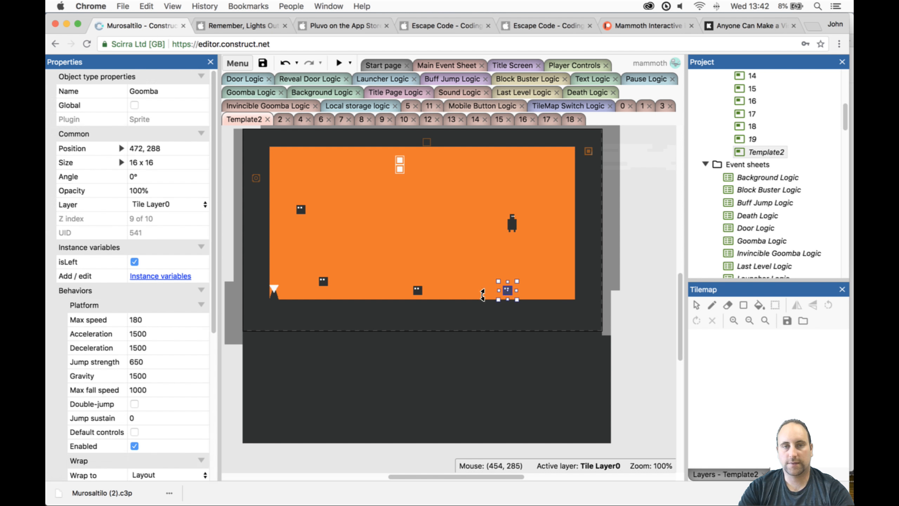
key("Delete")
left_click(417, 291)
key("Delete")
left_click(323, 282)
key("Delete")
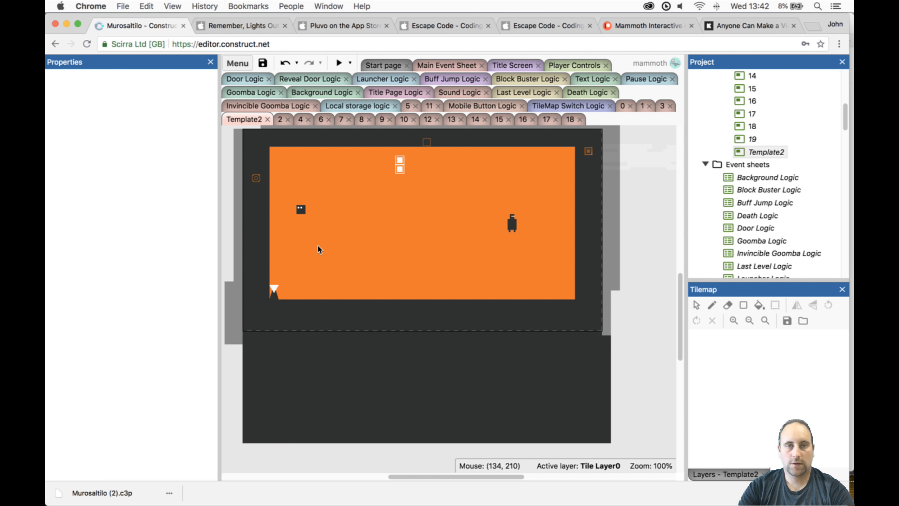
left_click(305, 210)
key("Delete")
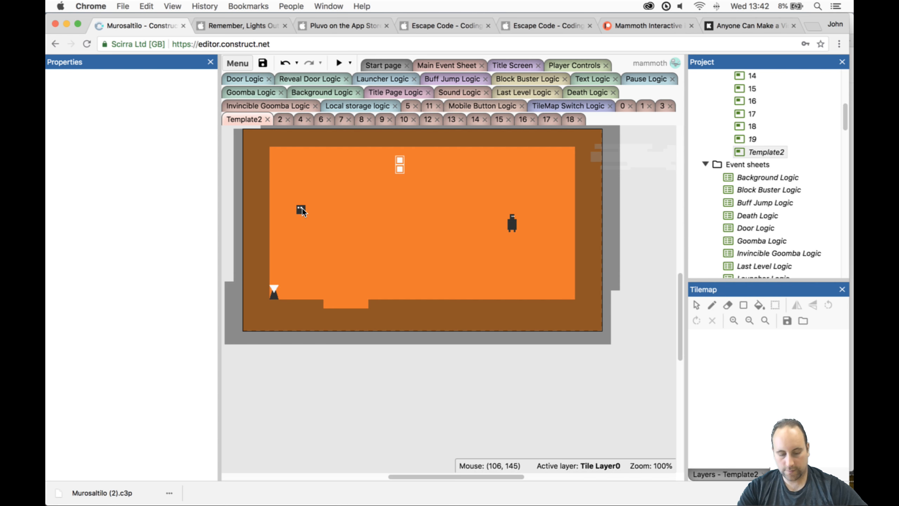
key("super+z")
left_click(303, 209)
key("Delete")
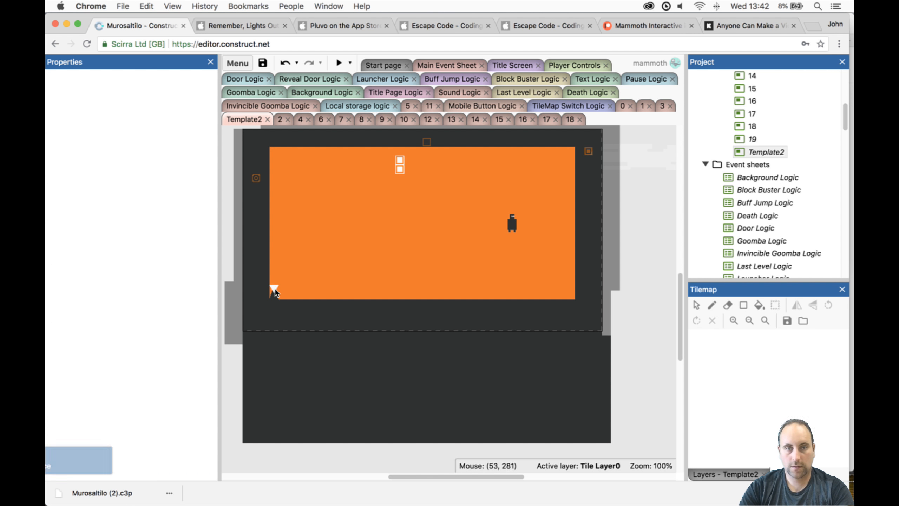
- Move the Reveal object outside above the layout, the Door near the play area's lower-right corner, and the Player to 144, 256
left_click_drag(275, 290, 306, 186)
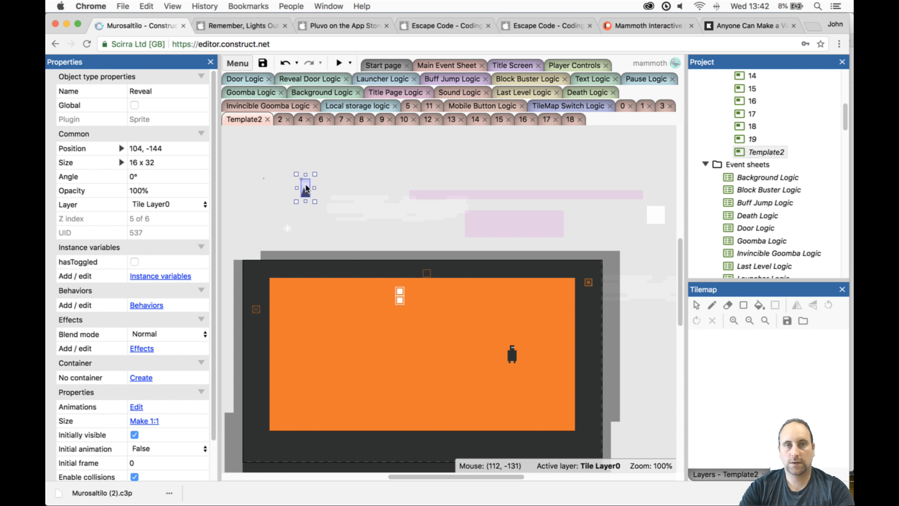
left_click_drag(400, 298, 550, 413)
left_click_drag(515, 355, 325, 405)
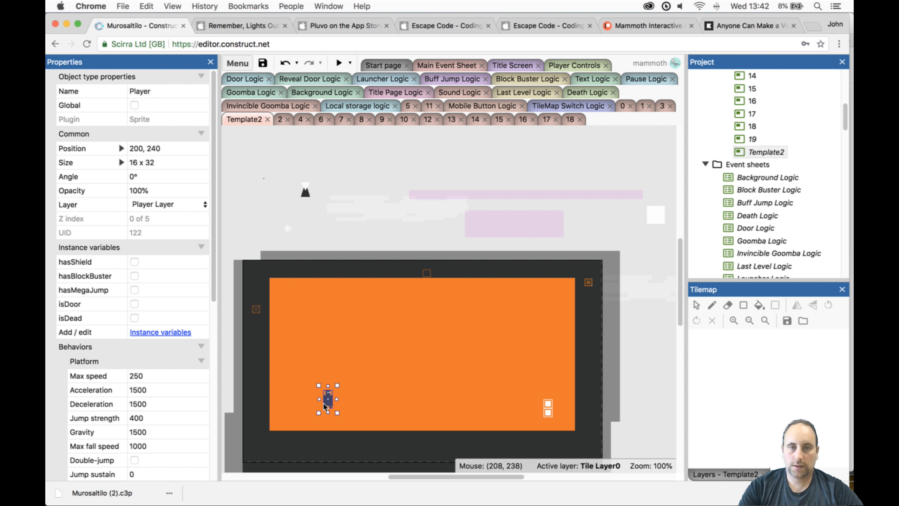
- Duplicate the cleared Template2 layout and name the copy 20
right_click(772, 156)
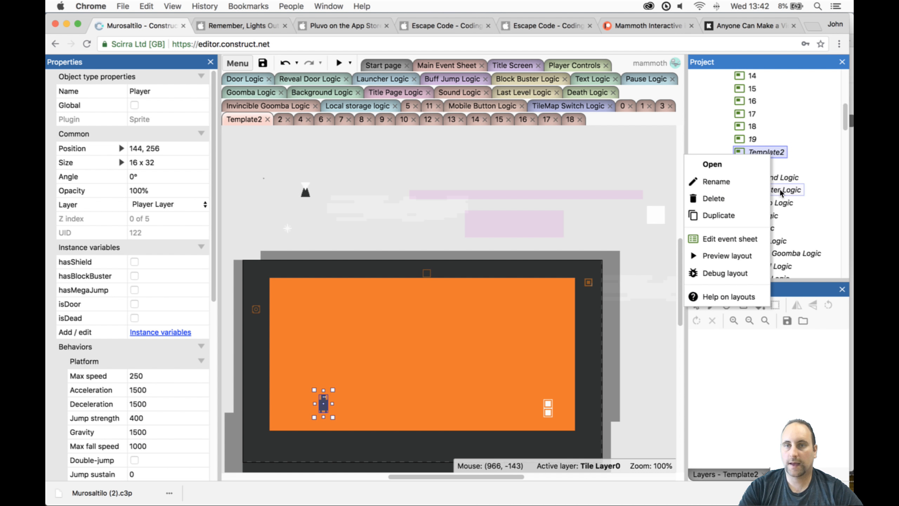
left_click(750, 216)
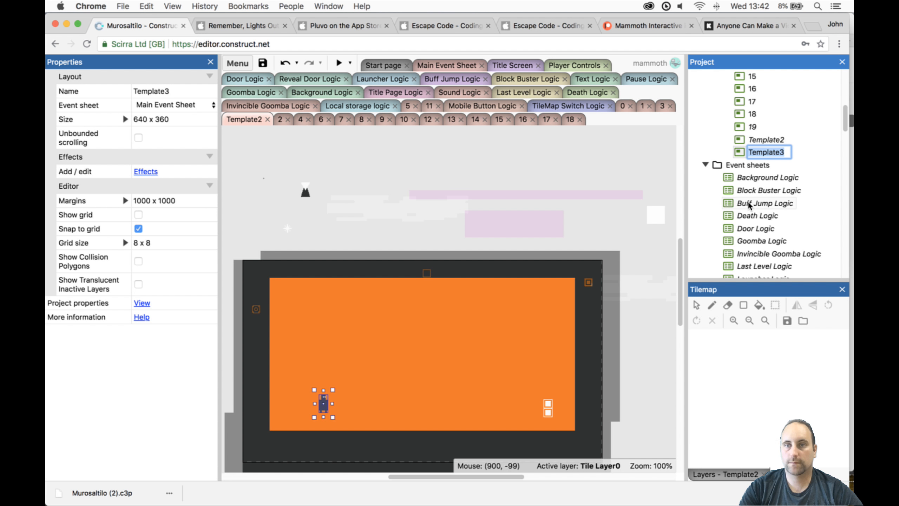
type("20")
key("Return")
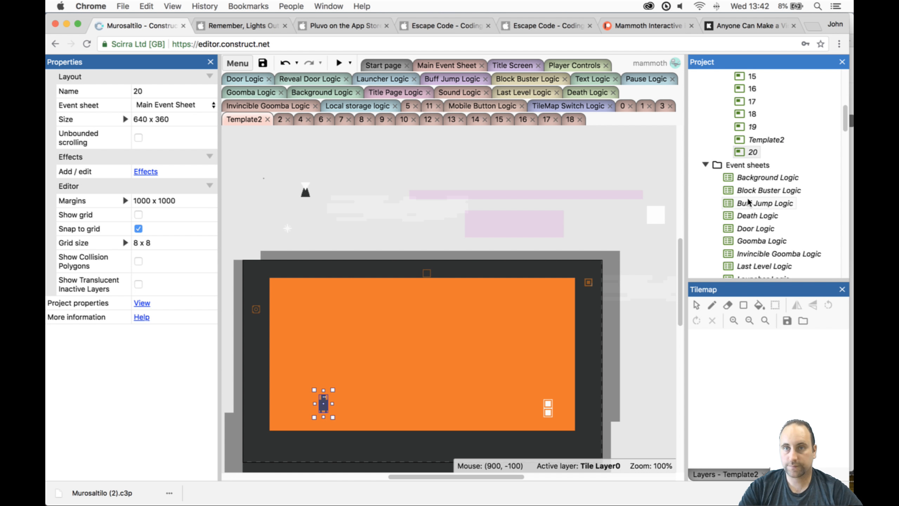
- Duplicate Template2 again as Template3, and place layout 20 between 19 and Template2
left_click(749, 152)
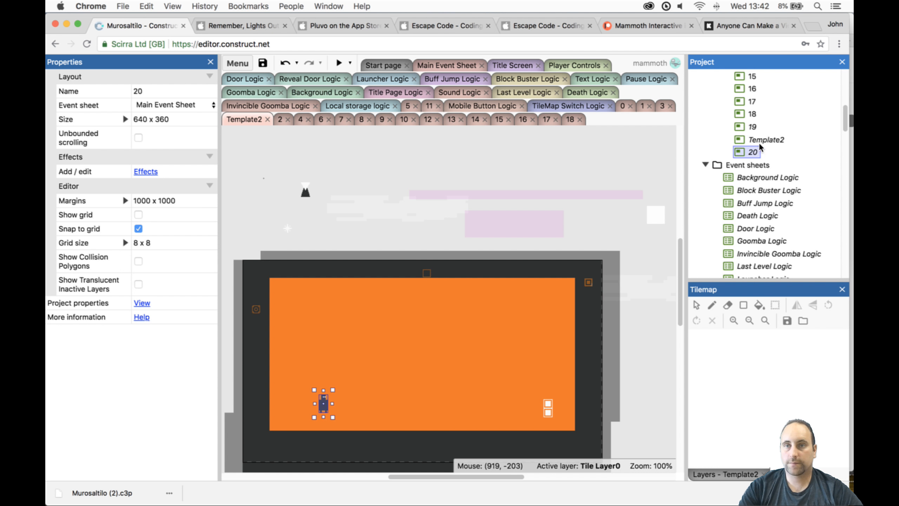
right_click(761, 141)
left_click(746, 201)
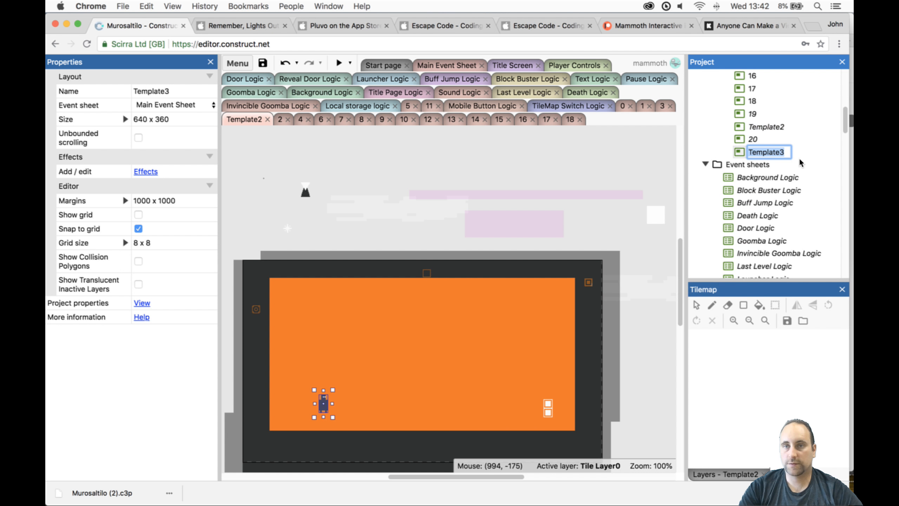
key("Return")
left_click(754, 140)
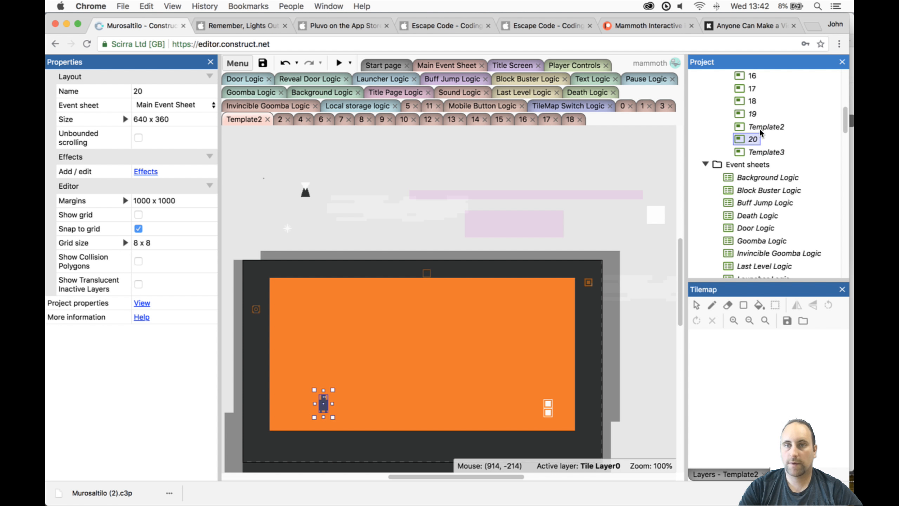
left_click_drag(761, 134, 766, 126)
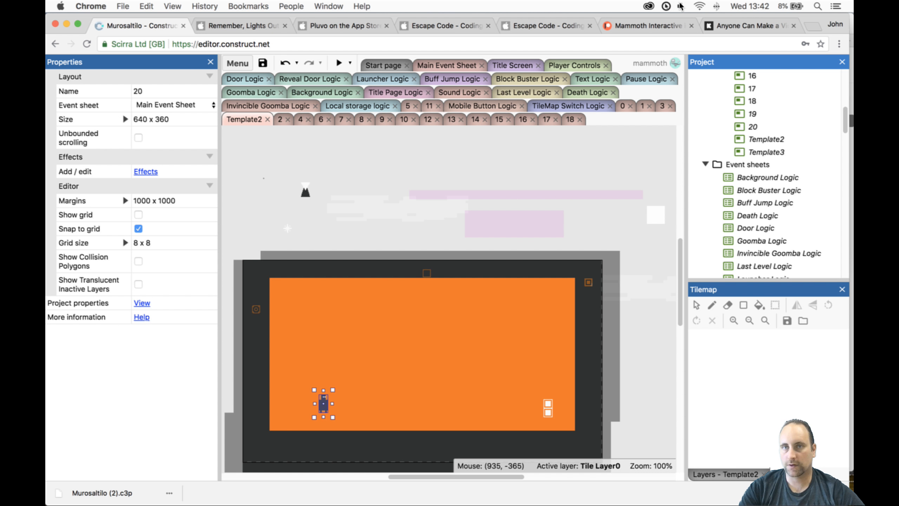
- Check the battery's energy use and the Wi-Fi connection, and lower the display brightness
left_click(790, 6)
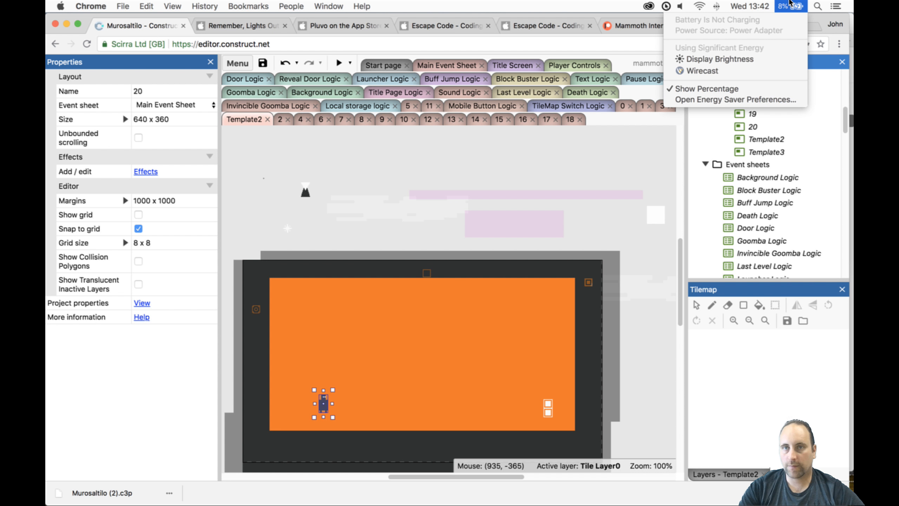
key("F1")
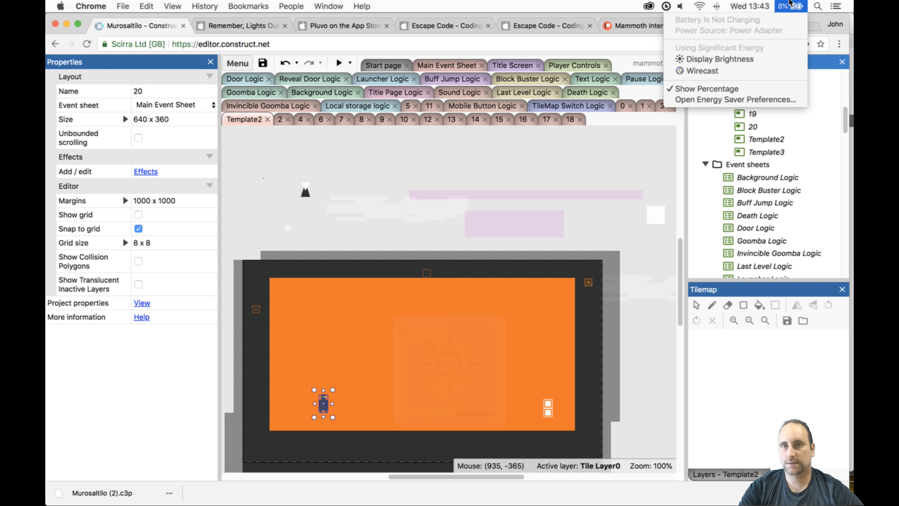
left_click(791, 3)
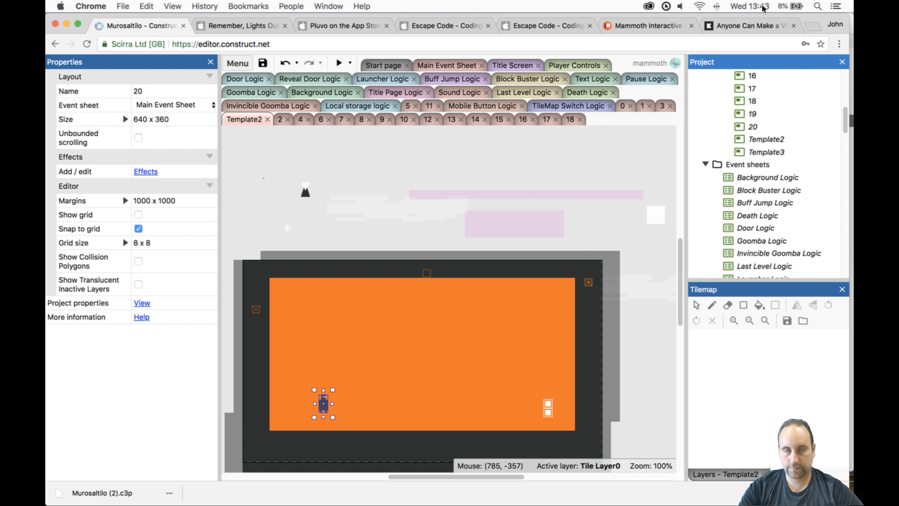
key("F1")
left_click(701, 5)
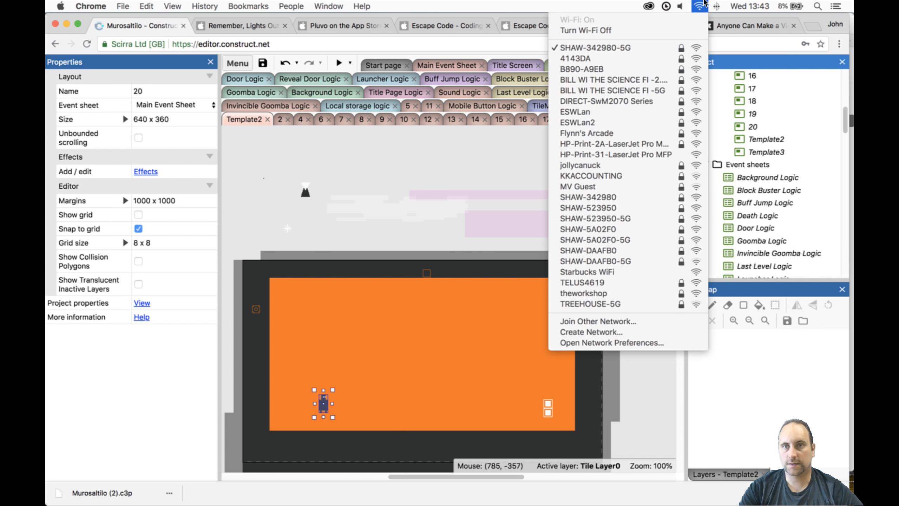
left_click(702, 5)
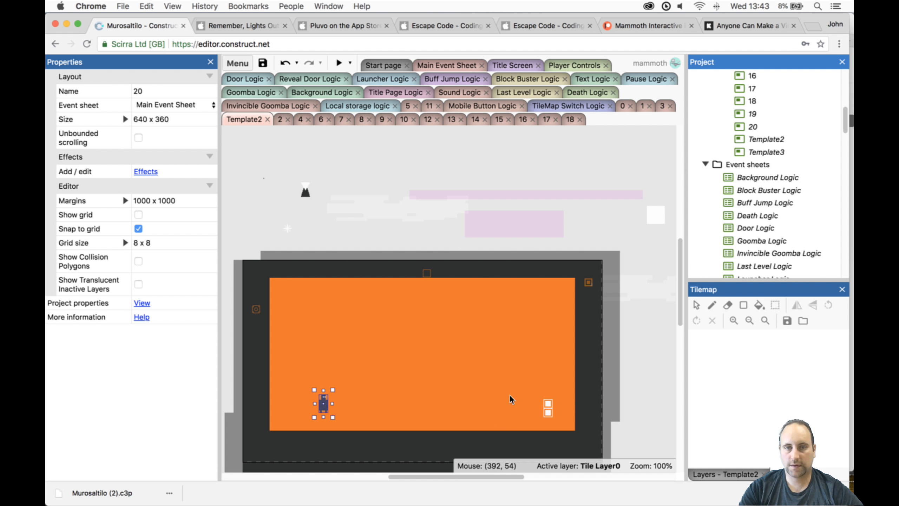
scroll(511, 393, "down", 5)
mouse_move(480, 475)
left_mouse_down()
mouse_move(470, 475)
mouse_move(483, 473)
left_mouse_up()
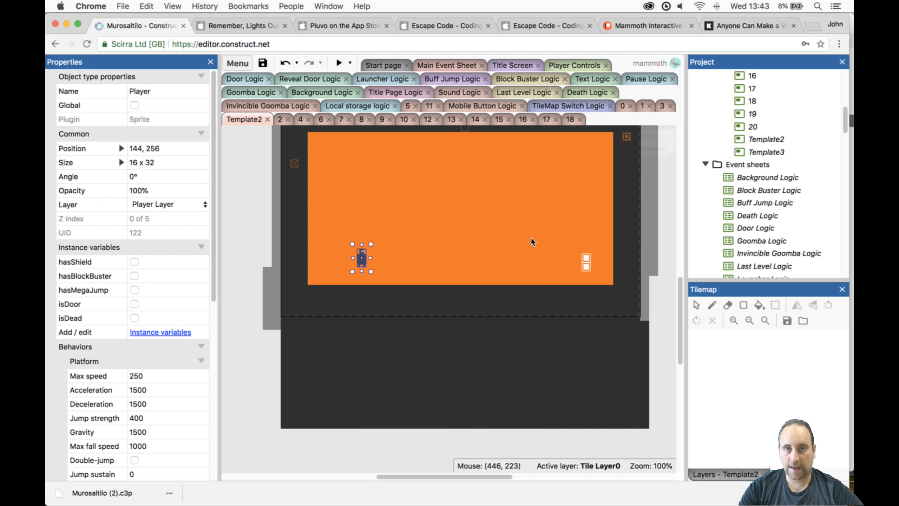
scroll(531, 237, "down", 1, "ctrl")
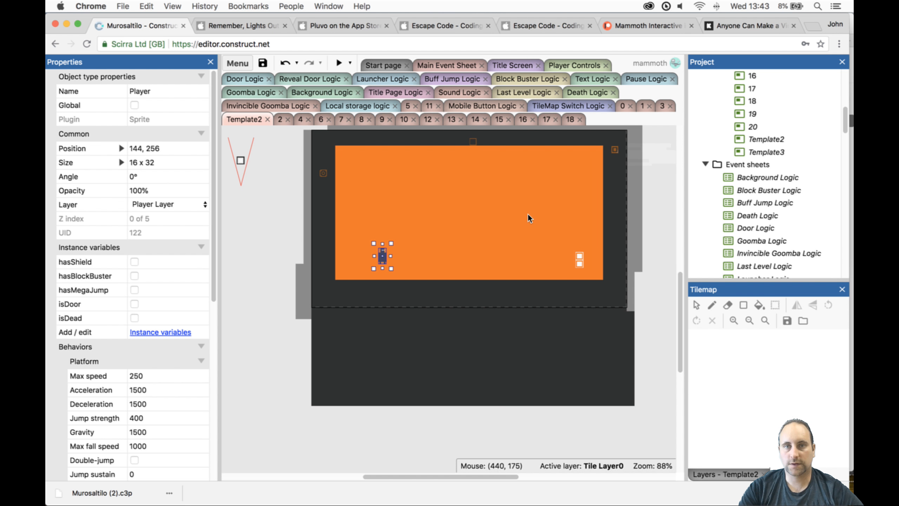
scroll(527, 213, "up", 1, "ctrl")
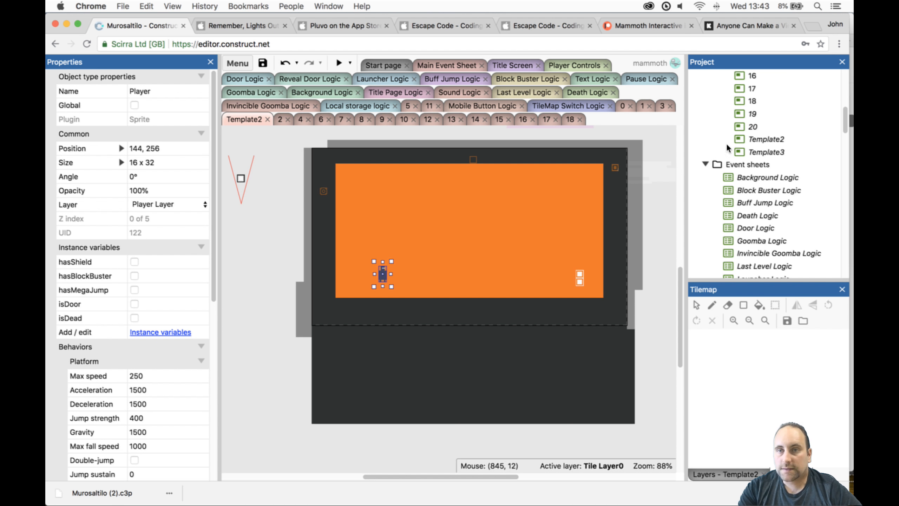
- Open layouts 19 and 20, ending on layout 20 for editing
double_click(747, 115)
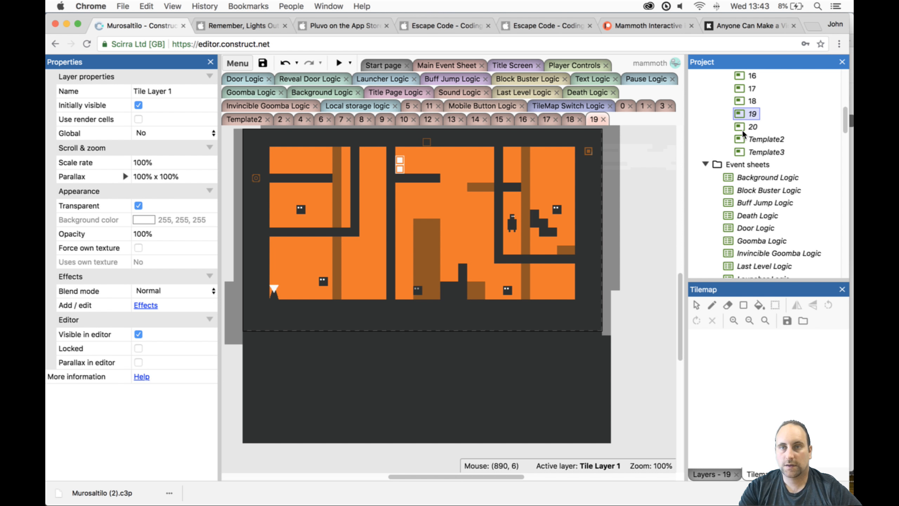
left_click(747, 127)
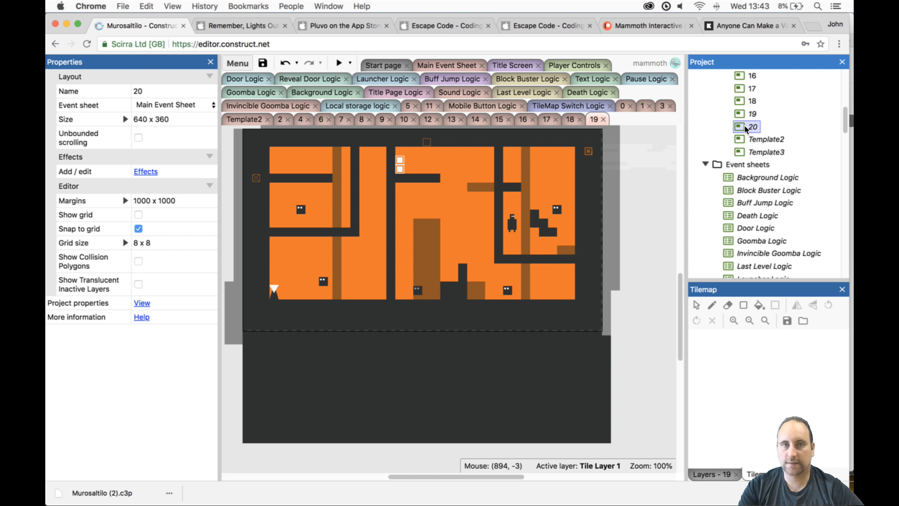
double_click(746, 126)
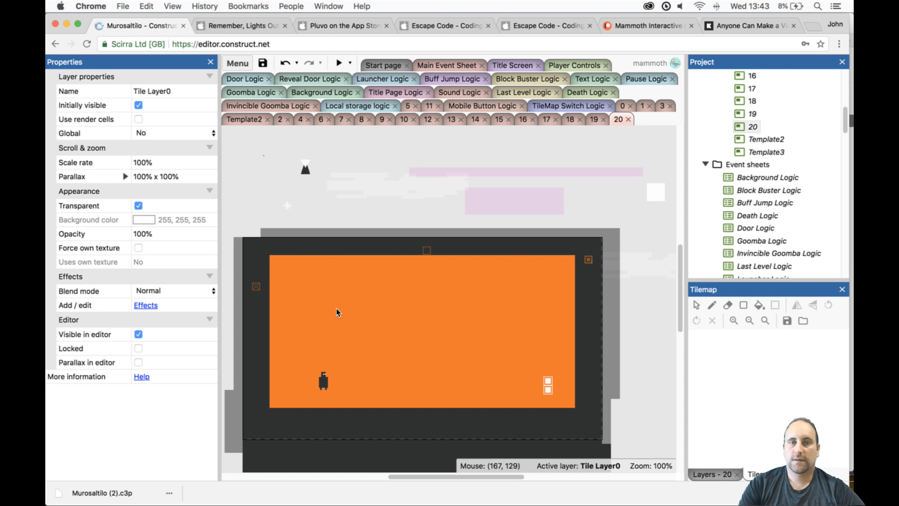
- Place layout 20's Player at 88, 64 and its Door at 560, 64, in opposite upper corners of the play area
left_click_drag(323, 381, 297, 286)
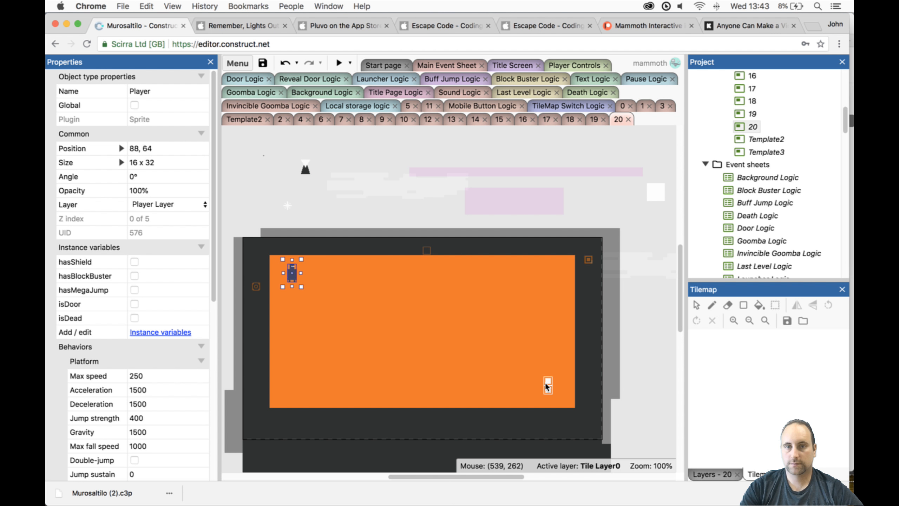
left_click_drag(547, 386, 556, 278)
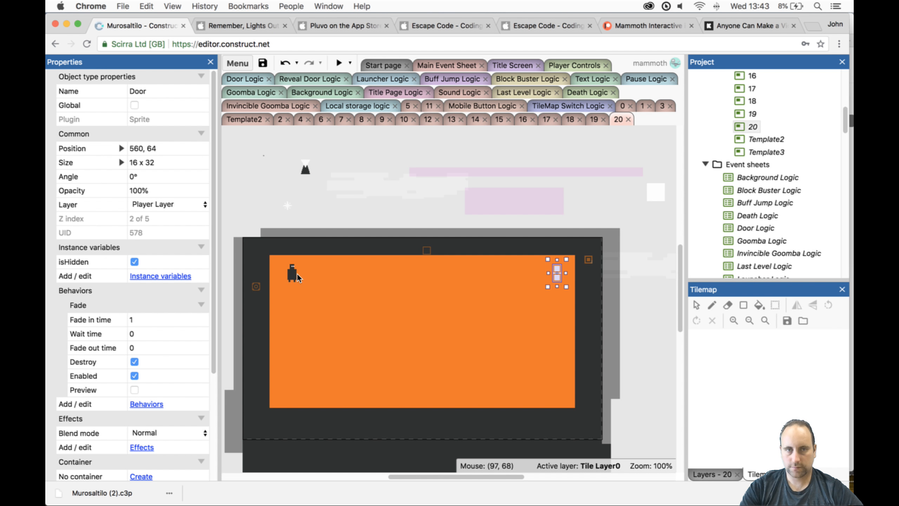
left_click(291, 269)
left_click(294, 271)
- Fill two solid Tilemap0 rectangles 5 tiles wide: one under the Player down to the floor, and a 9-tile-high pillar near the middle
scroll(457, 328, "down", 1)
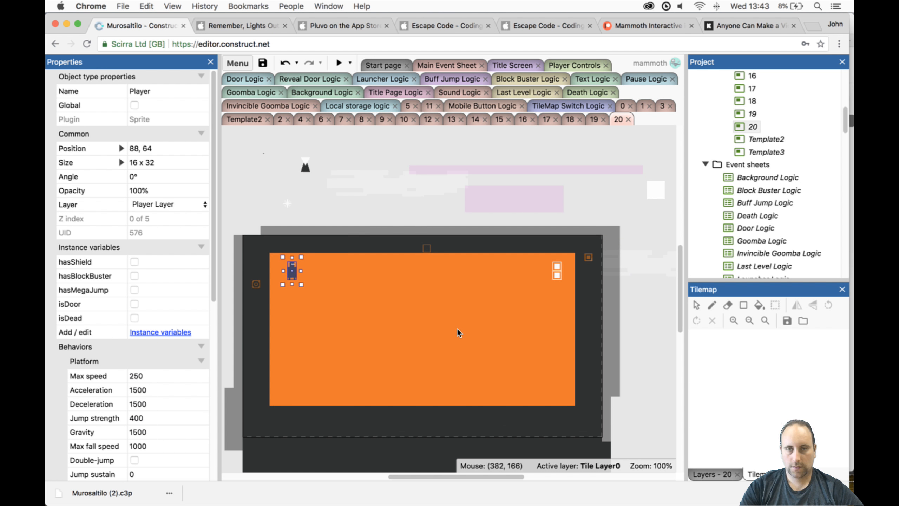
scroll(457, 341, "down", 2)
left_click(452, 373)
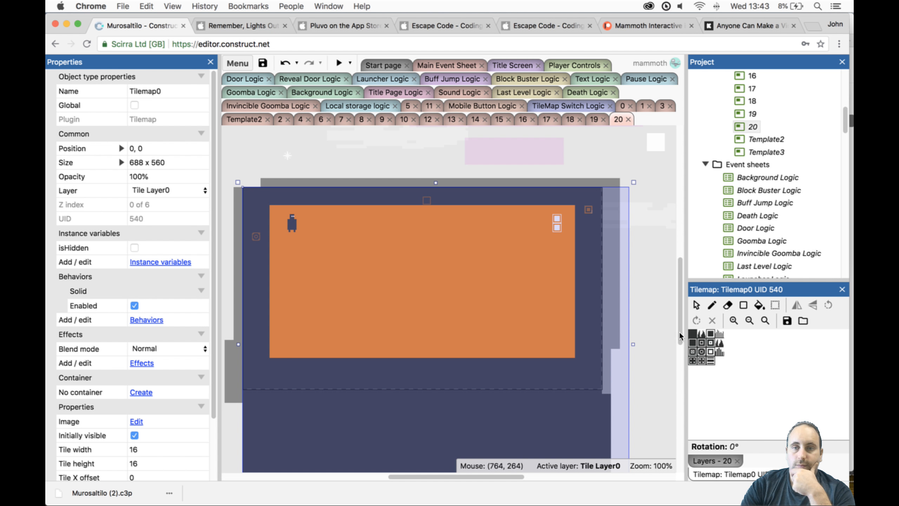
left_click(693, 334)
left_click(744, 304)
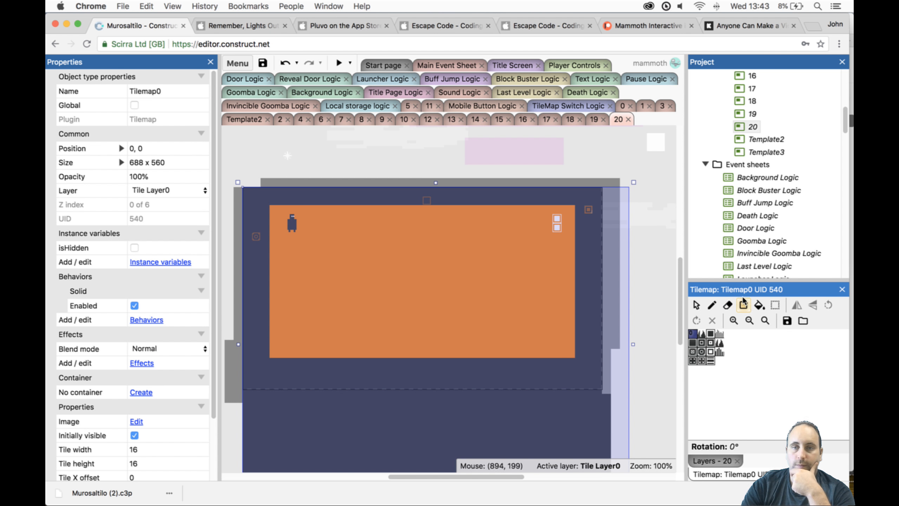
left_click(711, 305)
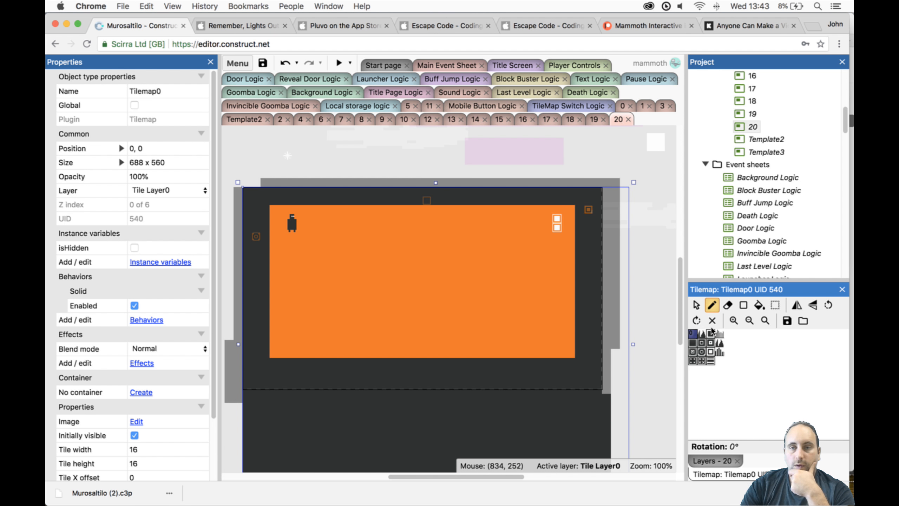
left_click(744, 305)
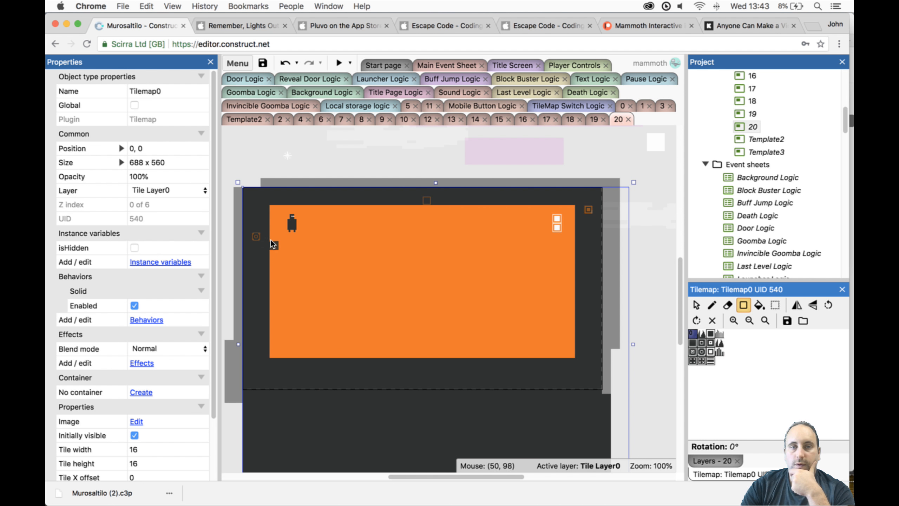
left_click_drag(273, 244, 311, 339)
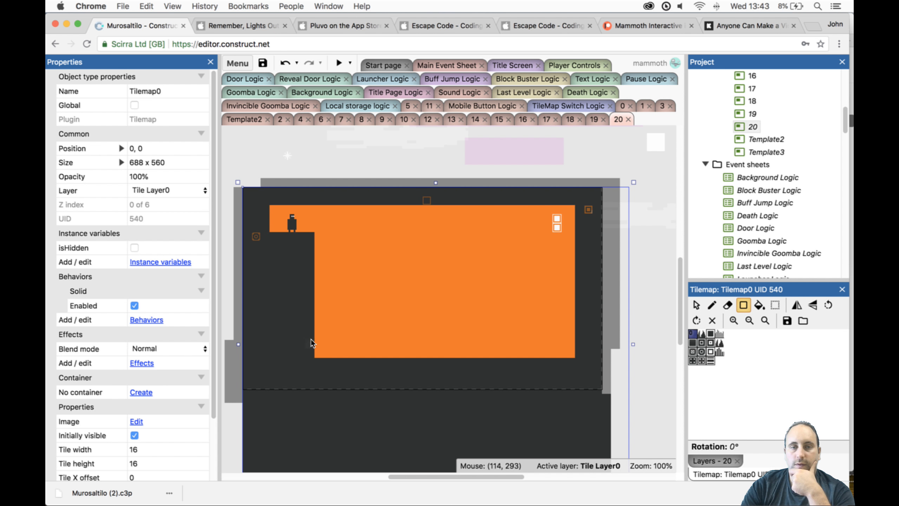
left_click_drag(391, 281, 426, 352)
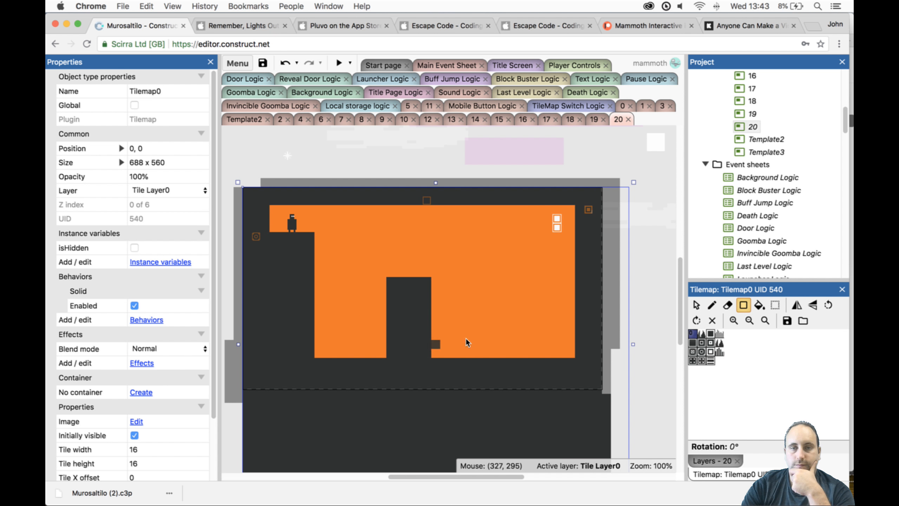
- Add a 5-by-4-tile Tilemap0 pillar near the right wall, floating 3- and 4-tile platforms, and an L-shaped ledge hanging from the ceiling
mouse_move(519, 340)
left_mouse_down()
mouse_move(538, 346)
mouse_move(531, 351)
left_mouse_up()
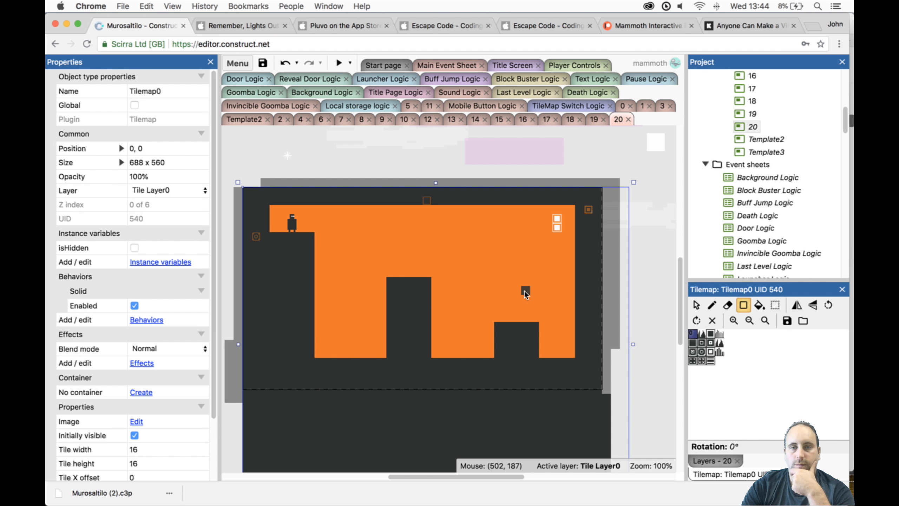
left_click_drag(523, 293, 547, 294)
mouse_move(499, 263)
left_mouse_down()
mouse_move(470, 263)
mouse_move(434, 238)
mouse_move(401, 238)
left_mouse_up()
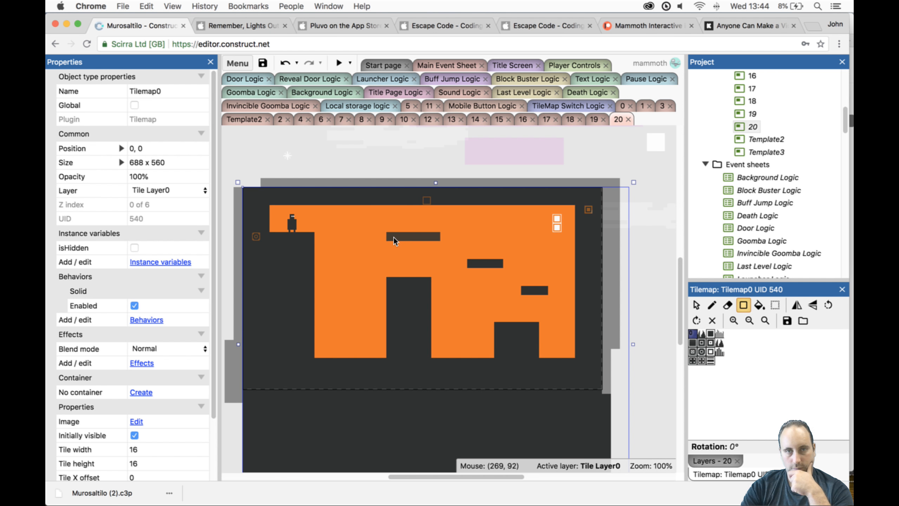
left_click_drag(382, 209, 381, 237)
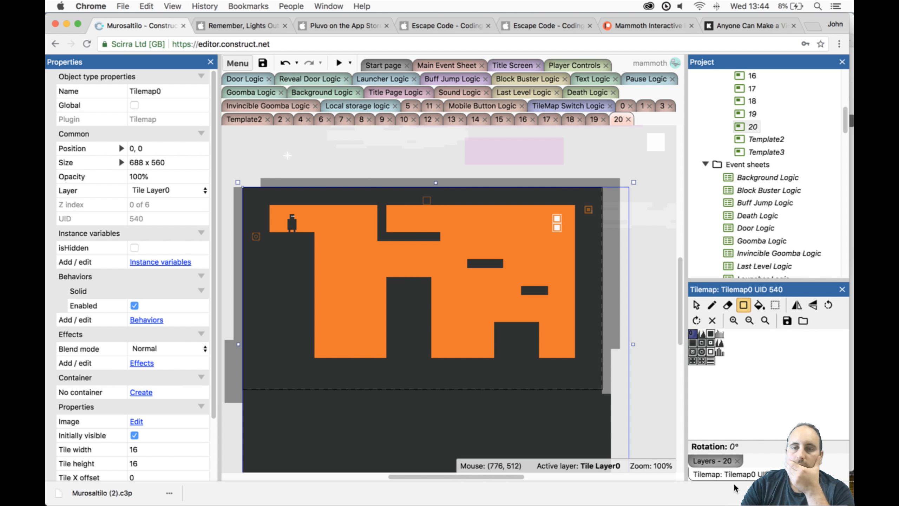
- Unlock Tile Layer 1, lock Tile Layer0, and select Tilemap1 in the layout
left_click(712, 461)
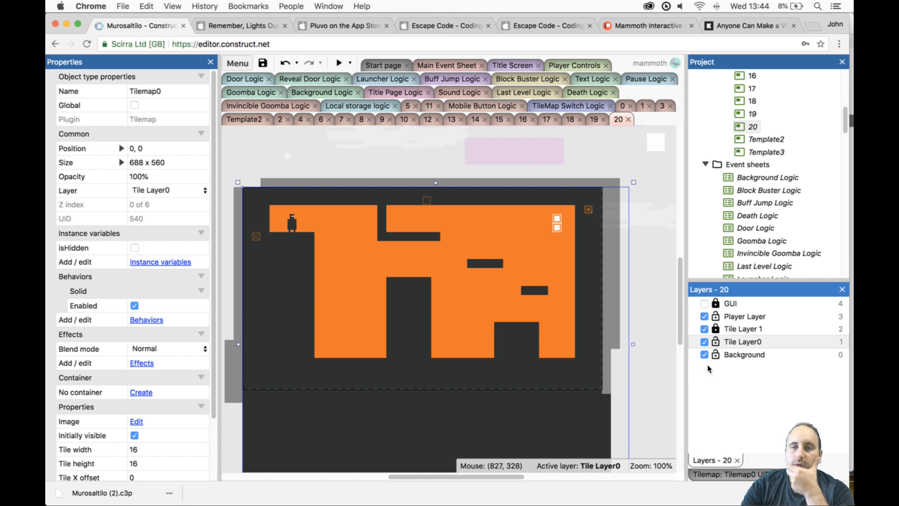
left_click(718, 330)
left_click(720, 340)
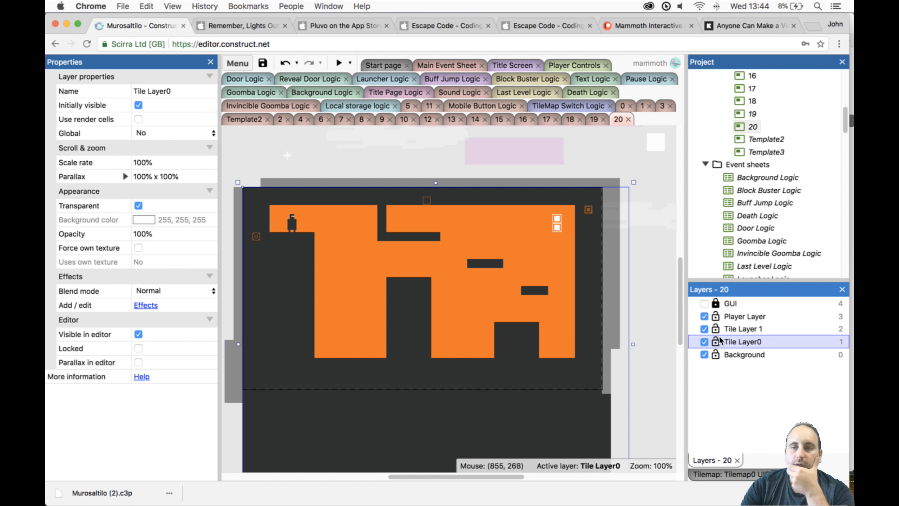
left_click(717, 341)
left_click(722, 330)
left_click(576, 363)
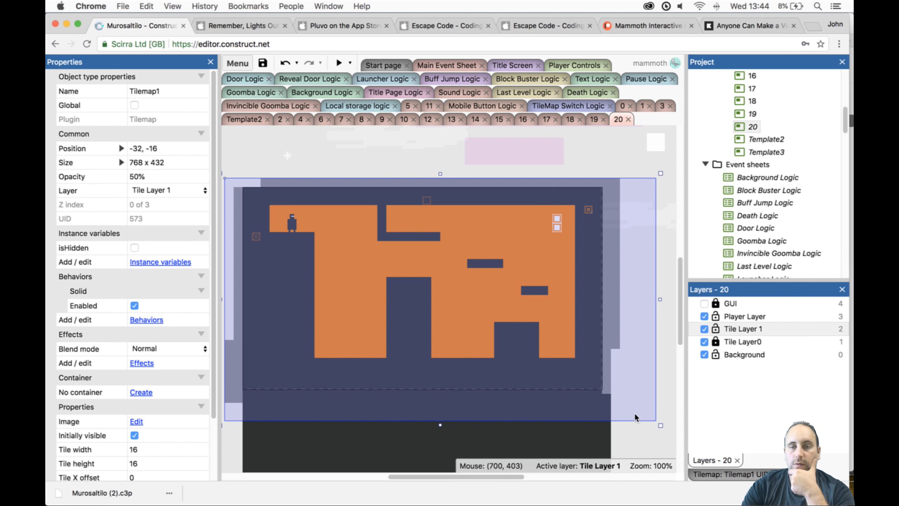
- Fill the three floor gaps with Tilemap1 blocks, raise the last one 2 tiles beside the wall, and trim the leftmost to 11 tiles high
left_click(743, 474)
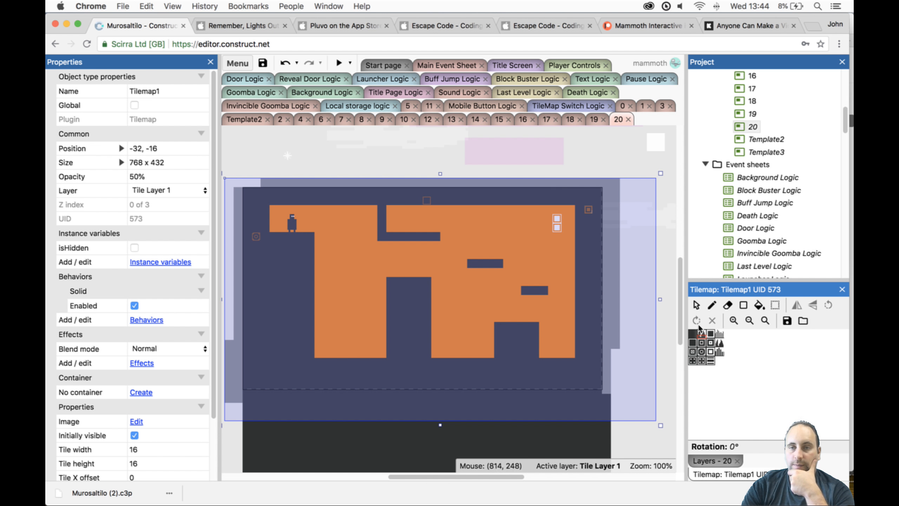
left_click(742, 305)
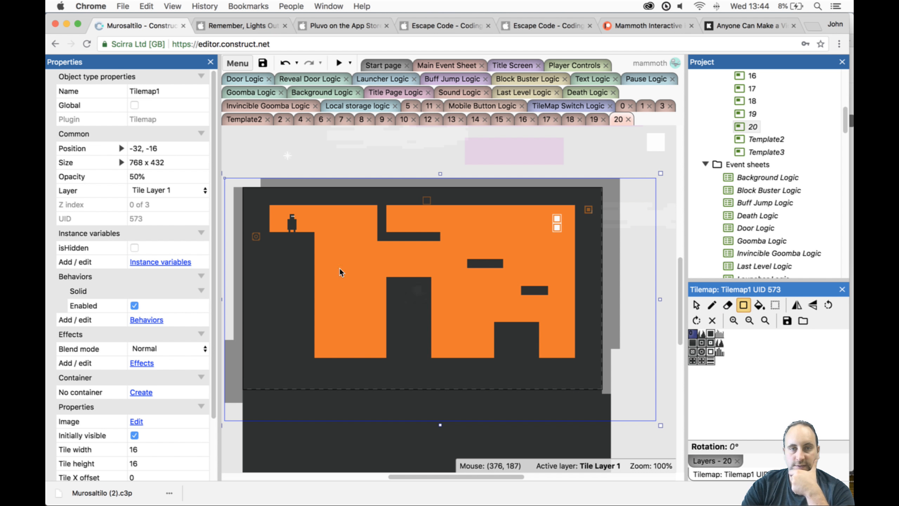
left_click_drag(322, 252, 377, 355)
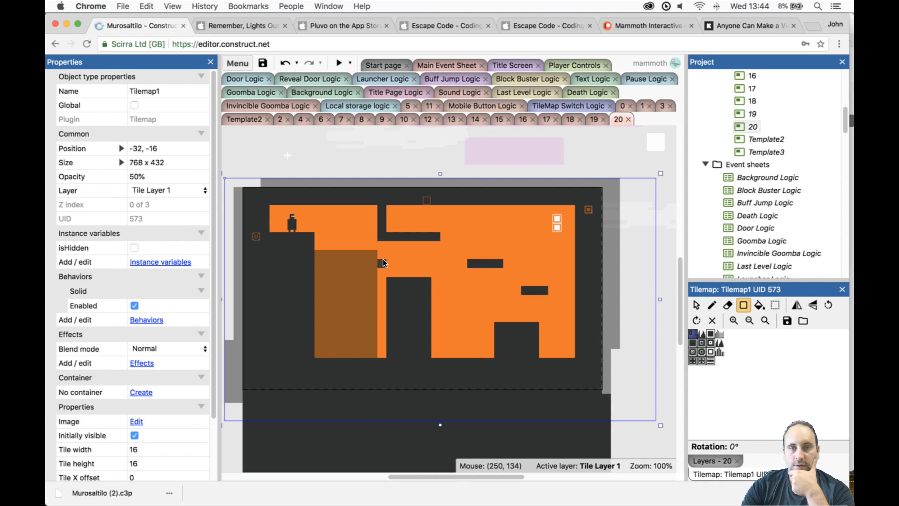
left_click_drag(384, 348, 385, 351)
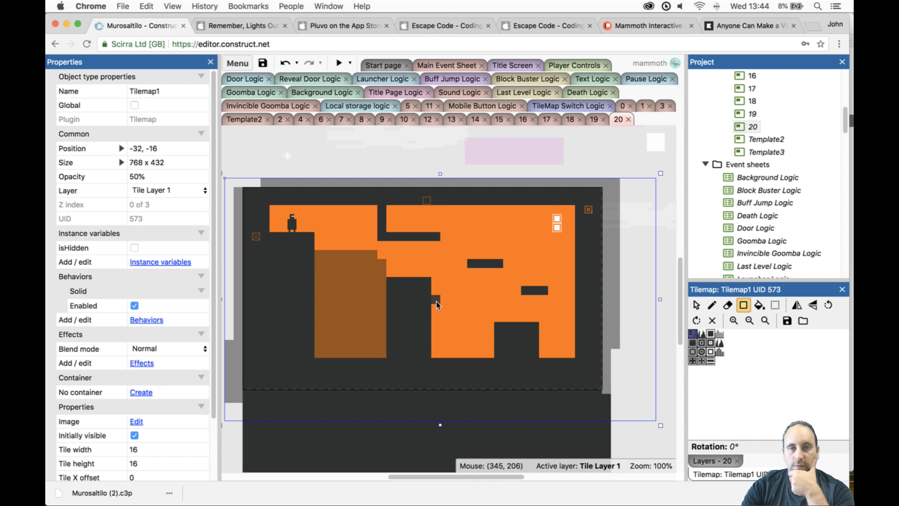
left_click_drag(436, 300, 490, 354)
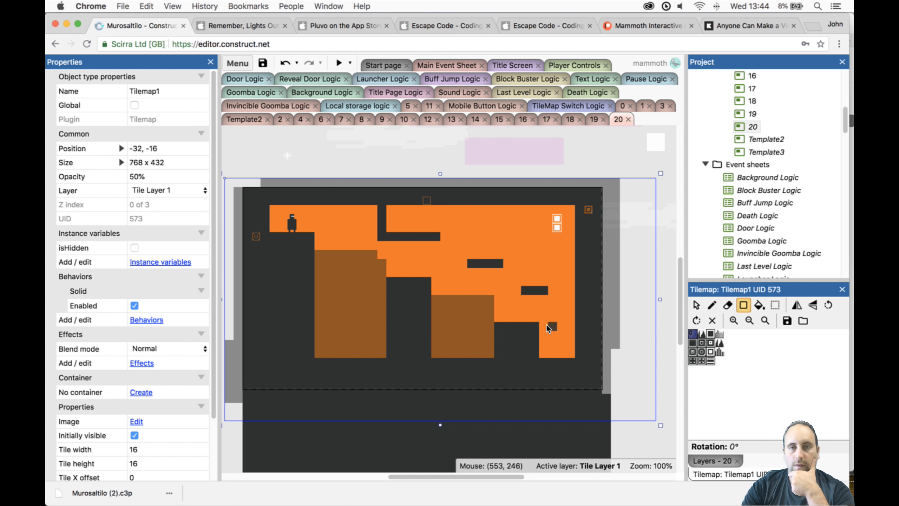
left_click_drag(569, 351, 570, 351)
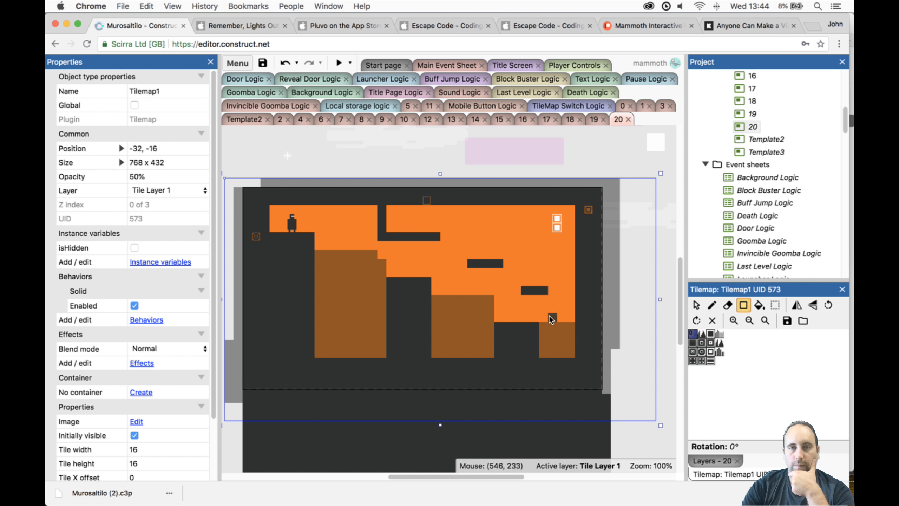
left_click(574, 315)
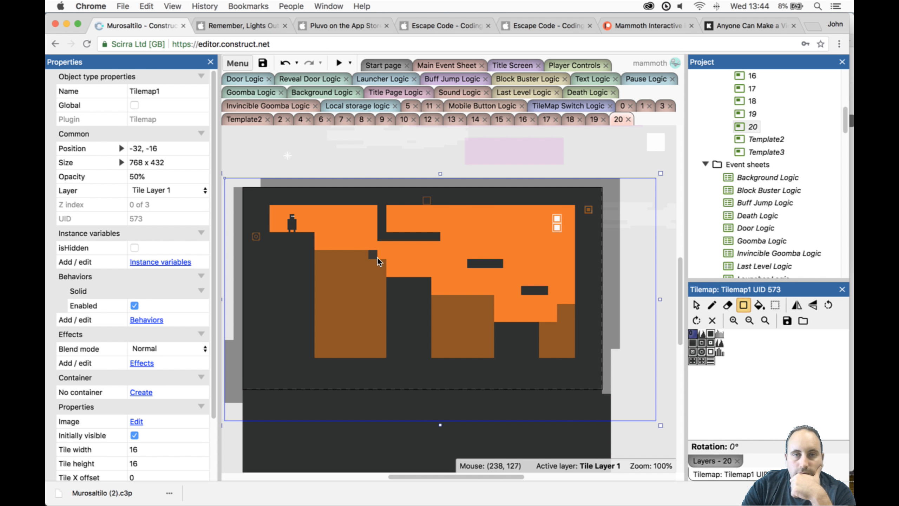
left_click(727, 305)
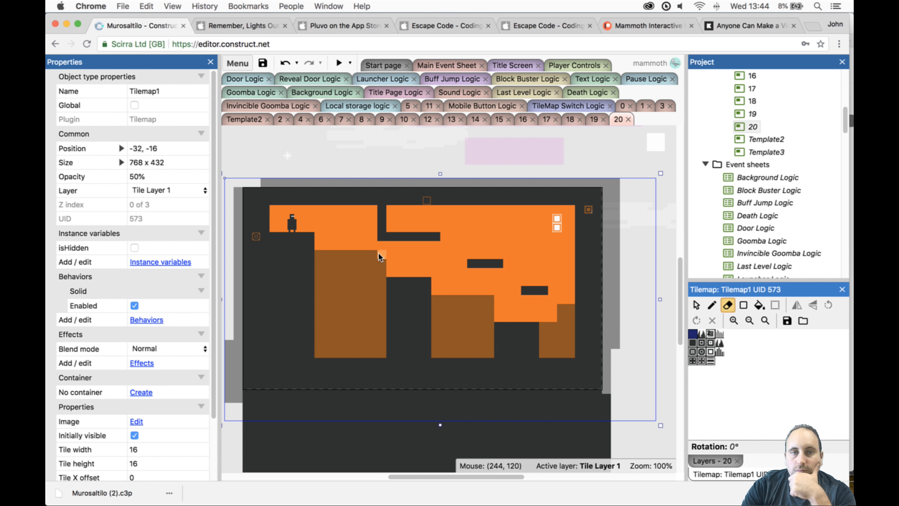
left_click_drag(379, 256, 329, 257)
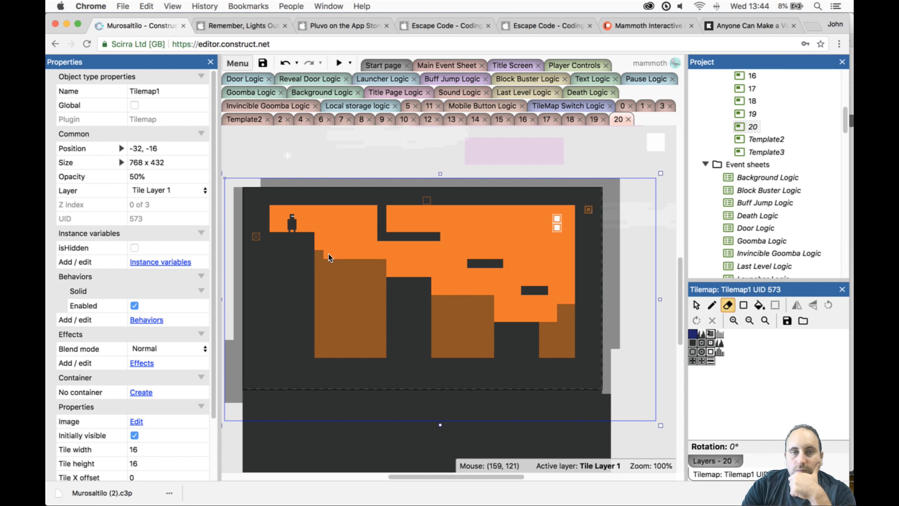
- Move the Door to 56, 64, against the left wall beside the Player
left_click(692, 300)
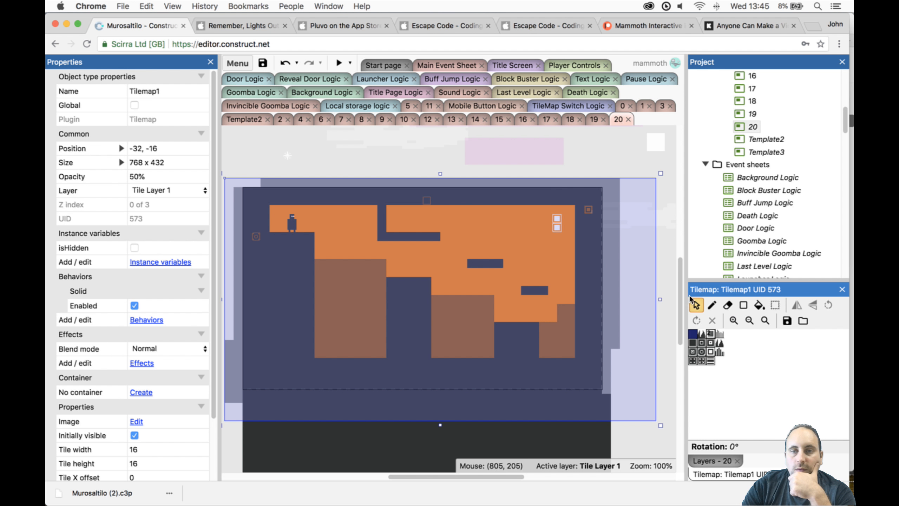
left_click(558, 223)
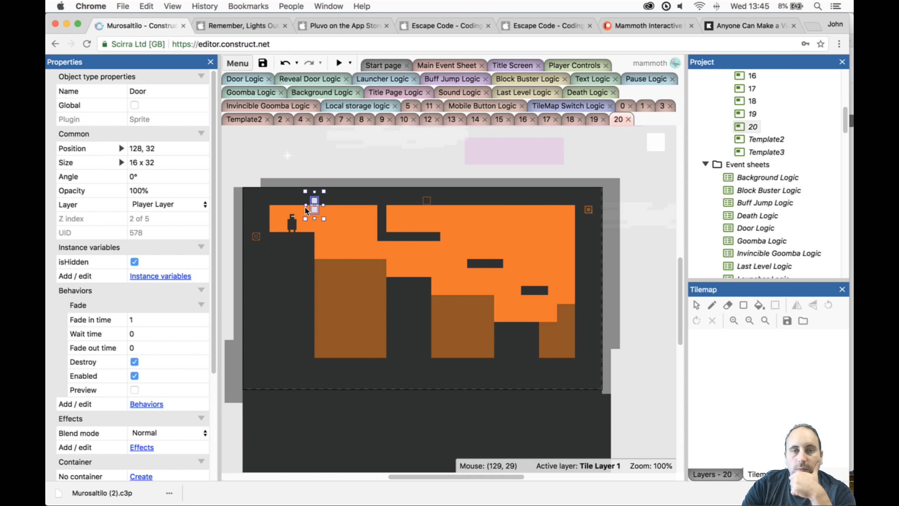
left_click_drag(274, 216, 276, 220)
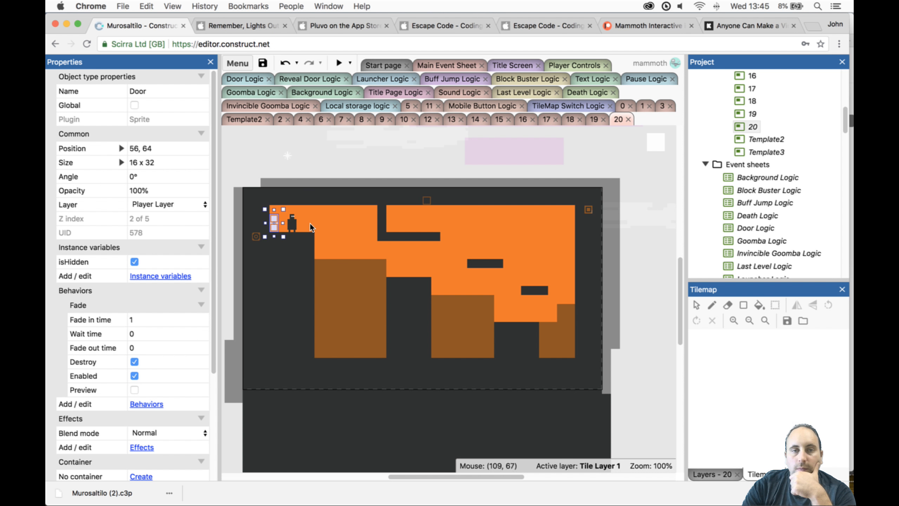
left_click(305, 222)
left_click(272, 221)
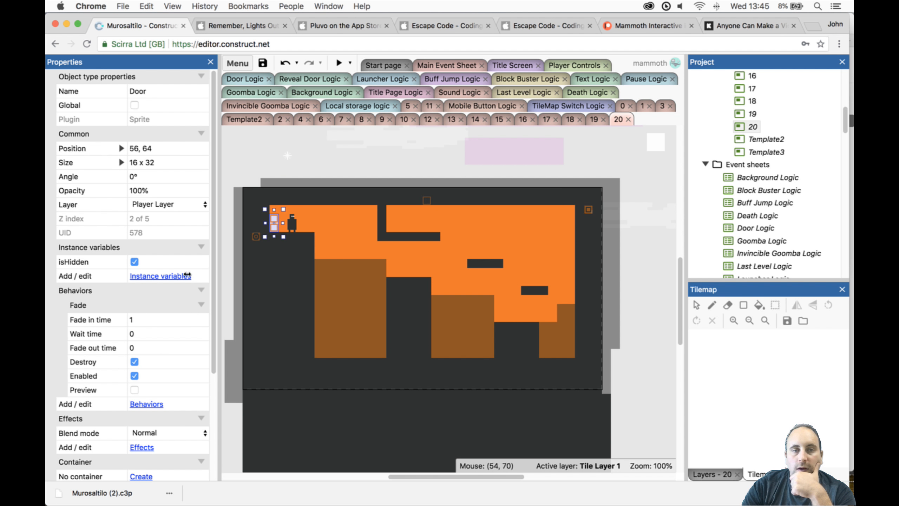
- Unlock Tile Layer0 so the Reveal object above the layout can be selected
scroll(347, 178, "up", 2)
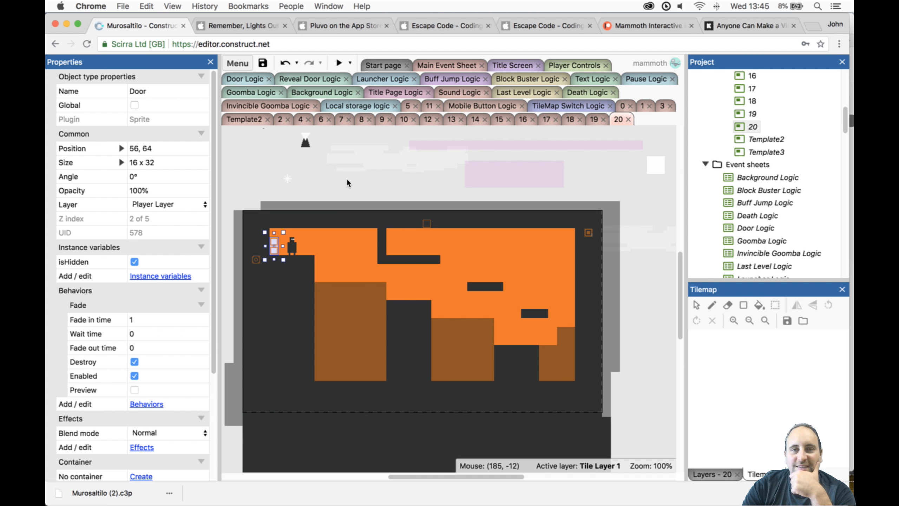
left_click(307, 142)
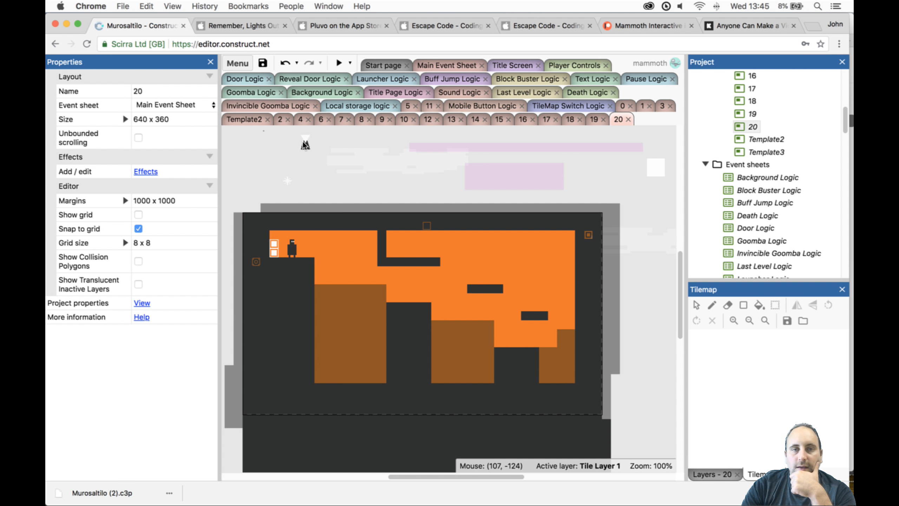
scroll(305, 142, "up", 2)
left_click_drag(289, 170, 307, 187)
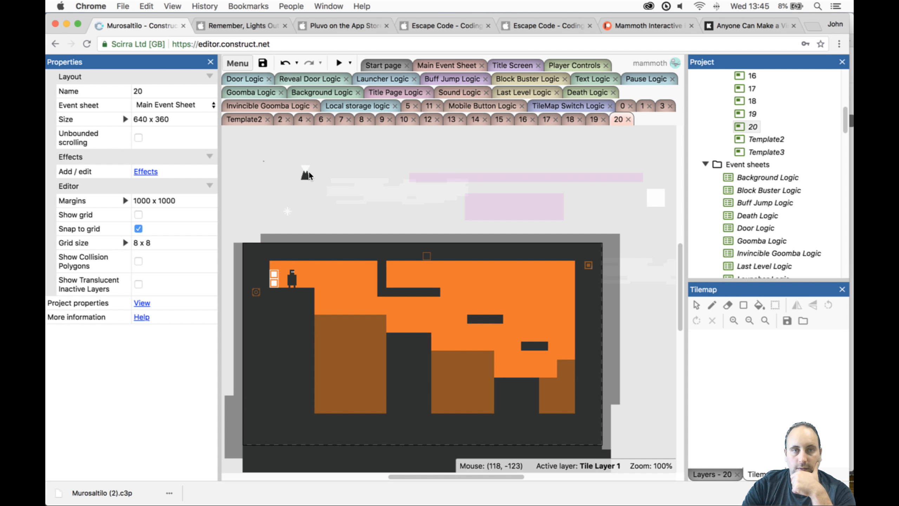
double_click(308, 173)
left_click(606, 129)
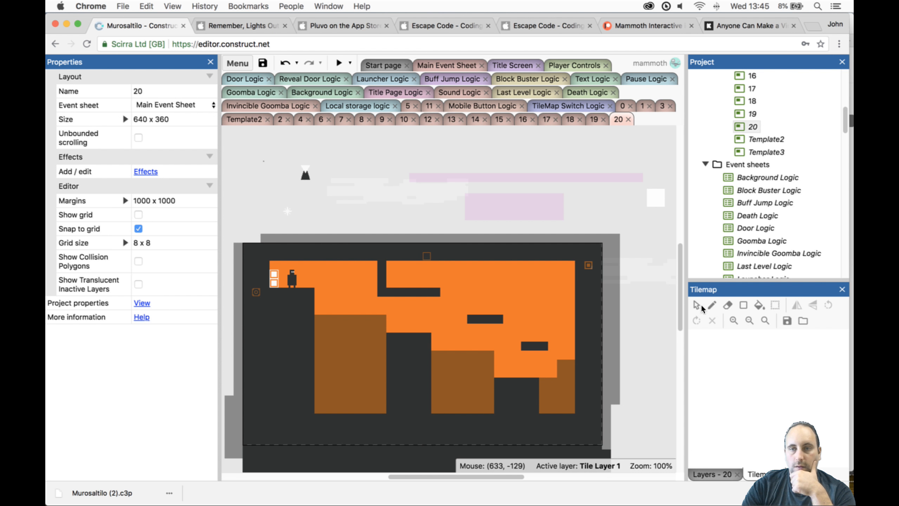
left_click(719, 474)
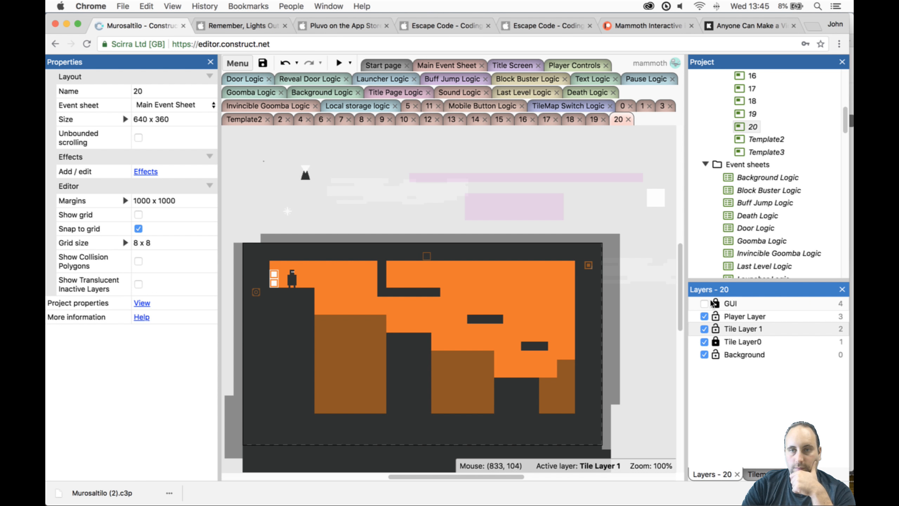
left_click(716, 342)
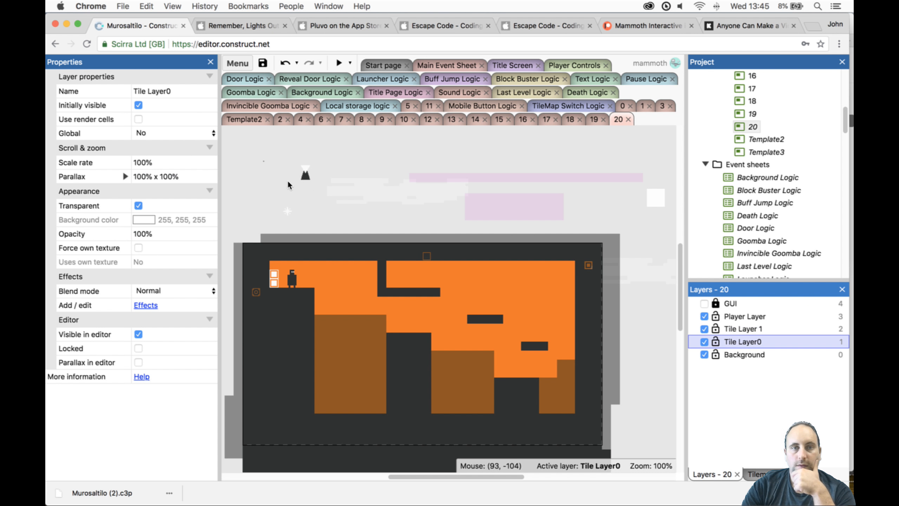
- Assign the Reveal object to Player Layer and place it at 272, 40 on the L-shaped hanging ledge
left_click(305, 174)
right_click(305, 173)
mouse_move(387, 216)
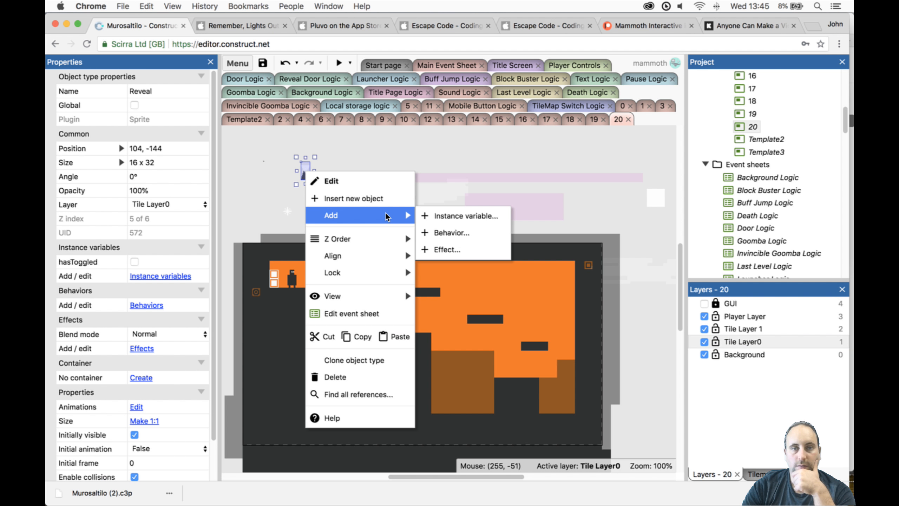
left_click(181, 203)
left_click(264, 183)
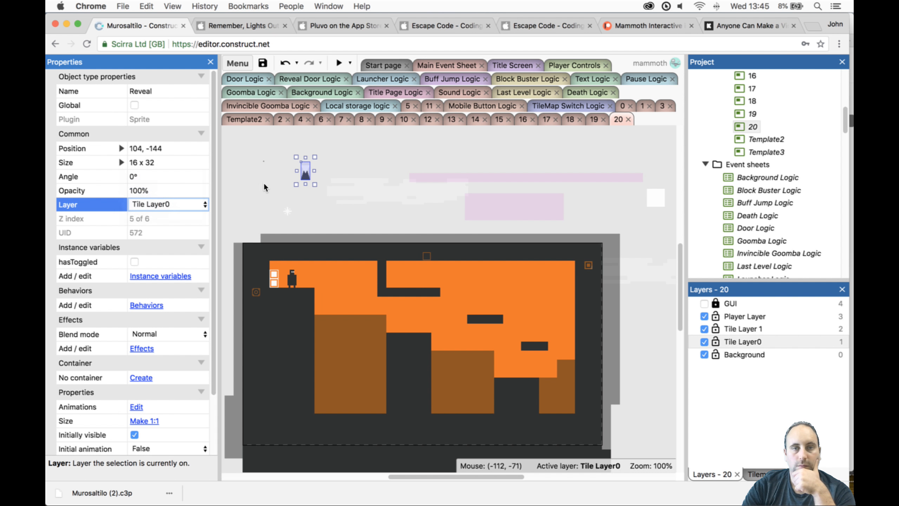
left_click_drag(307, 174, 401, 276)
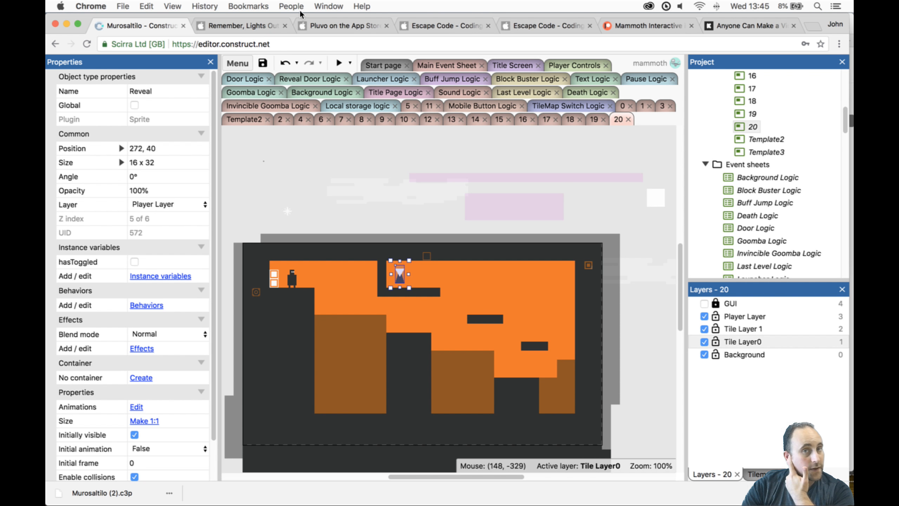
- Preview level 20 and take the Player rightward across the blocks, switching tilemaps between jumps
left_click(338, 62)
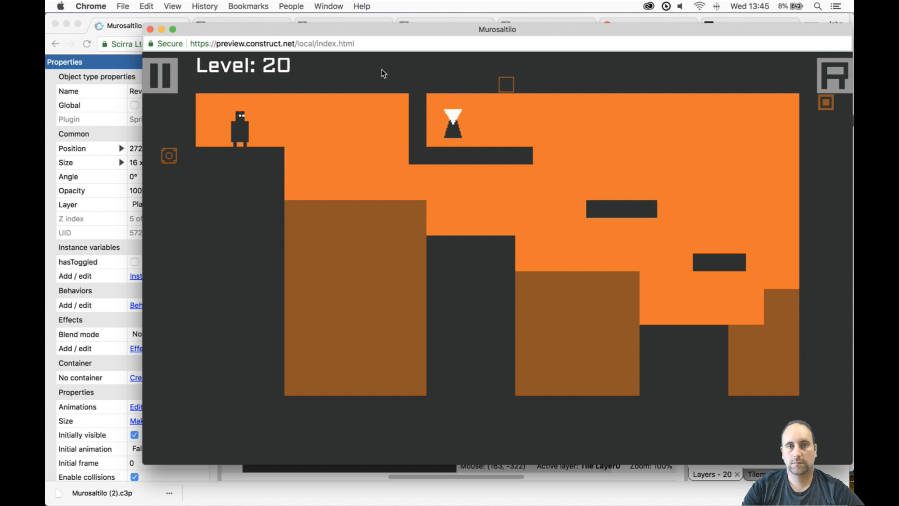
key("Right")
key("space")
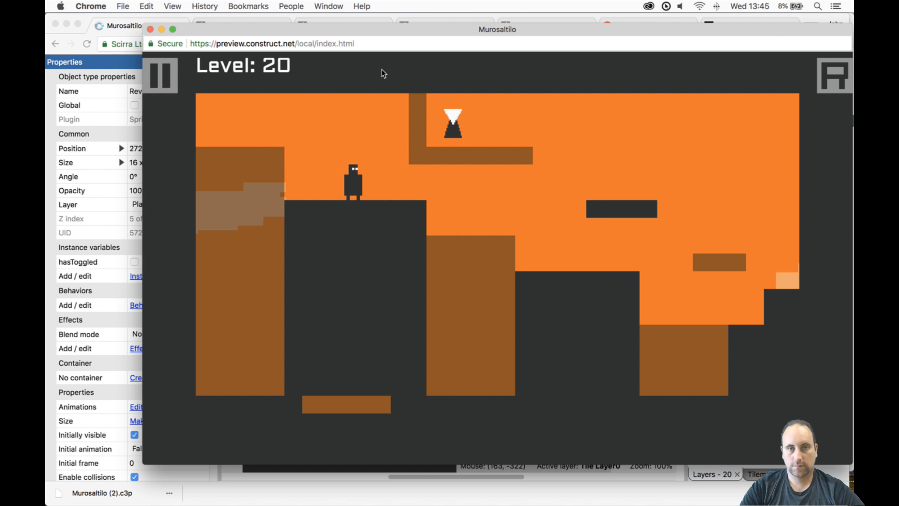
key("Right")
key("space")
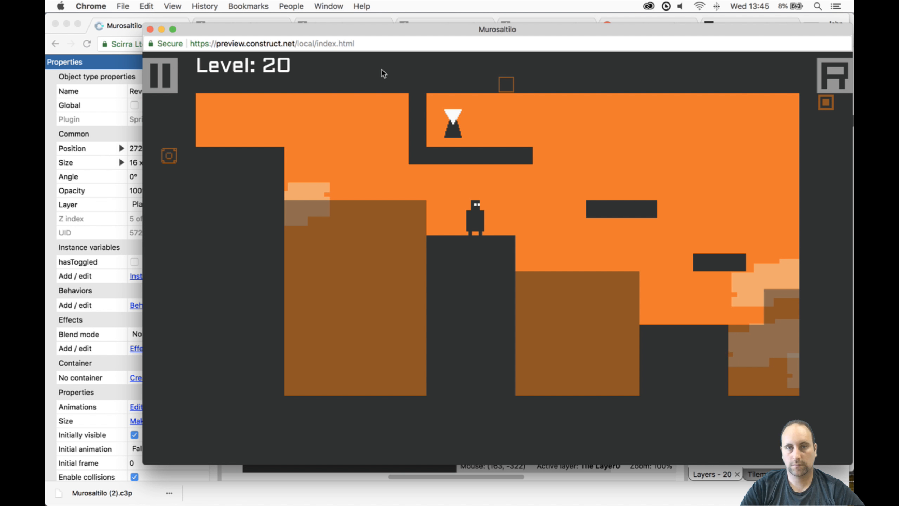
key("Right")
key("space")
key("Right")
key("Right")
key("Right")
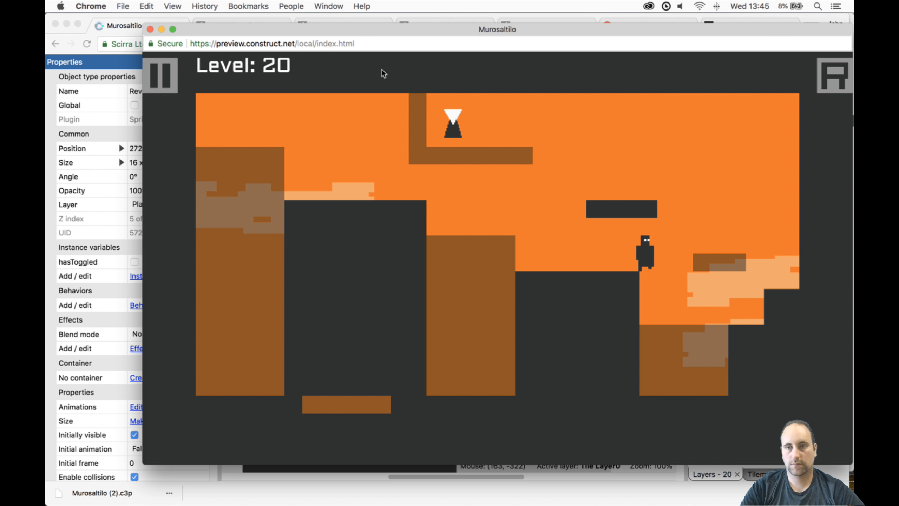
- Jump the Player up the two floating platforms onto the hanging ledge and touch the Reveal object to test the hidden Door
key("Up")
key("Right")
key("Up")
key("Left")
key("space")
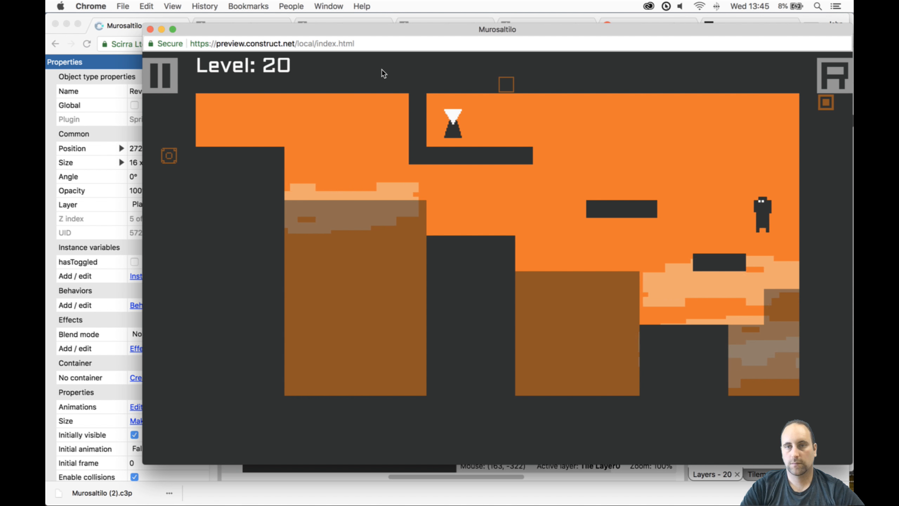
key("Up")
key("Left")
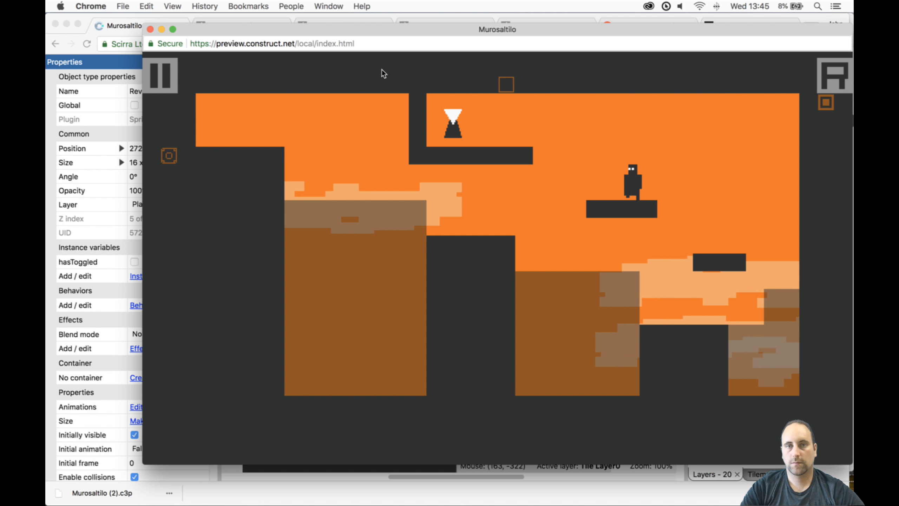
key("Up")
key("Left")
key("Right")
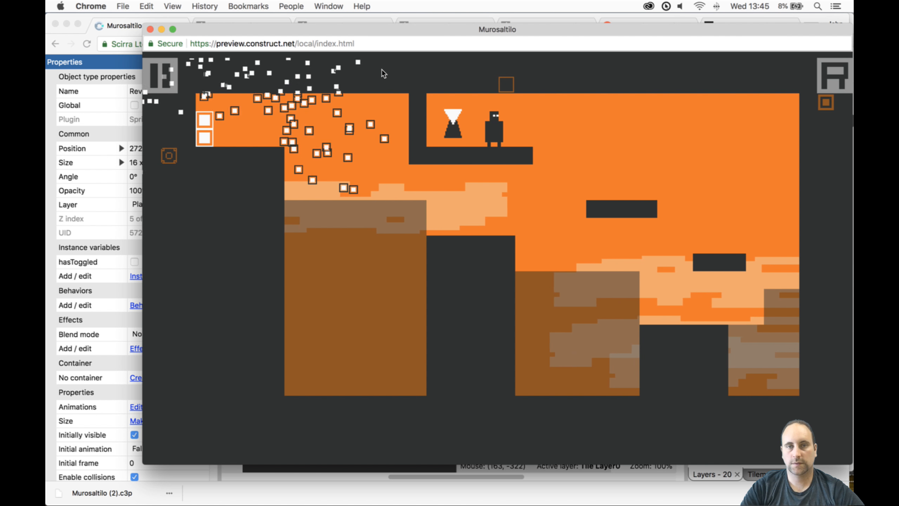
- Jump the Player back leftward across the blocks toward the revealed Door, switching tilemaps on the way, and close the preview
key("Left")
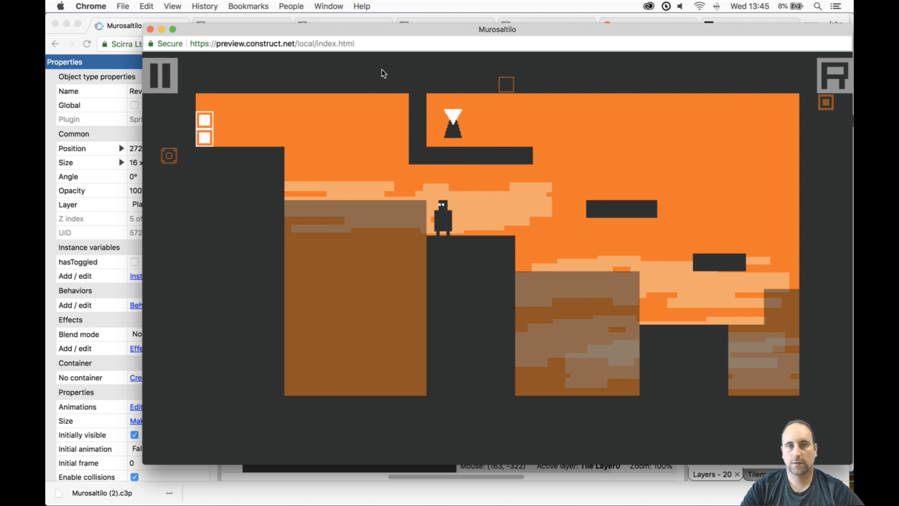
key("Up")
key("space")
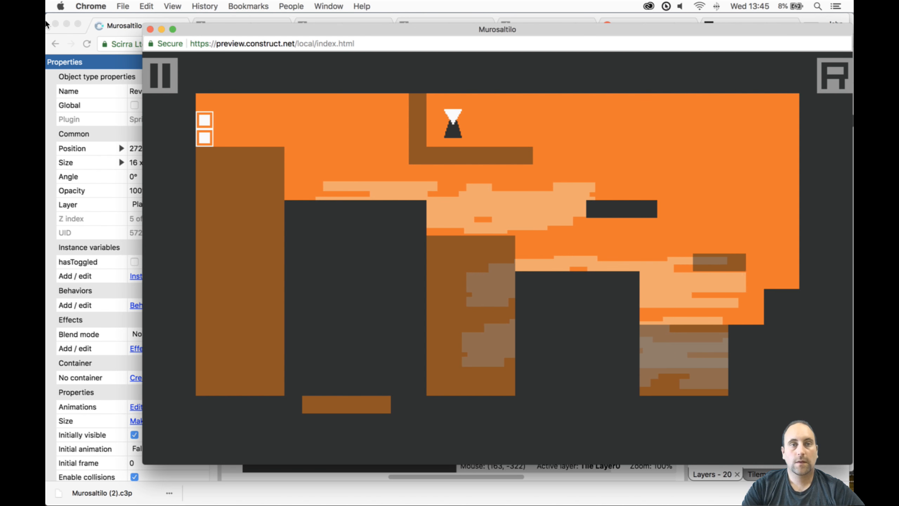
left_click(149, 28)
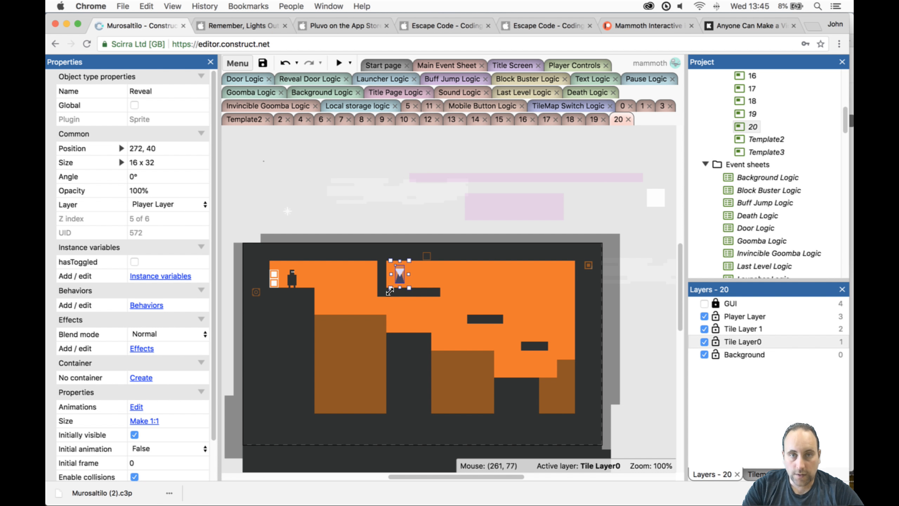
- Lower the Reveal object to position 272, 48 so it rests on the hanging ledge
mouse_move(400, 276)
left_mouse_down()
mouse_move(372, 280)
mouse_move(399, 280)
left_mouse_up()
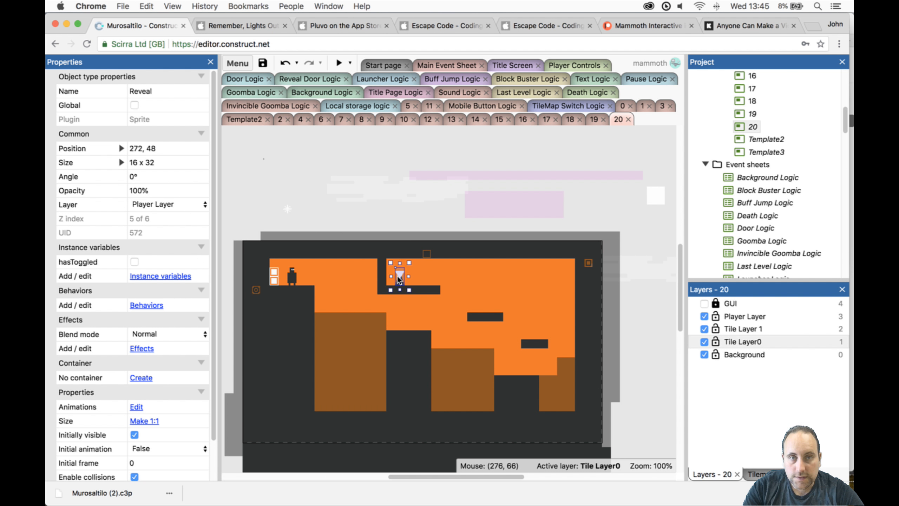
scroll(436, 351, "down", 3)
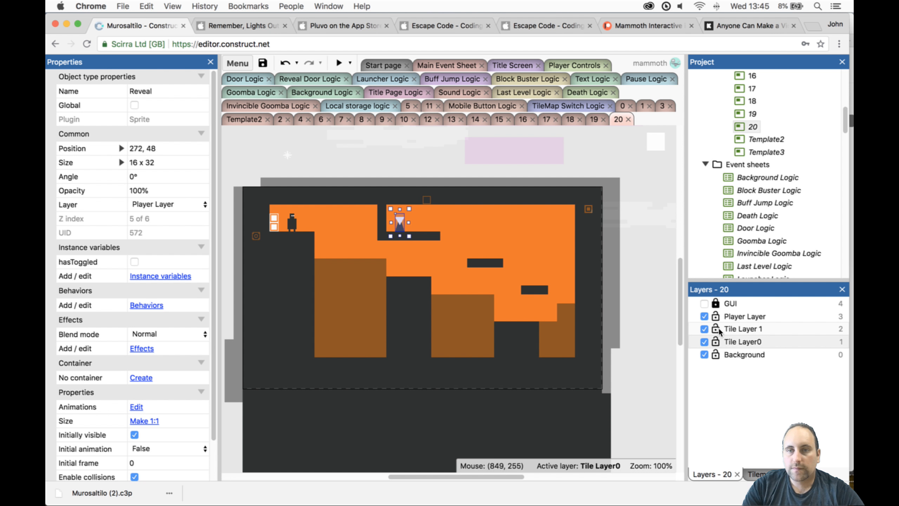
- Hide Tile Layer0, make Tile Layer 1 active and fill the gap in Tilemap1's floor with the solid tile
left_click(706, 329)
left_click(706, 327)
left_click(704, 342)
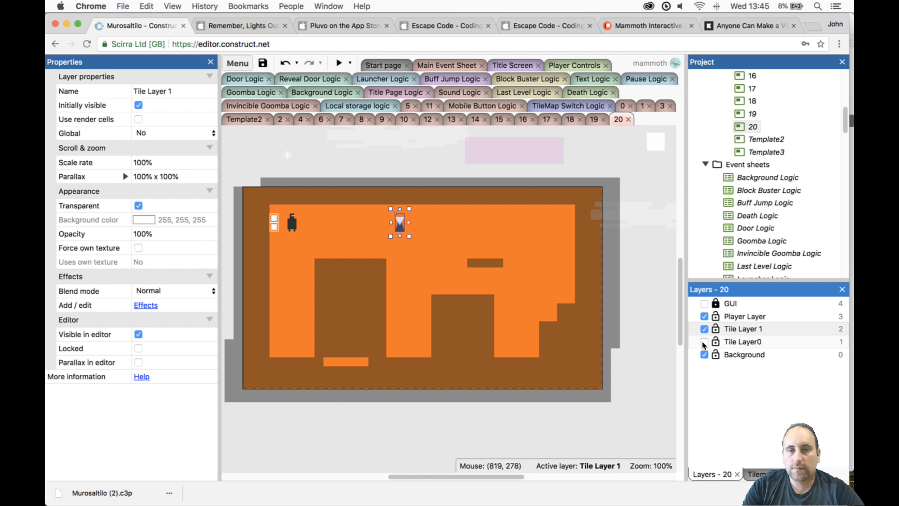
left_click(734, 333)
left_click(756, 476)
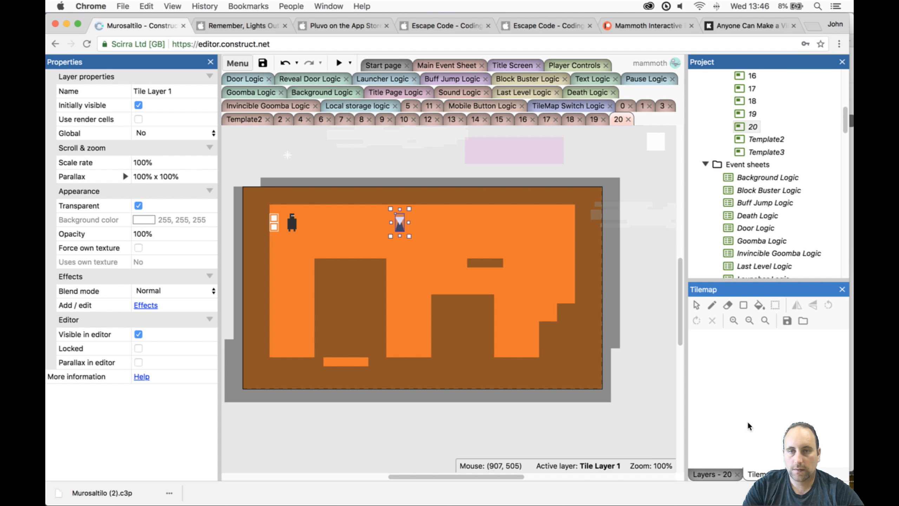
left_click(546, 330)
left_click(693, 332)
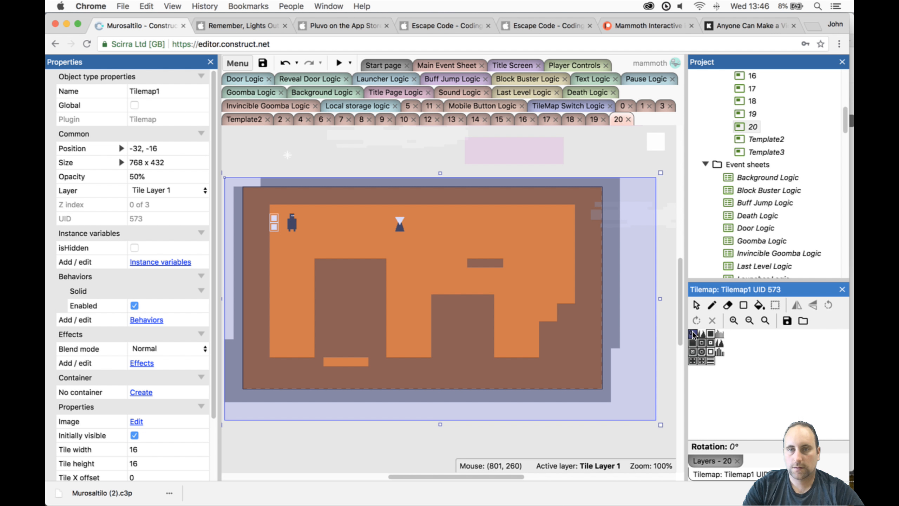
left_click(712, 305)
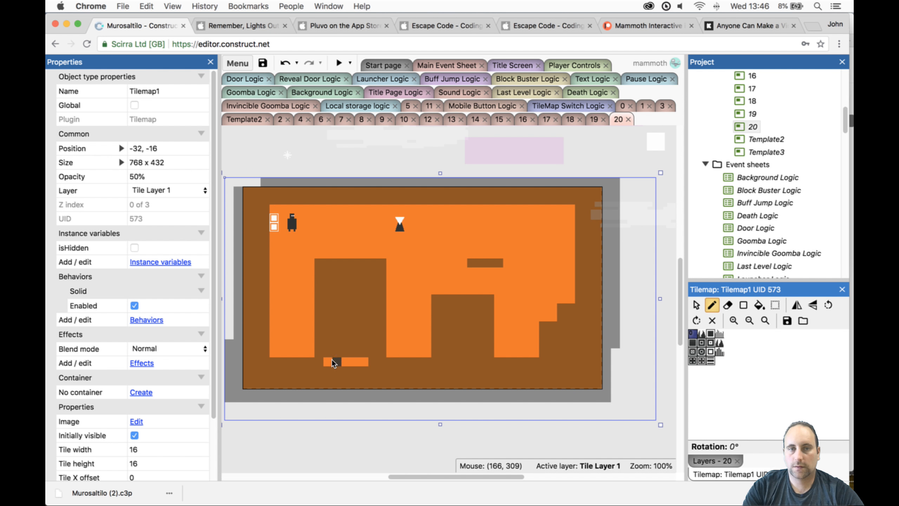
left_click_drag(330, 363, 360, 365)
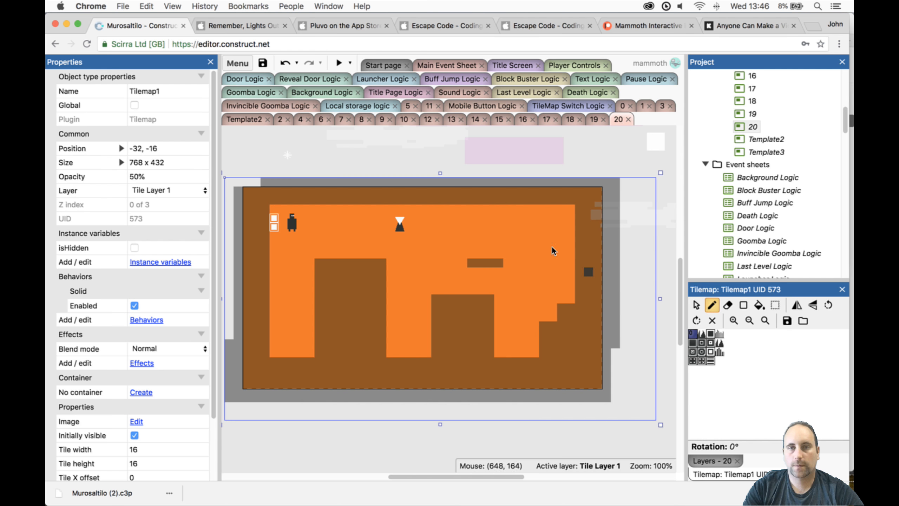
- Hide and lock Tile Layer 1, and show Tile Layer0 as the active layer
left_click(713, 461)
left_click(705, 329)
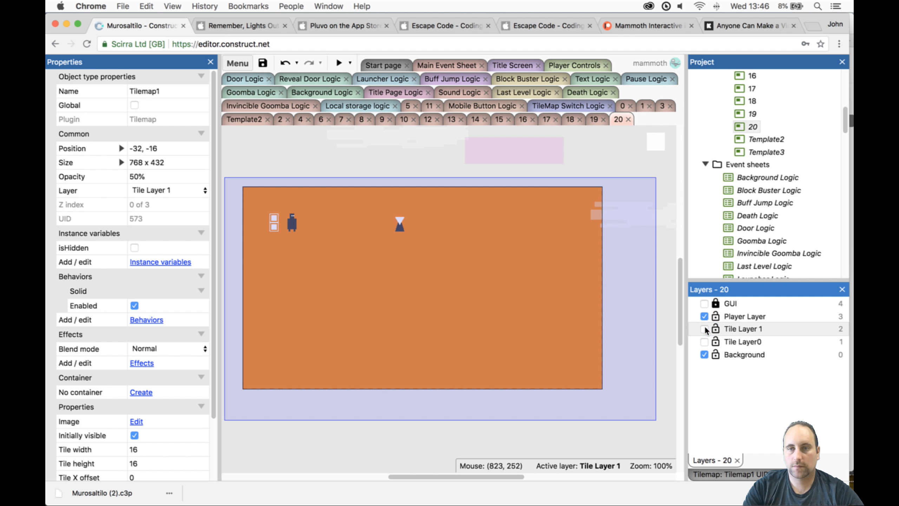
left_click(704, 342)
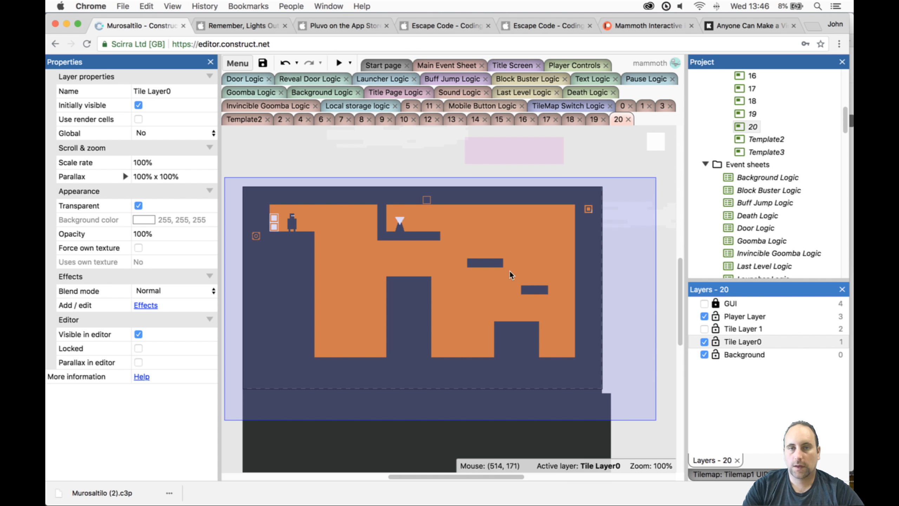
left_click(717, 329)
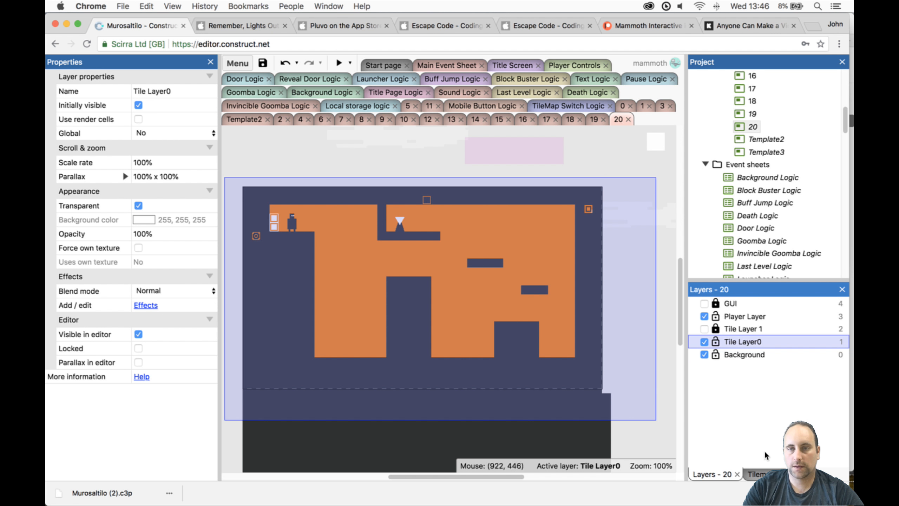
- Erase the upper floating platform from Tilemap0 so only Tilemap1 keeps it, and show Tile Layer 1 again
left_click(756, 472)
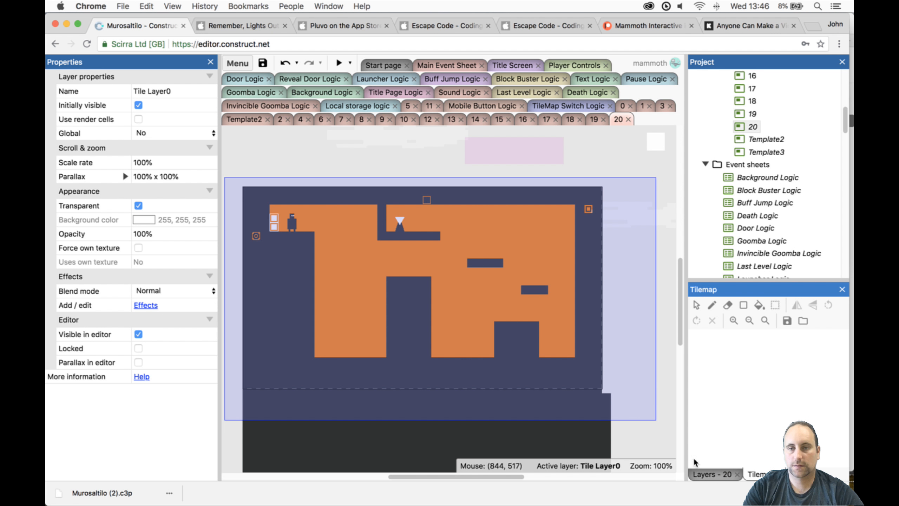
left_click(580, 416)
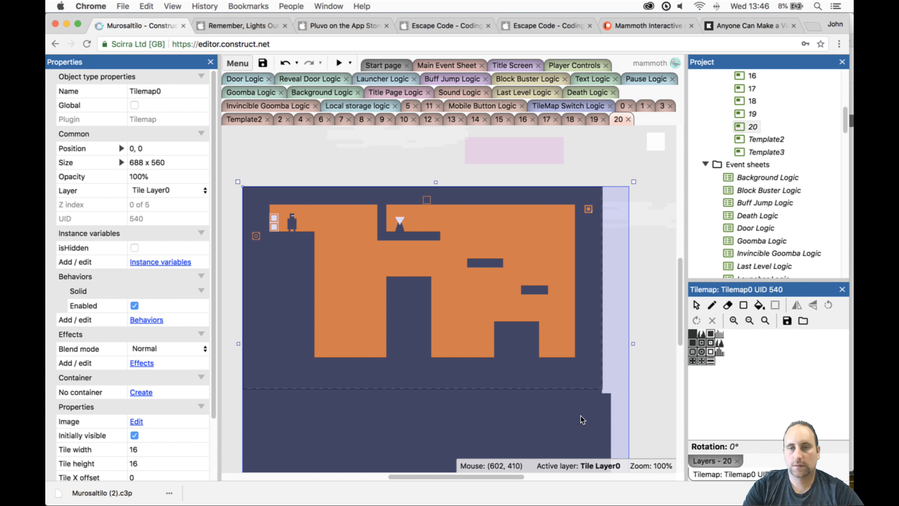
left_click(727, 305)
left_click_drag(499, 262, 470, 262)
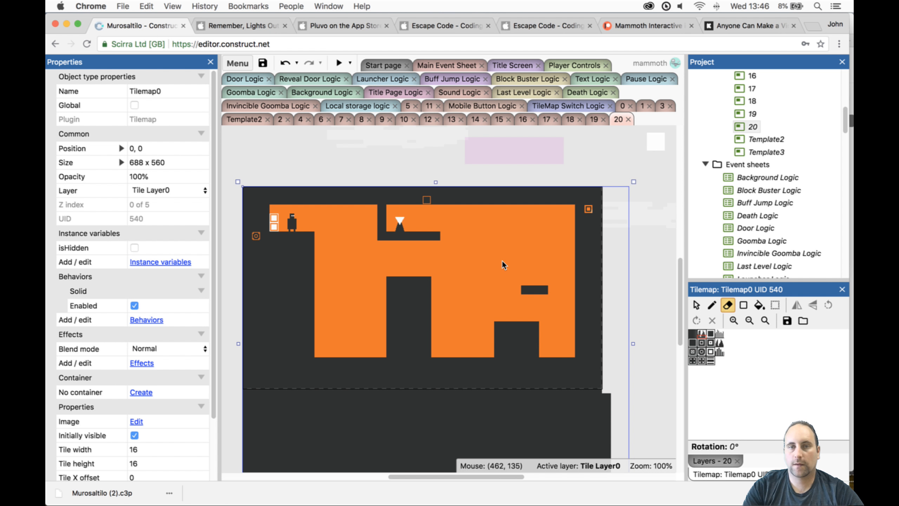
left_click(713, 461)
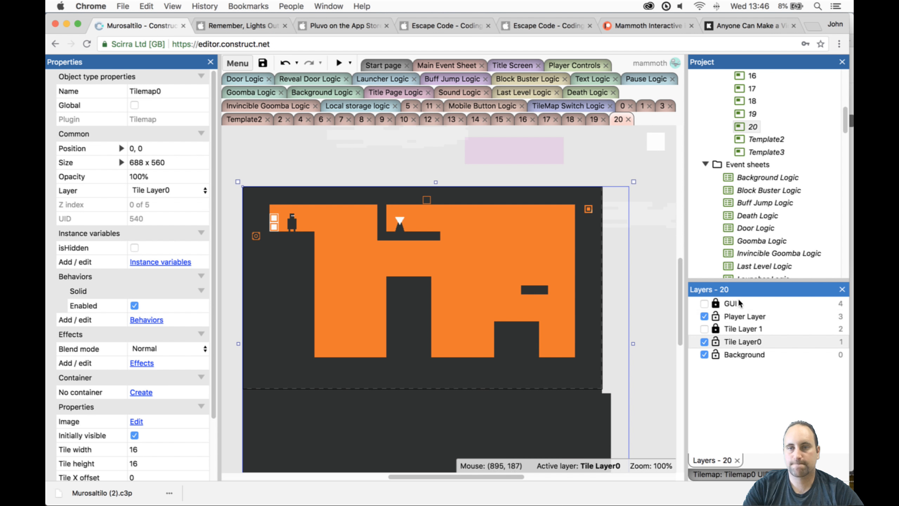
left_click(704, 329)
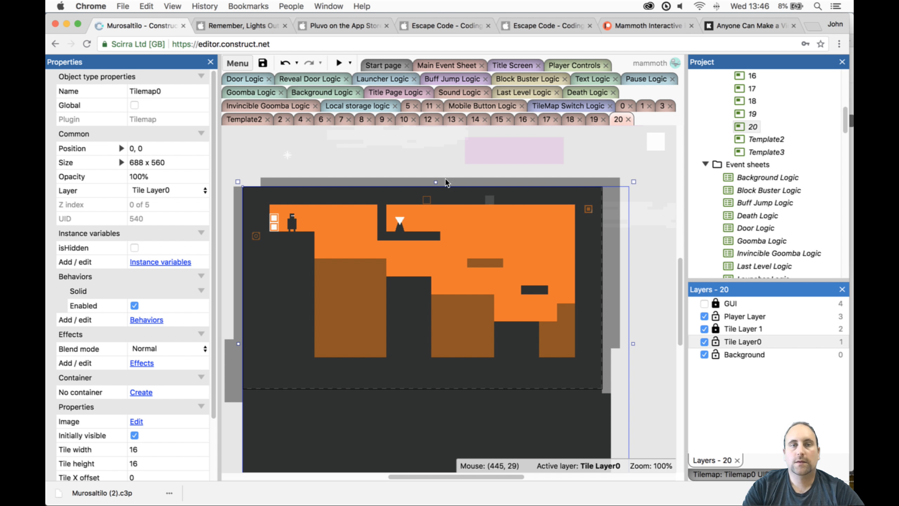
- Preview level 20, run the Player off the starting block, restart the level and close the preview
left_click(339, 62)
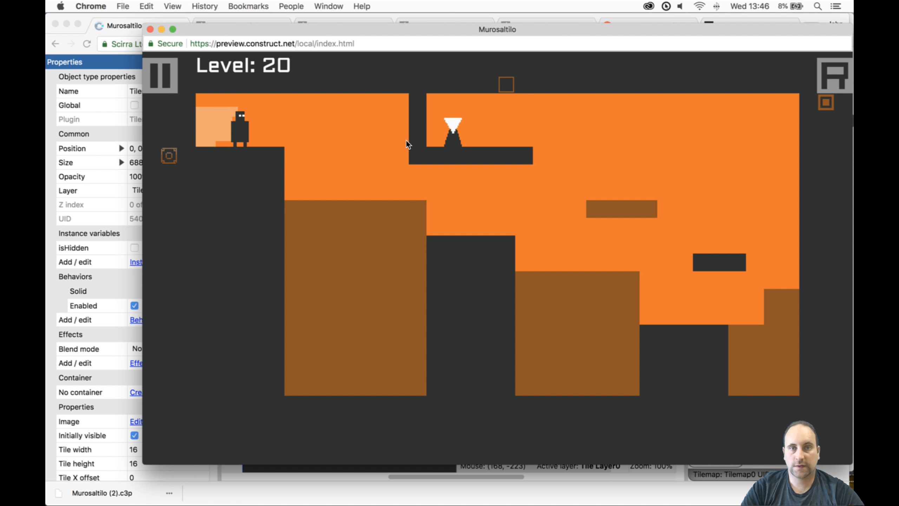
key("Right")
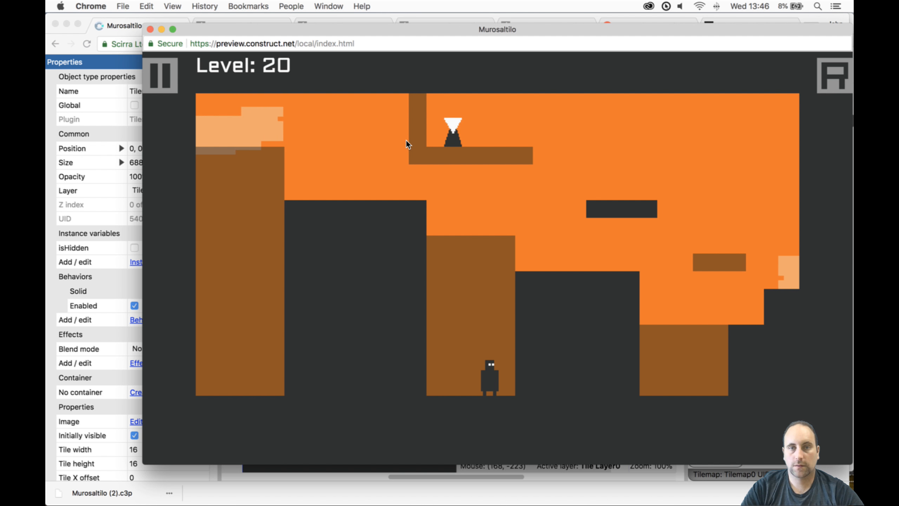
key("r")
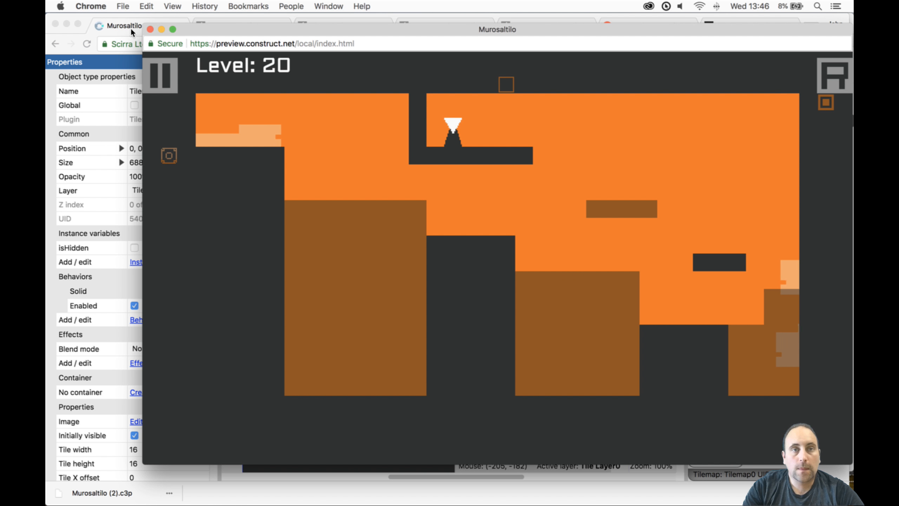
left_click(150, 30)
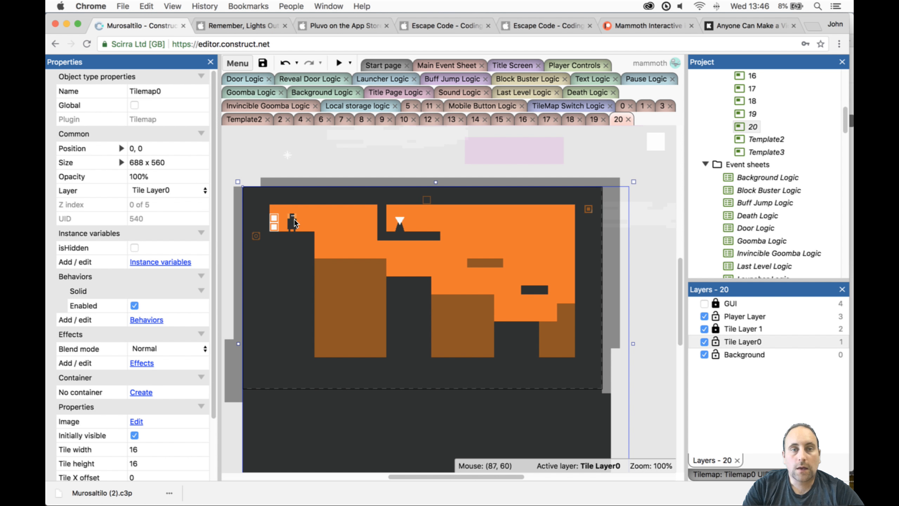
- Select the Player with the tilemap selection tool and raise it to position 88, 56 above the starting block
left_click(732, 474)
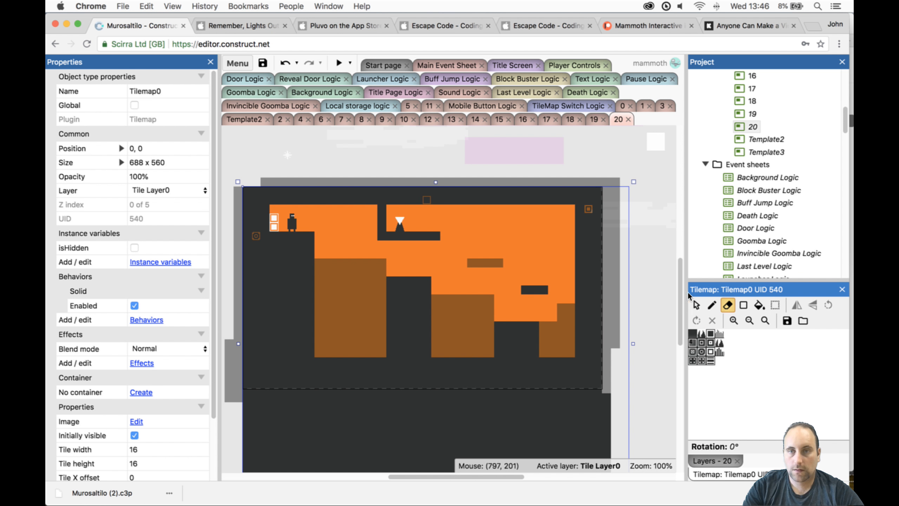
left_click(696, 304)
left_click(292, 222)
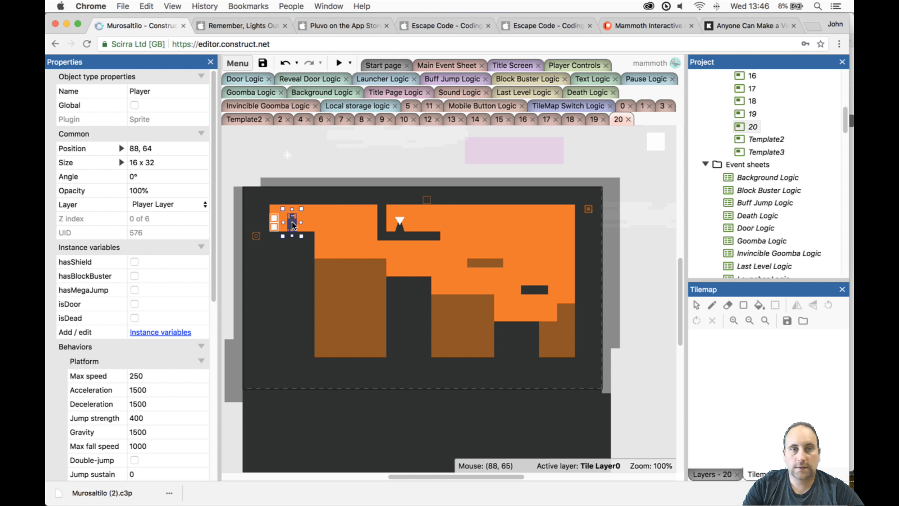
- Preview level 20 again and move the Player rightward across the switching blocks to the far pit
left_click(338, 62)
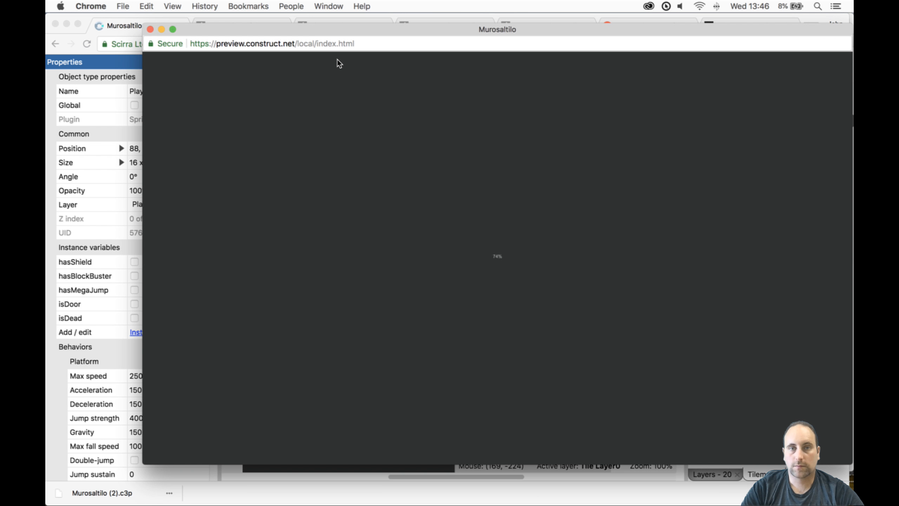
key("Right")
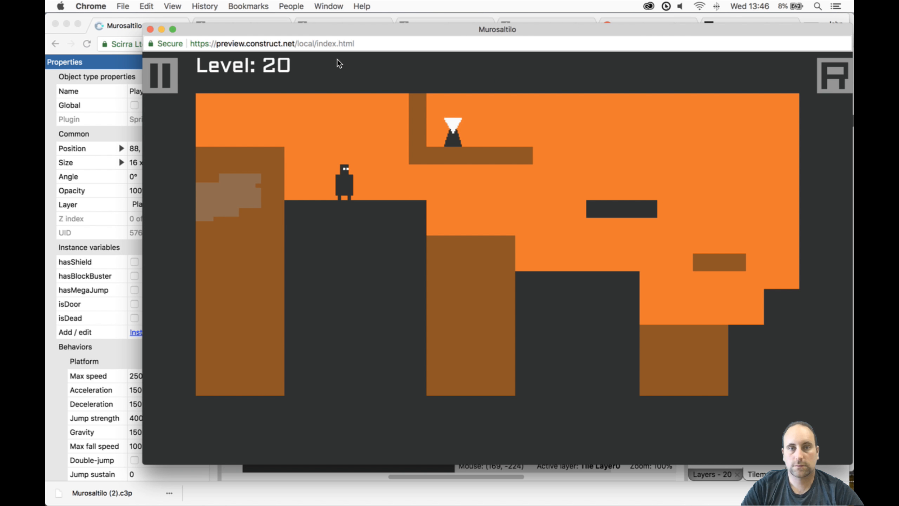
key("Right")
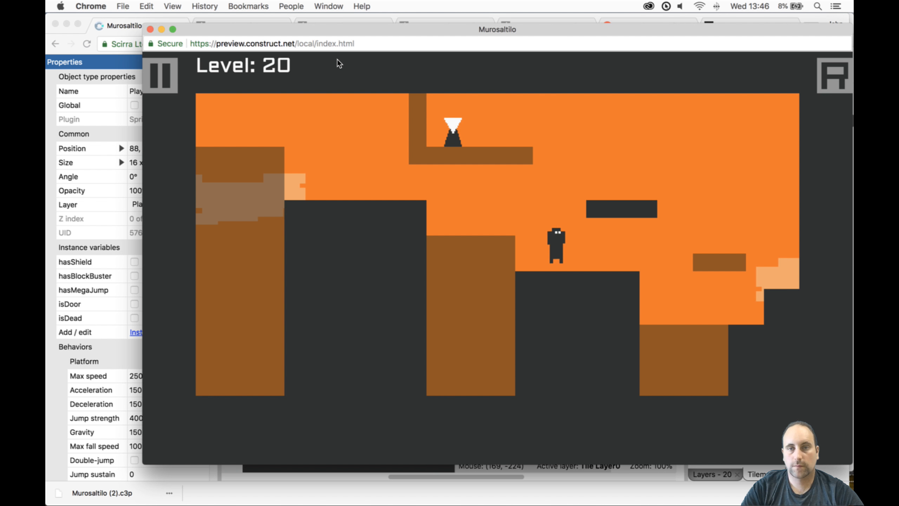
key("Right")
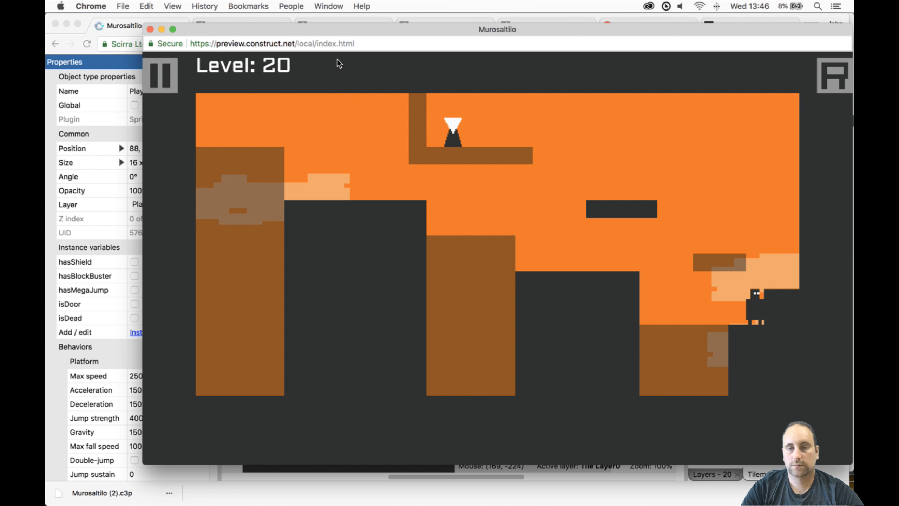
- Jump the Player up both floating platforms, switching tilemaps between them, and reach the Reveal object on the hanging ledge
key("Up")
key("Right")
key("Up")
key("Left")
key("space")
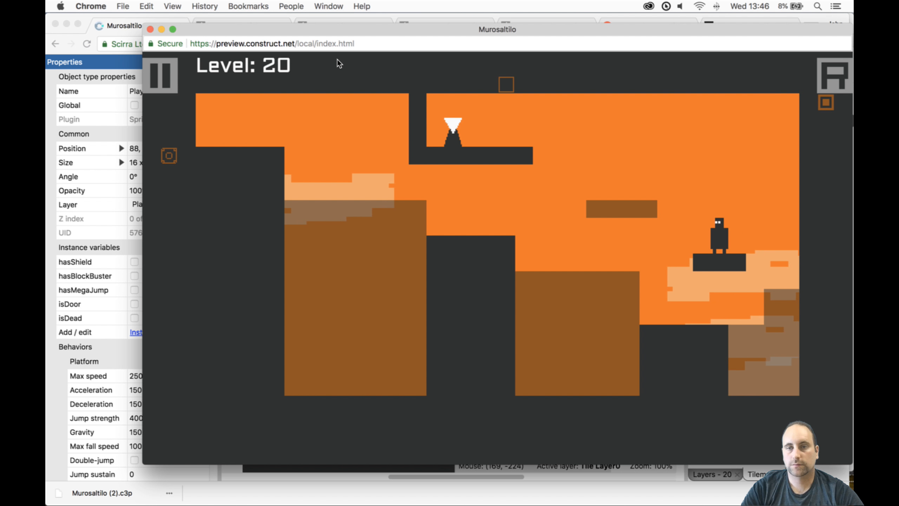
key("Up")
key("Left")
key("Up")
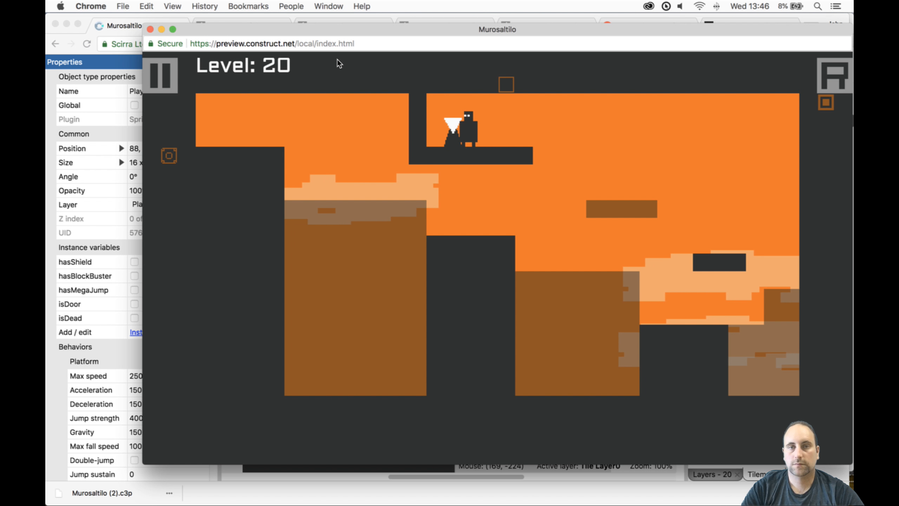
- Drop the Player off the hanging ledge, try the return route leftward toward the Door, and close the preview
key("Right")
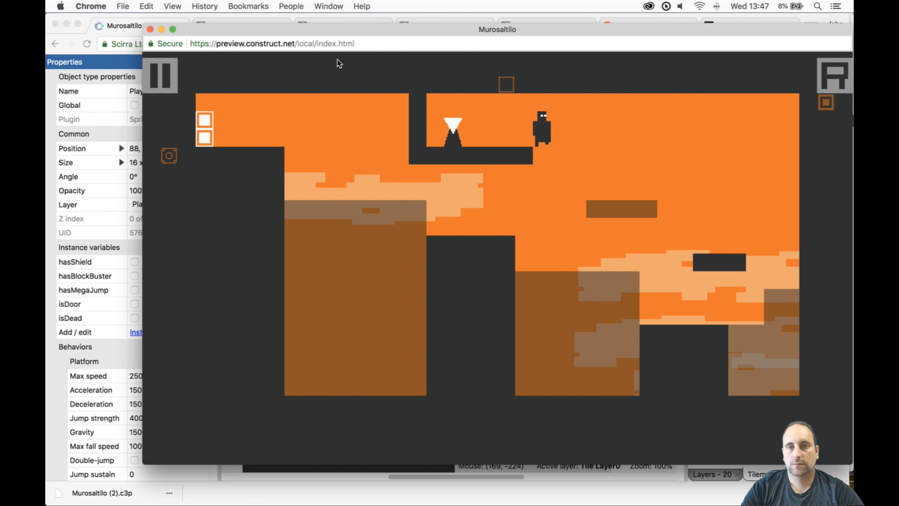
key("Right")
key("Up")
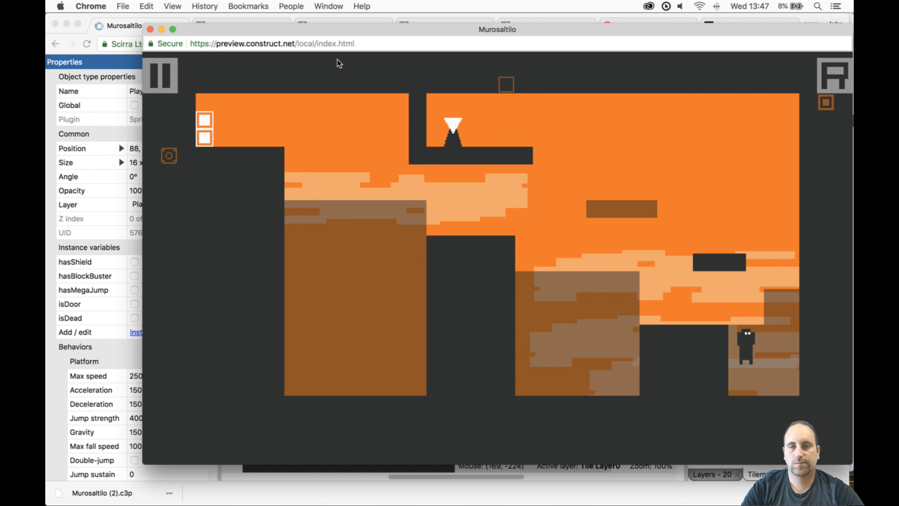
key("Left")
key("Up")
key("space")
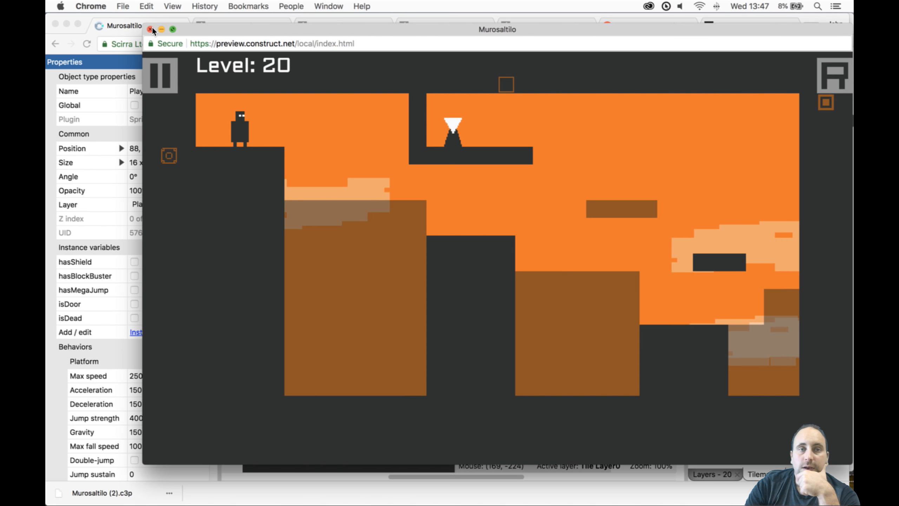
left_click(151, 30)
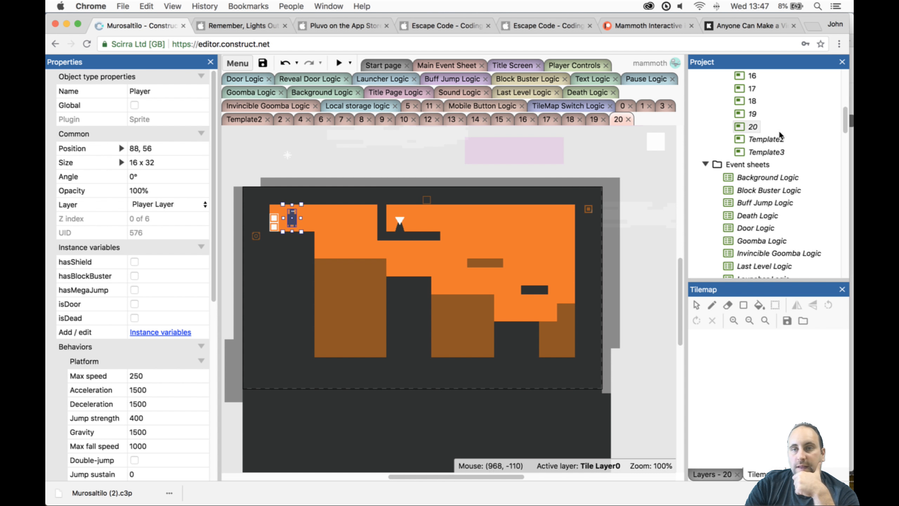
- Duplicate the Template2 layout, name the copy 21, and place it directly after layout 20 in the project
right_click(772, 138)
left_click(749, 197)
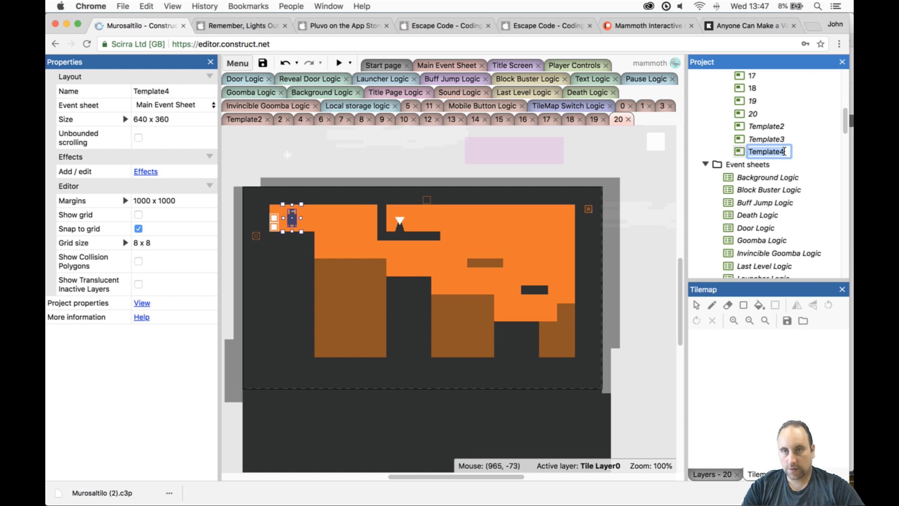
key("Return")
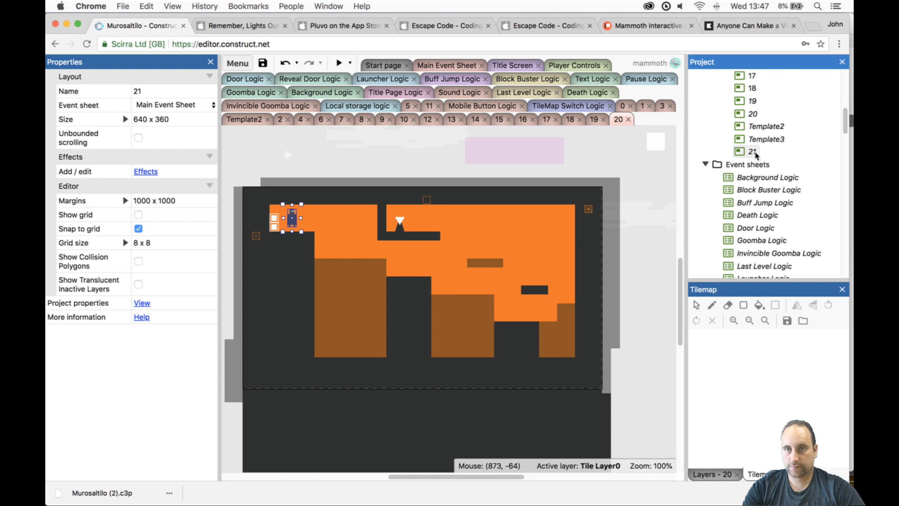
left_click_drag(763, 114, 763, 113)
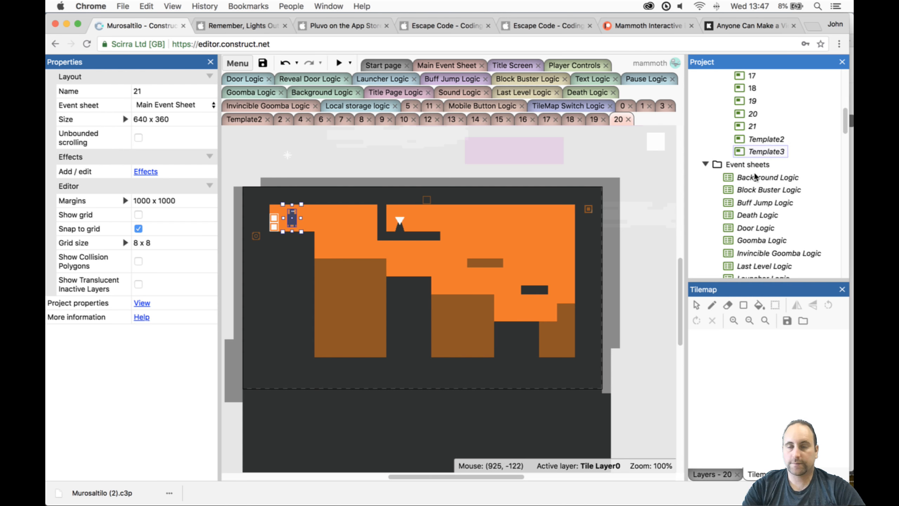
- Unlock Tile Layer 1 in level 20 and move the Mine above the level to Player Layer
scroll(763, 188, "down", 10)
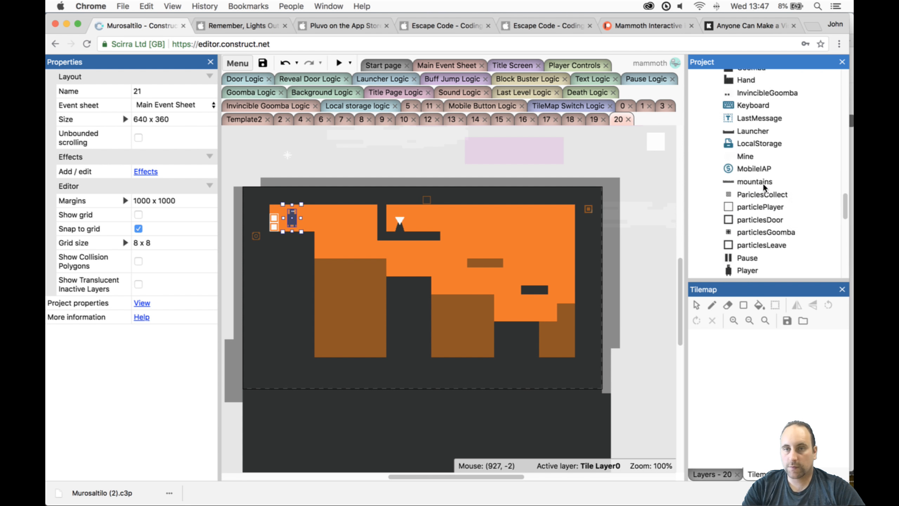
left_click(288, 152)
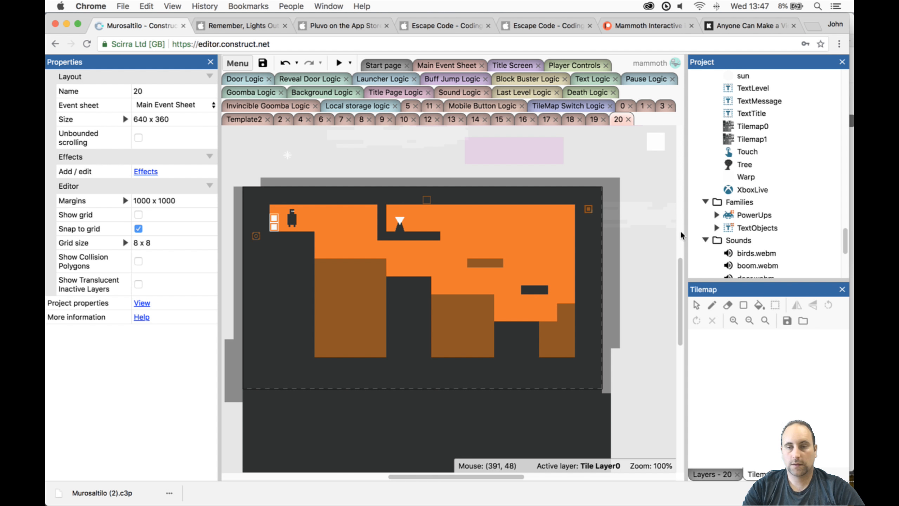
left_click(710, 474)
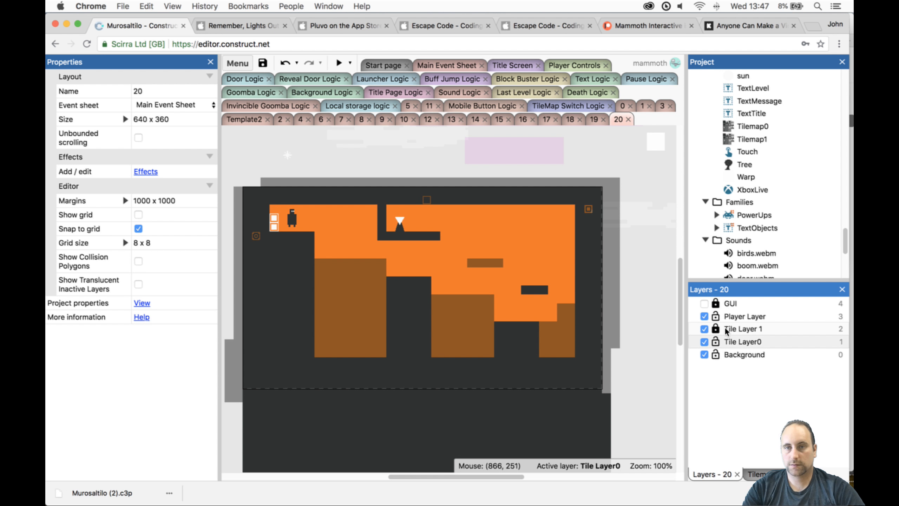
left_click(713, 330)
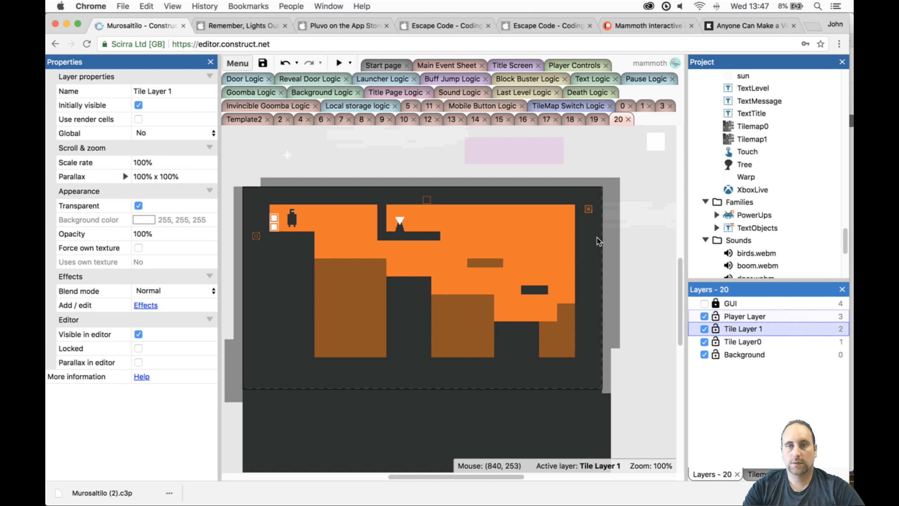
left_click(286, 155)
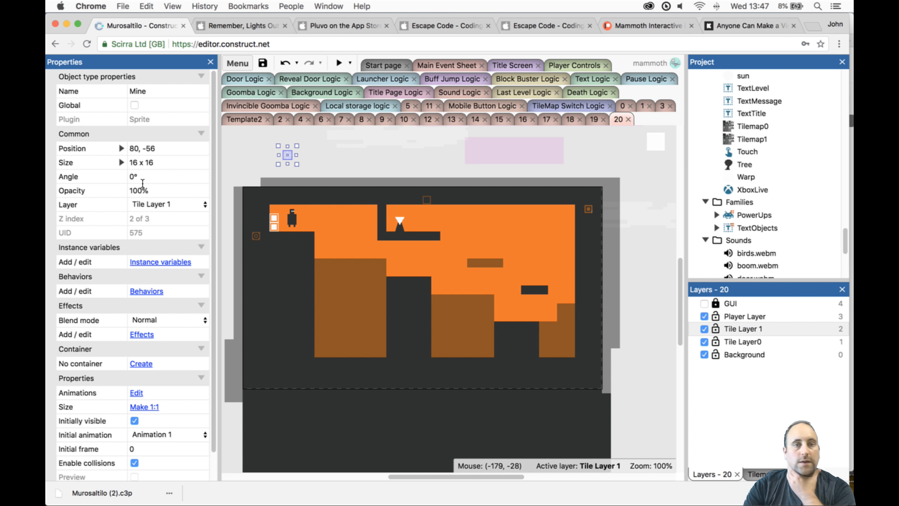
left_click(152, 204)
left_click(164, 193)
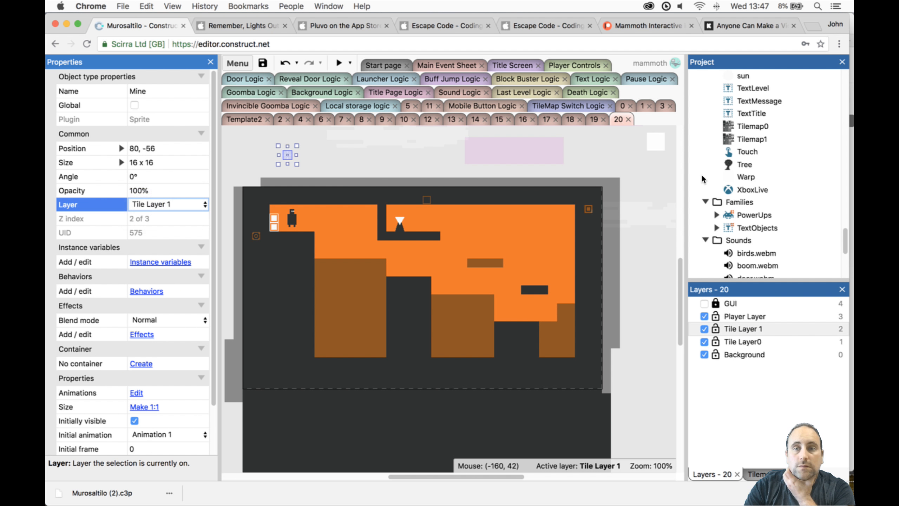
- Delete the Template3 layout from the project
scroll(822, 174, "up", 15)
scroll(795, 176, "down", 4)
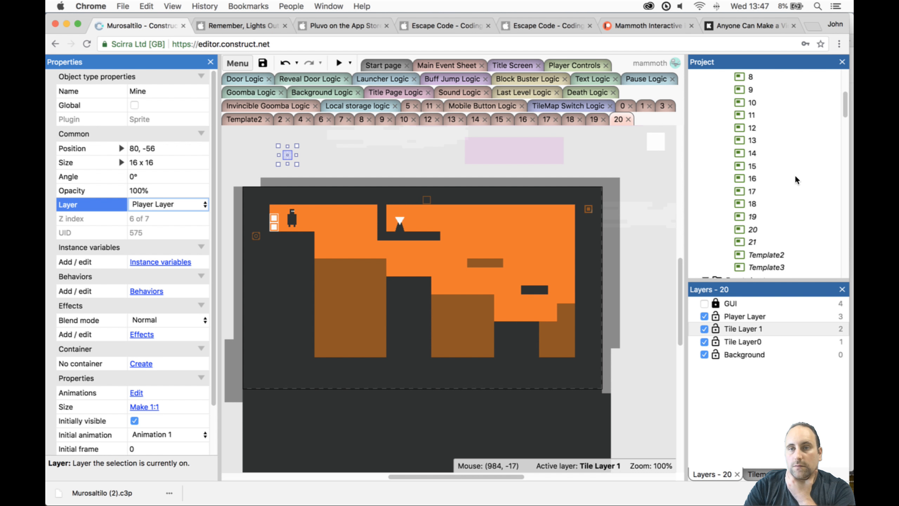
left_click(767, 230)
key("Delete")
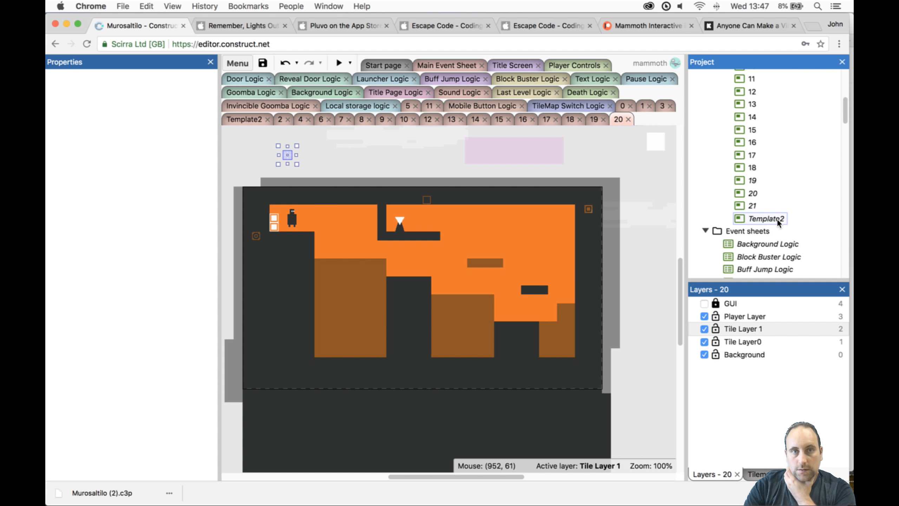
- Compare the Template2 layout with levels 21 and 20
double_click(774, 218)
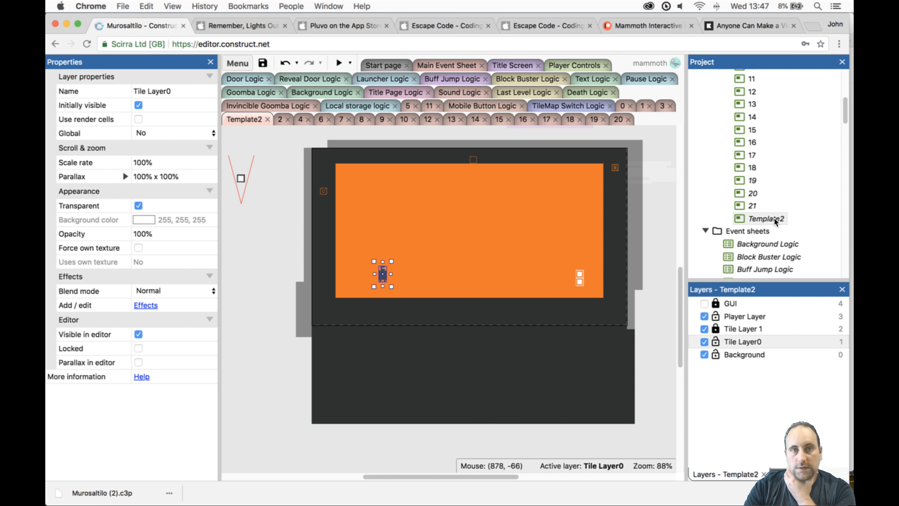
double_click(753, 206)
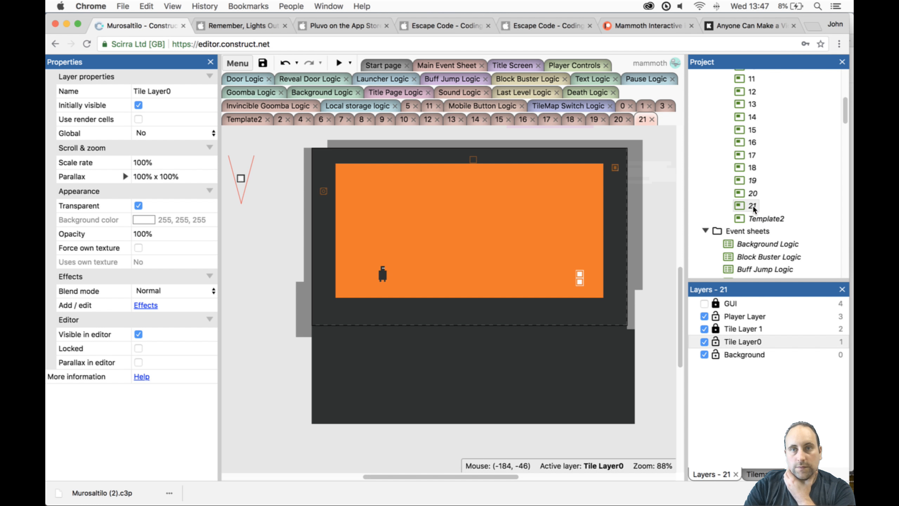
left_click(617, 119)
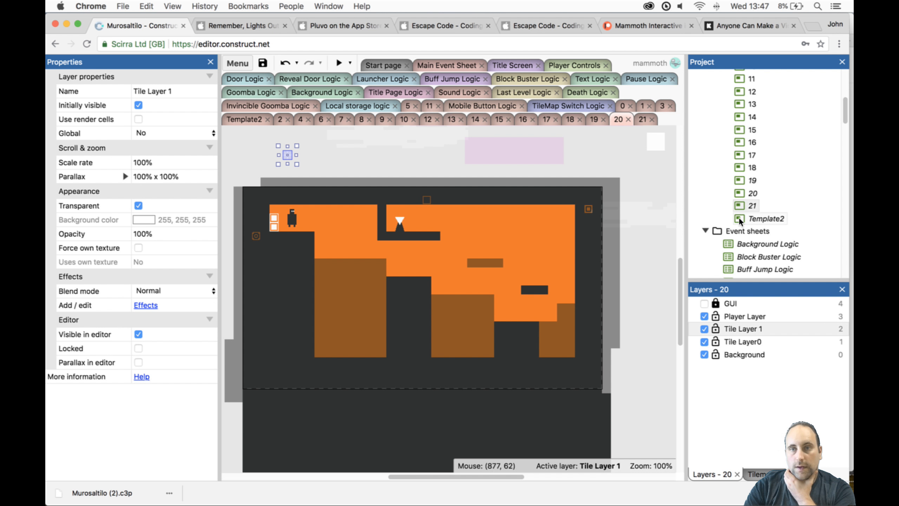
left_click(749, 206)
double_click(749, 206)
- Unlock Tile Layer 1 in Template2, move its Reveal and Mine objects to Player Layer, and duplicate the layout
double_click(763, 218)
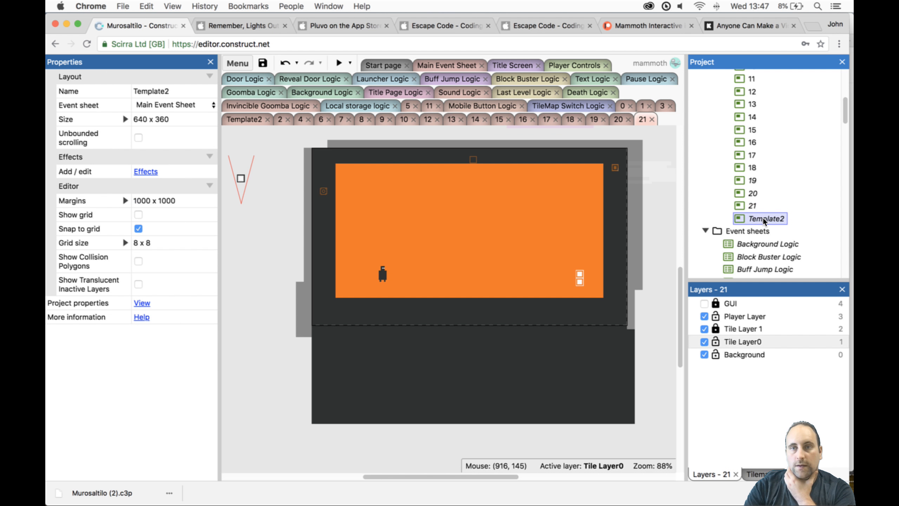
scroll(548, 187, "up", 3)
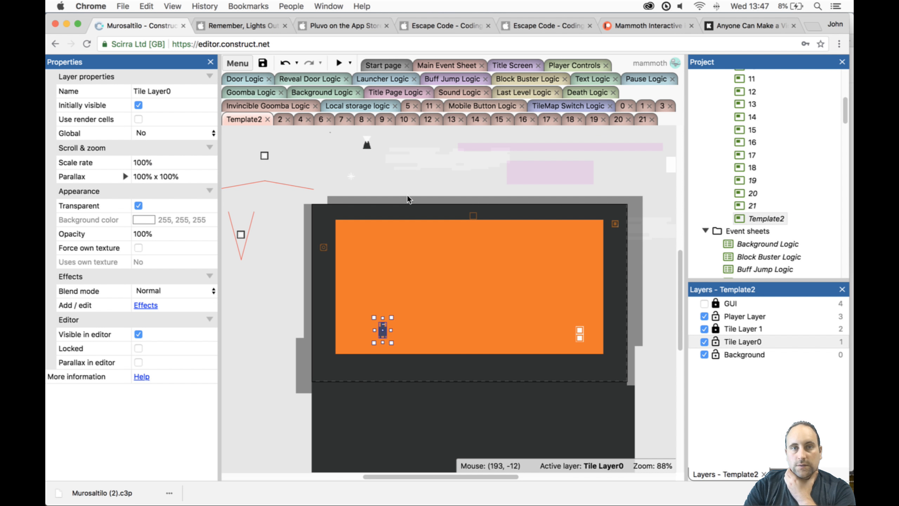
left_click(723, 330)
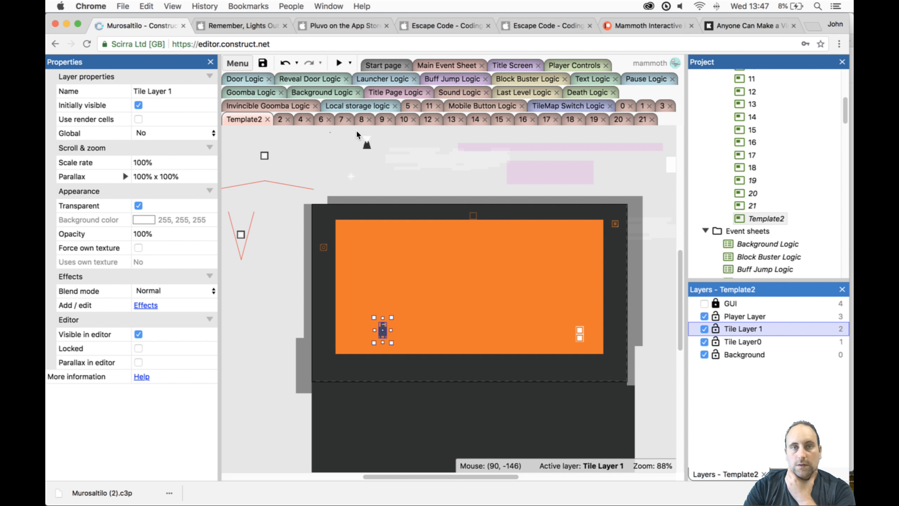
left_click(367, 142)
left_click(167, 204)
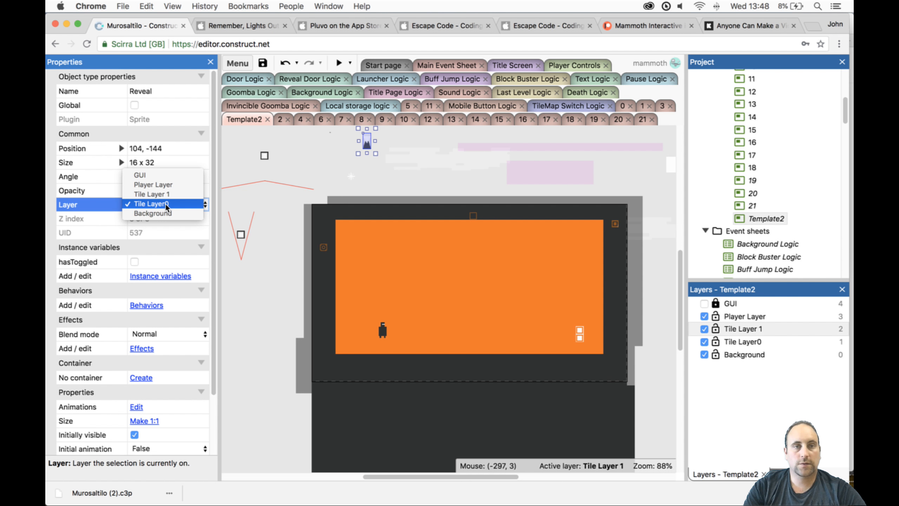
left_click(347, 171)
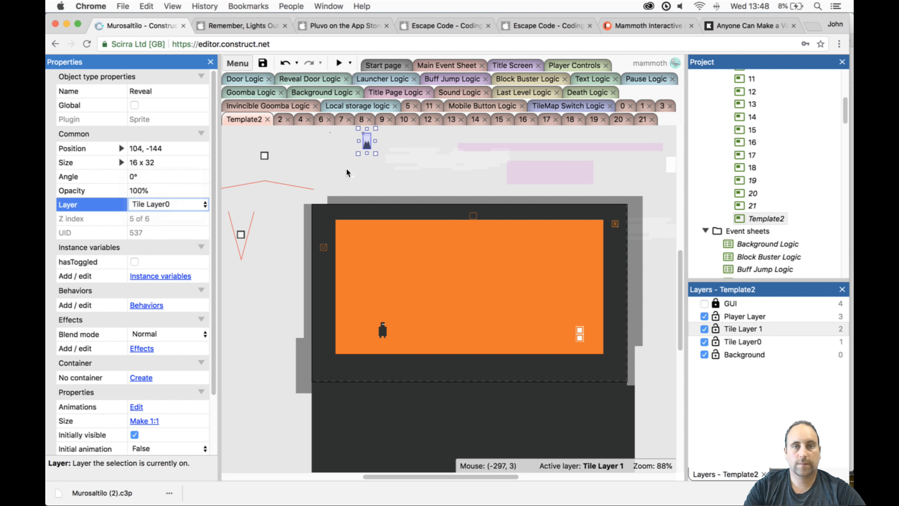
left_click(352, 176)
left_click(198, 176)
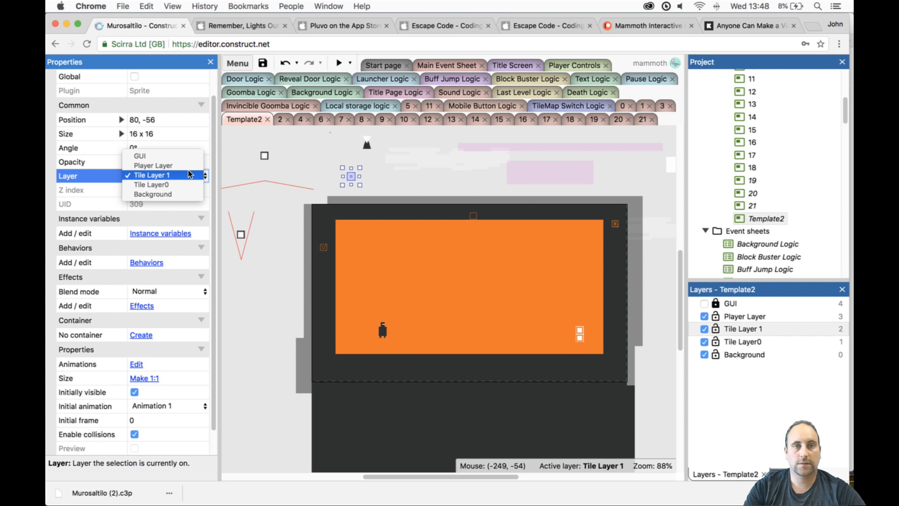
right_click(763, 224)
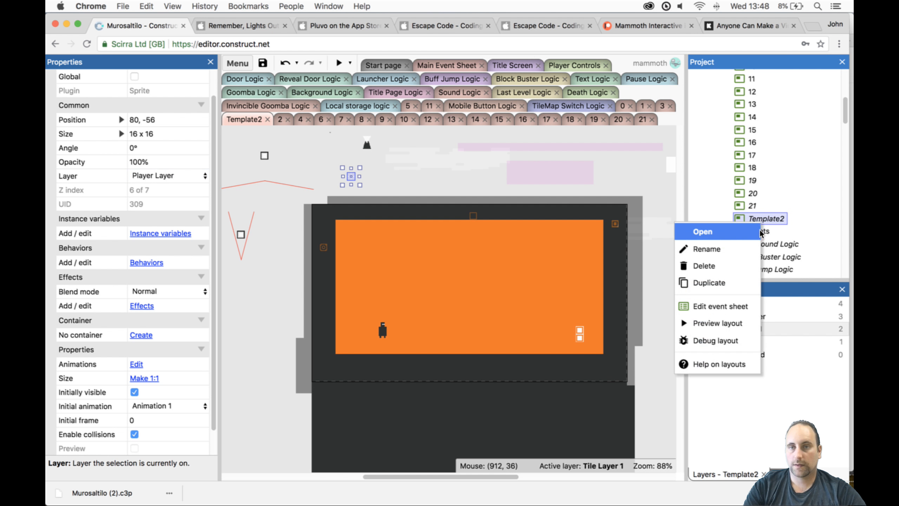
left_click(763, 230)
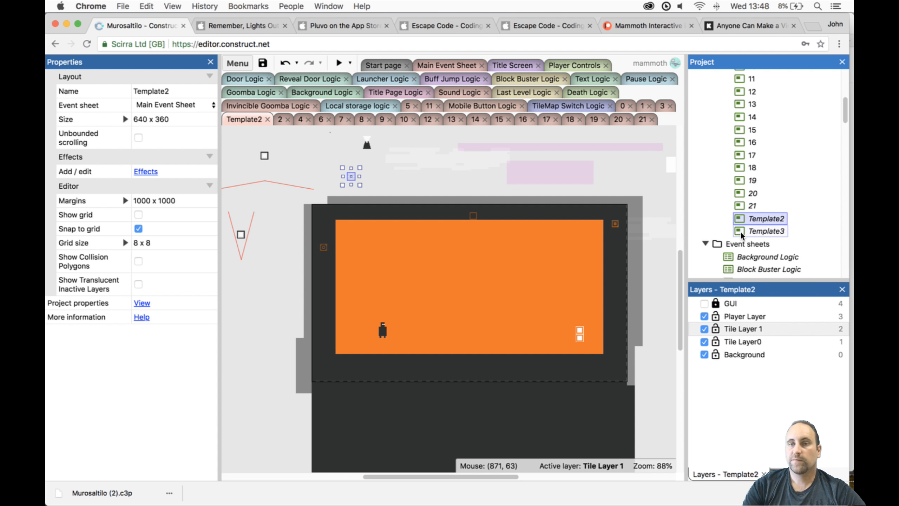
- Move level 21's Reveal and Mine objects to Player Layer, unlocking Tile Layer 1 to reach the Mine
double_click(752, 206)
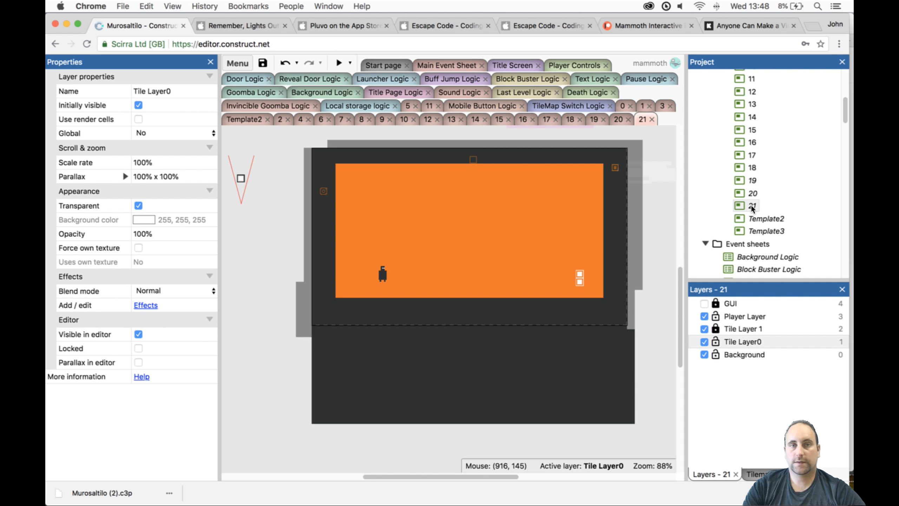
left_click(366, 156)
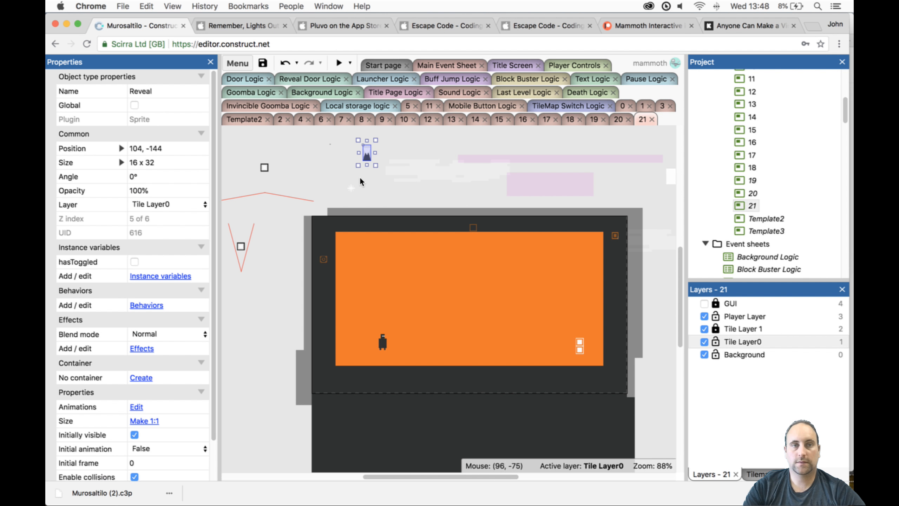
left_click(168, 204)
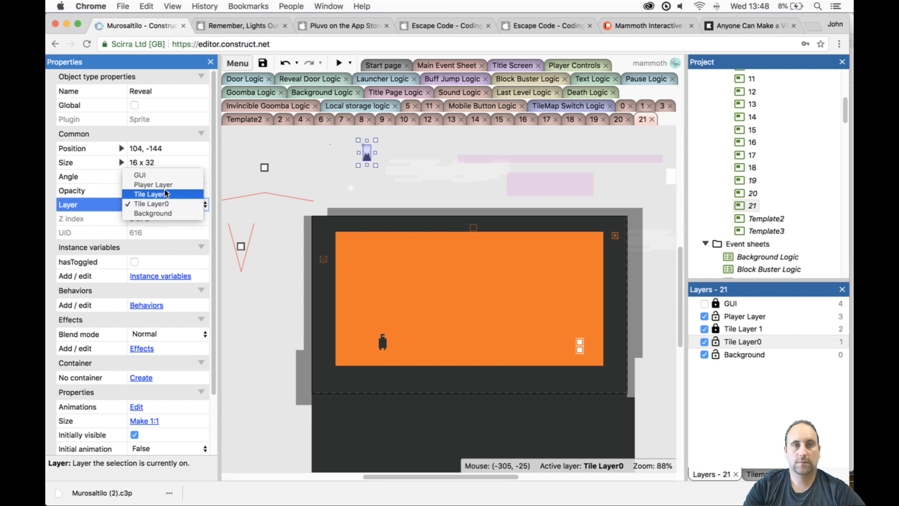
left_click(152, 185)
left_click(353, 190)
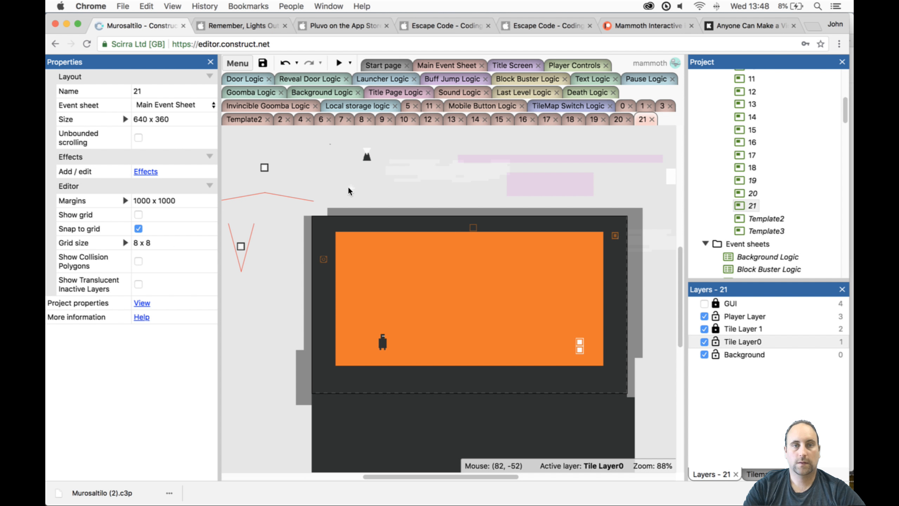
left_click(715, 329)
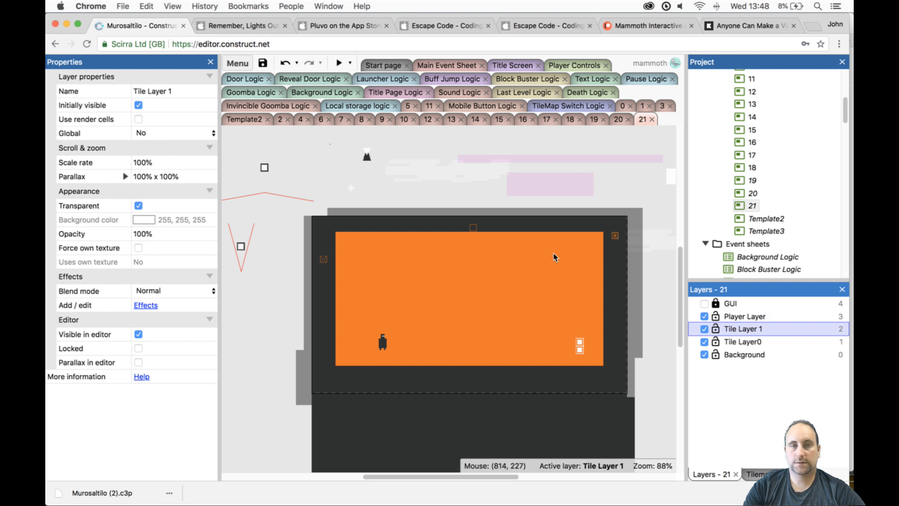
left_click(351, 187)
left_click(169, 204)
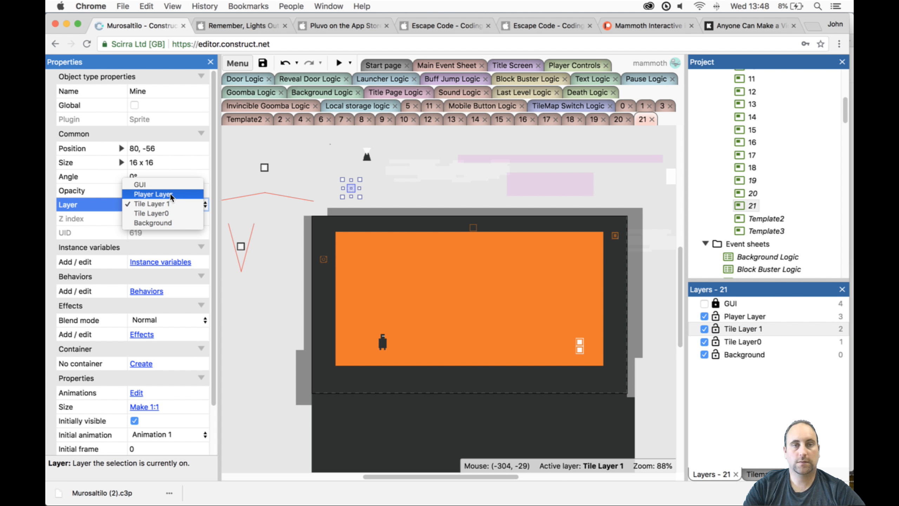
- Move the Mine to 24, -72 and clone its object type, placing the clone at 96, -80 on Tile Layer 1
left_click_drag(353, 184, 327, 177)
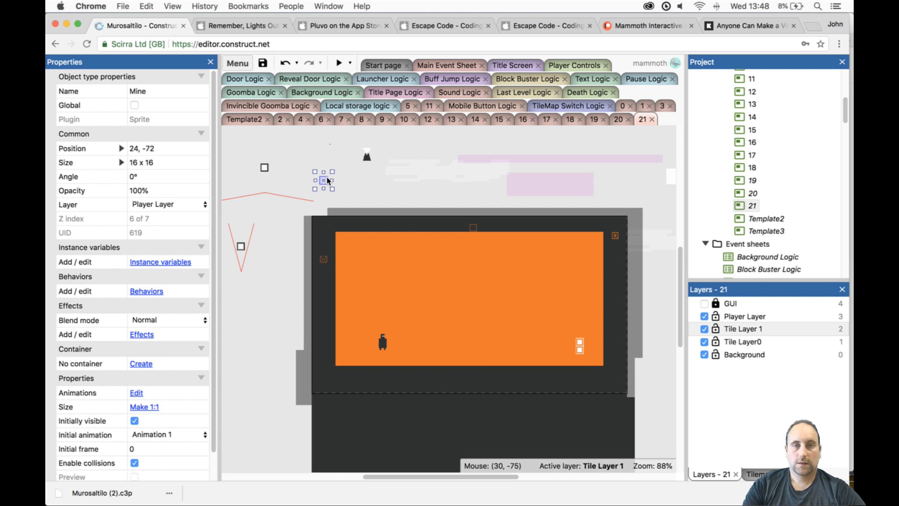
right_click(326, 176)
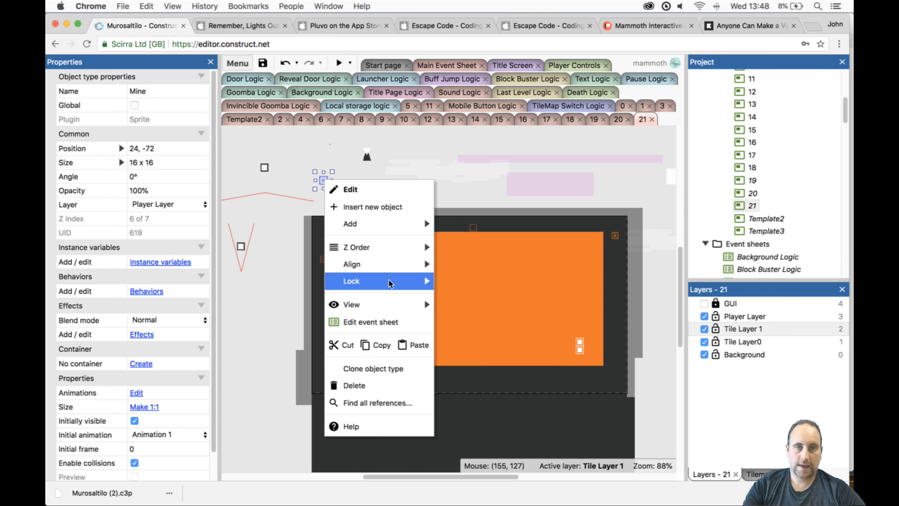
left_click(383, 365)
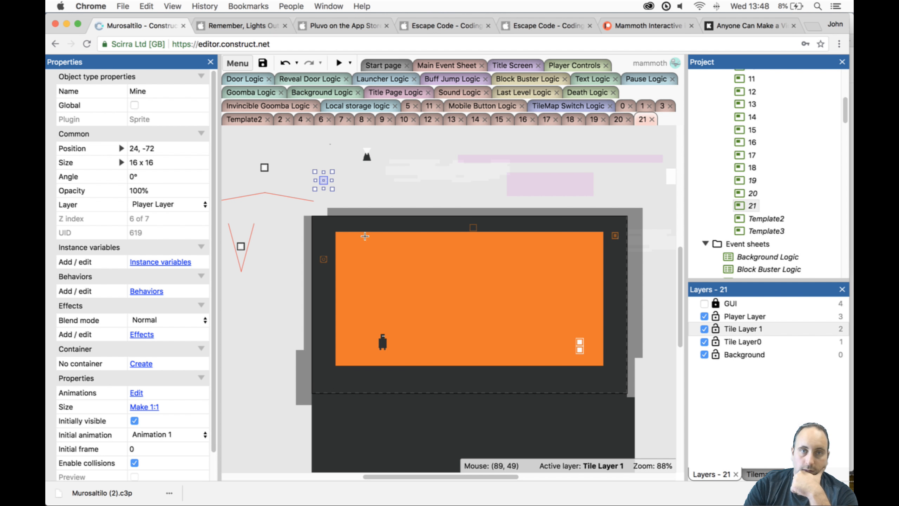
left_click(359, 177)
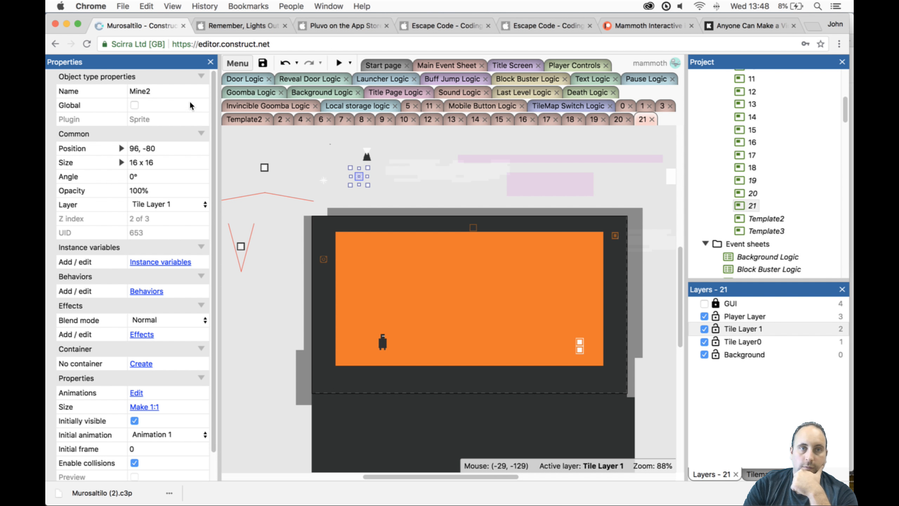
- Rename the cloned mine object type to MineReveal
left_click(165, 96)
left_click(186, 97)
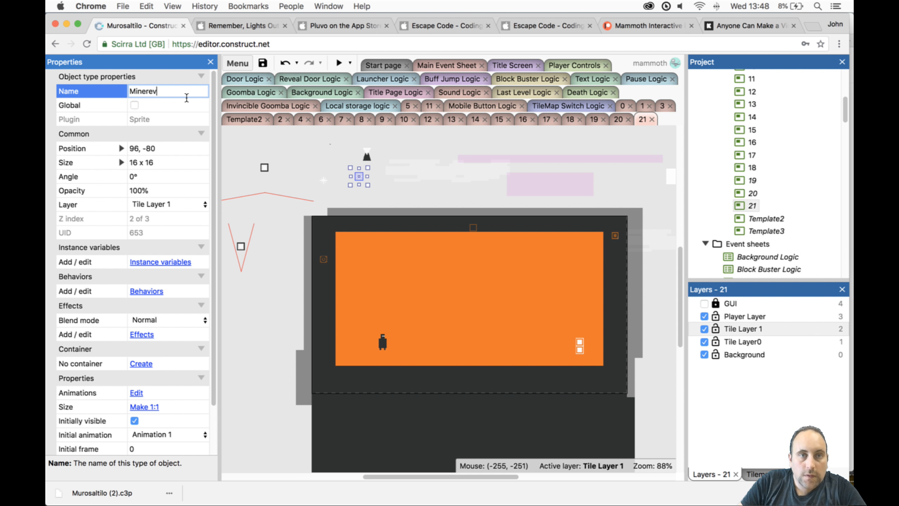
key("BackSpace")
key("BackSpace")
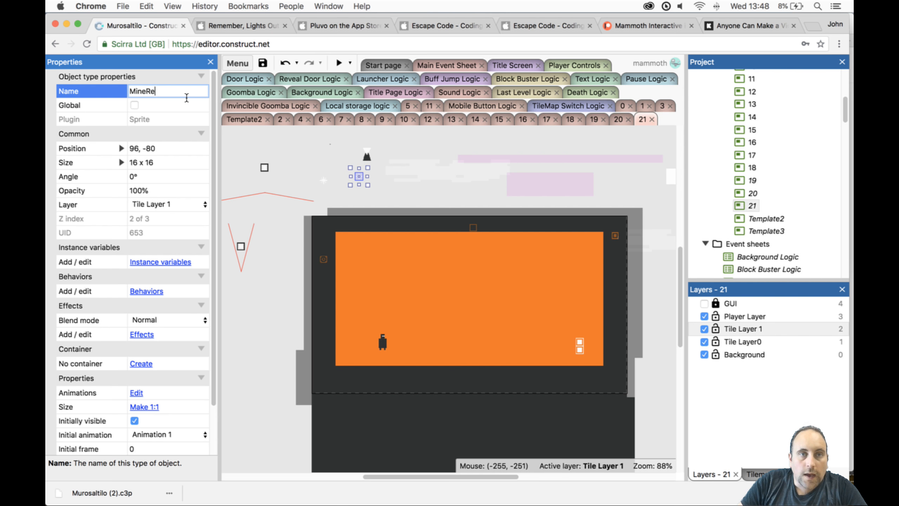
left_click(187, 100)
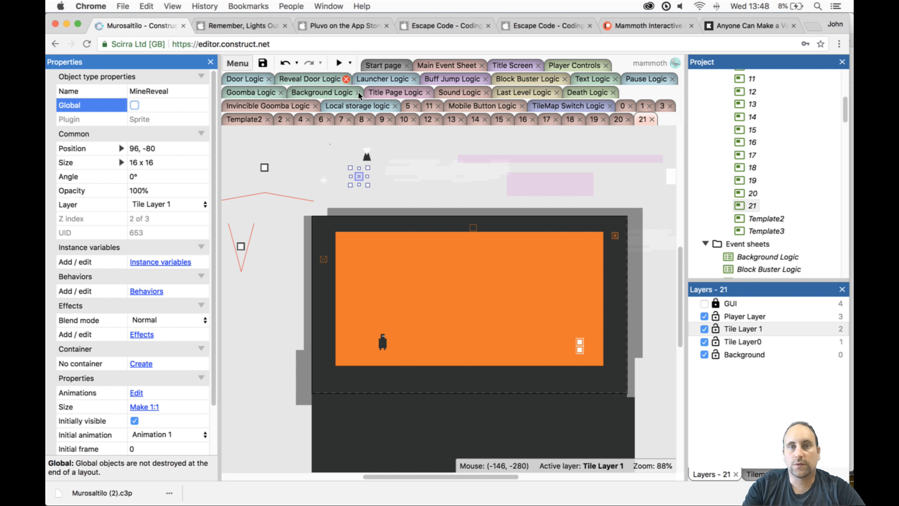
- Check the hasToggled condition in the Reveal Door Logic event sheet and open the Mine Logic event sheet
left_click(318, 79)
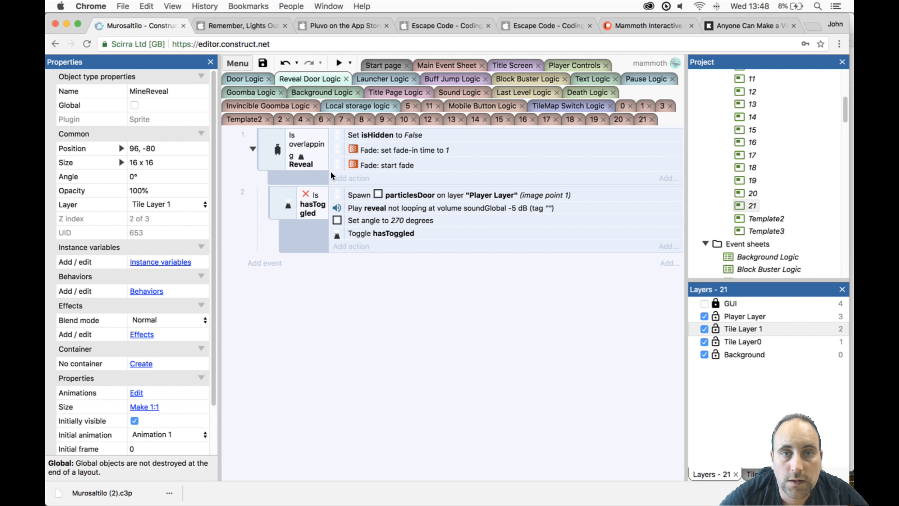
left_click(311, 205)
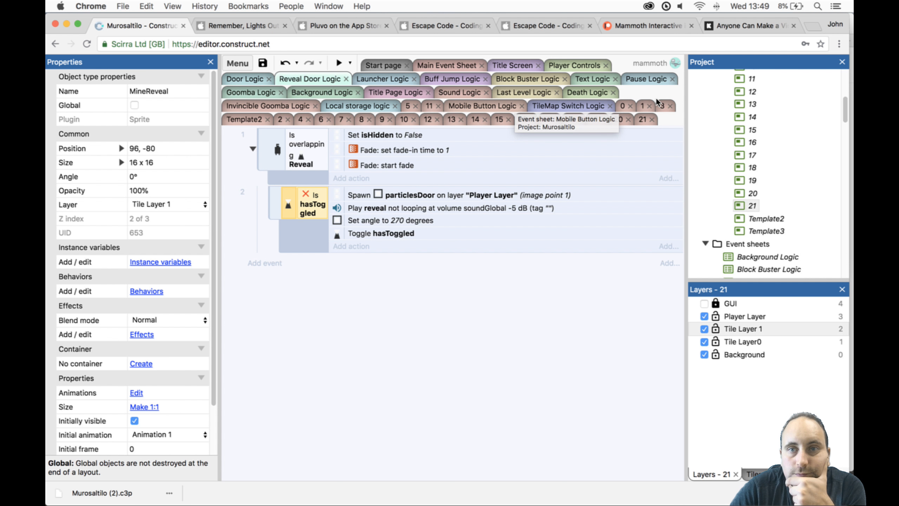
scroll(783, 141, "up", 5)
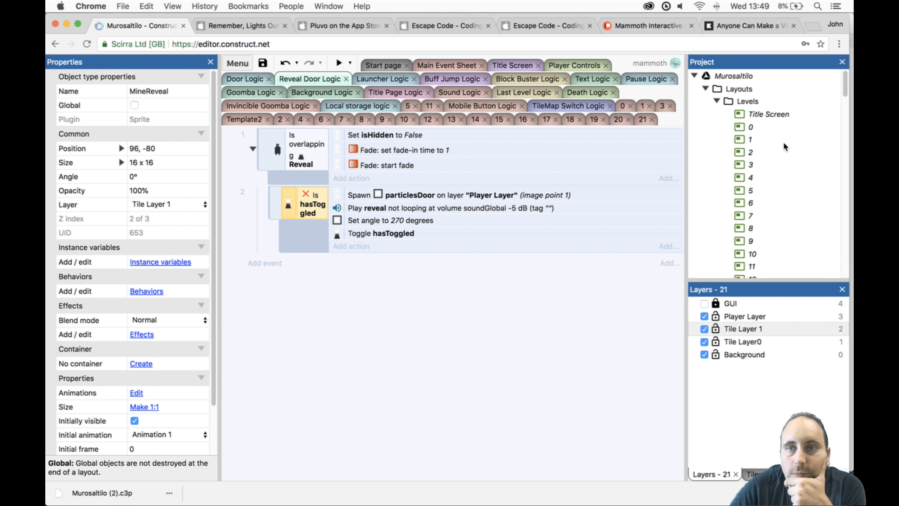
scroll(783, 141, "down", 4)
scroll(783, 142, "down", 7)
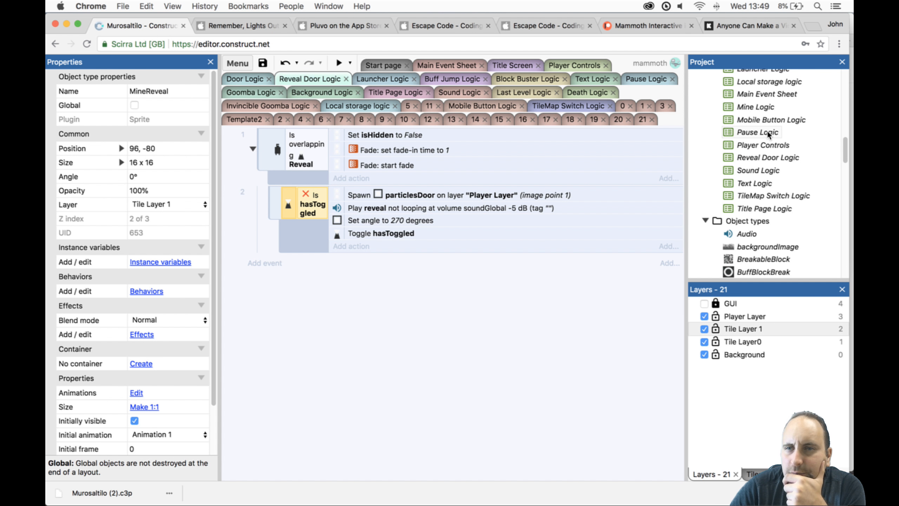
double_click(766, 107)
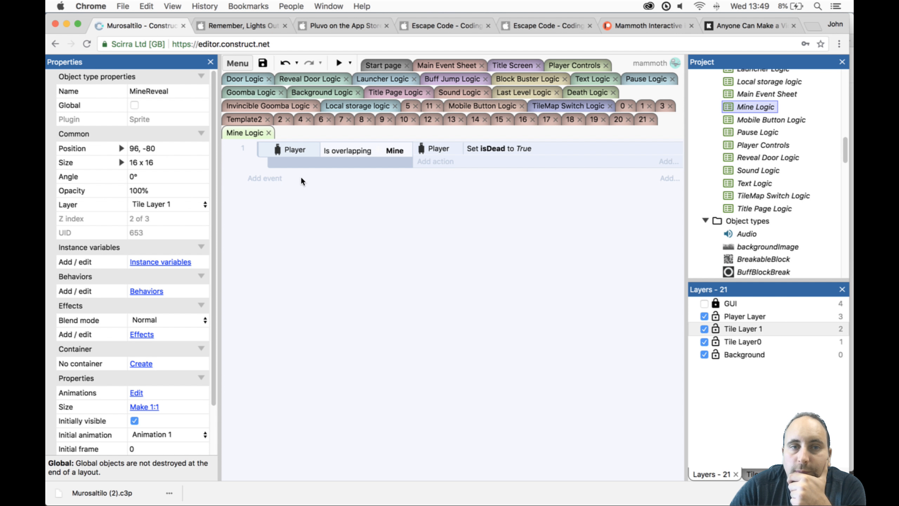
left_click(270, 178)
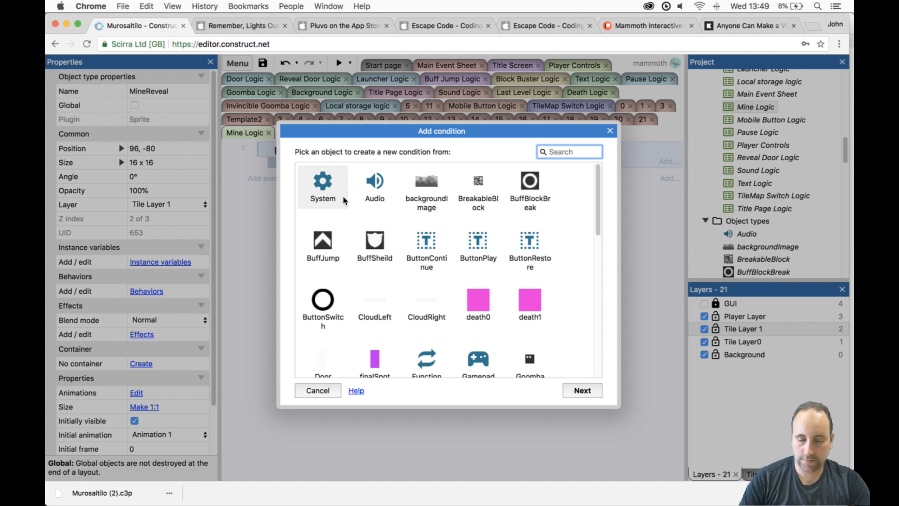
type("pl")
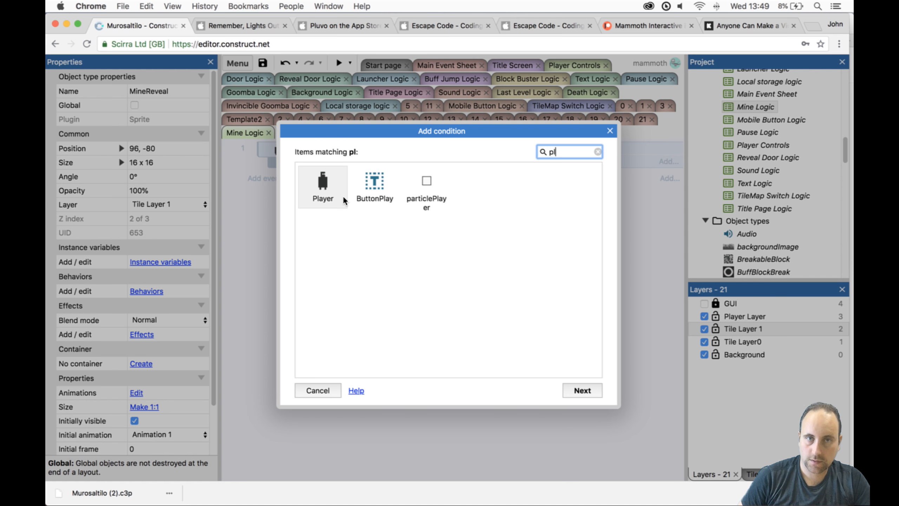
key("Return")
type("boo")
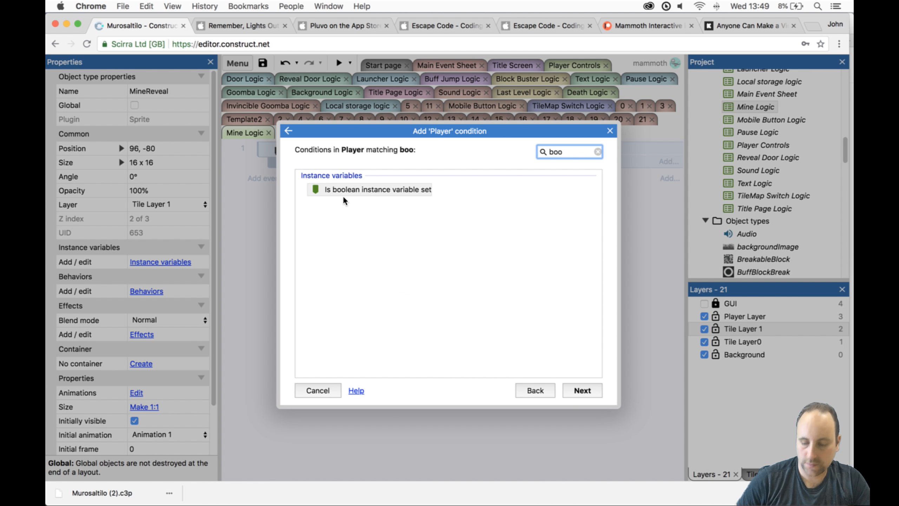
key("Return")
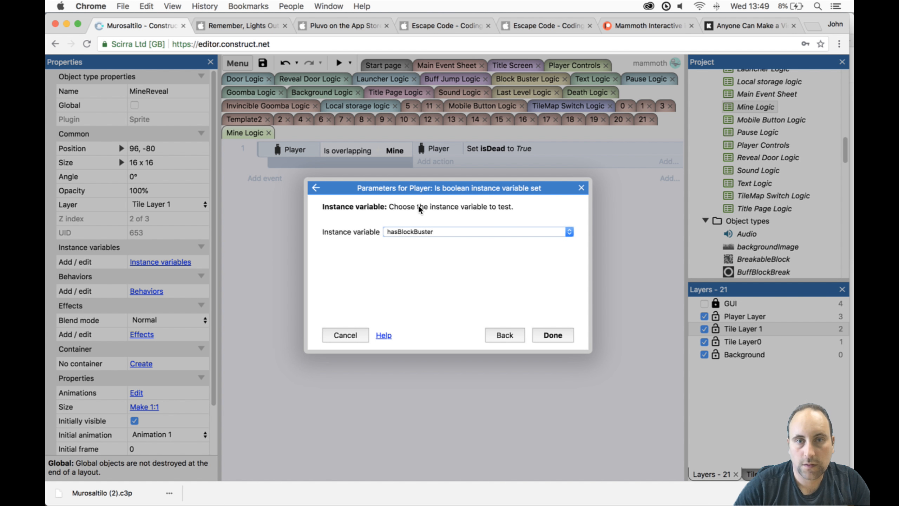
left_click(419, 232)
key("Escape")
key("Escape")
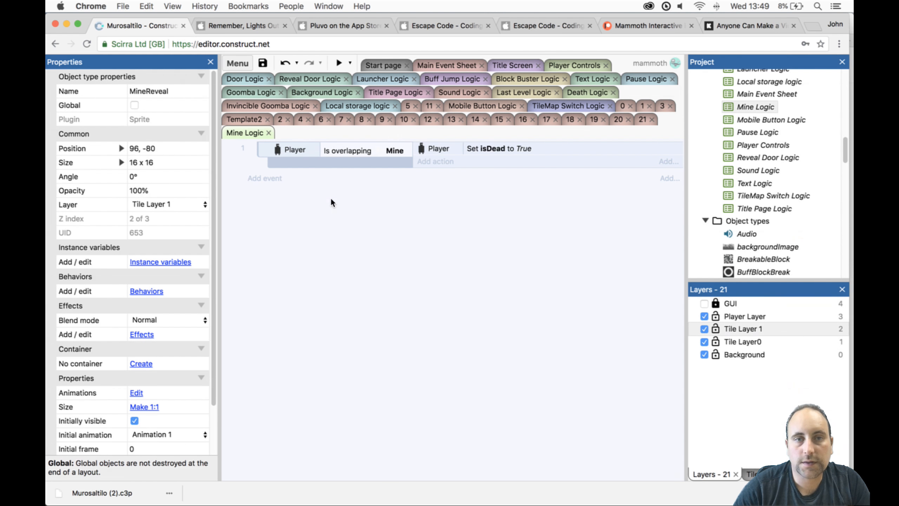
- Add a new event to Mine Logic that tests whether Reveal's boolean instance variable hasToggled is set
left_click(282, 178)
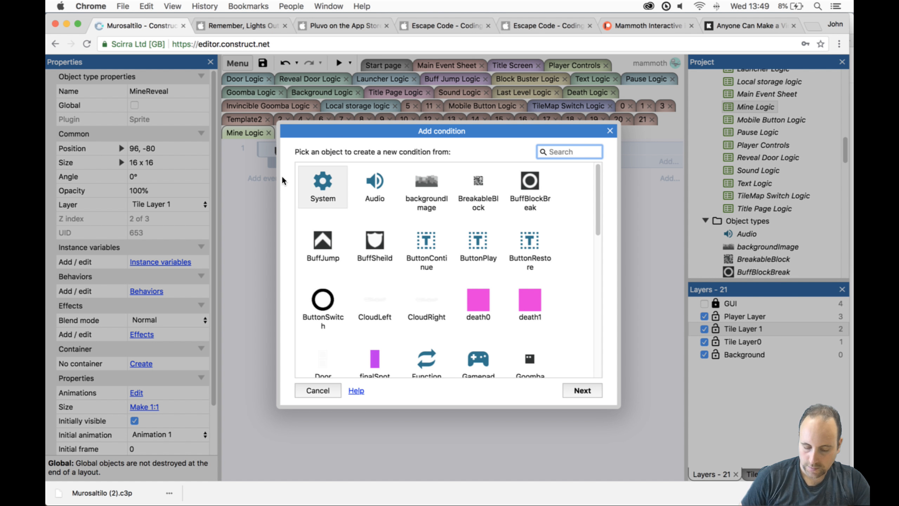
type("reveal")
key("Return")
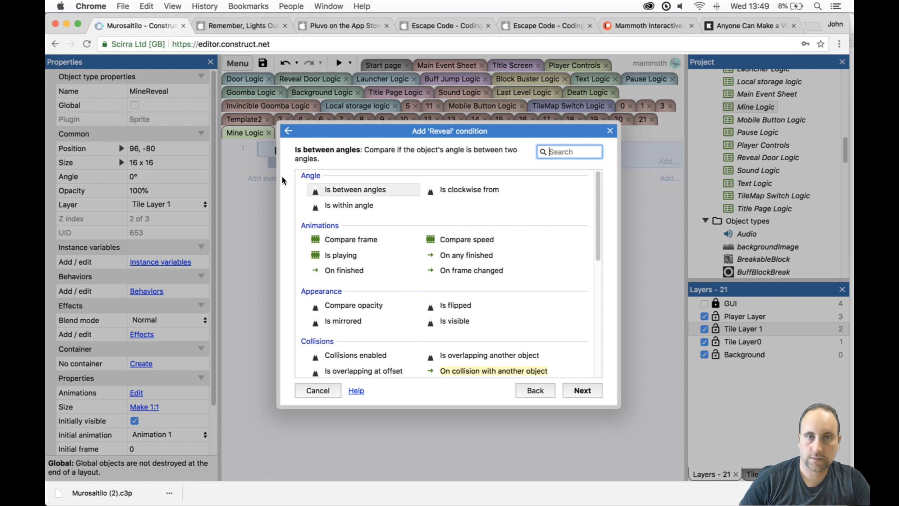
type("is bool")
key("Return")
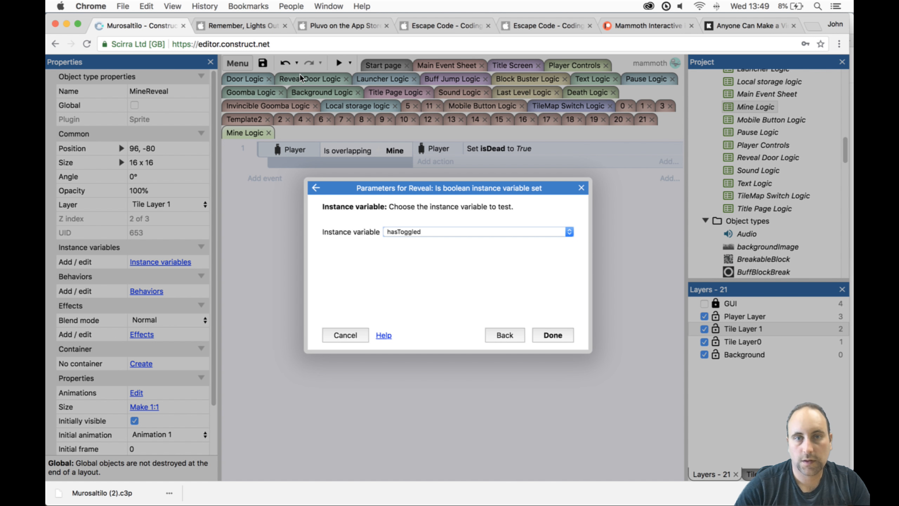
left_click(443, 229)
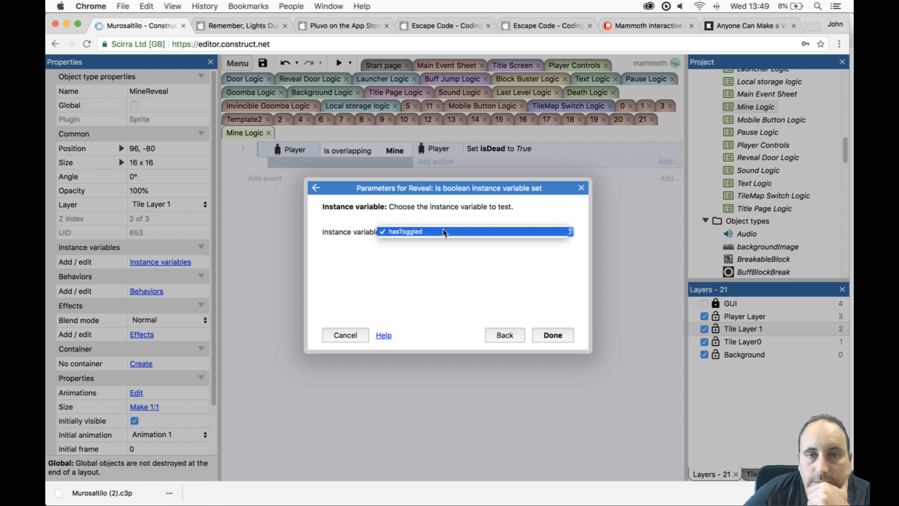
left_click(460, 265)
left_click(552, 336)
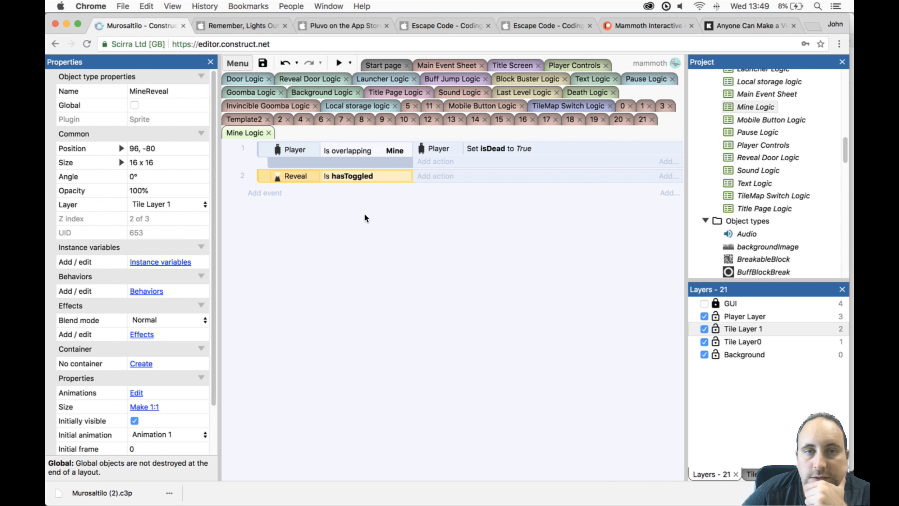
- Add a Set visible action for MineReveal to the hasToggled event, with visibility set to Visible
left_click(420, 178)
type("mine")
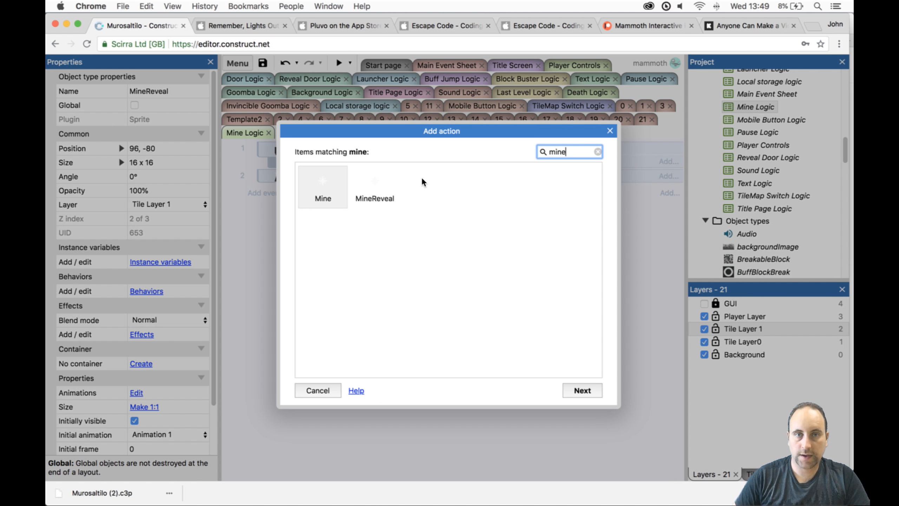
double_click(384, 191)
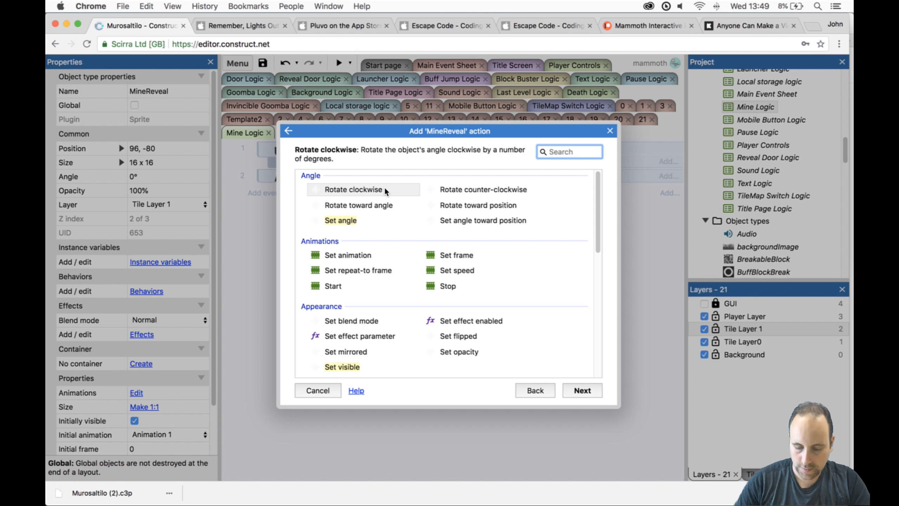
type("vi")
double_click(384, 189)
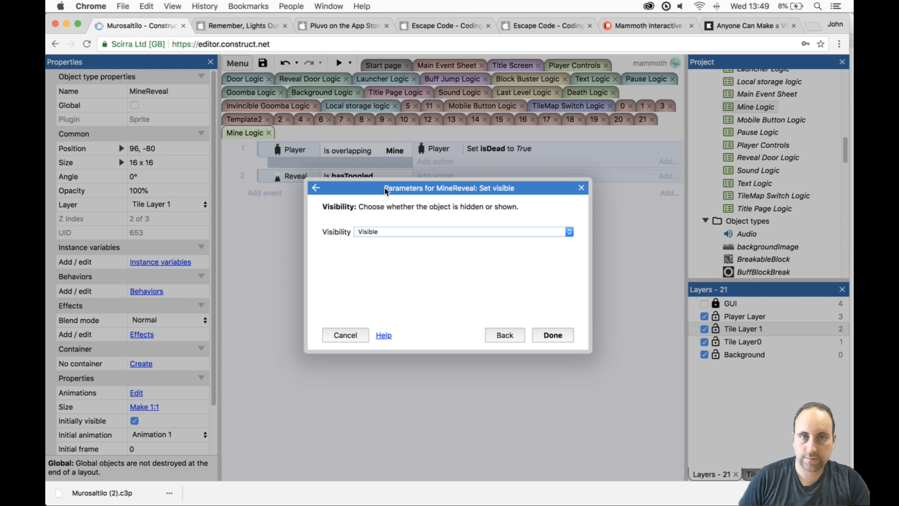
key("Return")
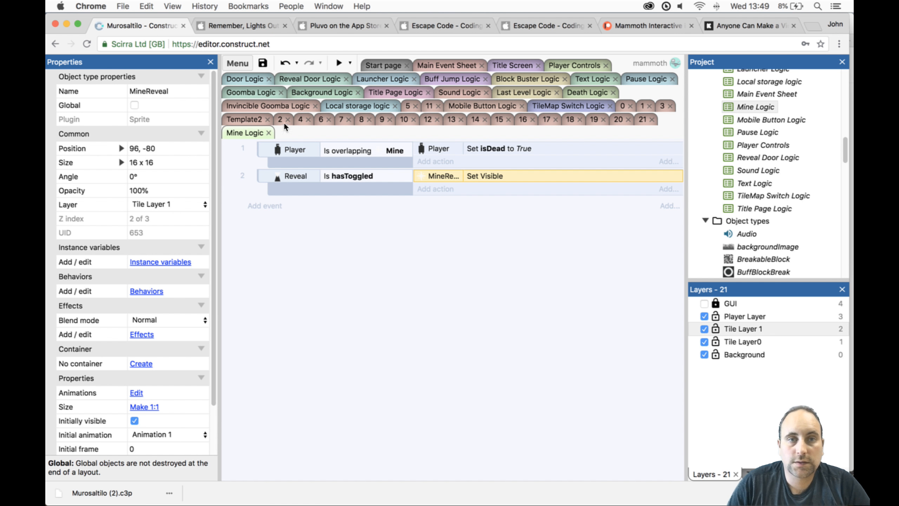
- Arrange level 21's floor objects with Reveal at 568, 272, the Door at 64, 288 and the Player at 528, 288
left_click(637, 119)
left_click_drag(367, 159, 598, 365)
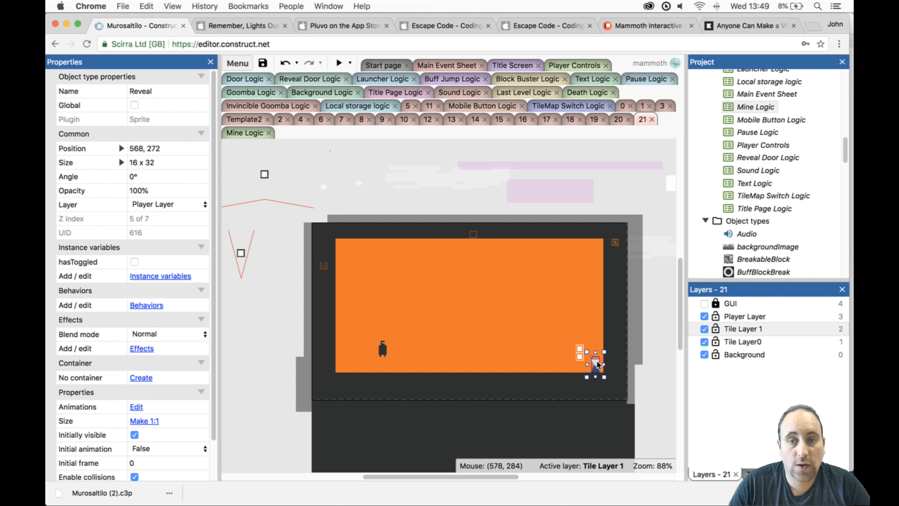
left_click(571, 345)
left_click_drag(584, 355, 343, 362)
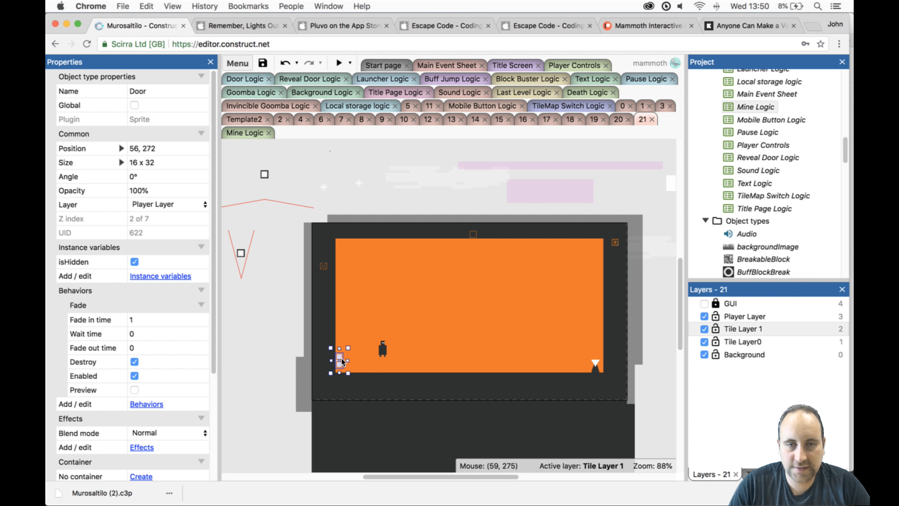
double_click(340, 362)
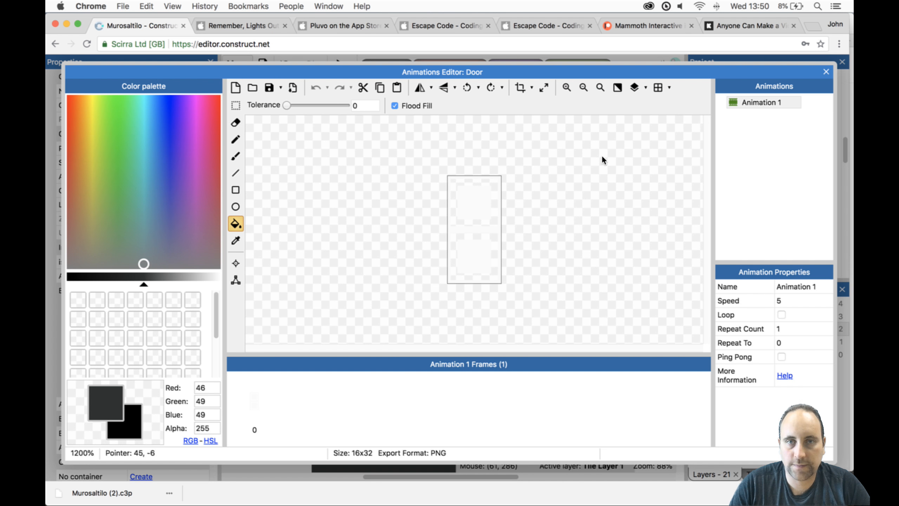
left_click(826, 72)
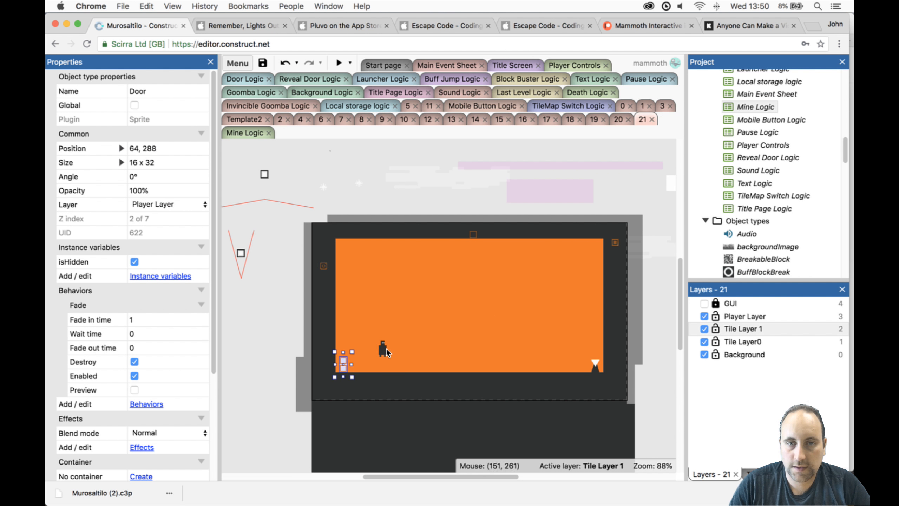
left_click_drag(389, 353, 573, 365)
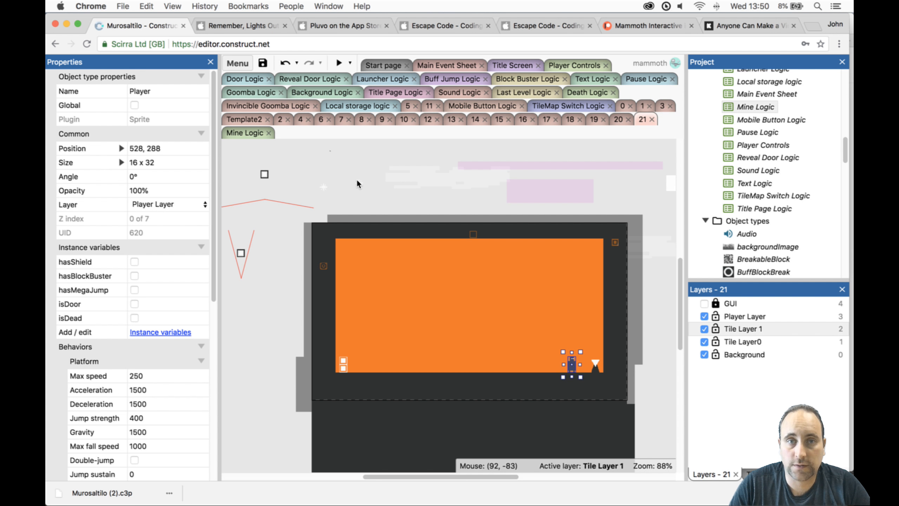
- Place an evenly spaced row of eight MineReveal mines along level 21's floor, from beside the Door to 328, 280, on Tile Layer 1
left_click(358, 181)
left_click_drag(358, 181, 411, 363)
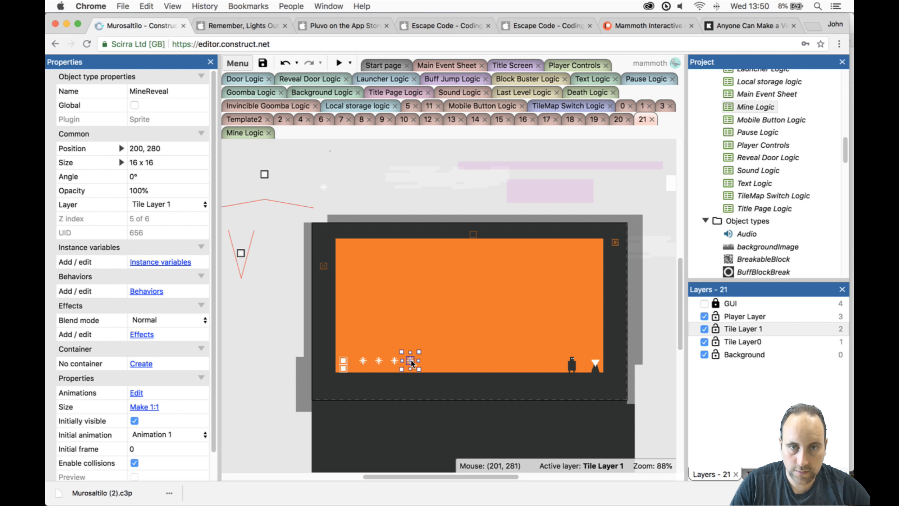
scroll(409, 363, "up", 6, "ctrl")
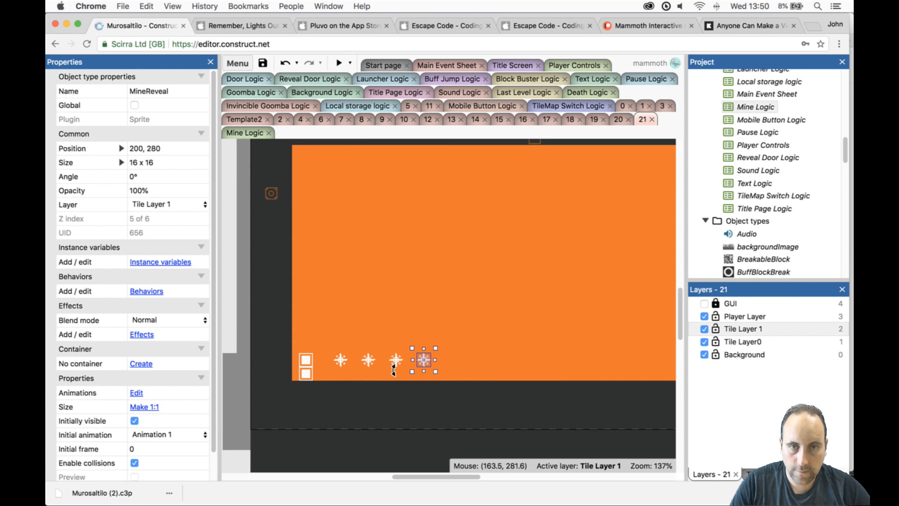
left_click(404, 362)
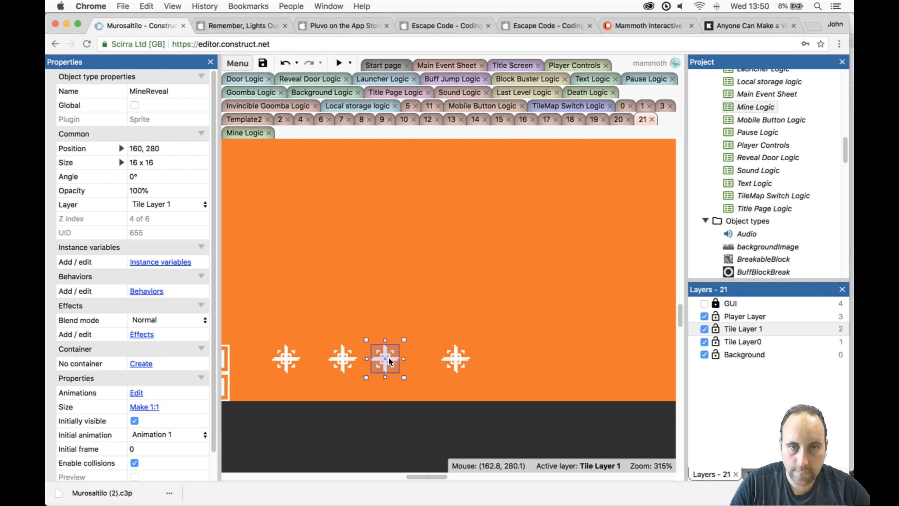
left_click_drag(400, 361, 655, 355, "ctrl")
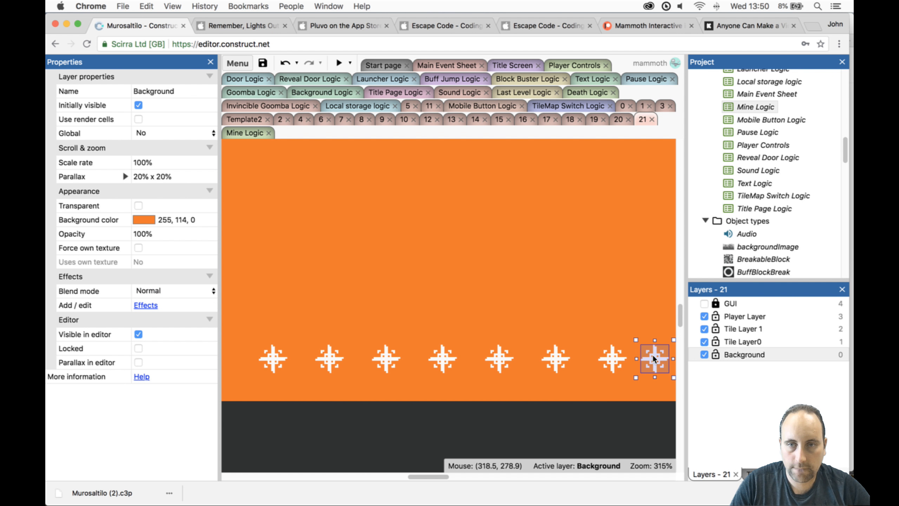
left_click(655, 359)
left_click_drag(432, 477, 451, 478)
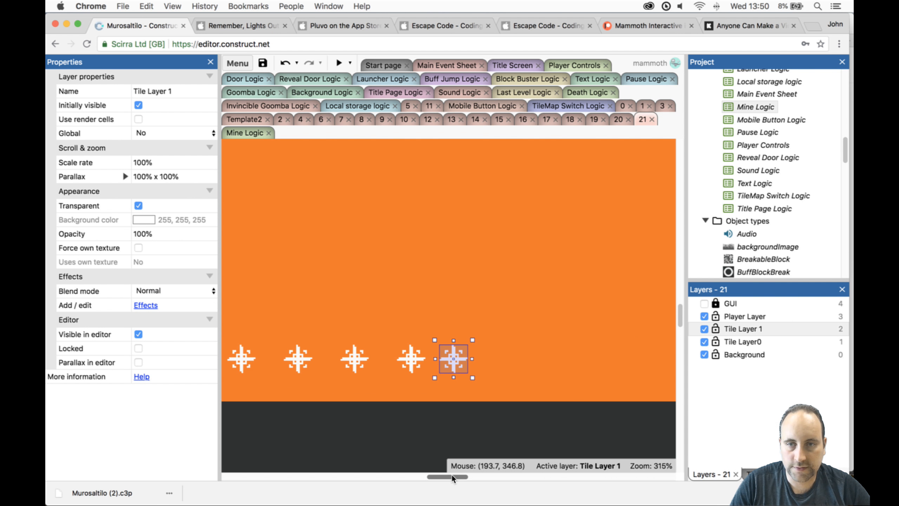
left_click_drag(456, 365, 471, 366)
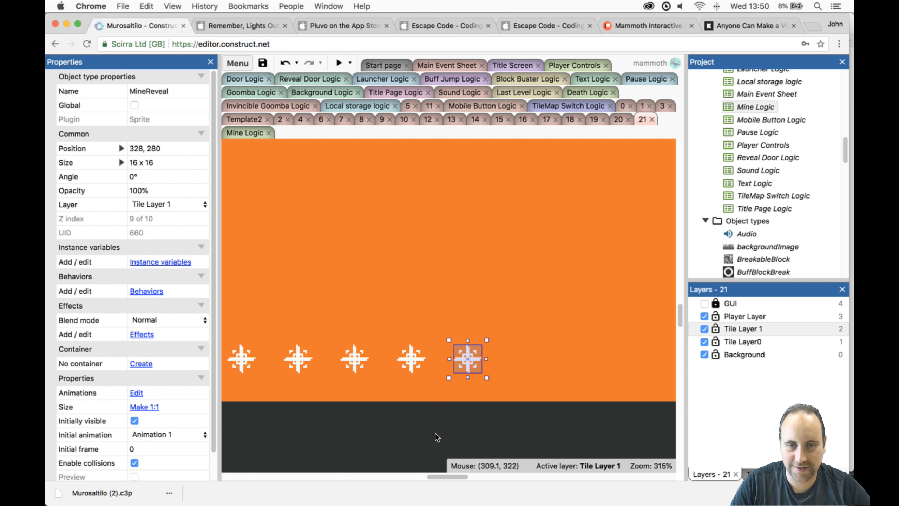
scroll(473, 349, "down", 4, "ctrl")
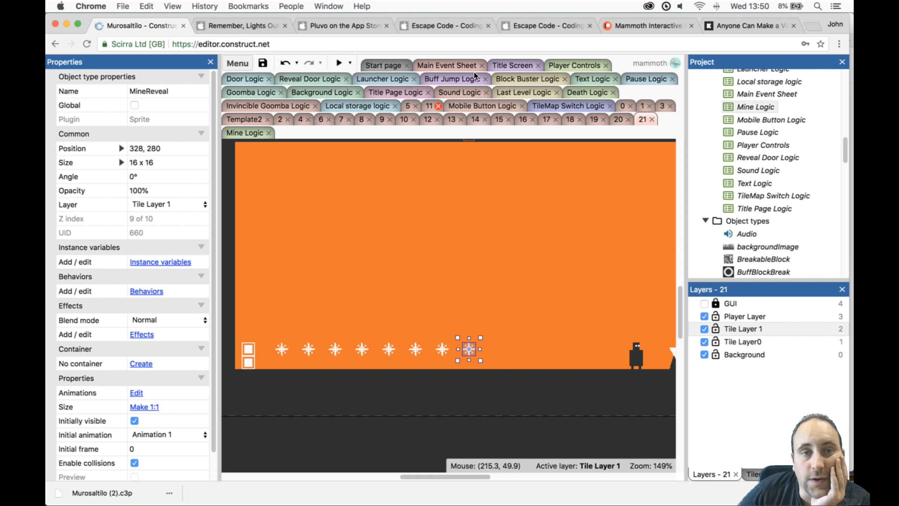
- Add a System On start of layout event to the Mine Logic event sheet
left_click(247, 132)
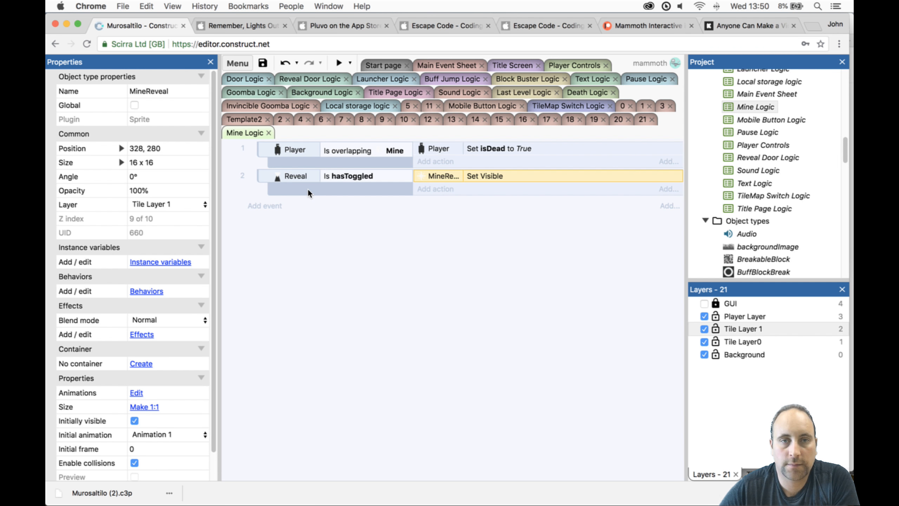
left_click(281, 207)
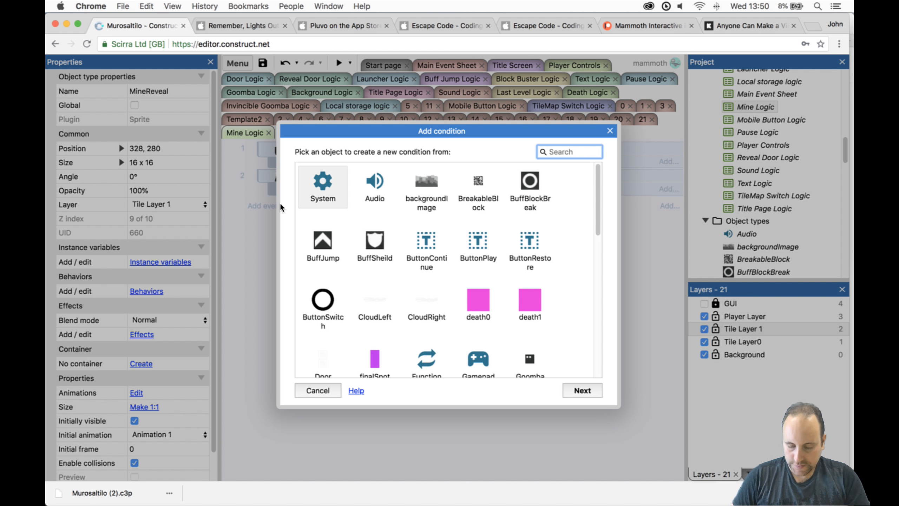
key("Return")
type("onst")
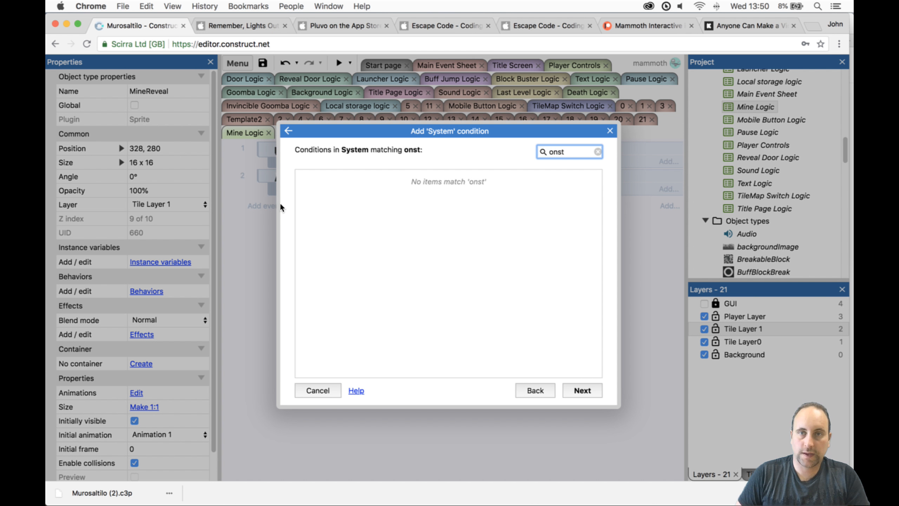
key("BackSpace")
key("BackSpace")
key("BackSpace")
key("BackSpace")
type("onst")
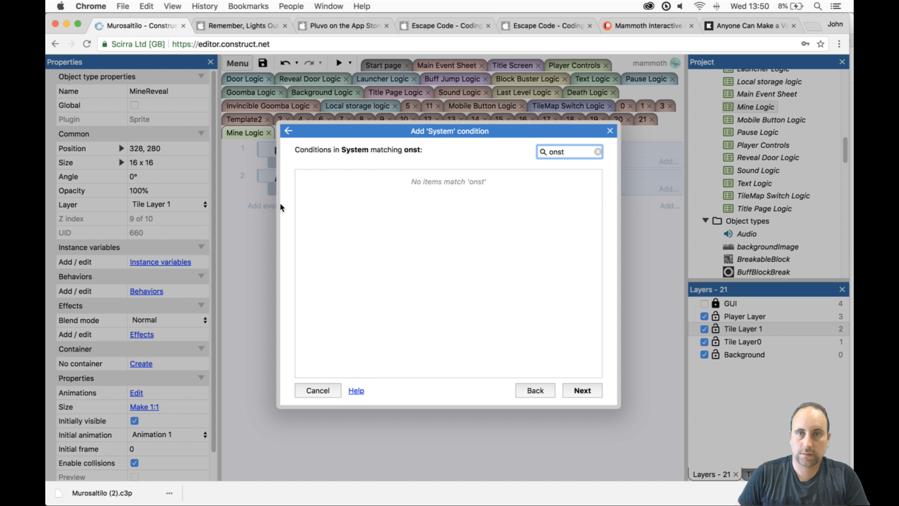
key("BackSpace")
key("BackSpace")
type("st")
key("Return")
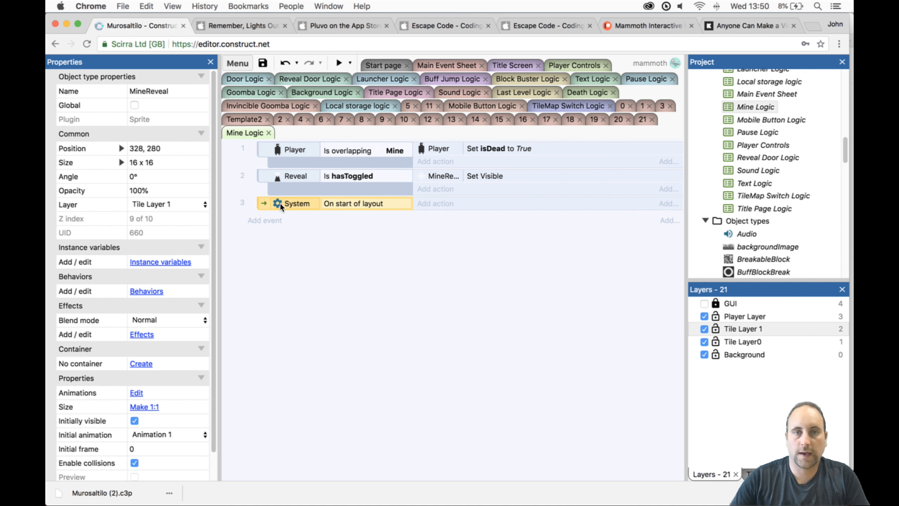
left_click(351, 189)
key("ctrl+c")
left_click(357, 205)
key("ctrl+v")
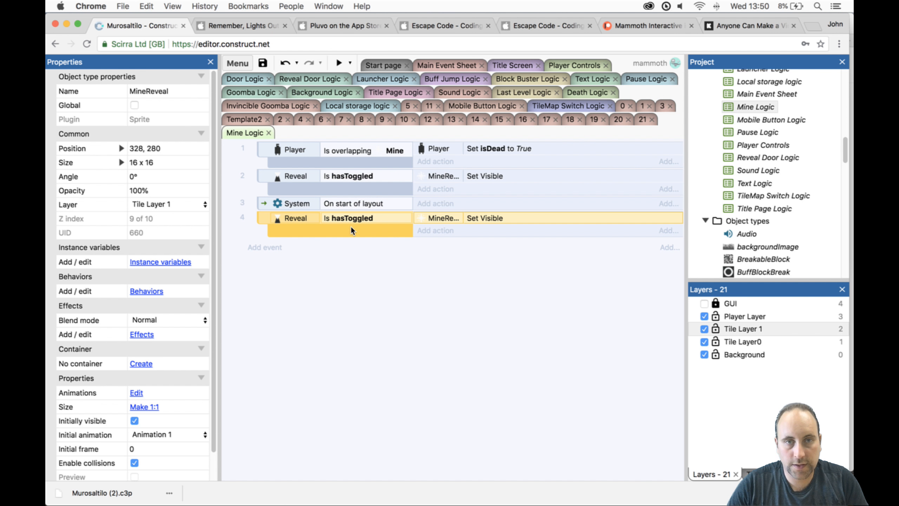
left_click_drag(351, 228, 302, 207)
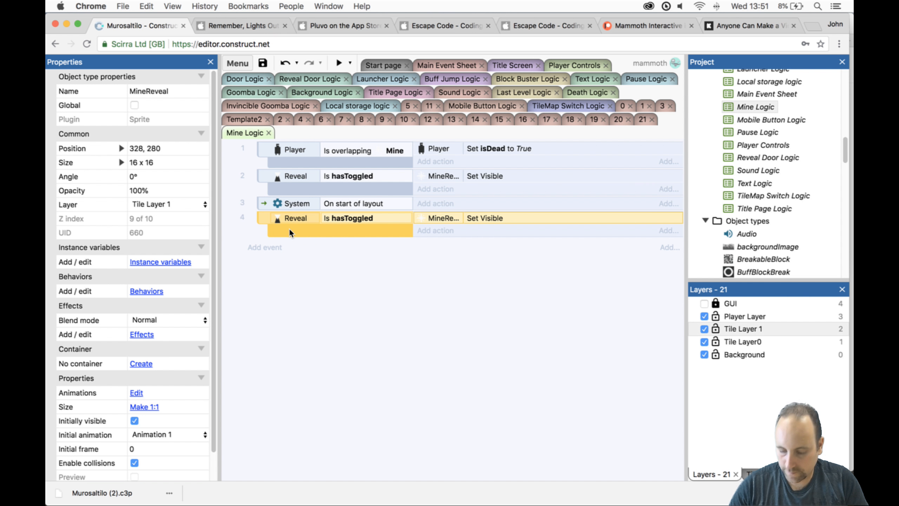
key("Delete")
- Add Reveal's boolean hasToggled condition to the On start of layout event and invert it
double_click(284, 227)
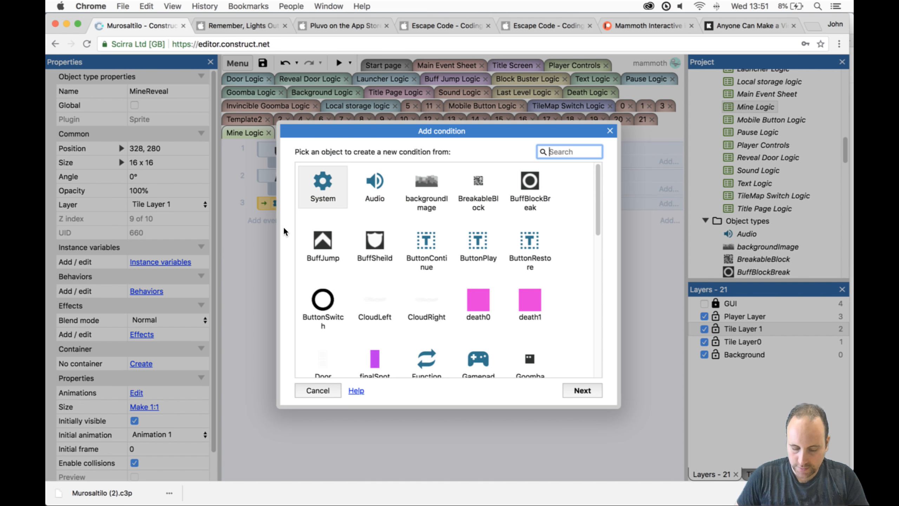
type("doo")
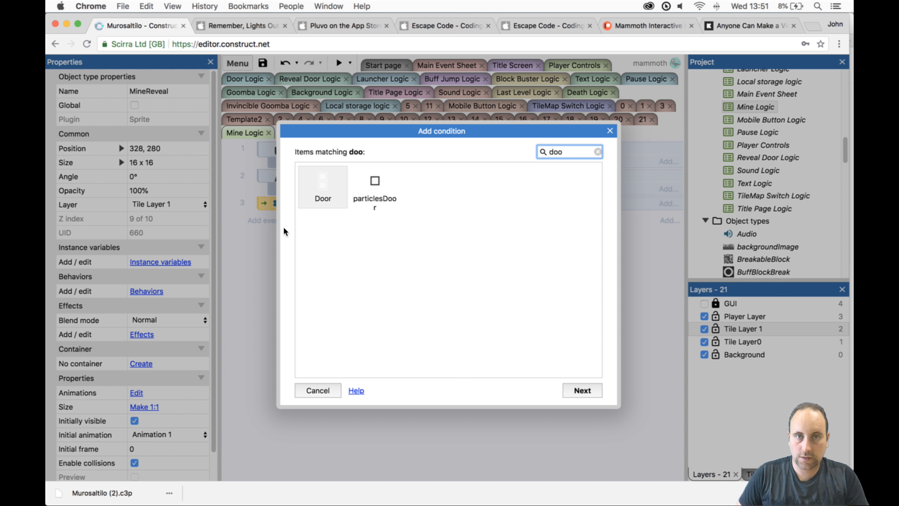
key("BackSpace")
key("BackSpace")
key("BackSpace")
type("rea")
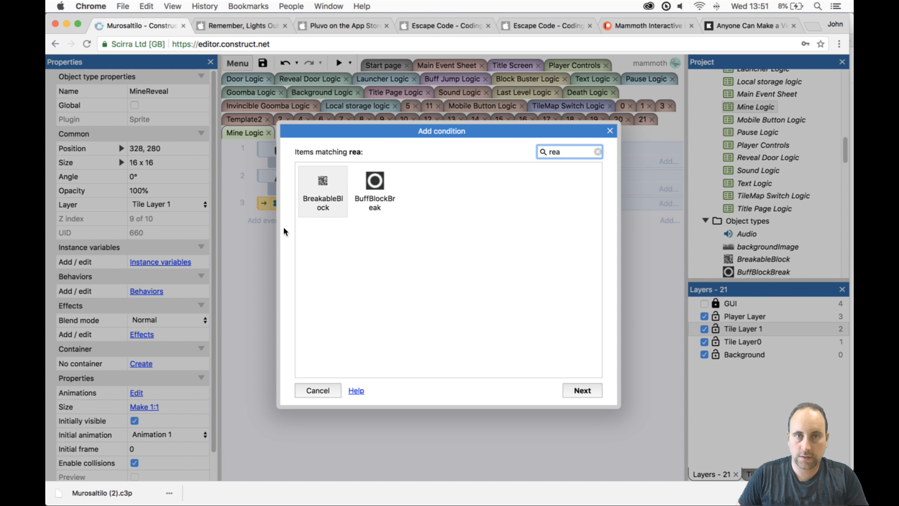
key("BackSpace")
type("veal")
key("Return")
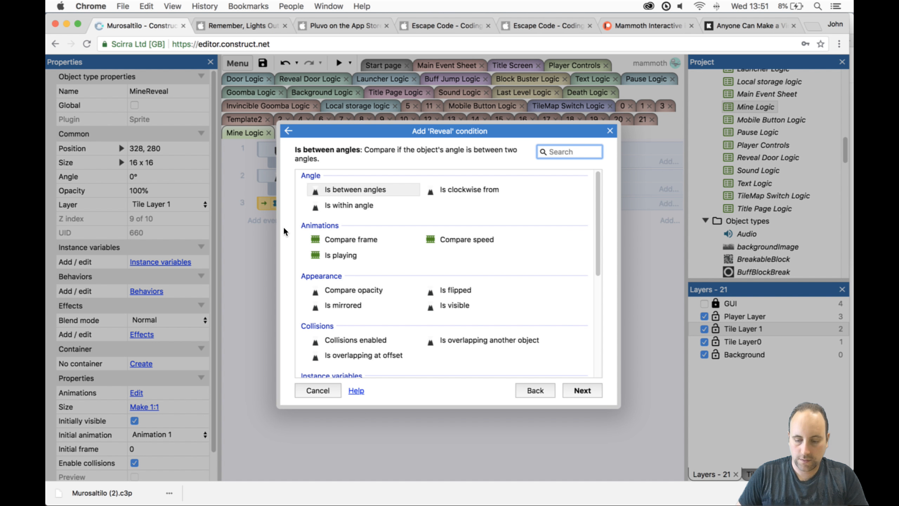
type("bool")
key("Return")
key("Return")
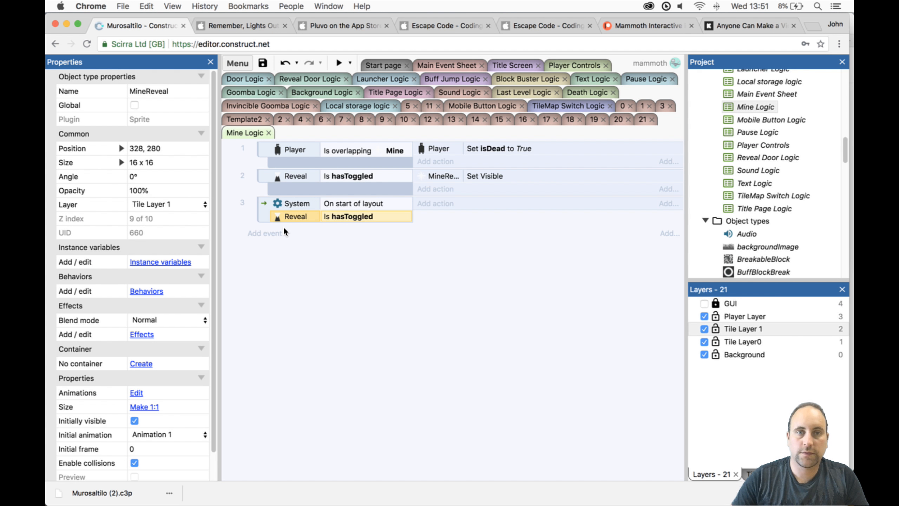
right_click(339, 217)
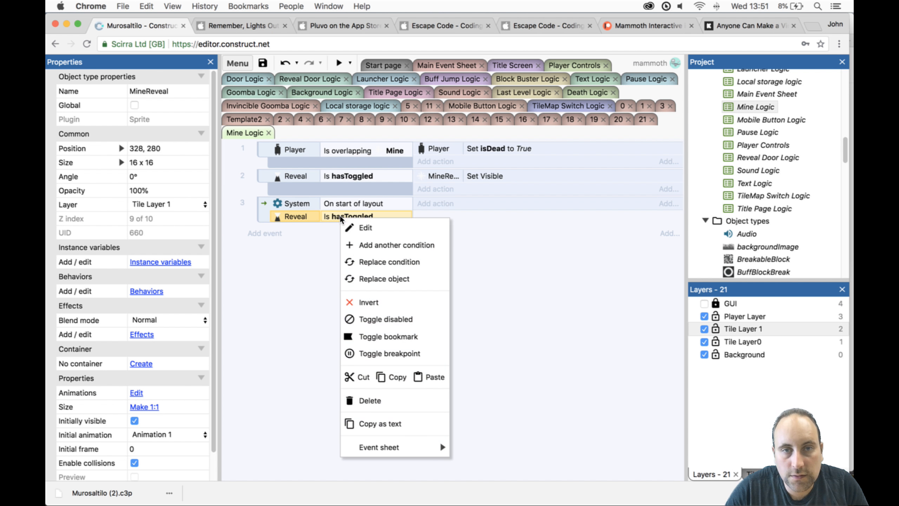
left_click(376, 300)
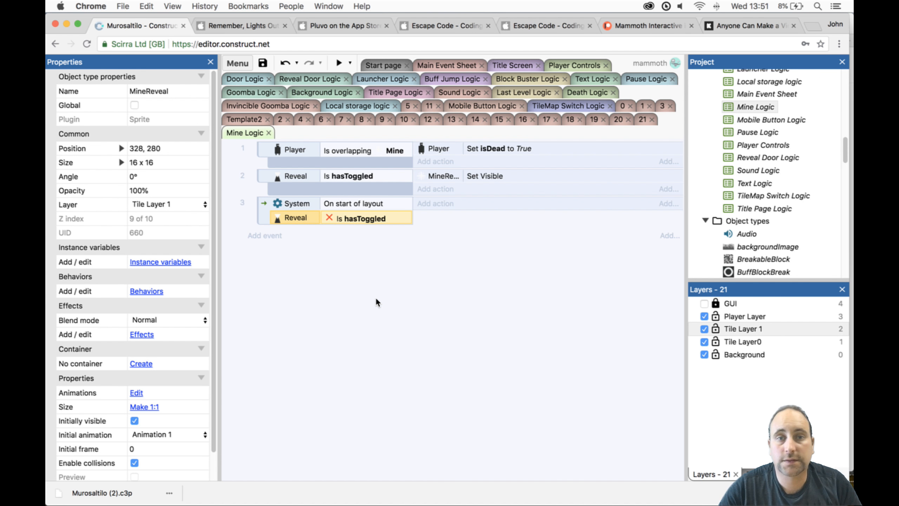
- Add a Set opacity action of 0 for MineReveal to the start-of-layout event and test level 21 in the preview
left_click(437, 205)
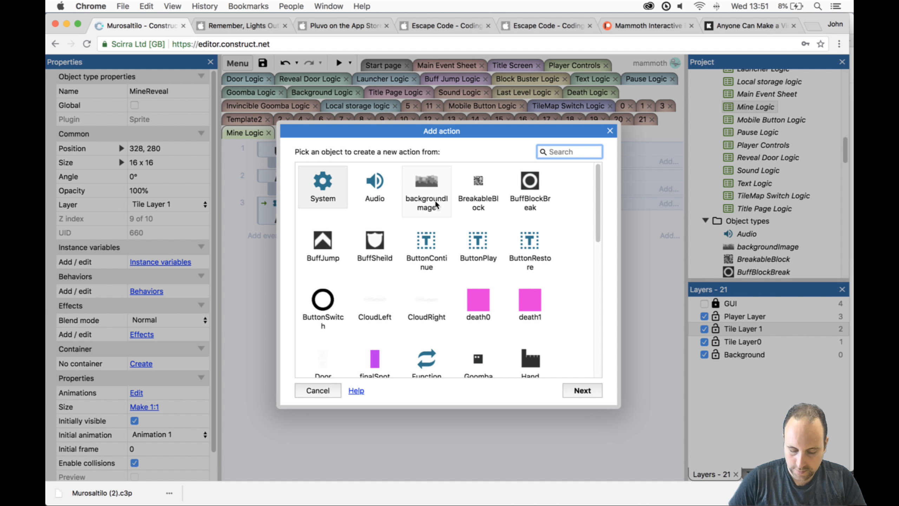
type("mi")
left_click(385, 177)
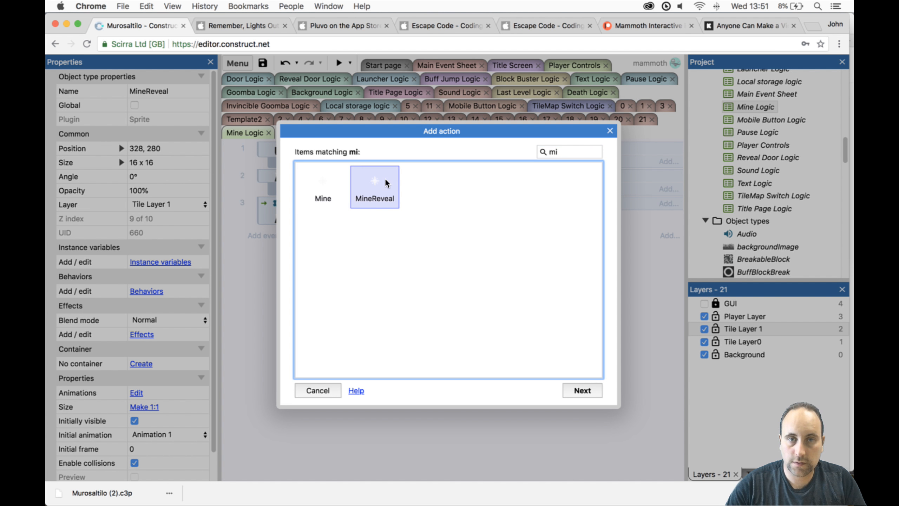
double_click(385, 178)
type("opa")
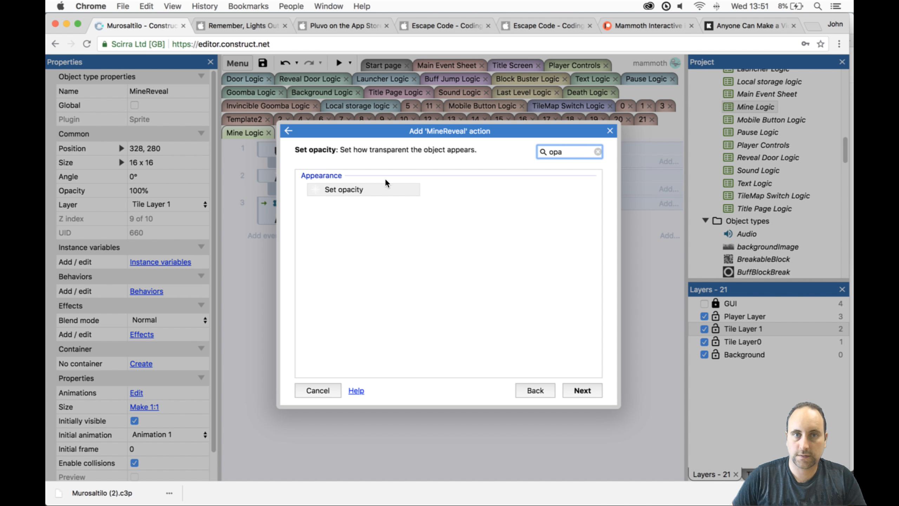
key("Return")
type("0")
key("Return")
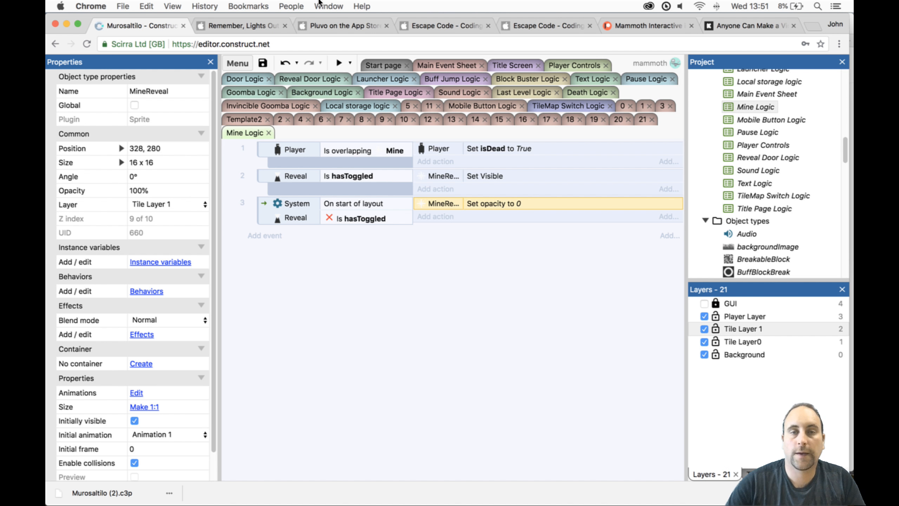
left_click(339, 62)
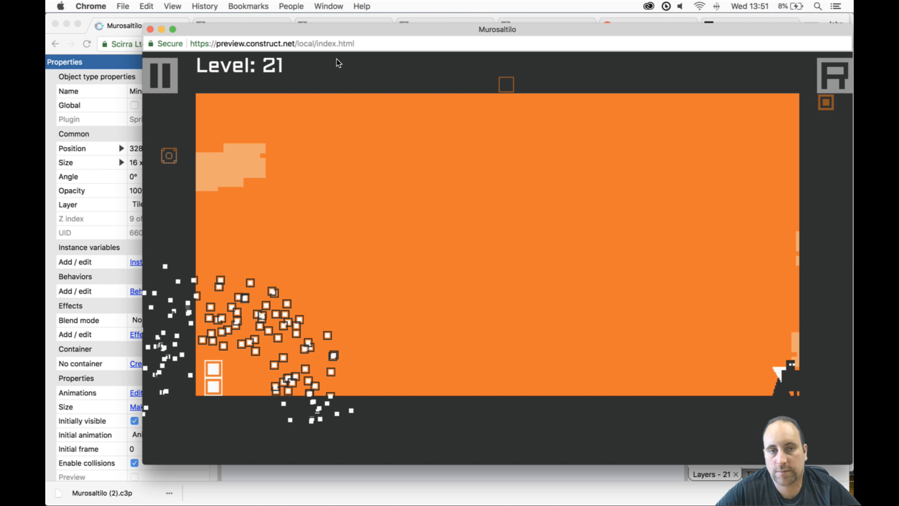
left_click(150, 30)
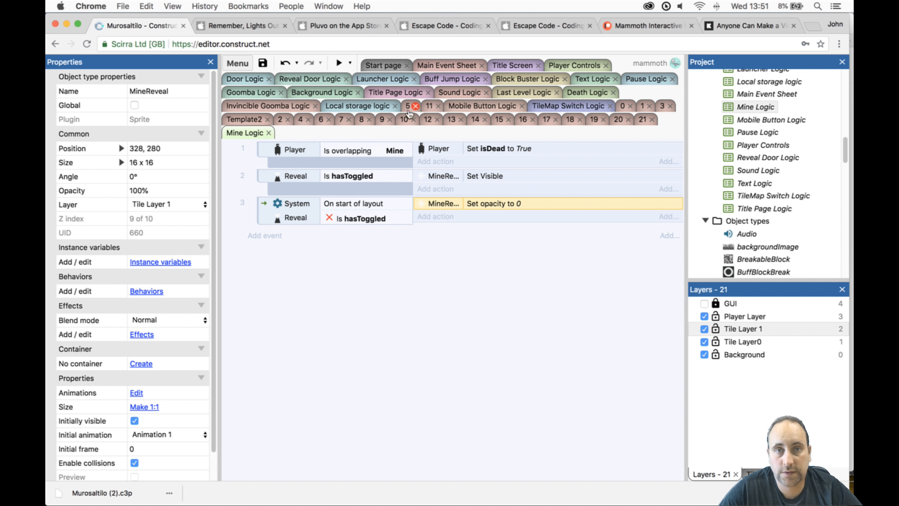
- In Reveal Door Logic, add a Set opacity action of 100 for MineReveal to the inverted hasToggled sub-event and preview level 21
left_click(321, 80)
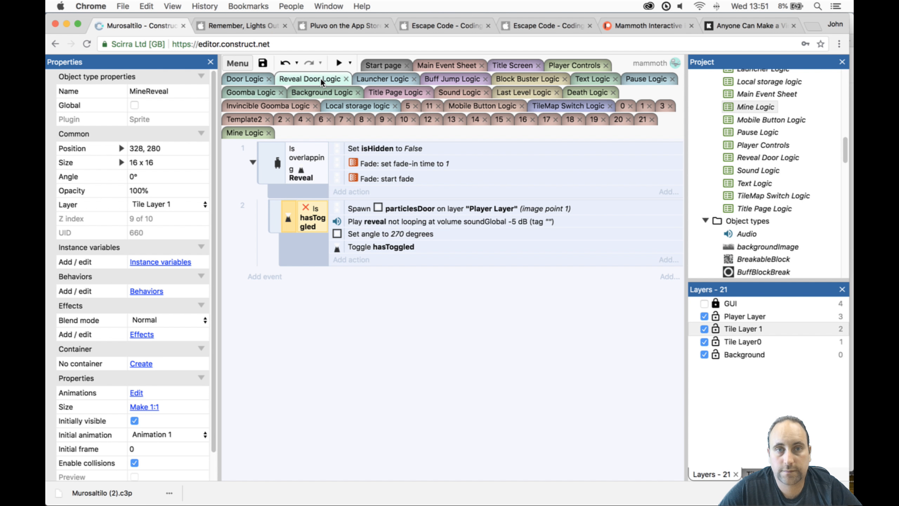
left_click(314, 187)
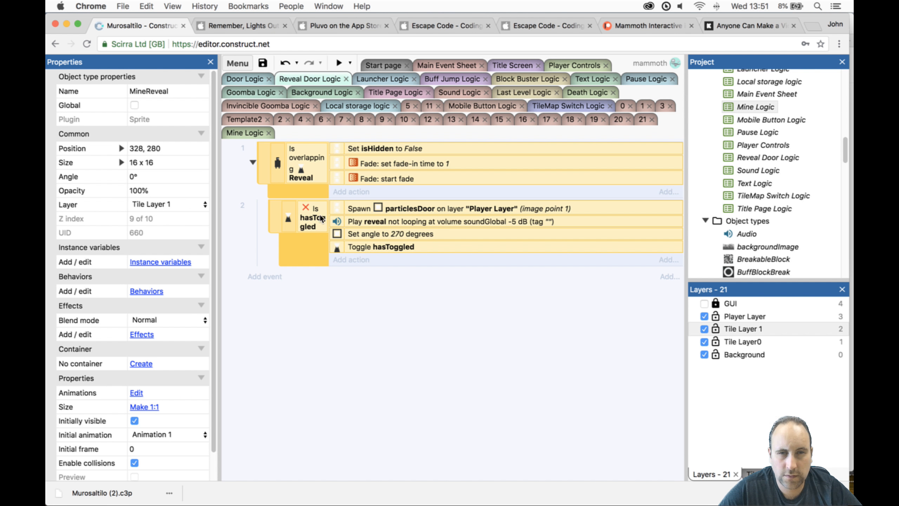
left_click(354, 261)
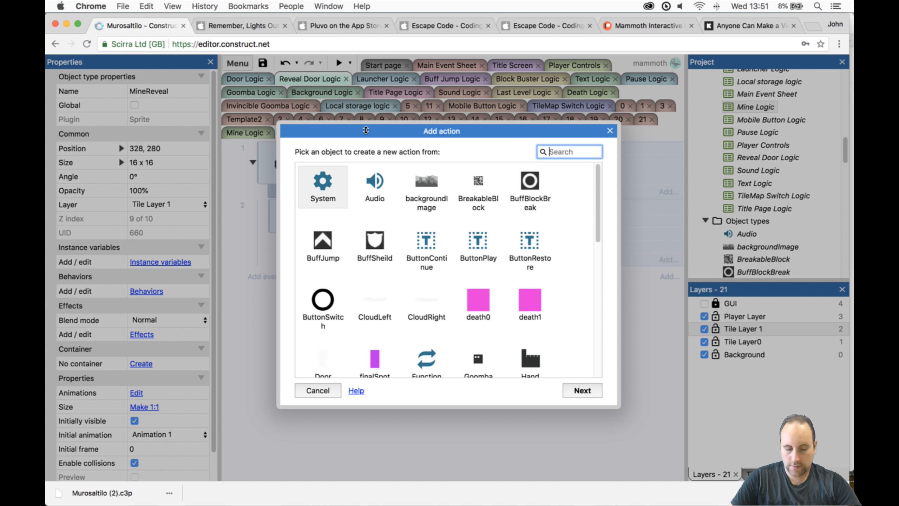
type("mine")
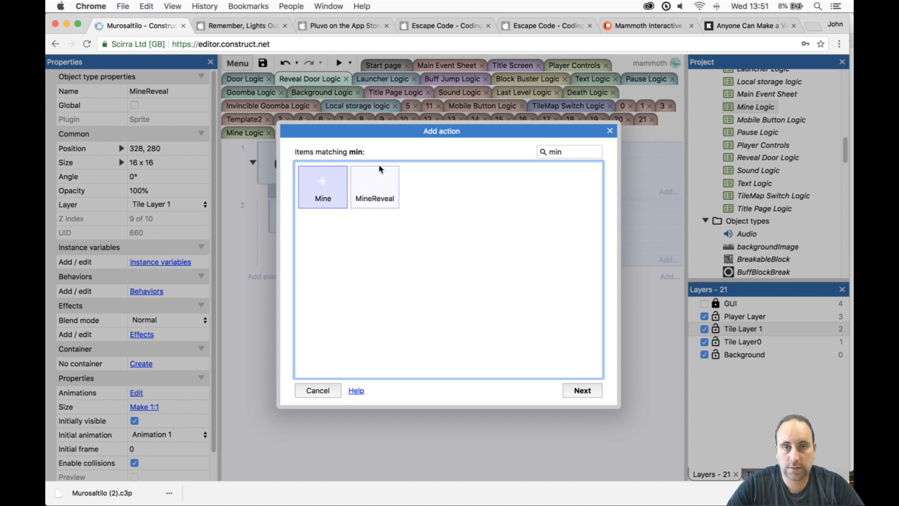
double_click(379, 166)
type("opac")
key("Return")
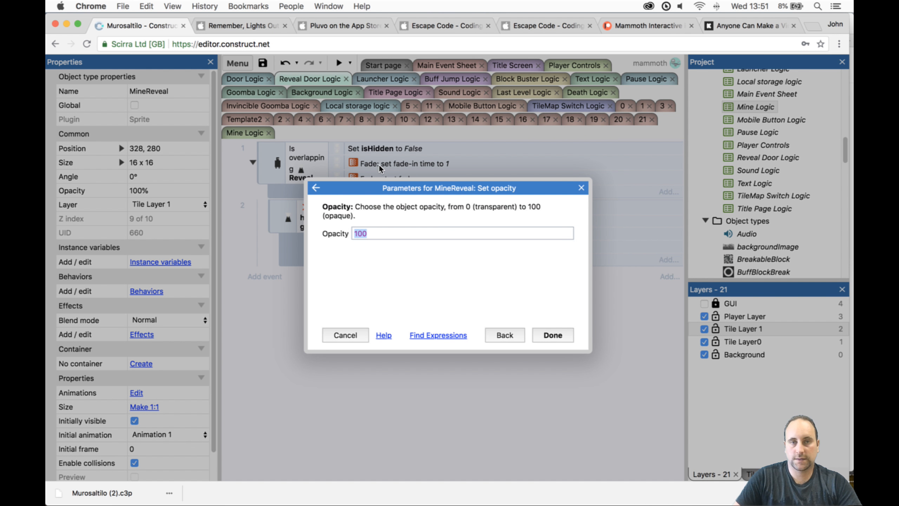
key("Return")
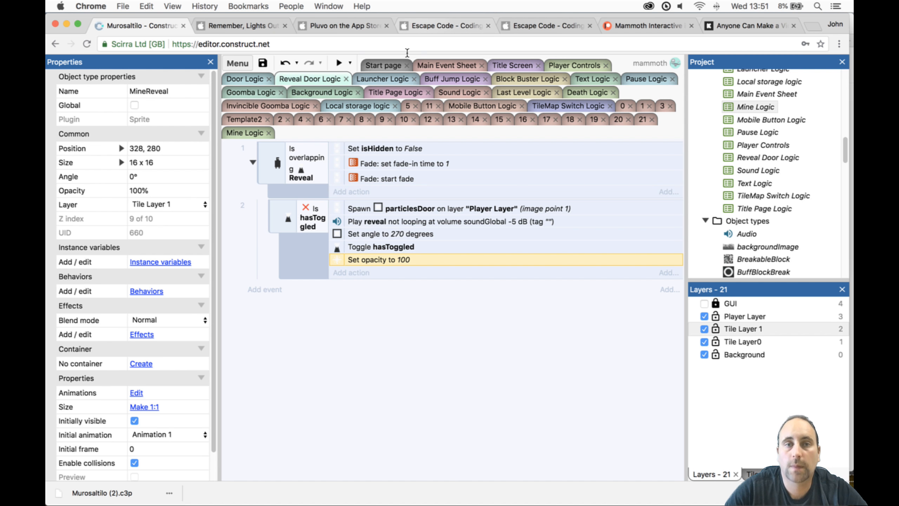
left_click(338, 60)
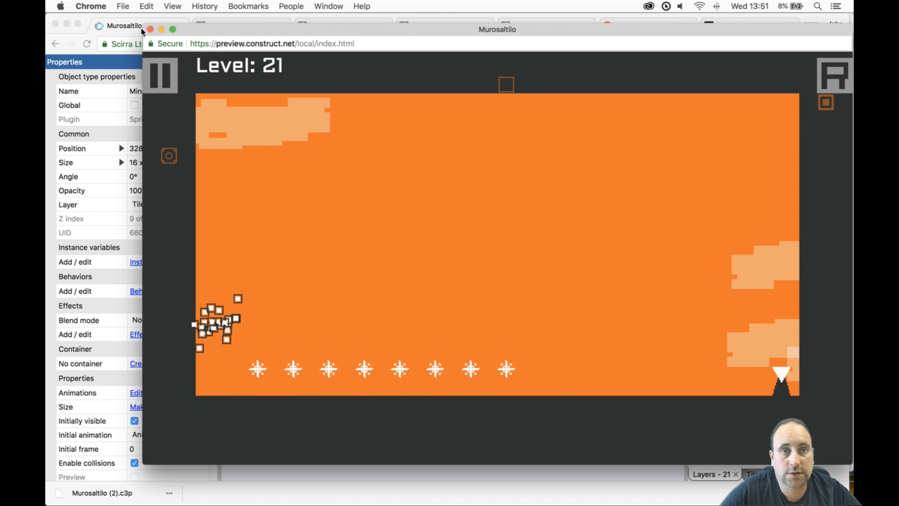
left_click(151, 29)
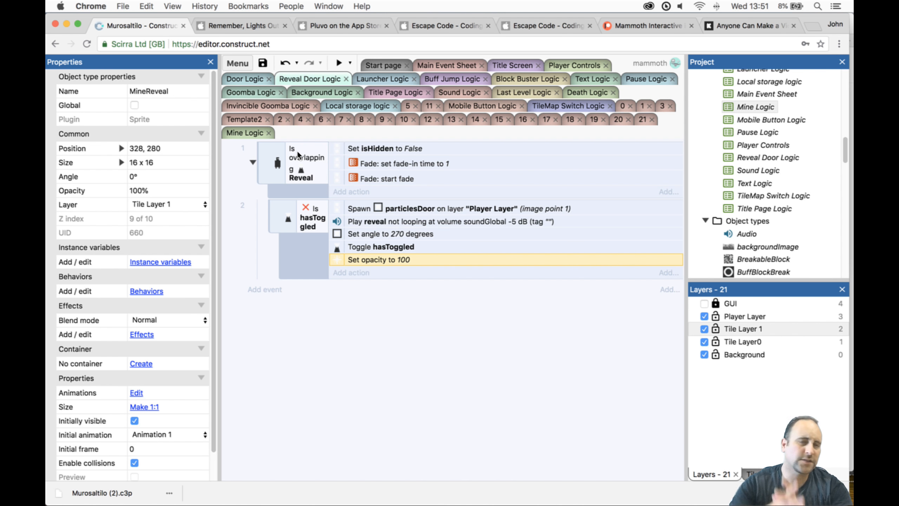
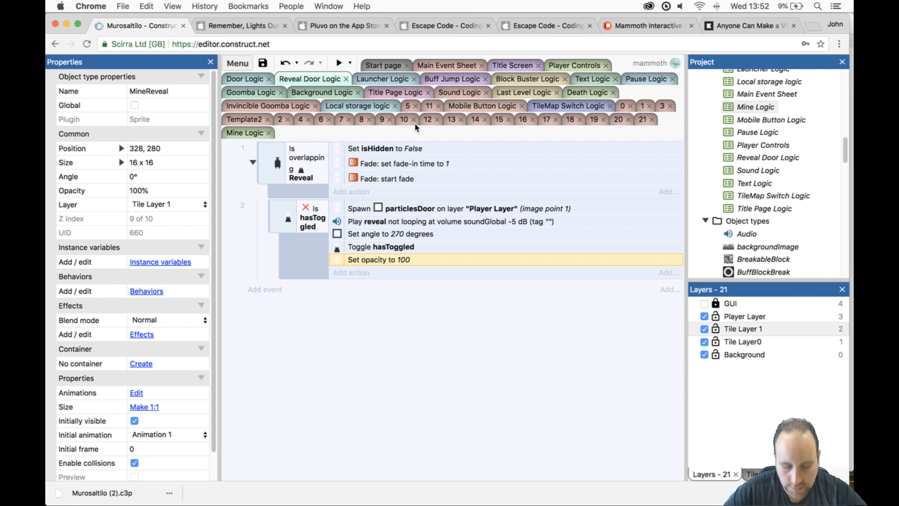
- Search all event sheets in the project for "mine" and go to the Player overlapping Mine condition in Mine Logic
key("super+f")
type("mio")
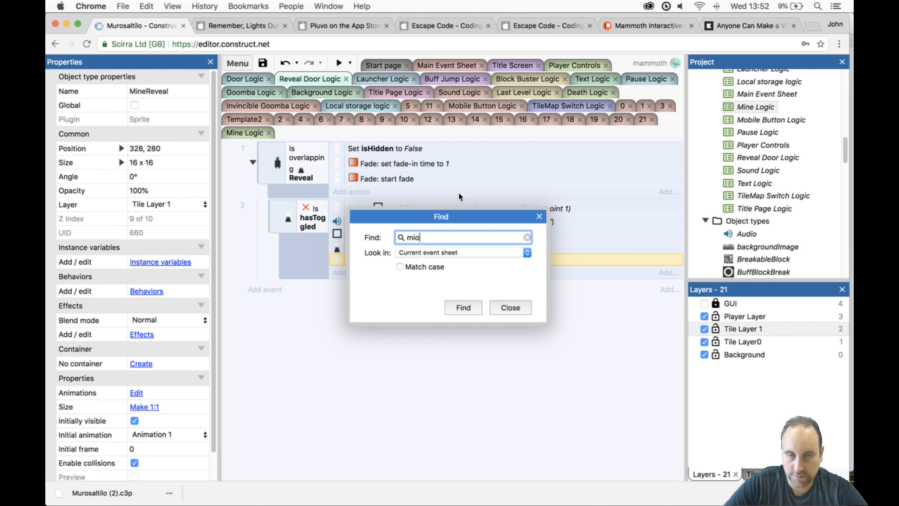
key("BackSpace")
key("BackSpace")
type("ine")
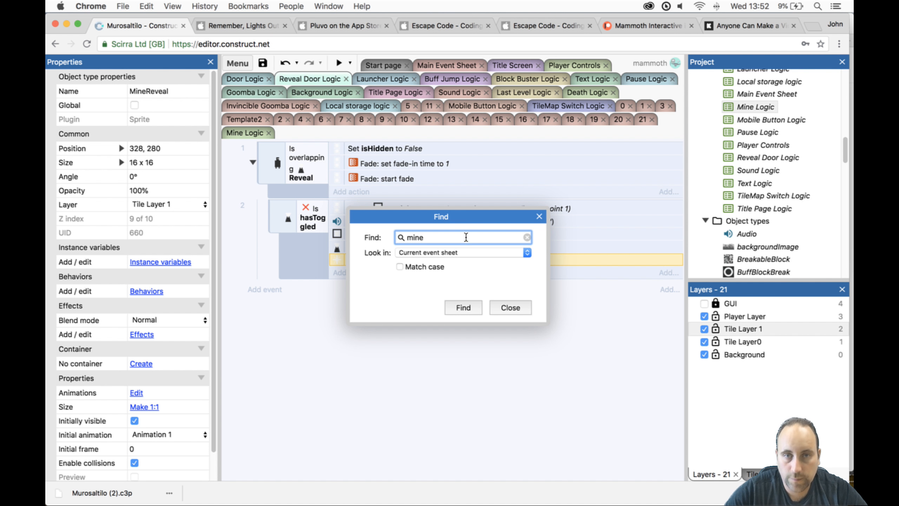
left_click(461, 252)
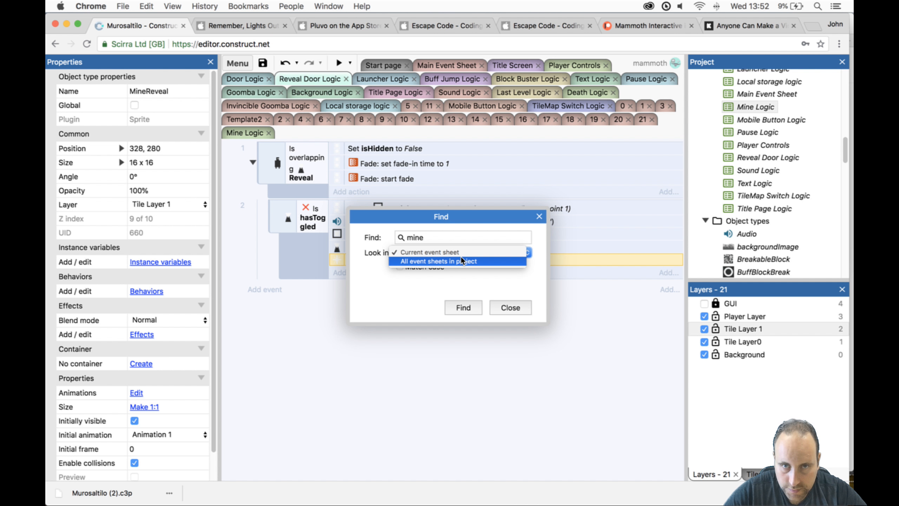
left_click(461, 261)
left_click(471, 308)
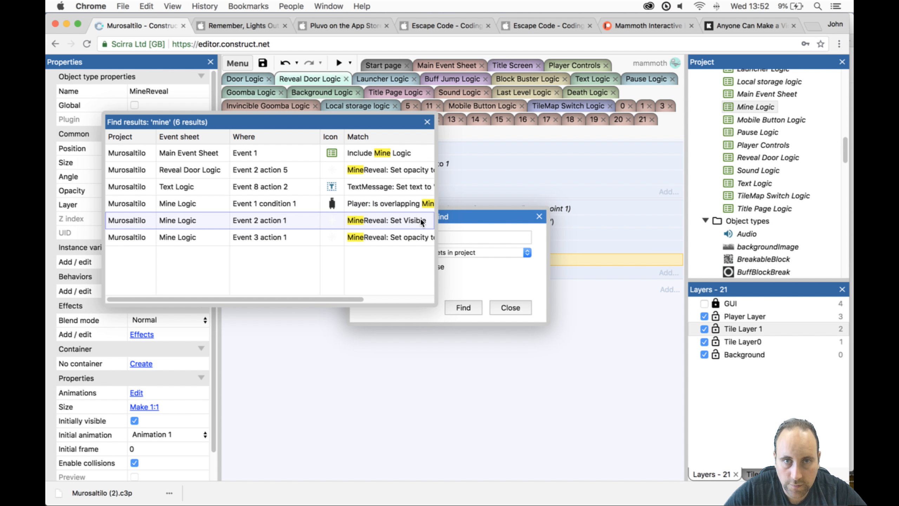
double_click(365, 199)
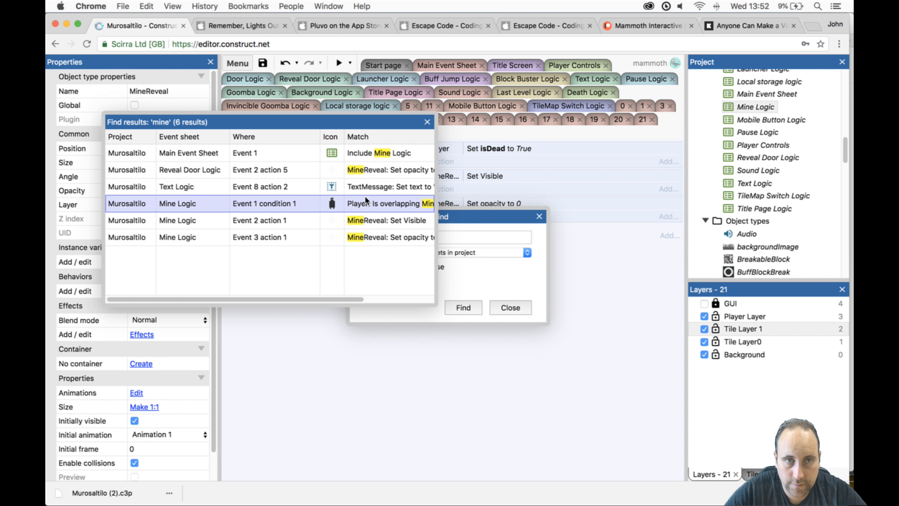
left_click(428, 122)
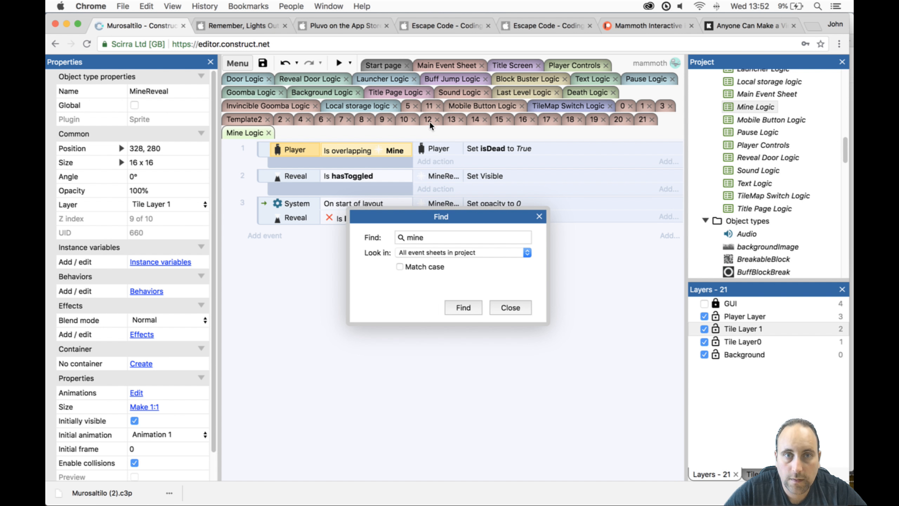
- Duplicate the Player overlapping Mine event in Mine Logic and change the copy's overlap object to MineReveal
left_click(369, 163)
left_click(543, 219)
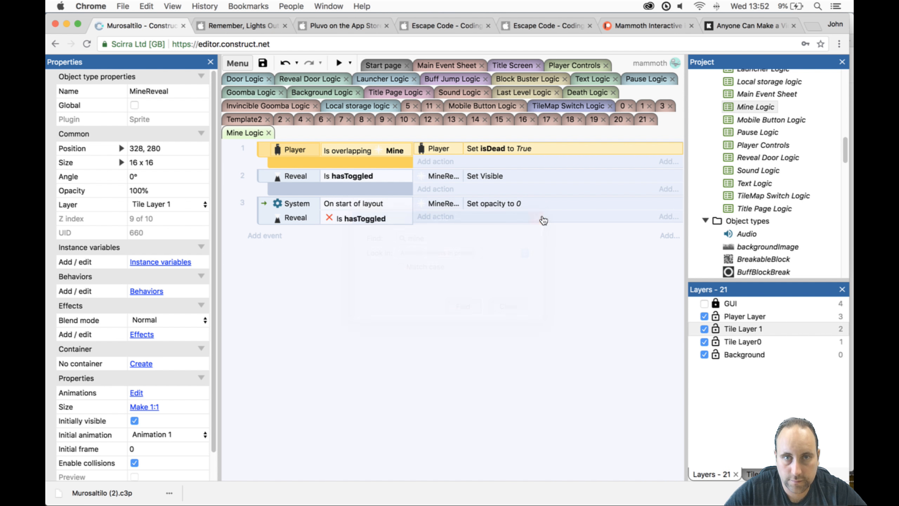
key("ctrl+v")
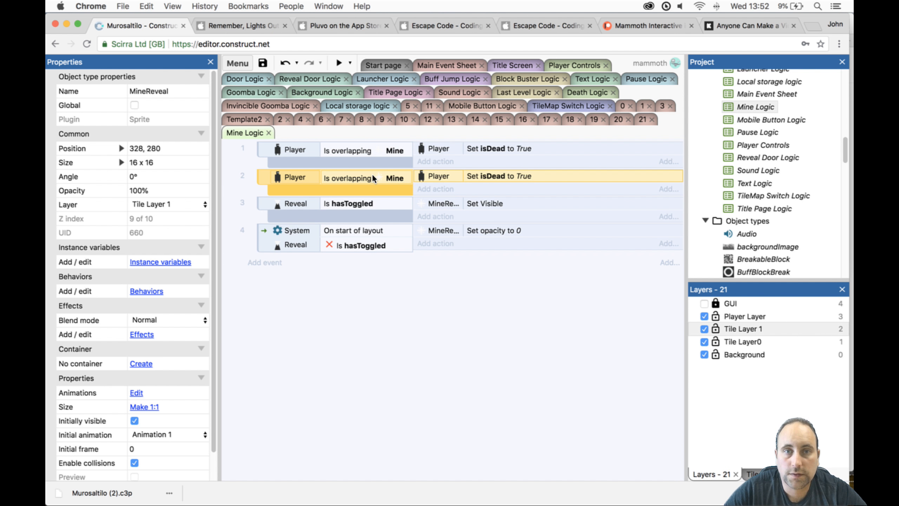
double_click(374, 176)
left_click(401, 240)
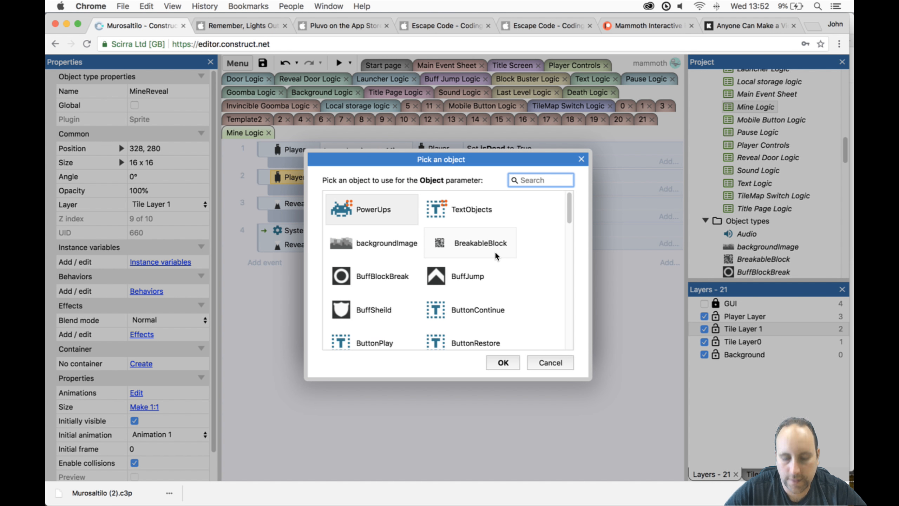
type("mine")
double_click(492, 208)
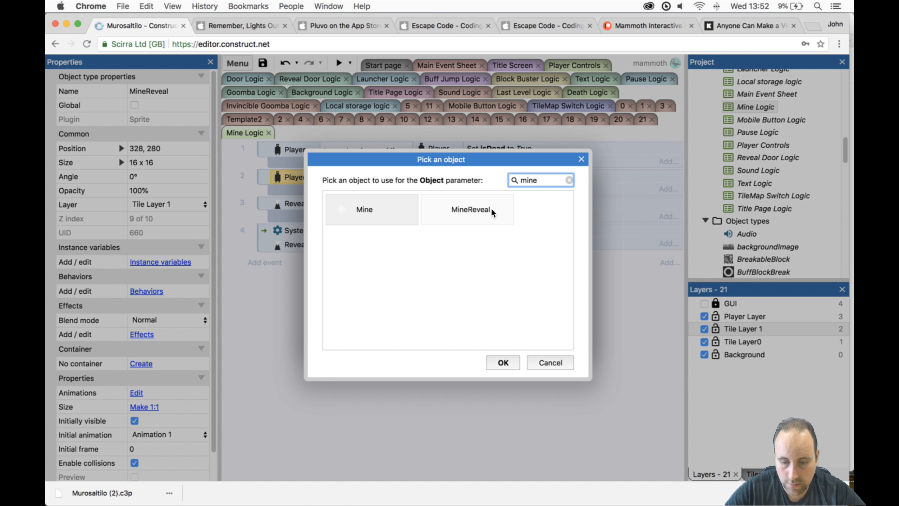
left_click(565, 334)
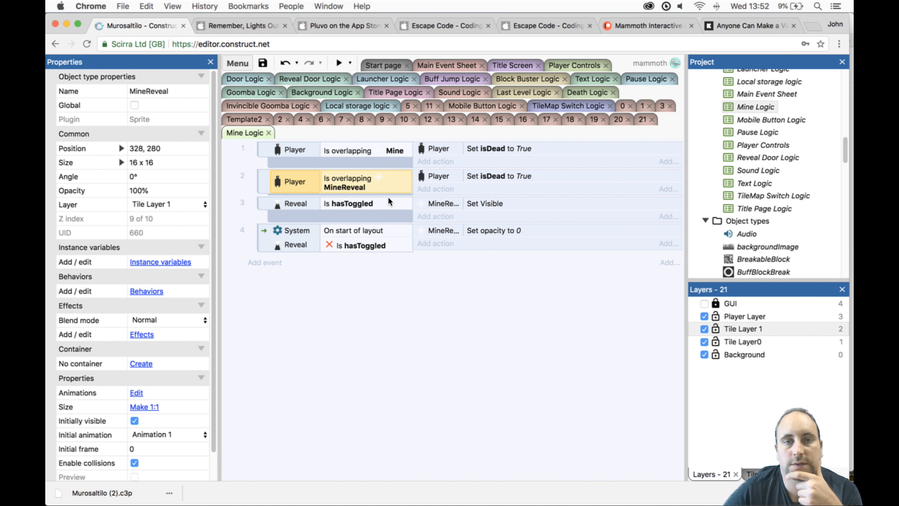
- Add Reveal's boolean hasToggled condition to the Player overlapping MineReveal event and test level 21 in the preview
type("c")
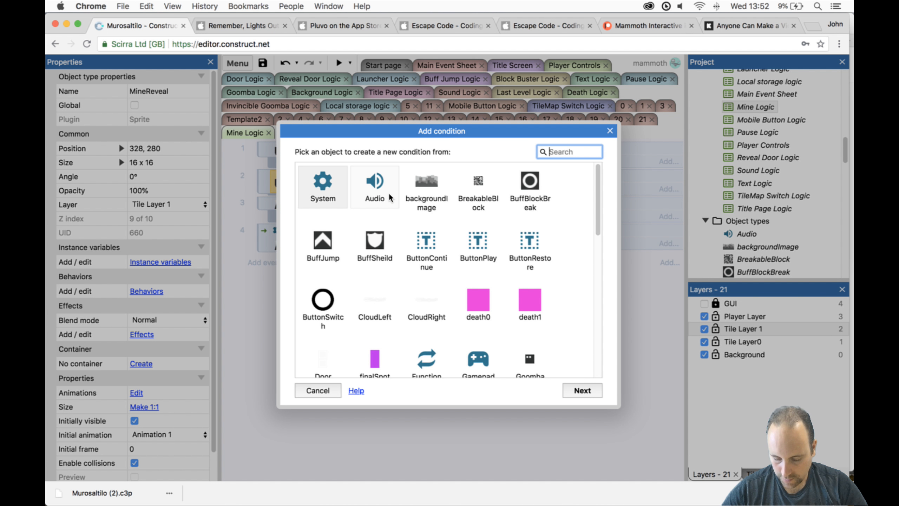
type("doo")
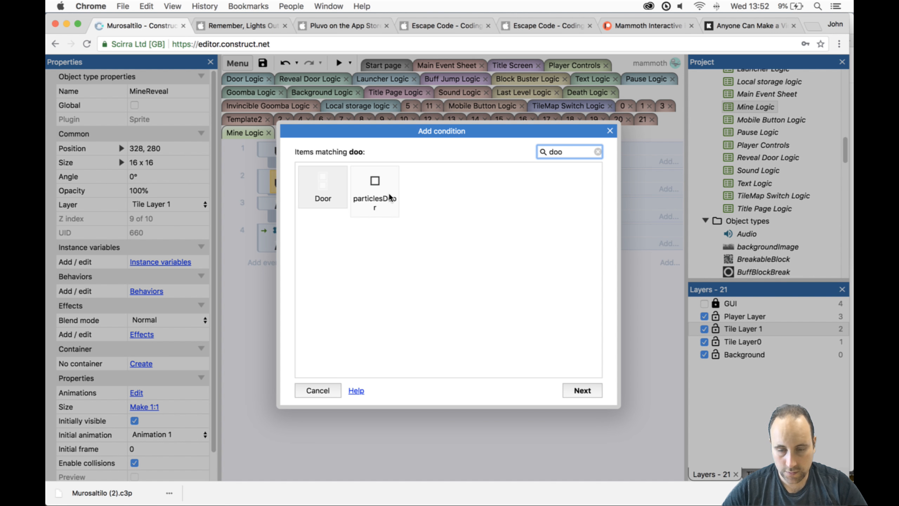
key("BackSpace")
key("BackSpace")
key("BackSpace")
type("re")
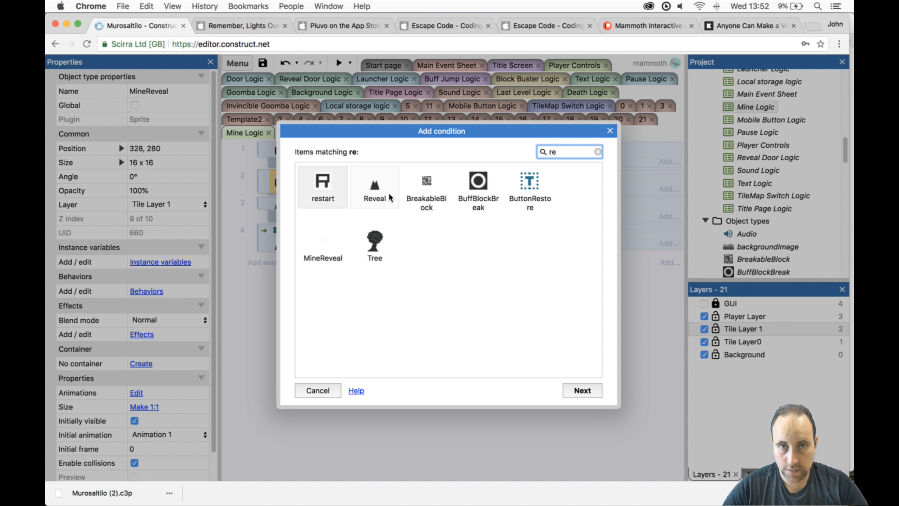
double_click(374, 188)
type("boo")
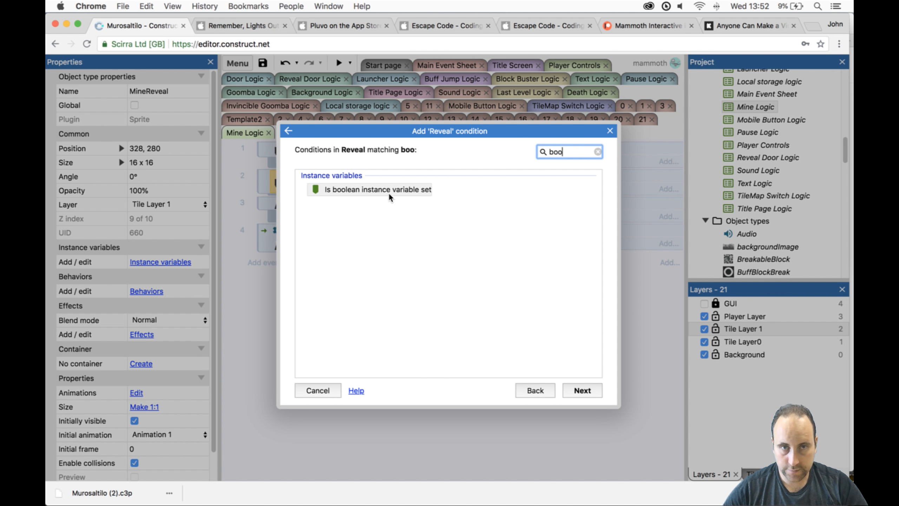
double_click(389, 194)
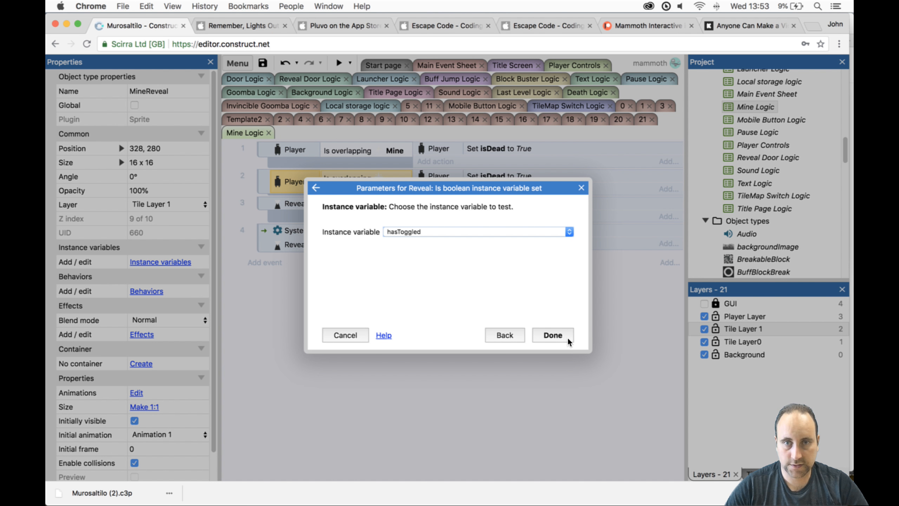
left_click(552, 335)
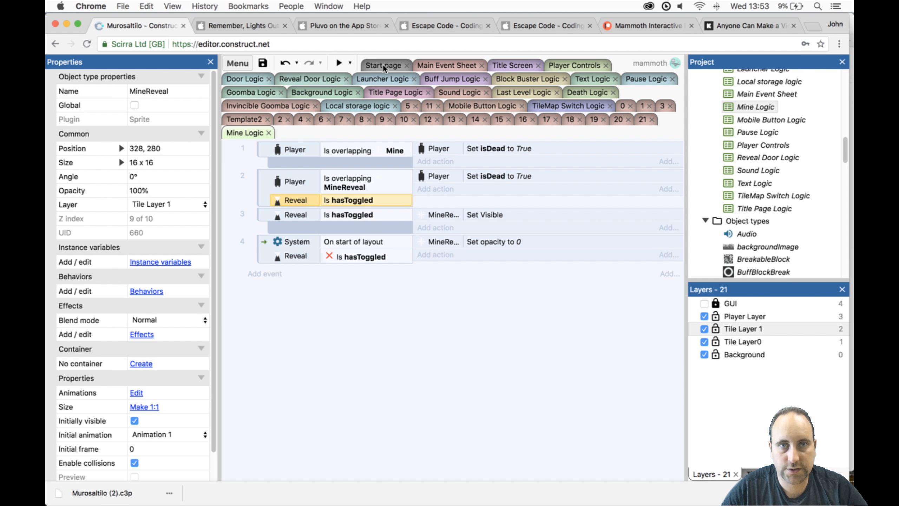
left_click(343, 58)
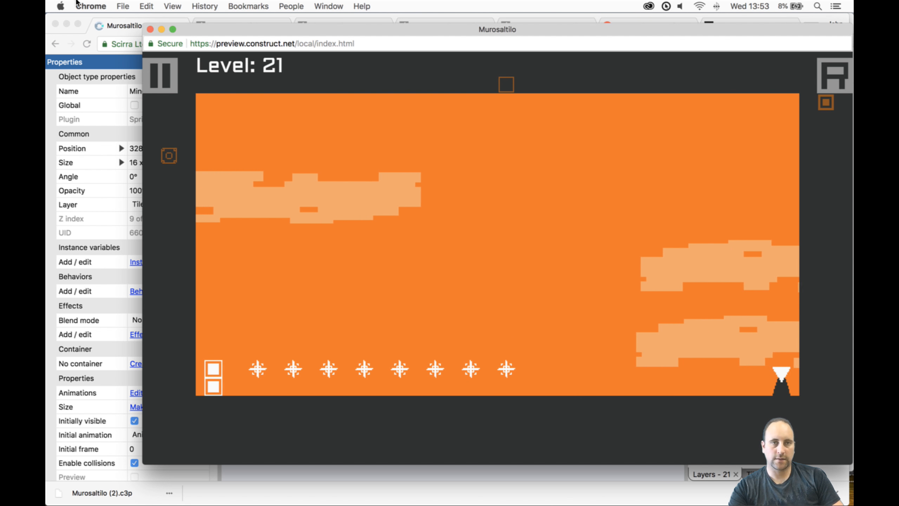
left_click(150, 29)
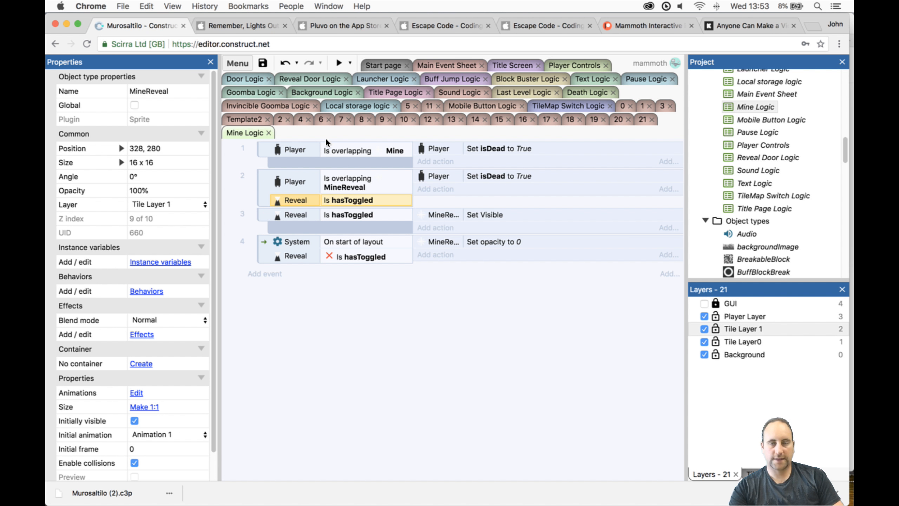
- In layout 21, move the two MineReveal mines nearest the Player along the floor to 504, 280 and 408, 280
left_click(643, 119)
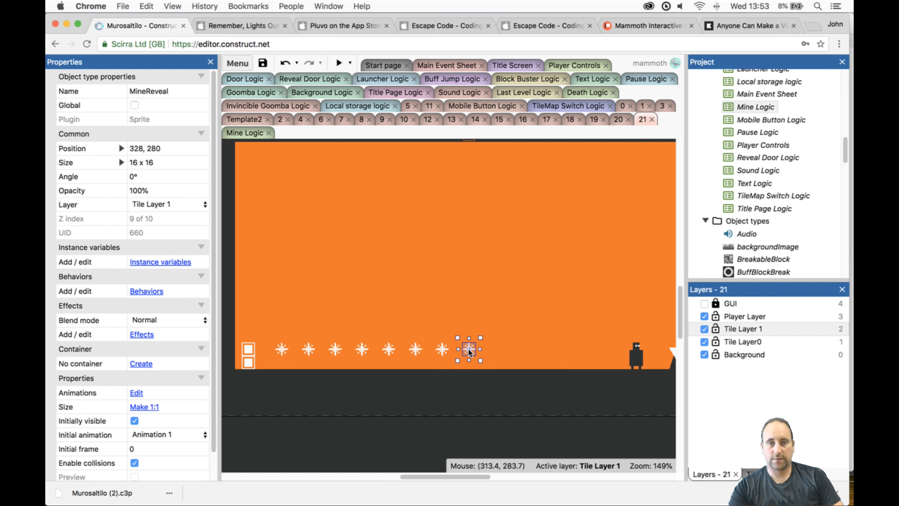
left_click_drag(468, 348, 614, 349)
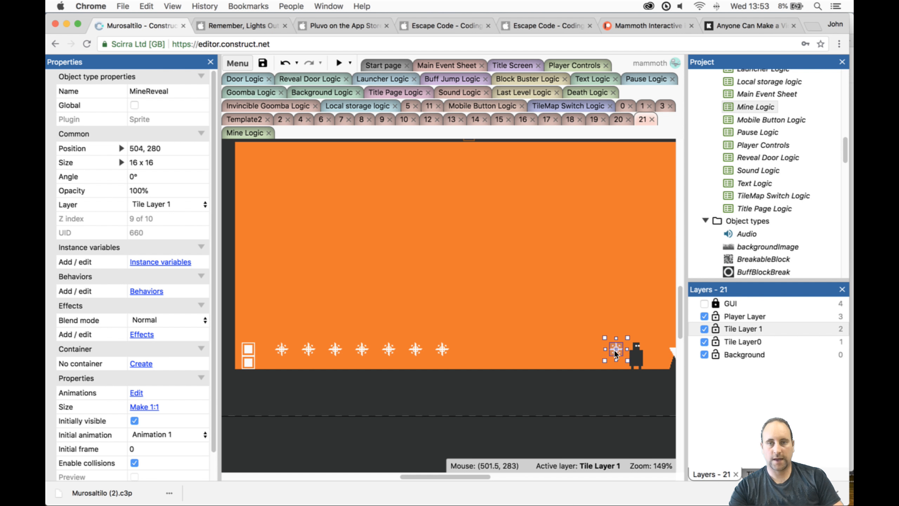
left_click_drag(437, 345, 537, 347)
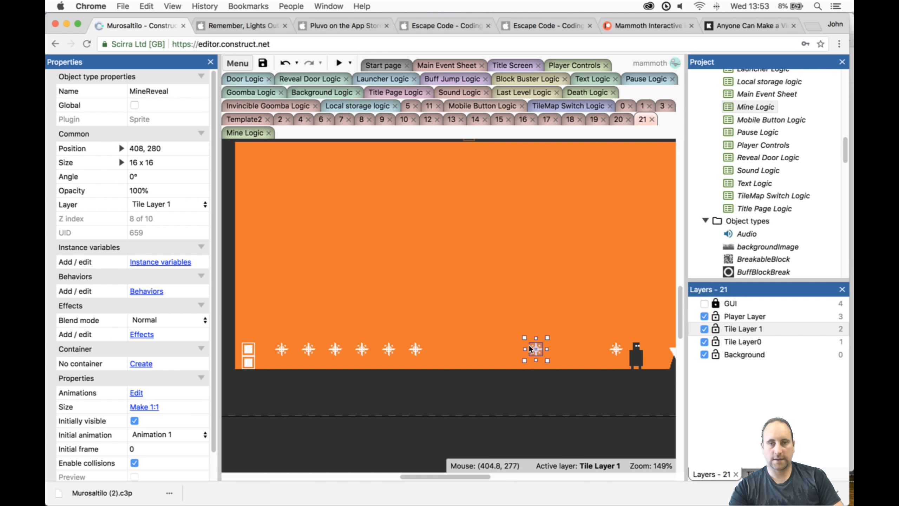
- Delete four MineReveal mines from the middle of the row and move the second mine from the door to 248, 280
left_click(413, 350)
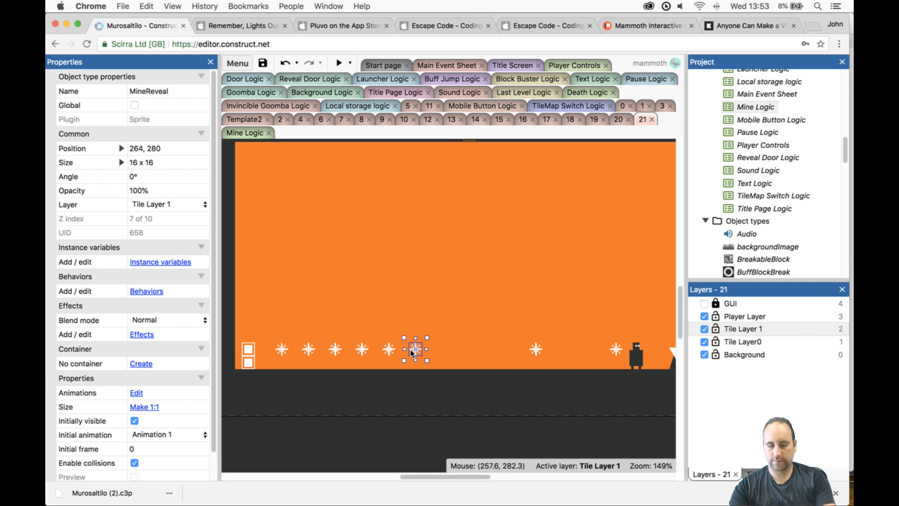
key("Delete")
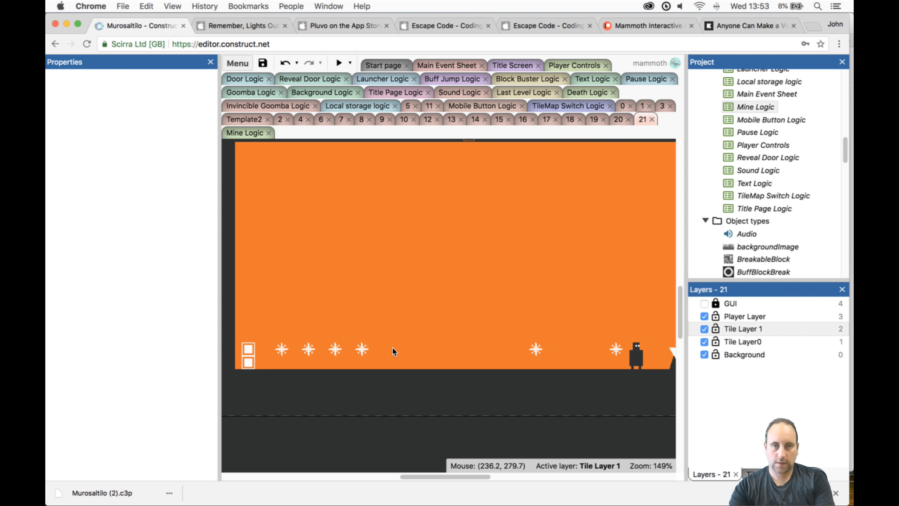
left_click(358, 349)
key("Delete")
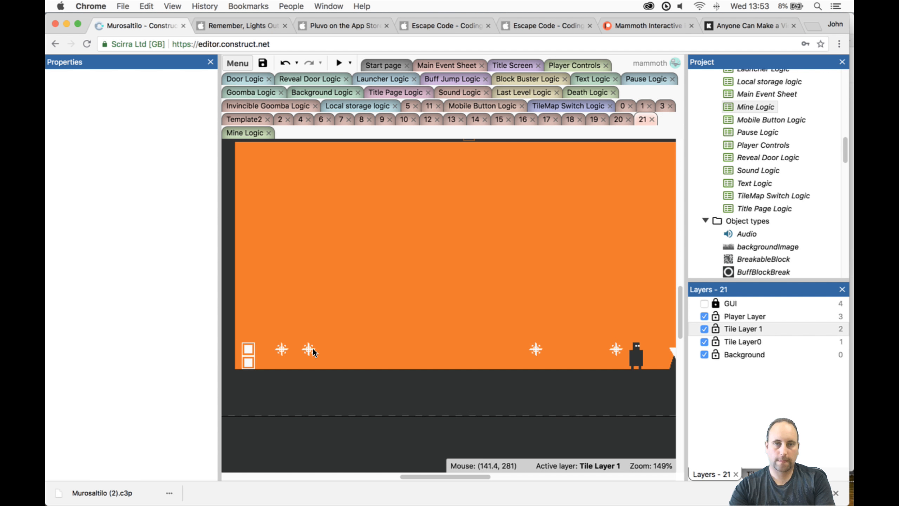
left_click_drag(308, 349, 403, 349)
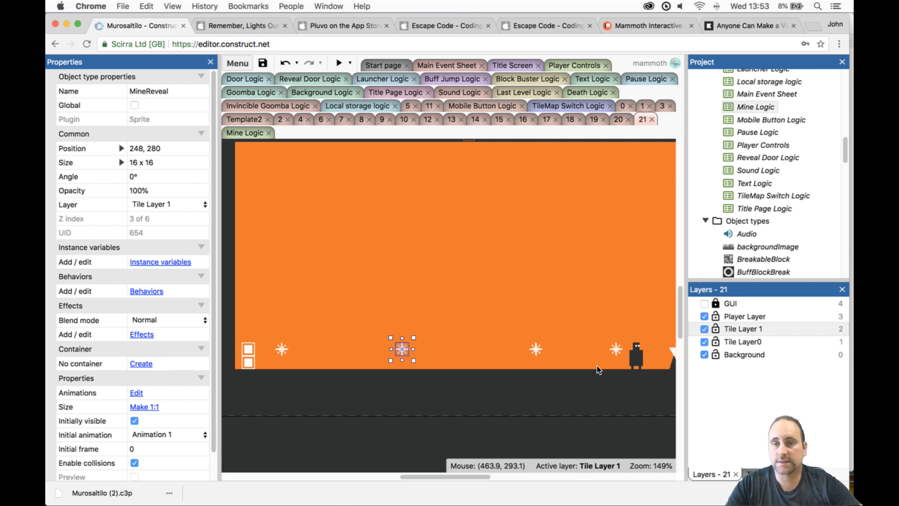
- Lock Tile Layer0 and draw three full-height solid-tile columns between the mines on Tilemap1: four tiles wide in the middle, one tile wide on either side
left_click(758, 329)
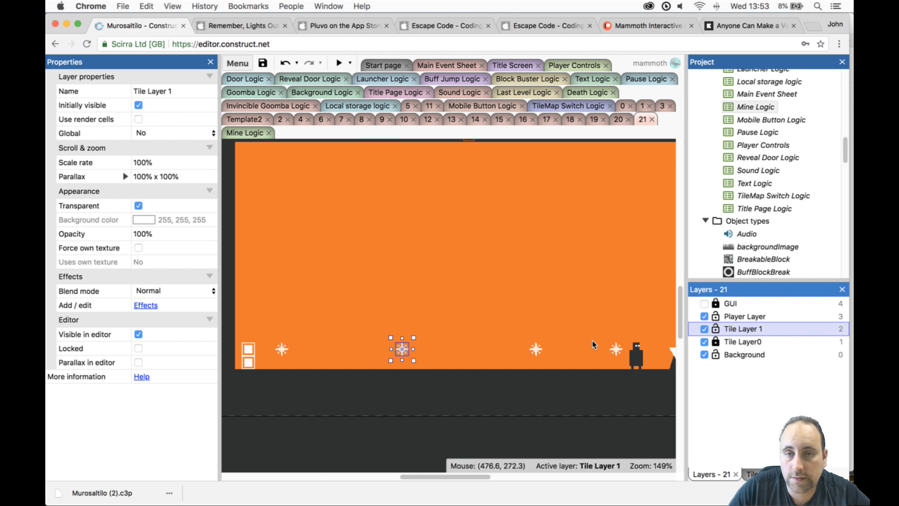
left_click(600, 354)
scroll(633, 369, "down", 5, "ctrl")
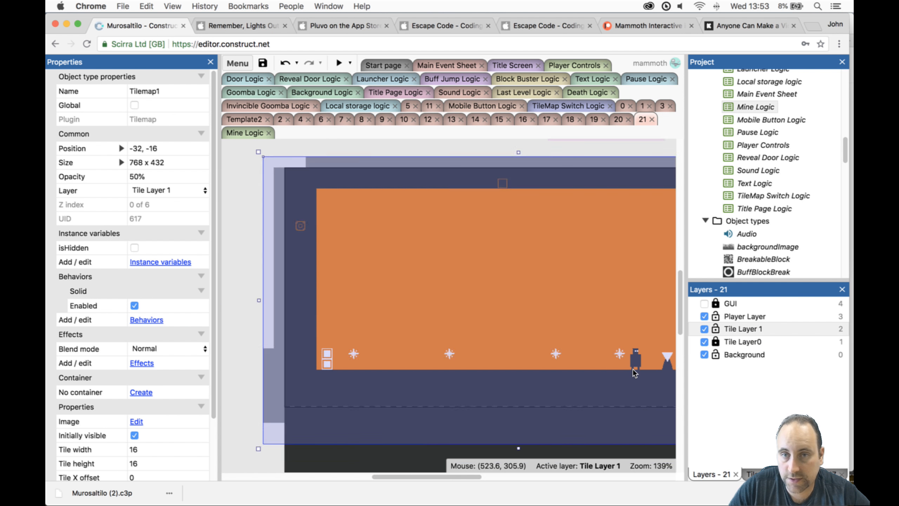
left_click_drag(473, 477, 502, 478)
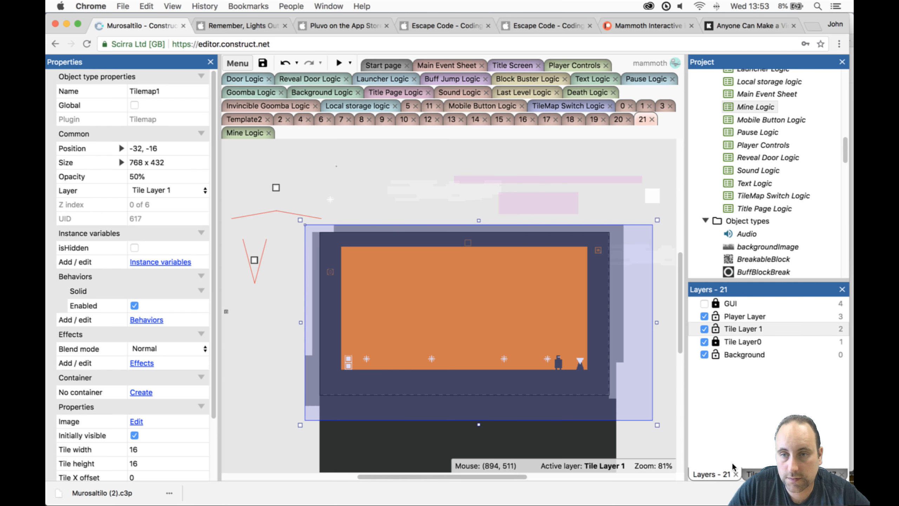
left_click(750, 474)
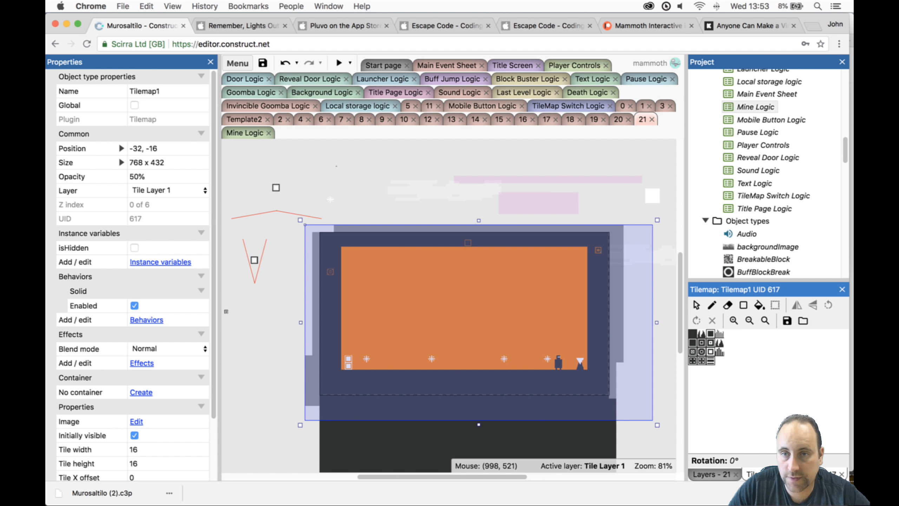
left_click(692, 333)
left_click(744, 304)
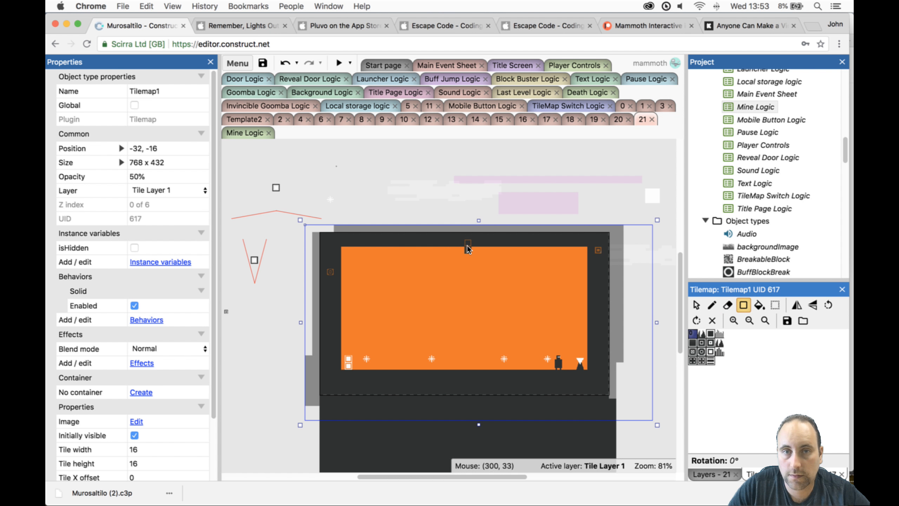
left_click_drag(460, 247, 481, 371)
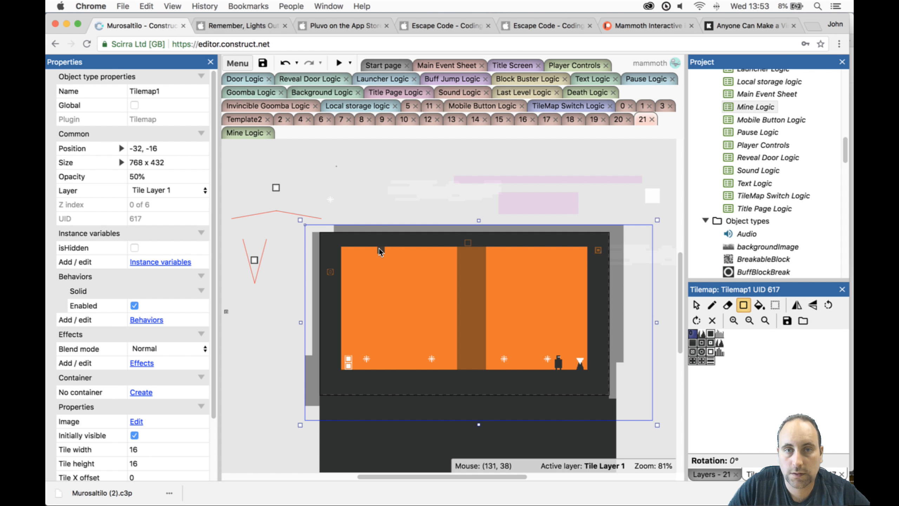
left_click_drag(380, 248, 382, 362)
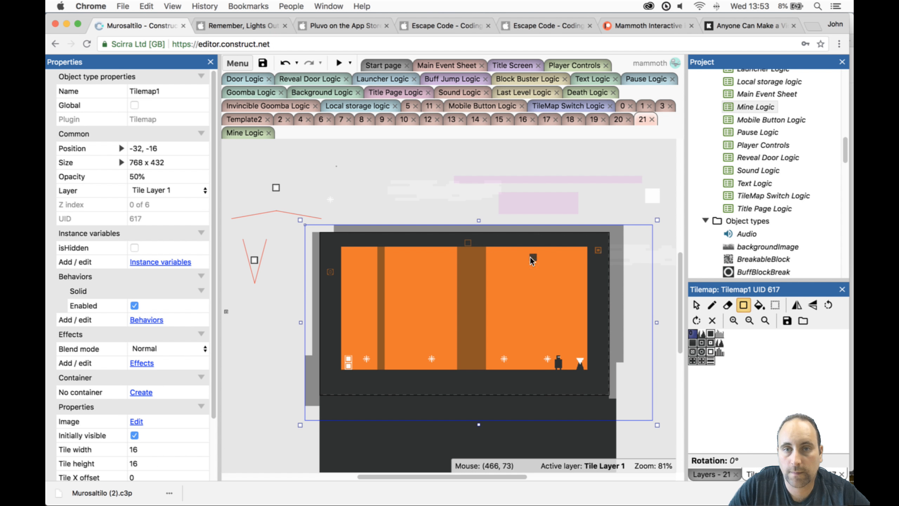
left_click_drag(532, 249, 534, 368)
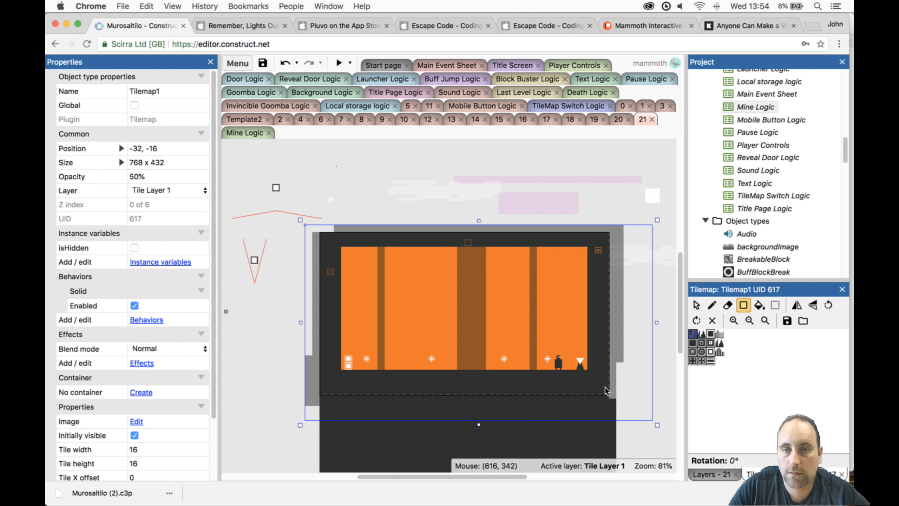
left_click(702, 475)
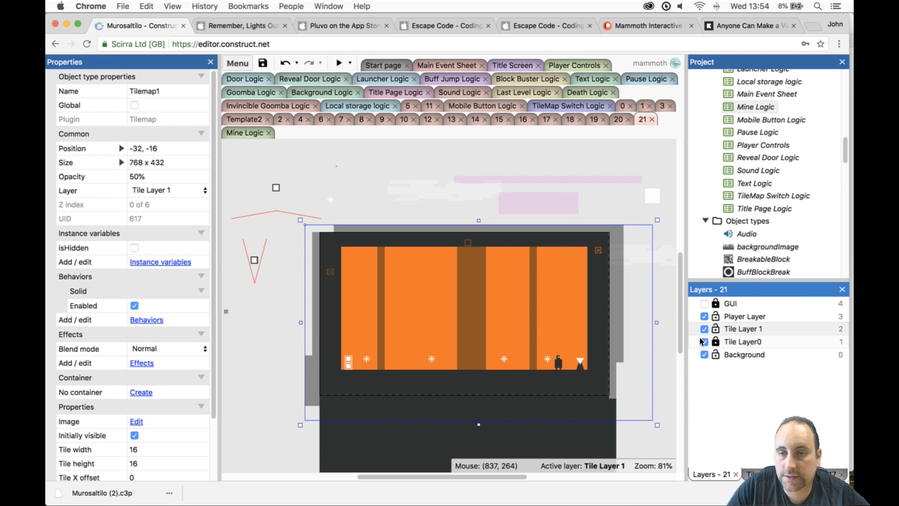
- Unlock Tile Layer0, lock Tile Layer 1, and draw a one-tile-wide, full-height solid column on Tilemap0 just Player-side of the third mine from the door
left_click(740, 341)
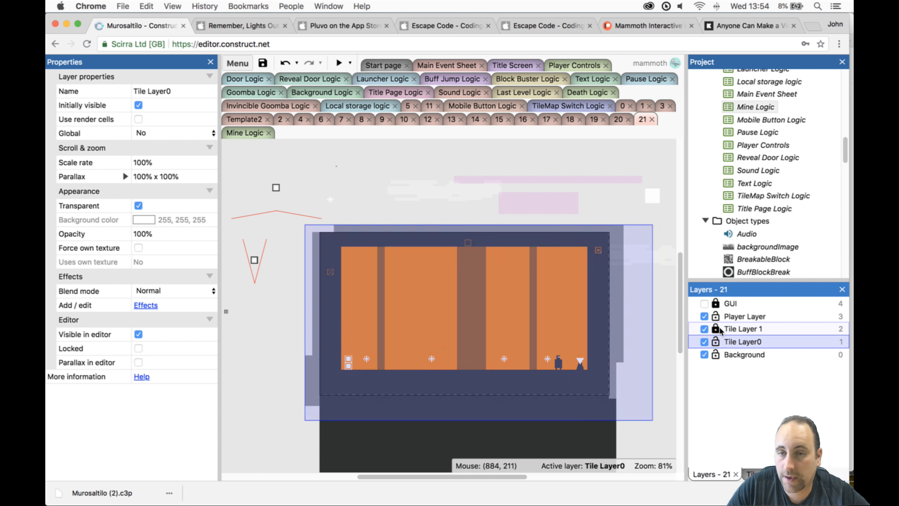
left_click(587, 427)
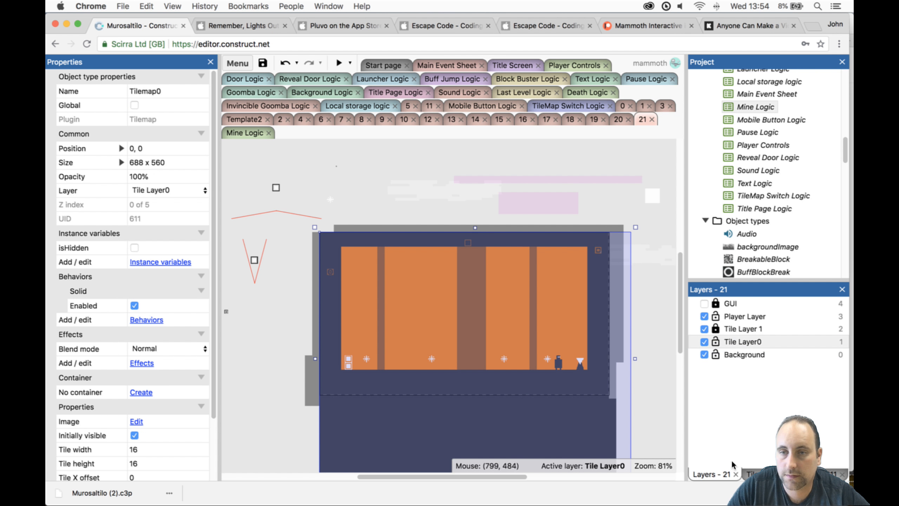
left_click(753, 474)
left_click(693, 333)
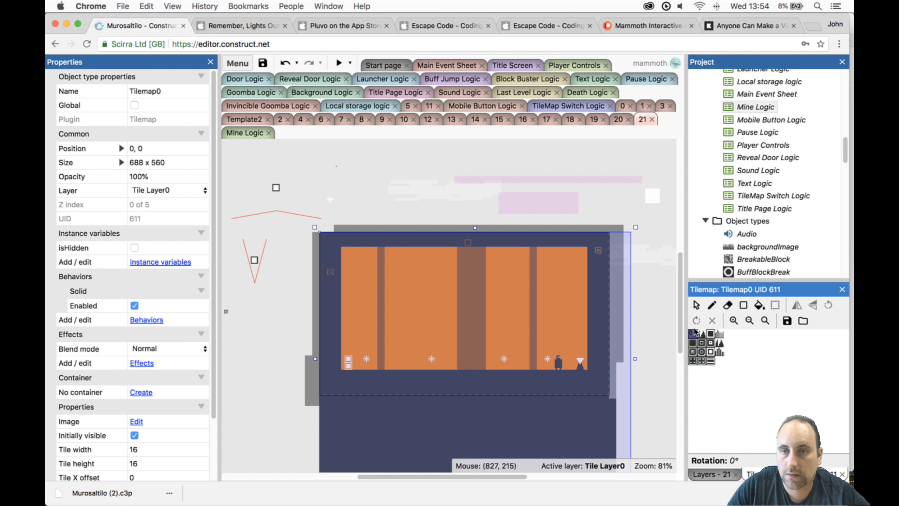
left_click(743, 305)
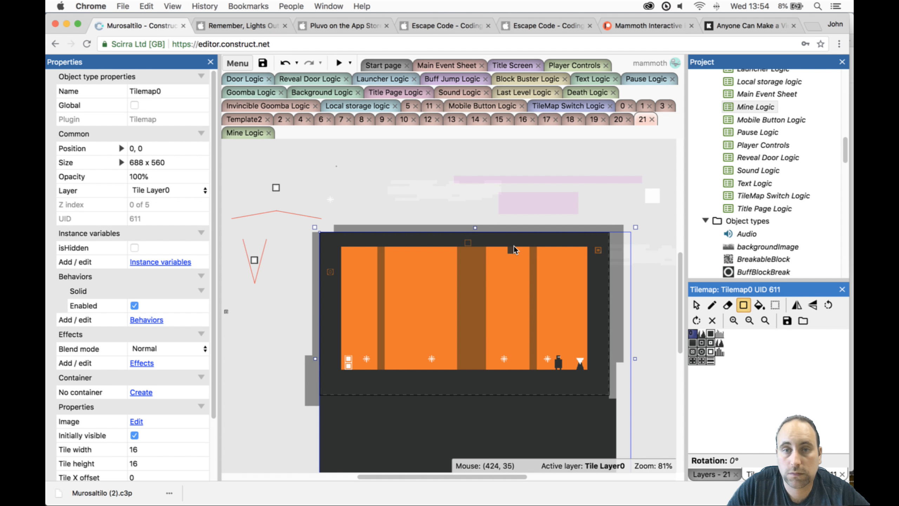
left_click_drag(512, 248, 515, 380)
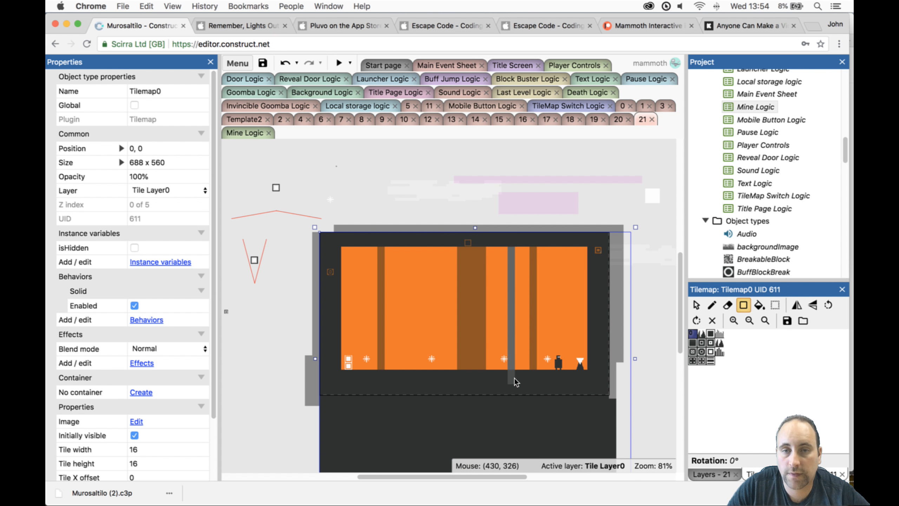
- Draw two more one-tile-wide, full-height columns on Tilemap0, beside the door and Player-side of the second mine, and preview level 21
left_click_drag(444, 252, 438, 356)
key("super+z")
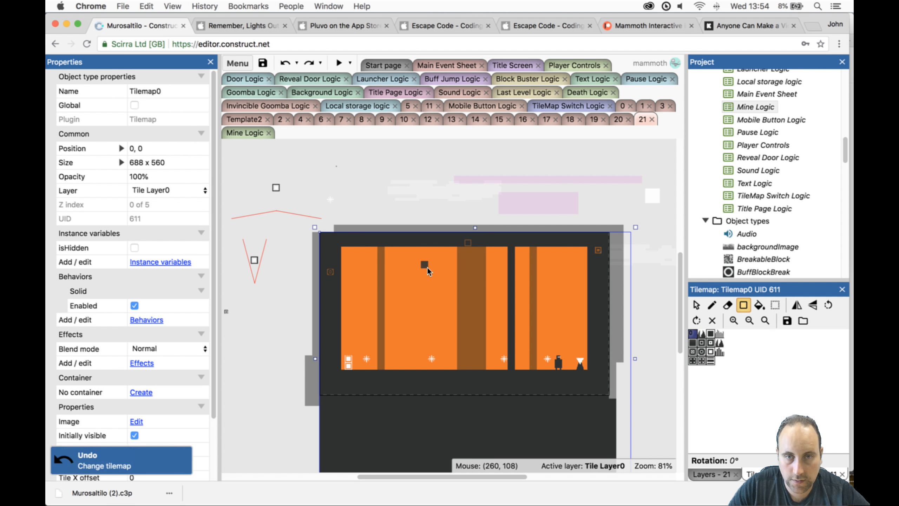
mouse_move(433, 256)
left_mouse_down()
mouse_move(443, 241)
mouse_move(400, 369)
left_mouse_up()
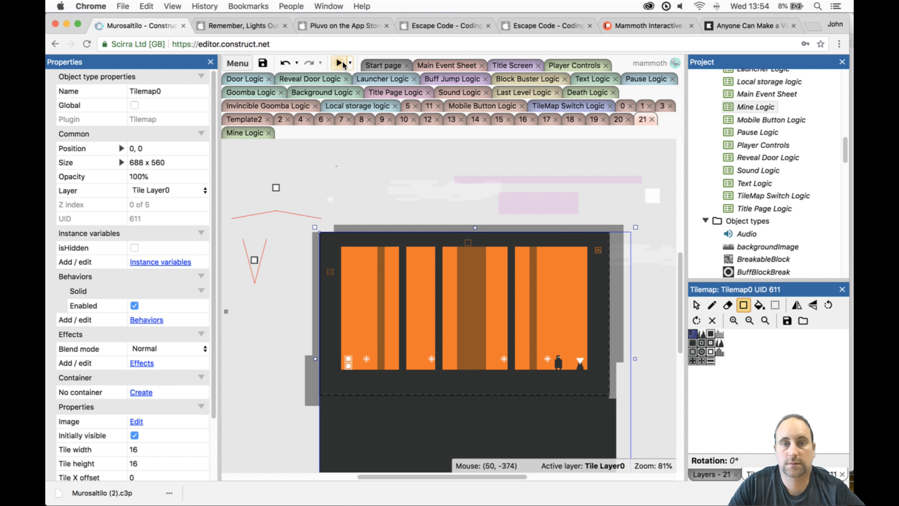
key("super+z")
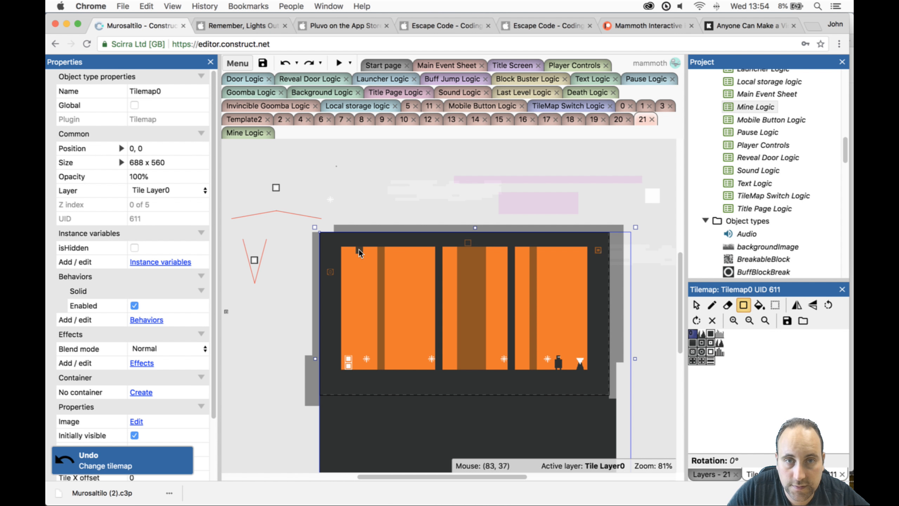
left_click_drag(358, 248, 359, 367)
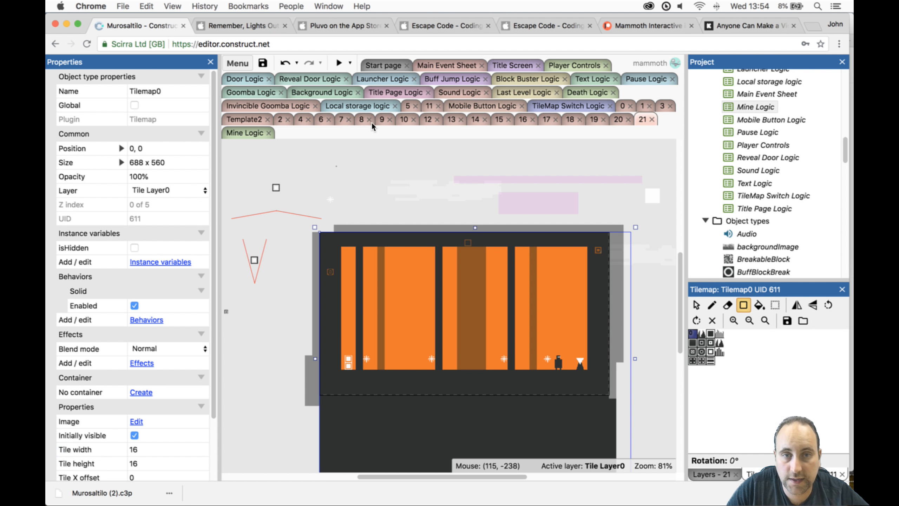
left_click(339, 63)
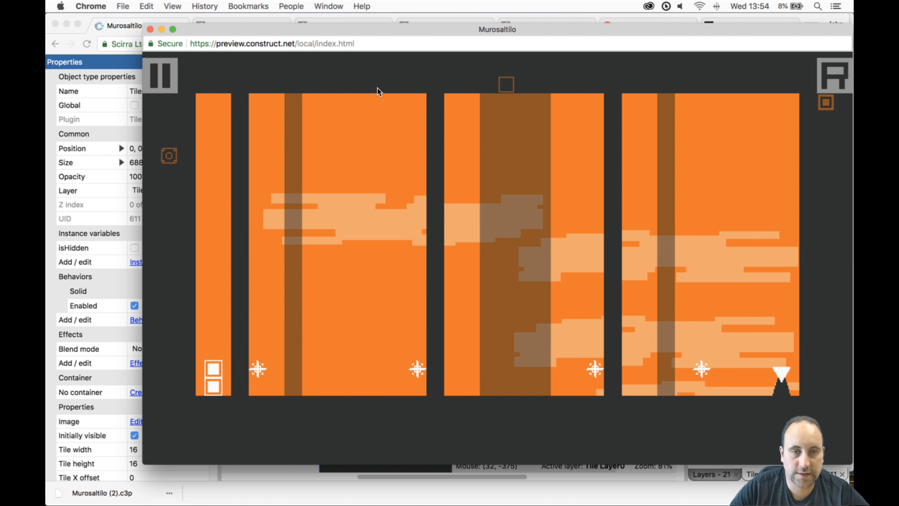
left_click(150, 29)
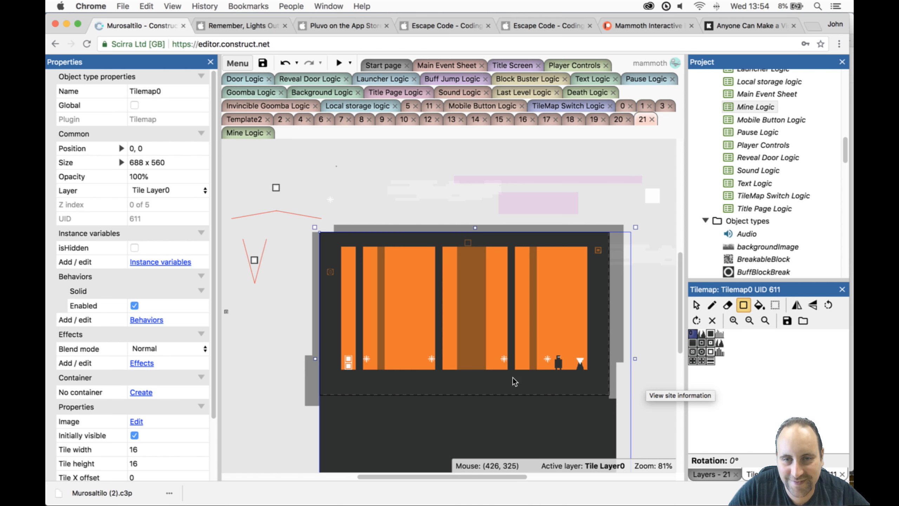
- Raise Tilemap0's floor by two rows of solid tiles between the two columns around the middle of the room
left_click(468, 360)
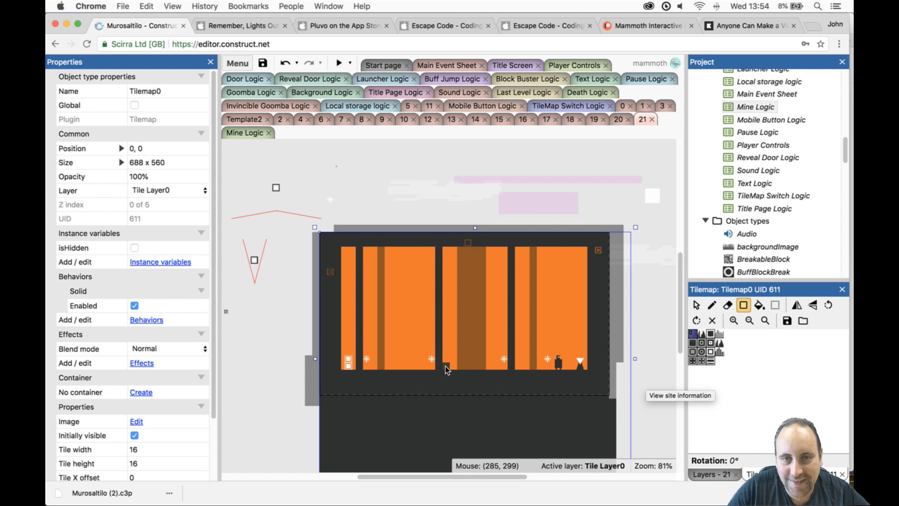
left_click_drag(446, 366, 503, 367)
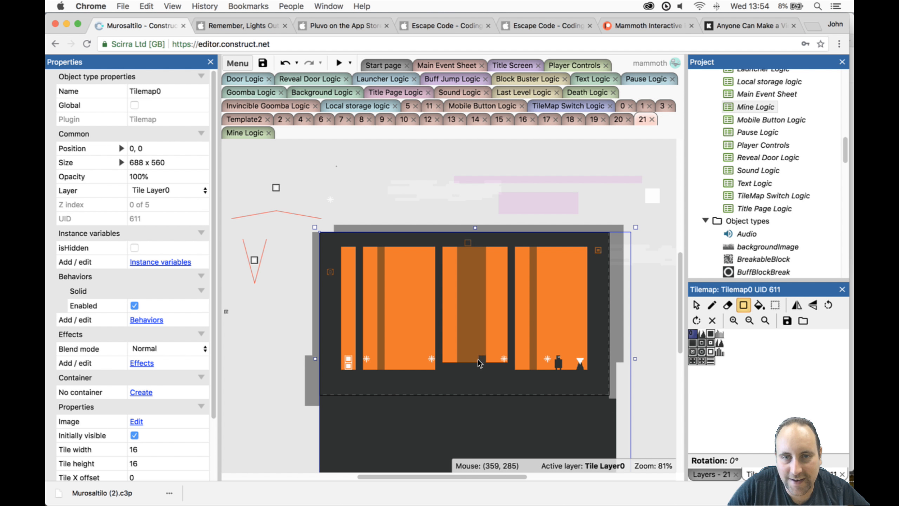
left_click_drag(450, 357, 497, 362)
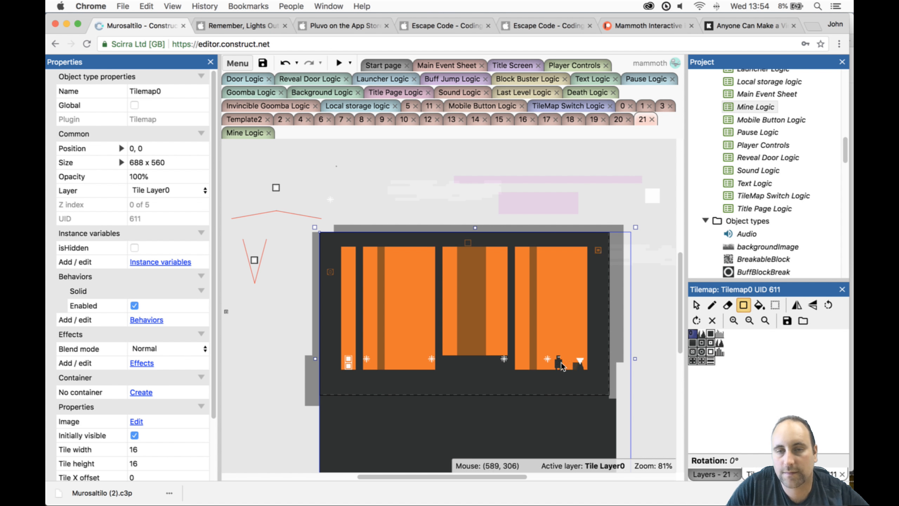
left_click(691, 306)
left_click_drag(506, 359, 504, 358)
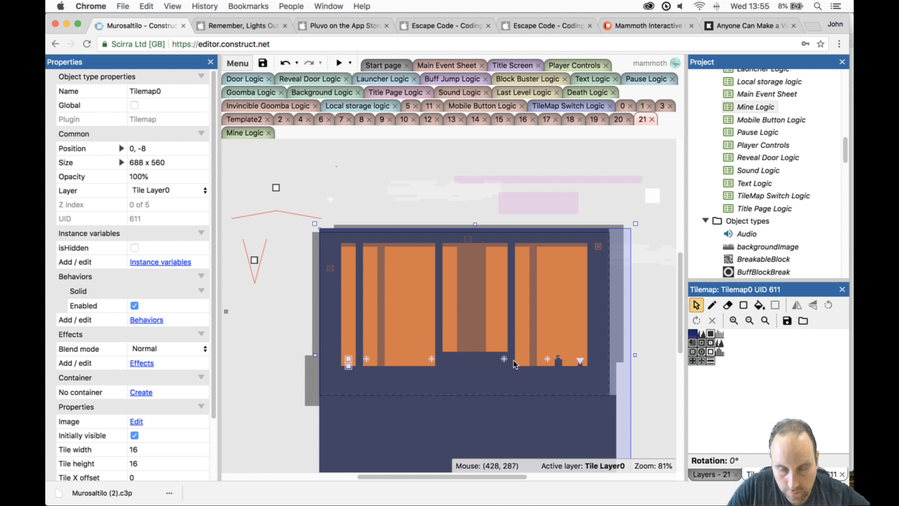
key("super+z")
left_click(645, 364)
left_click(505, 360)
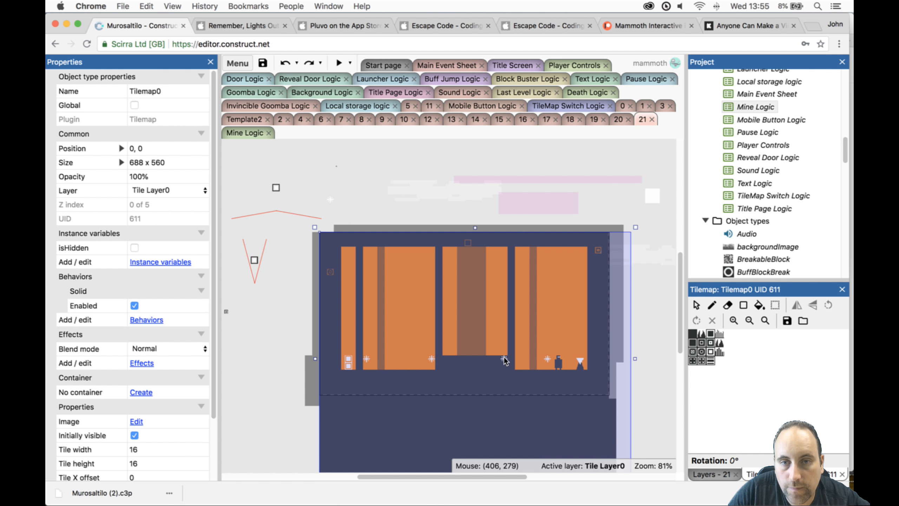
- Unlock Tile Layer 1, lock Tile Layer0, and move the three MineReveal mines nearest the door to 112, 280, 216, 272 and 392, 248
left_click(700, 476)
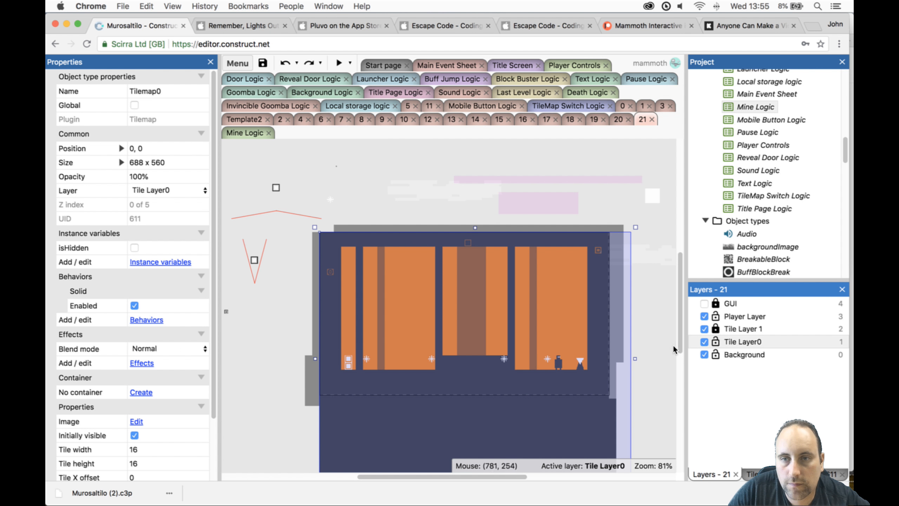
left_click(715, 329)
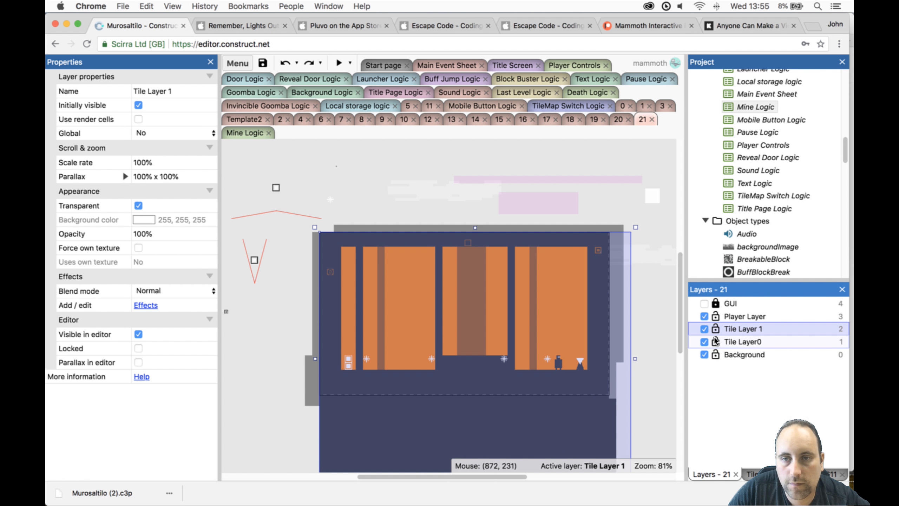
left_click(616, 382)
left_click(505, 359)
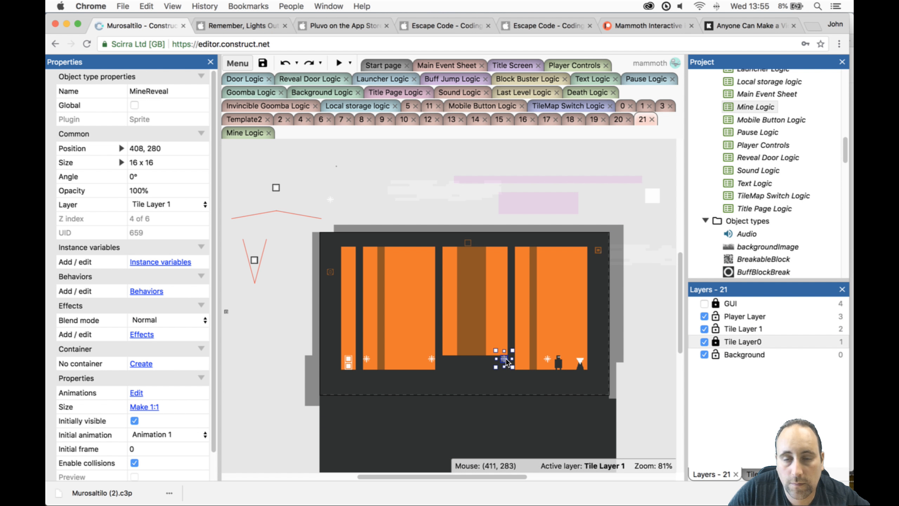
left_click_drag(507, 361, 502, 344)
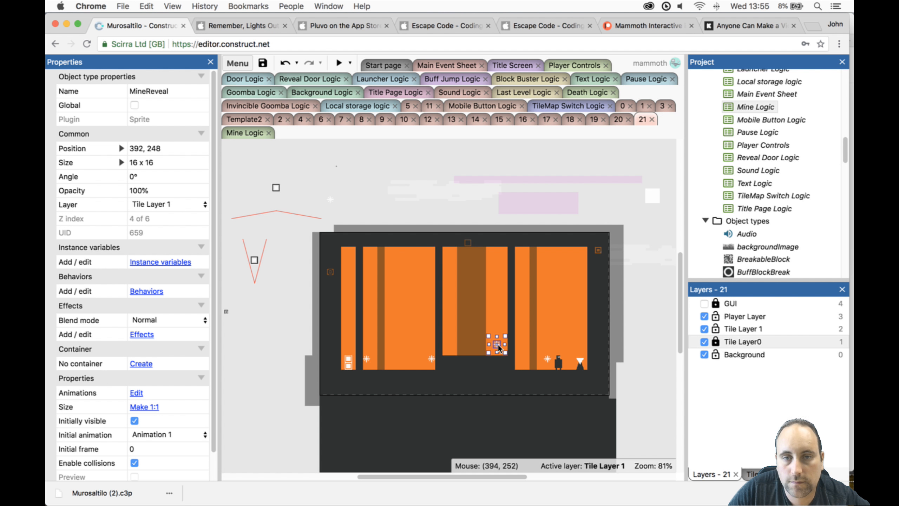
left_click_drag(368, 357, 373, 362)
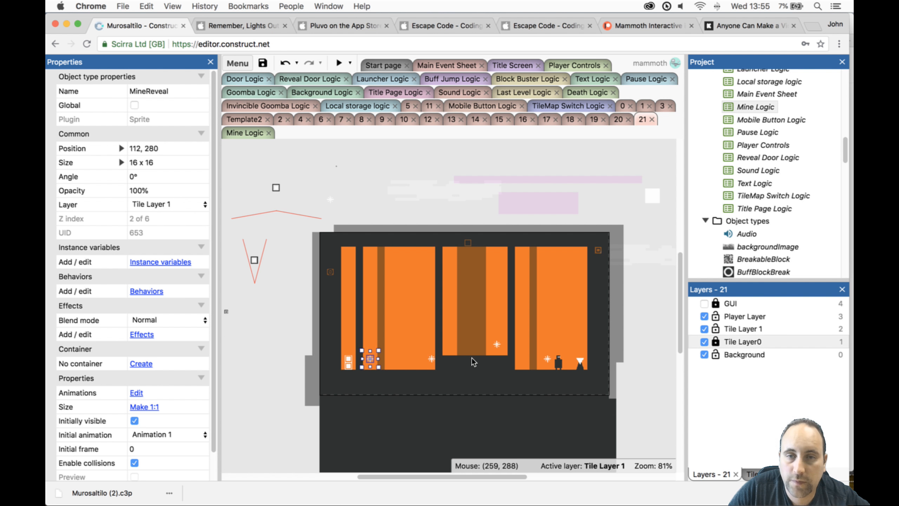
left_click_drag(432, 359, 416, 355)
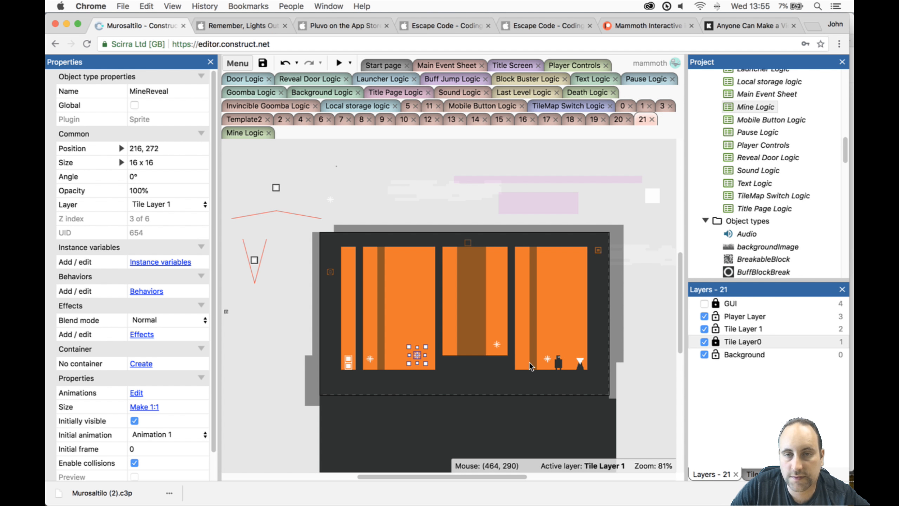
- Toggle Tile Layer0's visibility to compare the two tile layouts, and leave Tile Layer0 hidden
left_click(705, 342)
left_click(705, 342)
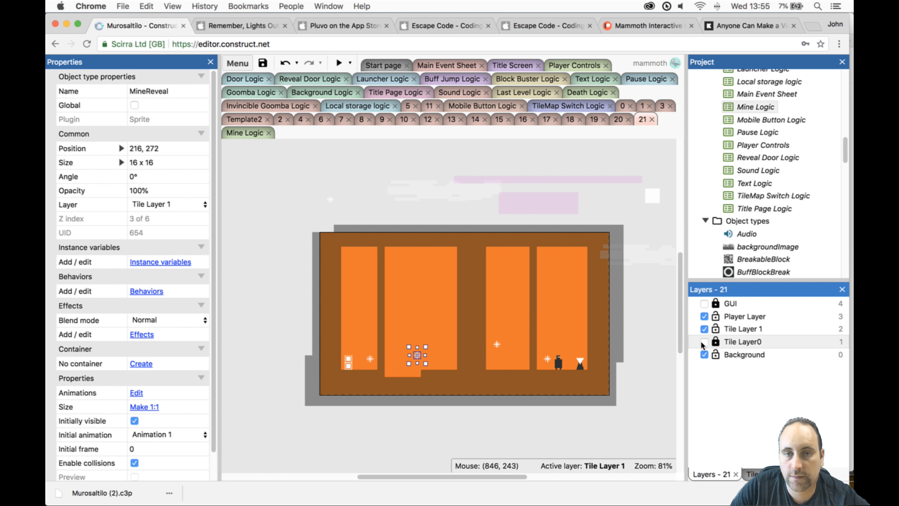
left_click(705, 342)
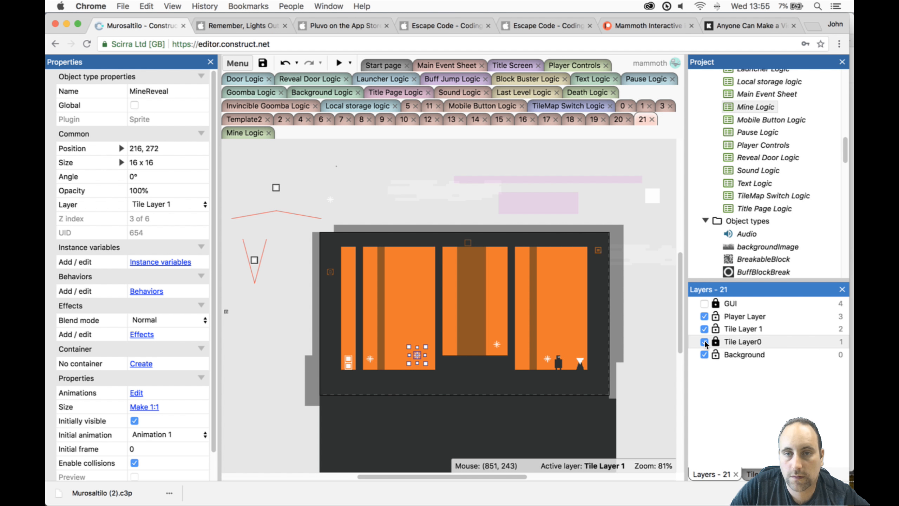
left_click(704, 342)
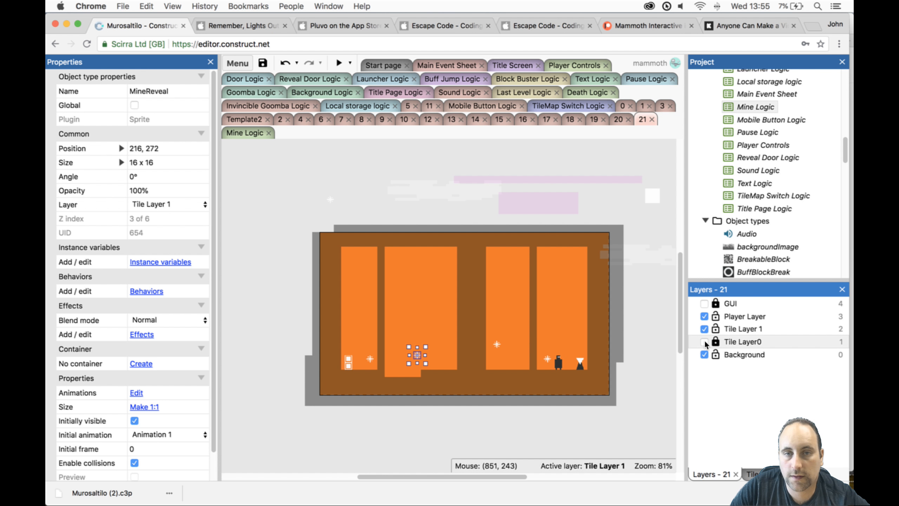
left_click(705, 341)
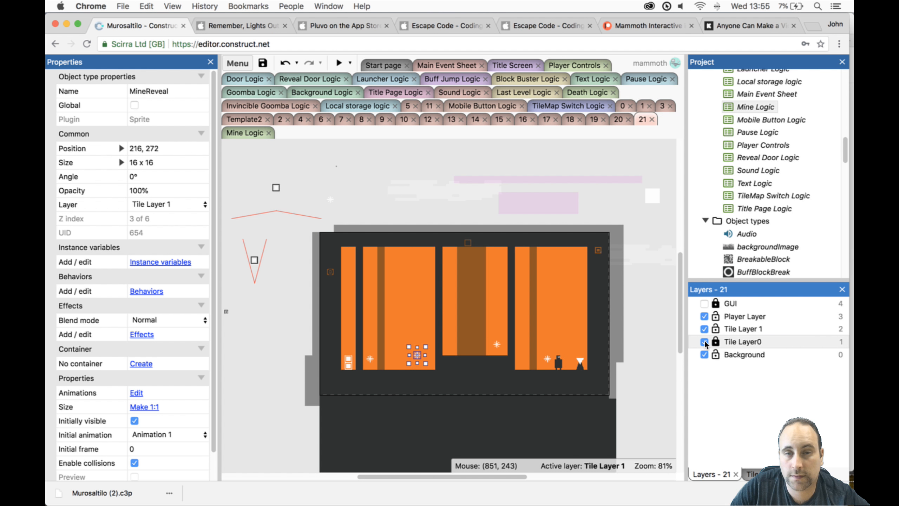
left_click(705, 342)
left_click(705, 341)
left_click(705, 341)
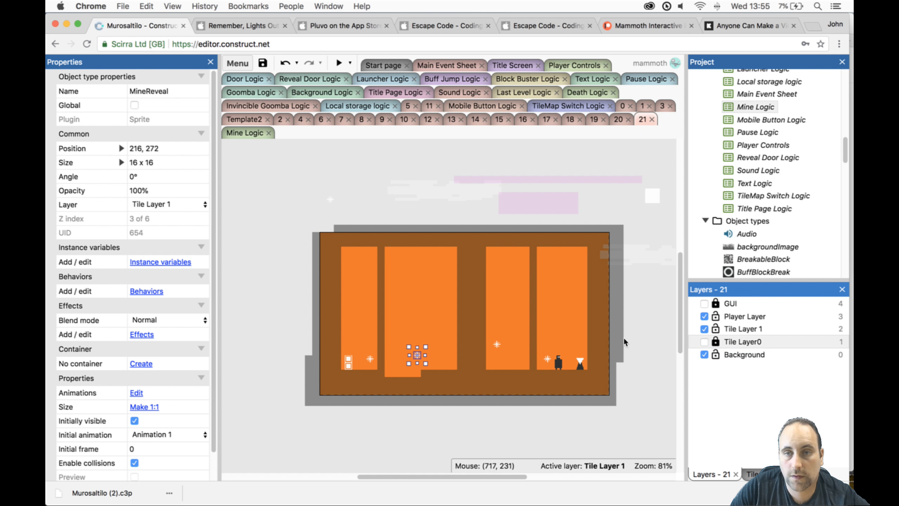
- Draw a solid block nine tiles wide and three tiles high on Tilemap1's floor at the base of the wide middle column
left_click(617, 340)
left_click(757, 473)
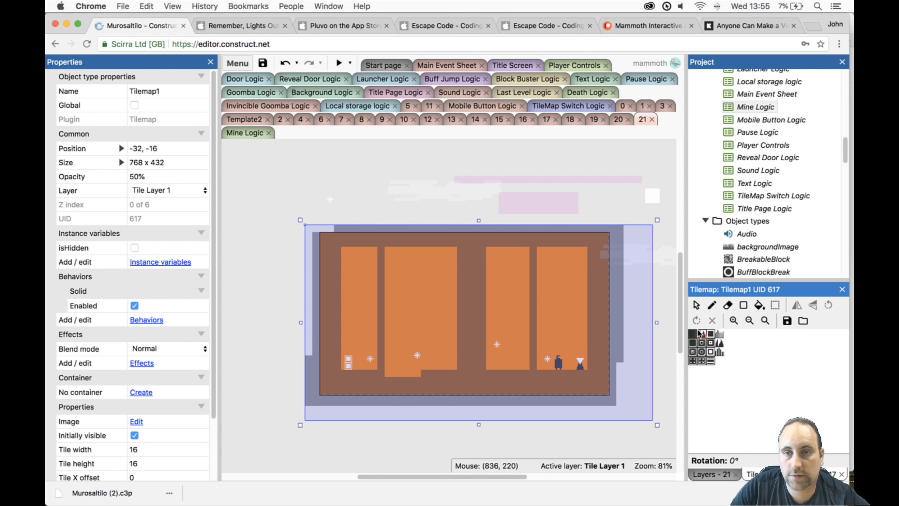
left_click(744, 305)
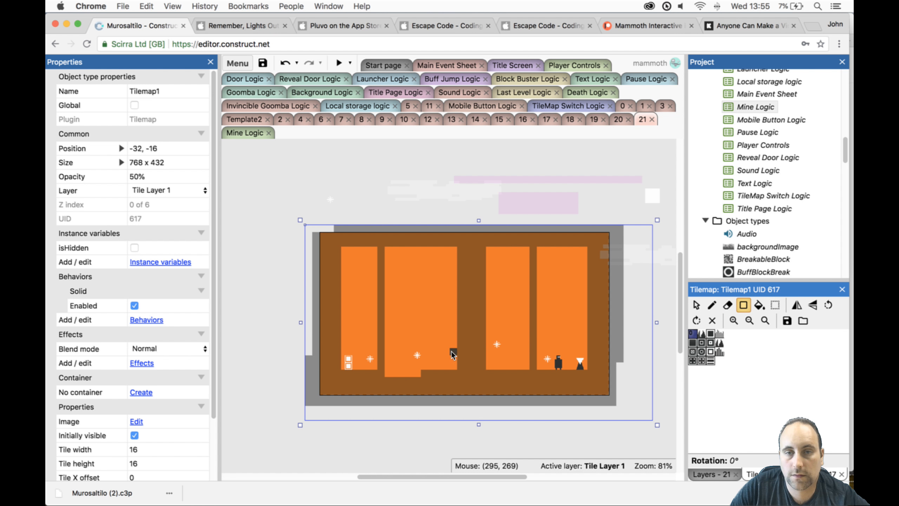
left_click_drag(448, 351, 504, 365)
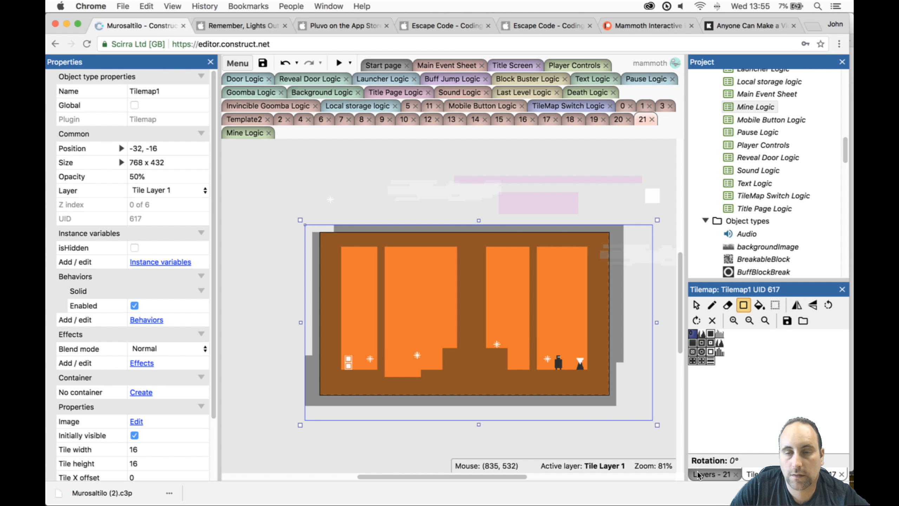
- Toggle the visibility of Tile Layer 1 and Tile Layer0 to compare the new block with Tilemap0's raised floor
left_click(711, 474)
left_click(704, 329)
left_click(704, 328)
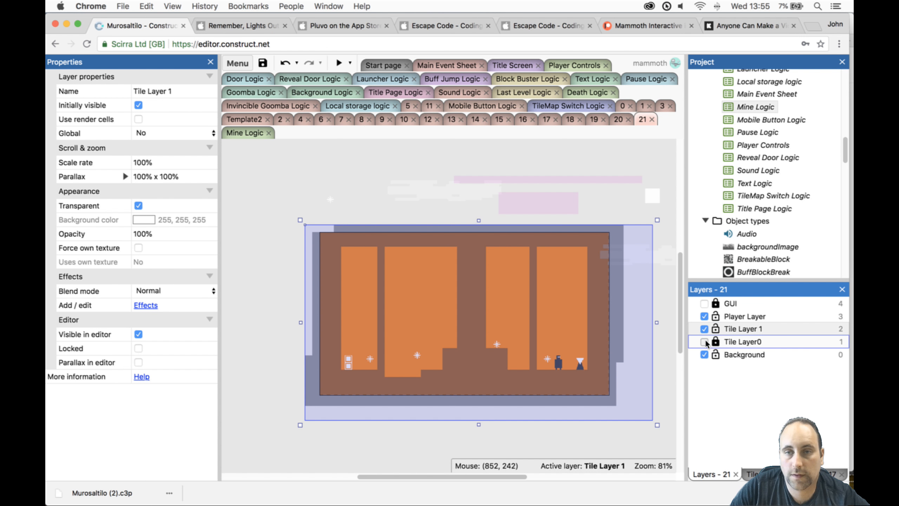
left_click(704, 342)
left_click(704, 342)
left_click(704, 342)
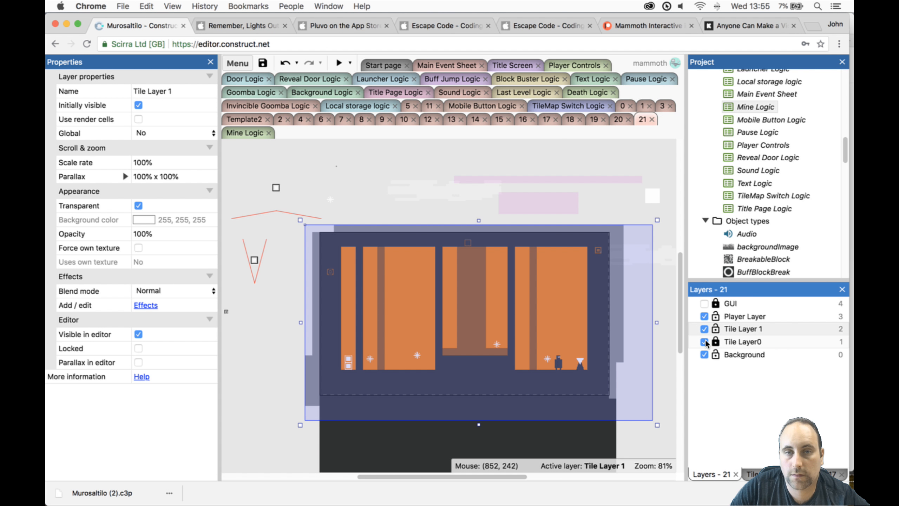
left_click(705, 341)
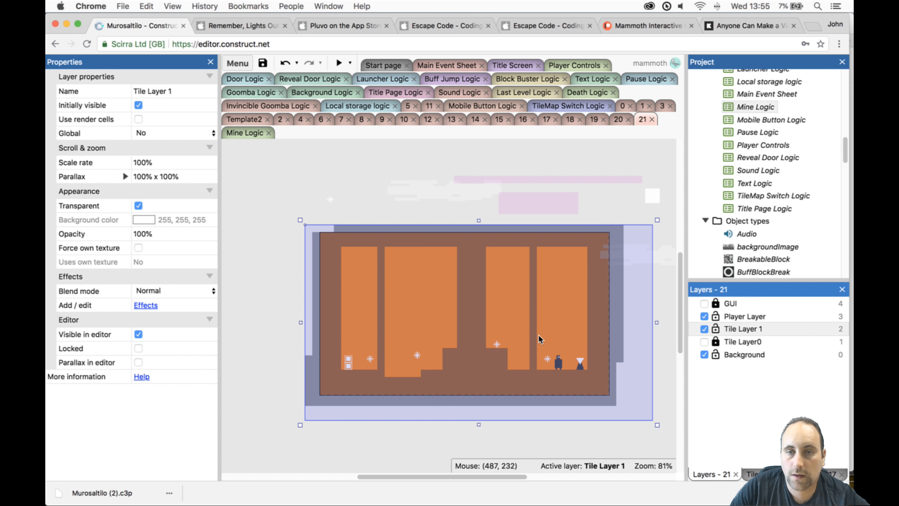
- Erase the top tile row of Tilemap1's raised floor block and fill in the gap beneath the wide middle column with solid tiles
left_click(538, 335)
left_click(757, 473)
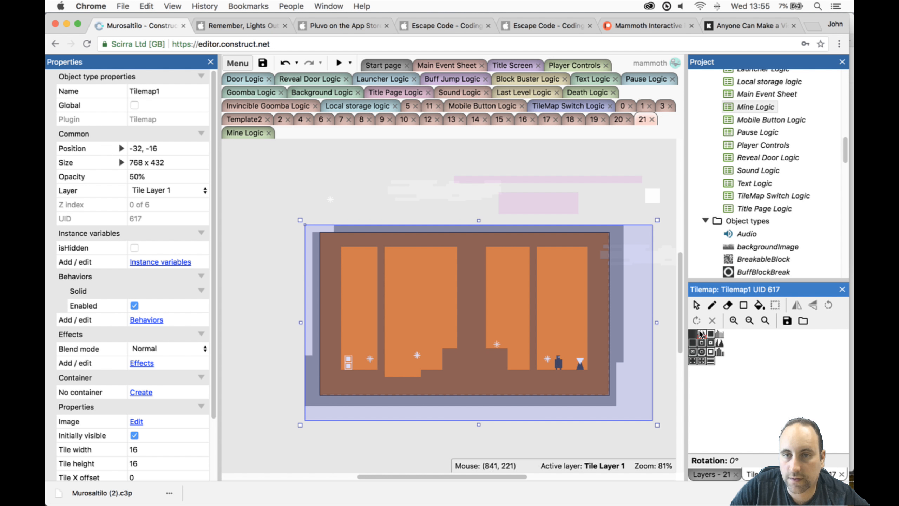
left_click(728, 304)
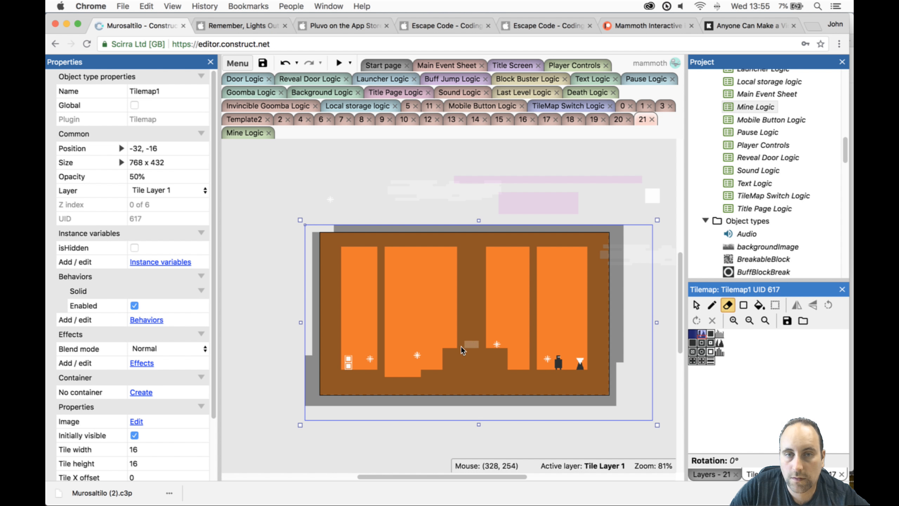
left_click_drag(447, 348, 474, 349)
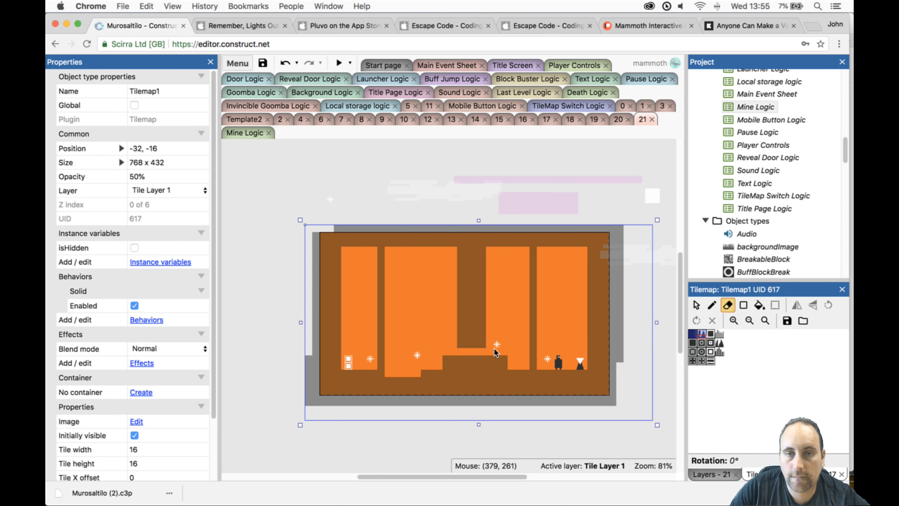
left_click(694, 334)
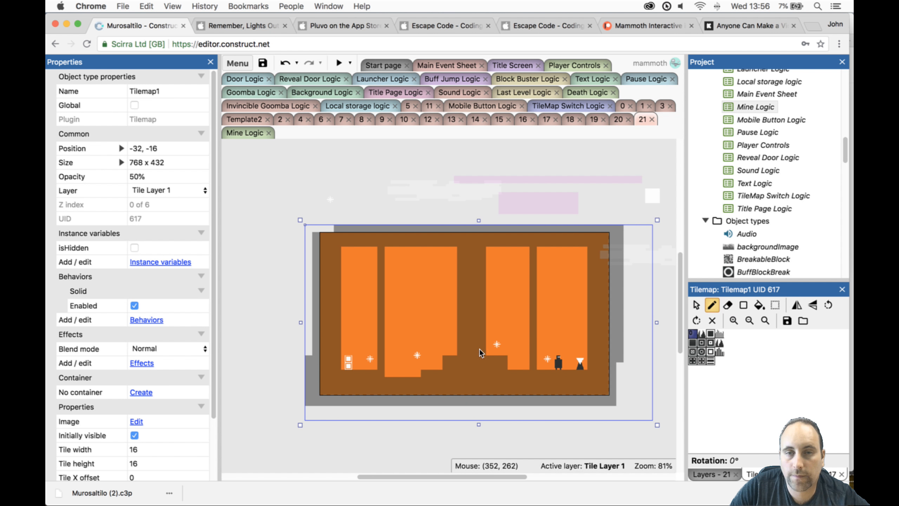
- Preview level 21 briefly, close the preview, and move the Player up off the floor to 528, 264
left_click(338, 62)
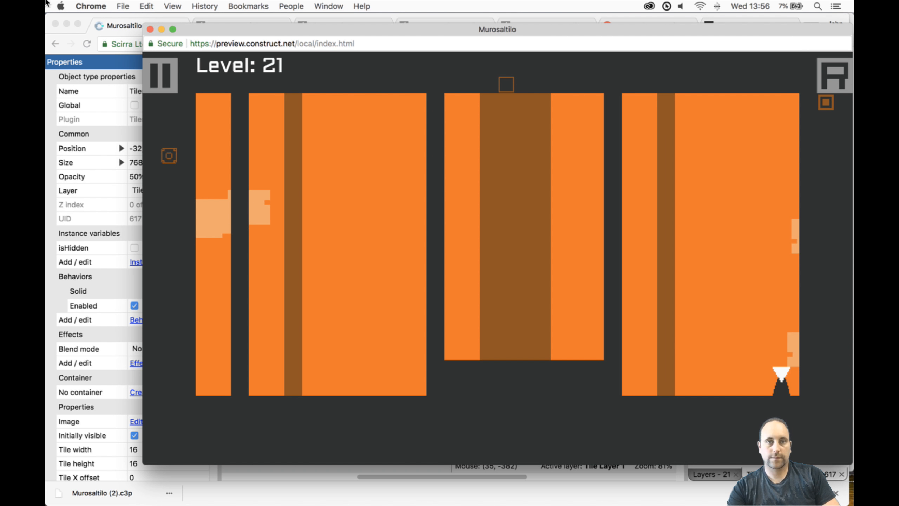
left_click(150, 29)
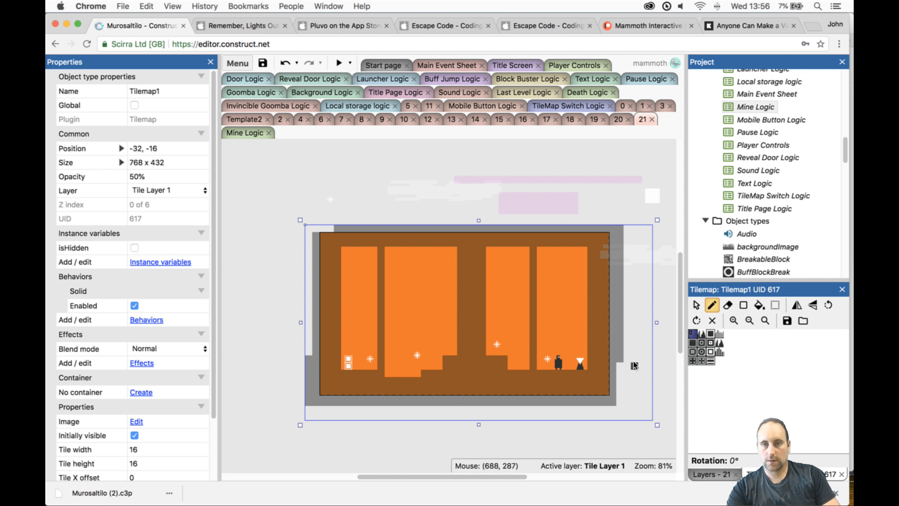
left_click(696, 305)
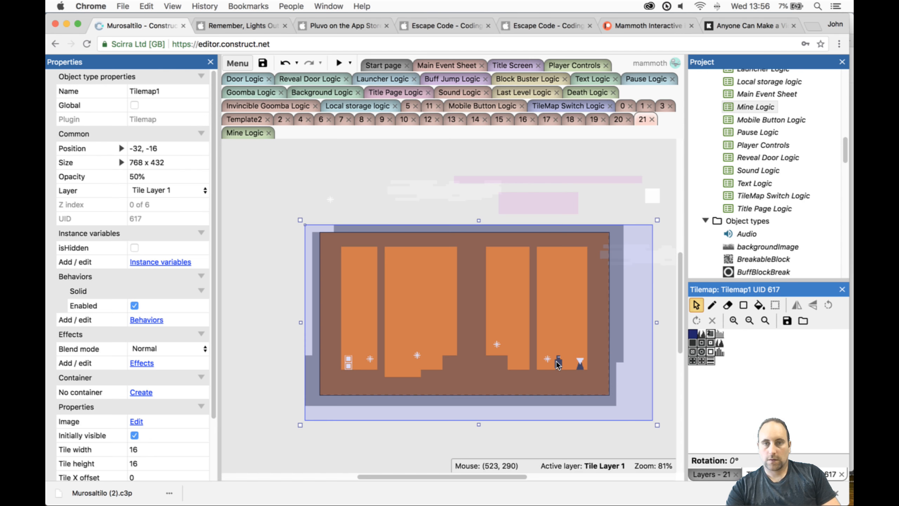
left_click_drag(558, 365, 563, 356)
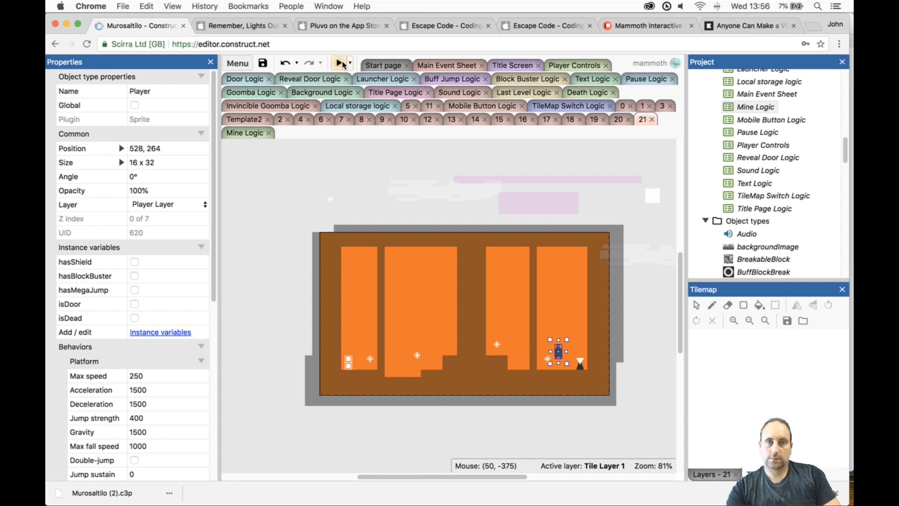
- Playtest level 21 by jumping the Player through the columns while switching tilemaps around the mines, and close the preview
left_click(341, 63)
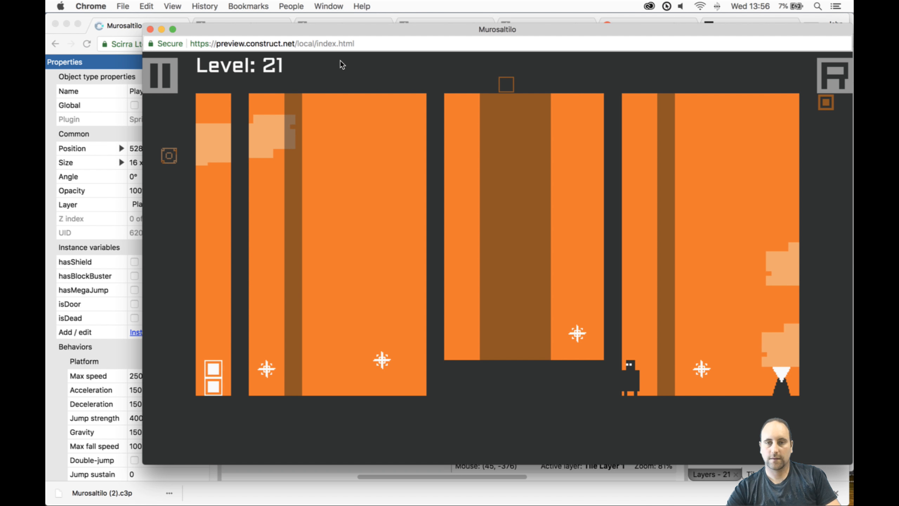
key("Up")
key("Up")
key("space")
key("Left")
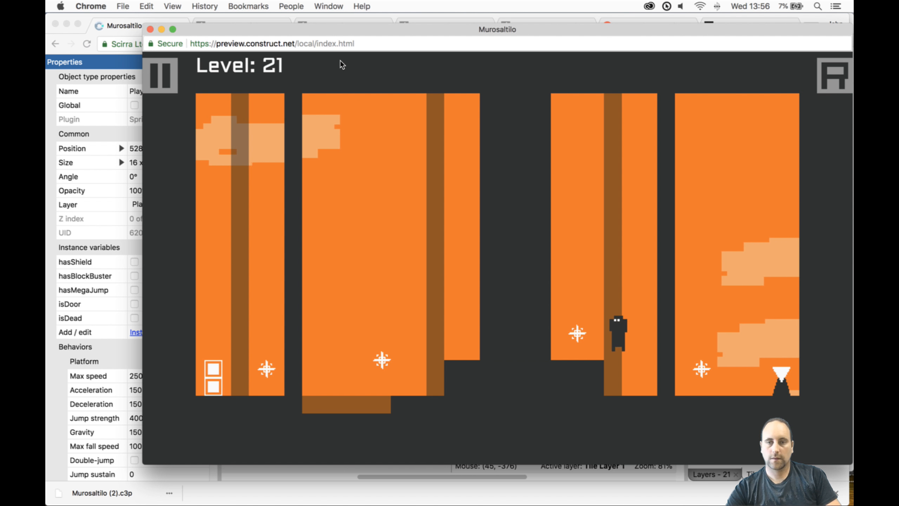
key("Left")
key("Up")
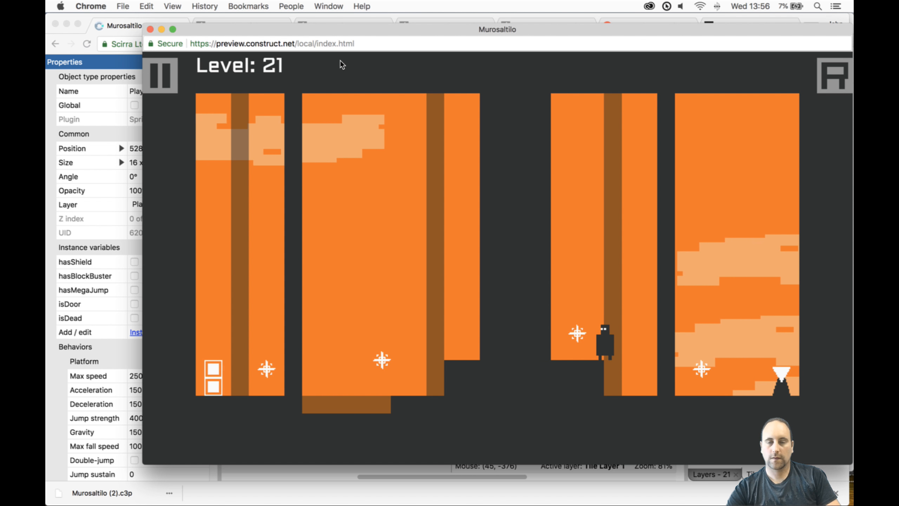
key("space")
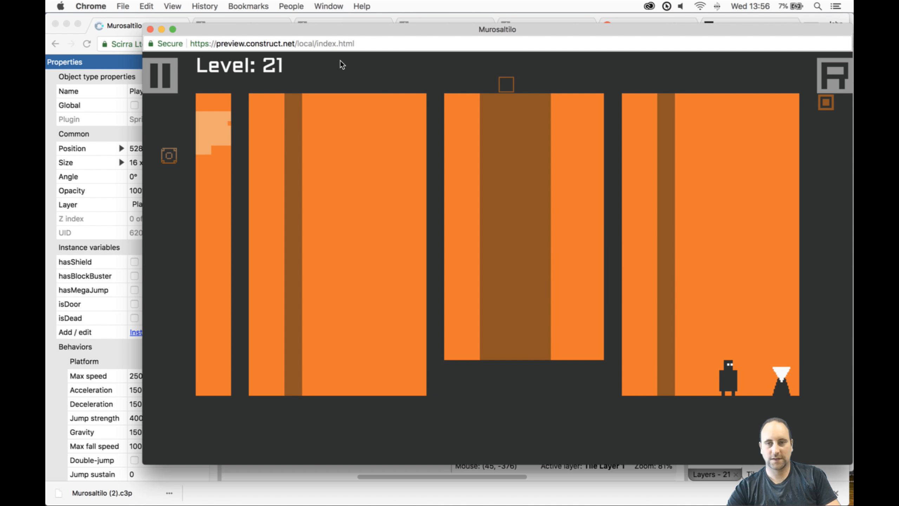
key("Left")
key("Right")
key("Left")
key("Up")
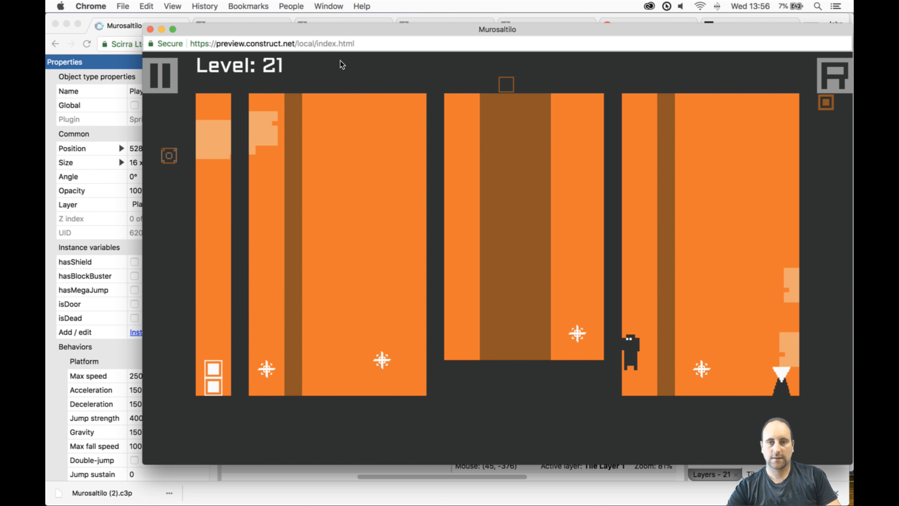
key("space")
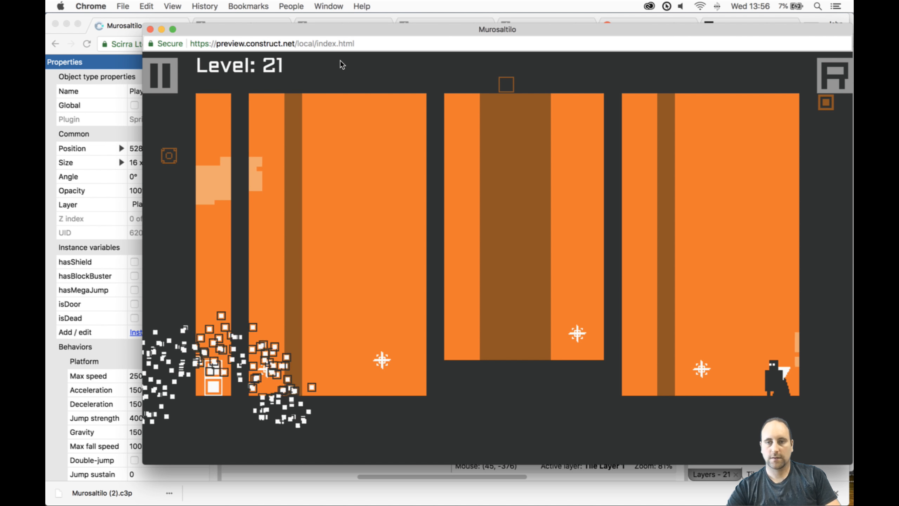
key("Left")
key("Up")
key("Up")
key("space")
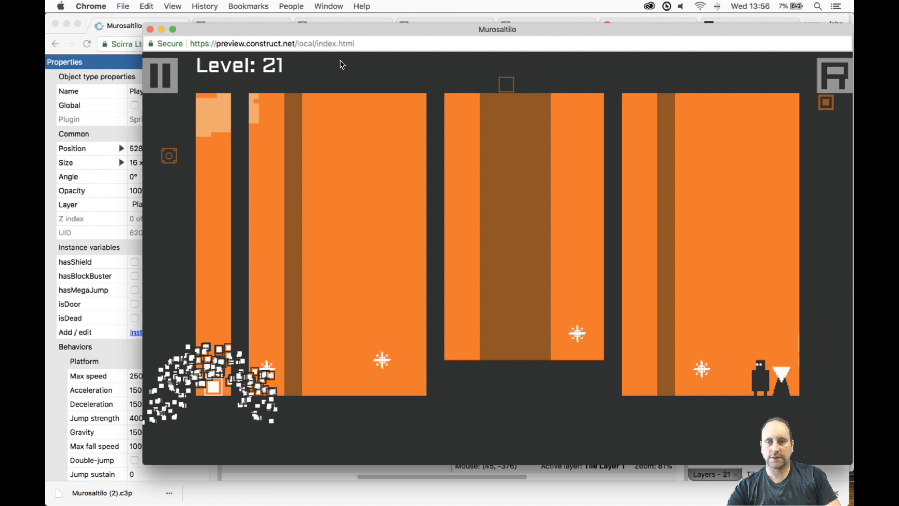
key("Left")
key("Right")
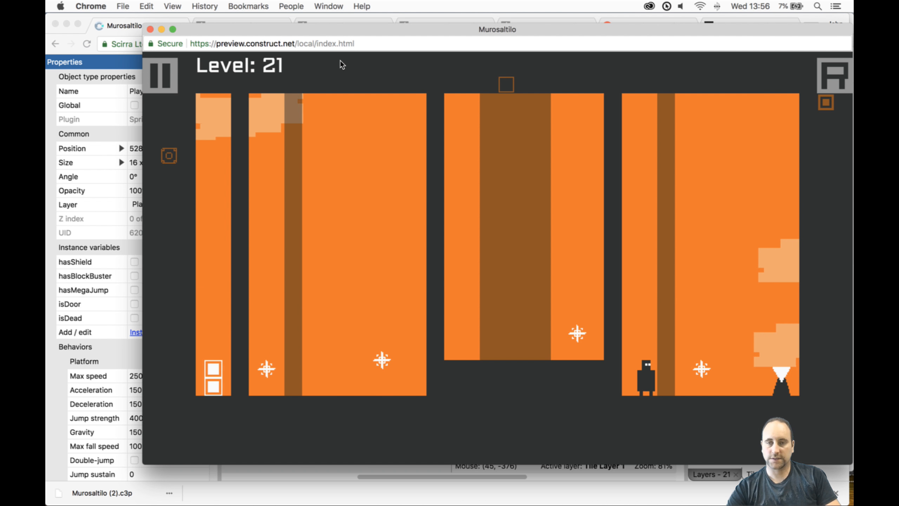
key("Up")
key("Up")
key("Left")
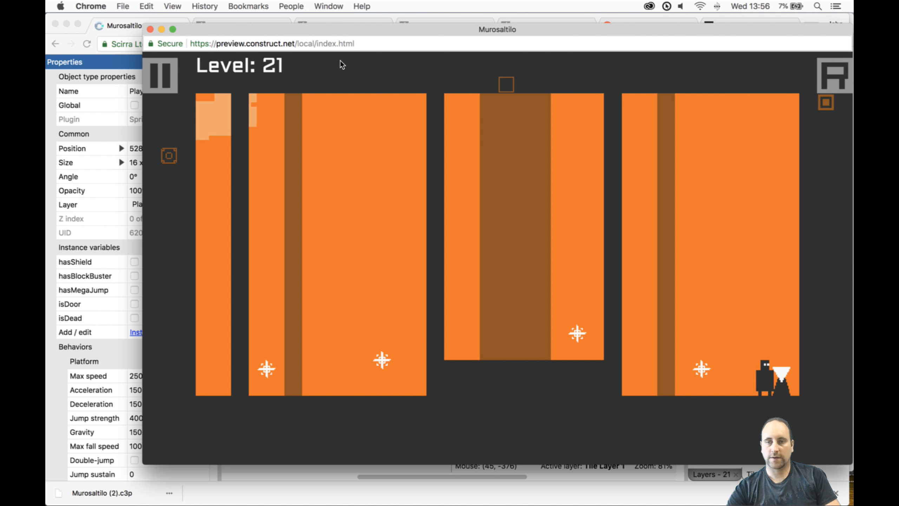
key("Left")
key("Up")
key("Right")
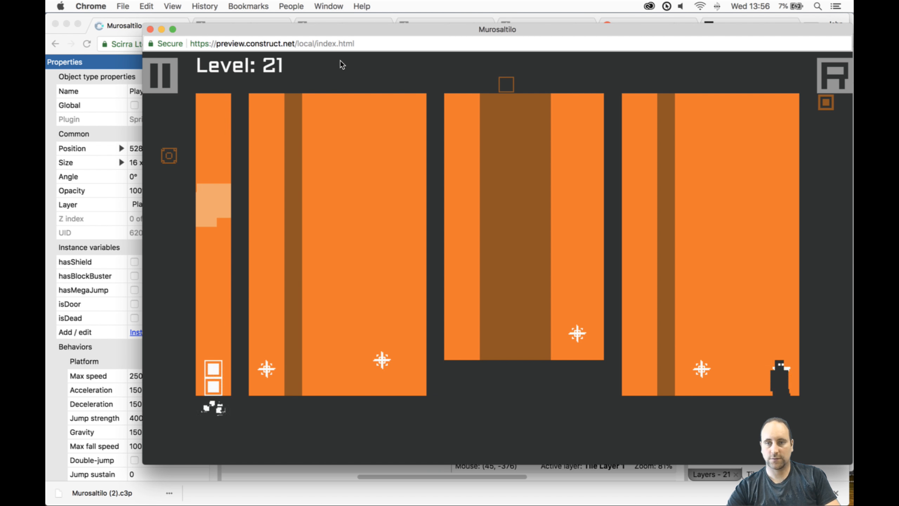
key("Left")
key("Up")
key("Up")
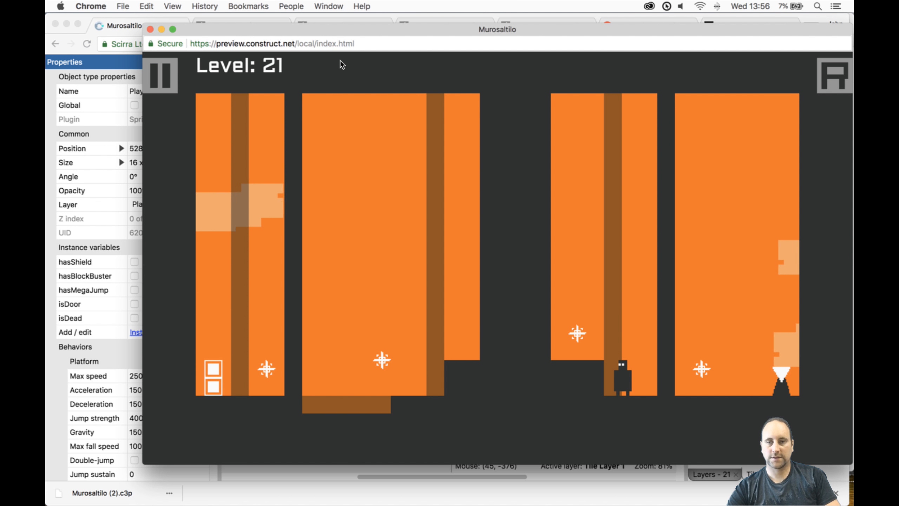
key("Up")
key("Left")
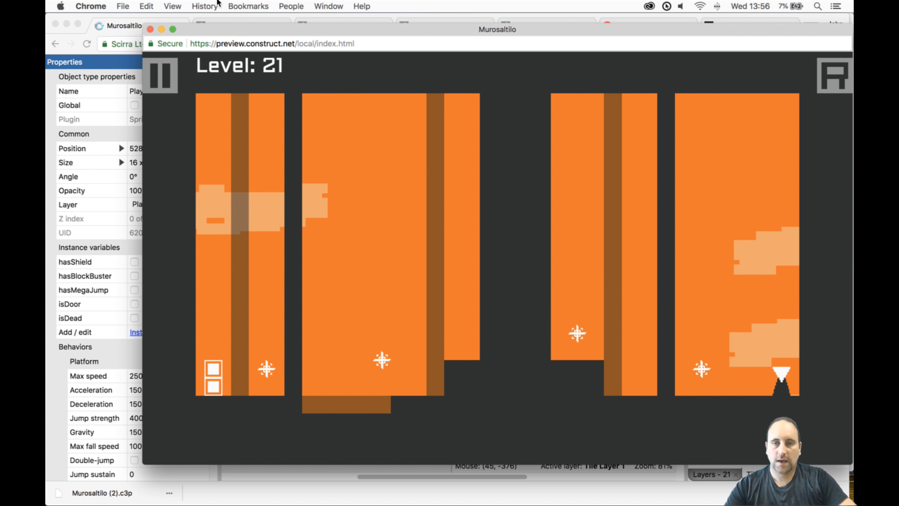
key("r")
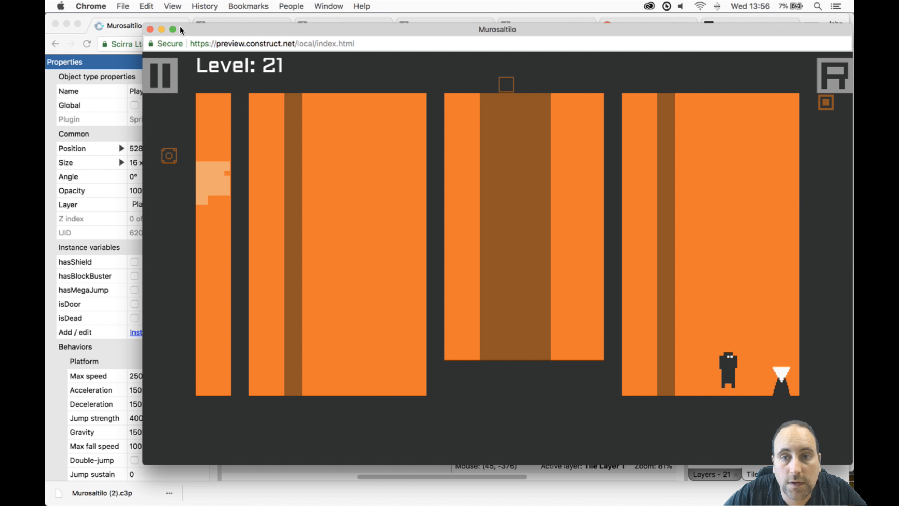
left_click(151, 29)
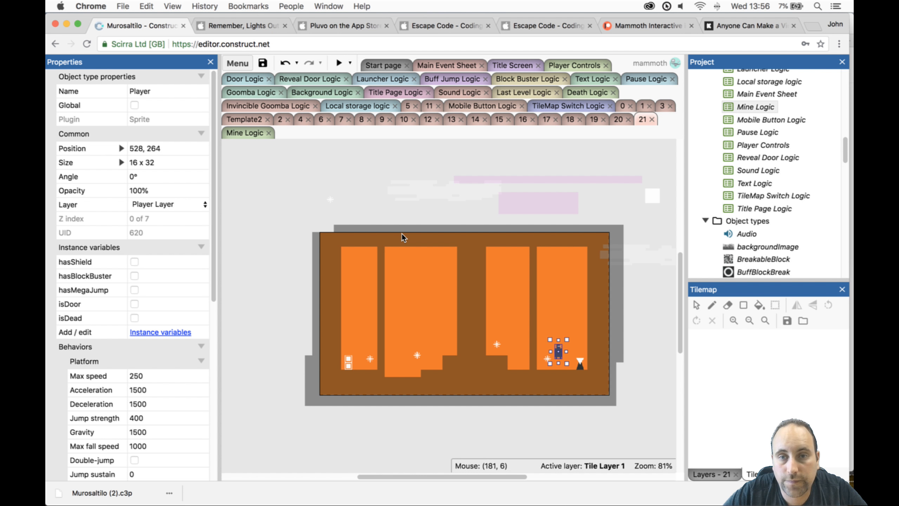
- Erase the two tile columns of Tilemap1's wide middle column nearest the Player, and move the adjacent MineReveal mine to 360, 256
left_click(497, 341)
left_click(726, 307)
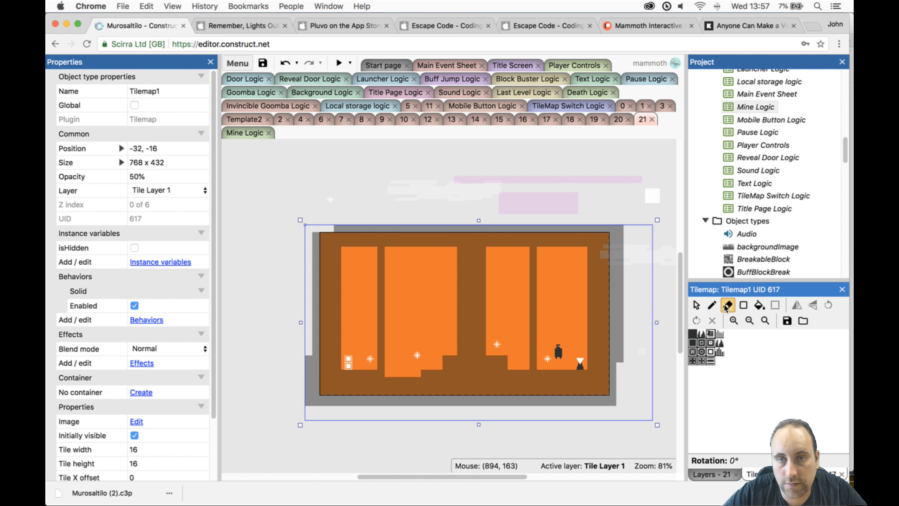
left_click_drag(484, 250, 484, 264)
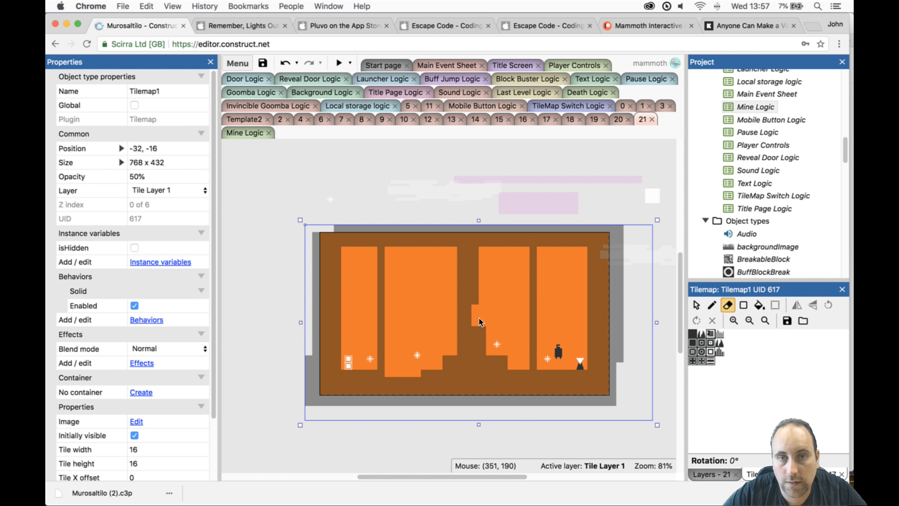
left_click_drag(480, 343, 477, 260)
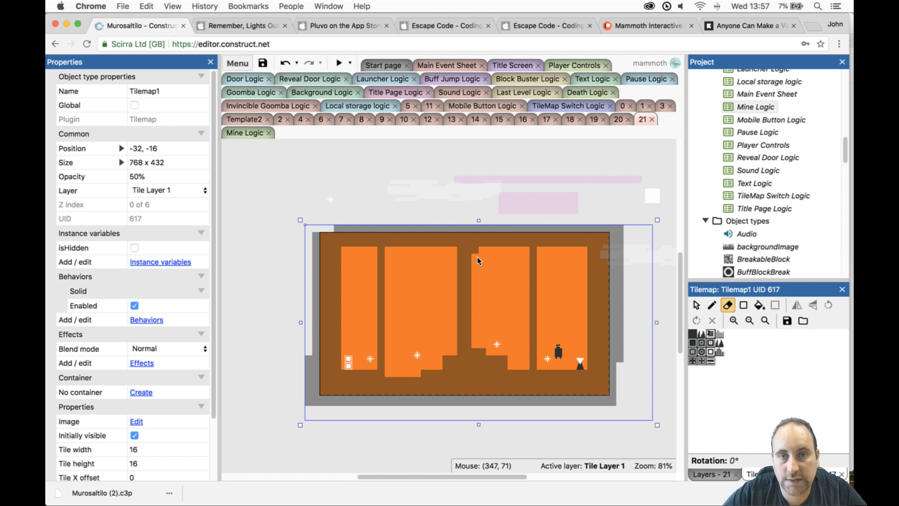
mouse_move(473, 350)
left_mouse_down()
mouse_move(497, 343)
mouse_move(484, 351)
left_mouse_up()
left_click(696, 306)
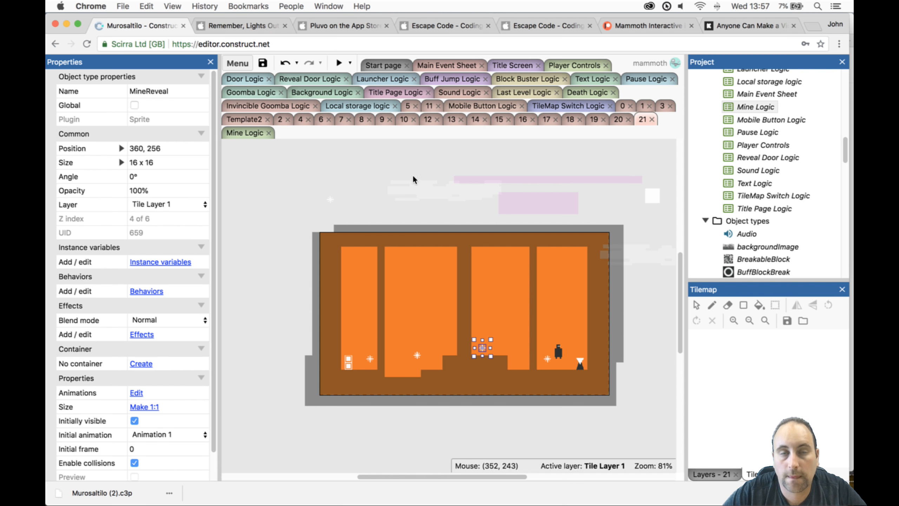
- Playtest level 21 with the narrower column, close the preview, and delete the MineReveal mine nearest the door
left_click(339, 62)
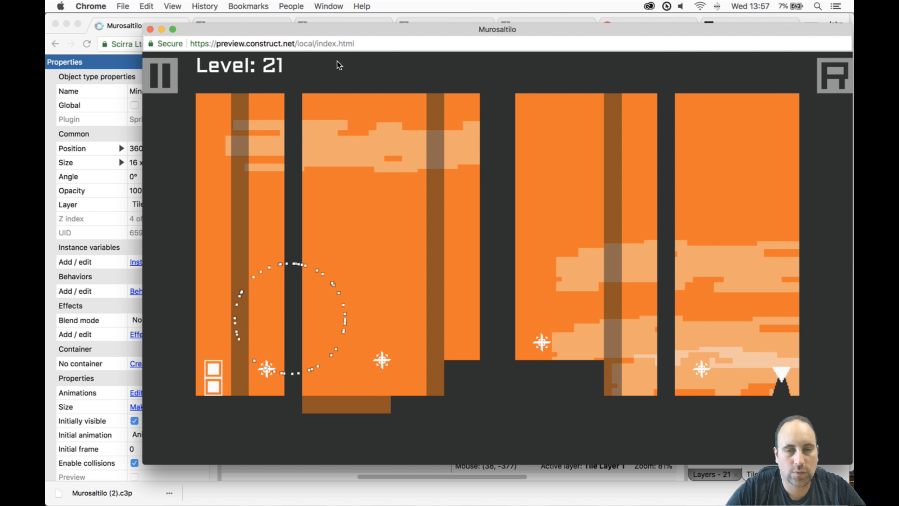
left_click(150, 29)
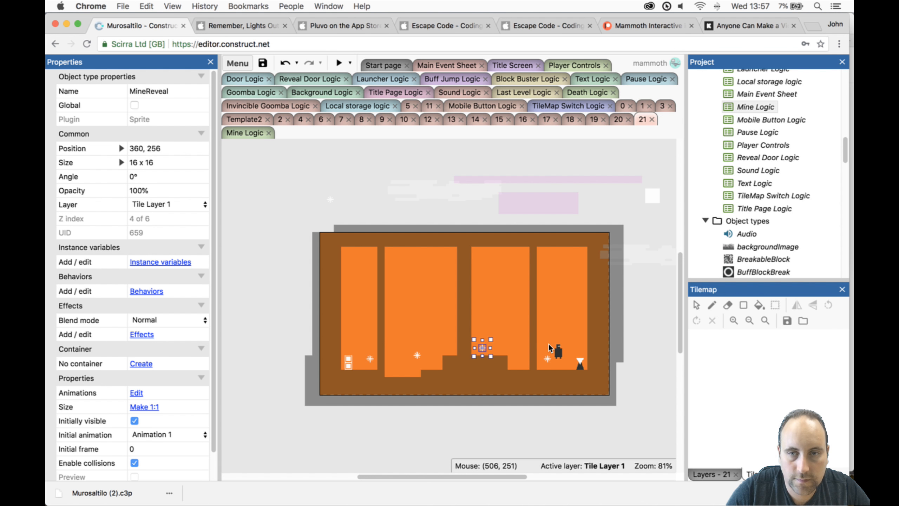
left_click(370, 360)
key("Delete")
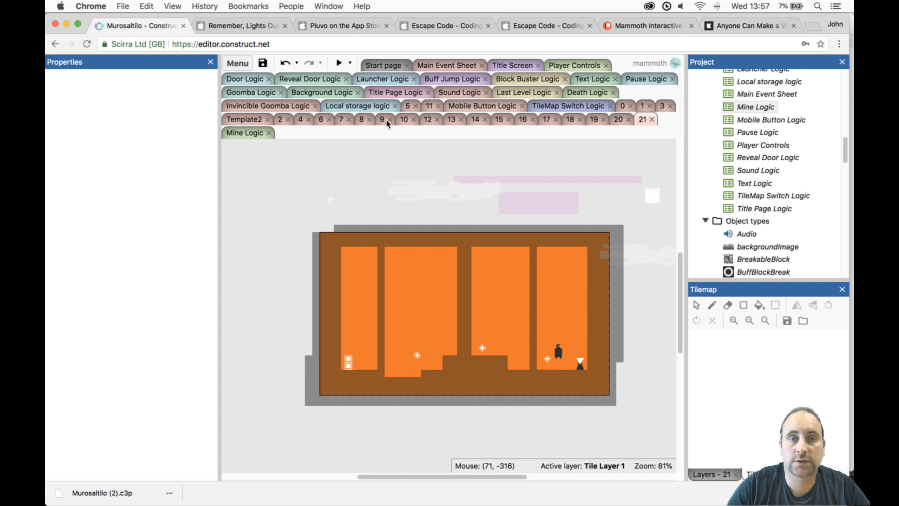
- Rename layout 21 as 22 in the project's layout list
scroll(775, 139, "up", 5)
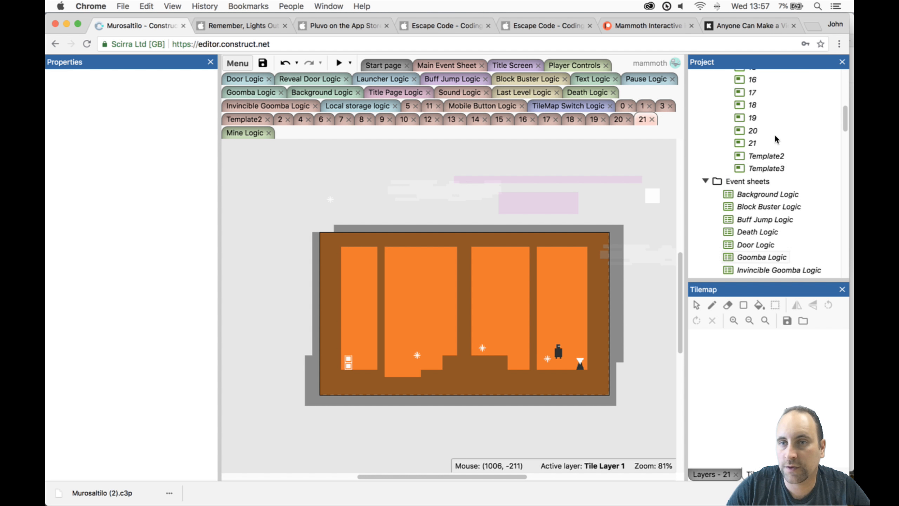
left_click(757, 143)
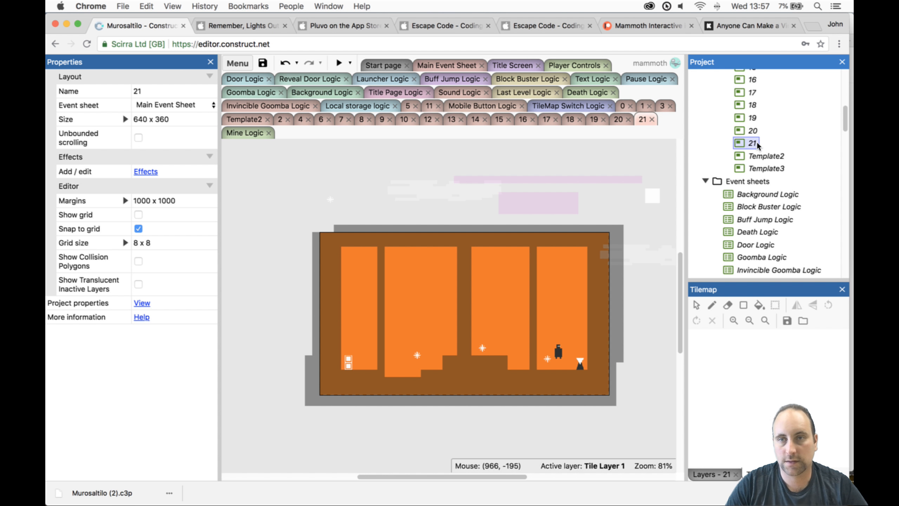
left_click(757, 144)
key("Return")
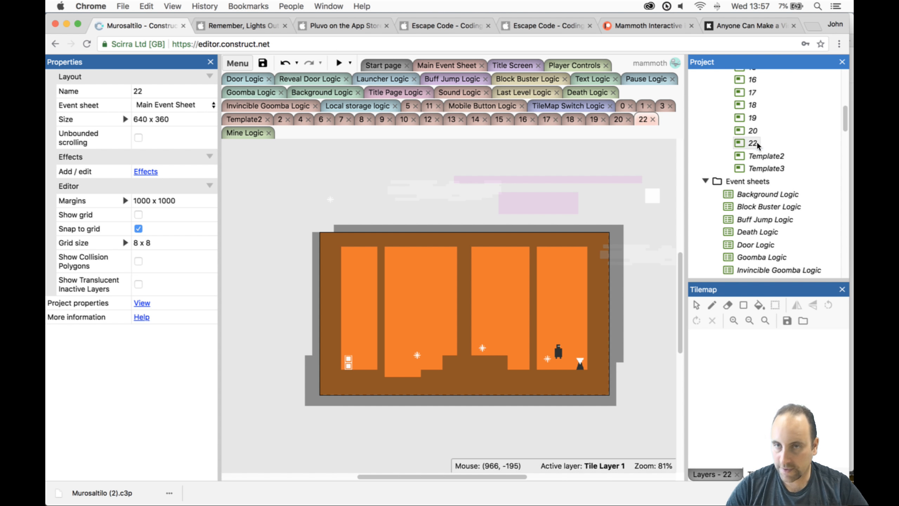
- Duplicate the Template2 layout, name the copy 21, and place it directly before layout 22 in the project's layout list
left_click(755, 158)
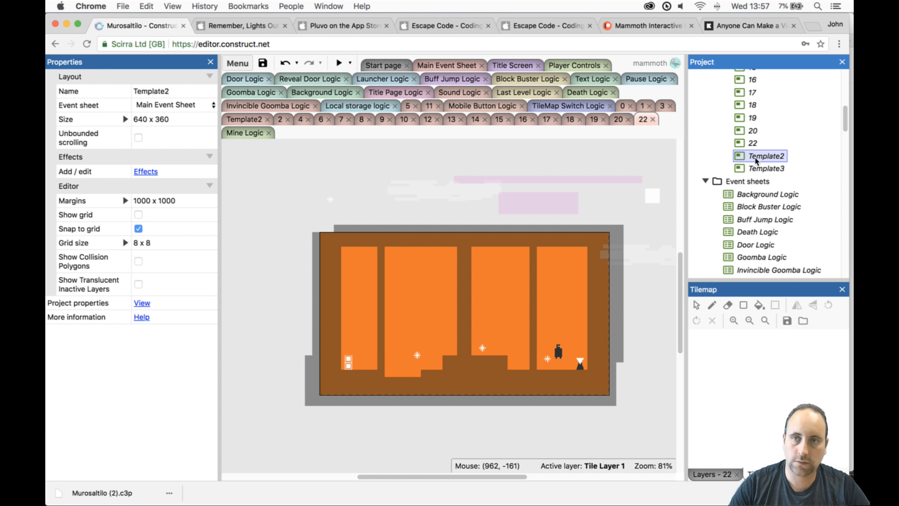
right_click(755, 157)
left_click(777, 219)
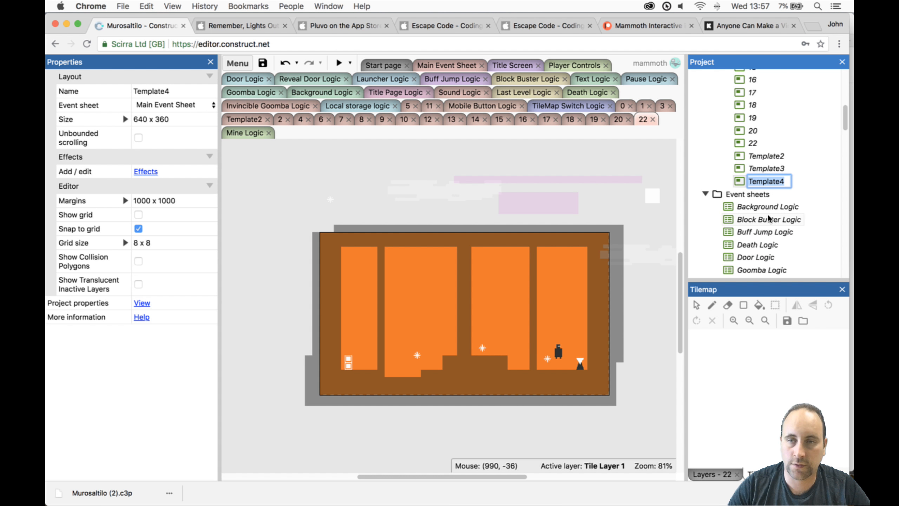
type("21")
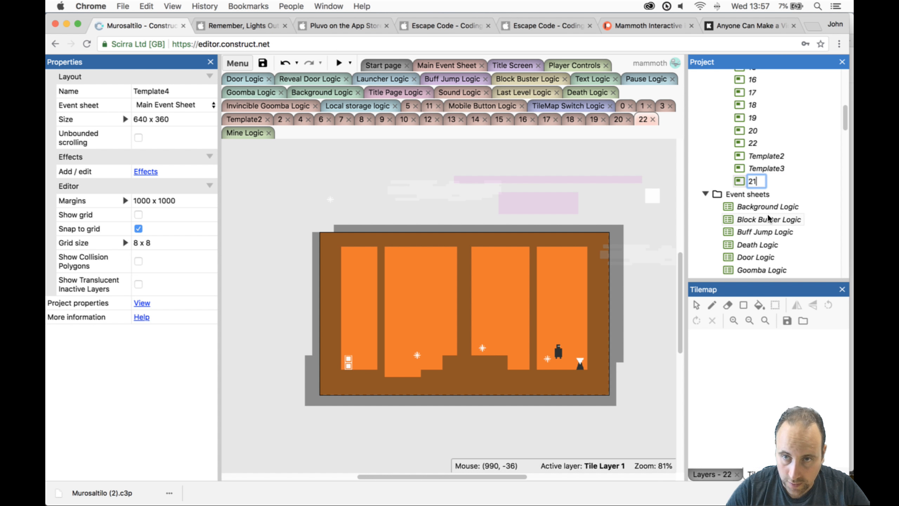
key("Return")
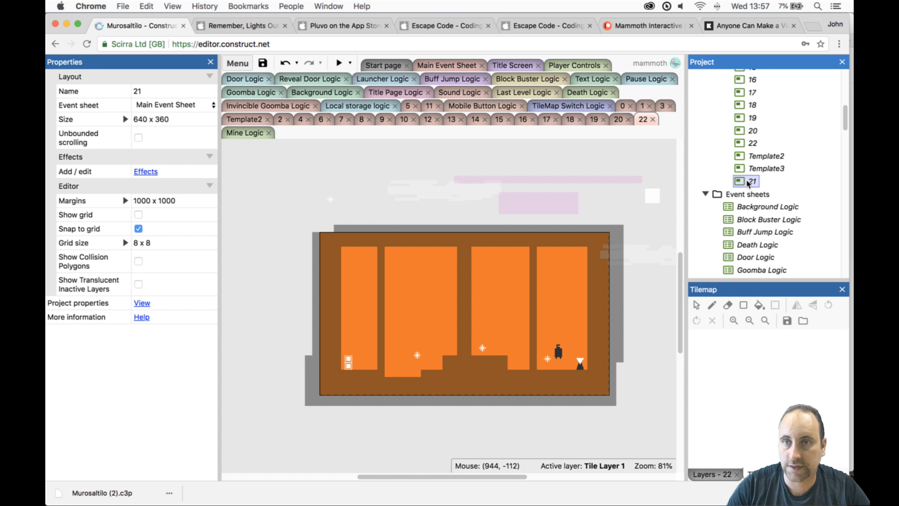
left_click_drag(754, 180, 761, 141)
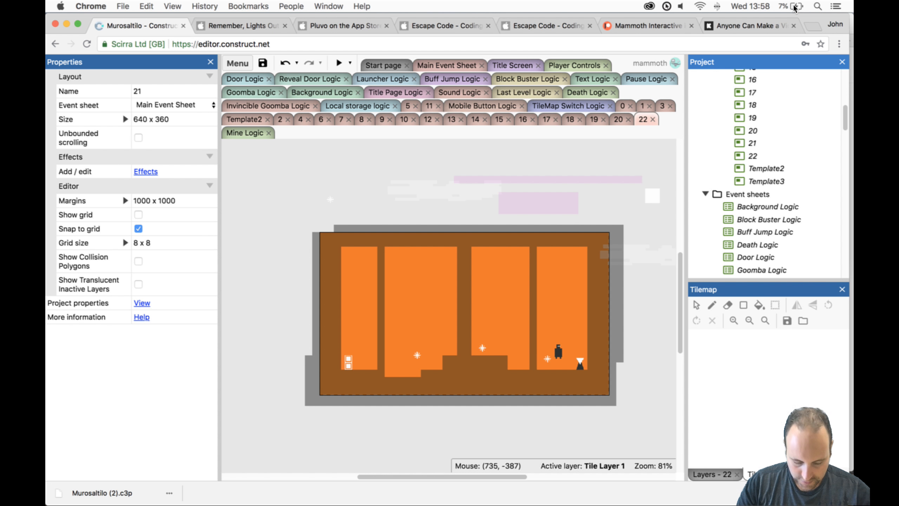
- Open layout 21 and move the Player to 64, 288 and the Door to 576, 288 on the room's floor
scroll(795, 8, "up", 5, "ctrl")
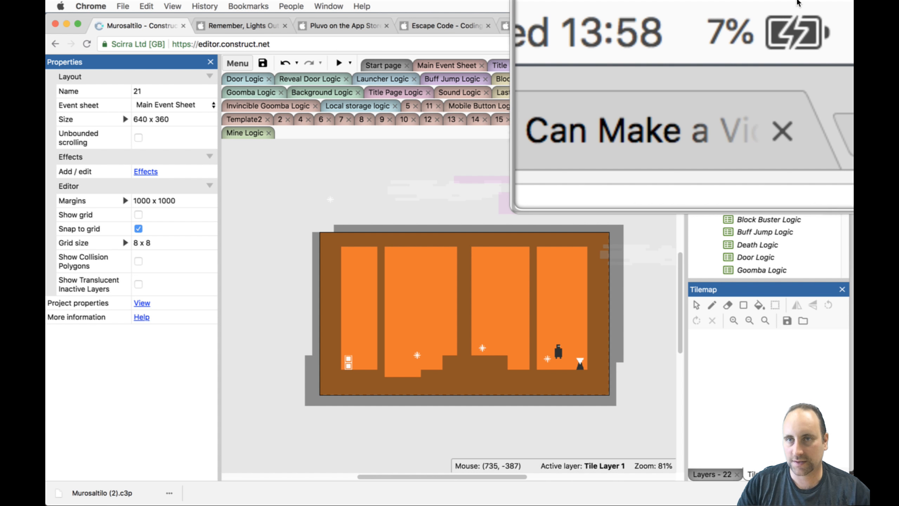
left_click(753, 156)
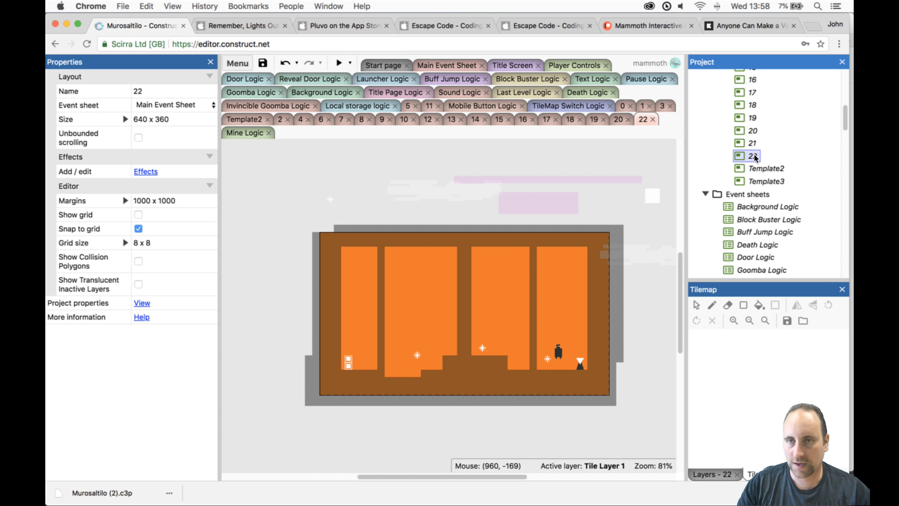
left_click(750, 142)
double_click(750, 142)
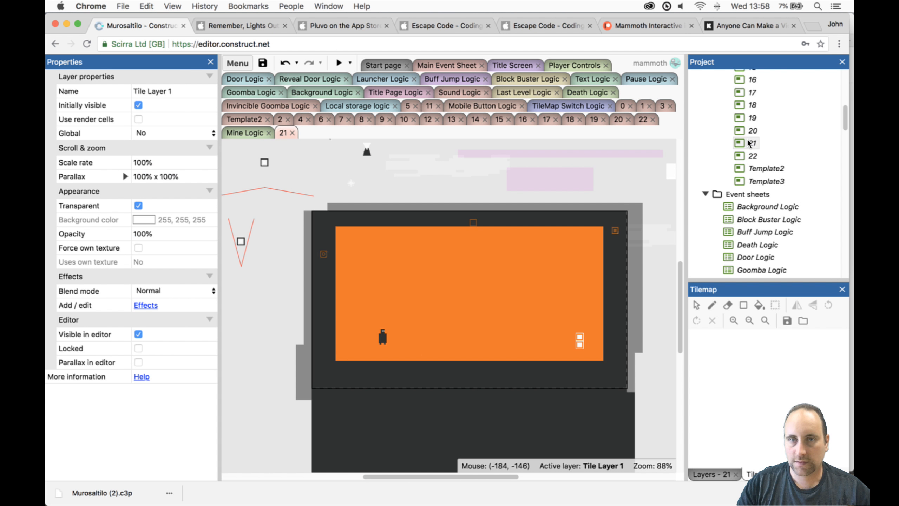
left_click(398, 336)
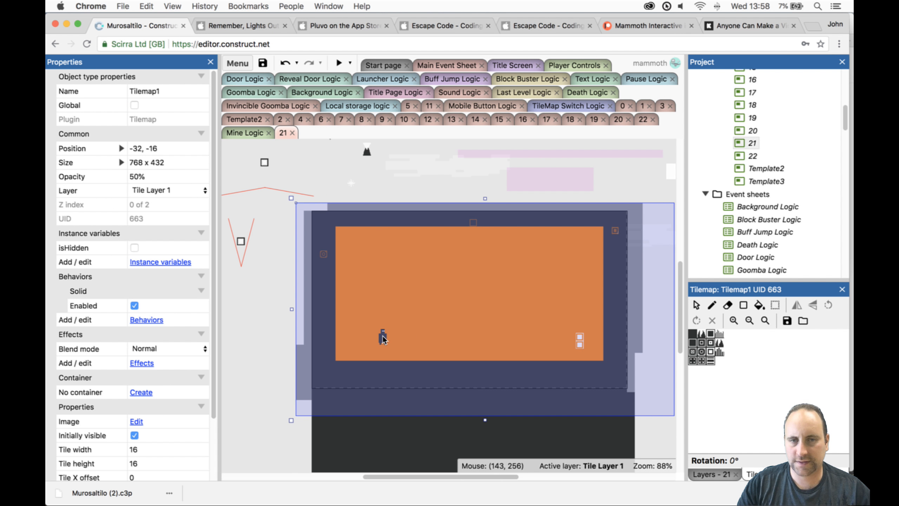
left_click_drag(383, 338, 344, 354)
left_click_drag(581, 342, 596, 351)
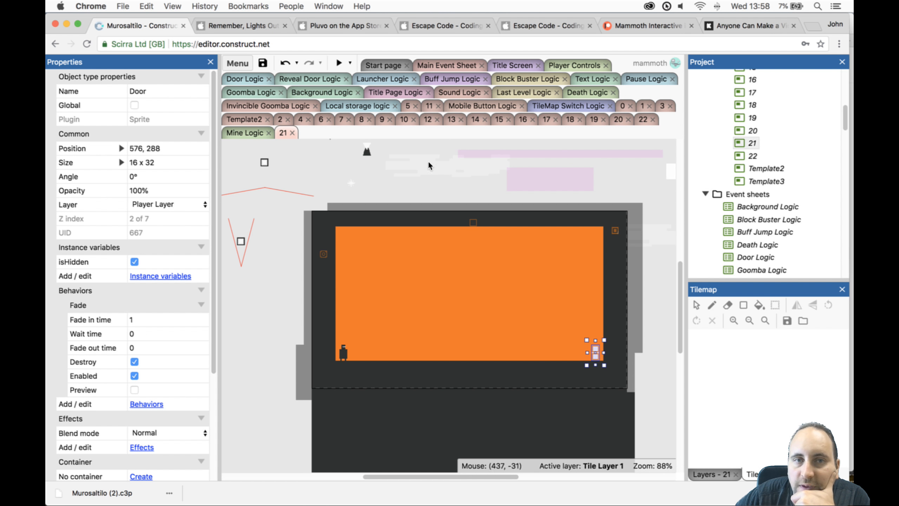
- Place the Mine at 248, 272 above the floor and a copy of it at 456, 272
left_click_drag(352, 183, 436, 347)
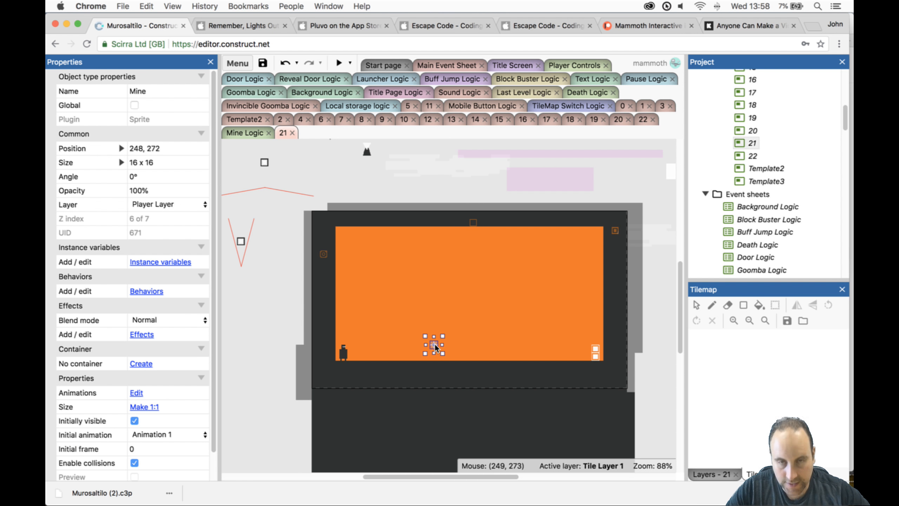
left_click_drag(437, 348, 538, 348, "ctrl")
- Add a MineReveal mine to Tile Layer 1 at 352, 272, with copies at 528, 272 and 152, 272
scroll(751, 189, "down", 10)
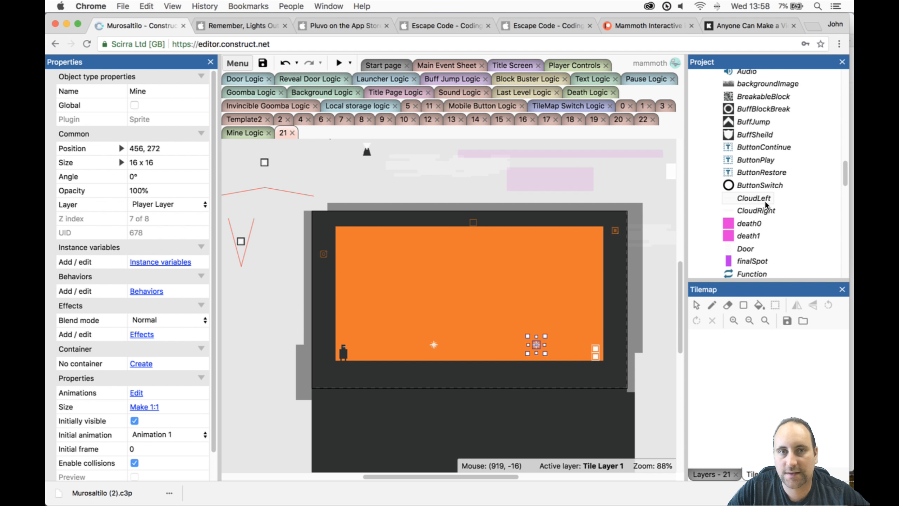
scroll(764, 200, "down", 10)
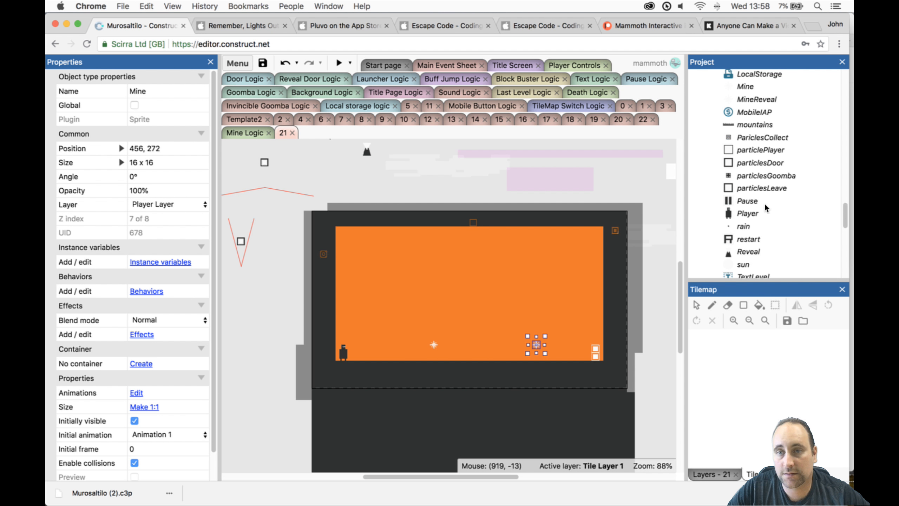
scroll(762, 186, "up", 2)
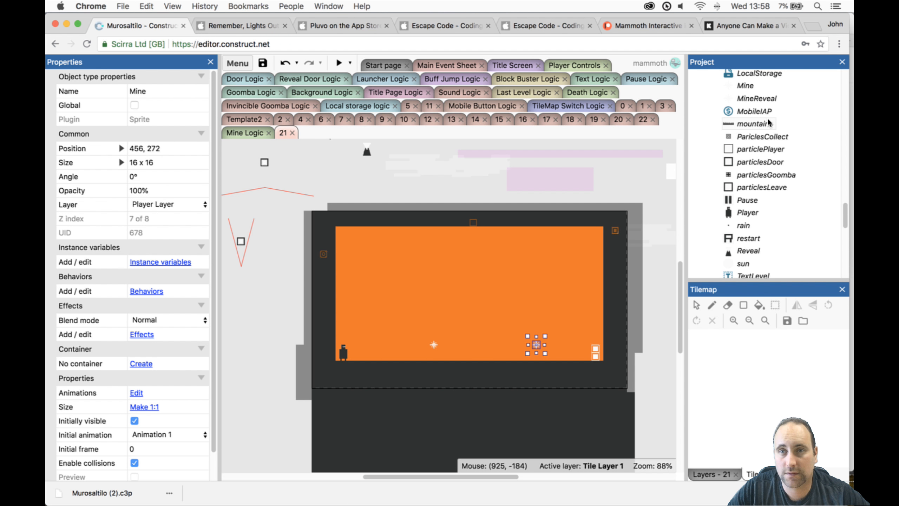
left_click_drag(763, 100, 487, 347)
key("super+z")
left_click(478, 340)
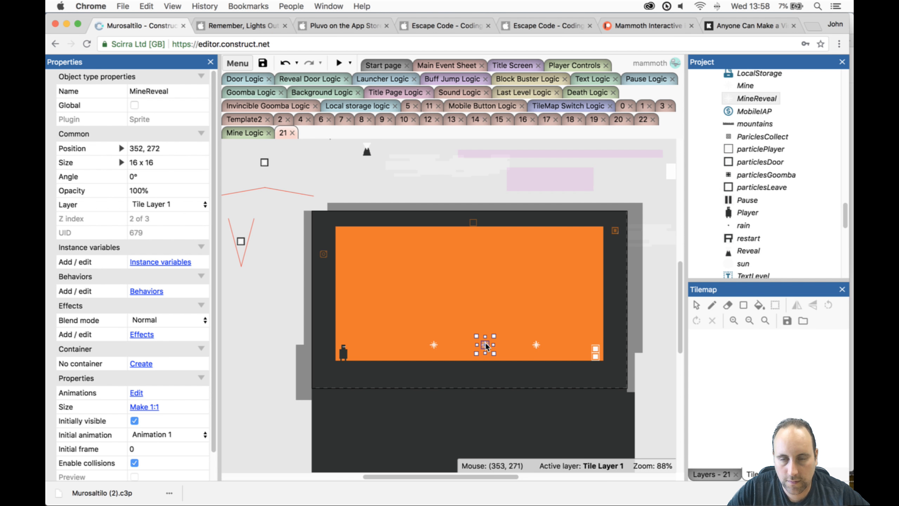
left_click_drag(487, 346, 573, 347, "super")
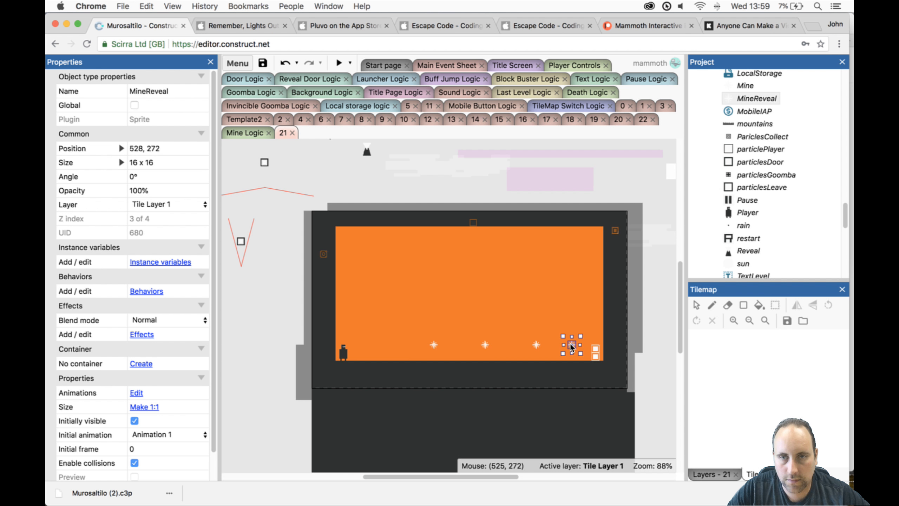
left_click_drag(572, 348, 386, 346, "super")
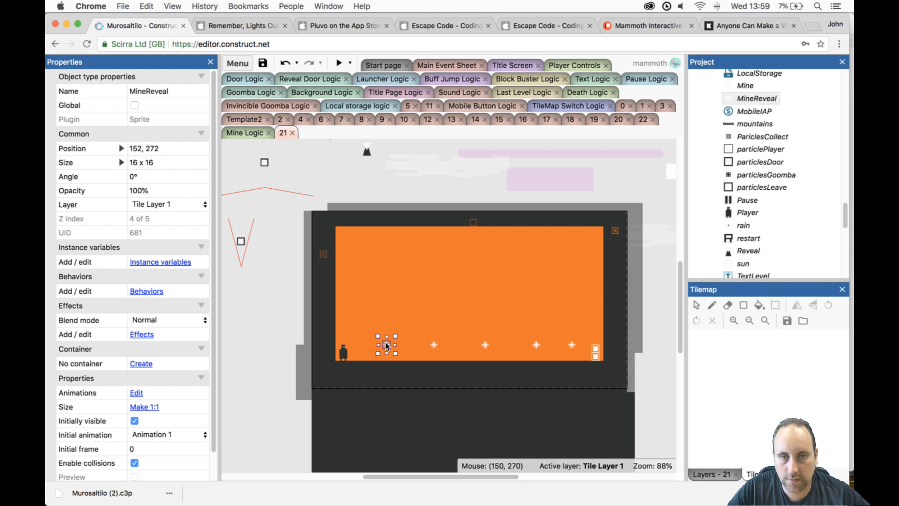
- Move the Door to 64, 288, the Player beside it to 88, 272, and the Reveal object to 568, 272
left_click(348, 353)
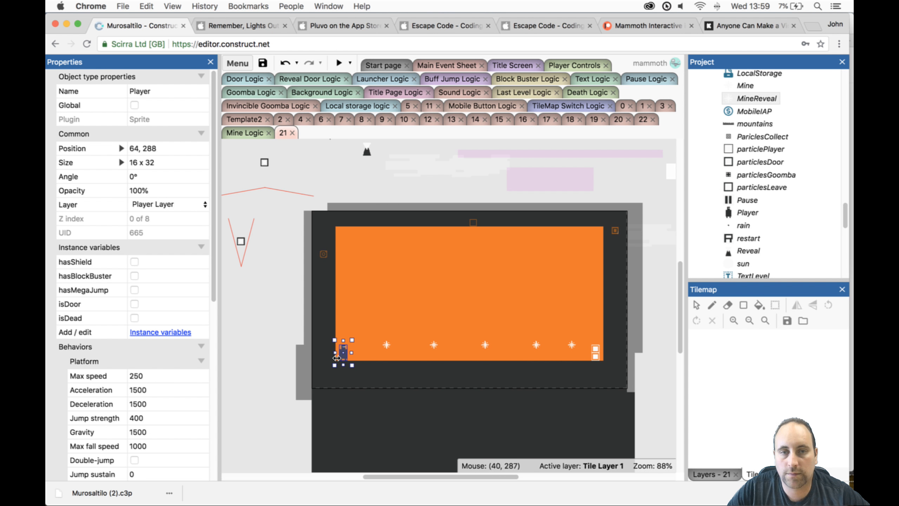
left_click_drag(343, 349, 344, 344)
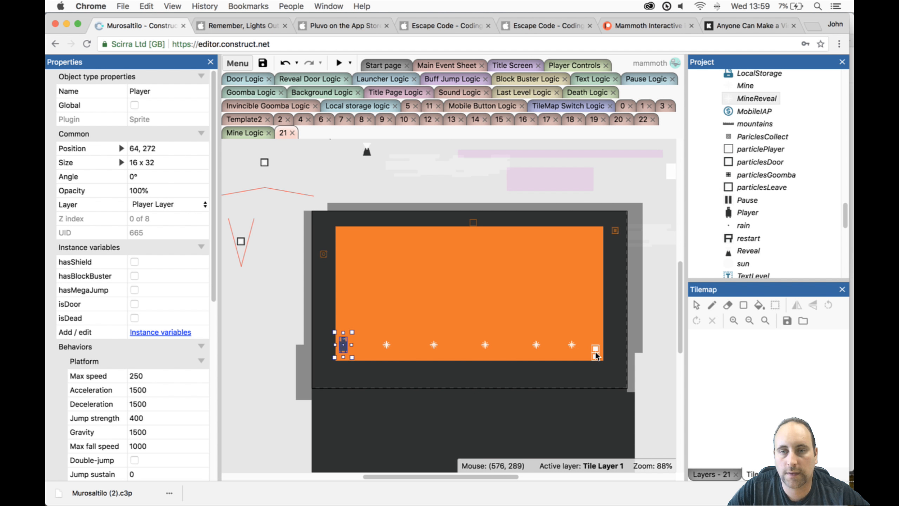
left_click_drag(596, 356, 409, 326)
scroll(343, 336, "up", 10, "ctrl")
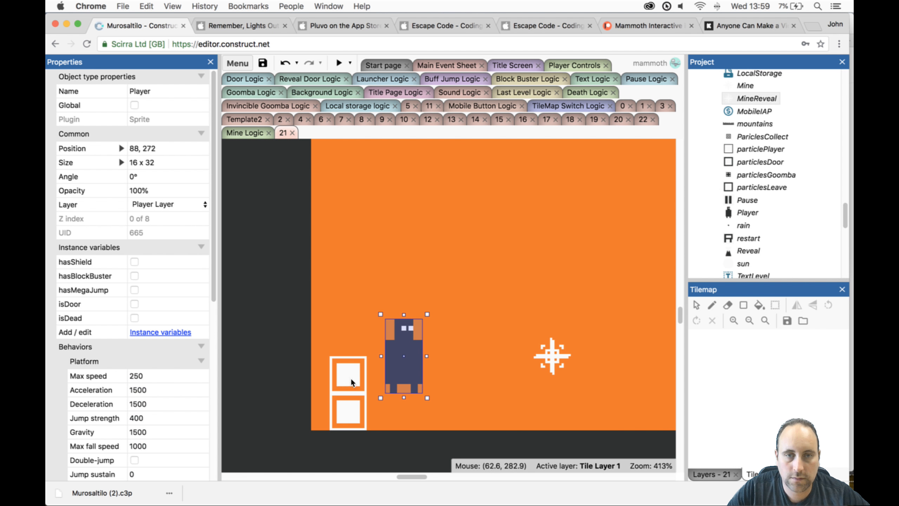
scroll(422, 329, "down", 10, "ctrl")
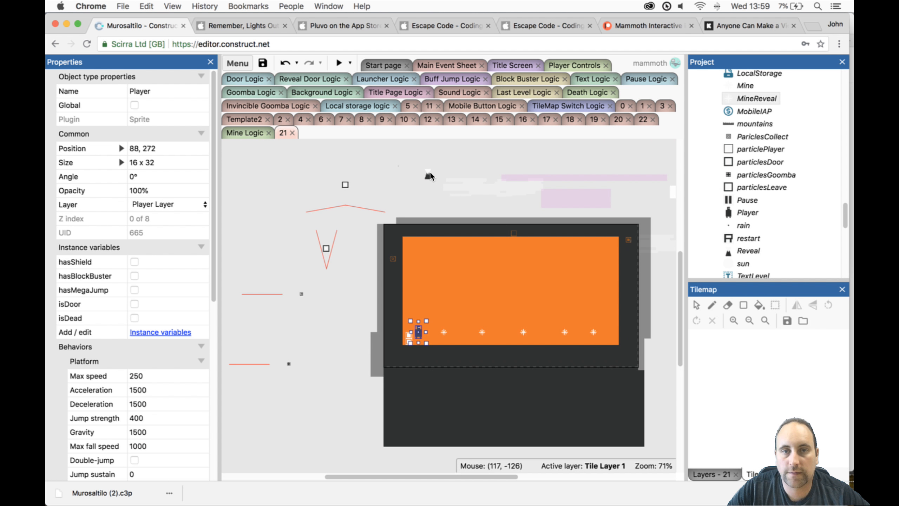
left_click_drag(430, 176, 615, 342)
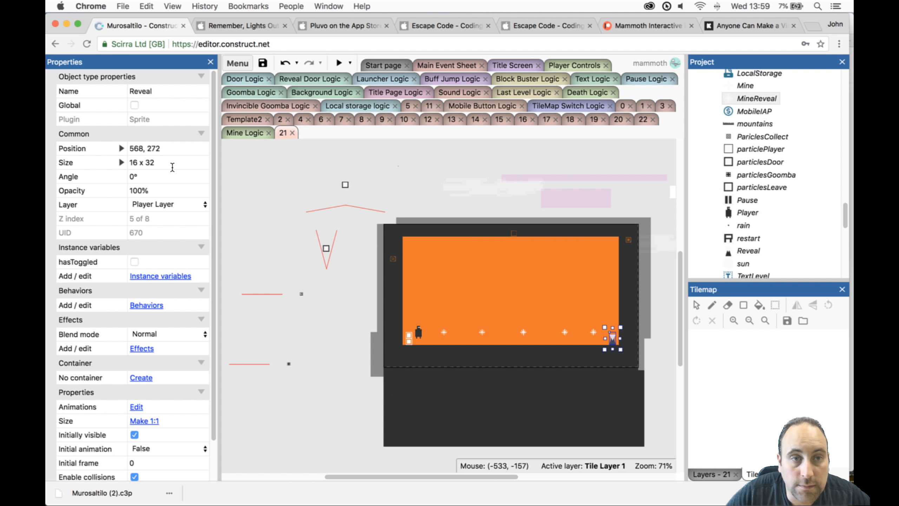
left_click(409, 337)
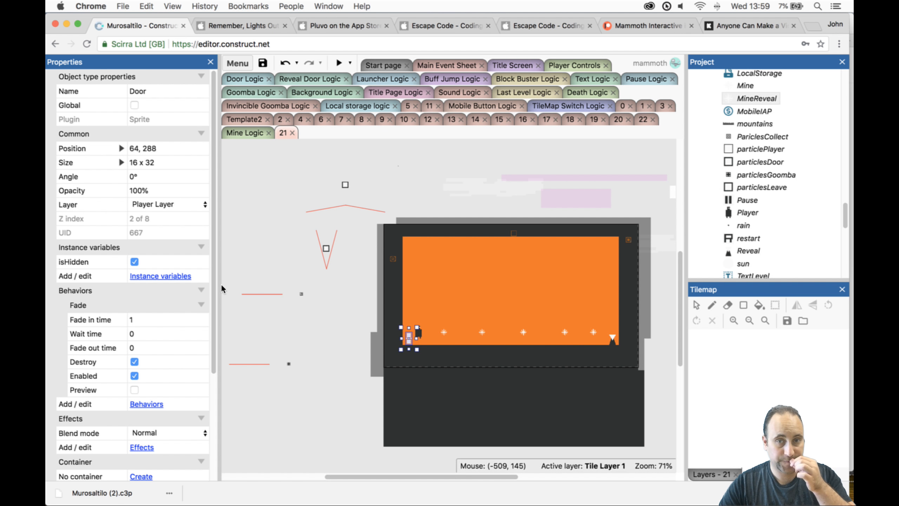
- Preview level 21 and try to jump the Player across the visible and hidden mines toward the Reveal object
left_click(339, 63)
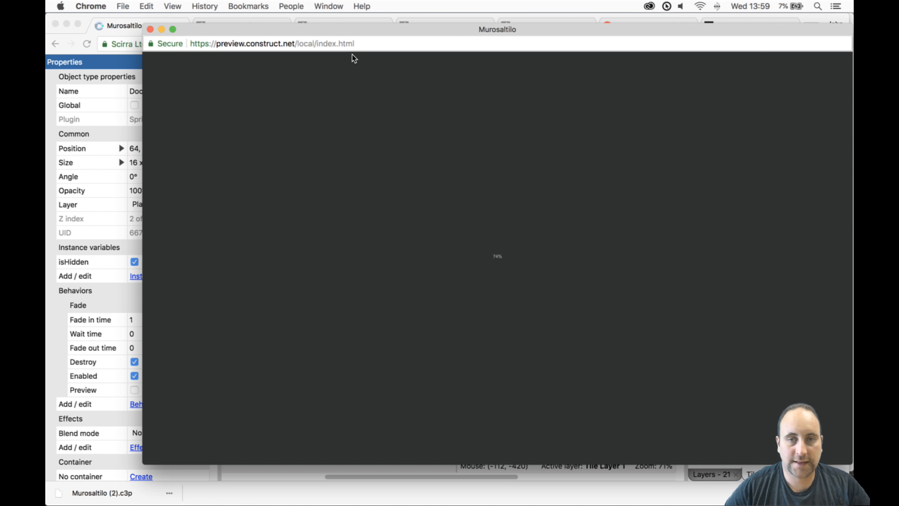
key("Right")
key("Up")
key("Right")
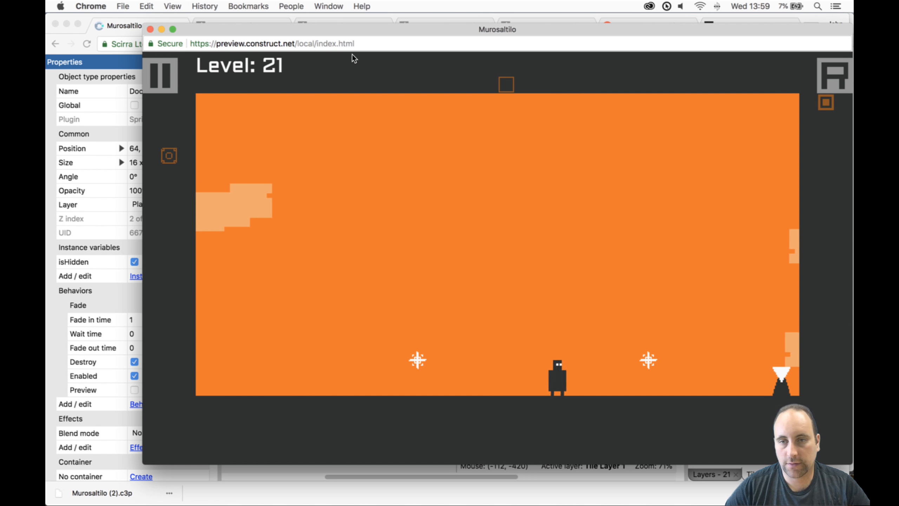
key("Right")
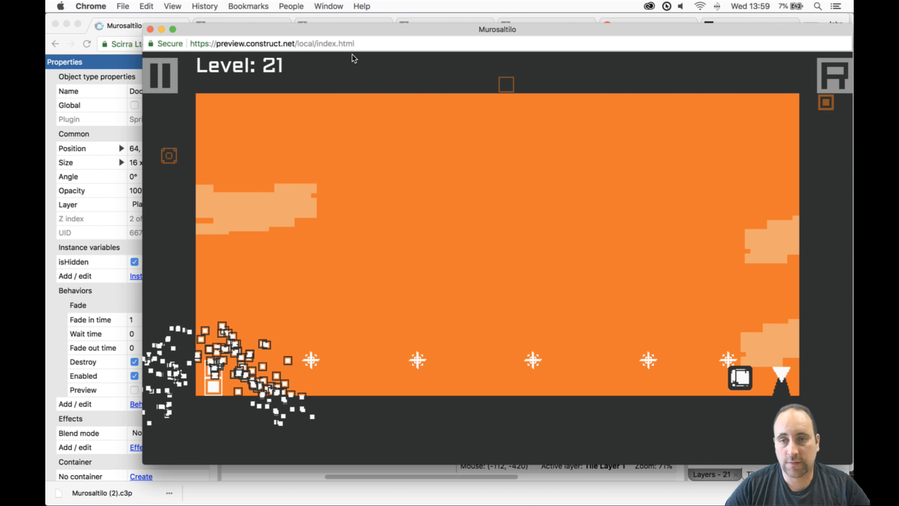
key("Right")
key("Up")
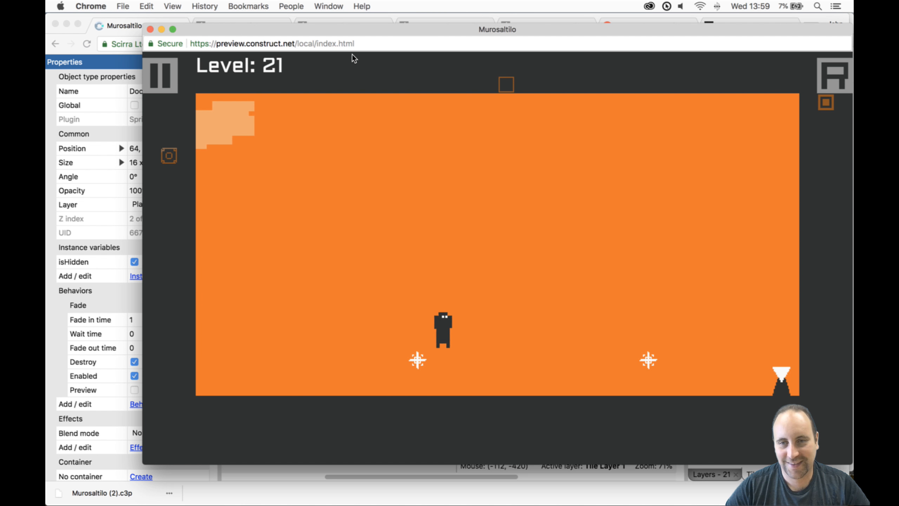
key("Up")
key("Right")
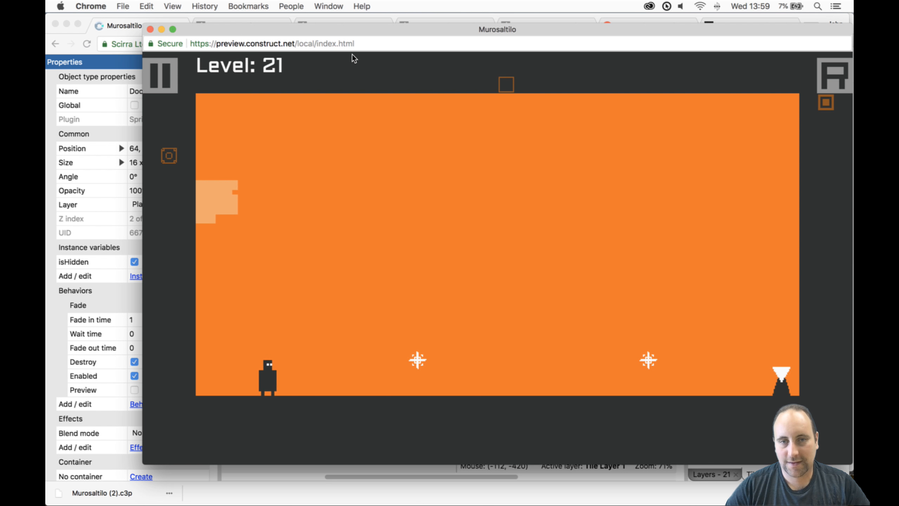
key("Right")
key("Up")
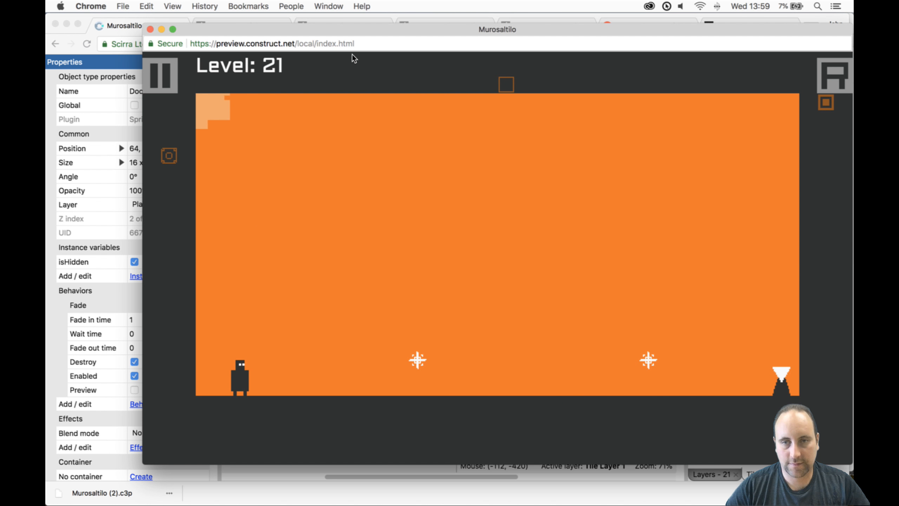
key("Right")
key("Up")
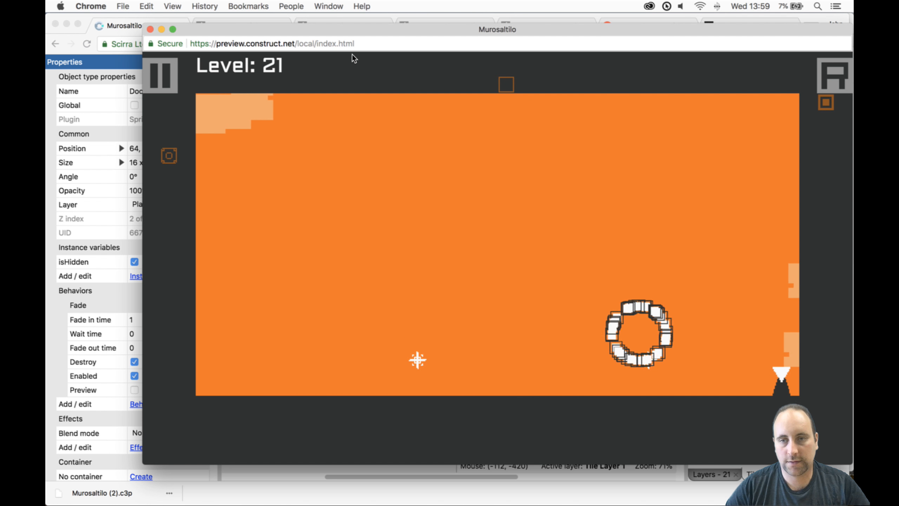
- Playtest level 21 again, jumping the Player over the mines to the Reveal object and back across them to the Door
key("Right")
key("Up")
key("Up")
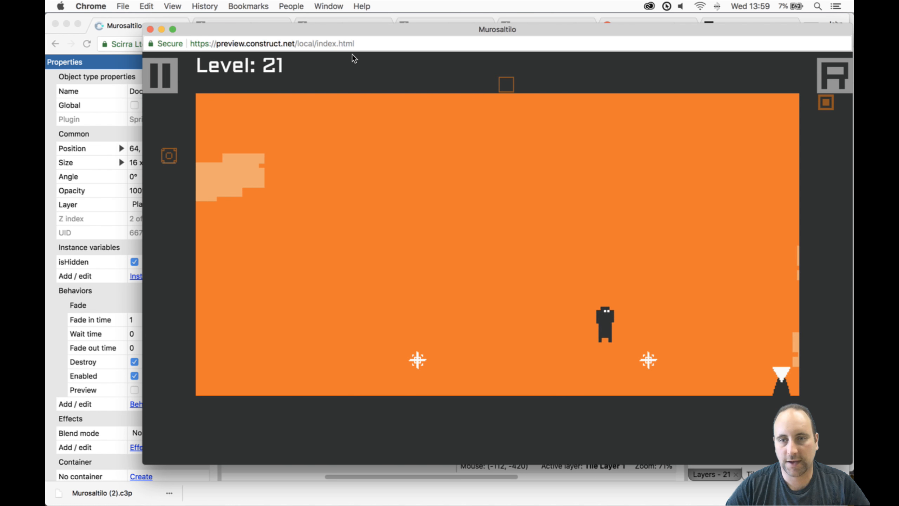
key("Up")
key("Left")
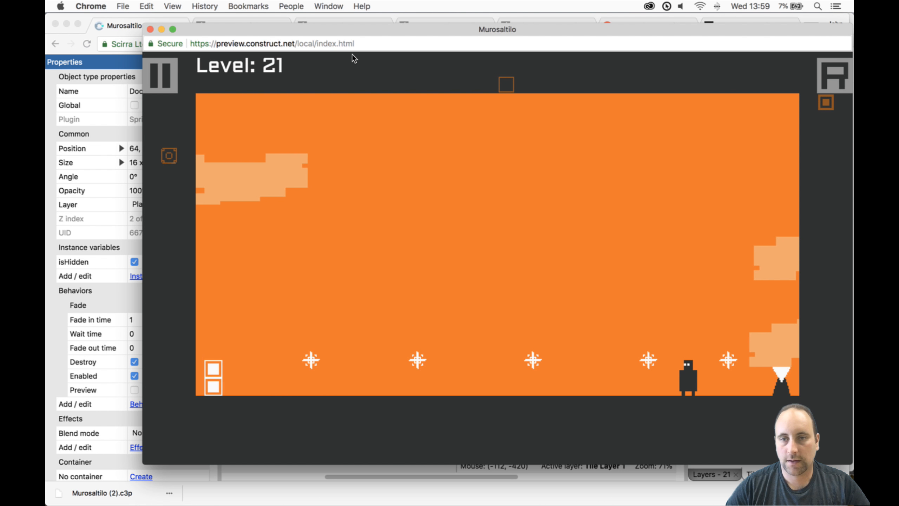
key("Left")
key("Up")
key("Up")
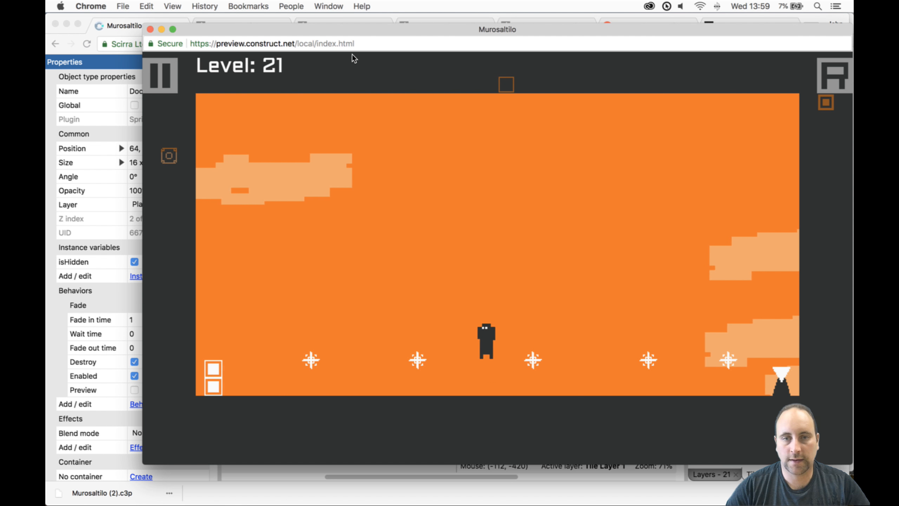
key("Up")
key("Up")
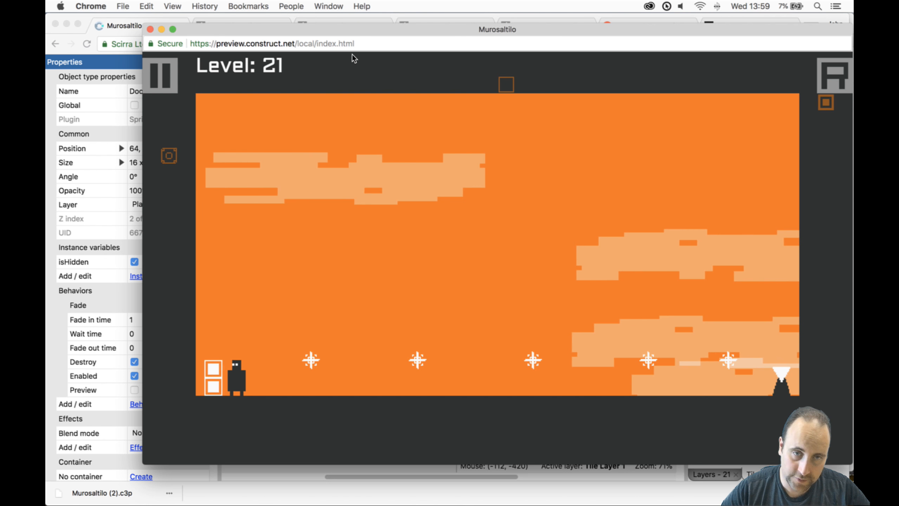
key("Left")
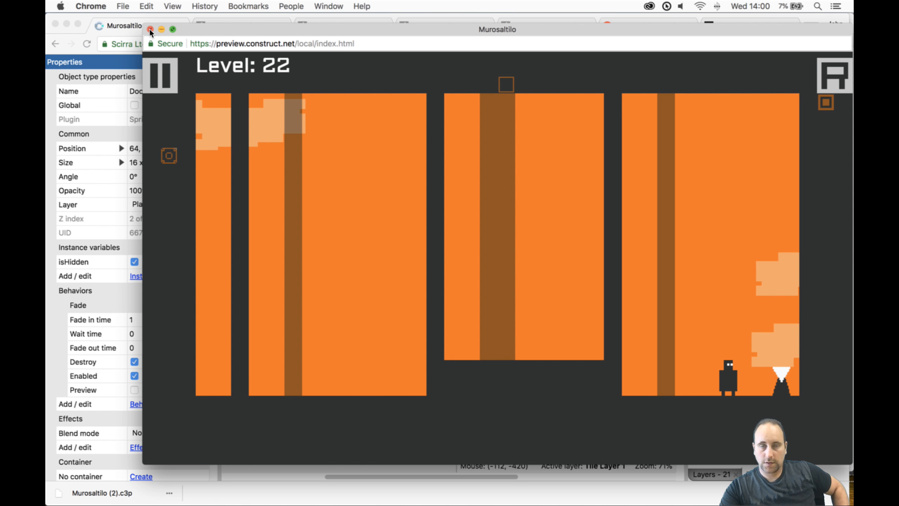
- Close the preview, duplicate the Template3 layout as 23, place it directly after 22 in the project, and open it
left_click(150, 29)
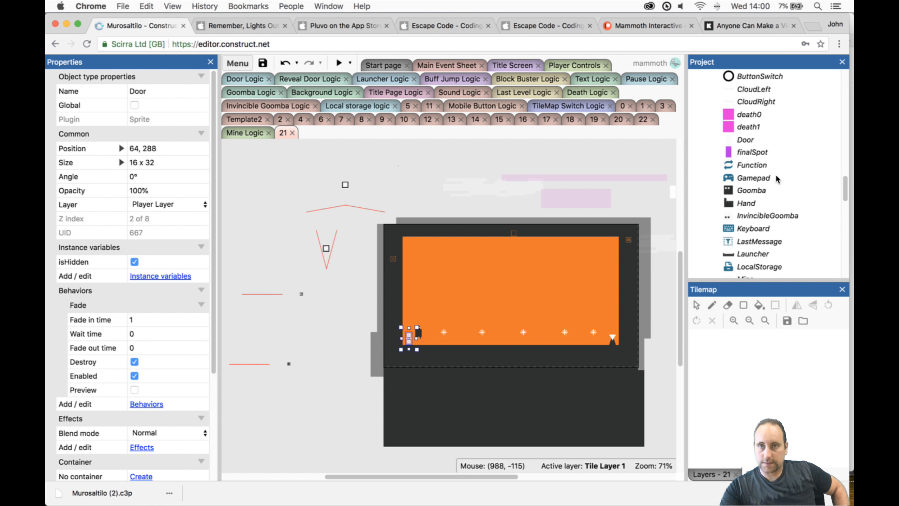
scroll(776, 179, "down", 15)
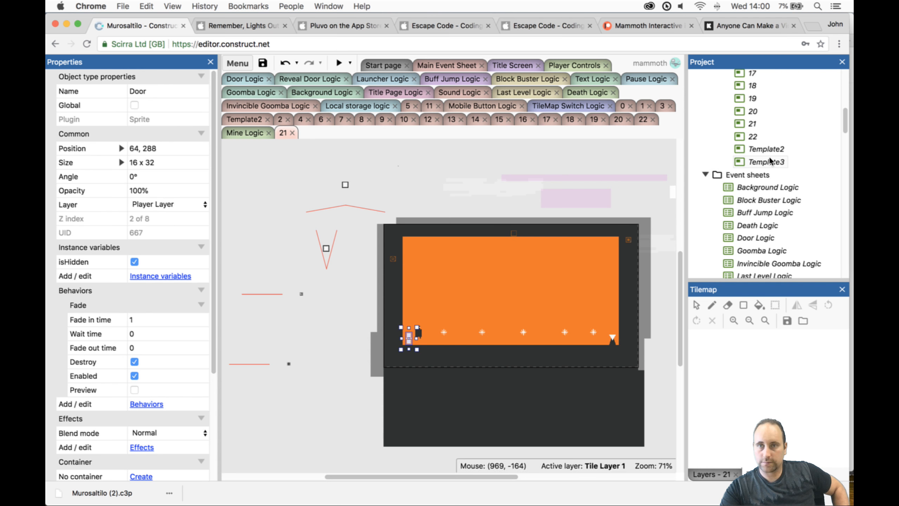
right_click(769, 161)
left_click(753, 210)
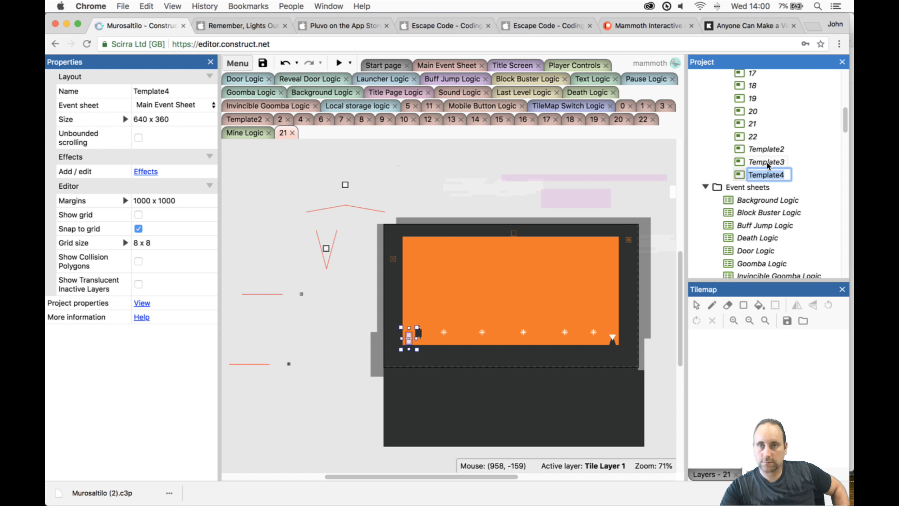
type("23")
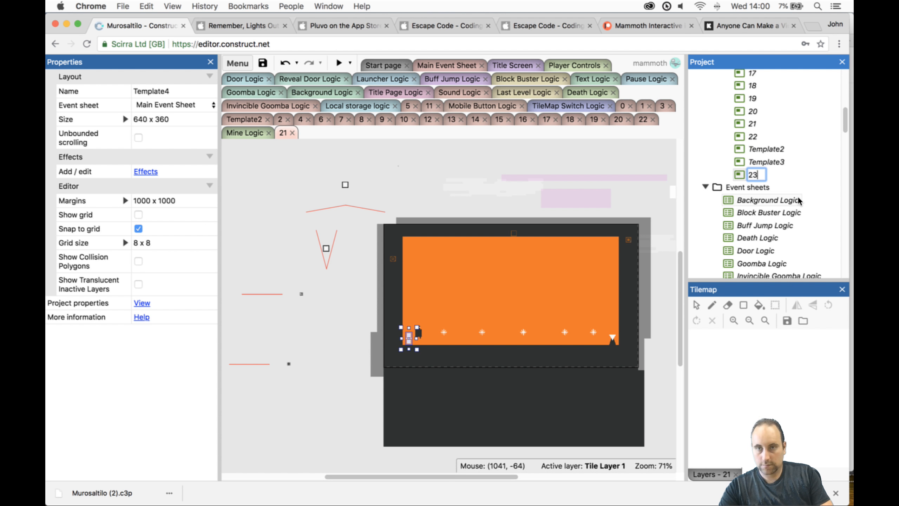
key("Return")
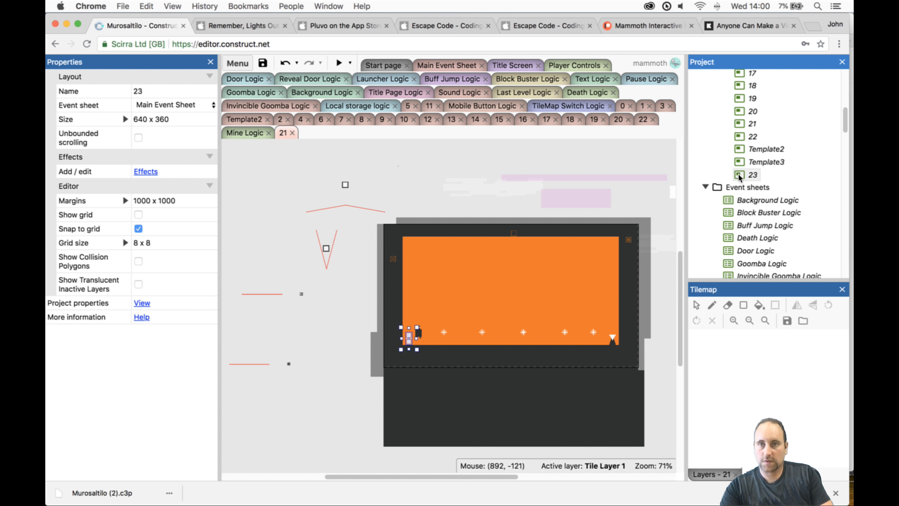
left_click_drag(746, 175, 764, 144)
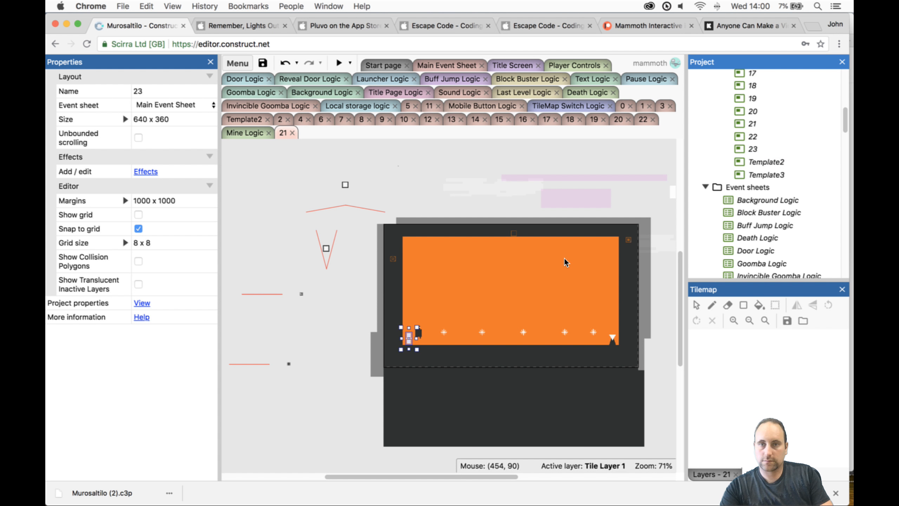
double_click(752, 150)
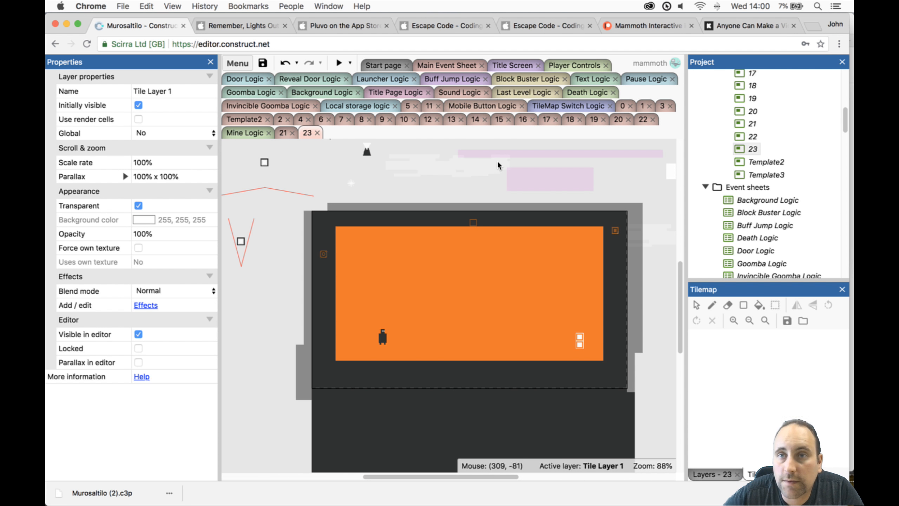
left_click(799, 7)
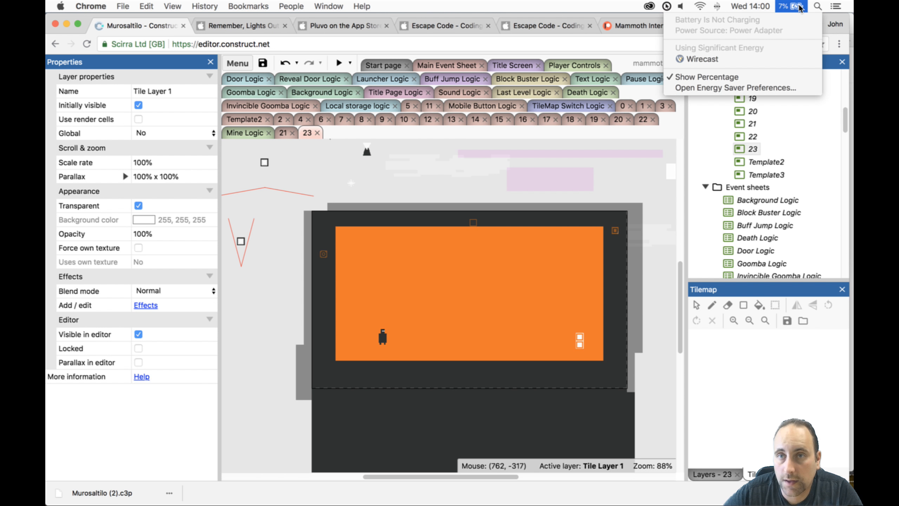
left_click(800, 7)
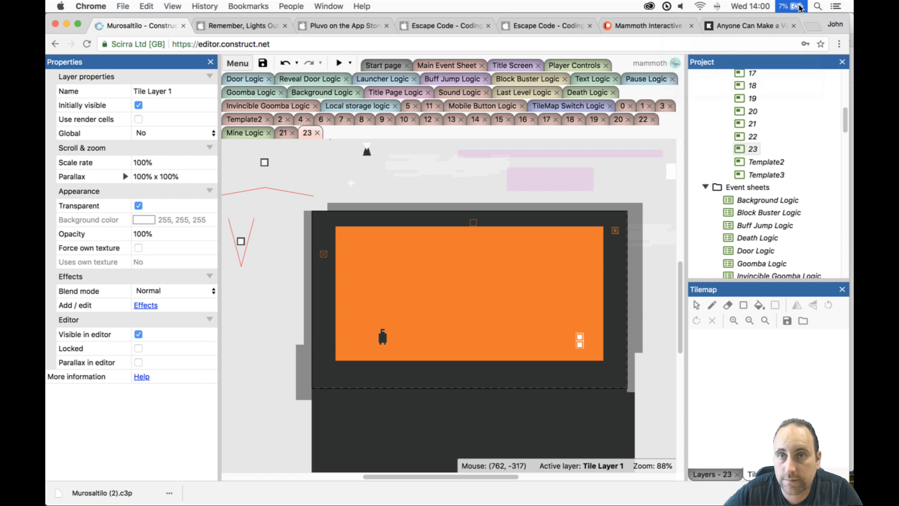
left_click(279, 29)
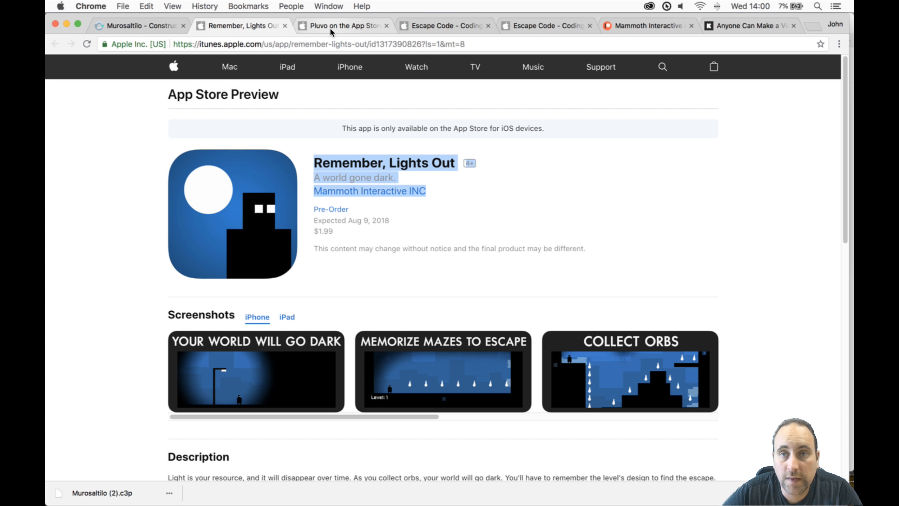
left_click(331, 27)
left_click(130, 28)
- Move the Player in layout 23 to 80, 120
left_click(268, 251)
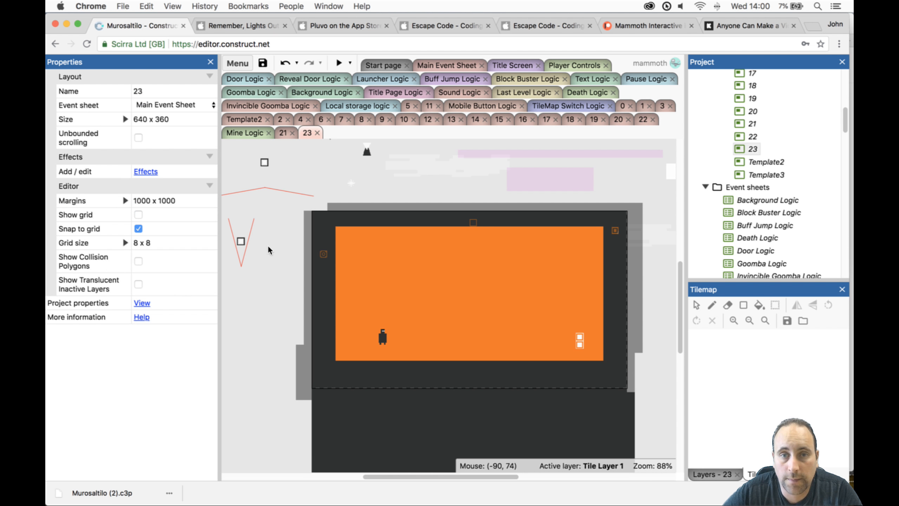
scroll(559, 396, "down", 1)
left_click(382, 318)
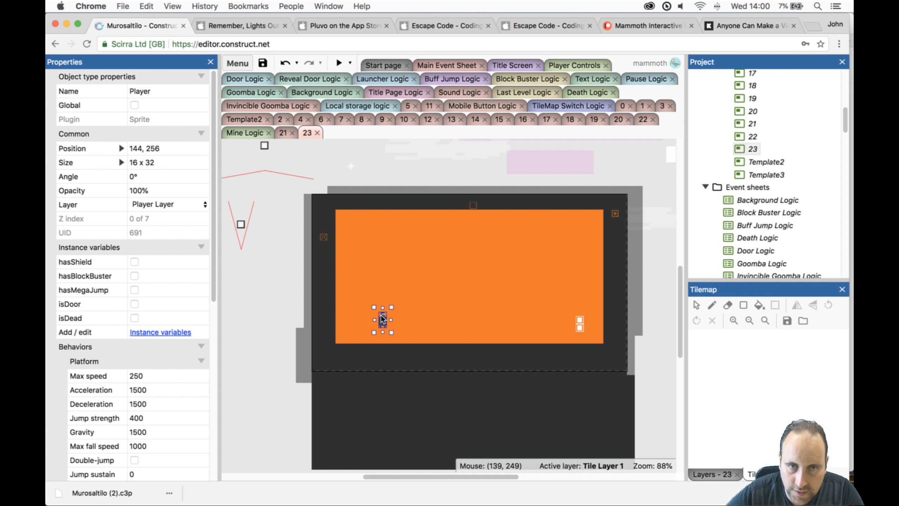
left_click_drag(383, 322, 352, 253)
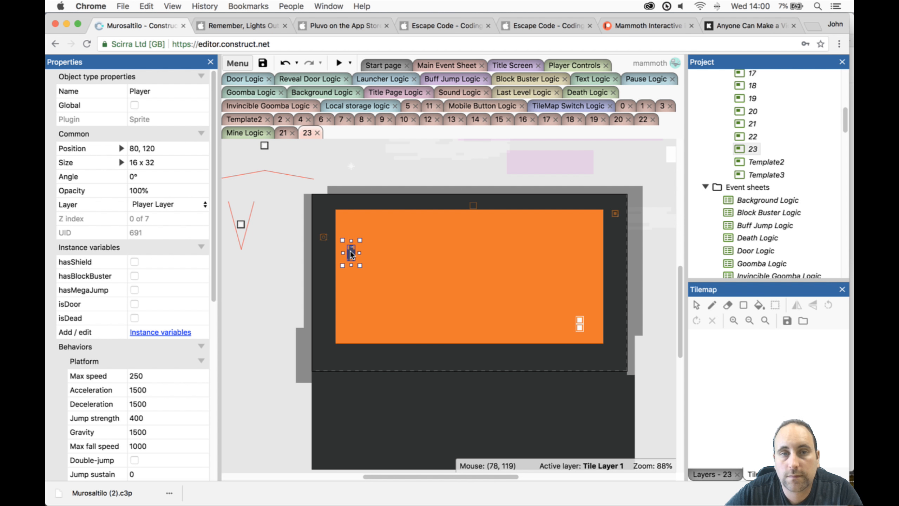
left_click(612, 436)
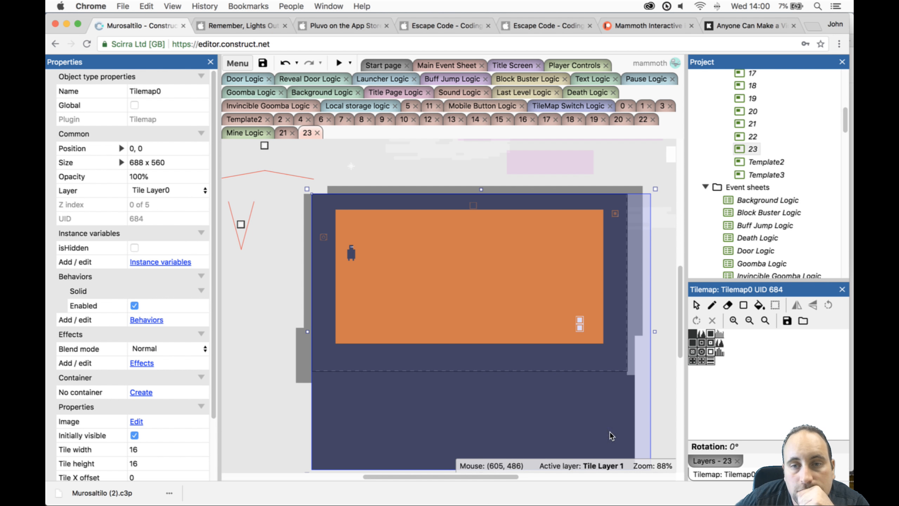
left_click(693, 333)
left_click(728, 305)
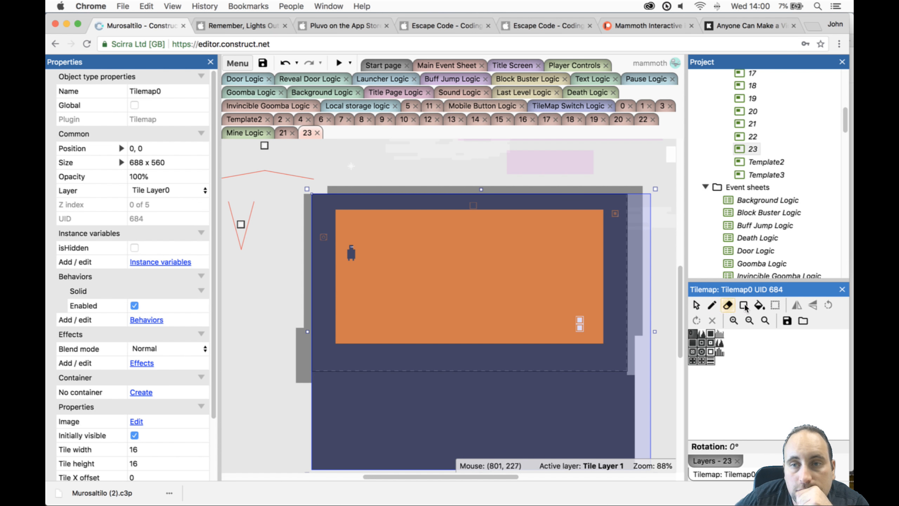
left_click(744, 306)
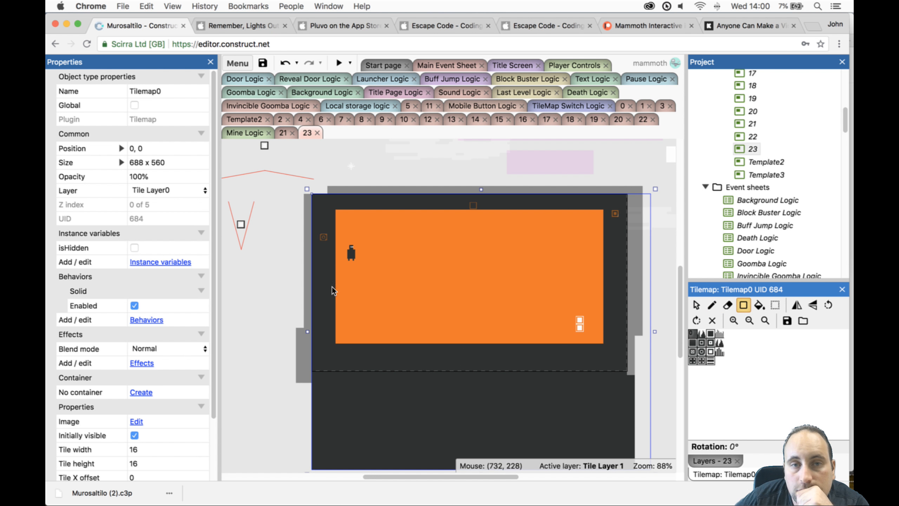
left_click(692, 335)
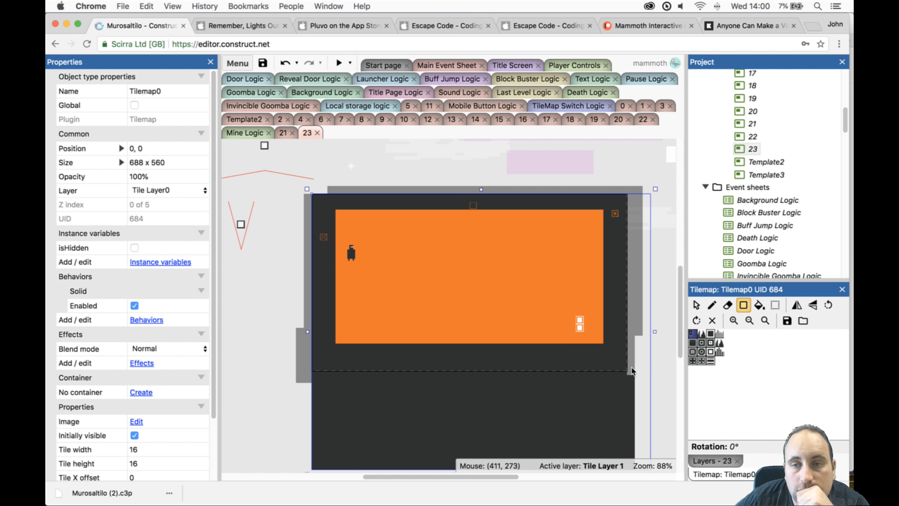
- Lock Tile Layer0, make Tile Layer 1 active, and select Tilemap1
left_click(713, 461)
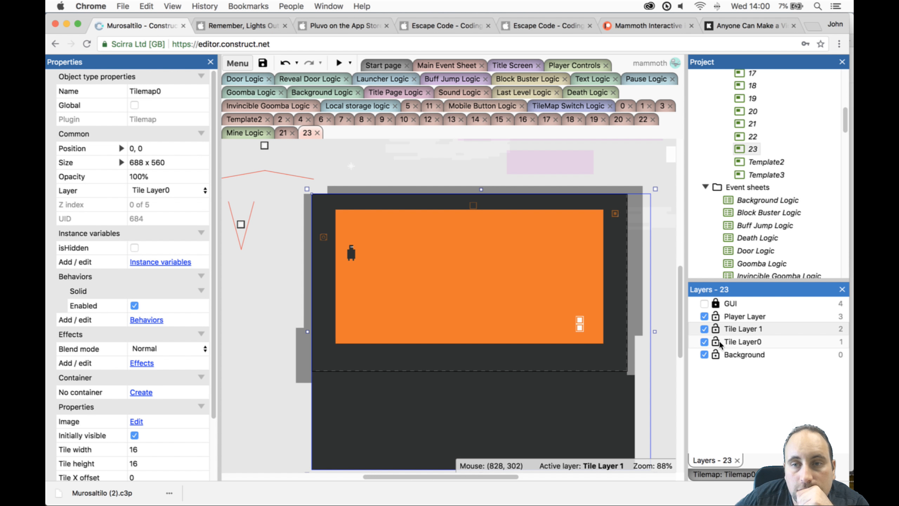
left_click(735, 330)
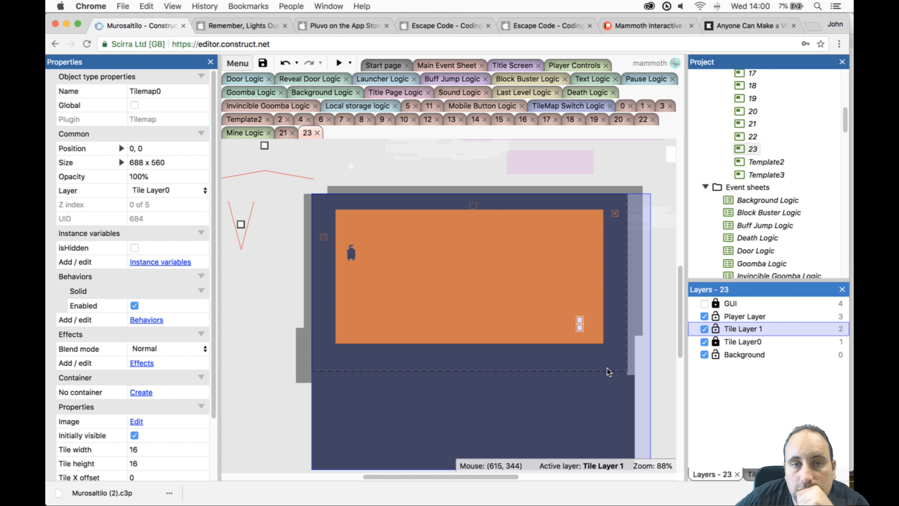
left_click(608, 379)
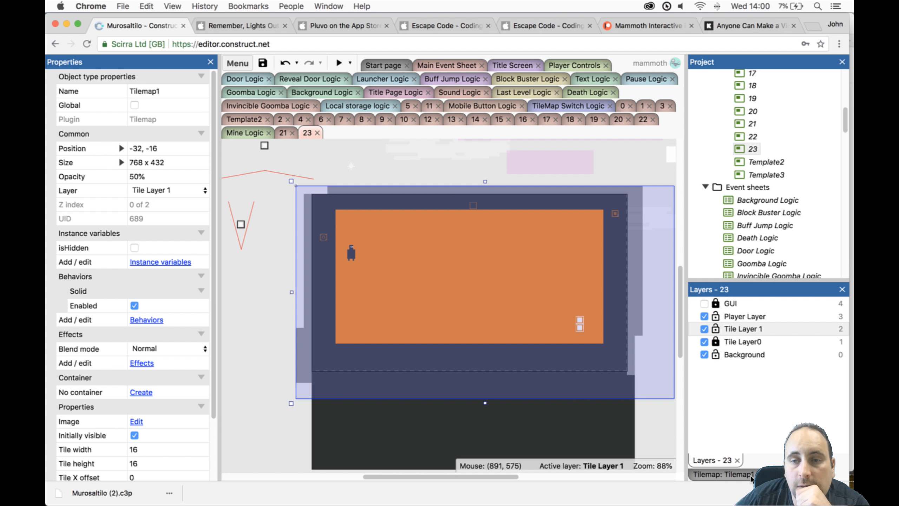
- Paint solid Tilemap1 rectangles as three ground blocks descending from the Player to the Door, plus two thin floating platforms above
left_click(722, 474)
left_click(692, 334)
left_click(744, 304)
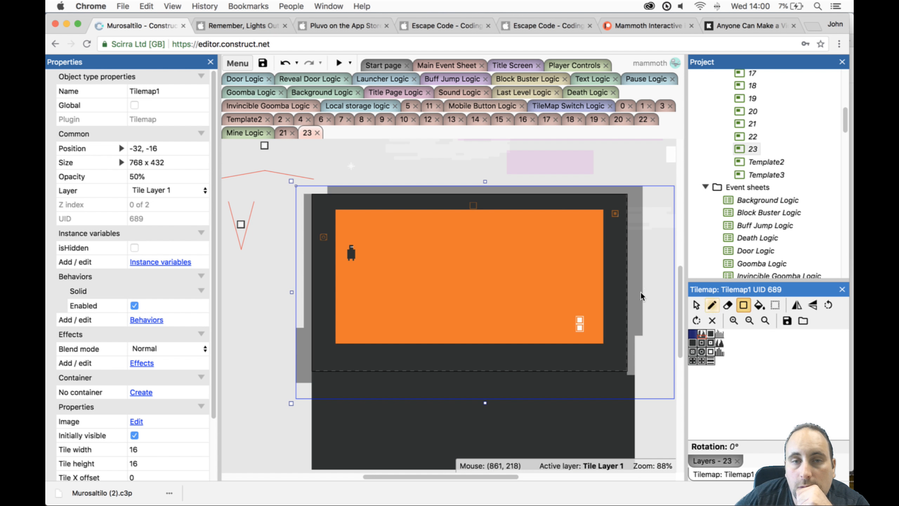
left_click_drag(342, 266, 363, 337)
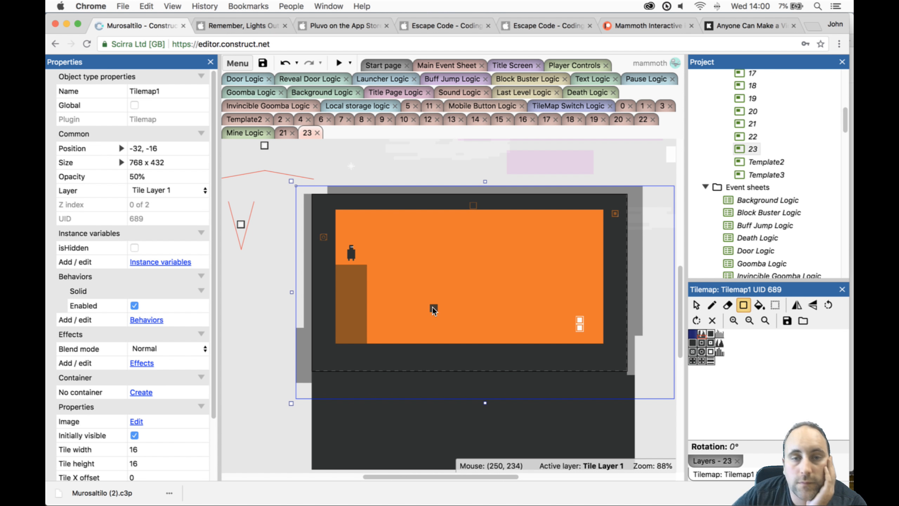
mouse_move(418, 302)
left_mouse_down()
mouse_move(439, 336)
mouse_move(455, 337)
left_mouse_up()
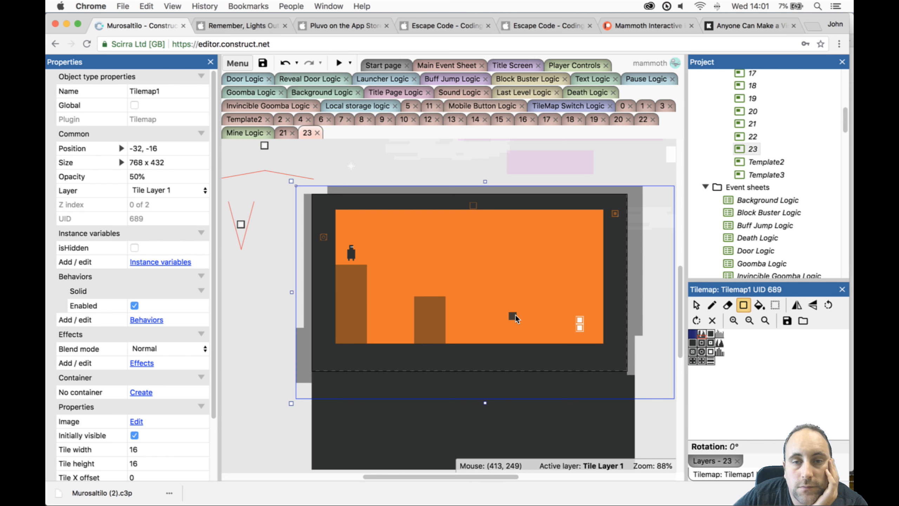
left_click_drag(515, 324, 604, 339)
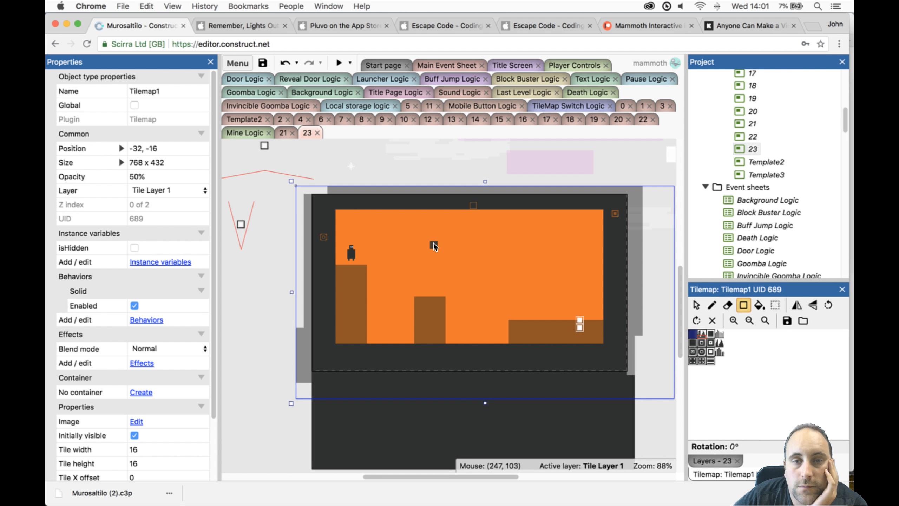
left_click_drag(434, 246, 466, 245)
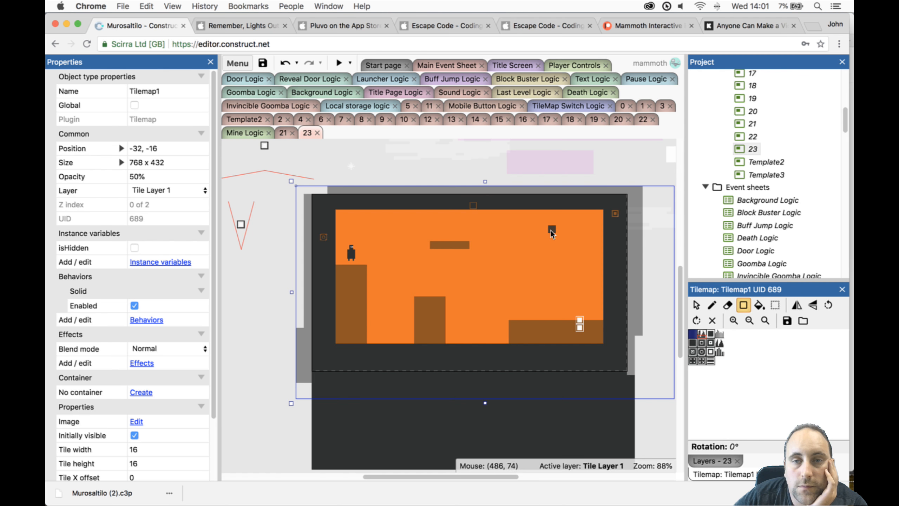
left_click_drag(525, 242, 609, 241)
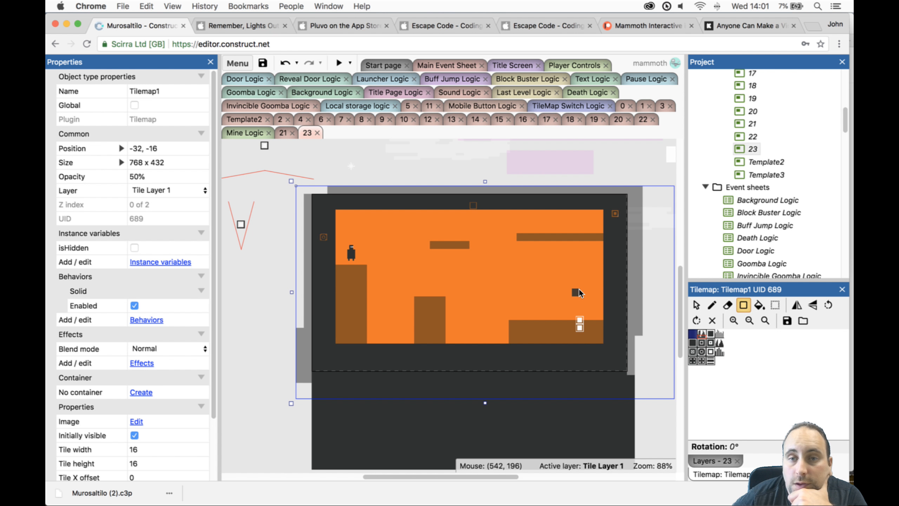
- Lock Tile Layer 1, unlock Tile Layer0 and make it active, and select Tilemap0
left_click(700, 460)
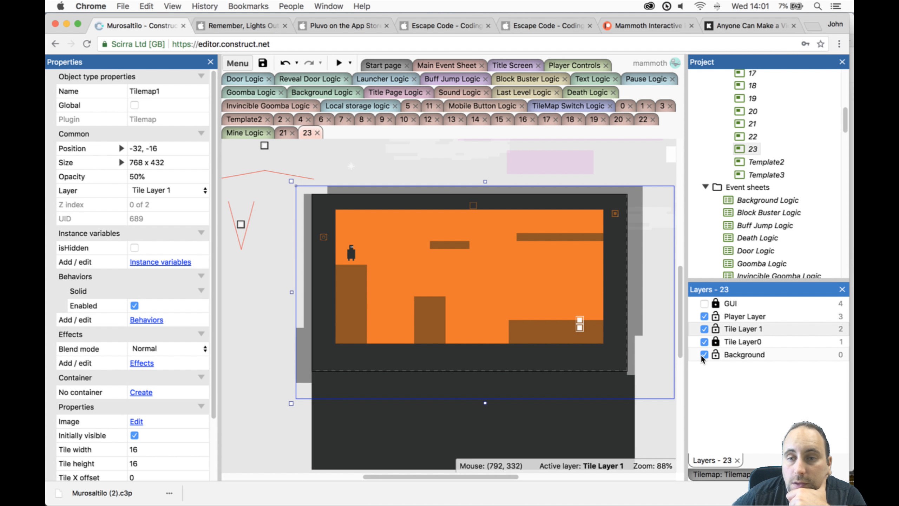
left_click(743, 342)
left_click(745, 329)
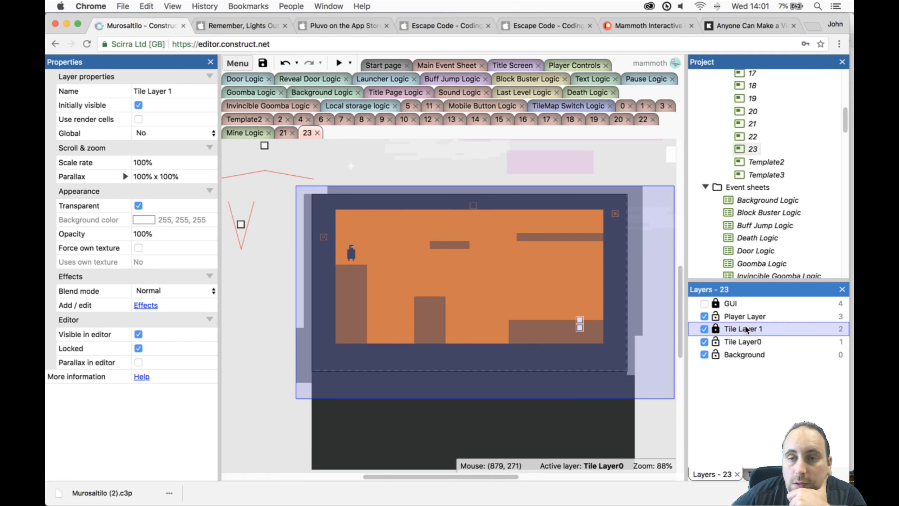
left_click(744, 341)
left_click(504, 429)
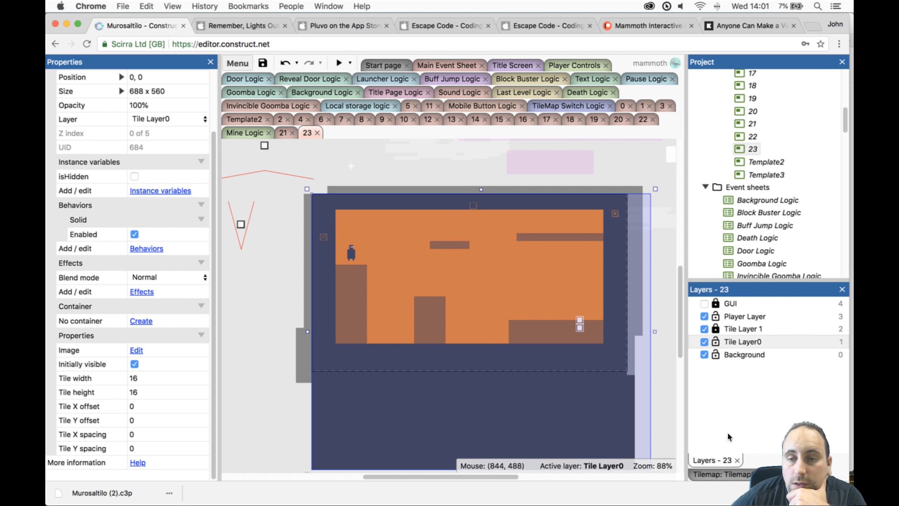
- Fill the gaps between the ground blocks with solid Tilemap0 rectangles, adding a short floating platform, a long ledge and a ceiling column
left_click(732, 475)
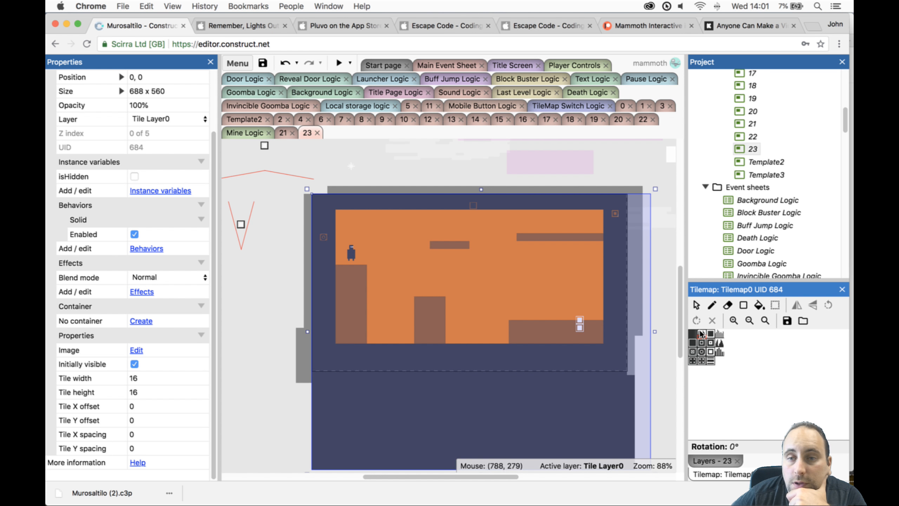
left_click(743, 304)
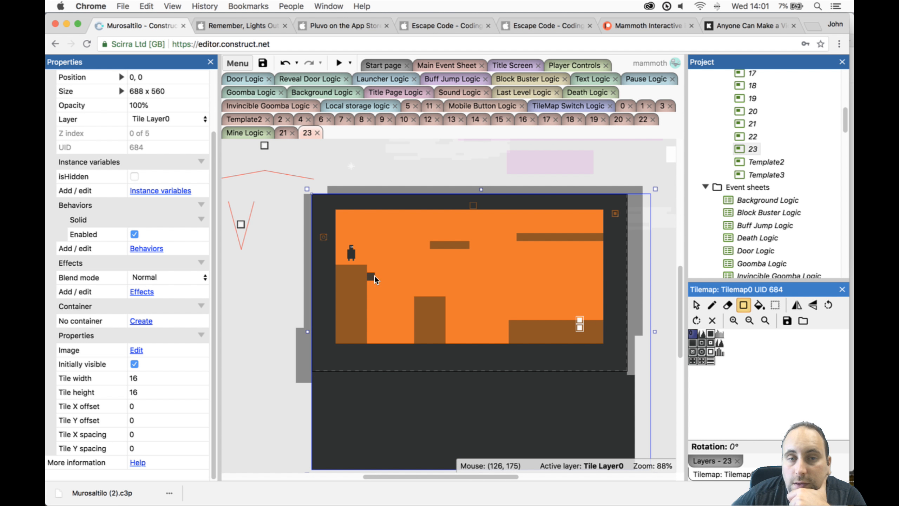
left_click_drag(374, 282, 407, 337)
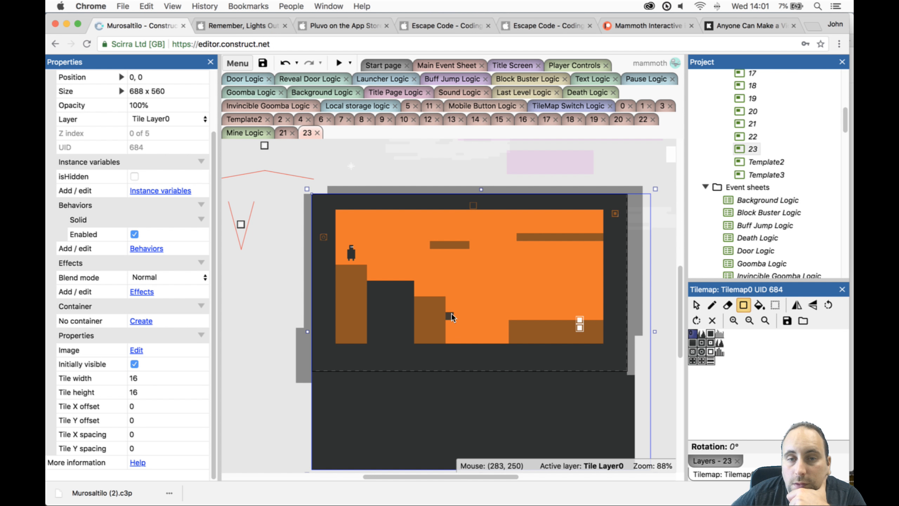
left_click_drag(453, 309, 503, 339)
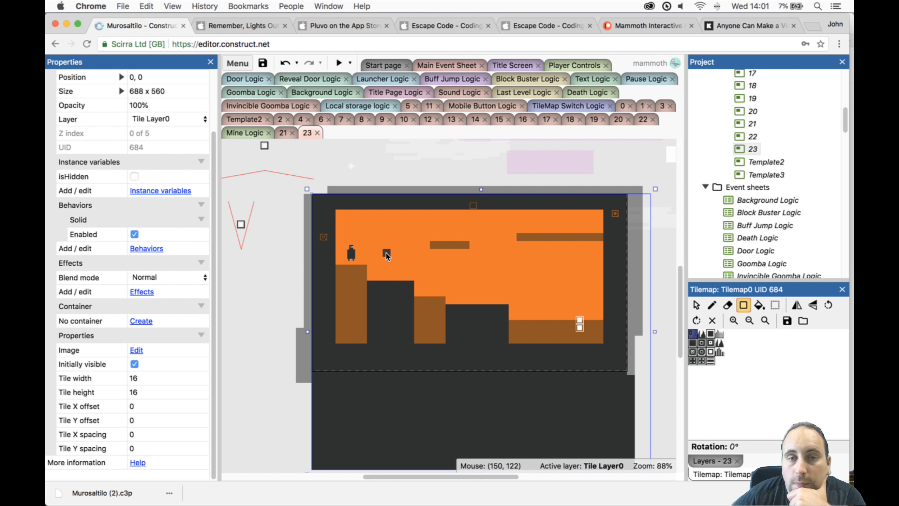
left_click_drag(388, 252, 404, 251)
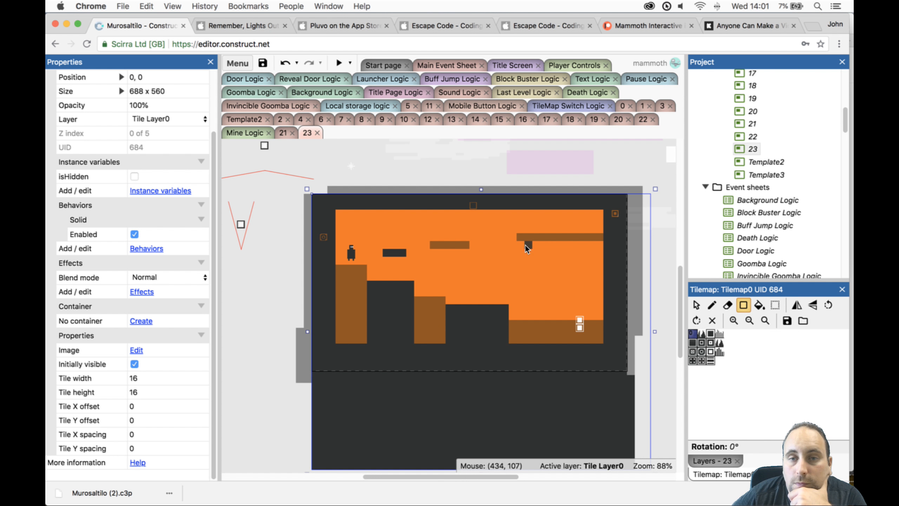
left_click_drag(606, 247, 606, 249)
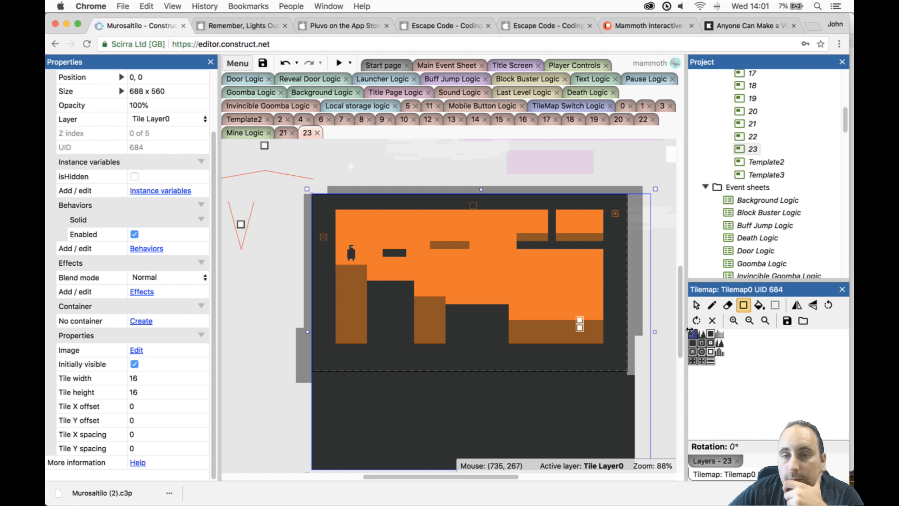
- Move the Door onto the upper-right ledge at 584, 64 and place the toggle sprite on the lower-right floor at 576, 224
left_click(696, 304)
left_click(580, 324)
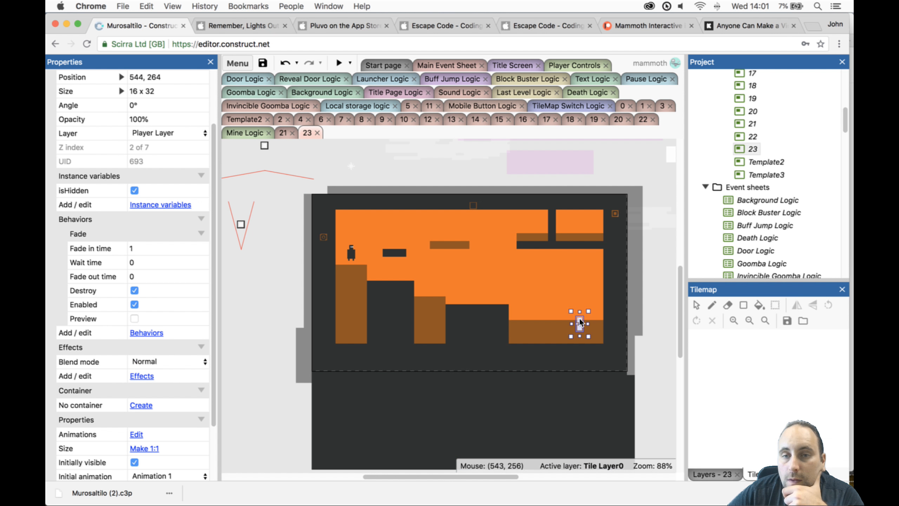
left_click_drag(581, 324, 599, 224)
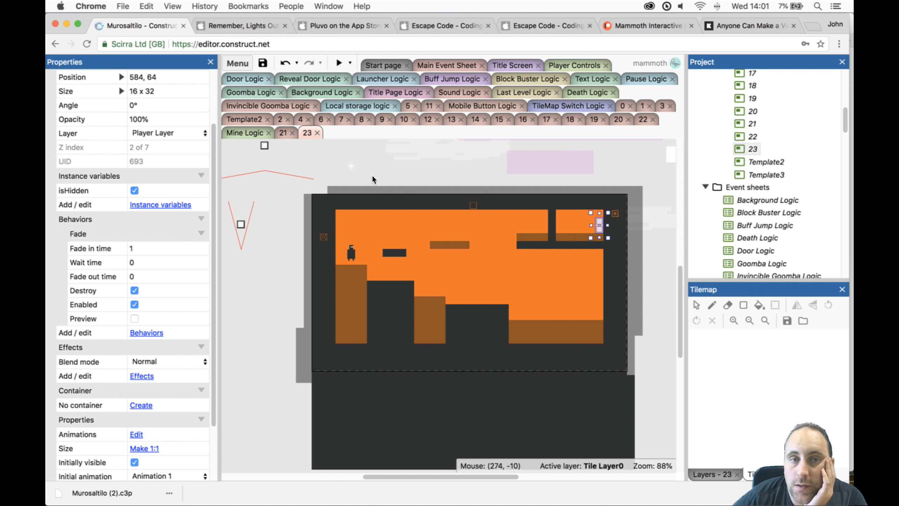
scroll(372, 170, "up", 2)
left_click_drag(368, 171, 600, 350)
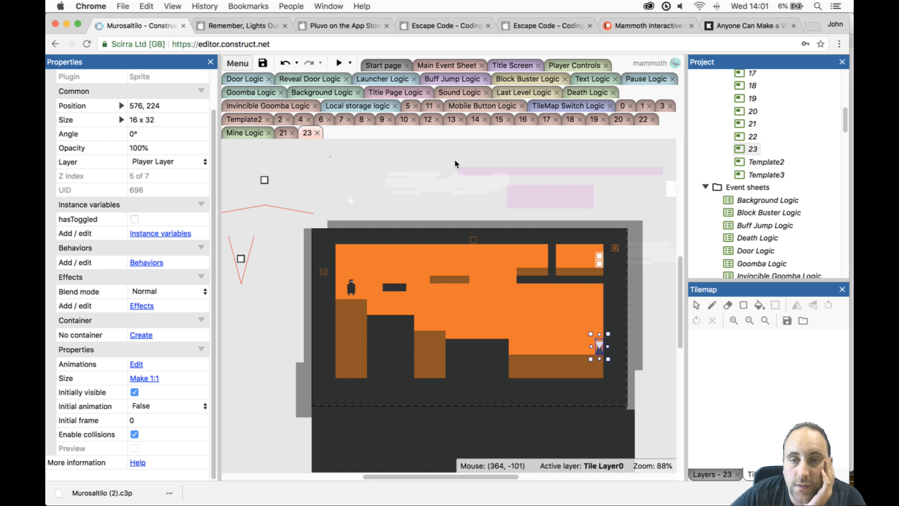
- Preview level 23 briefly, close it, and move the Player to the upper-left corner of the play area
left_click(334, 63)
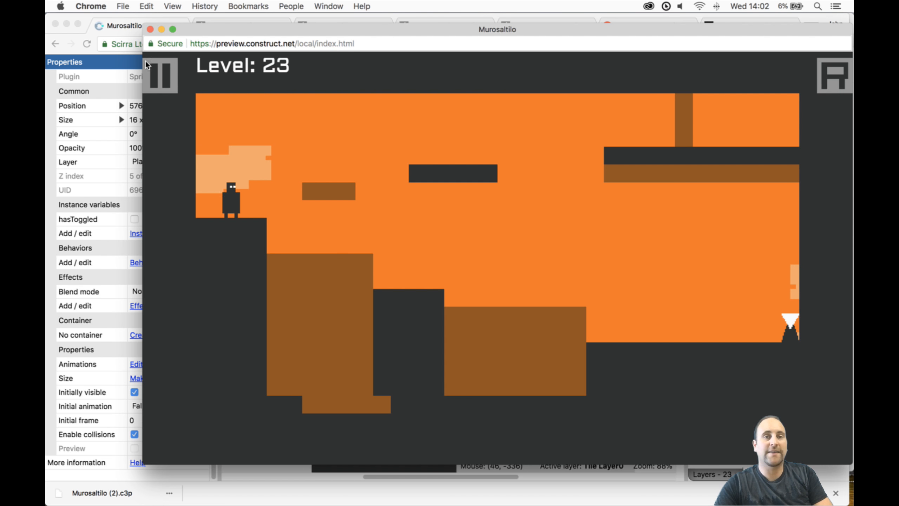
left_click(149, 28)
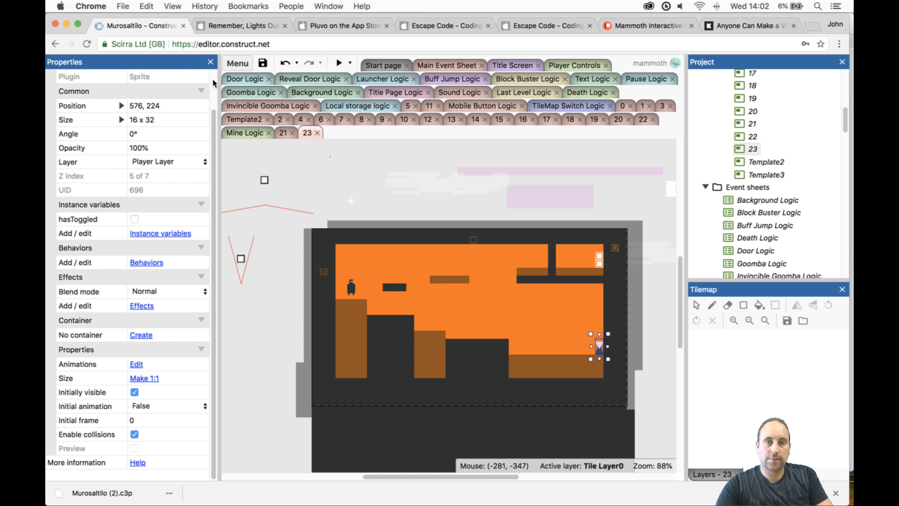
left_click_drag(353, 288, 345, 252)
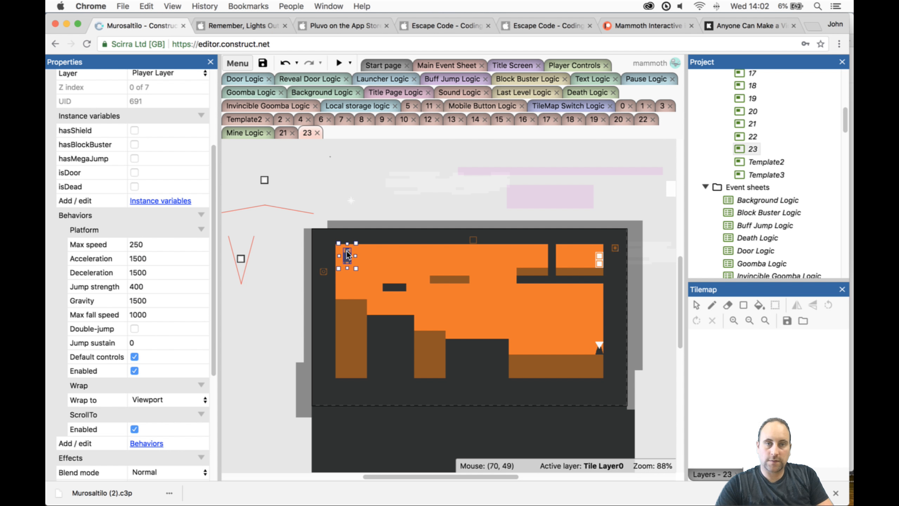
- Playtest level 23, jumping the Player right across the switching ground blocks to the toggle on the lower floor
left_click(340, 64)
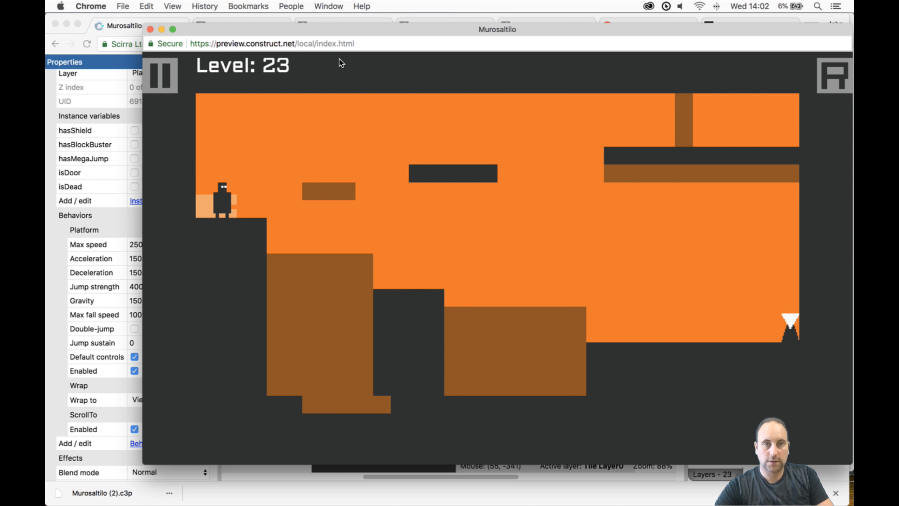
key("Right")
key("space")
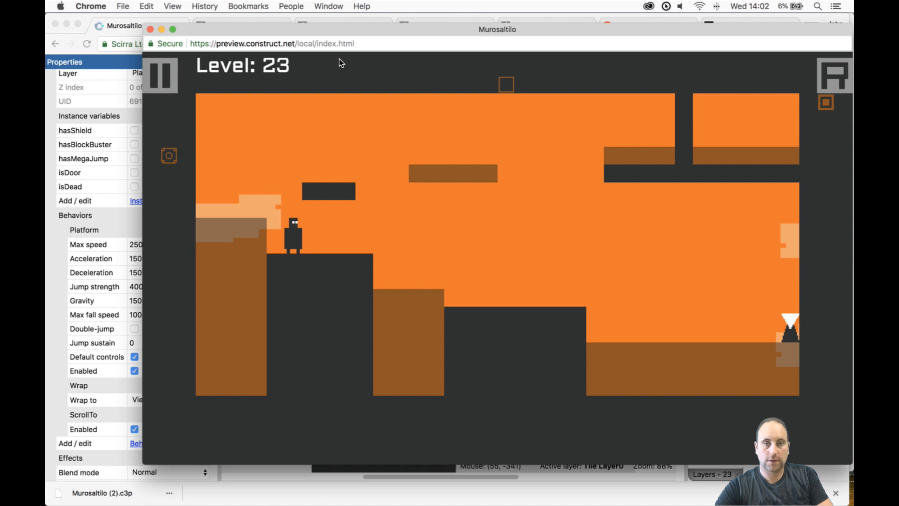
key("Right")
key("space")
key("Right")
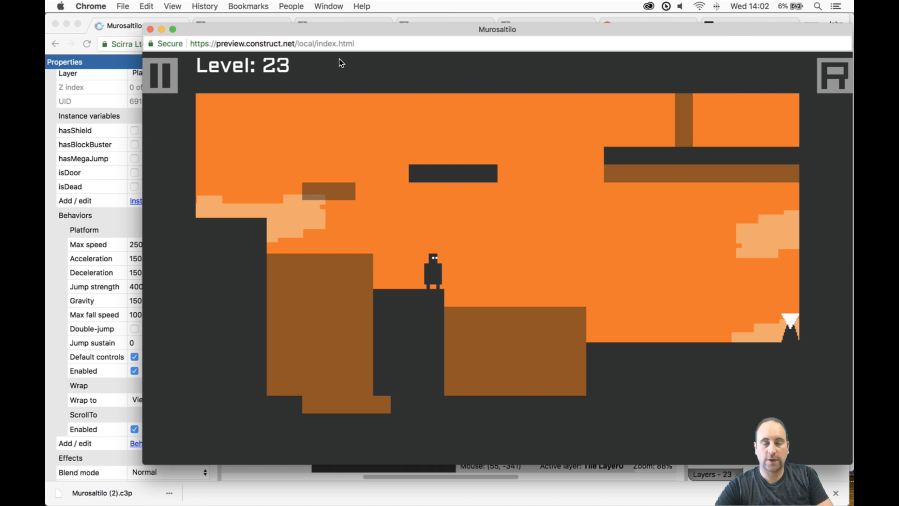
key("Left")
key("Right")
key("Up")
key("space")
key("Right")
key("Up")
key("space")
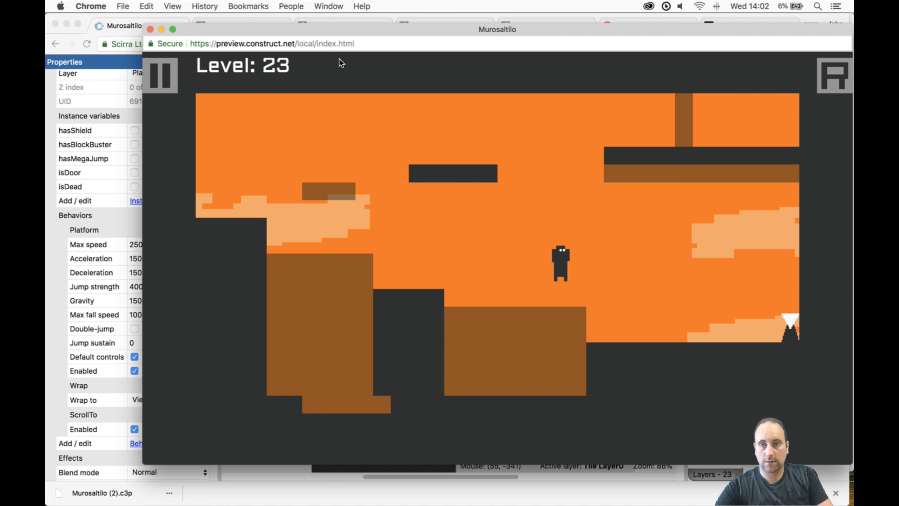
key("Left")
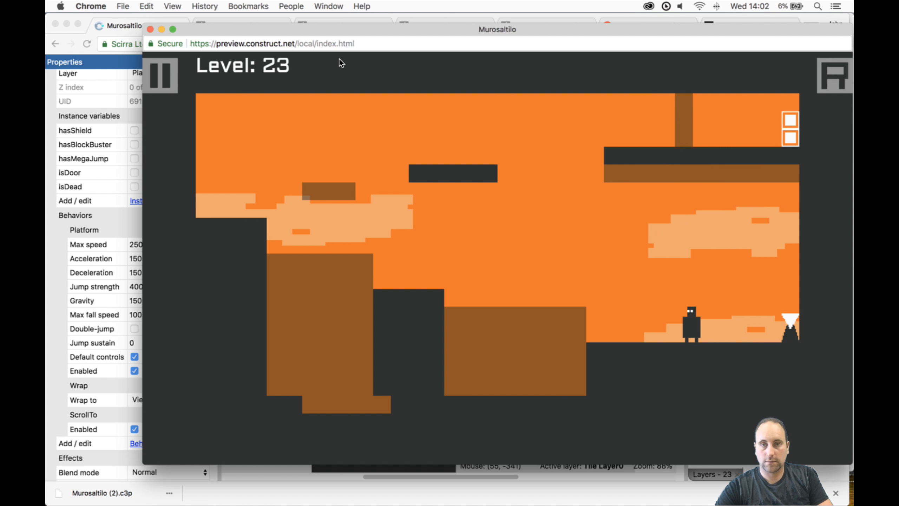
- Jump the Player back left over the ground blocks and up onto the short floating platform
key("Left")
key("Up")
key("space")
key("space")
key("Left")
key("Up")
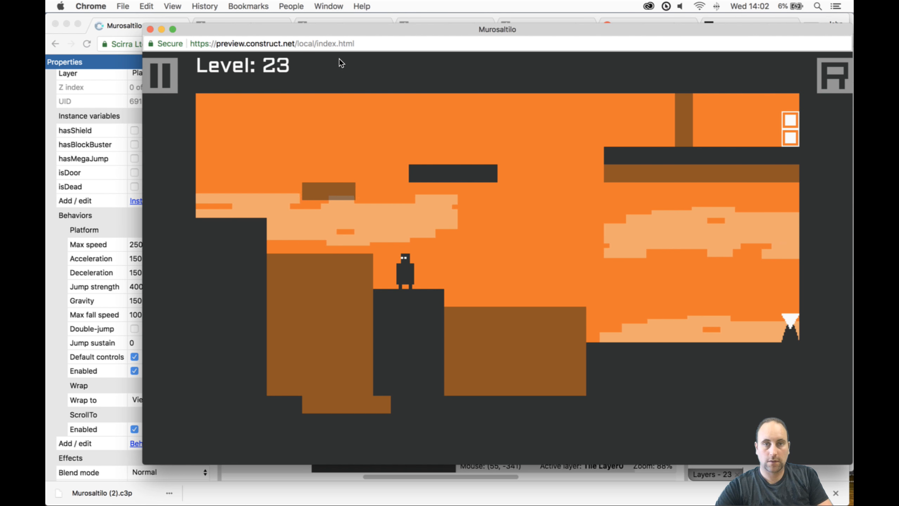
key("Up")
key("space")
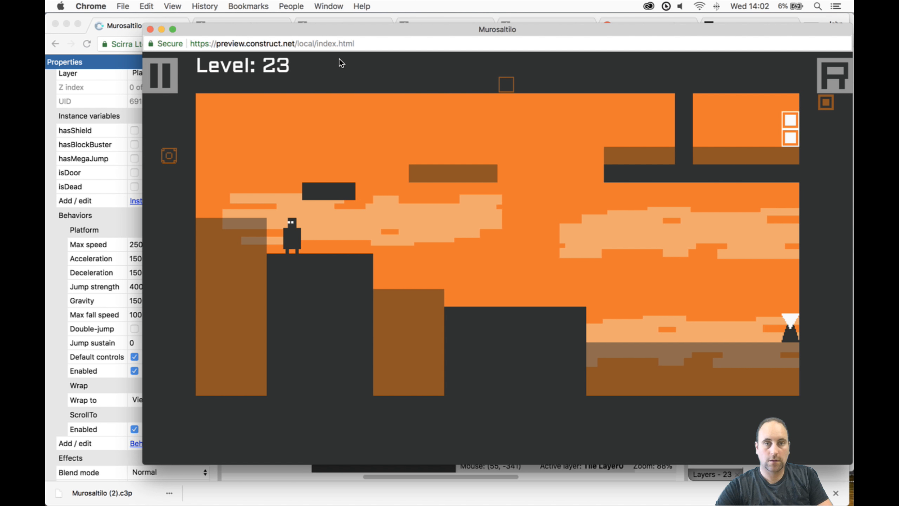
key("Left")
key("Up")
key("space")
key("Right")
key("Up")
- Test whether the Player can jump from the floating platforms to the Door ledge, and close the preview
key("space")
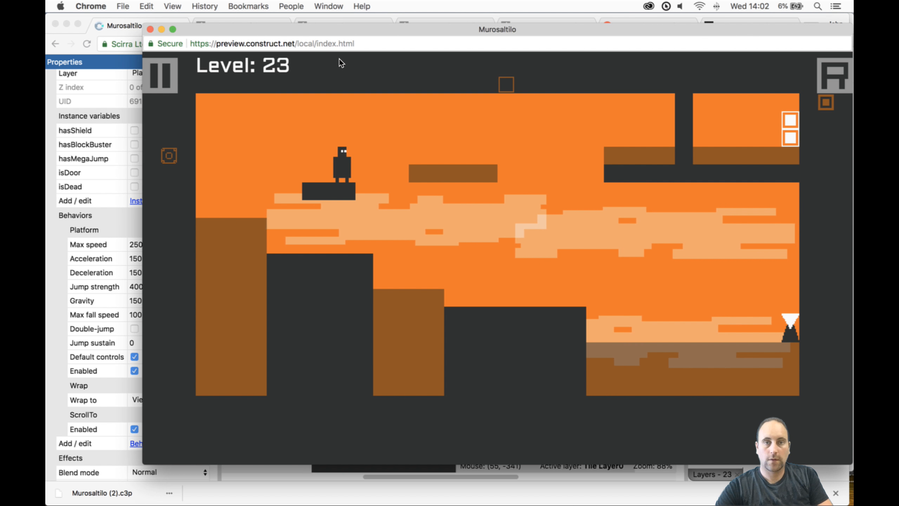
key("Up")
key("space")
key("Right")
key("Up")
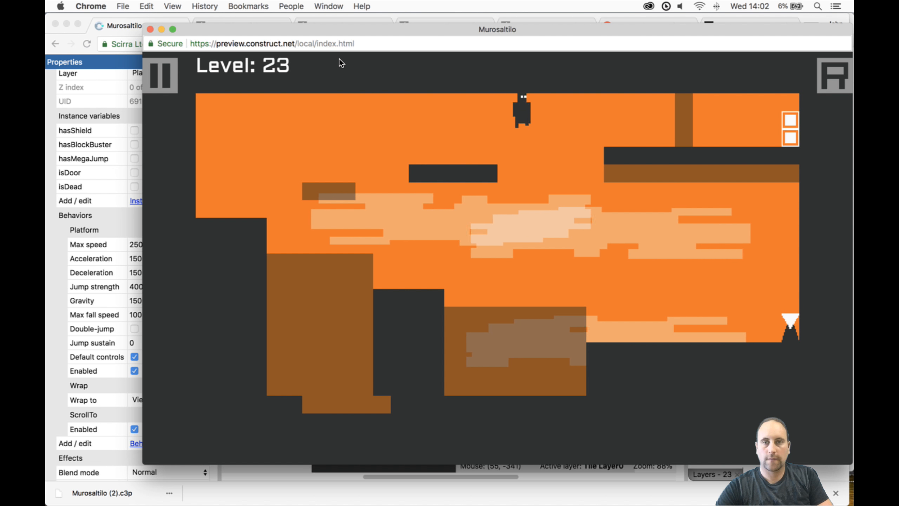
key("Left")
key("Up")
key("space")
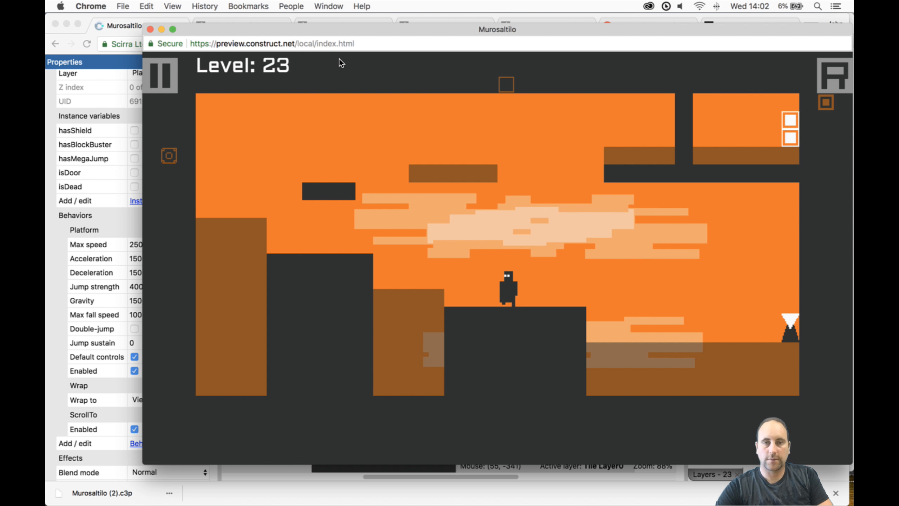
key("space")
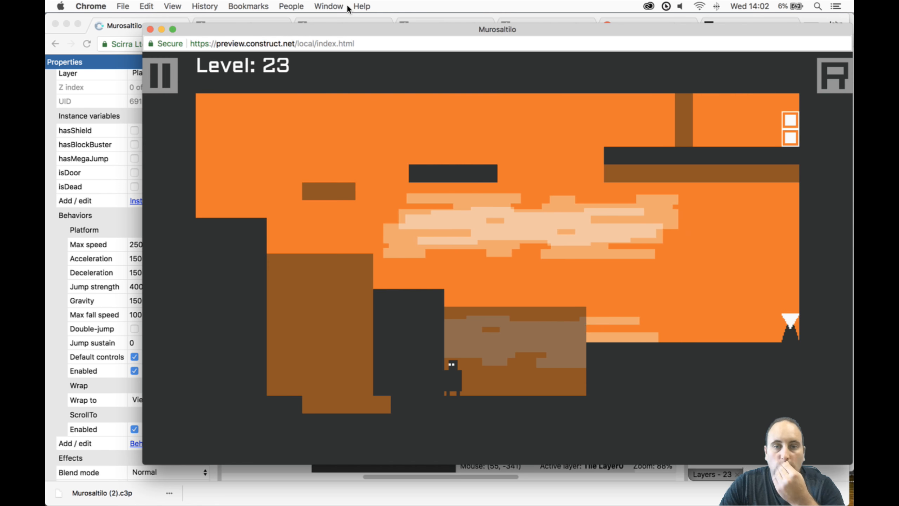
left_click(149, 29)
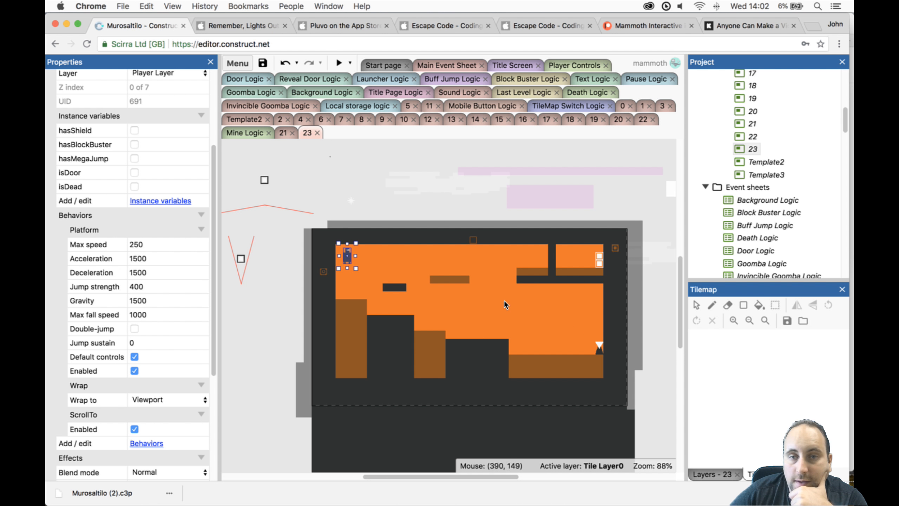
- Paint a thin solid Tilemap0 platform about five tiles wide just left of and below the long Door ledge
left_click(568, 322)
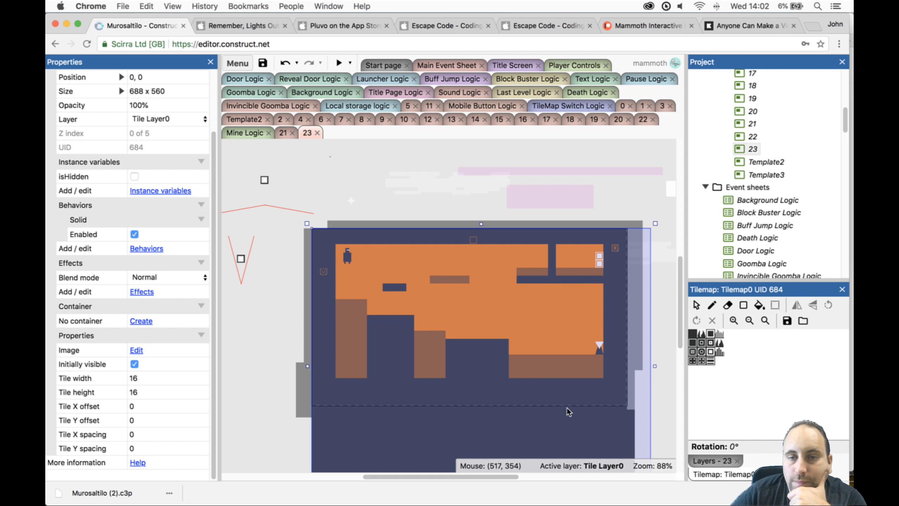
left_click(712, 305)
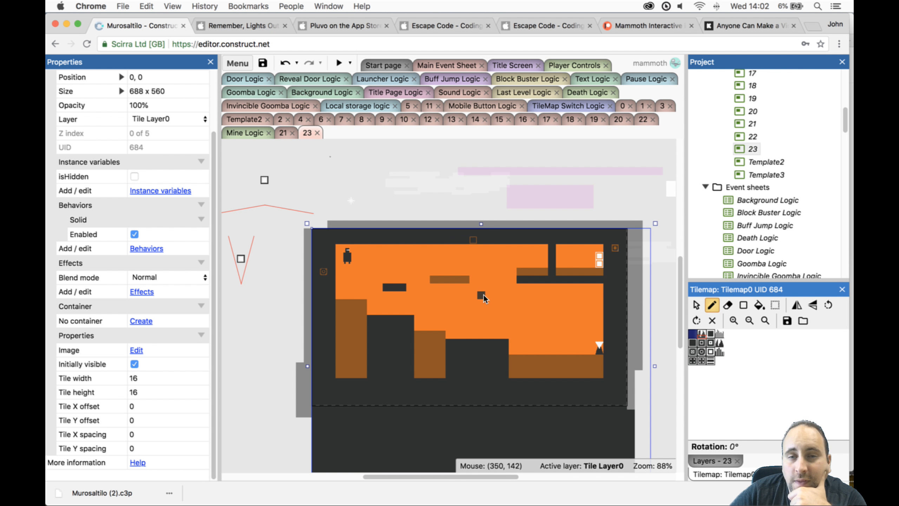
left_click_drag(483, 298, 513, 299)
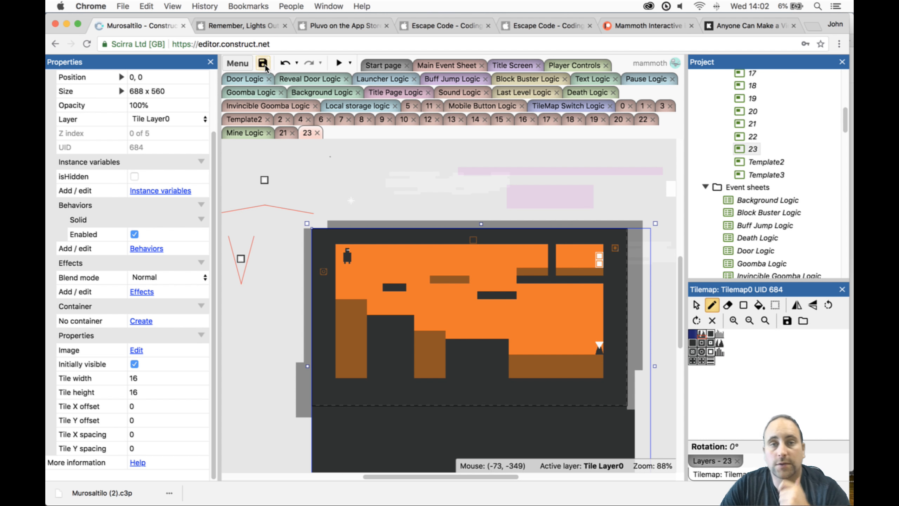
- Playtest level 23 with the added platform up to the Door, examine the gaps between the ground blocks up close, and close the preview
left_click(336, 64)
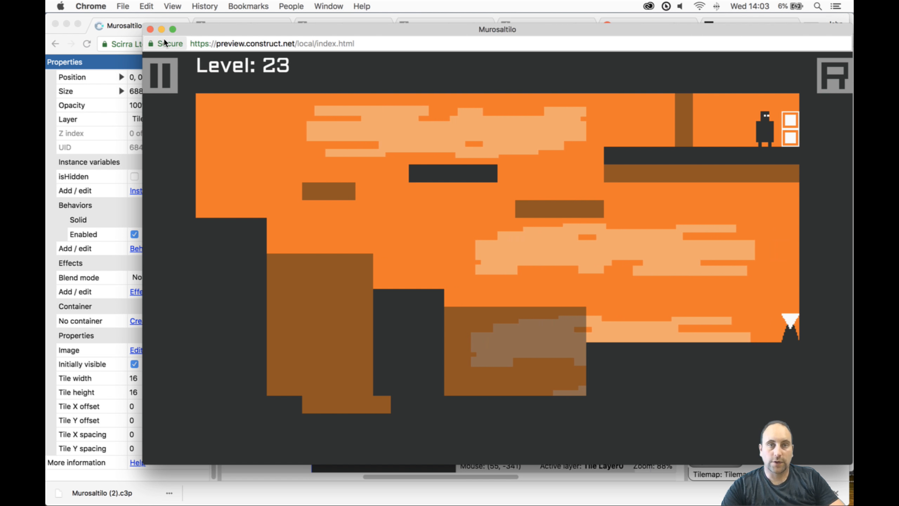
scroll(327, 359, "up", 5, "ctrl")
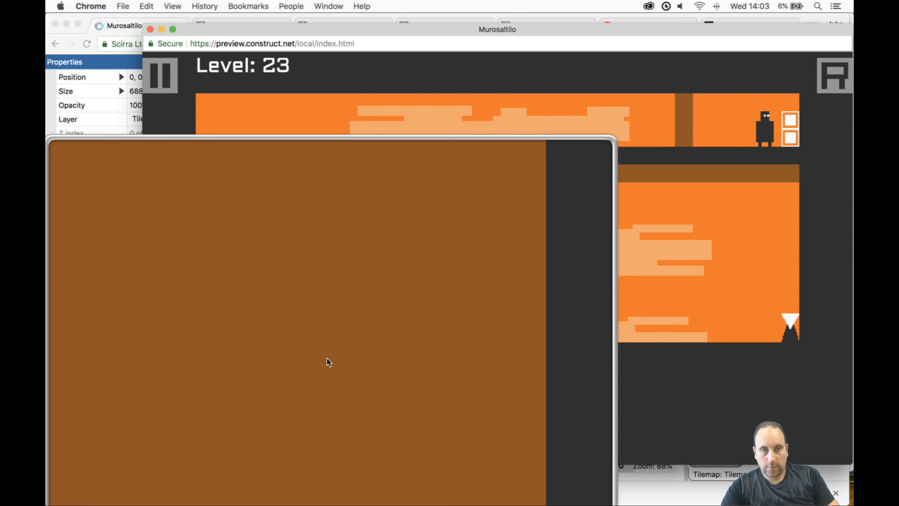
scroll(326, 359, "up", 2, "ctrl")
scroll(346, 355, "down", 5, "ctrl")
scroll(349, 370, "up", 5, "ctrl")
scroll(348, 369, "down", 1, "ctrl")
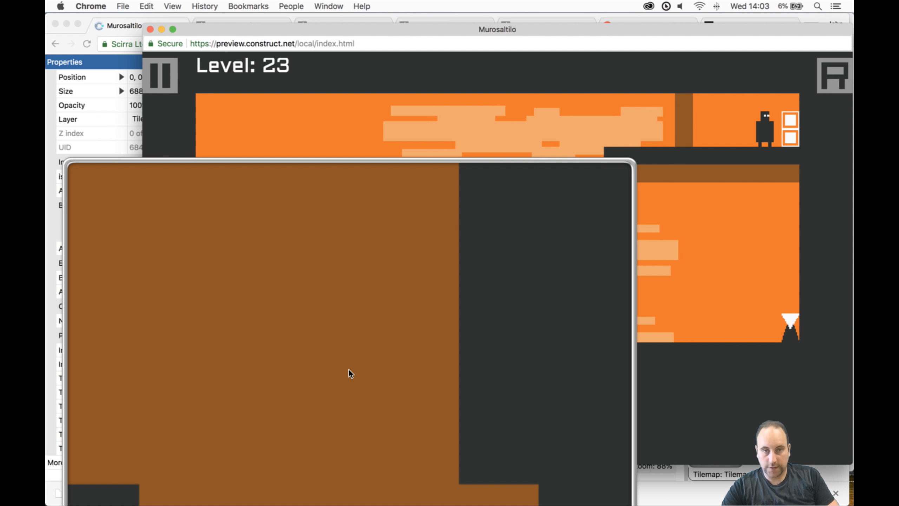
scroll(349, 370, "down", 4, "ctrl")
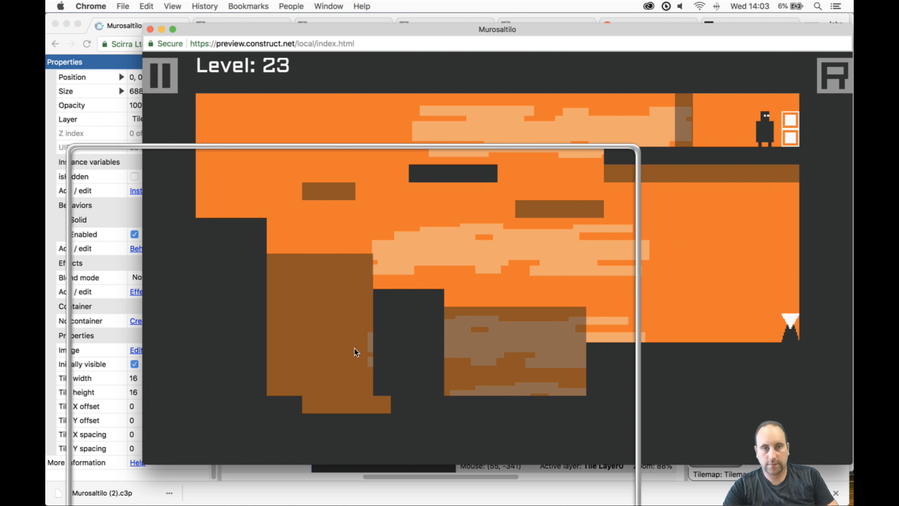
scroll(355, 314, "up", 3, "ctrl")
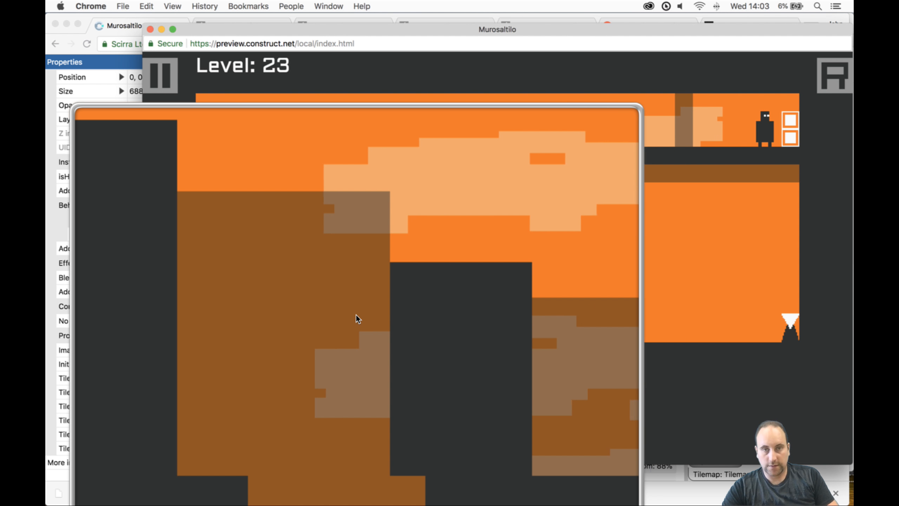
scroll(355, 314, "down", 1, "ctrl")
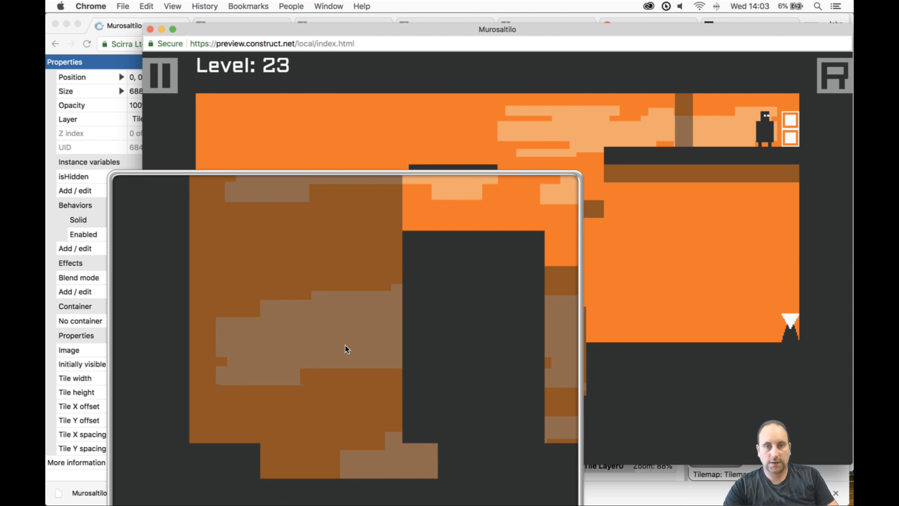
scroll(356, 346, "down", 3, "ctrl")
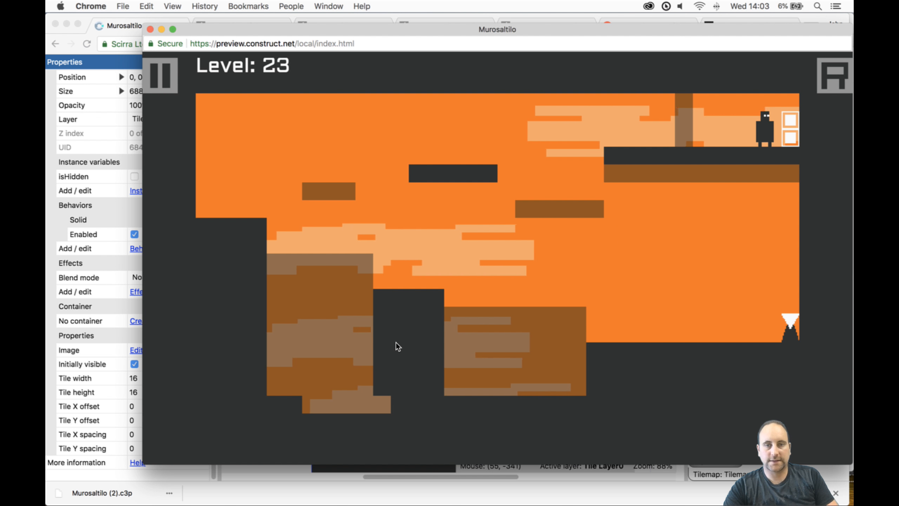
left_click(150, 29)
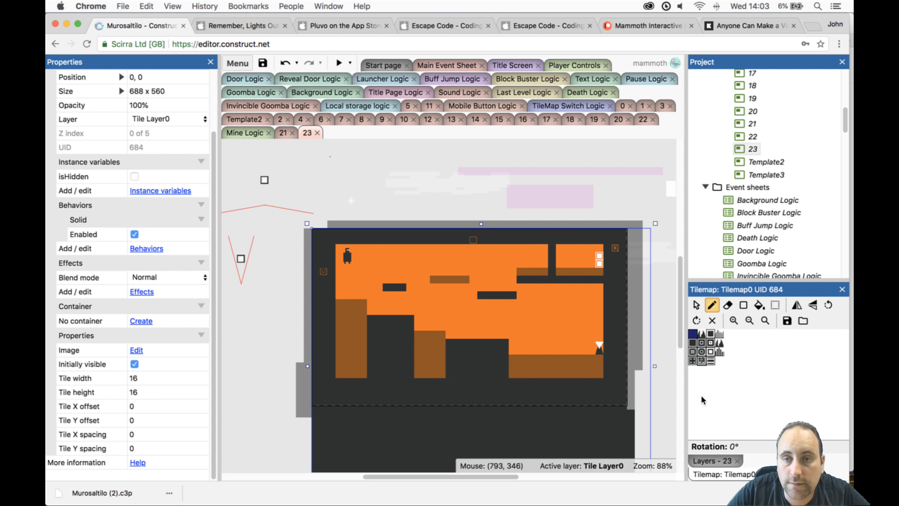
- Switch Tile Layer 1 and Tile Layer0 visibility off and on to inspect how the ground tiles of each tilemap line up
left_click(713, 460)
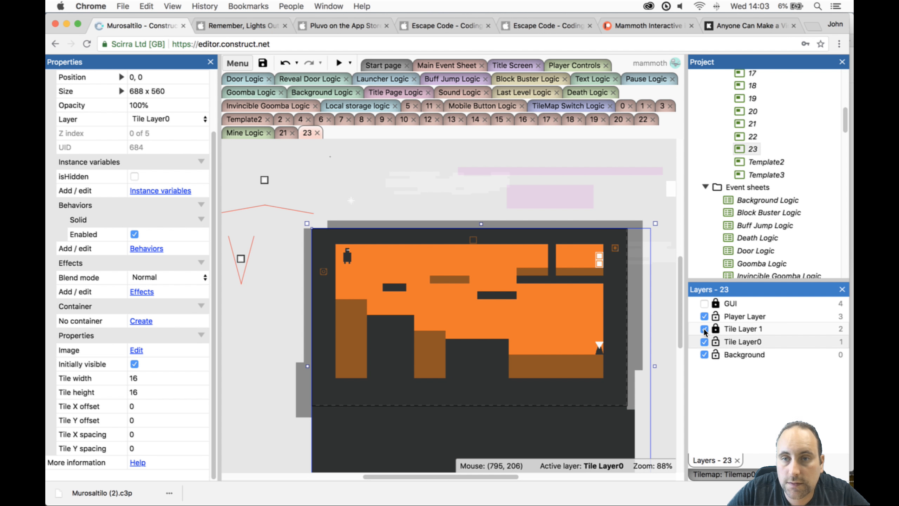
left_click(705, 329)
left_click(705, 329)
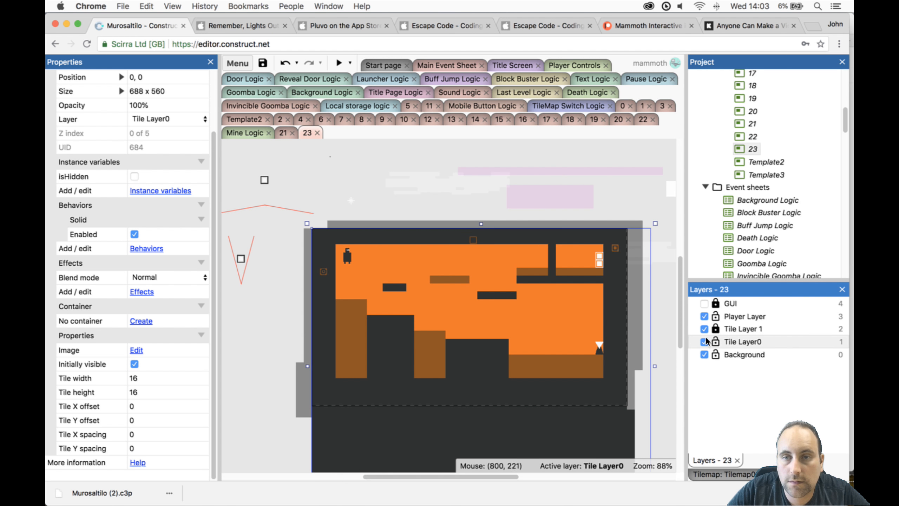
left_click(704, 342)
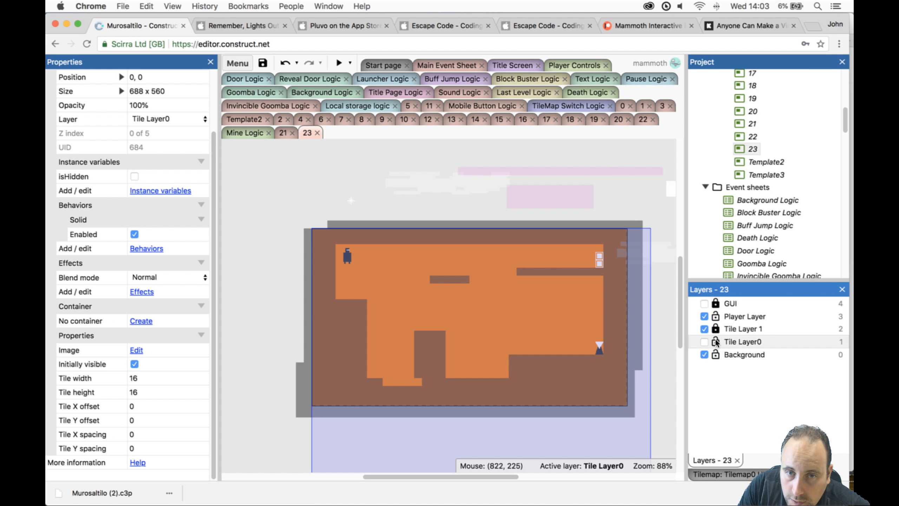
left_click(627, 405)
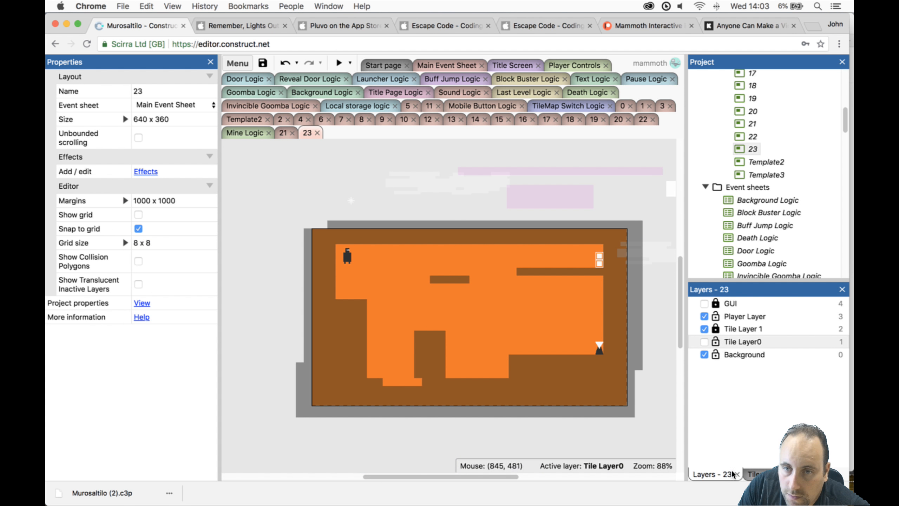
left_click(753, 474)
left_click(586, 336)
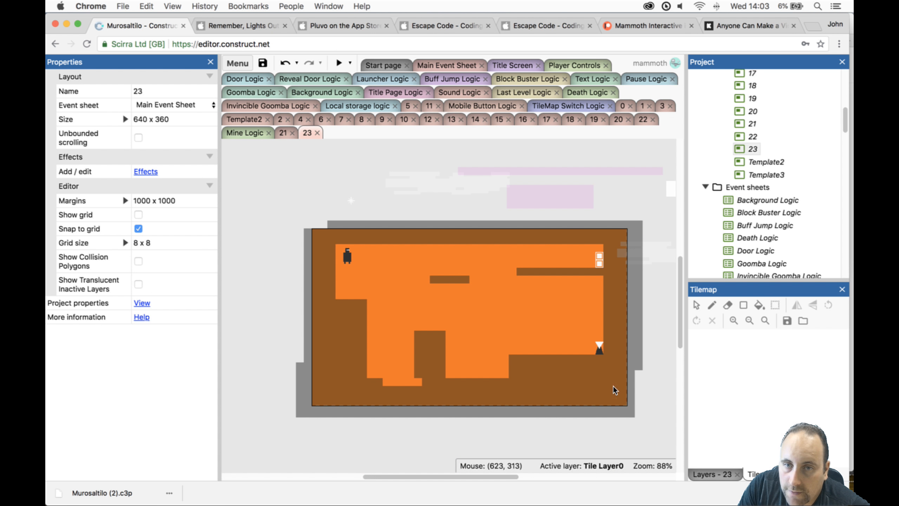
left_click(719, 475)
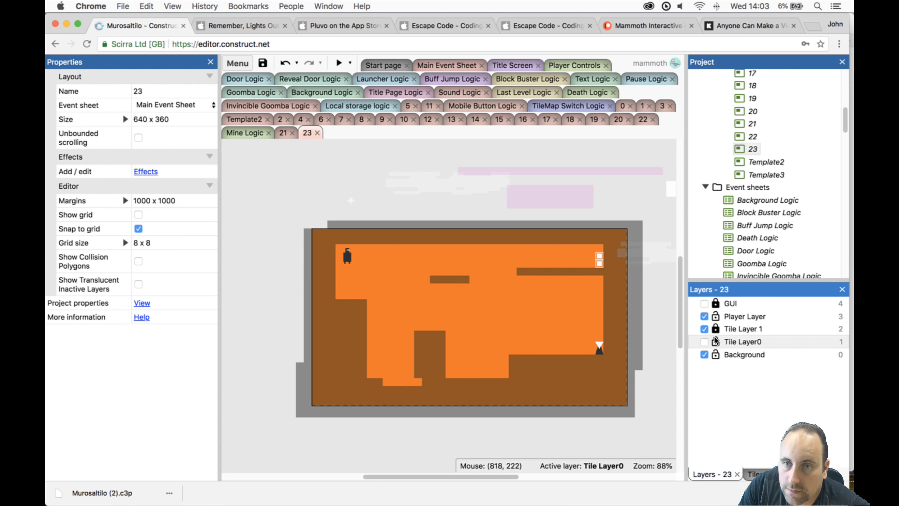
left_click(704, 342)
- Paint a short row of solid Tilemap0 tiles about three wide along the lower left edge of the toggle's ground block
left_click(618, 433)
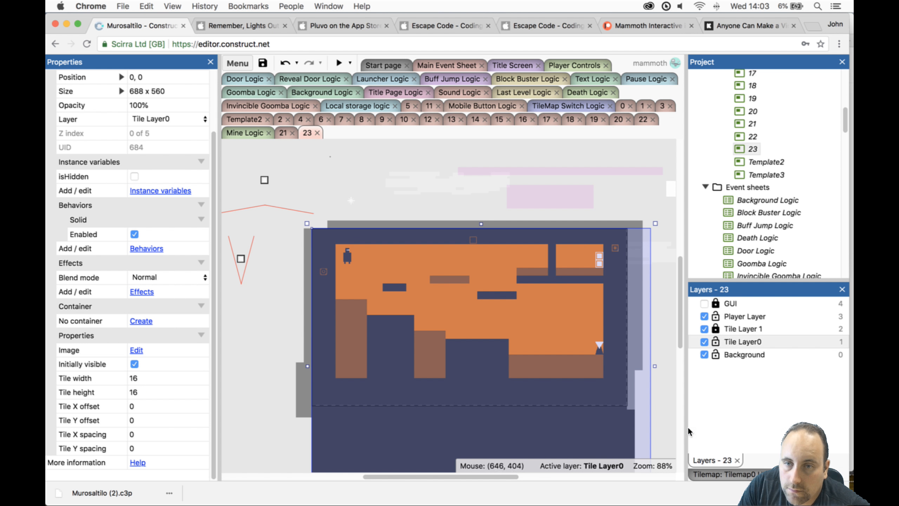
left_click(717, 475)
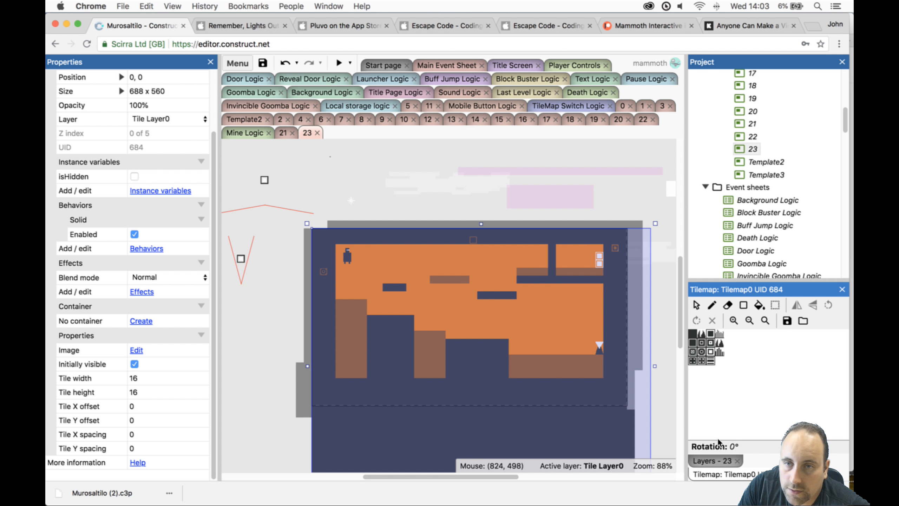
left_click(712, 304)
left_click_drag(513, 378, 527, 378)
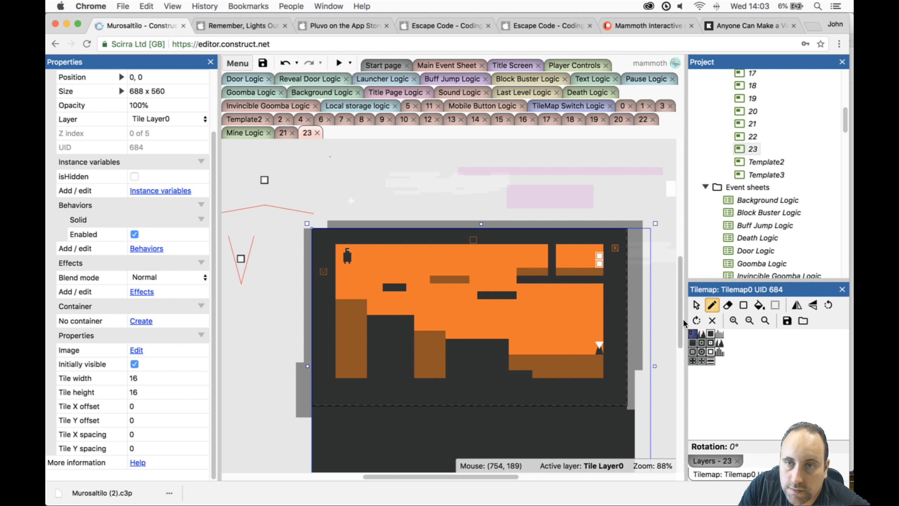
- Erase small notches from the lower corners of the two solid Tilemap0 ground blocks, undoing the two holes made higher up
left_click(728, 304)
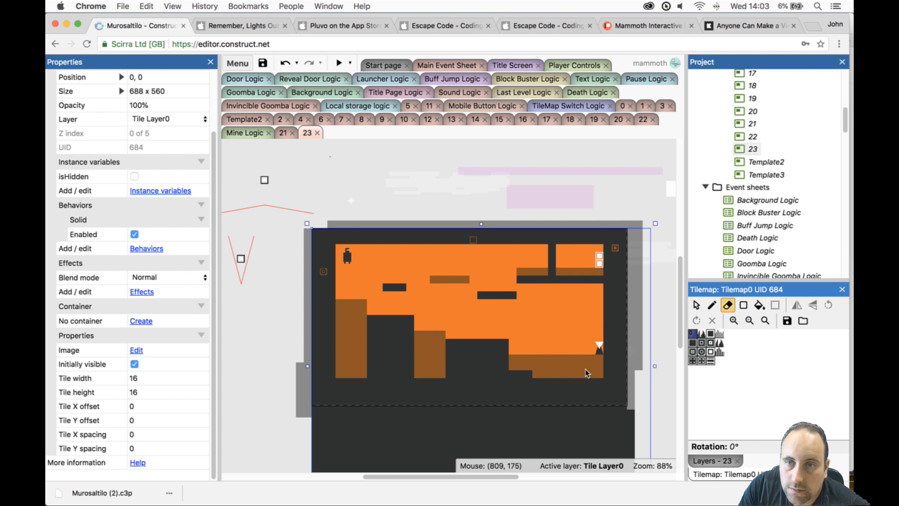
left_click(449, 376)
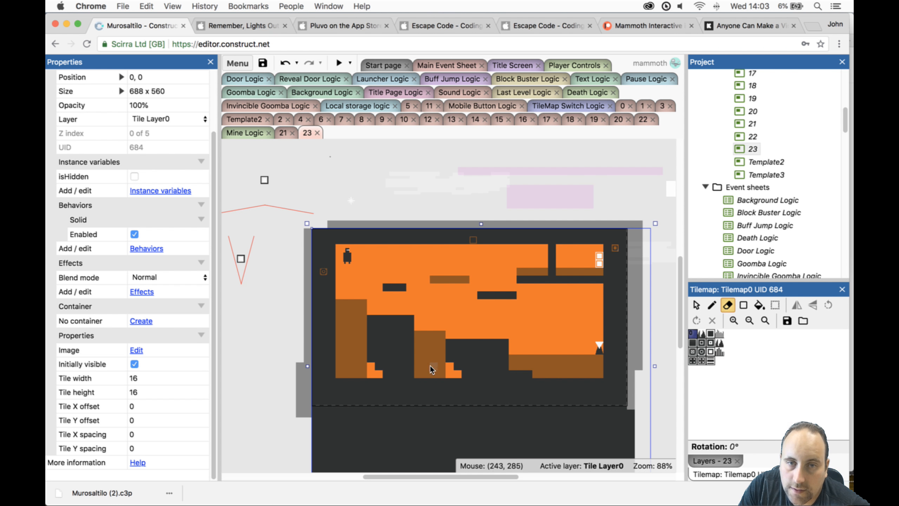
left_click(377, 344)
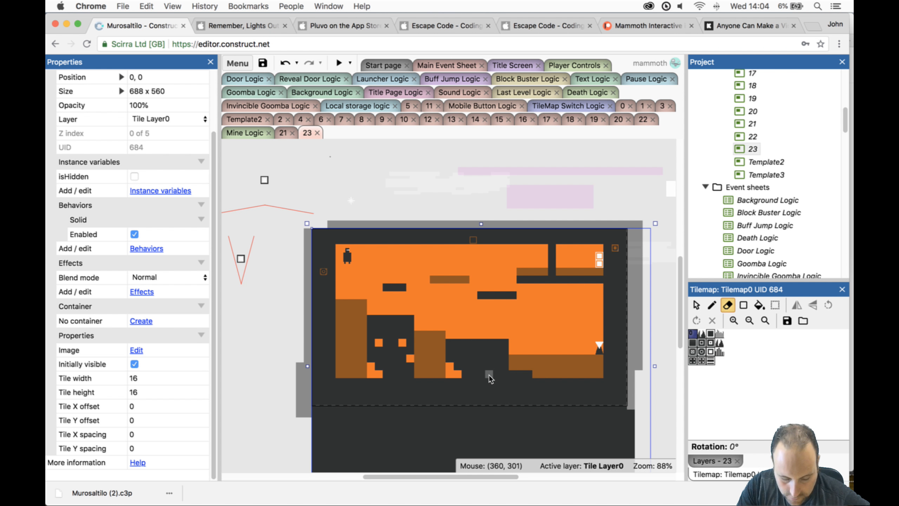
key("super+z")
key("super+z")
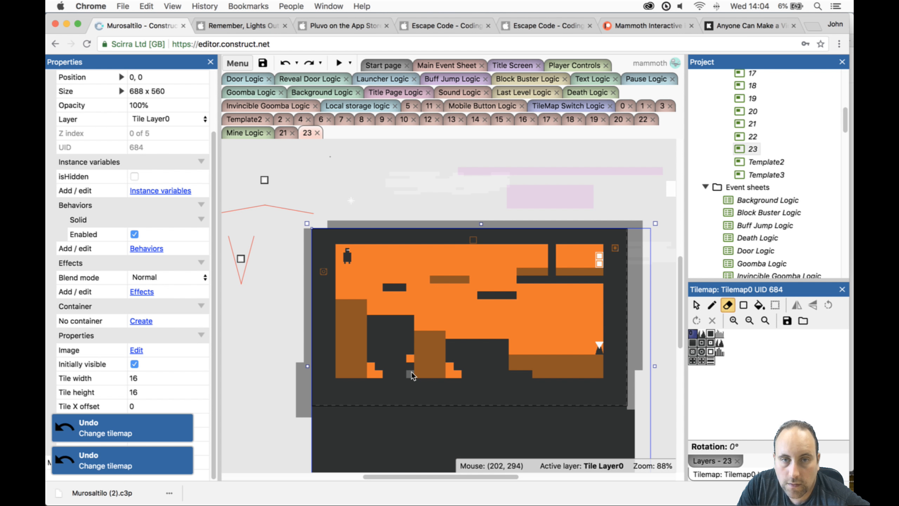
left_click(411, 374)
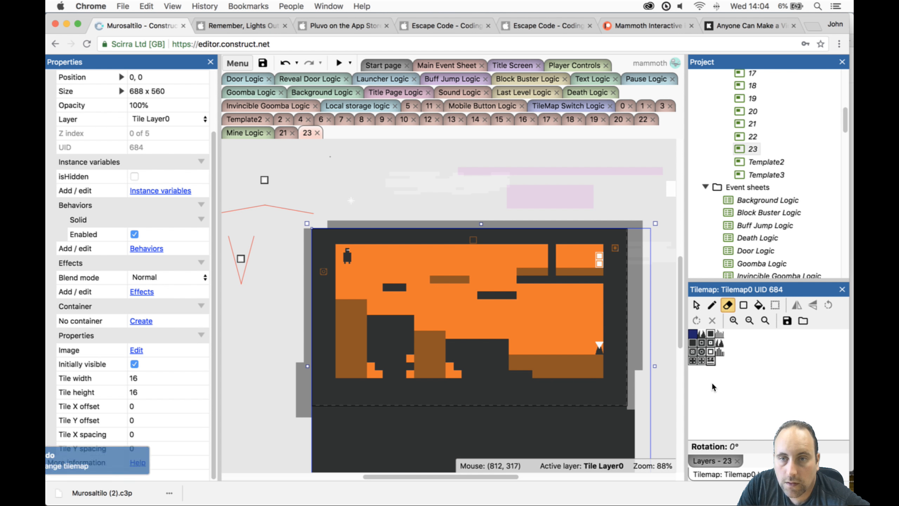
- Lock Tile Layer0, unlock and activate Tile Layer 1, and inspect Tilemap1 on its own before showing Tile Layer0 again
left_click(720, 461)
left_click(712, 330)
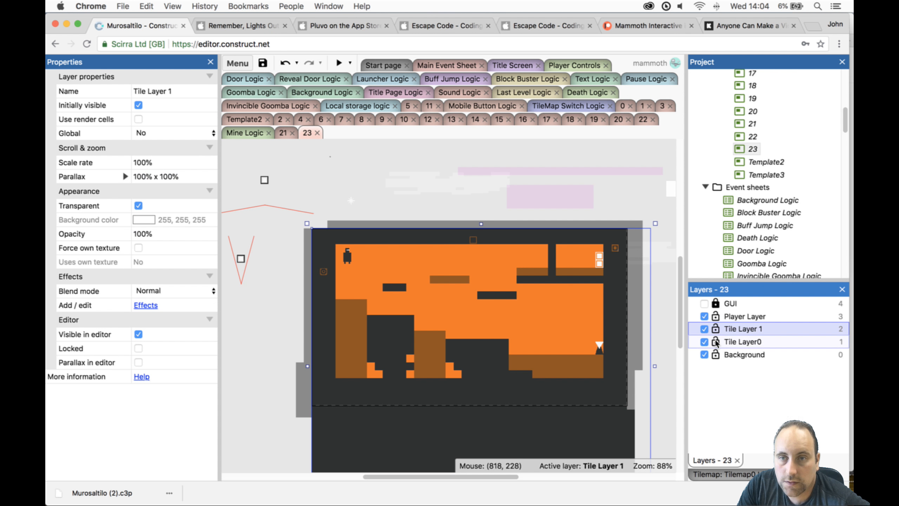
left_click(704, 342)
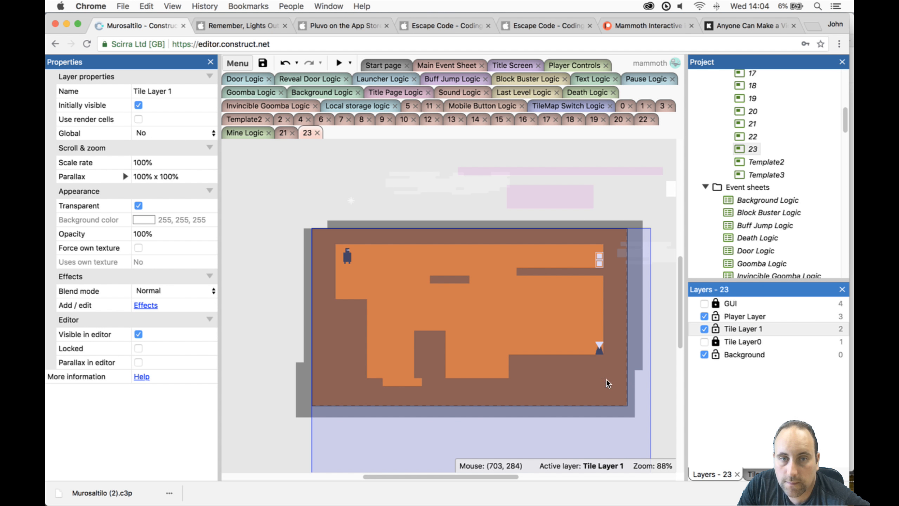
left_click(588, 387)
left_click(740, 474)
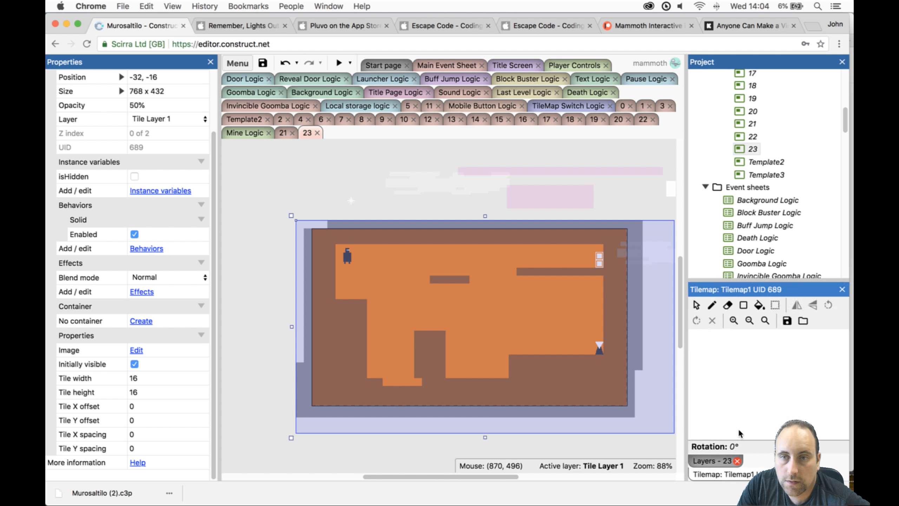
left_click(727, 306)
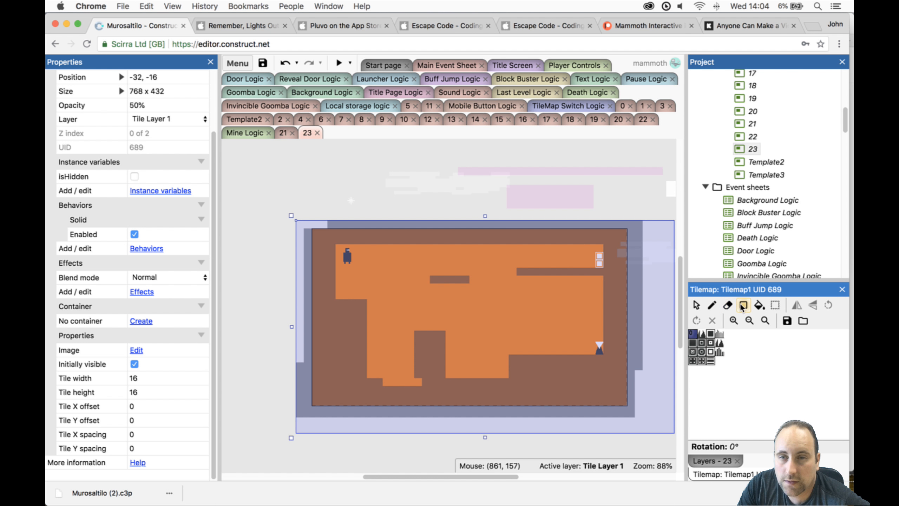
left_click(727, 306)
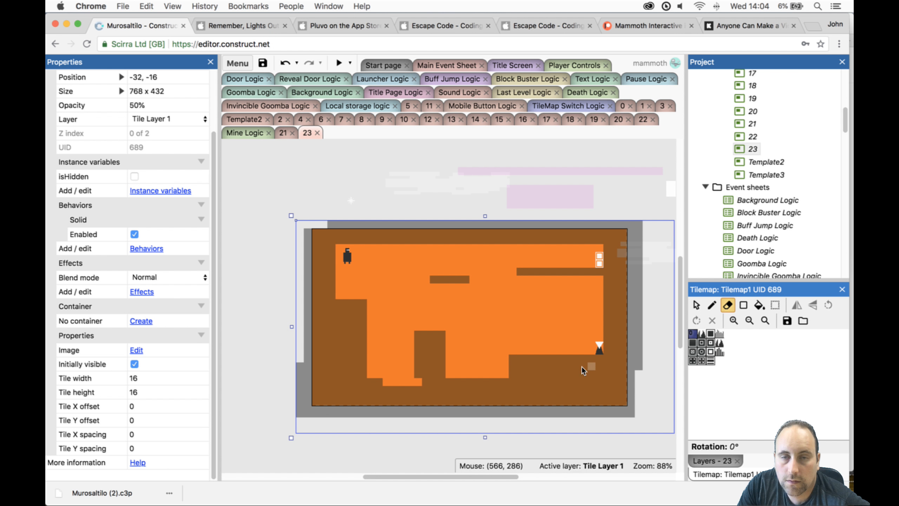
left_click(711, 460)
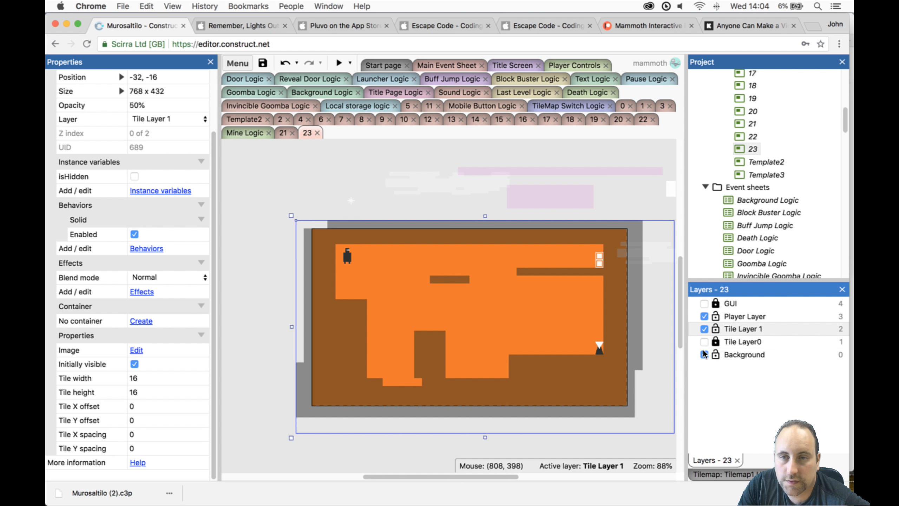
left_click(705, 341)
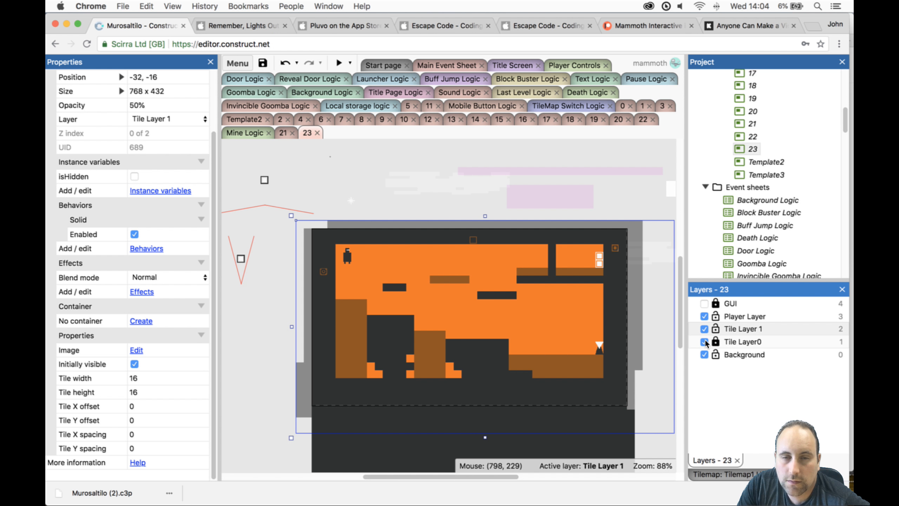
- Playtest level 23 with the notched ground blocks, switching the tilemaps by jumping, and close the preview
left_click(334, 64)
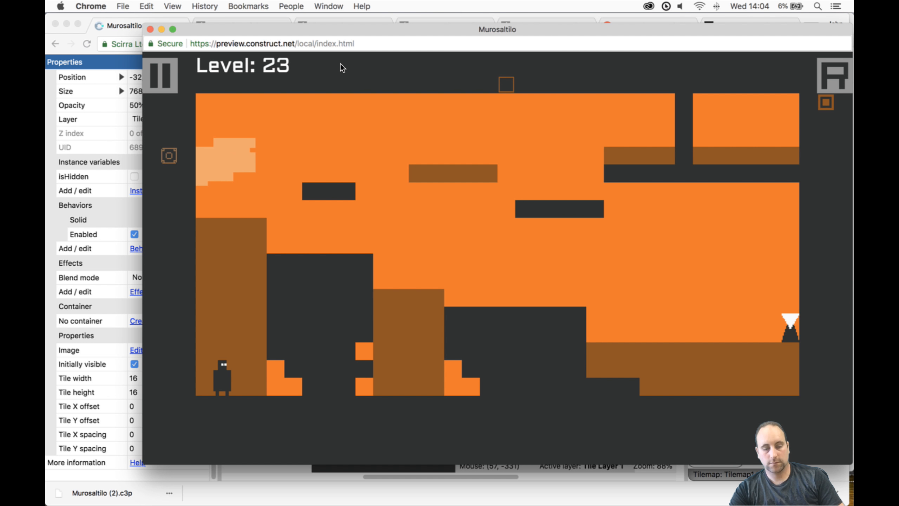
key("r")
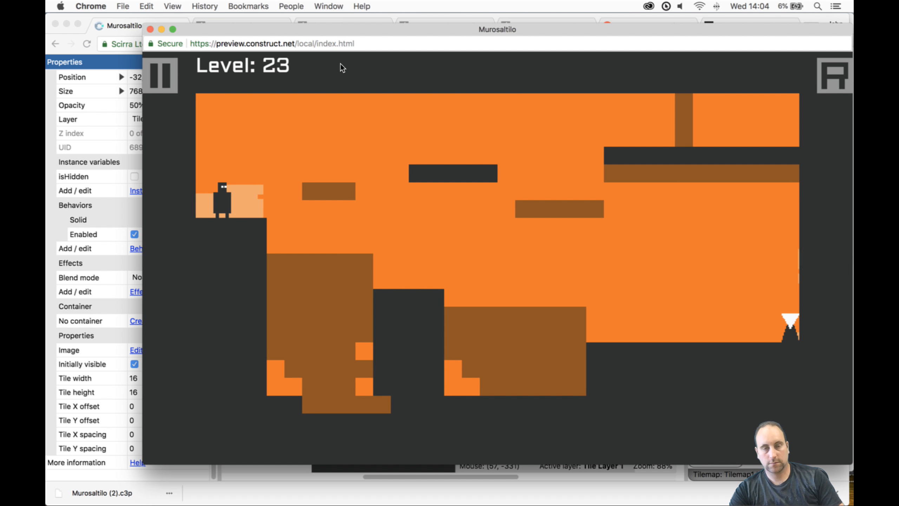
key("Right")
key("Up")
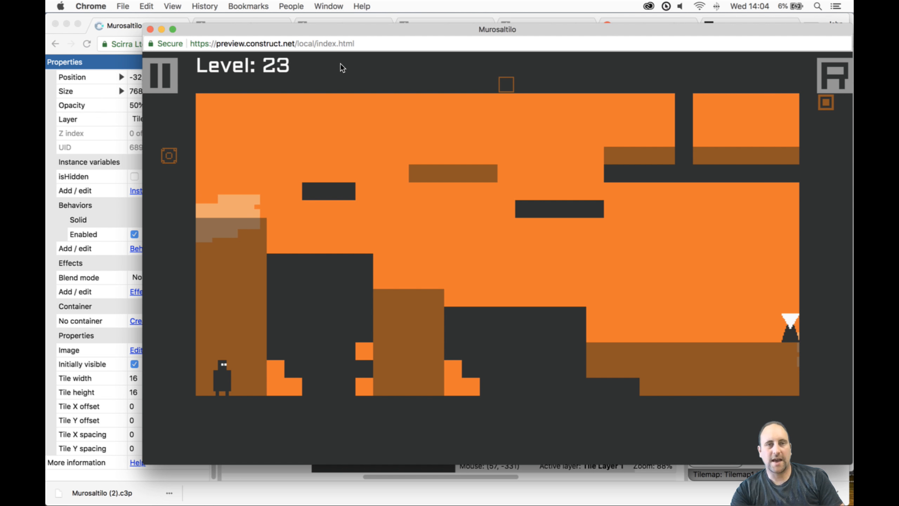
left_click(149, 29)
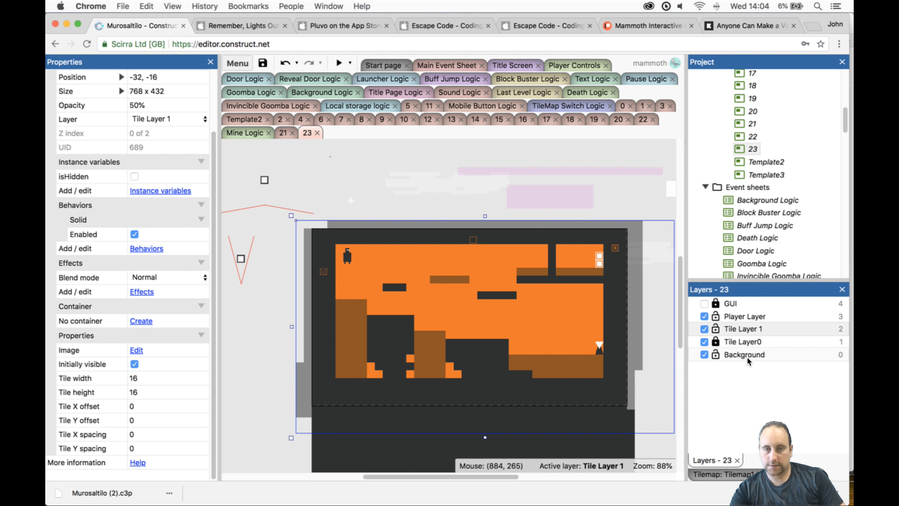
- Undo the notch erasures in the ground blocks and check the restored level in a brief preview
key("super+z")
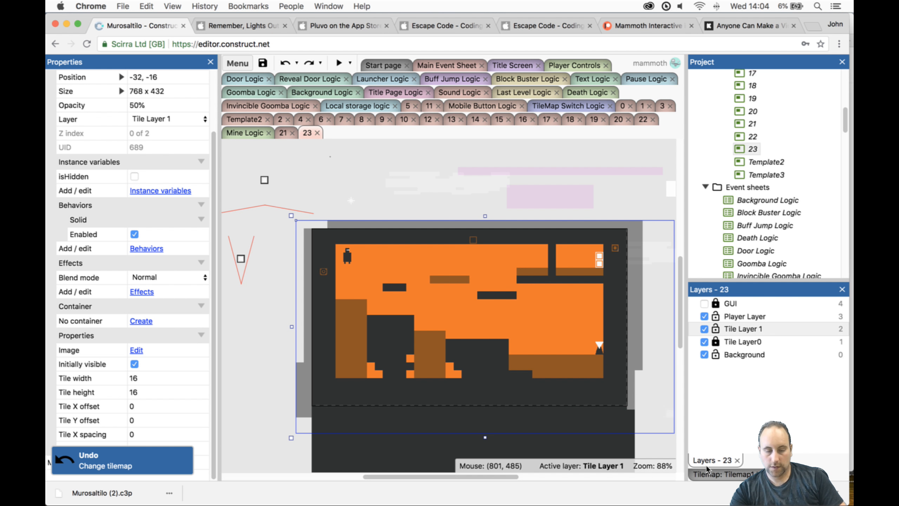
key("super+z")
key("super+z")
key("super+z")
key("super+z")
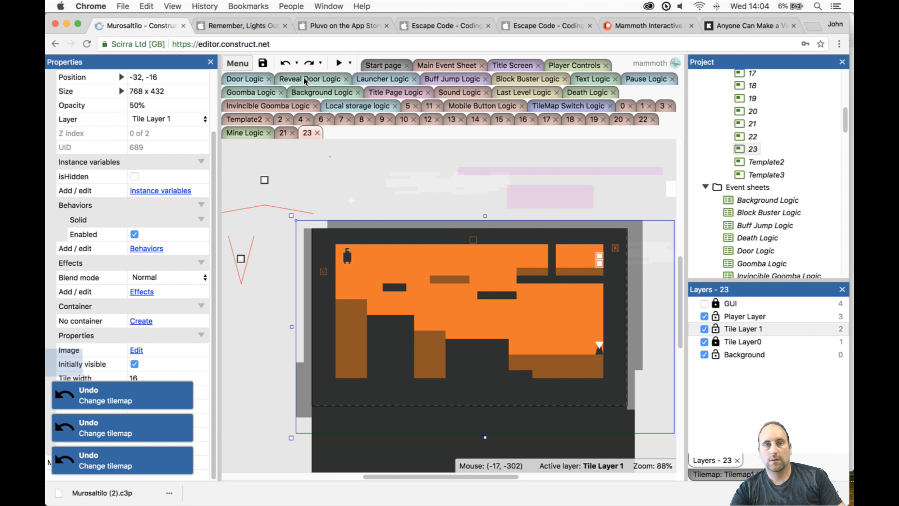
left_click(339, 62)
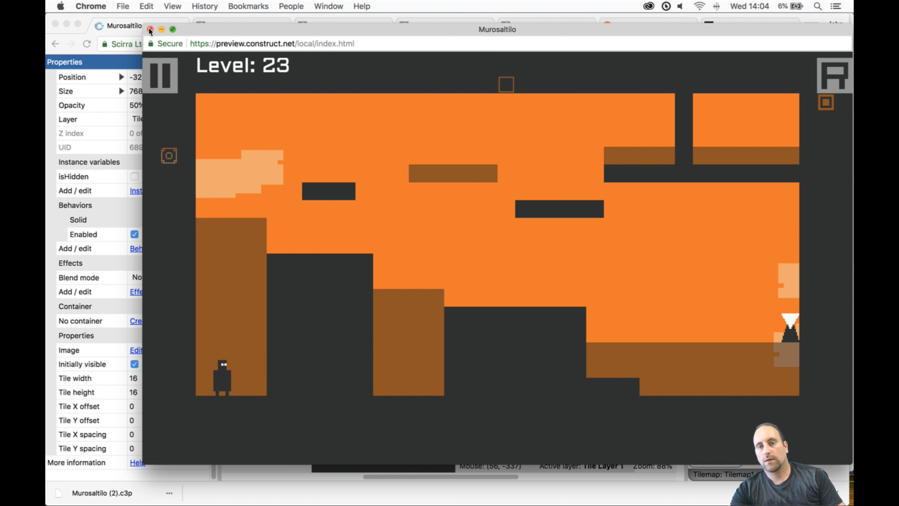
left_click(151, 29)
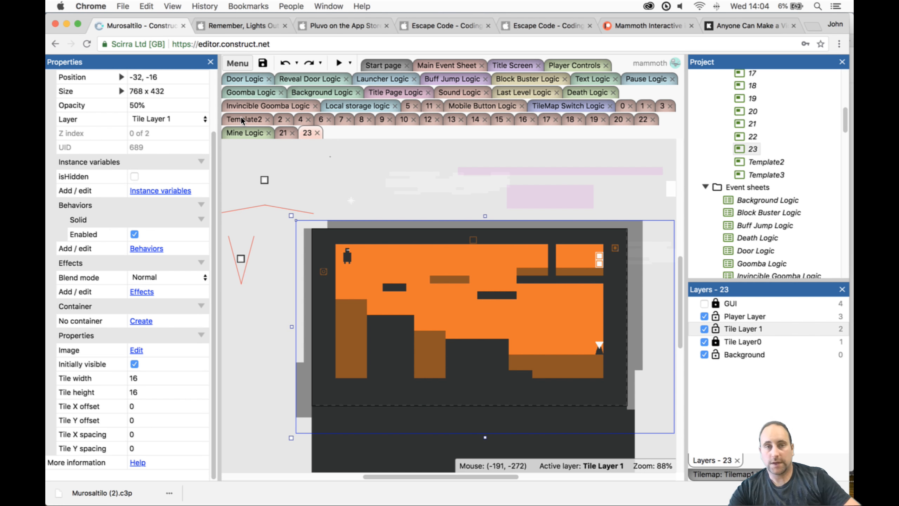
- Place three MineReveal sprites on Tile Layer 1: two above the toggle's ground block and one above the middle block at 320, 192
scroll(721, 219, "down", 5)
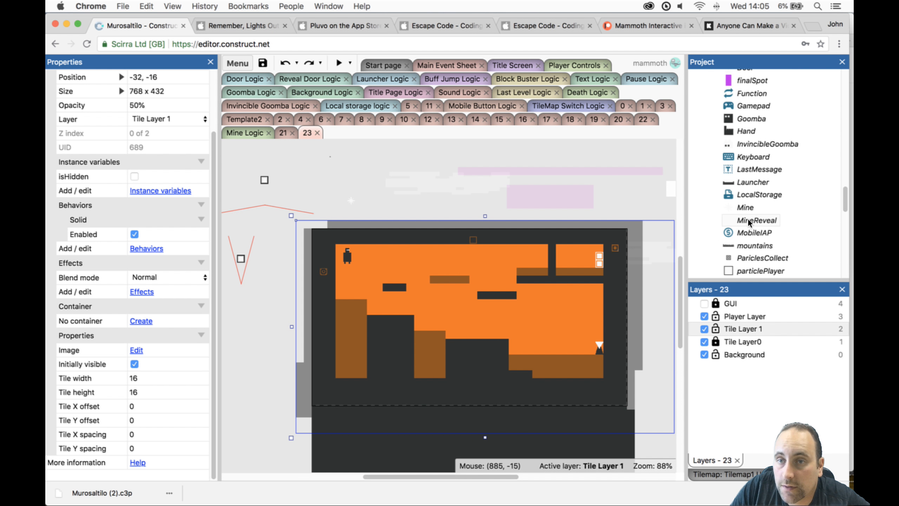
left_click_drag(747, 220, 468, 322)
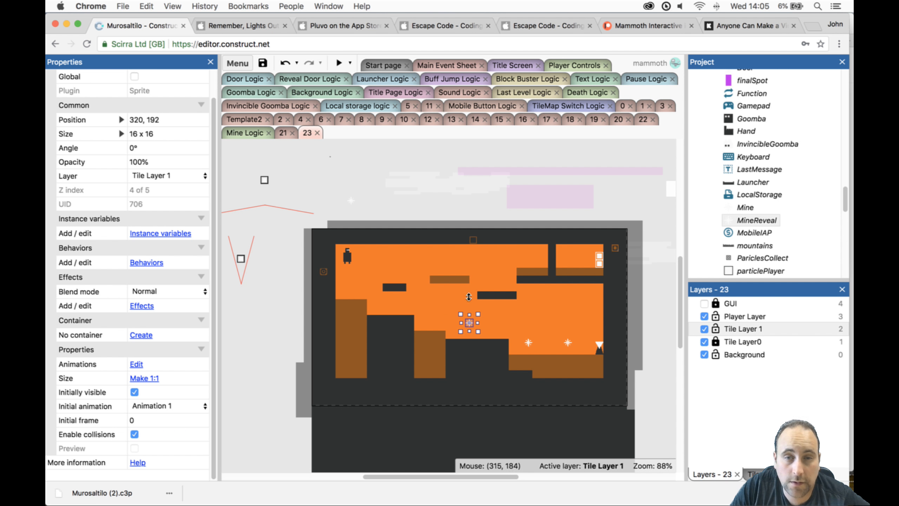
- Playtest level 23 with the new mines, moving the Player right across the ground blocks to the toggle
left_click(341, 63)
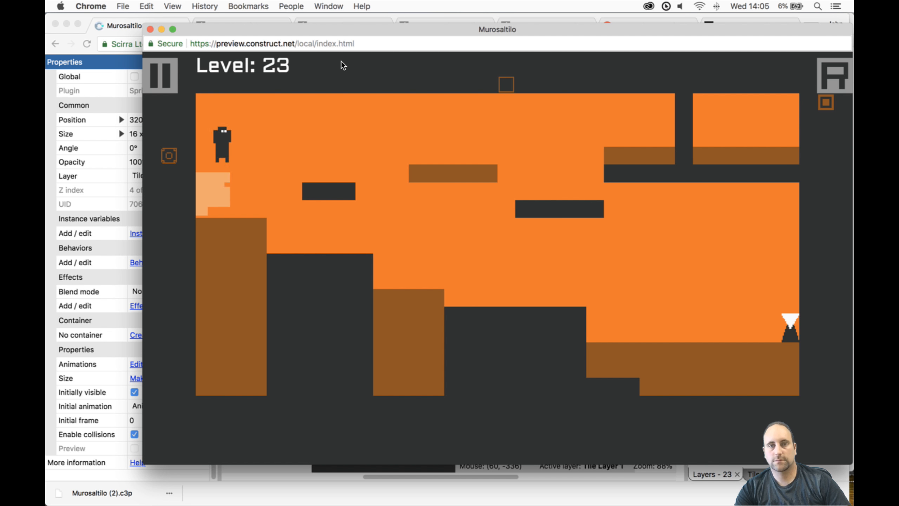
key("Right")
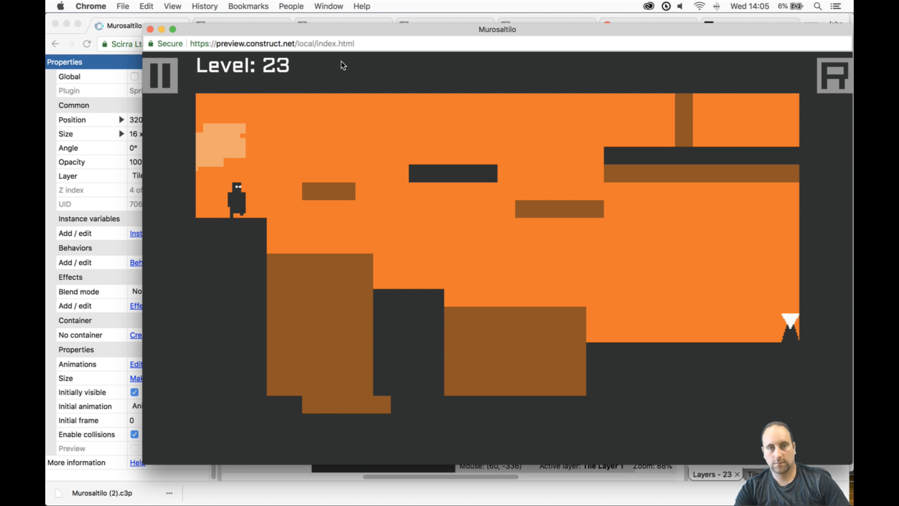
key("Right")
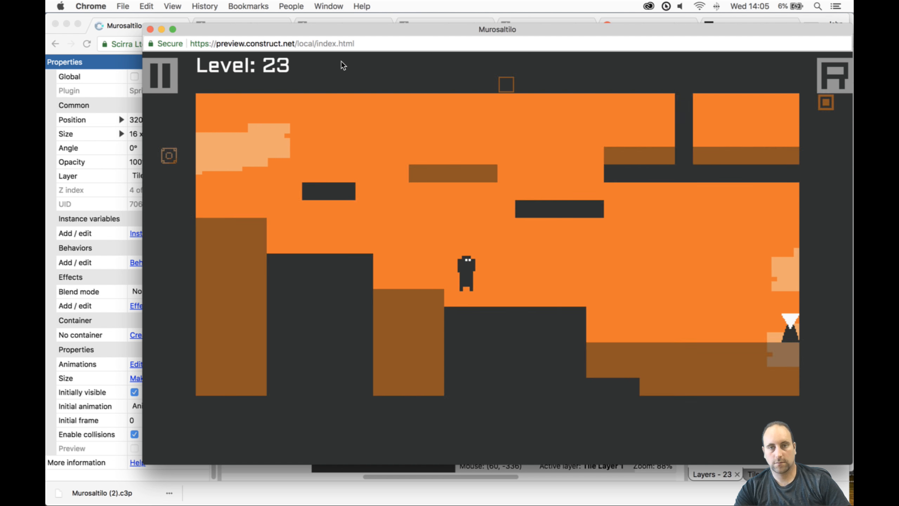
key("Right")
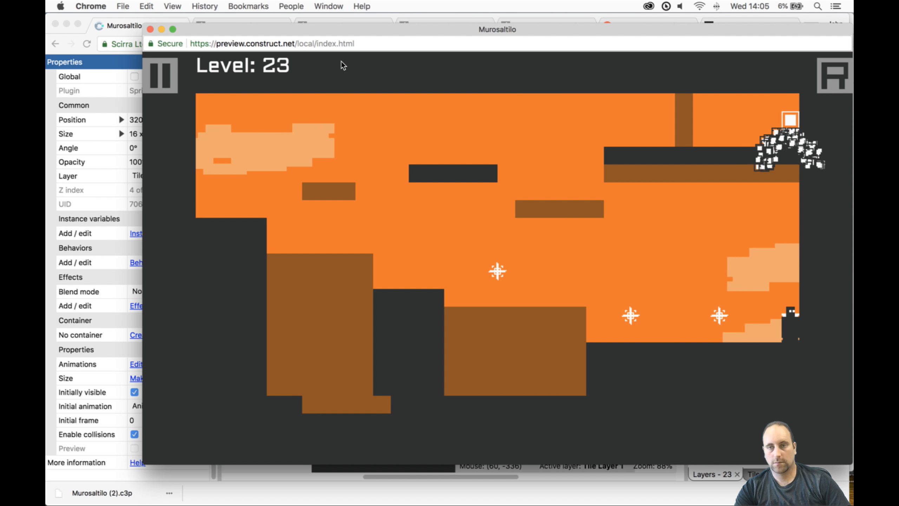
- Playtest the way back from the toggle, jumping the Player left over the revealed mines and switching the tilemaps
key("Left")
key("Right")
key("Left")
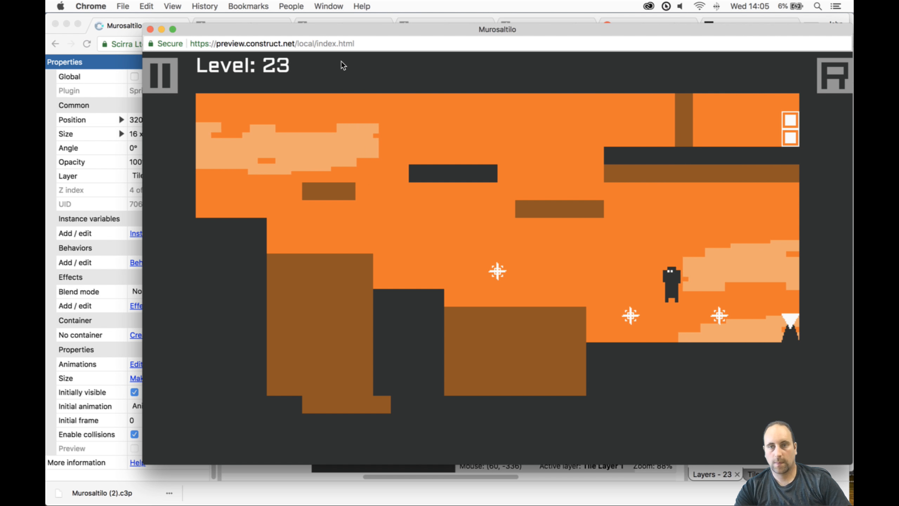
key("Right")
key("Up")
key("Left")
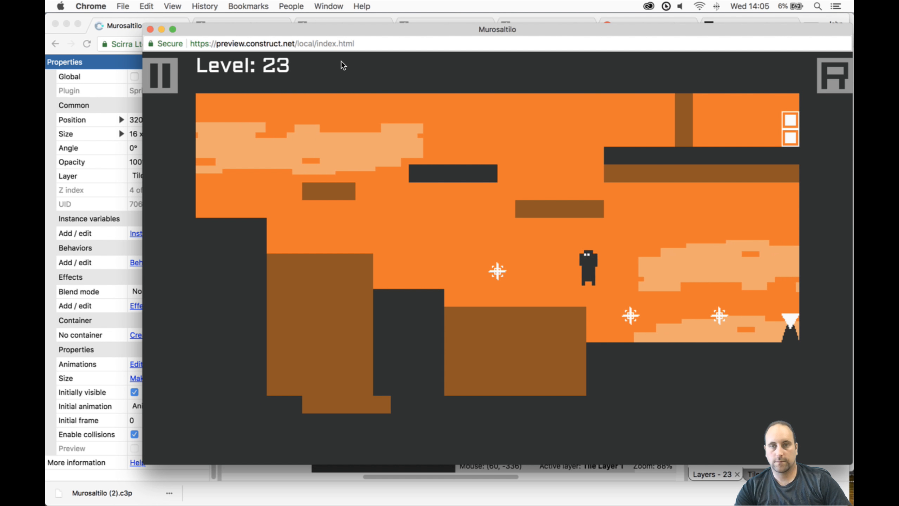
key("space")
key("Up")
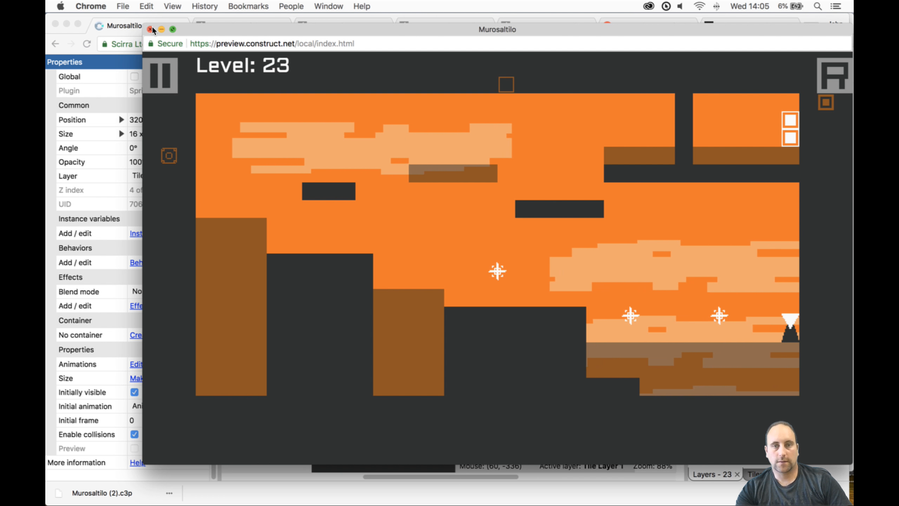
- Replay level 23 from the start, running to the toggle and jumping back left between the mines toward the middle block
key("Right")
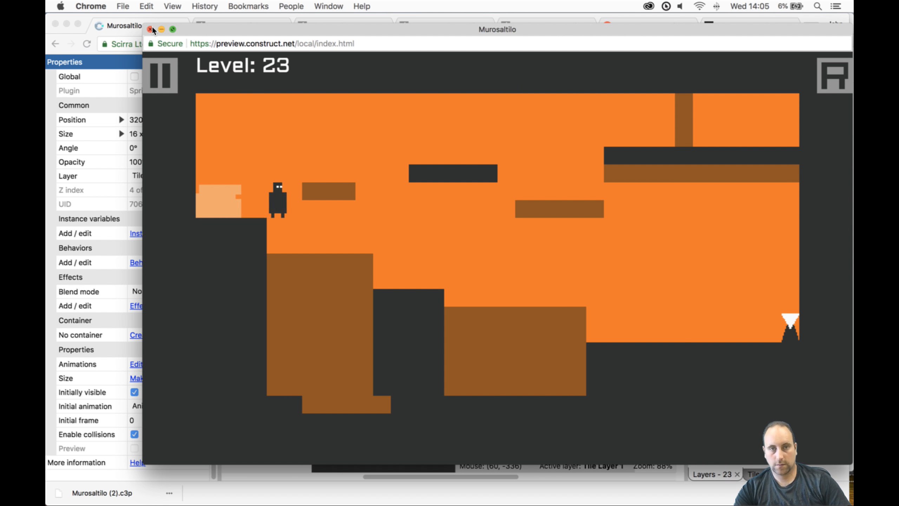
key("Right")
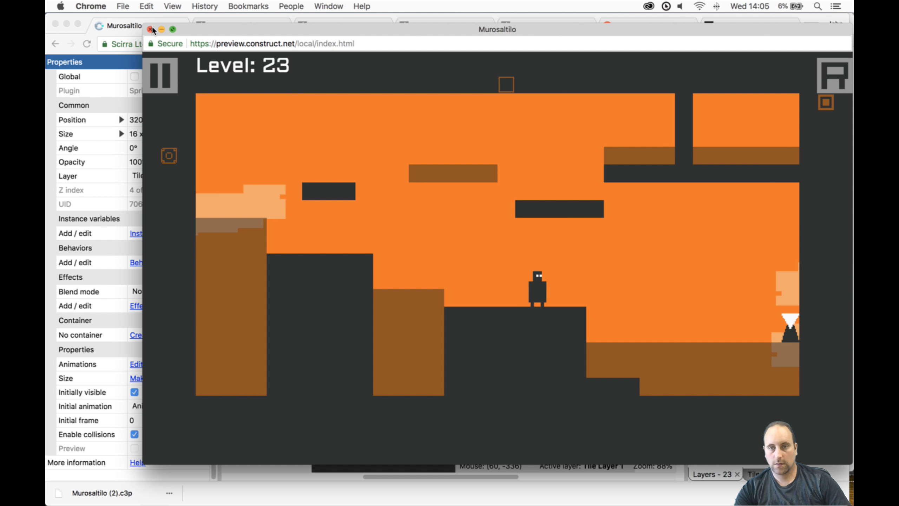
key("Left")
key("Up")
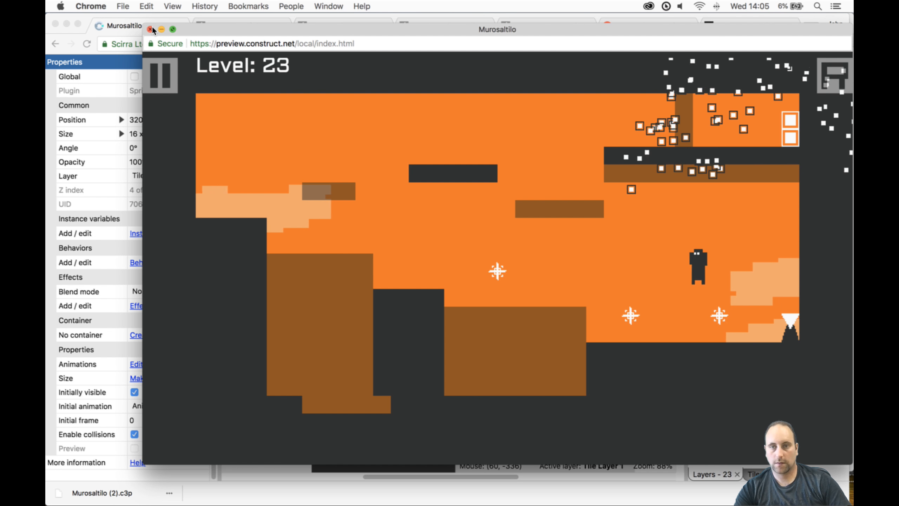
key("Left")
key("Up")
key("Right")
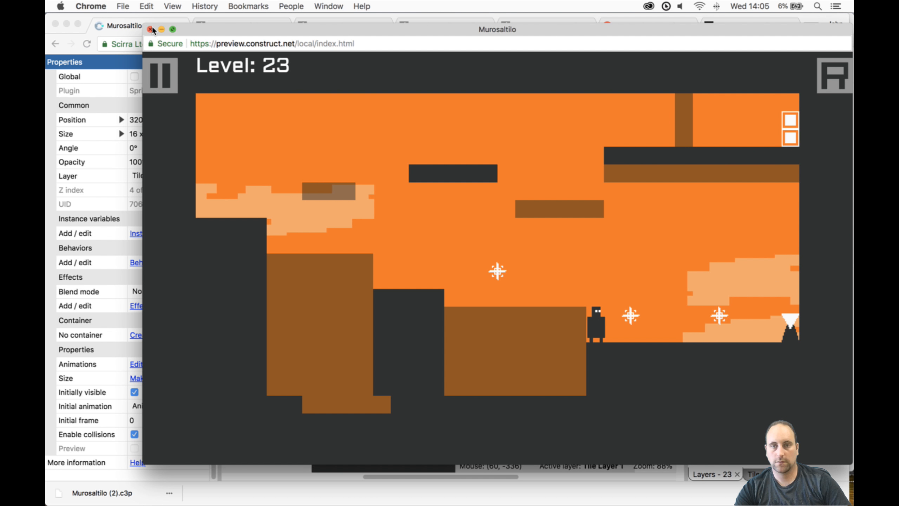
key("Up")
key("Left")
key("Up")
key("Left")
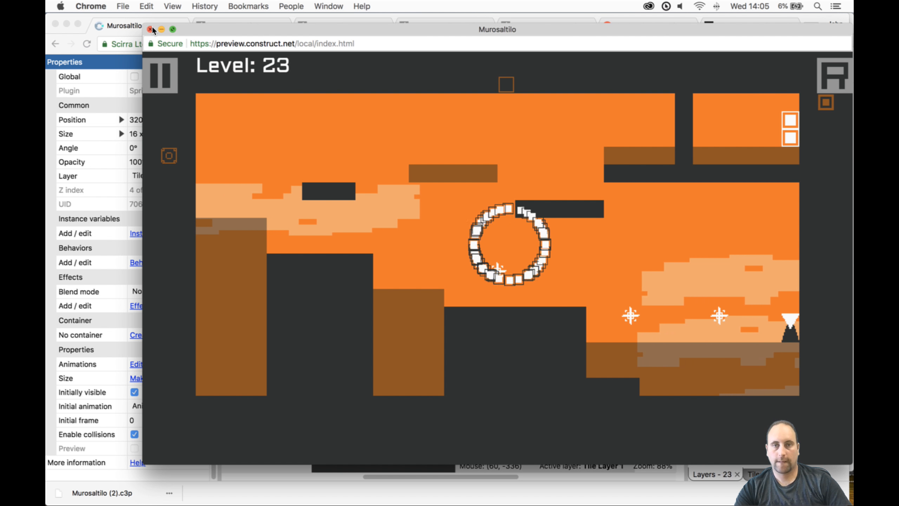
- Lower the MineReveal above the middle block to 320, 208 and preview level 23, running the Player right to the toggle
key("super+w")
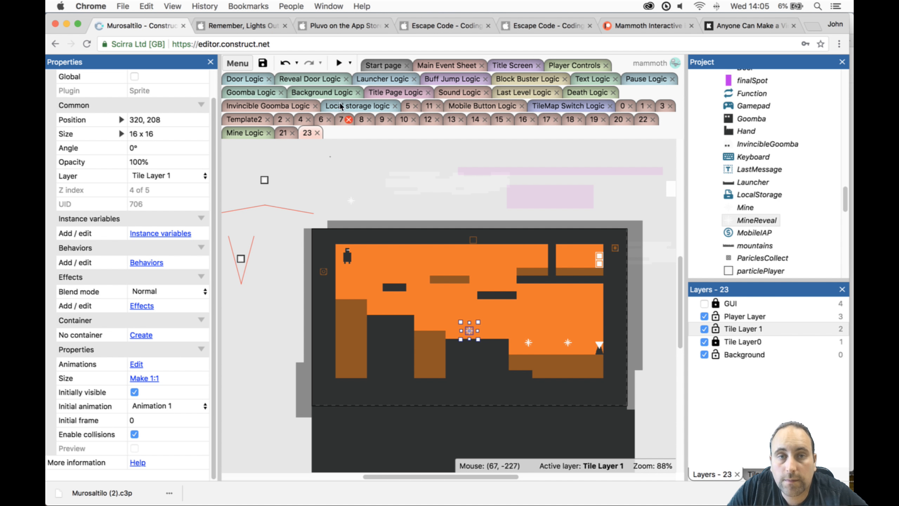
left_click(337, 63)
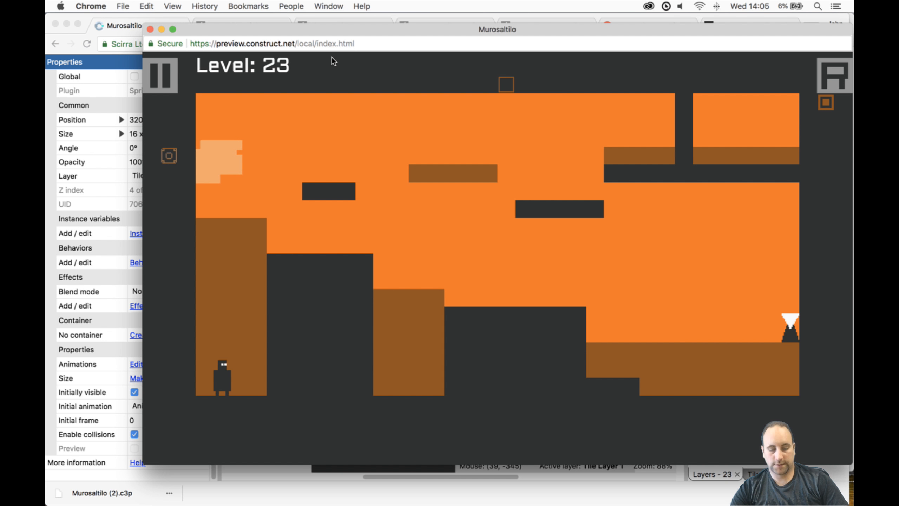
key("Right")
key("Right")
key("space")
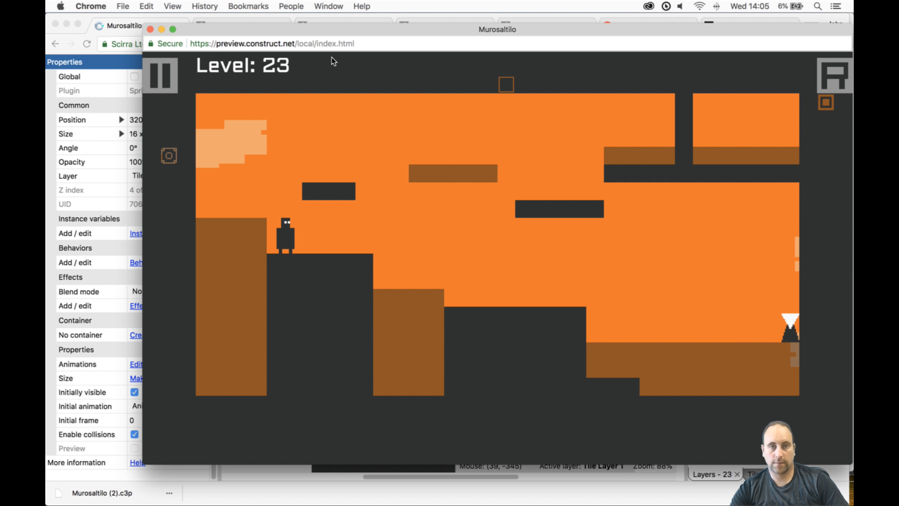
key("Right")
key("space")
key("Right")
key("space")
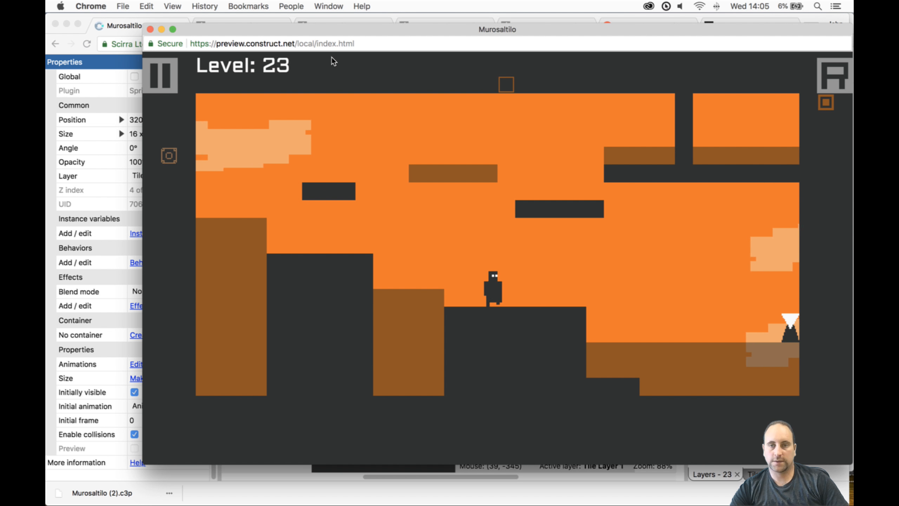
key("space")
- Playtest the return path left past the lowered mine to the upper blocks, and close the preview
key("Left")
key("Up")
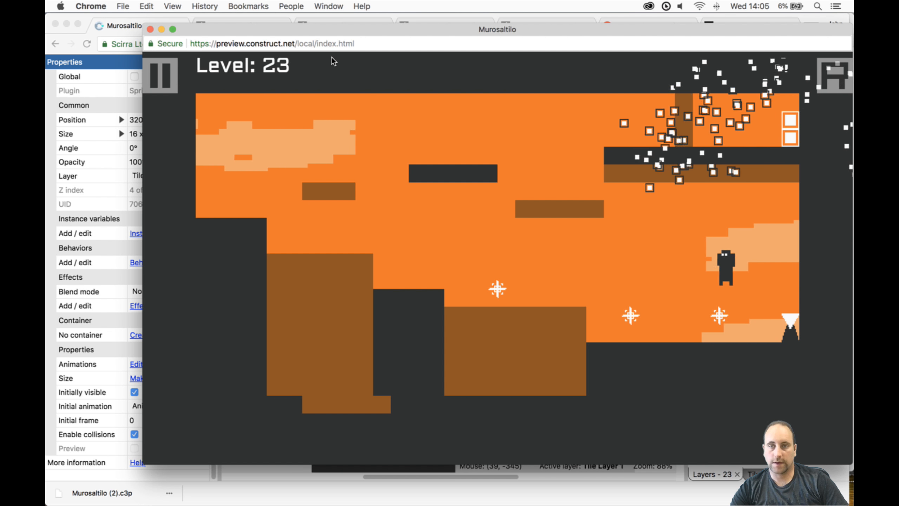
key("Left")
key("Up")
key("Right")
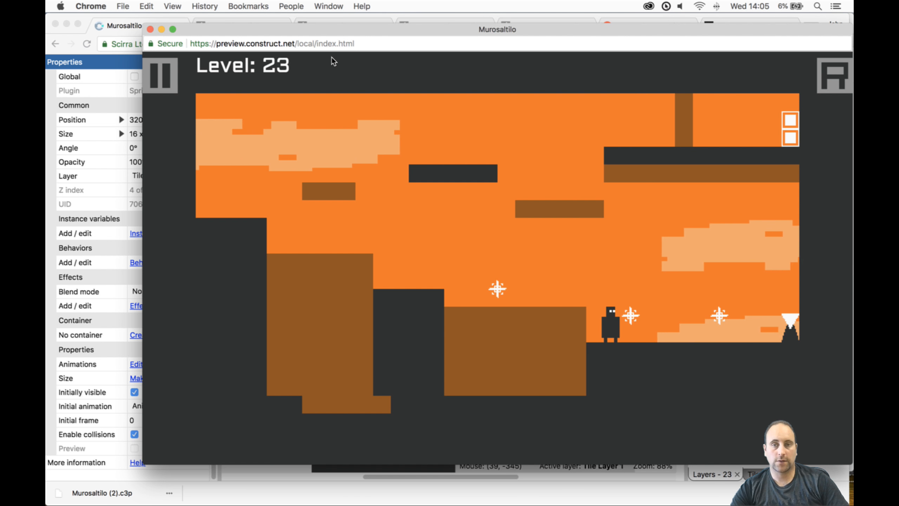
key("Left")
key("Up")
key("Left")
key("space")
key("Left")
key("Up")
key("space")
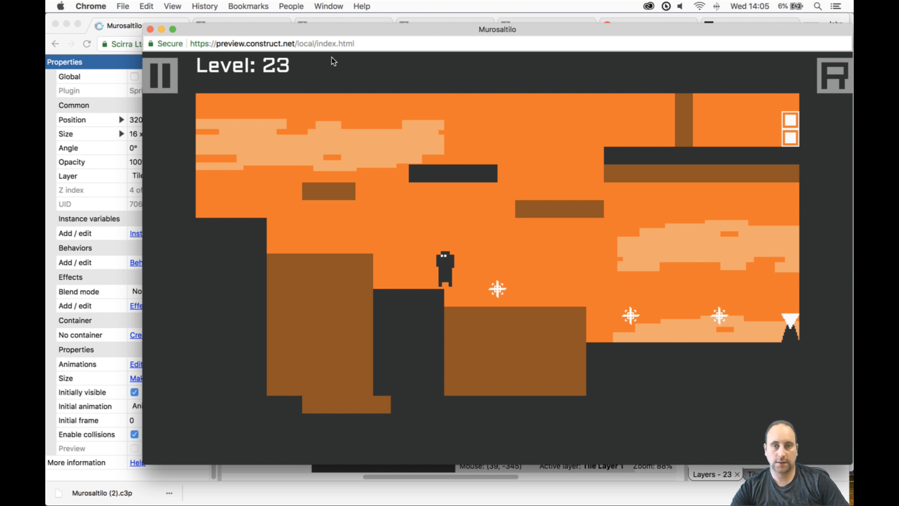
key("Left")
key("Up")
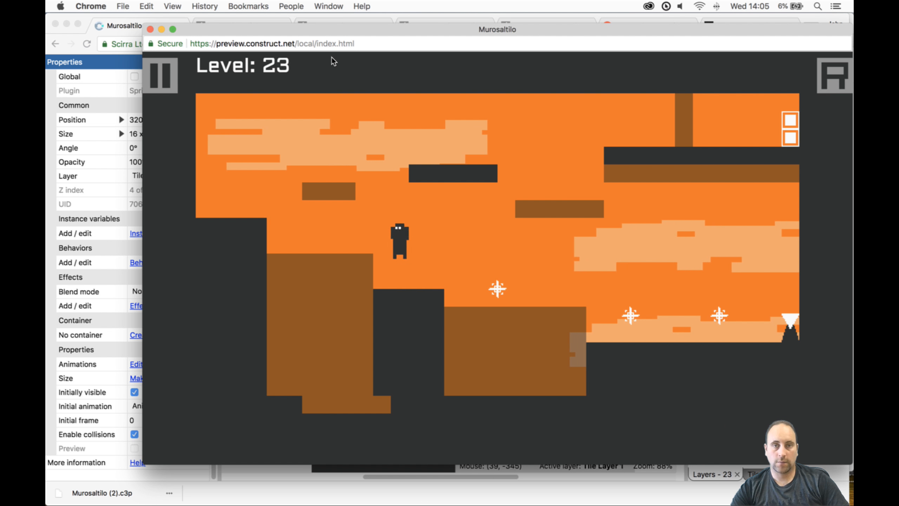
key("space")
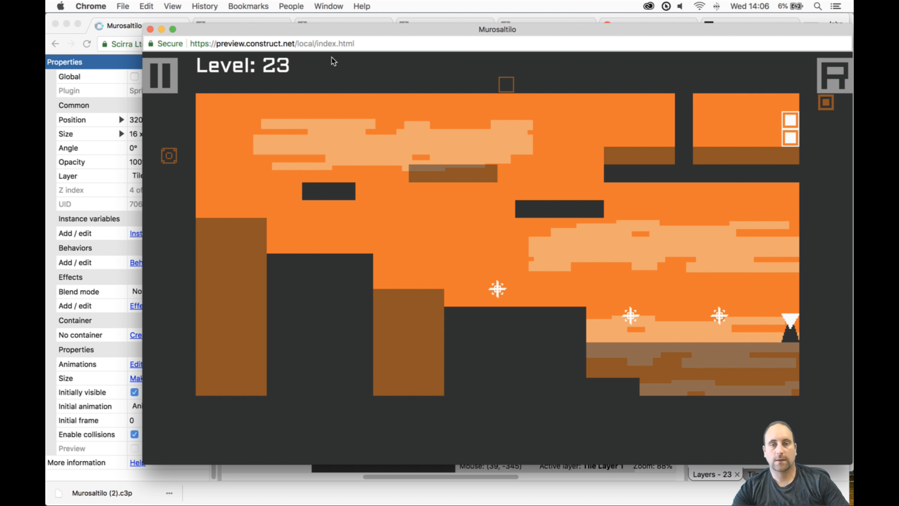
left_click(150, 29)
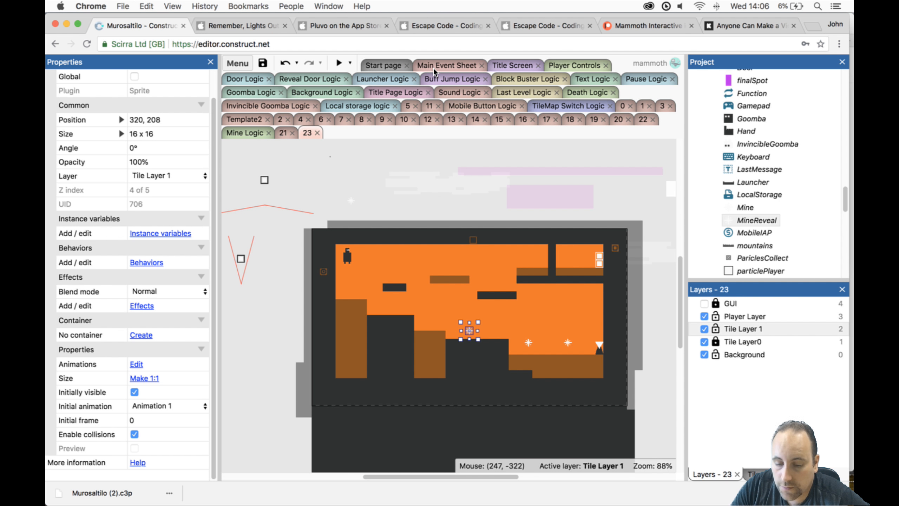
- Look through the open App Store pages for Remember, Lights Out, Pluvo and Escape Code, plus Mammoth Interactive's Patreon and Kickstarter pages
left_click(256, 22)
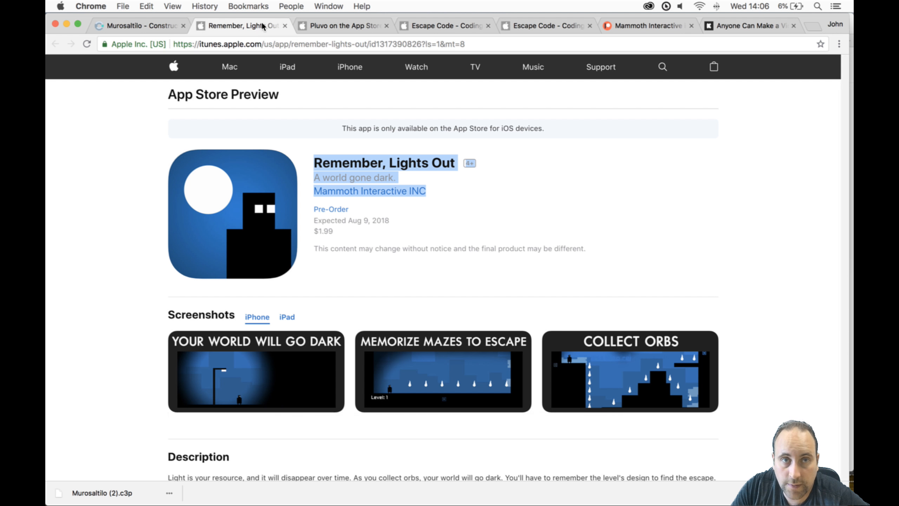
left_click(319, 23)
left_click(408, 23)
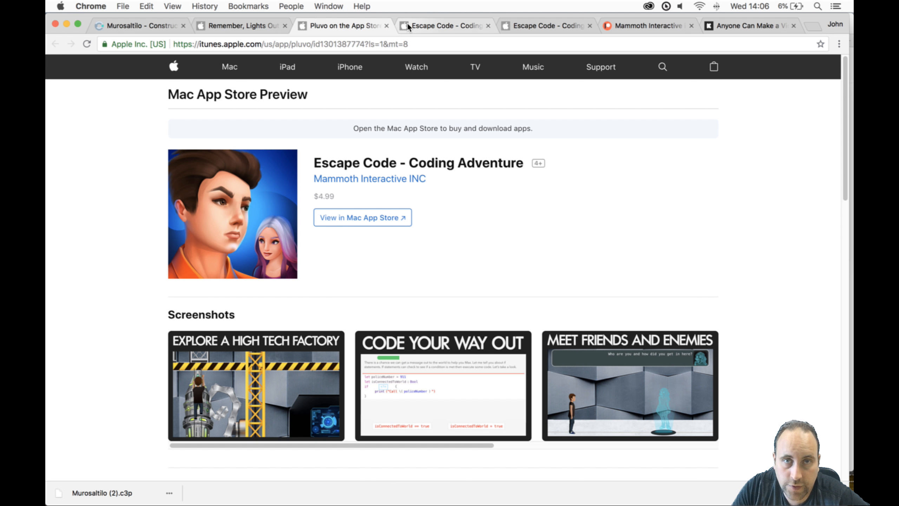
left_click(230, 26)
left_click(335, 28)
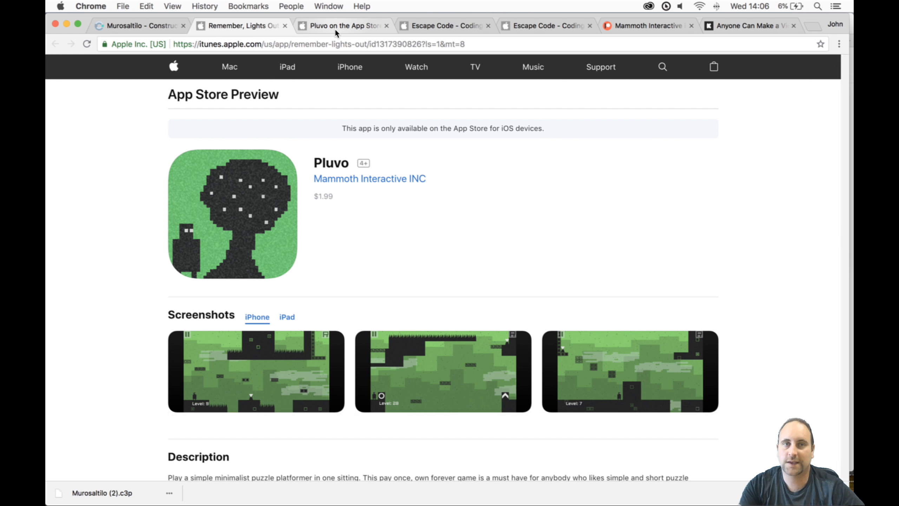
left_click(434, 28)
left_click(526, 22)
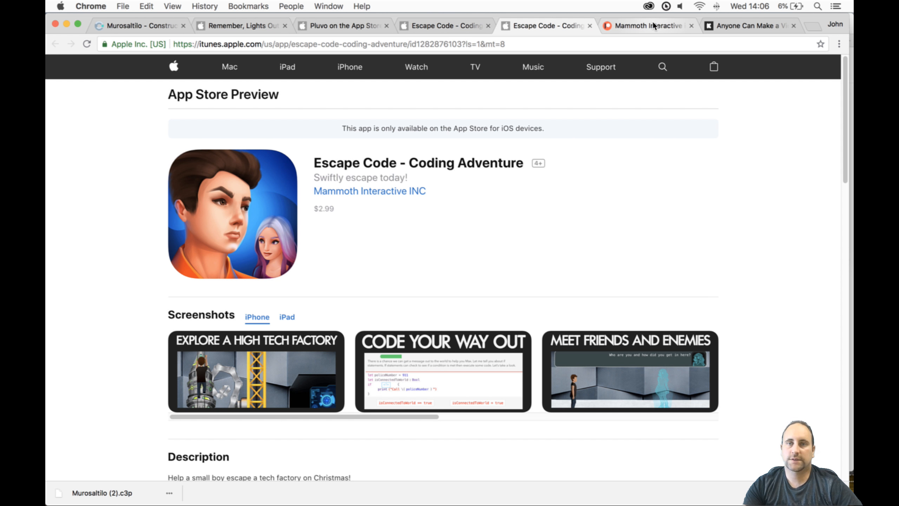
left_click(652, 22)
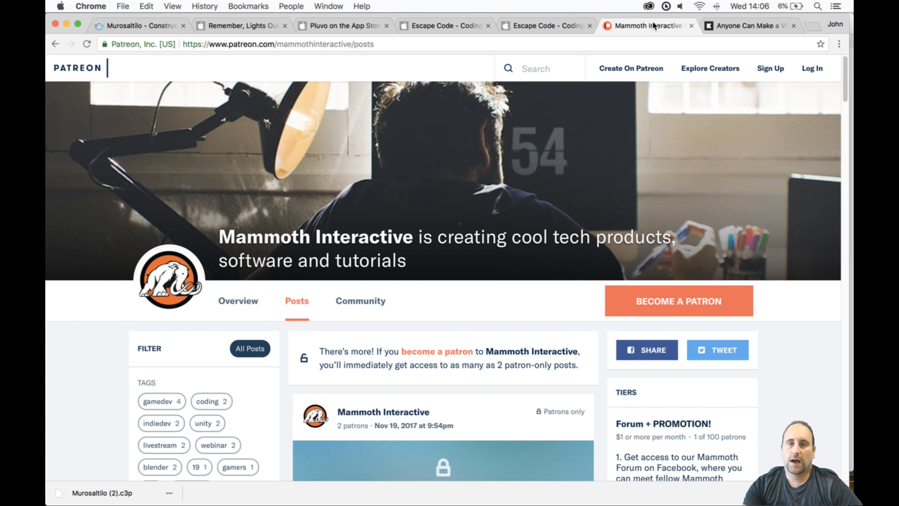
left_click(719, 24)
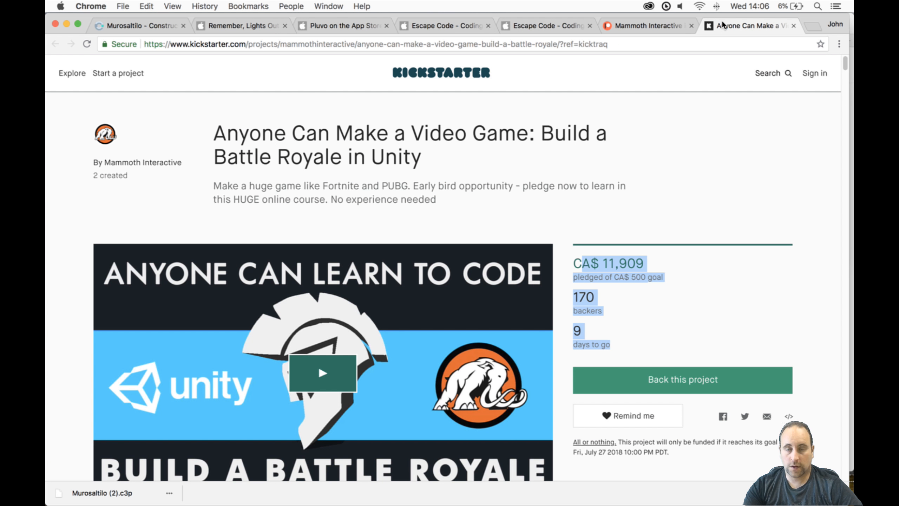
- Save the Murosaltilo project in the Construct editor and switch to Wirecast
left_click(149, 27)
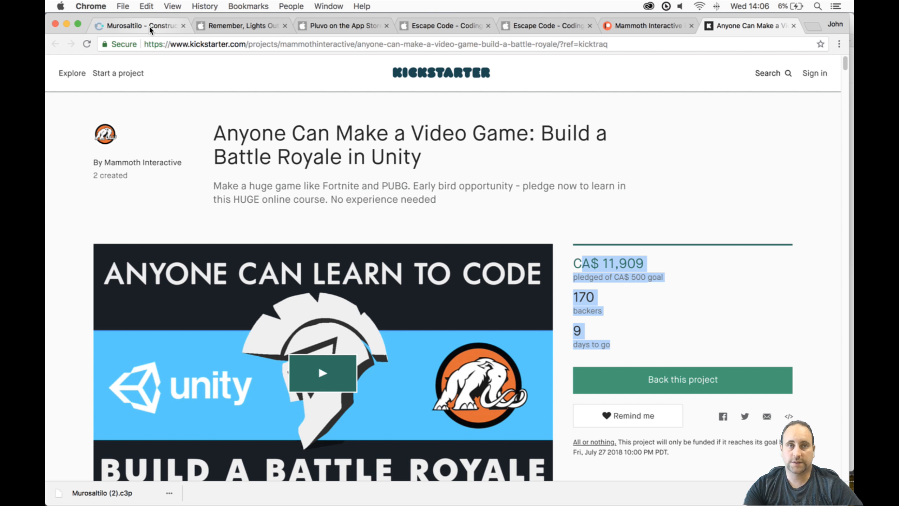
left_click(267, 64)
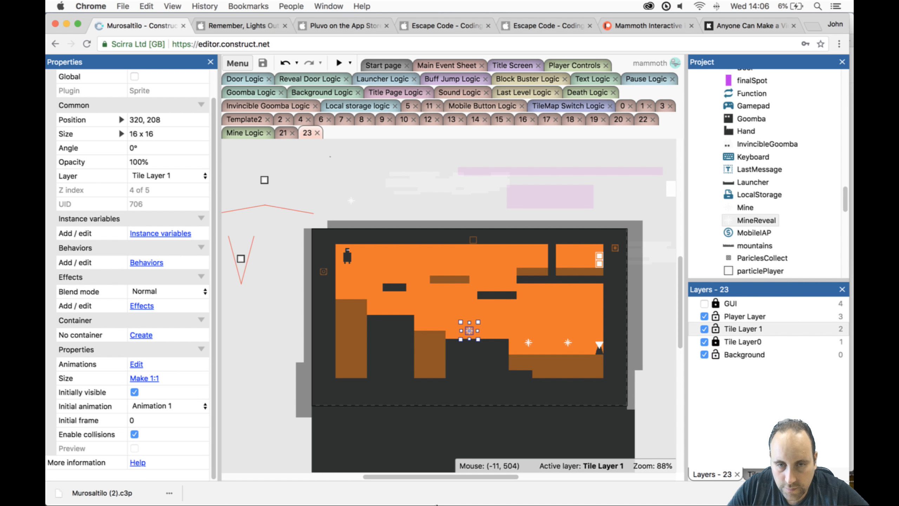
mouse_move(456, 500)
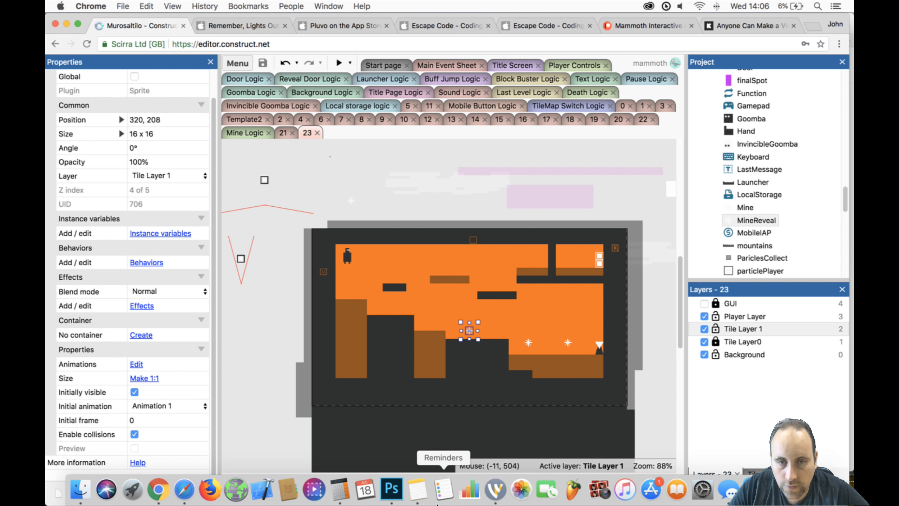
left_click(490, 494)
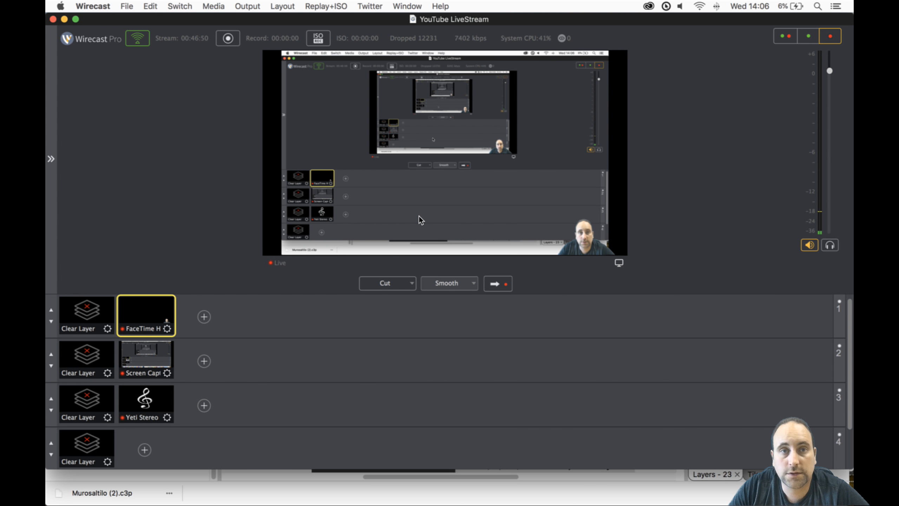